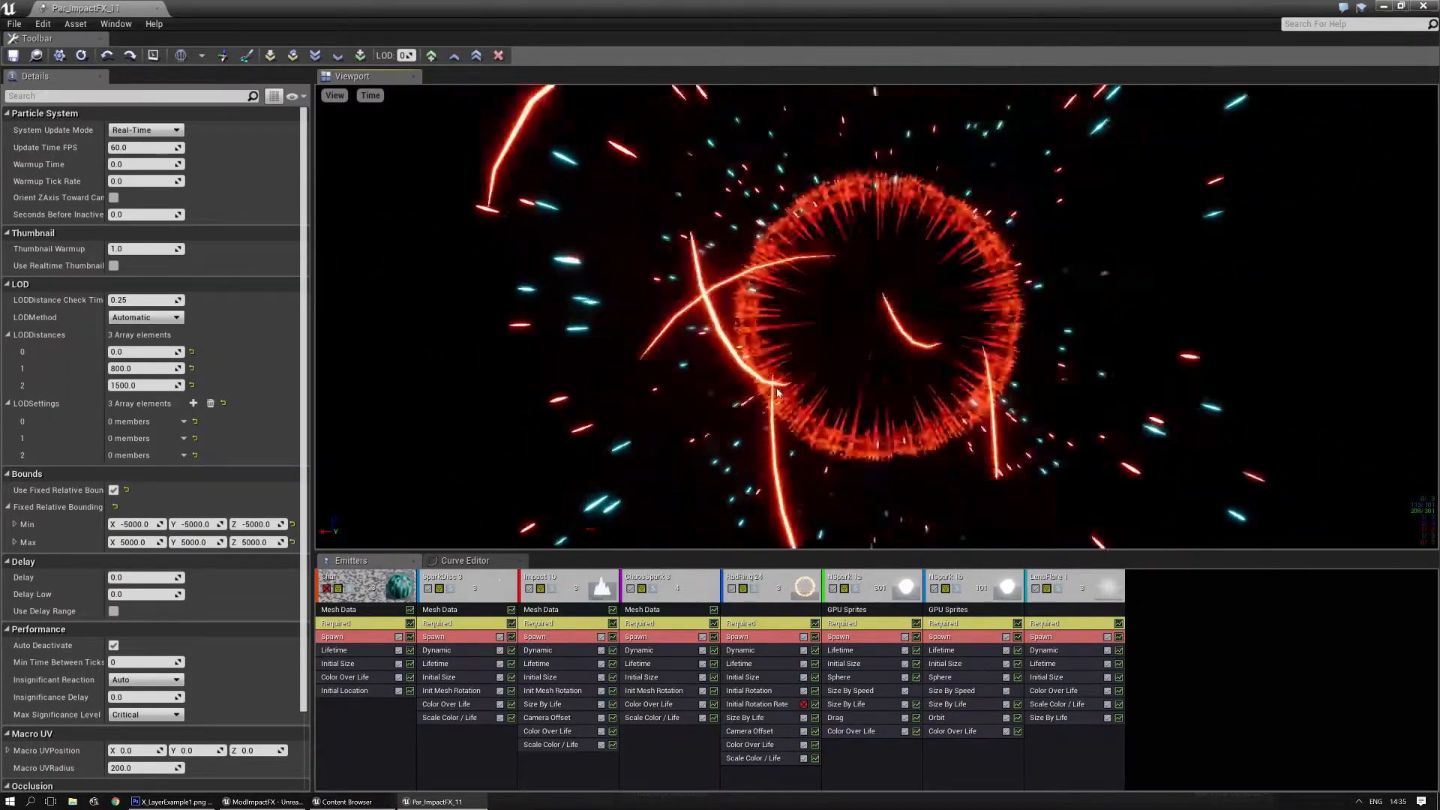
- Open Par_RadRing_Collection_1 from the ParticleSystems folder, look through its ring emitters, and close it
left_click(157, 7)
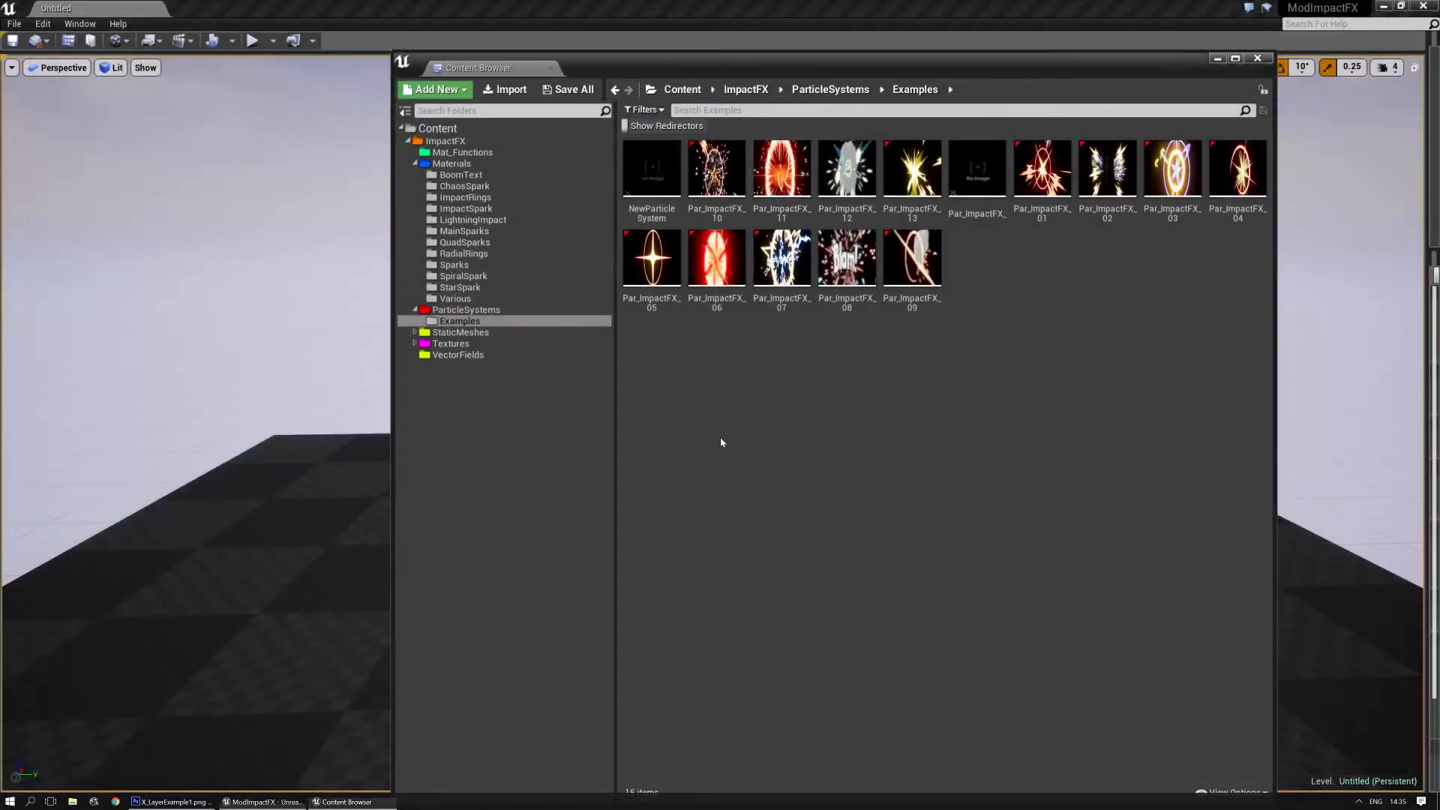
left_click(466, 309)
left_click(716, 176)
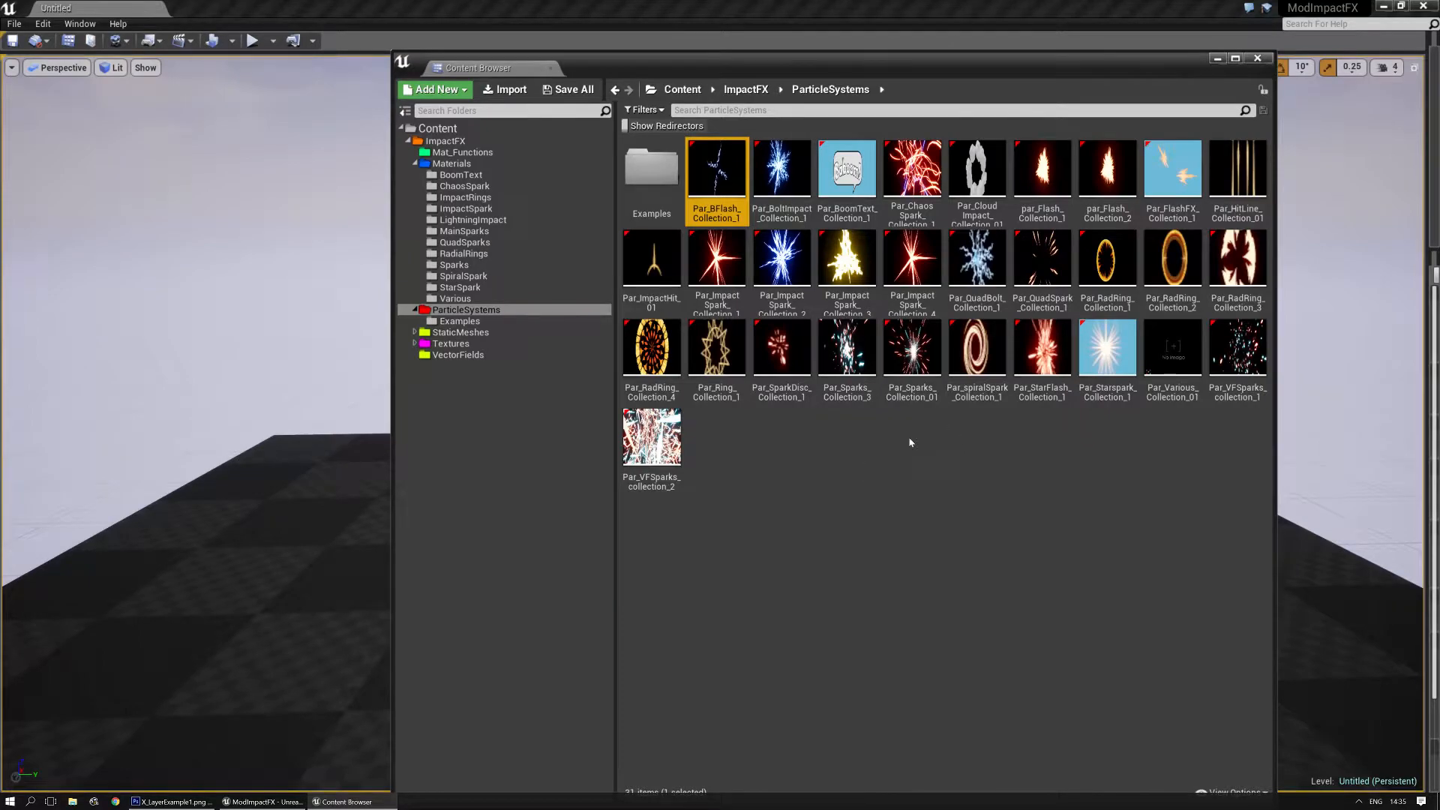
double_click(1108, 263)
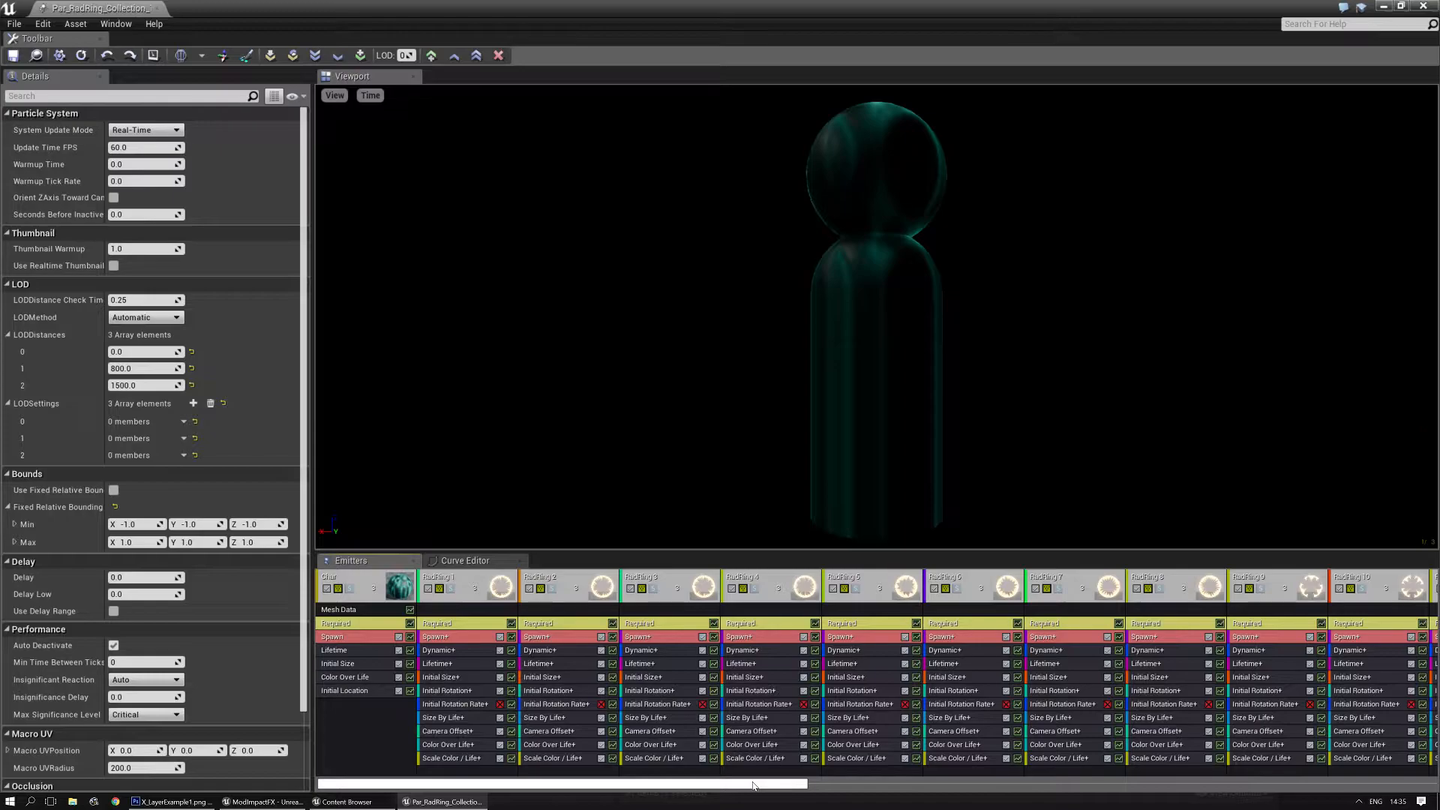
left_click_drag(783, 787, 1339, 685)
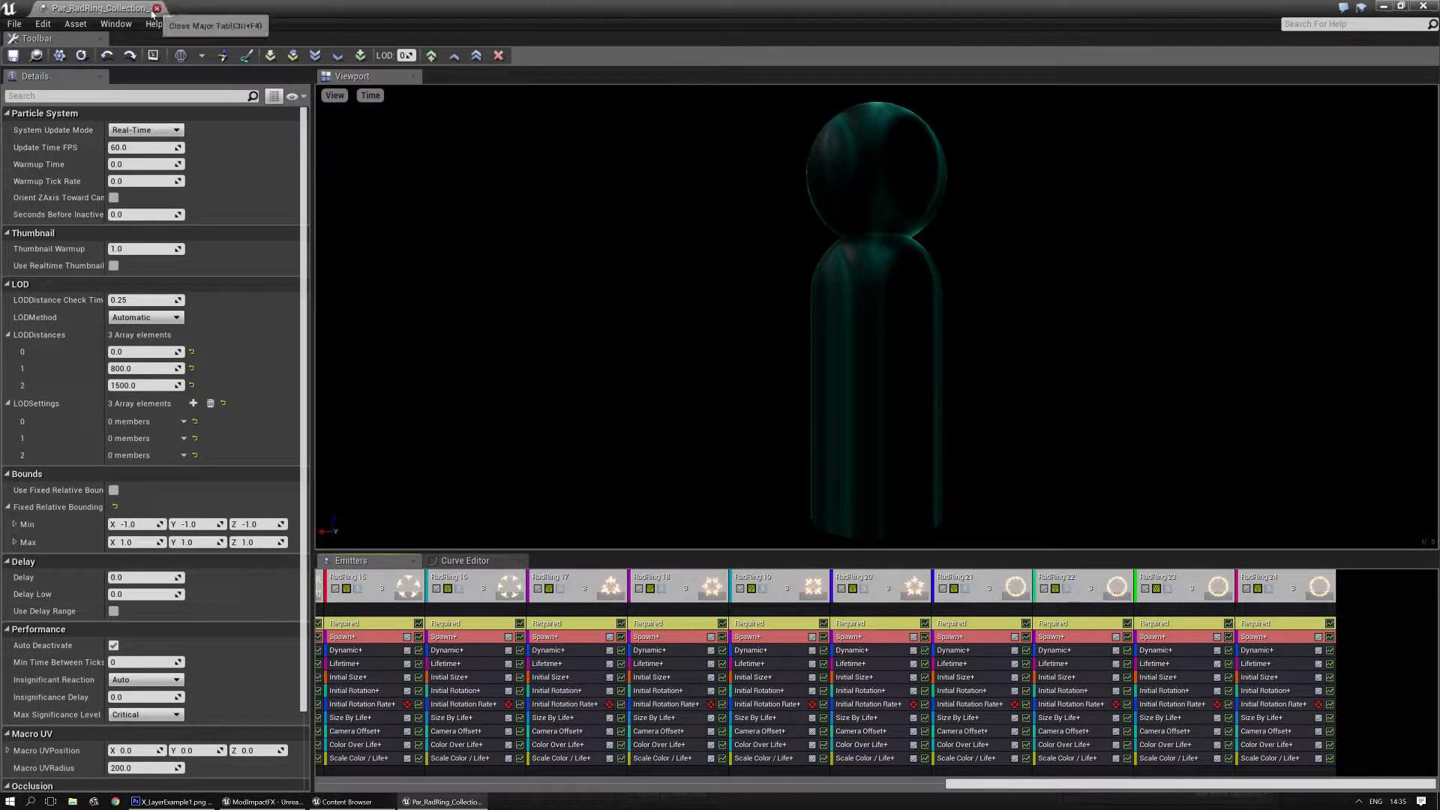
left_click(156, 10)
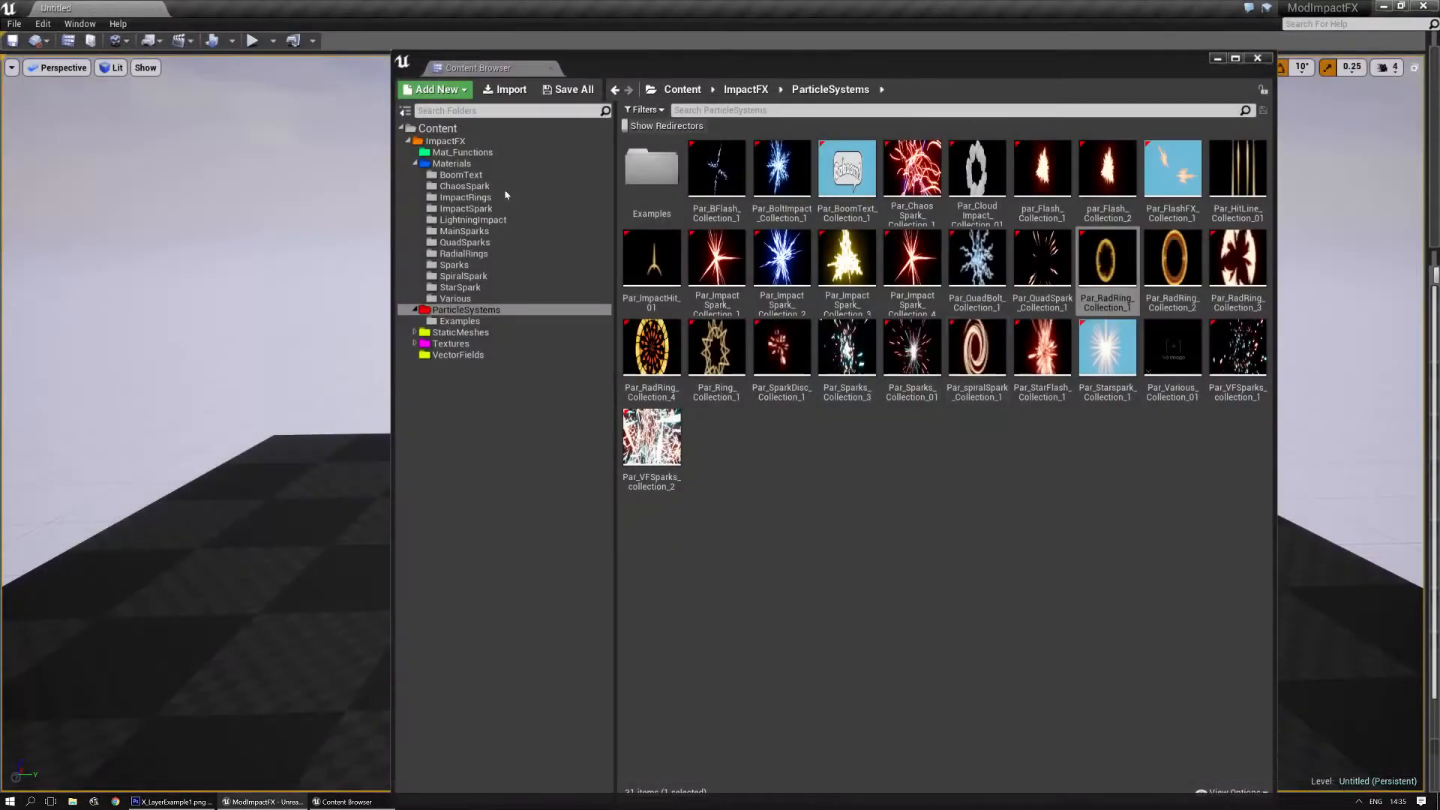
- Open Par_RadRing_Collection_2, look through its emitters up to RadRing 48, and close it
double_click(1162, 274)
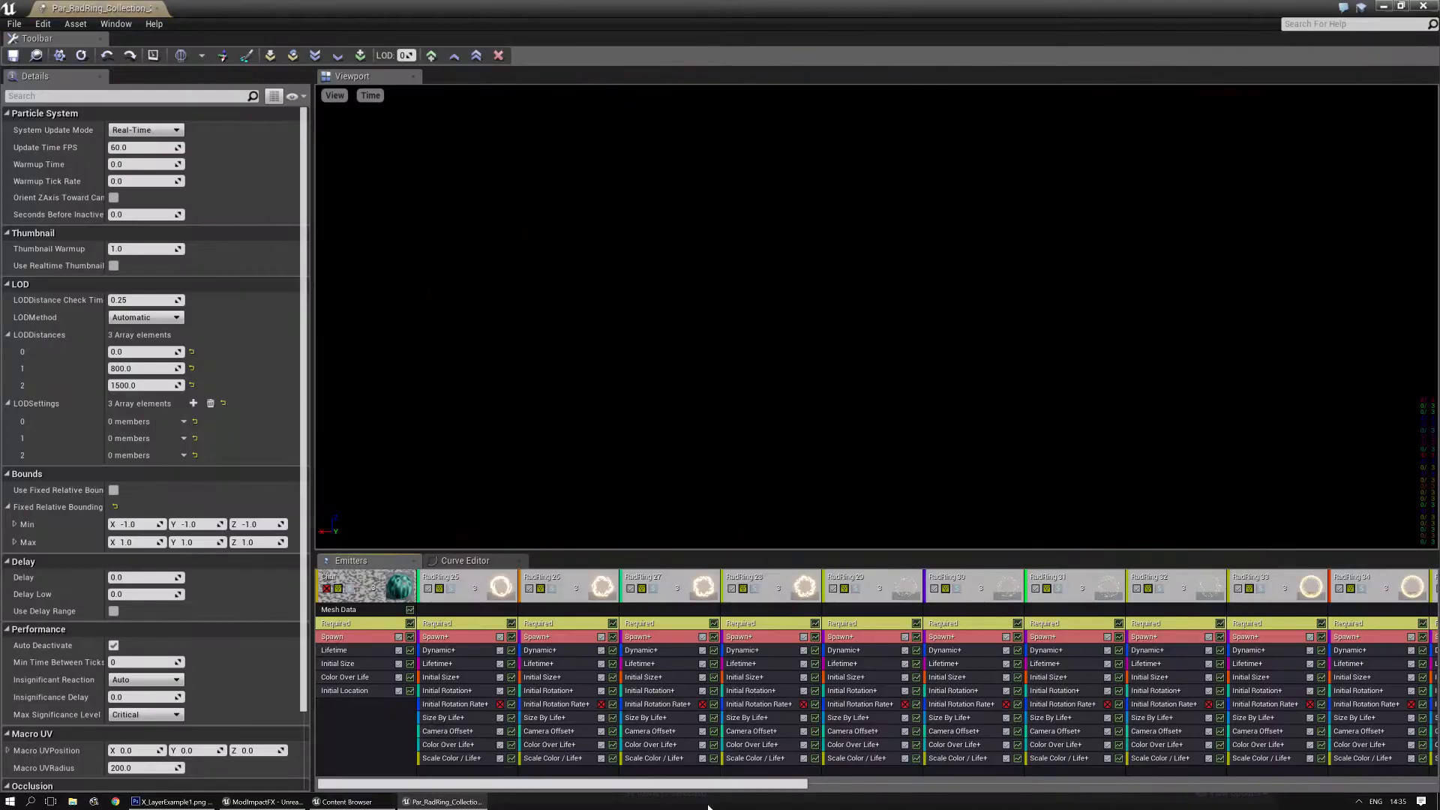
left_click_drag(705, 785, 1339, 785)
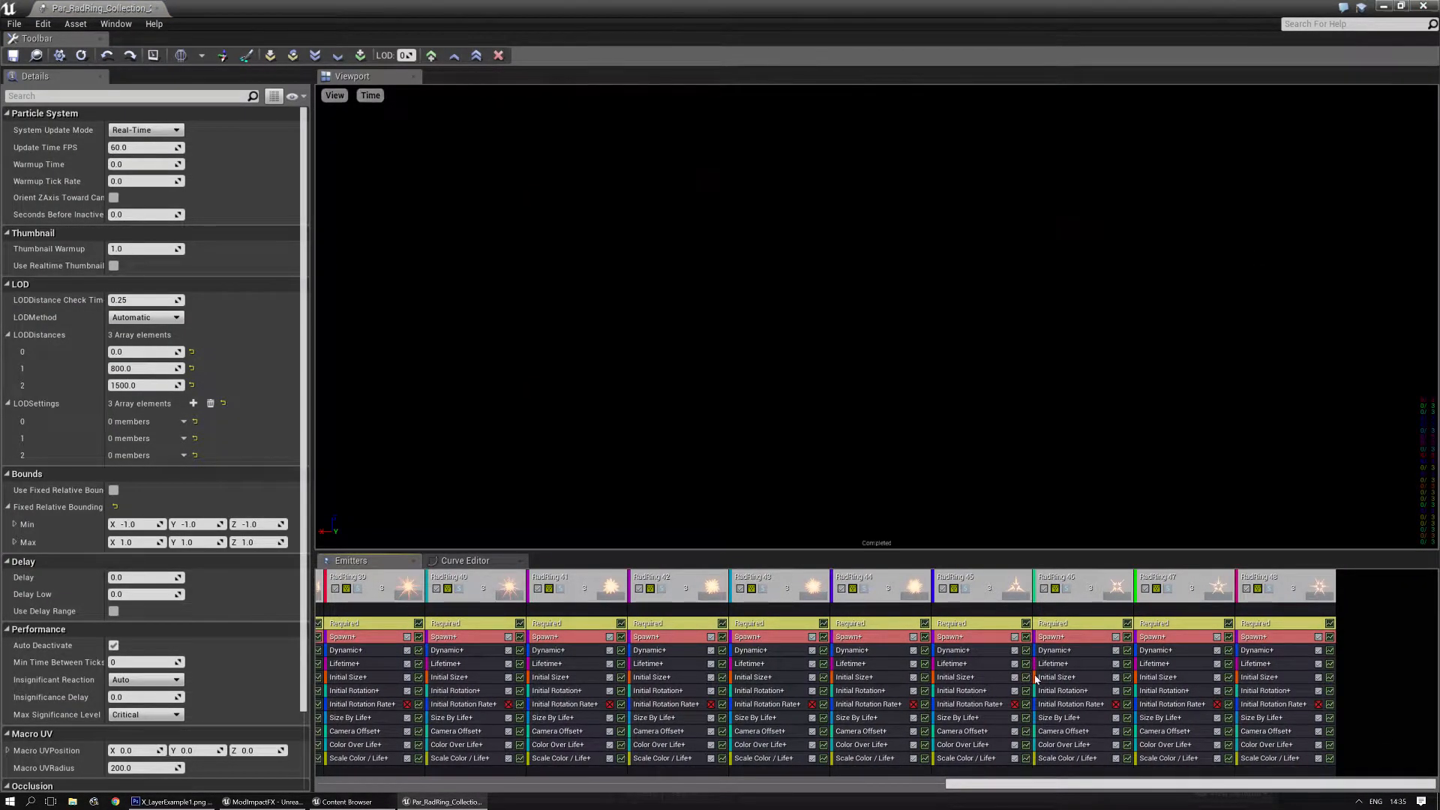
left_click_drag(1026, 784, 371, 799)
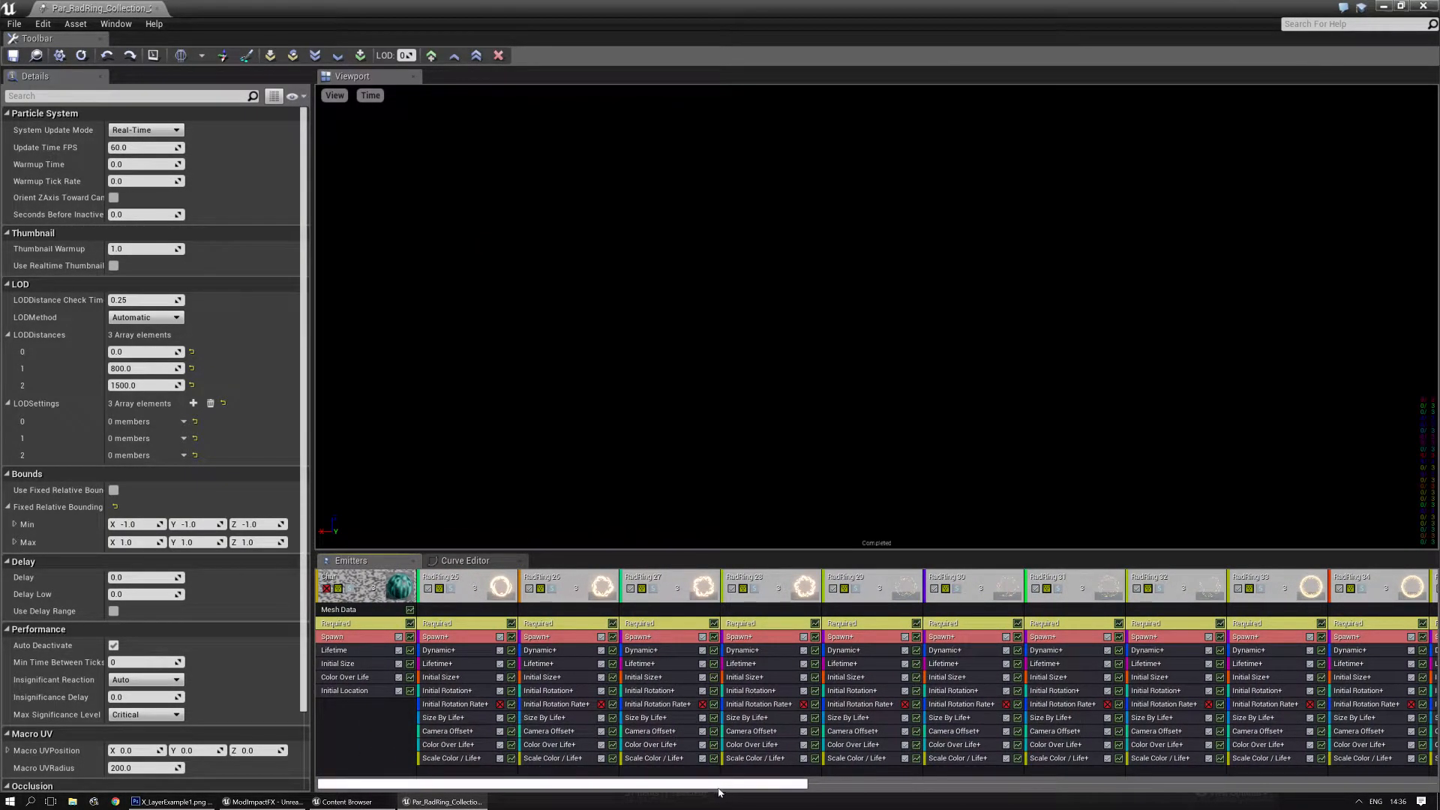
left_click_drag(781, 782, 1350, 731)
left_click(1278, 589)
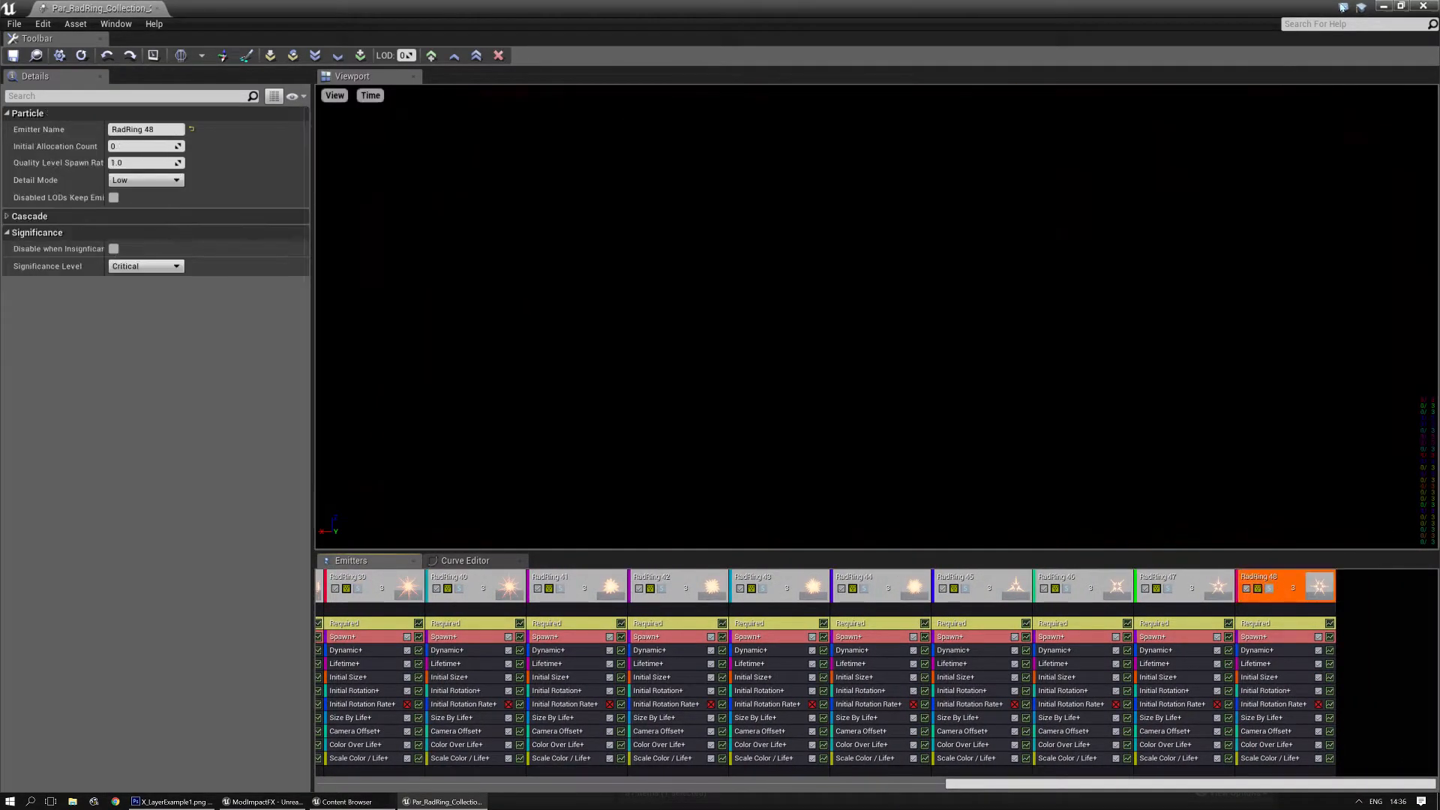
left_click(1434, 6)
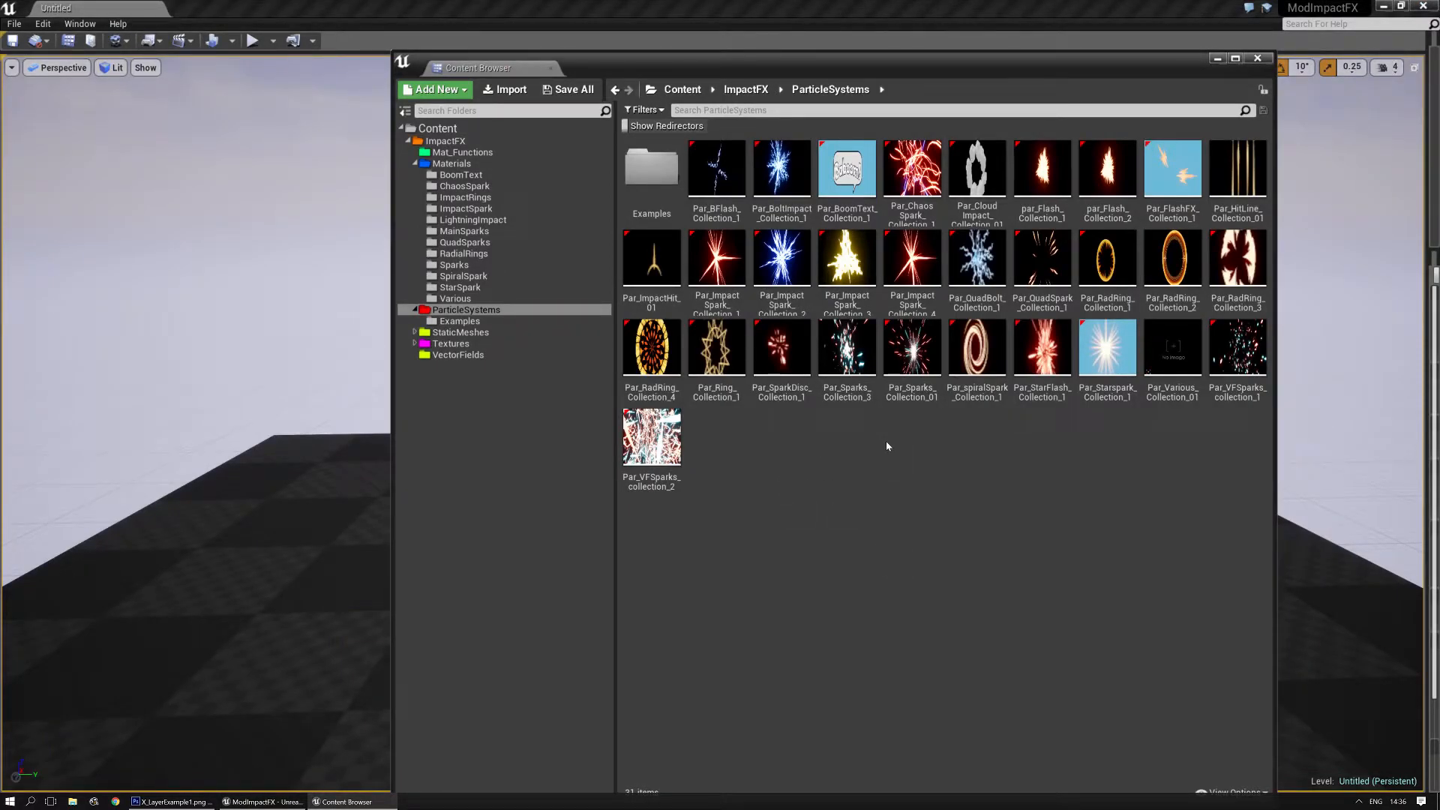
- Open the base particle system Par_ImpactFX_ from the Examples folder, inspect its single emitter, and close it
double_click(651, 168)
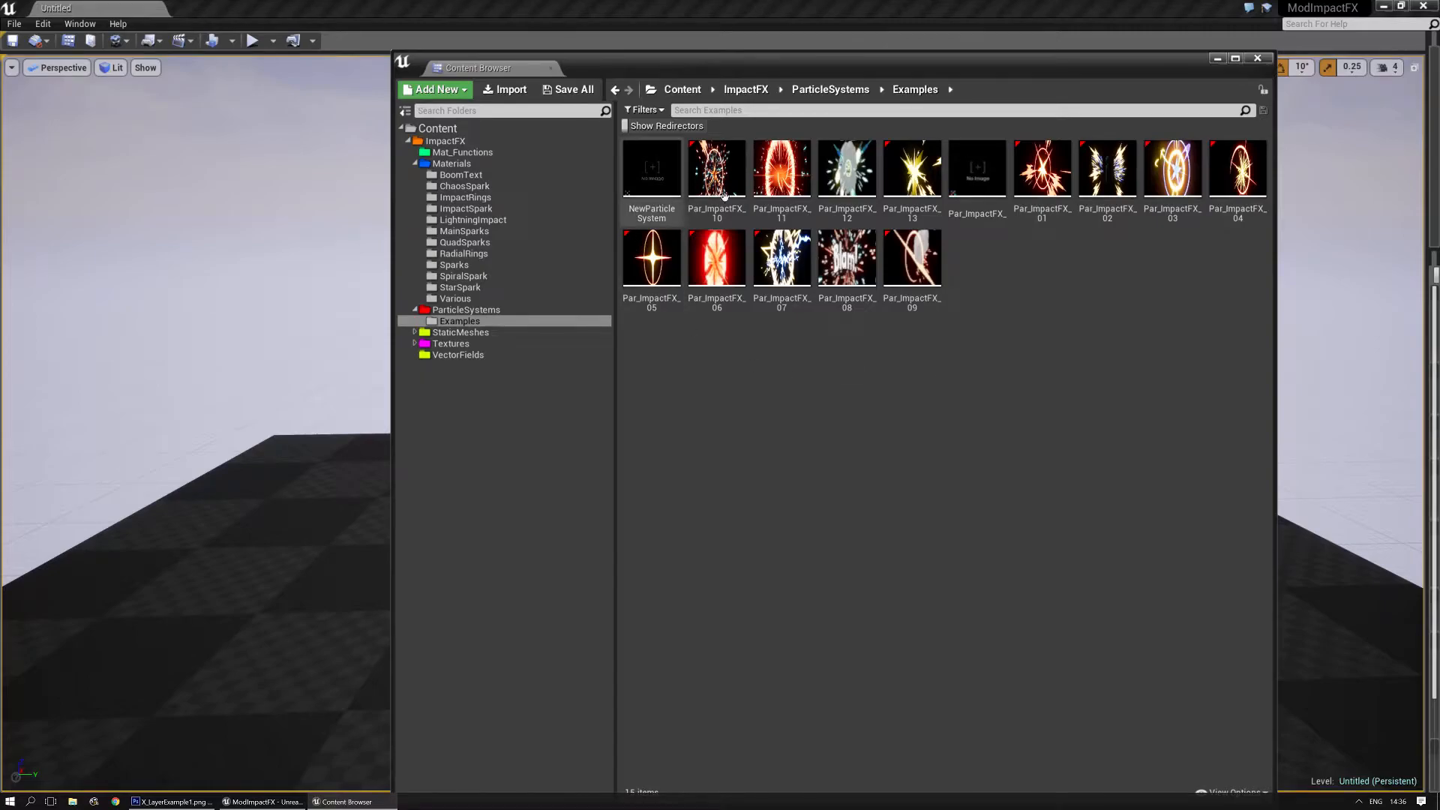
left_click(979, 177)
double_click(991, 187)
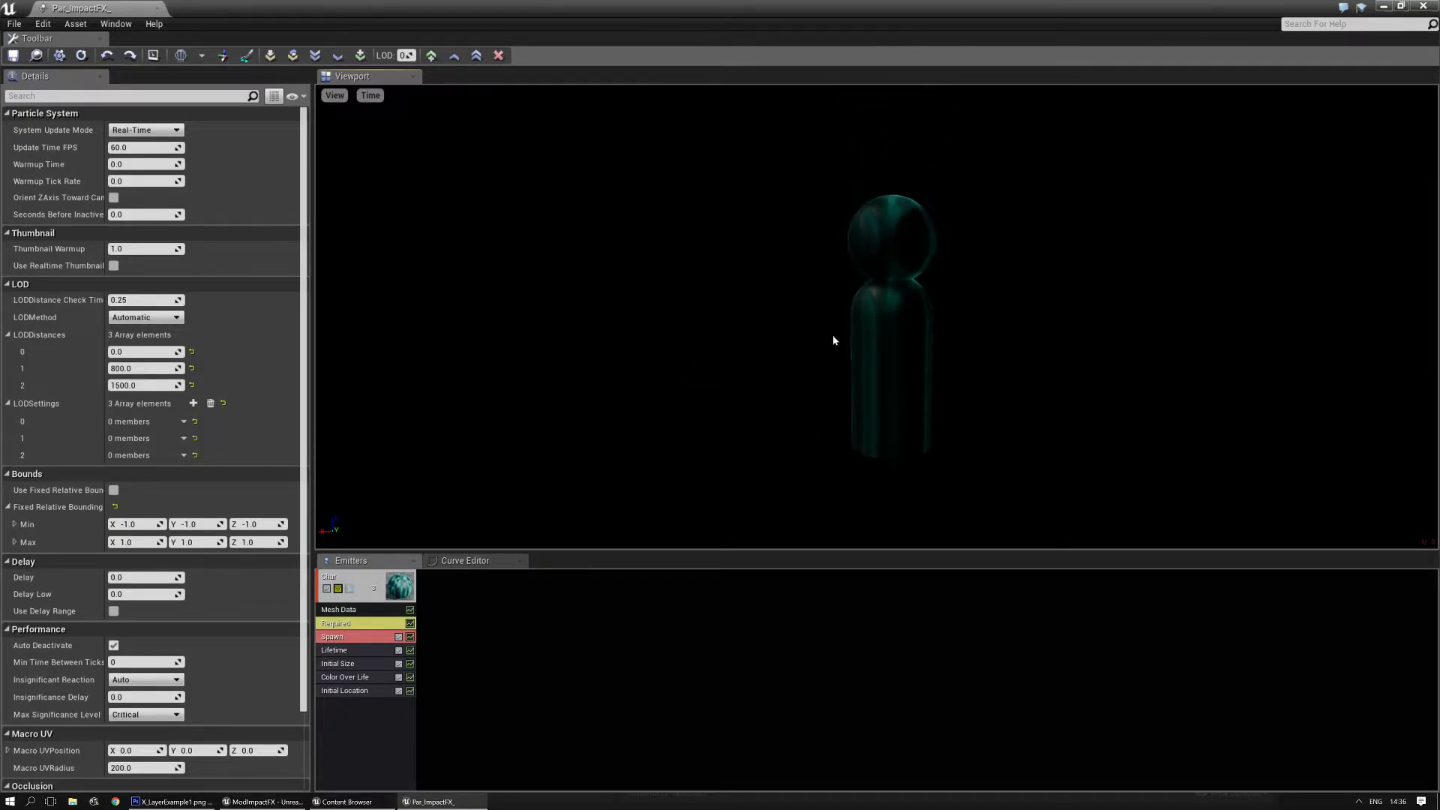
left_click(157, 9)
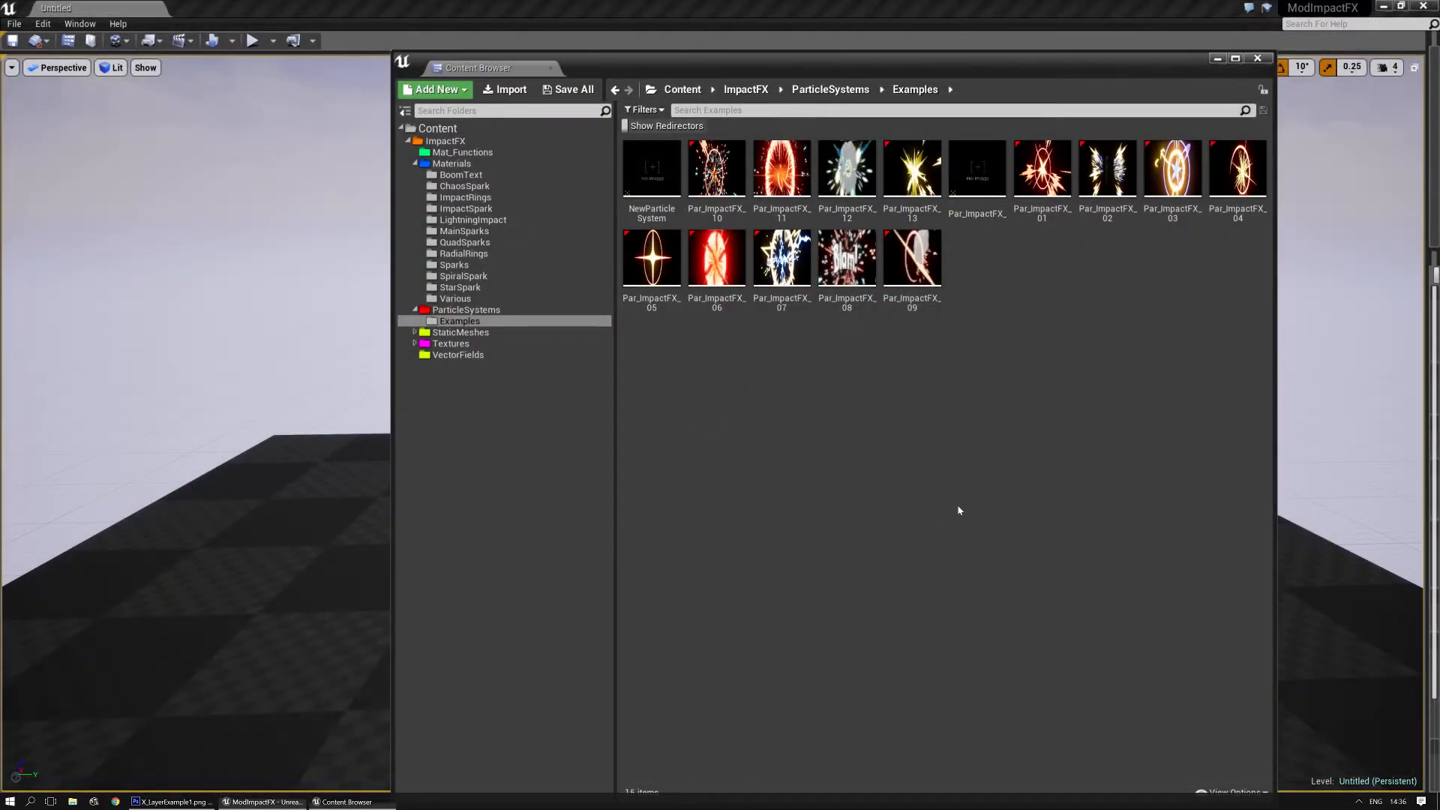
- Duplicate the base particle system Par_ImpactFX_ as Par_ImpactFX_14 and open the copy
right_click(988, 171)
left_click(1035, 266)
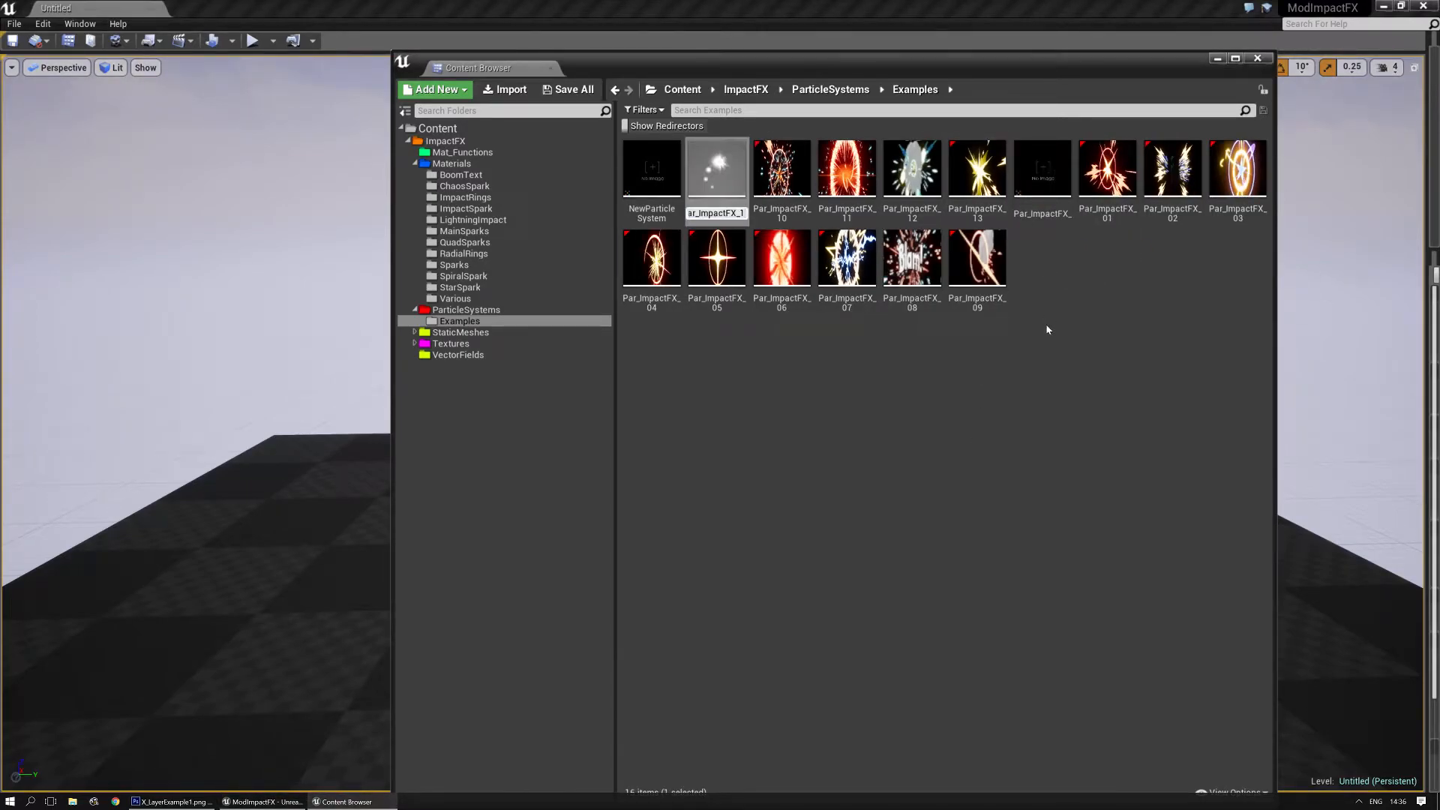
type("3")
key("BackSpace")
type("4")
key("Return")
double_click(976, 171)
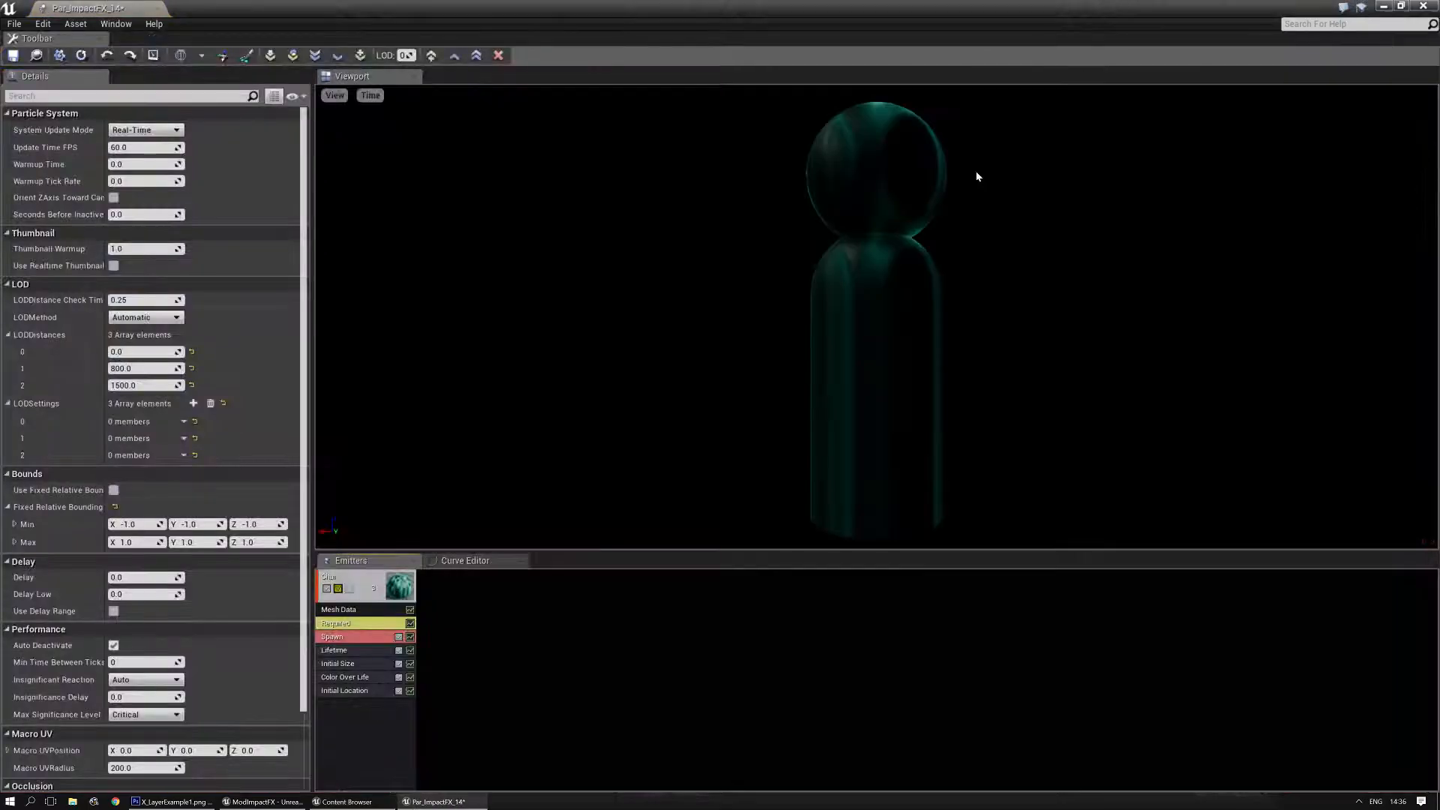
- Open Par_Starspark_Collection_1 from the ParticleSystems folder alongside the Par_ImpactFX_14 editor
left_click_drag(541, 1, 0, 239)
left_click(469, 310)
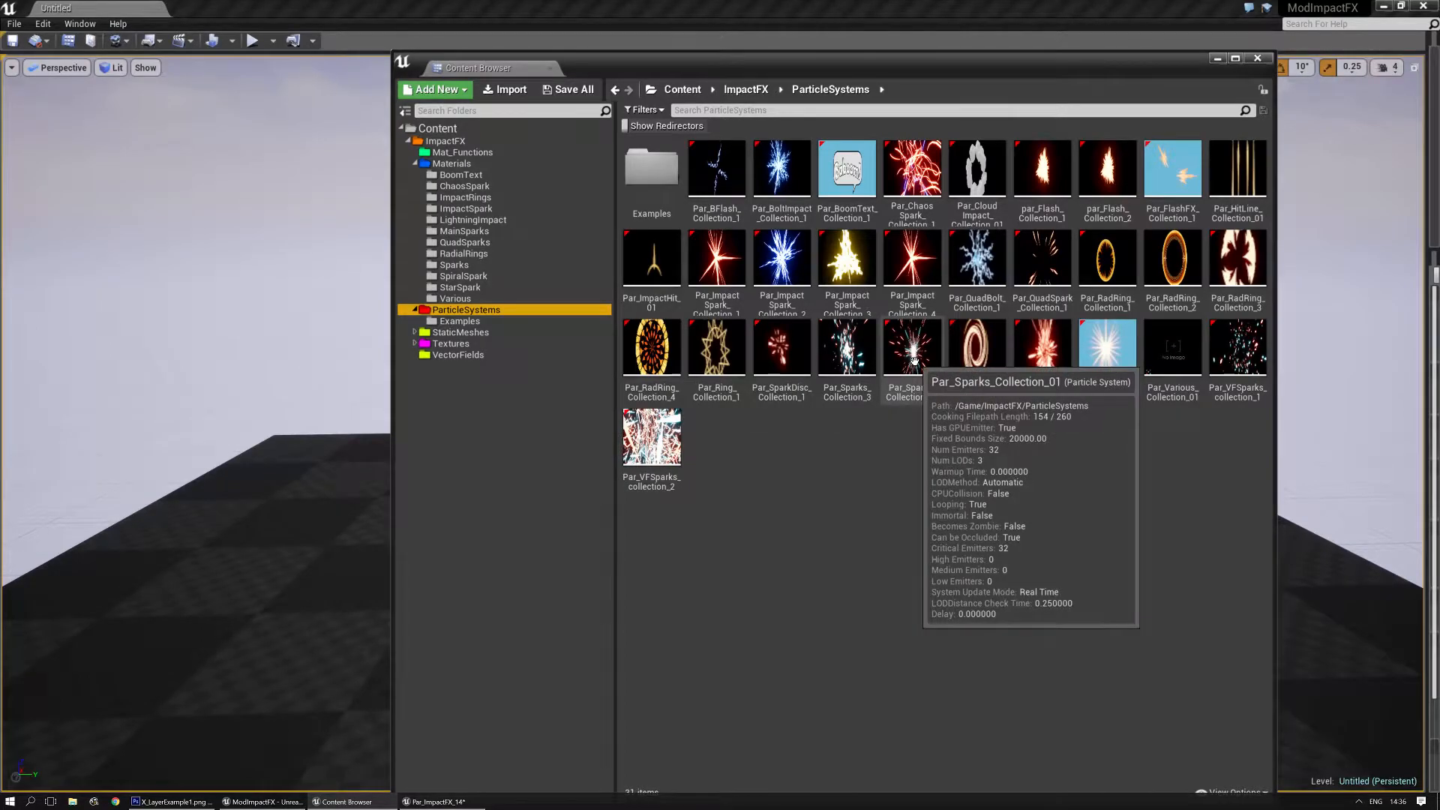
left_click(887, 457)
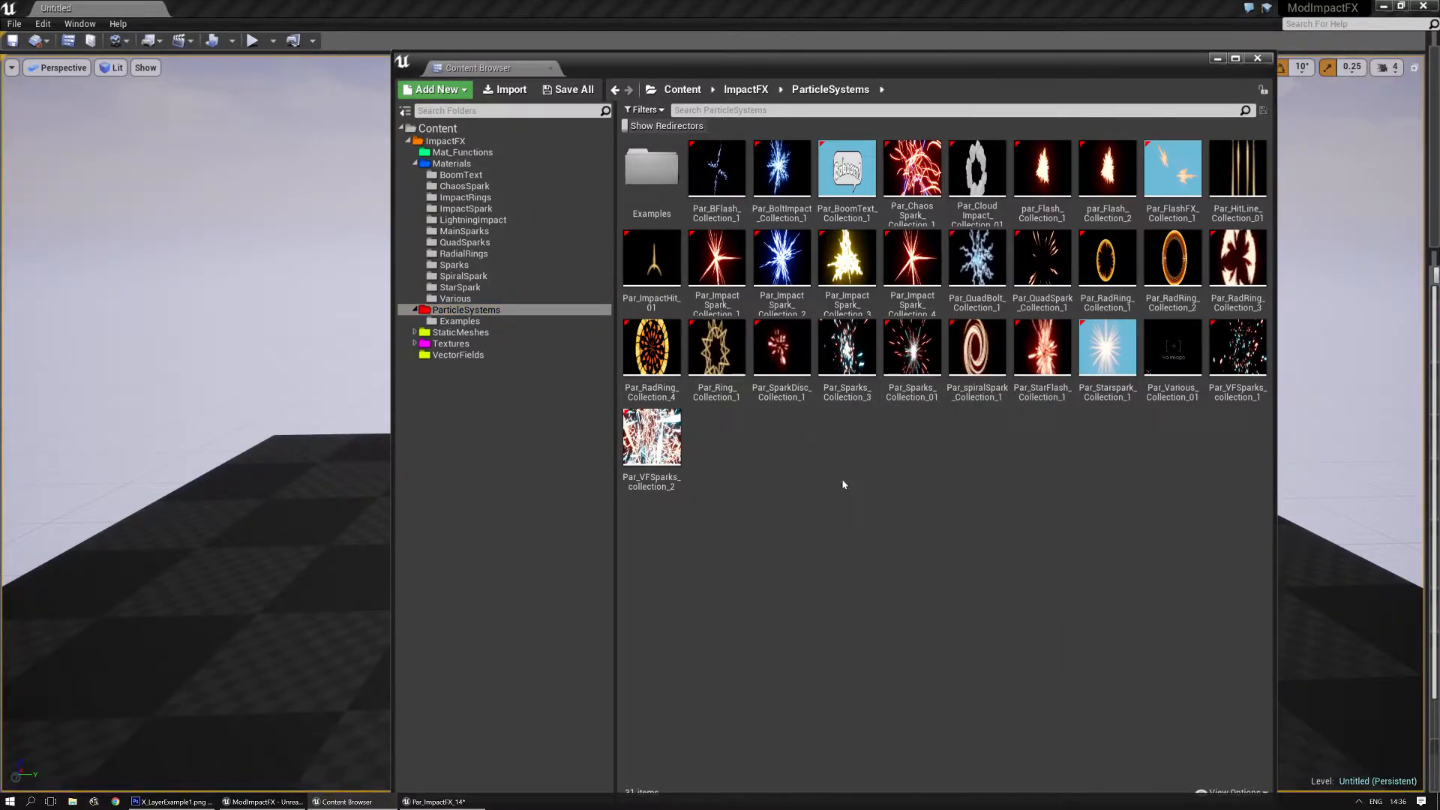
left_click(1115, 345)
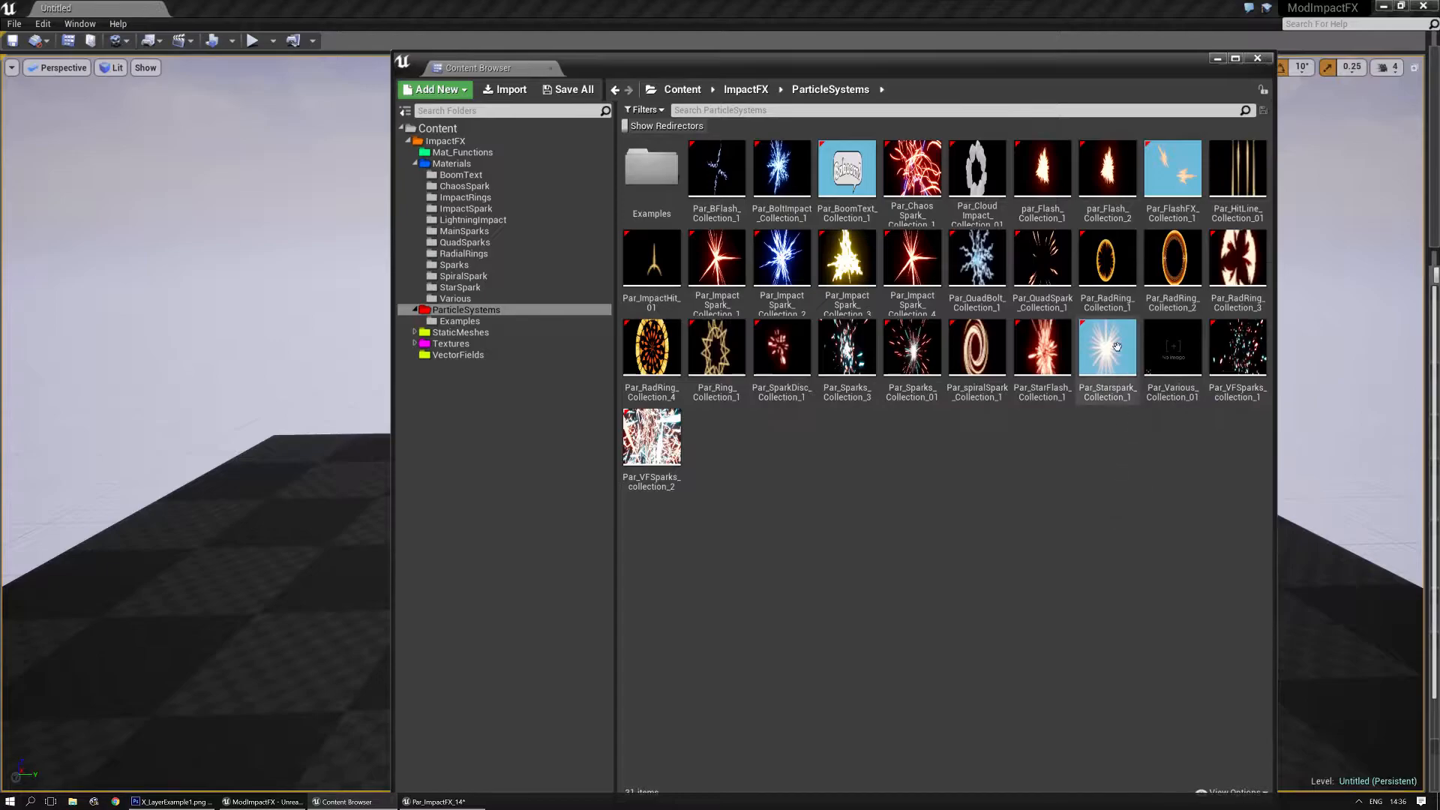
double_click(1114, 344)
left_click_drag(1027, 248, 906, 234)
left_click_drag(891, 62, 0, 63)
double_click(794, 235)
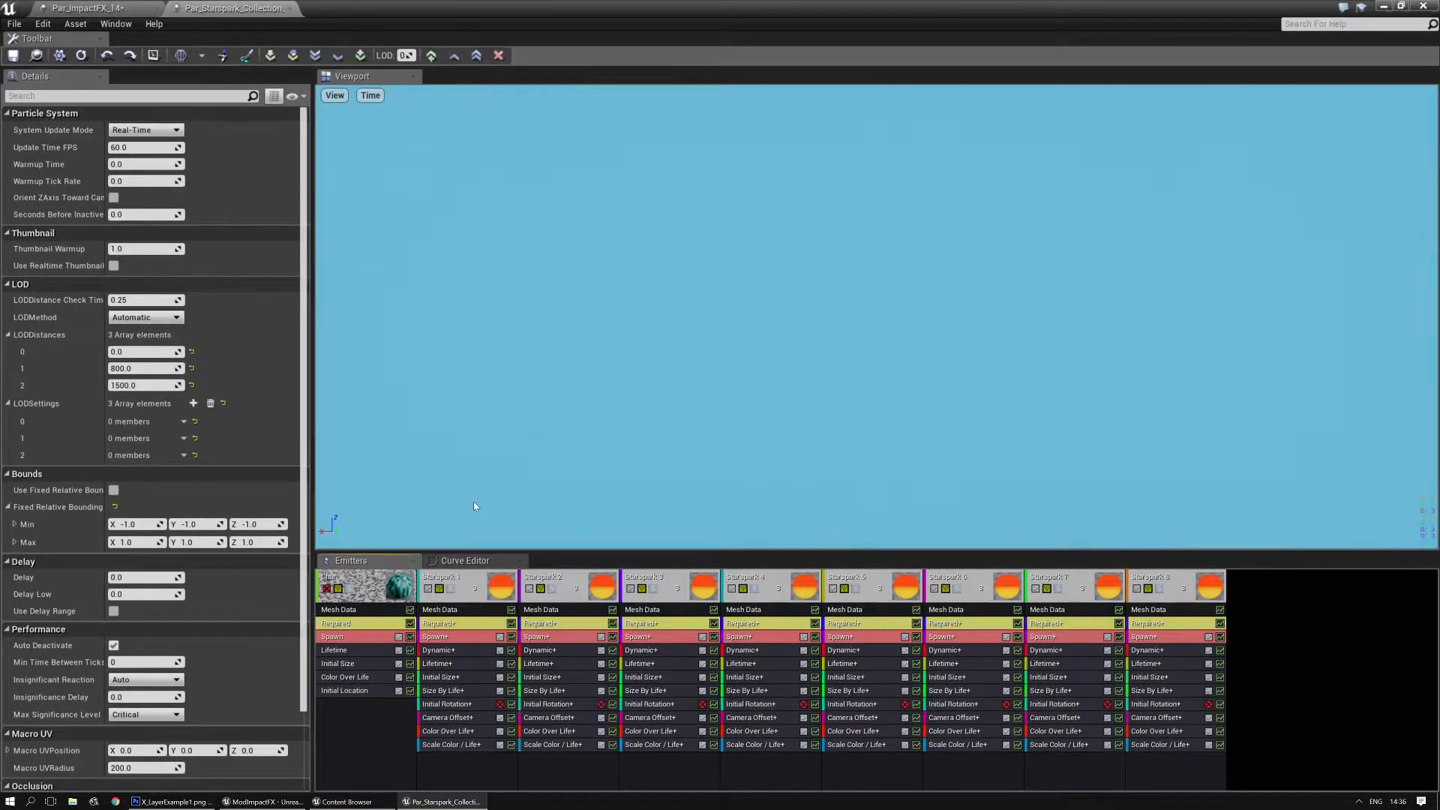
- Preview the Starspark 1 emitter in solo, check the Par_ImpactFX_14 system, and turn solo off again
left_click(452, 589)
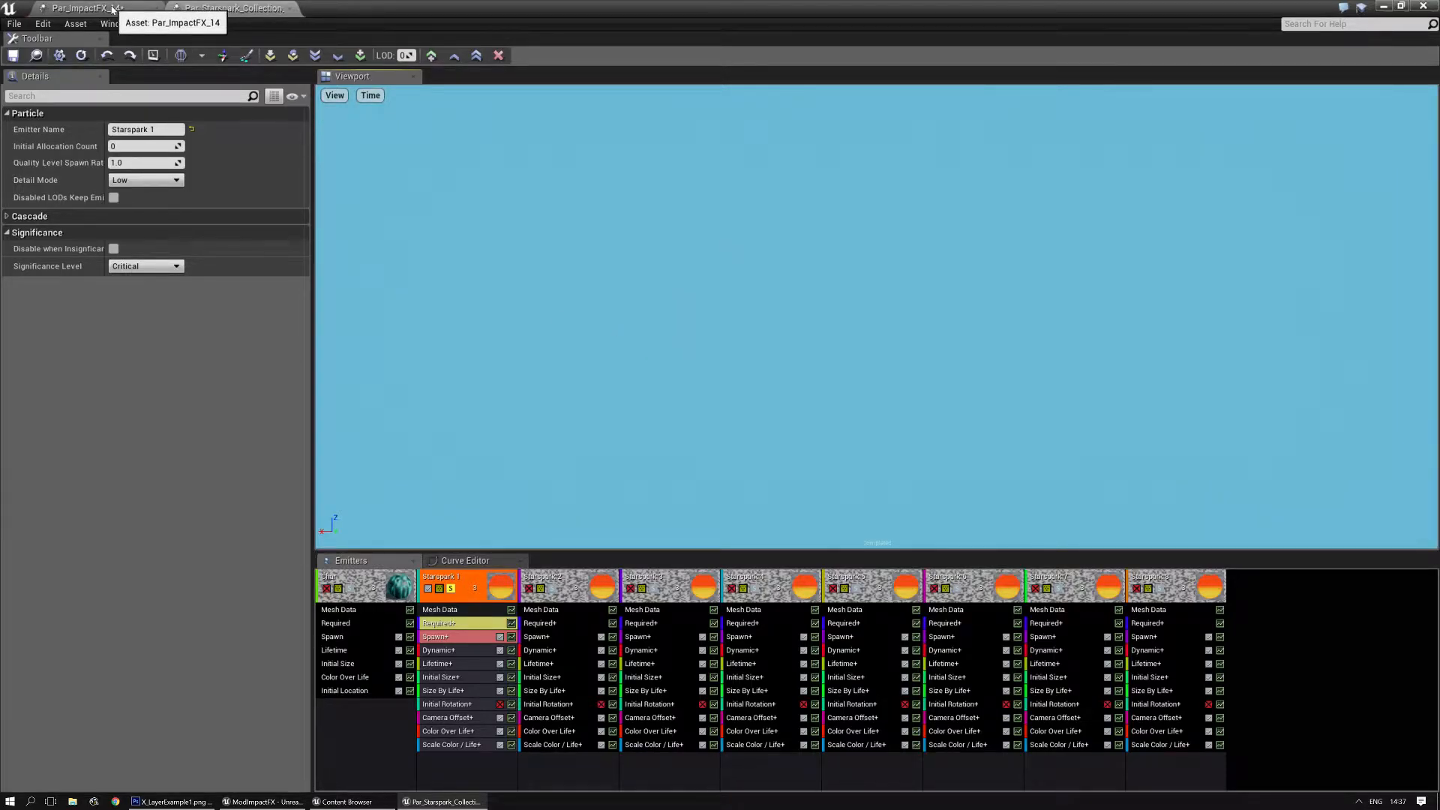
left_click(130, 5)
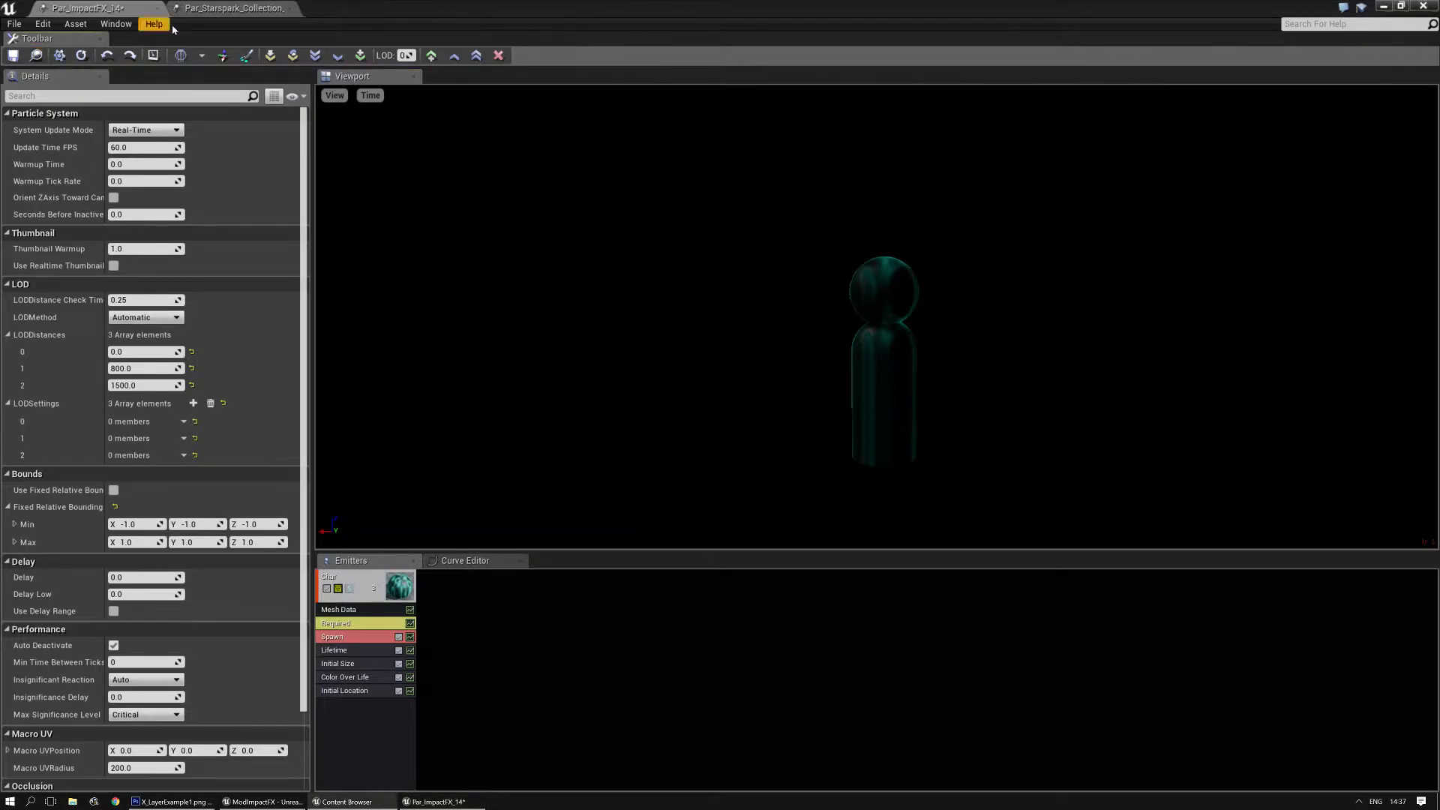
left_click(211, 9)
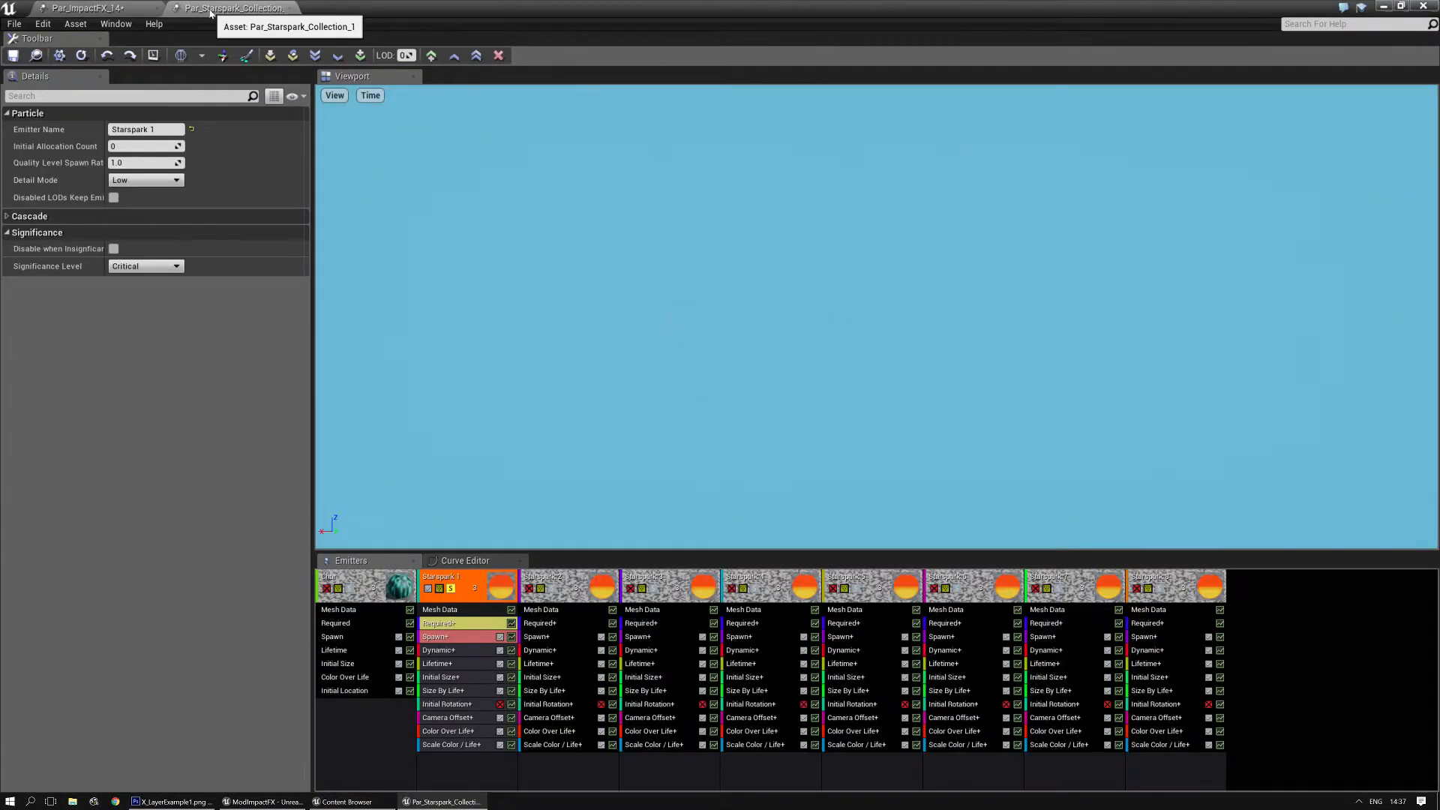
left_click(450, 589)
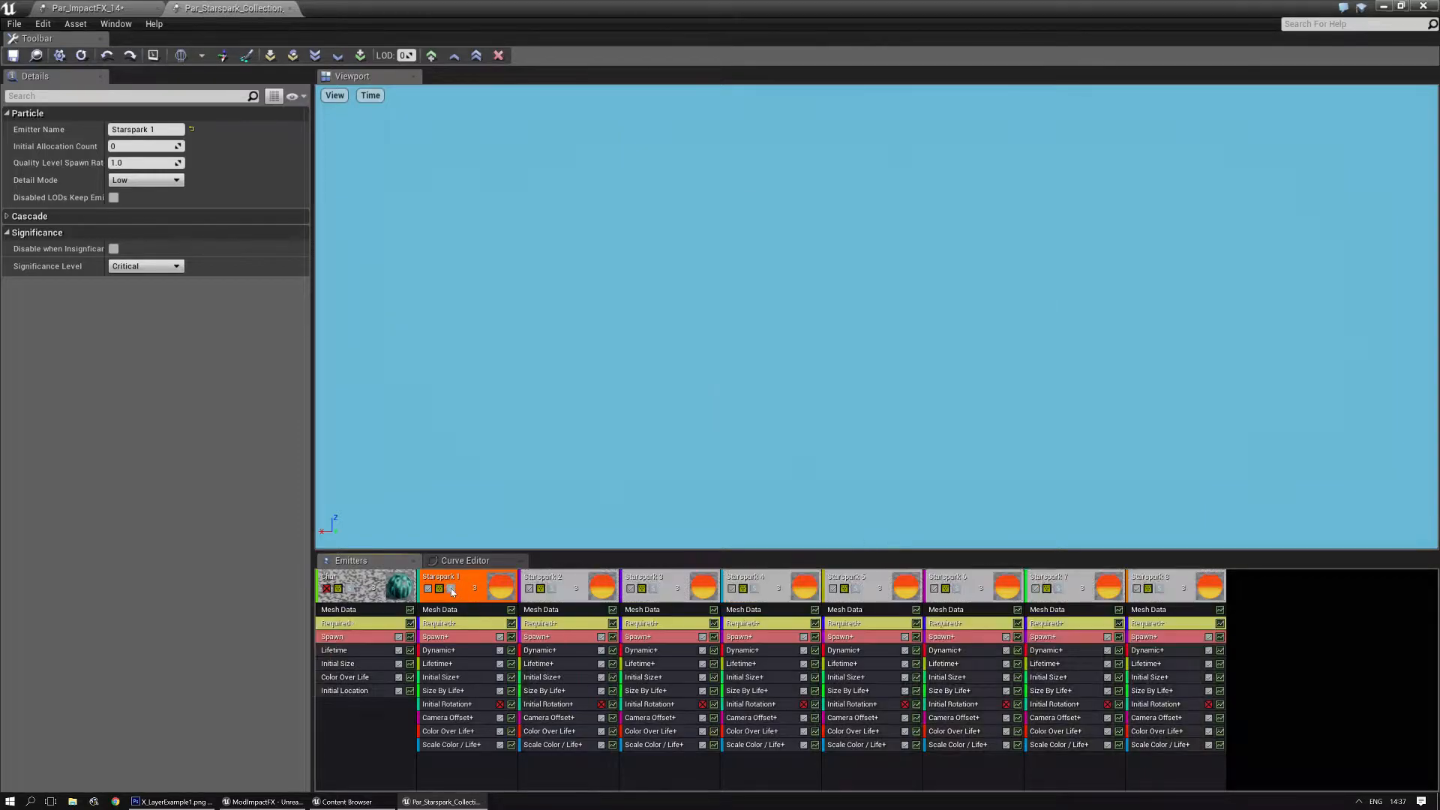
- Export the Starspark 1 emitter to Par_ImpactFX_14 and view the added emitter there
right_click(463, 584)
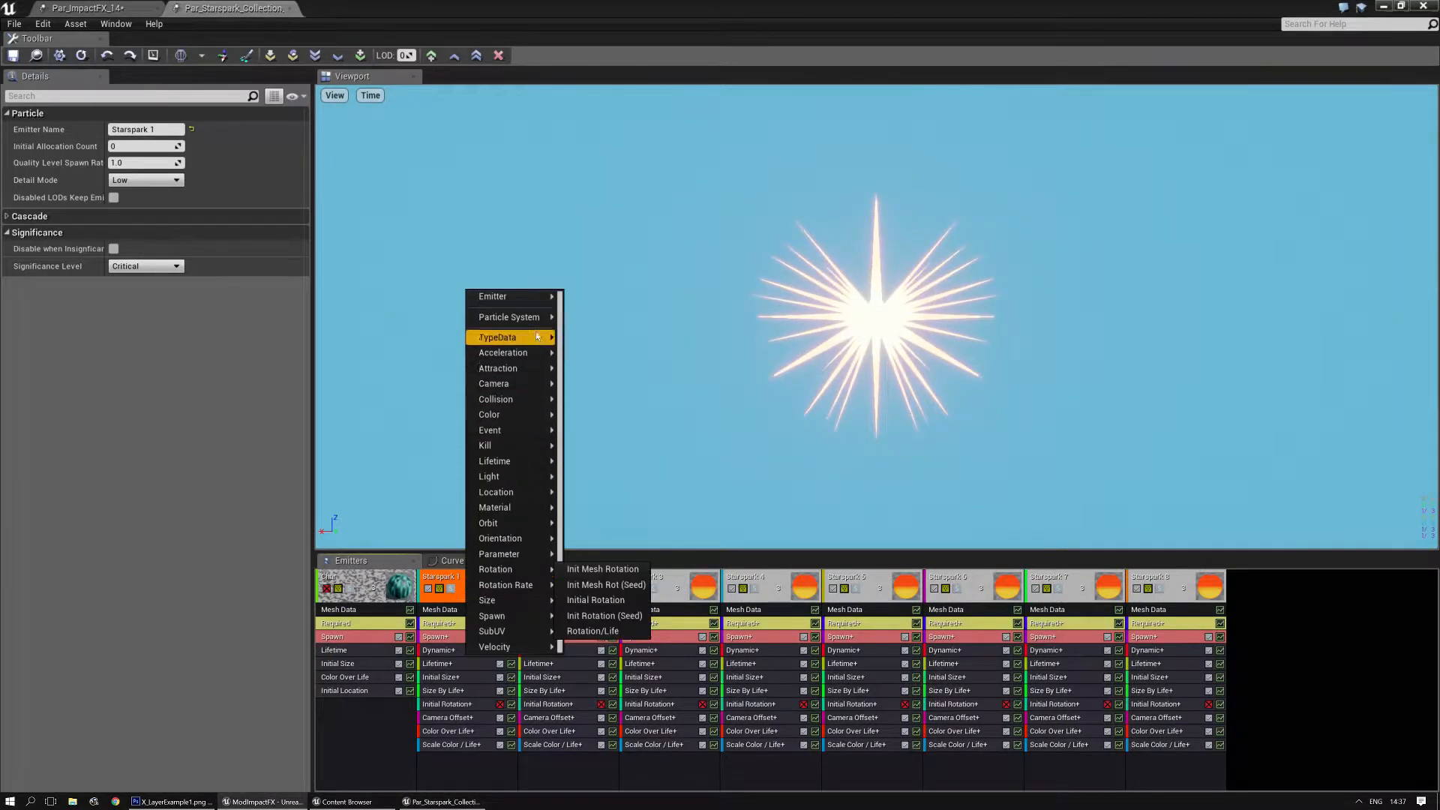
mouse_move(533, 296)
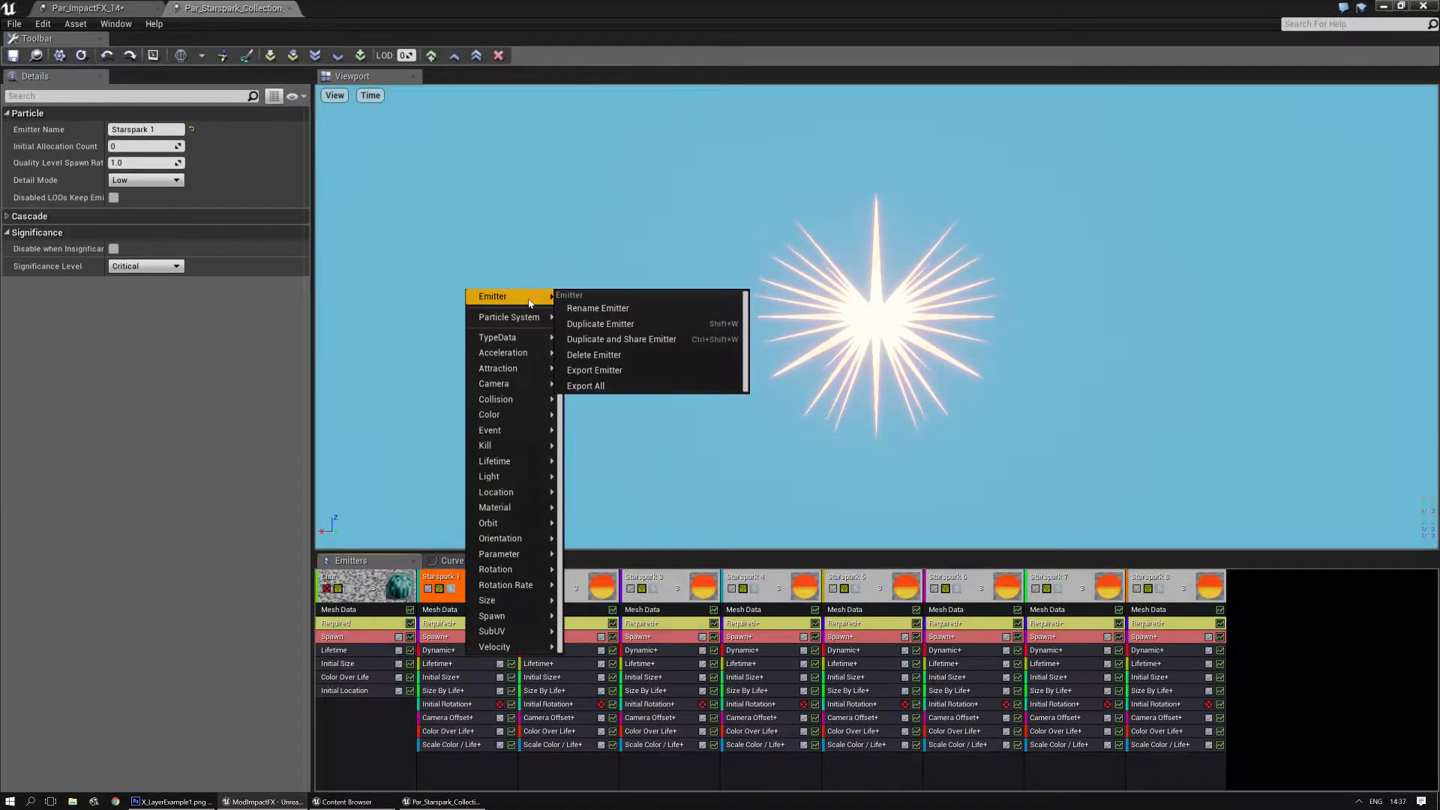
left_click(641, 370)
left_click(103, 8)
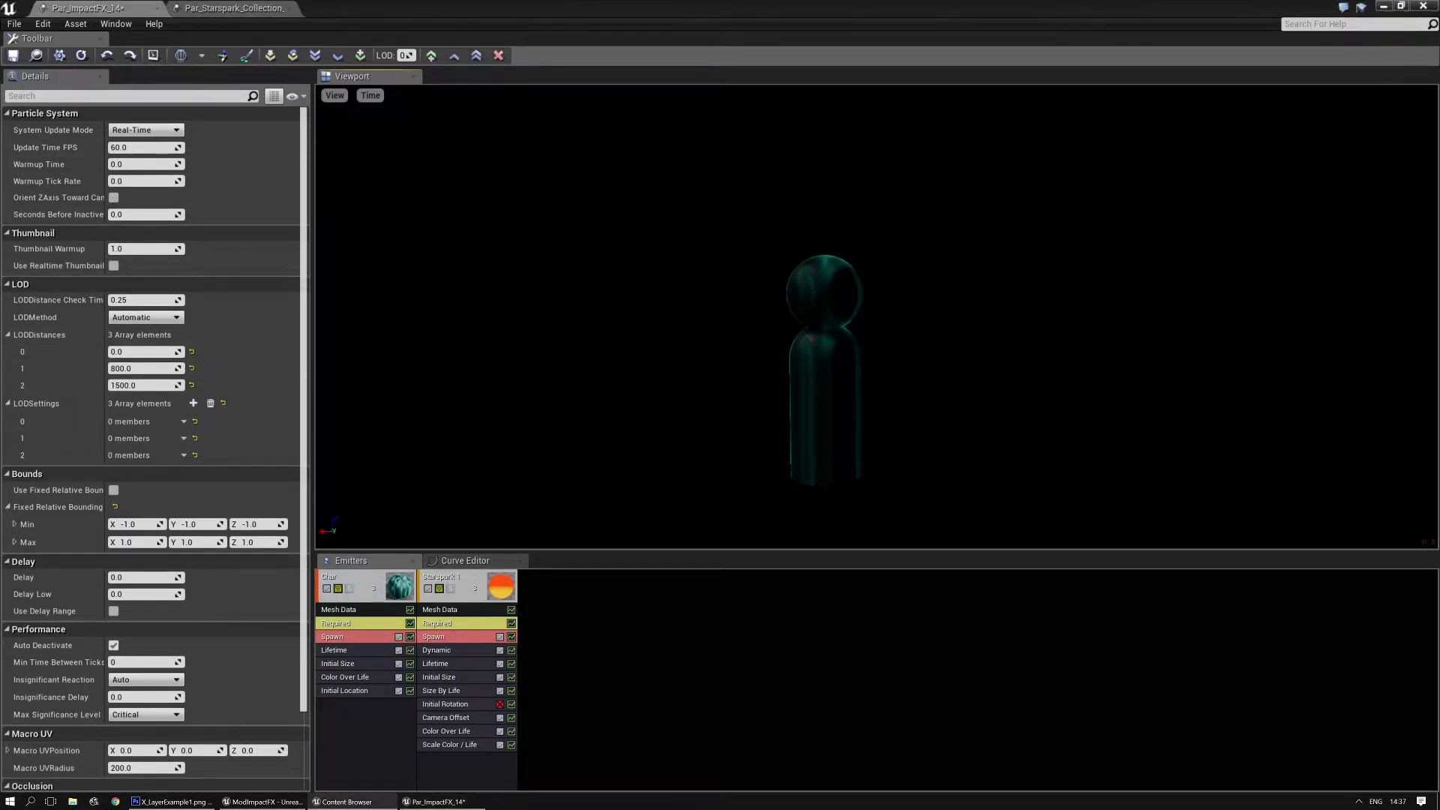
left_click_drag(948, 295, 932, 348)
- Preview the Impact 1, Impact 4 and Impact 5 emitters of the Par_ImpactSpark collection in solo, and turn solo off
left_click(457, 594)
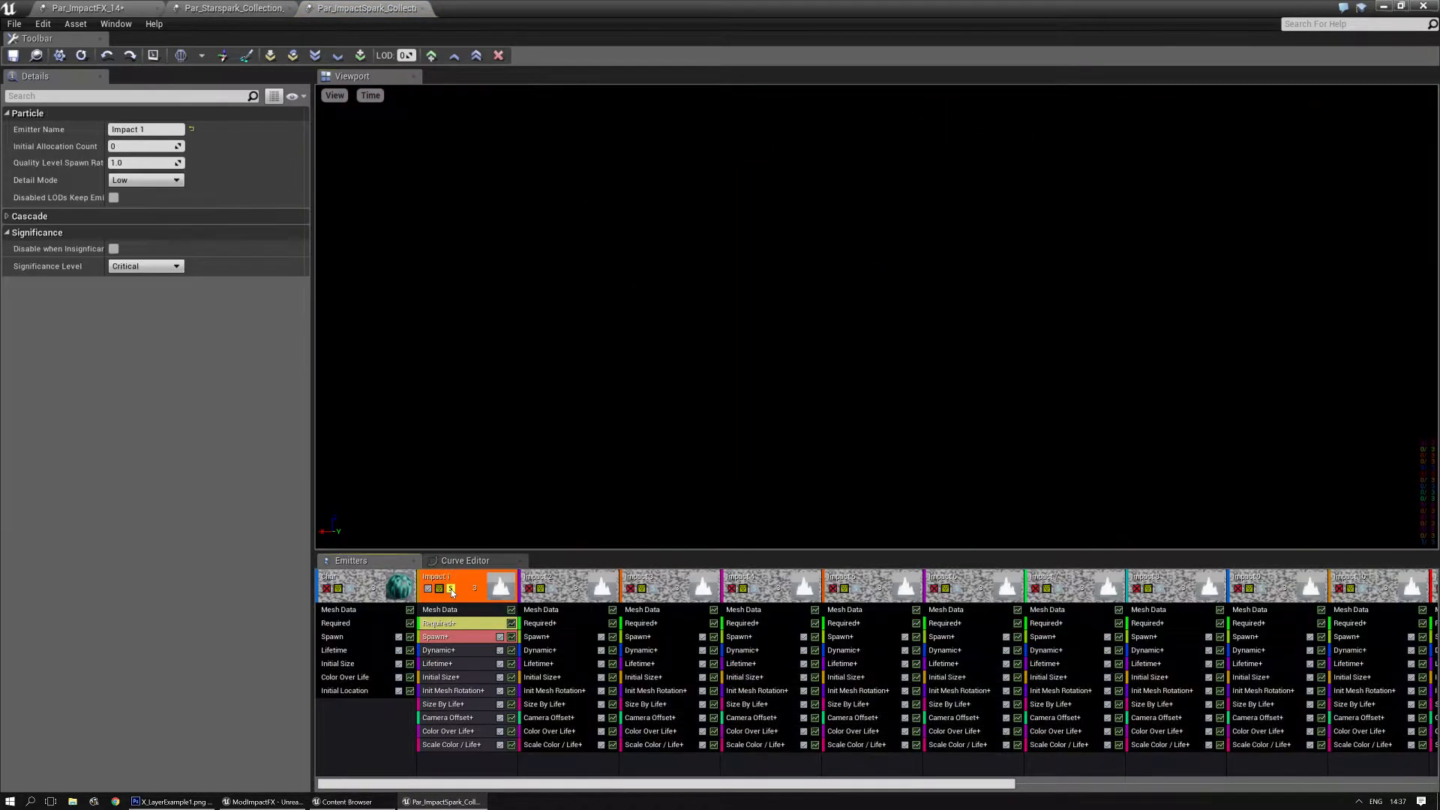
left_click(762, 588)
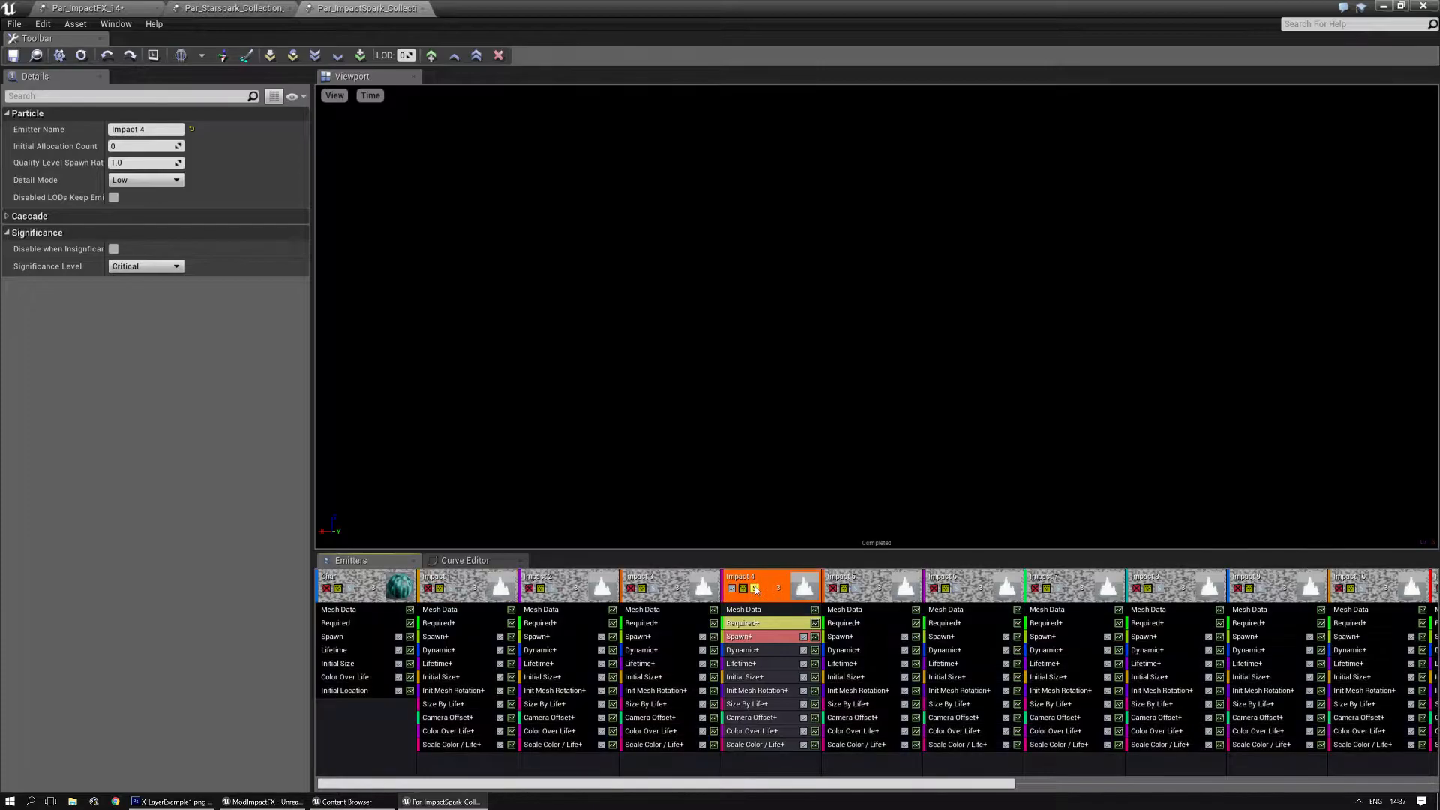
left_click(854, 590)
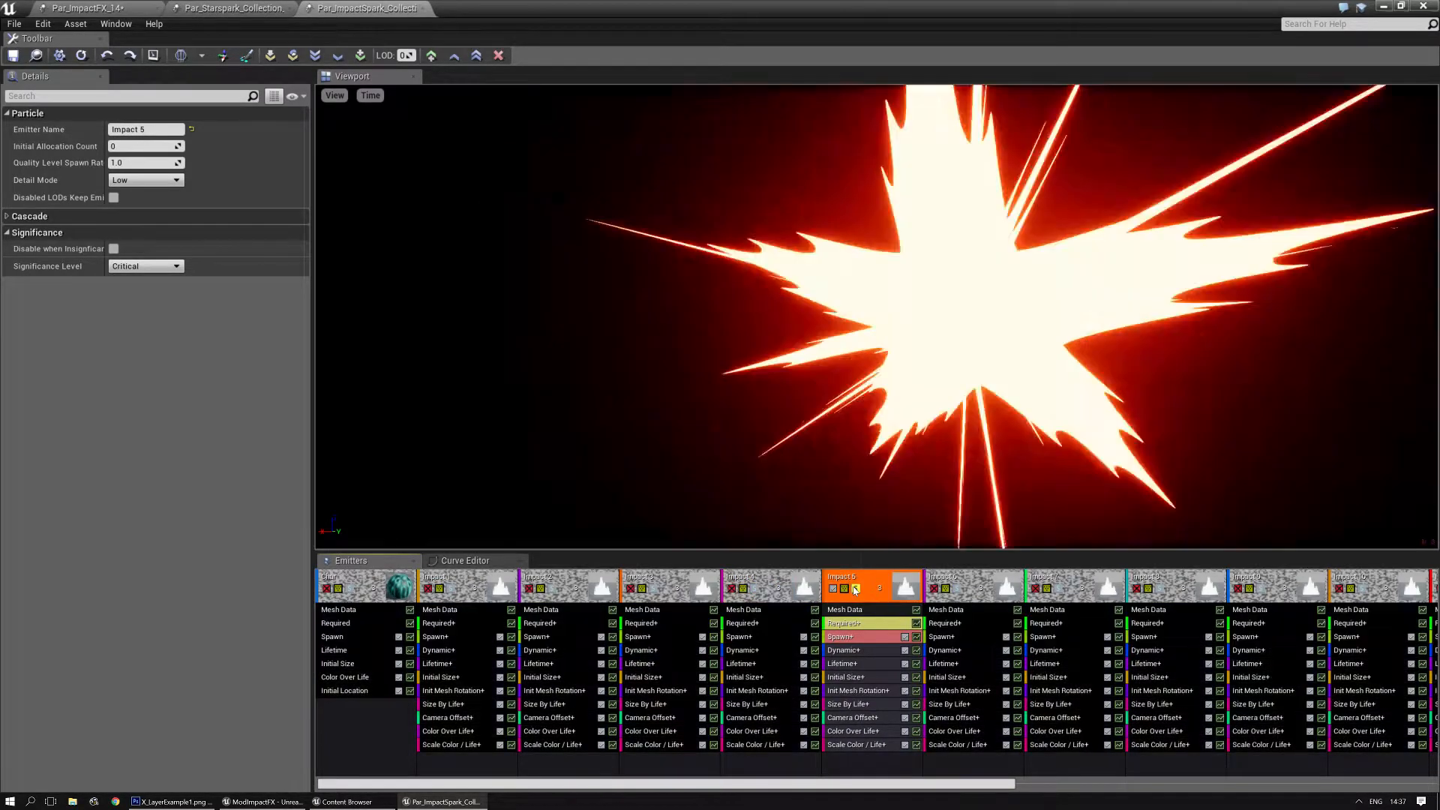
left_click(854, 590)
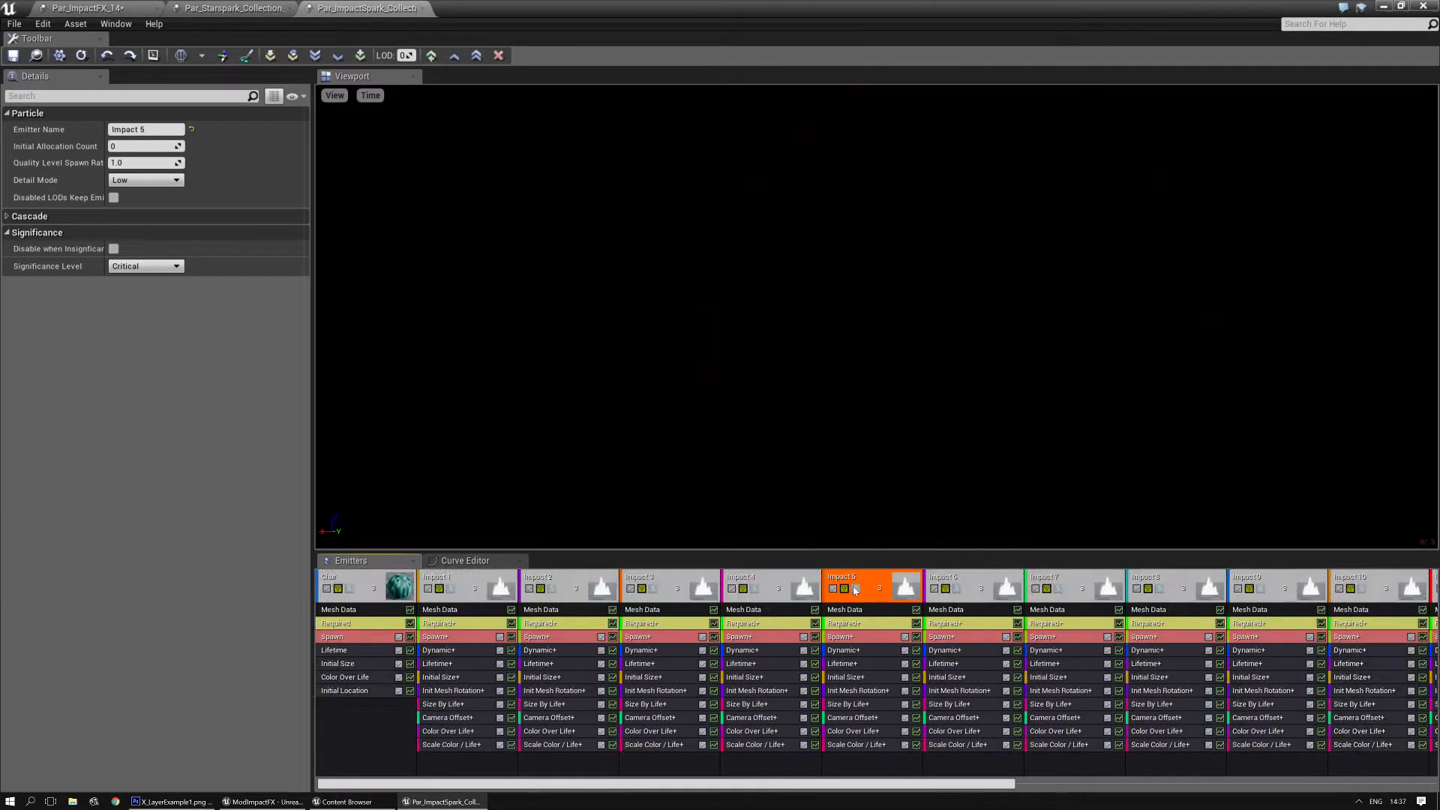
- Locate the Par_ImpactFX_14 asset in the Content Browser from its own editor
left_click(85, 9)
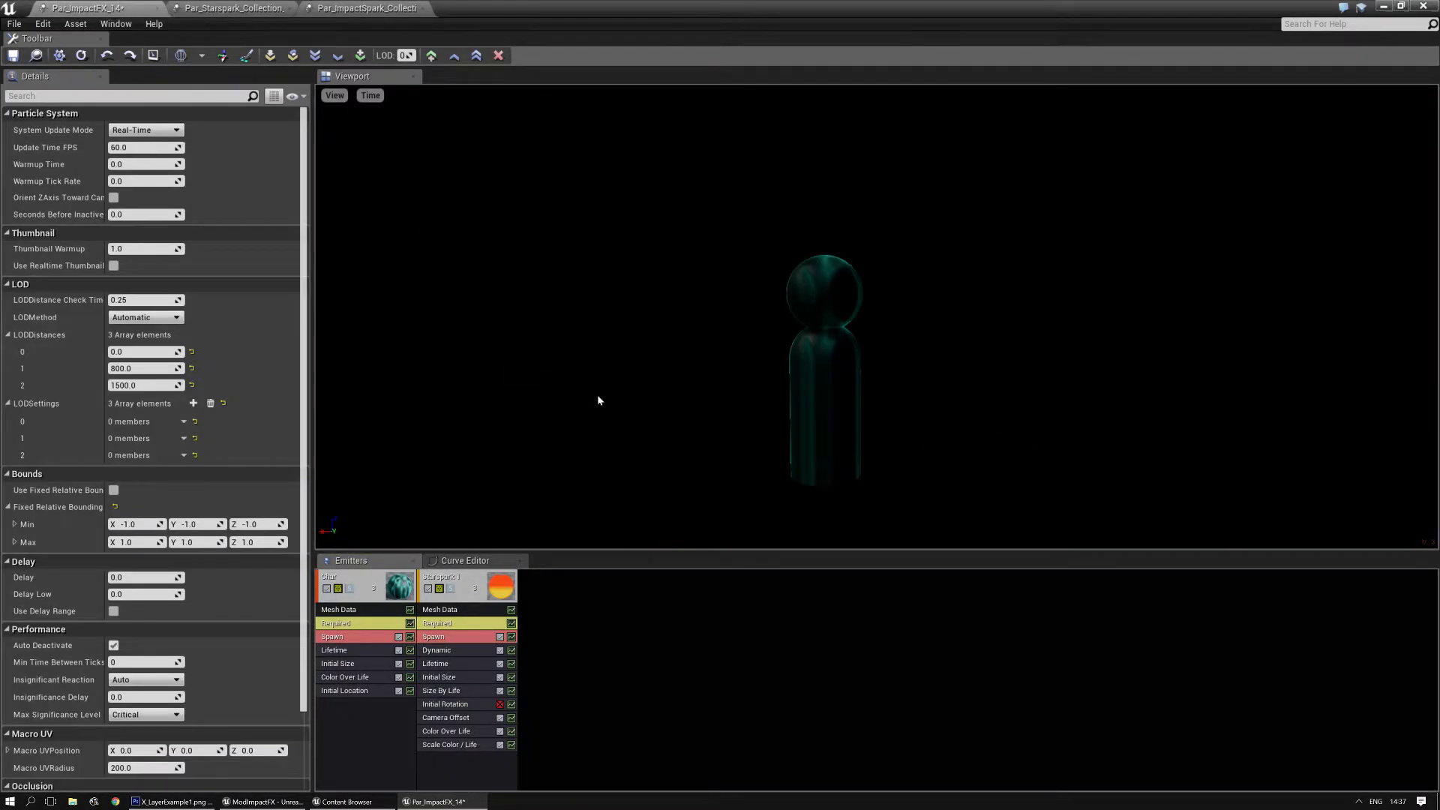
left_click(35, 56)
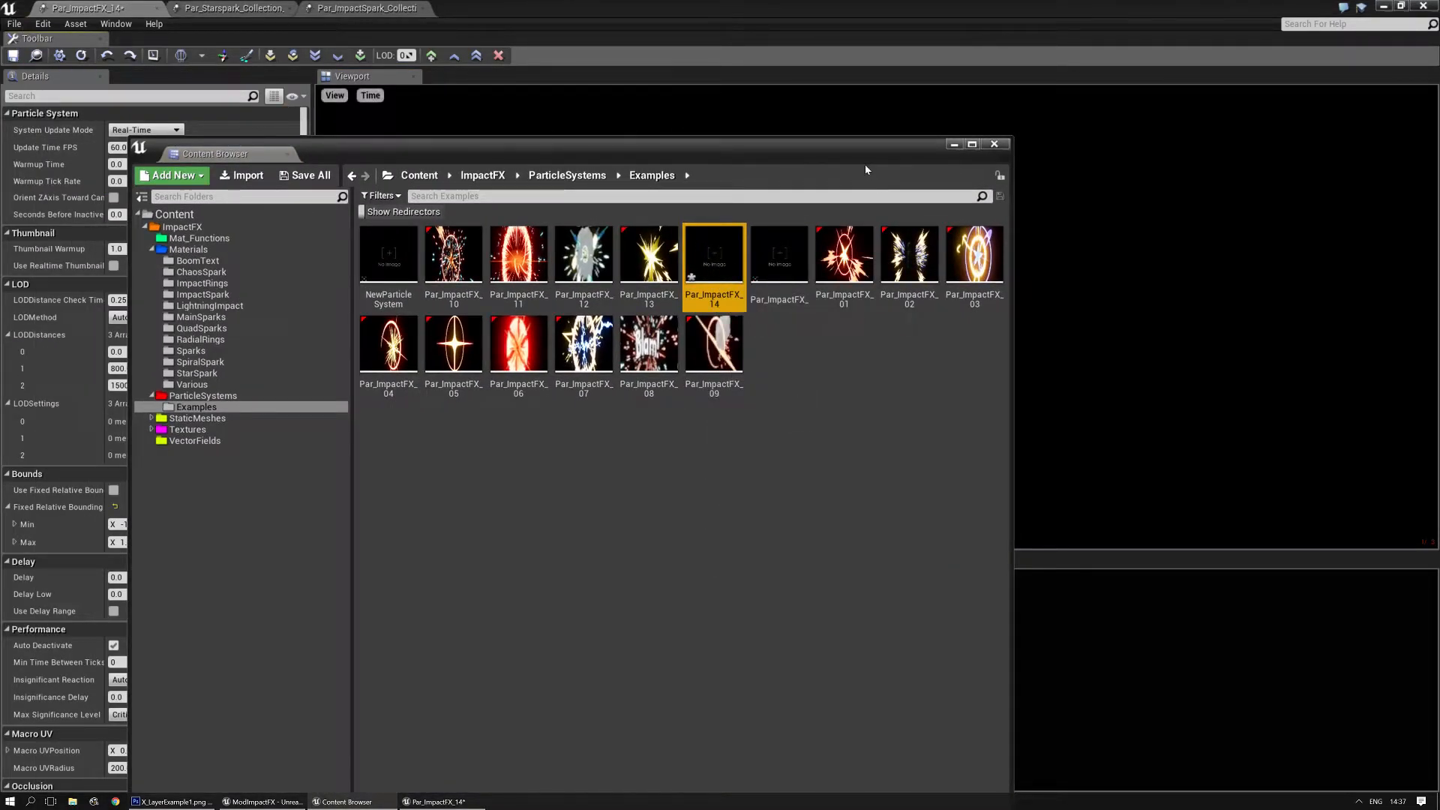
left_click_drag(846, 145, 804, 142)
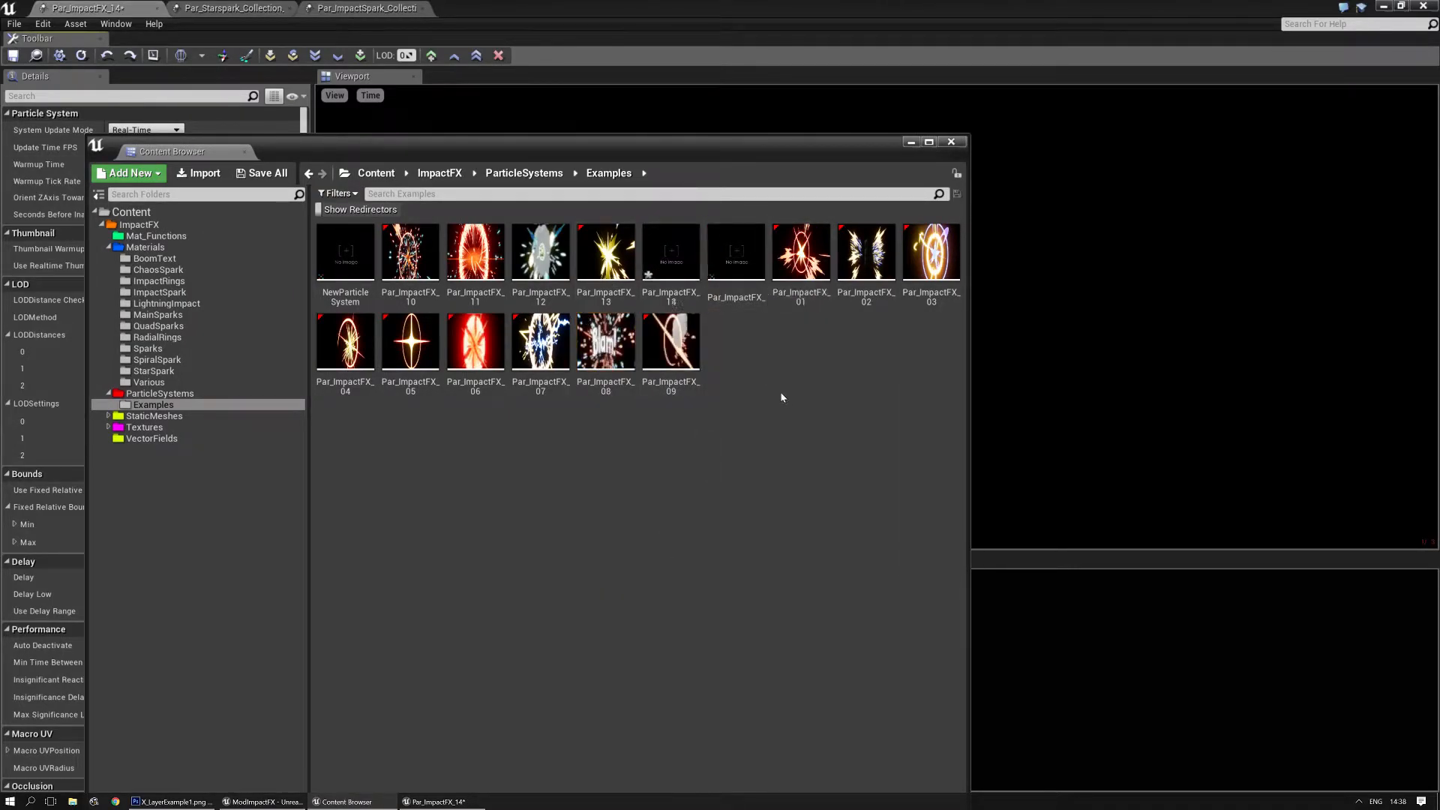
left_click_drag(720, 156, 0, 156)
- Export the Impact 5 emitter from the Par_ImpactSpark collection to Par_ImpactFX_14 and disable it there
left_click(391, 8)
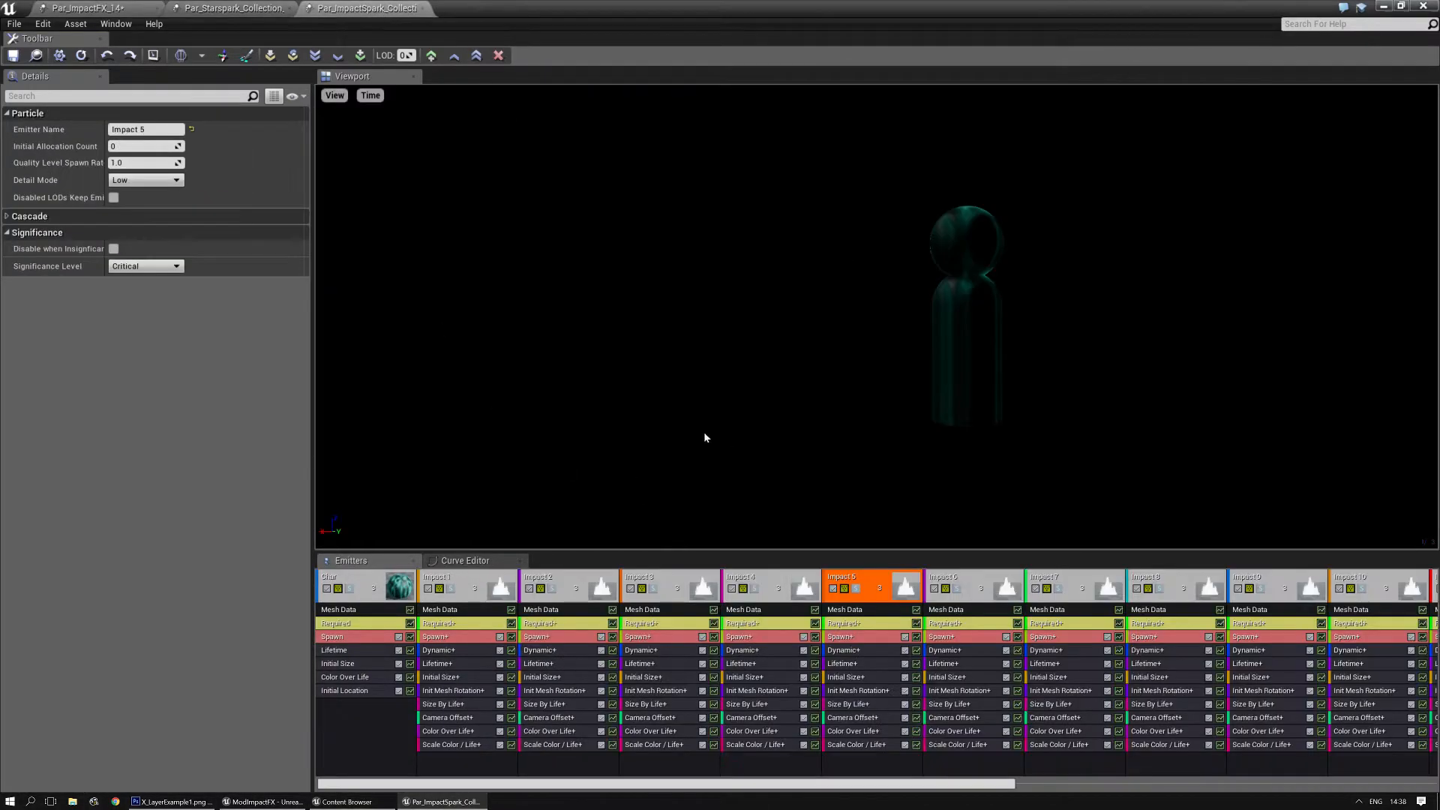
right_click(874, 571)
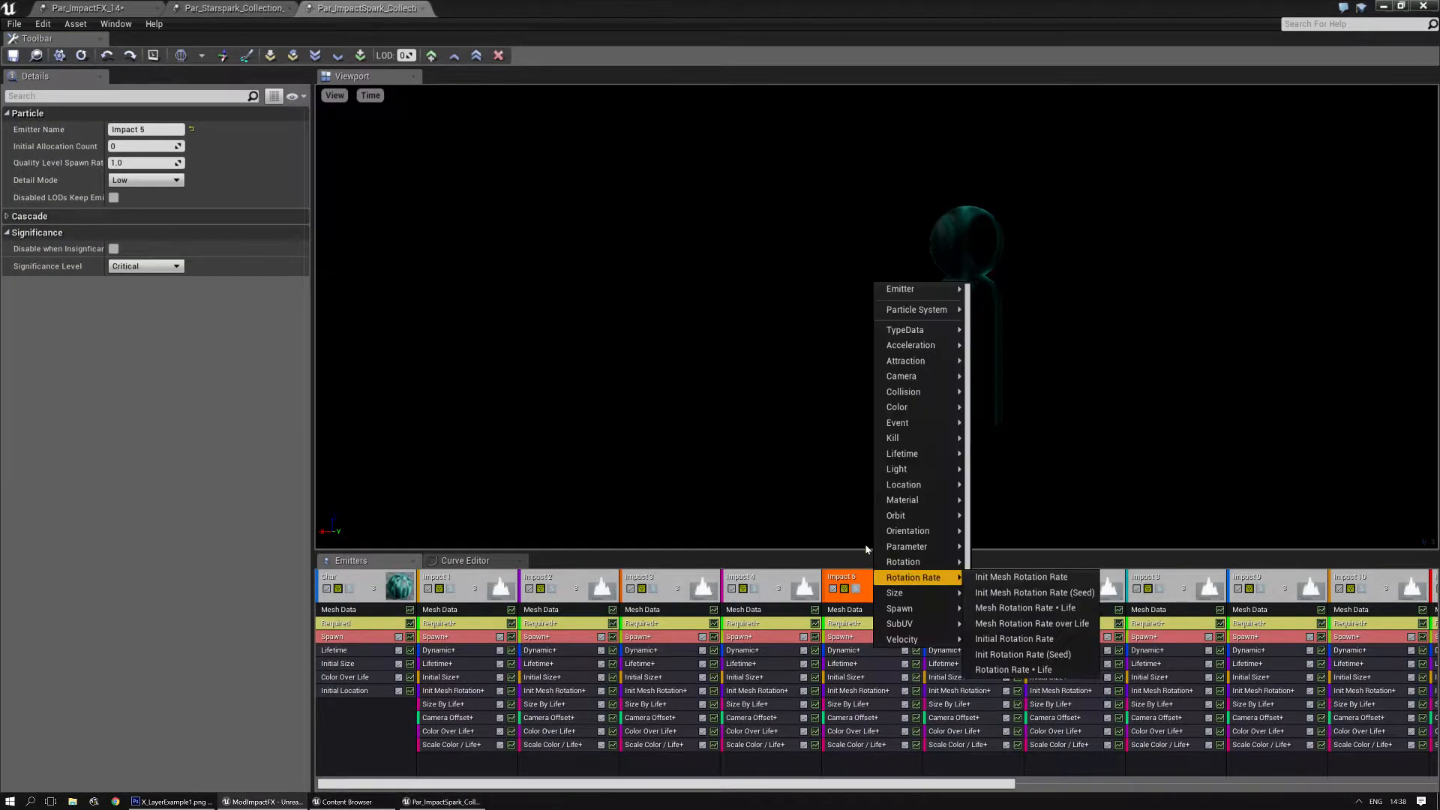
mouse_move(937, 290)
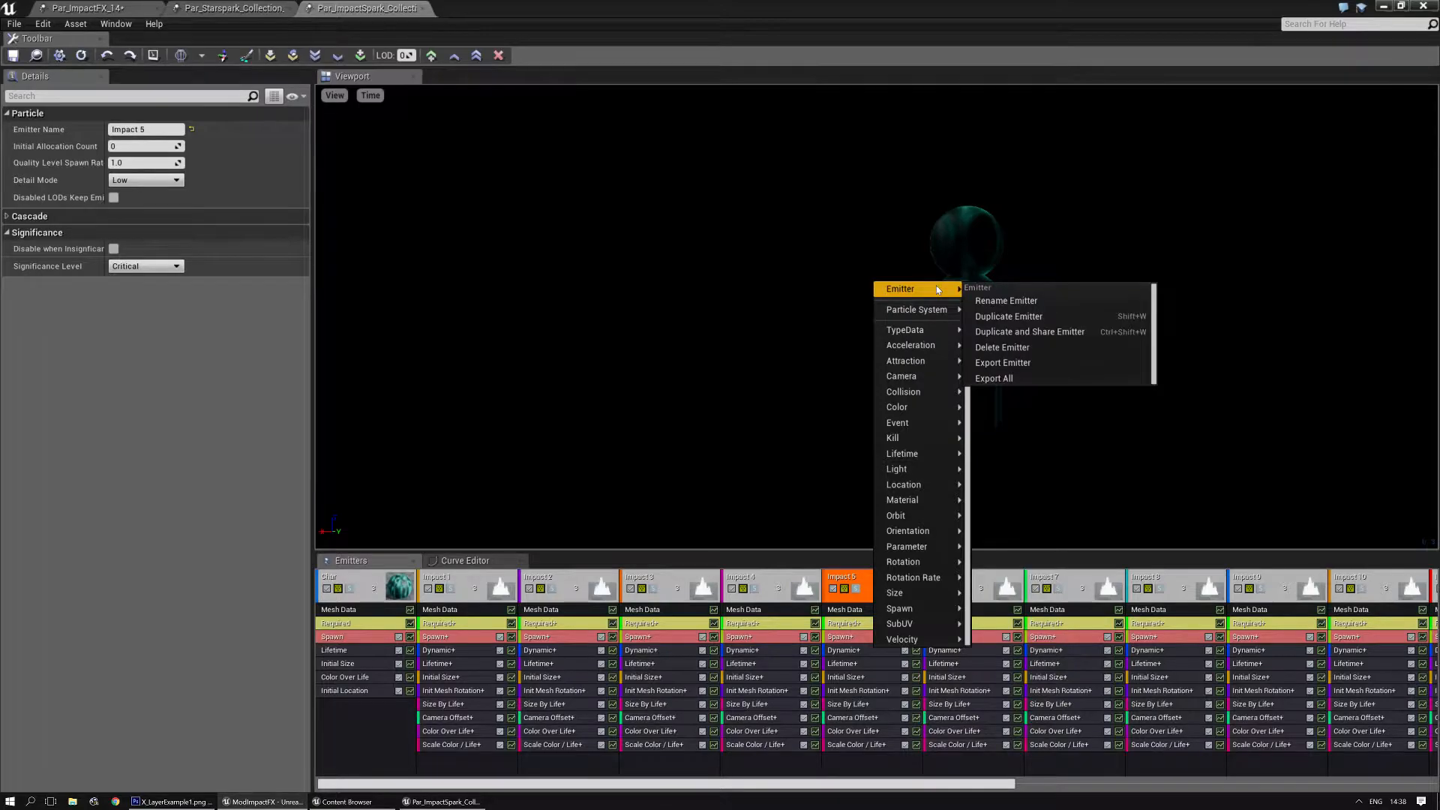
left_click(1016, 363)
left_click(83, 9)
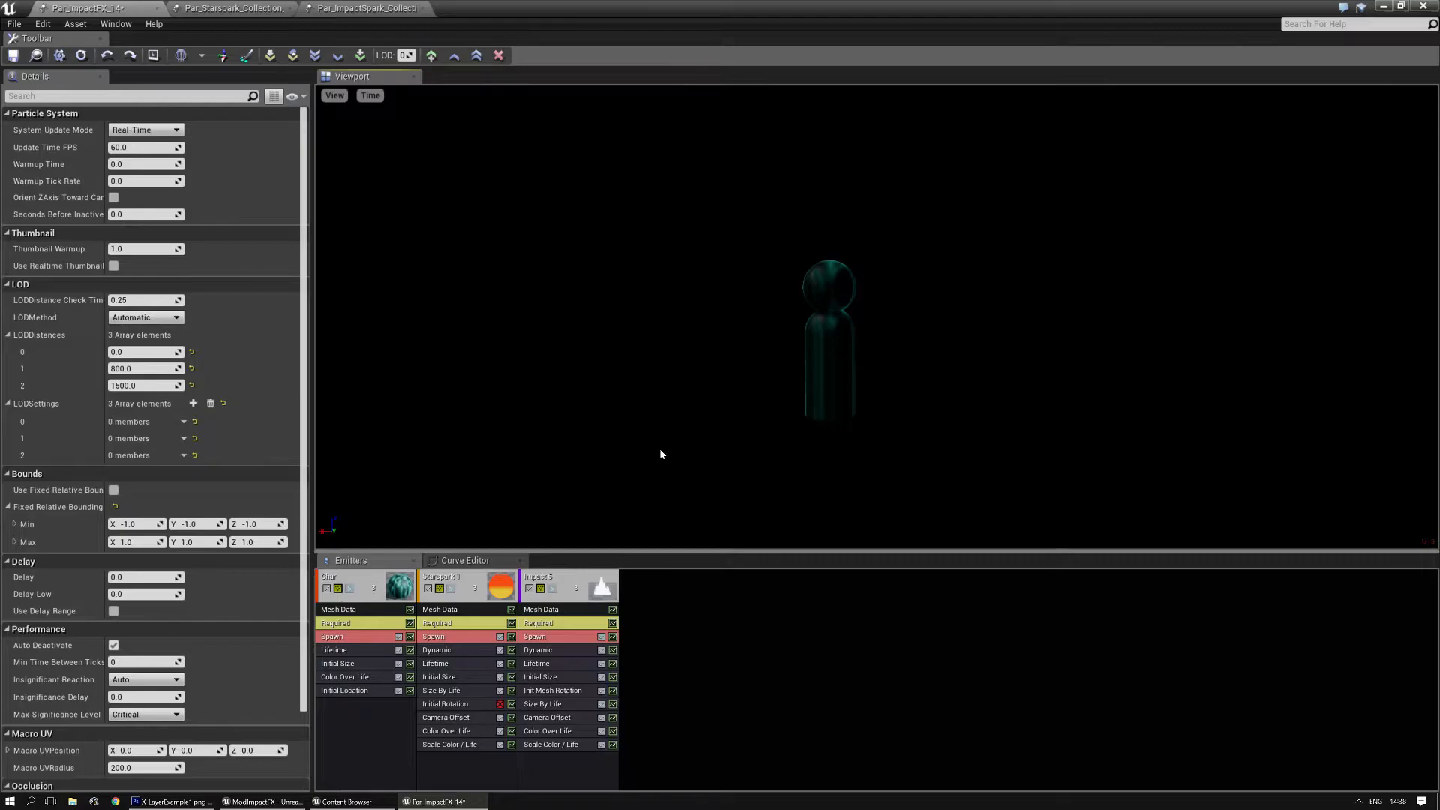
left_click(530, 589)
- Solo the Starspark 1 emitter and set the Desaturate constant in its Dynamic module to 0.7
left_click(451, 590)
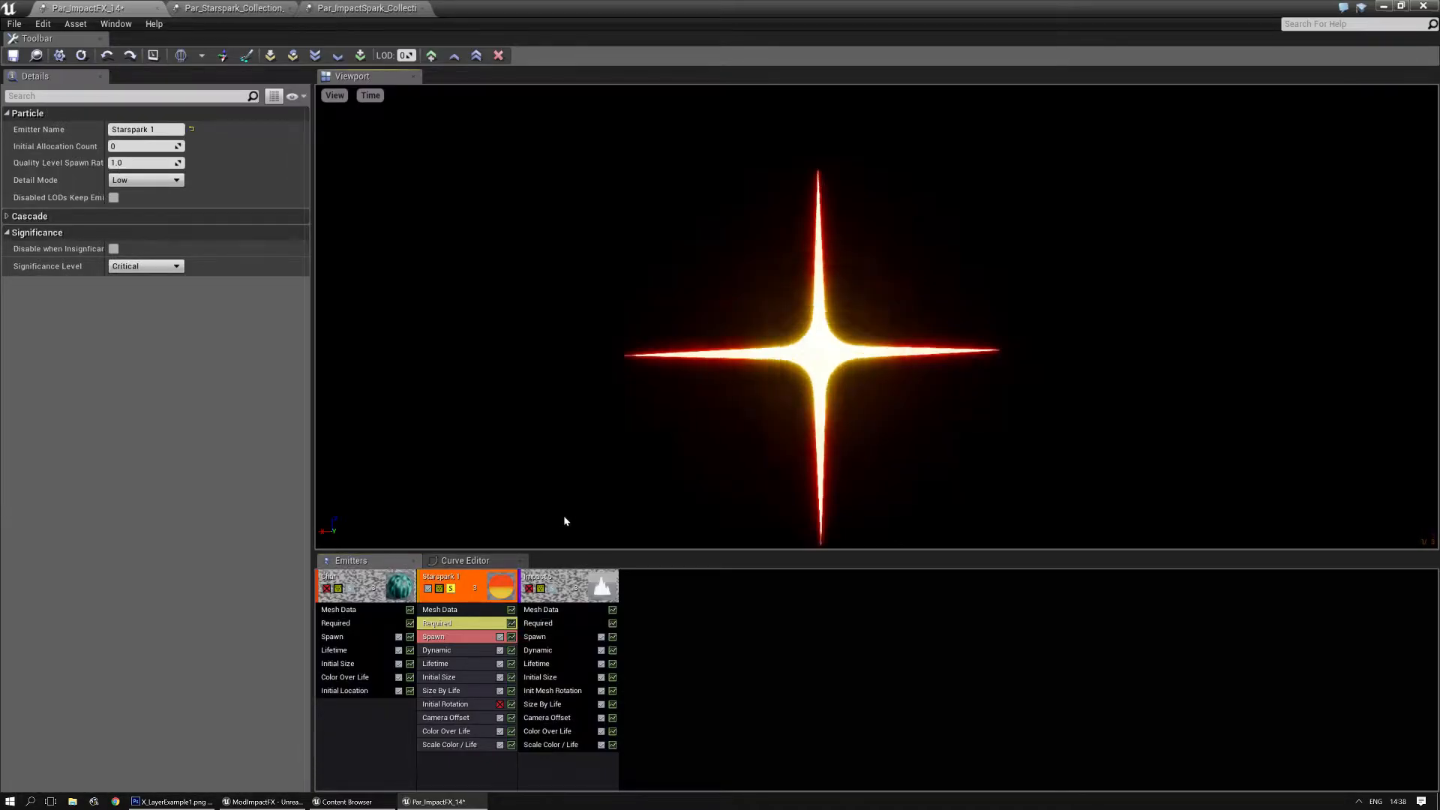
left_click(450, 650)
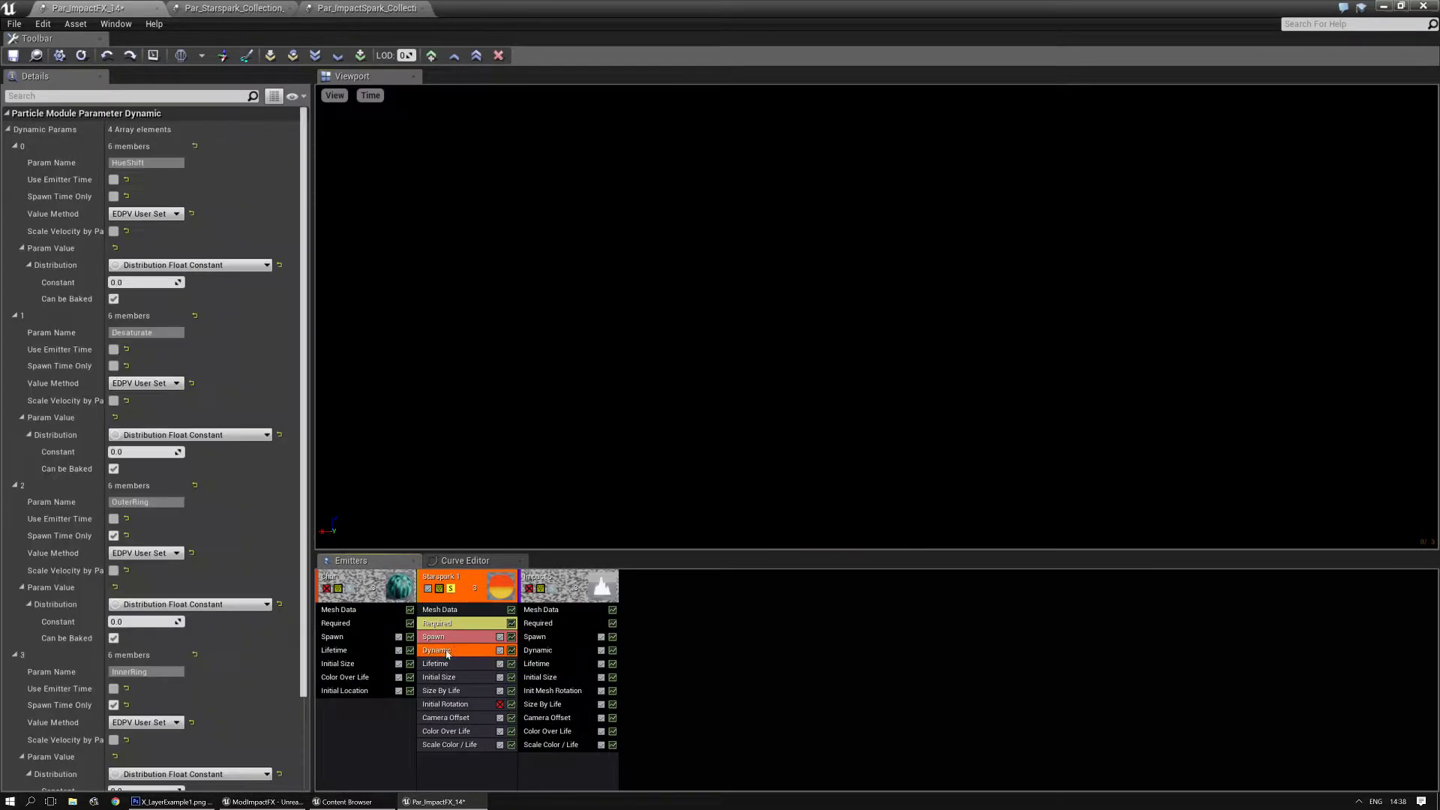
left_click_drag(138, 448, 154, 449)
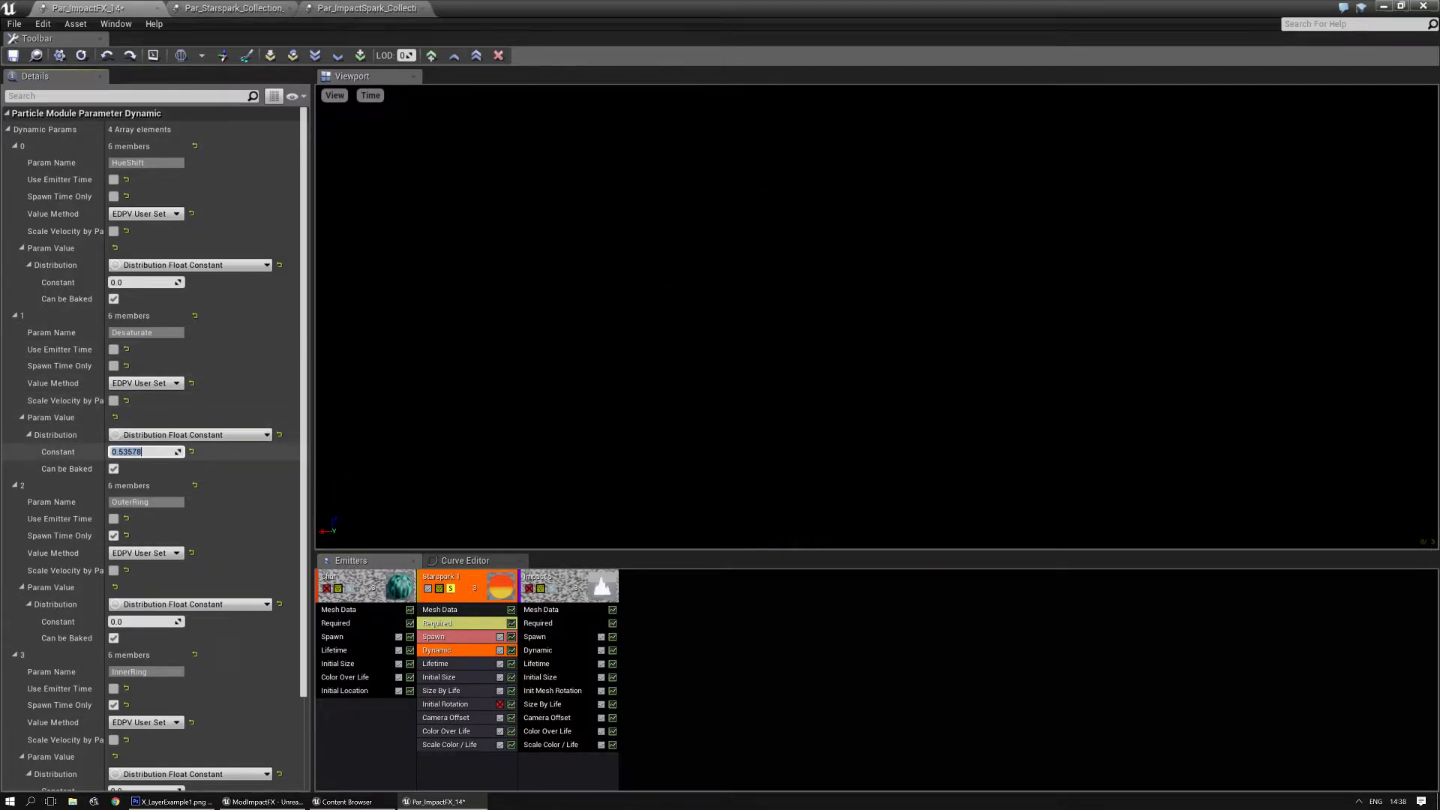
type("1")
key("Return")
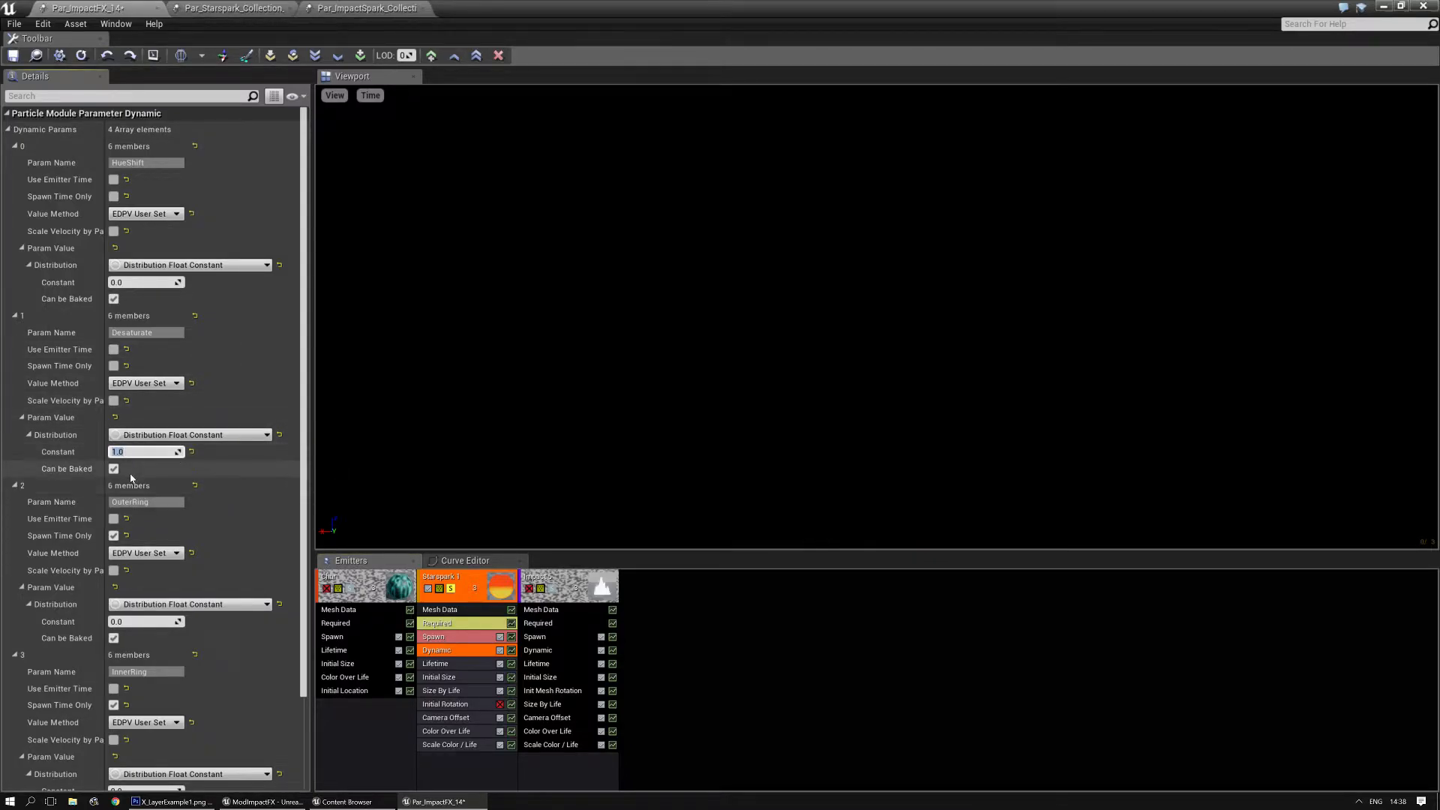
type("0.7")
key("Return")
type("0.7")
key("Return")
- Set the HueShift constant of Starspark 1 to 0.59 and turn the emitter's solo mode off
left_click_drag(159, 282, 129, 284)
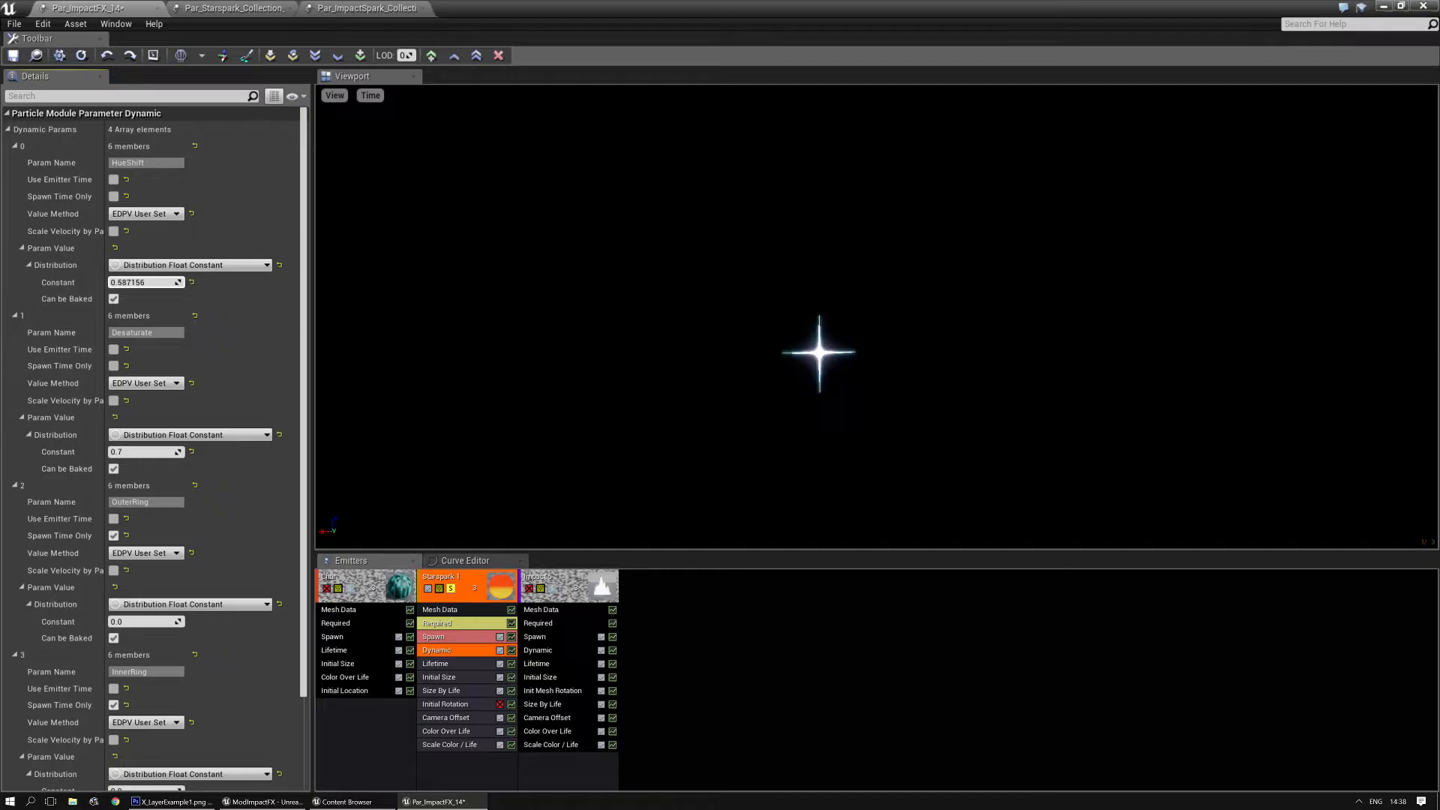
type("0.55")
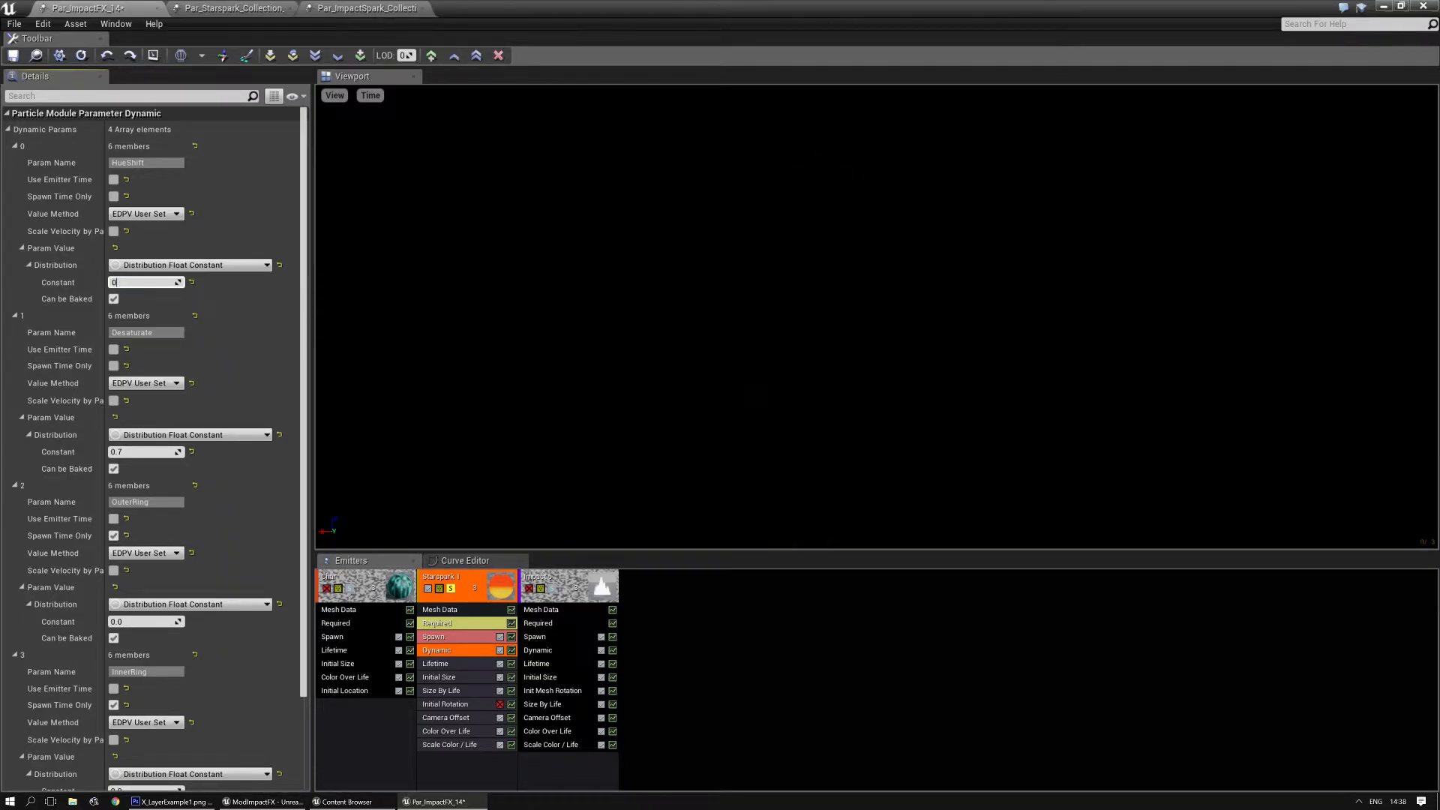
key("Return")
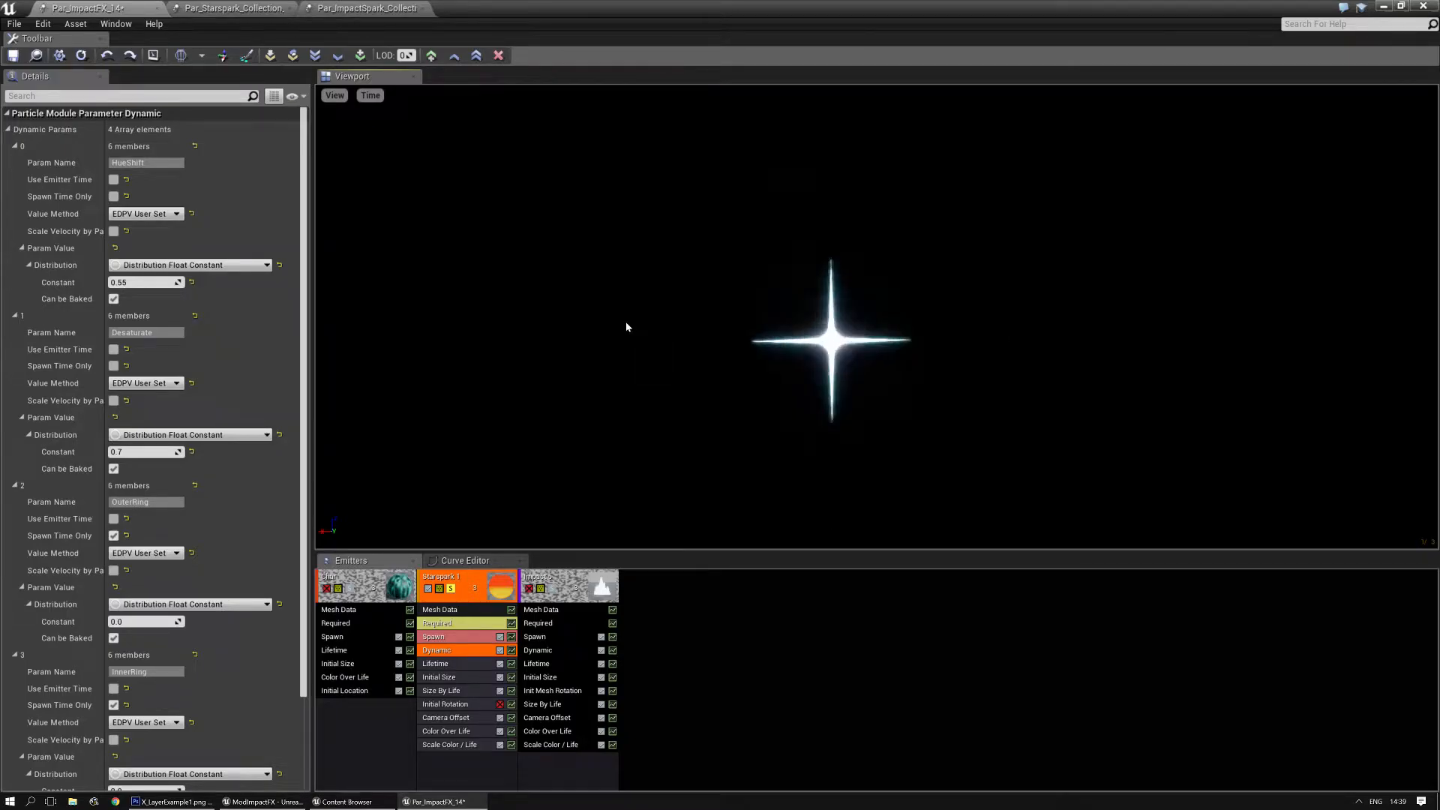
left_click(451, 590)
left_click(555, 595)
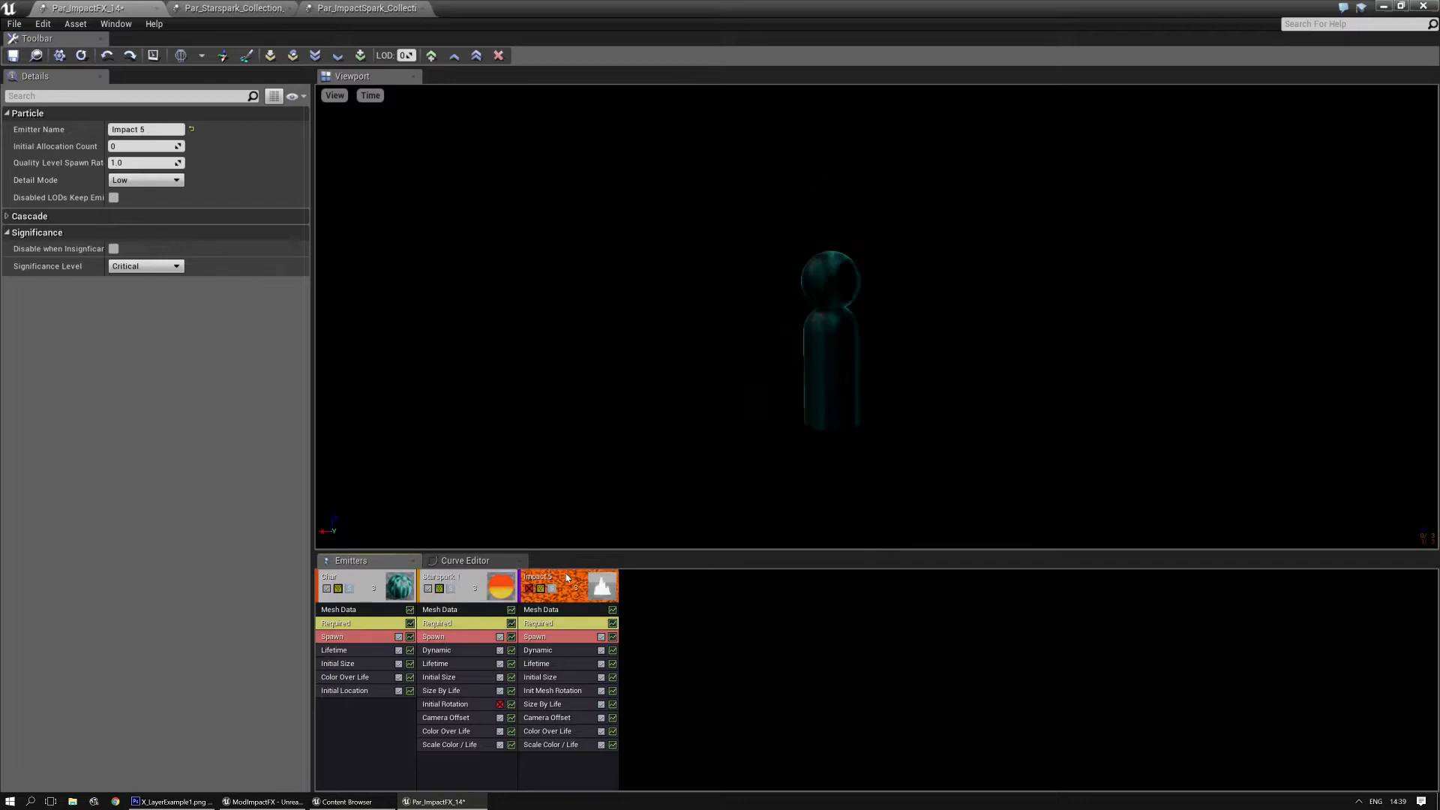
left_click(461, 575)
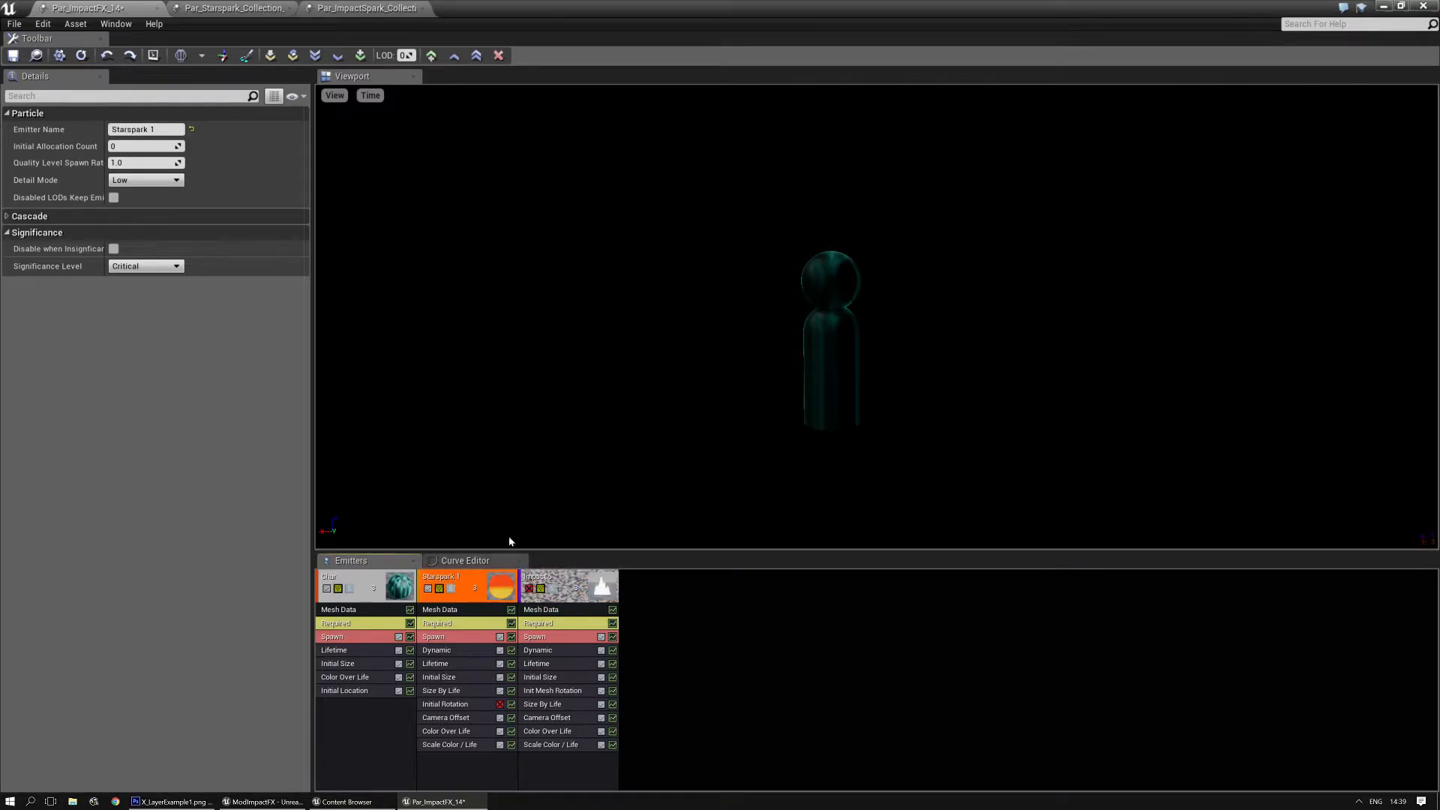
- Open Par_Ring_Collection_1 from the ParticleSystems folder of the Content Browser
left_click(343, 801)
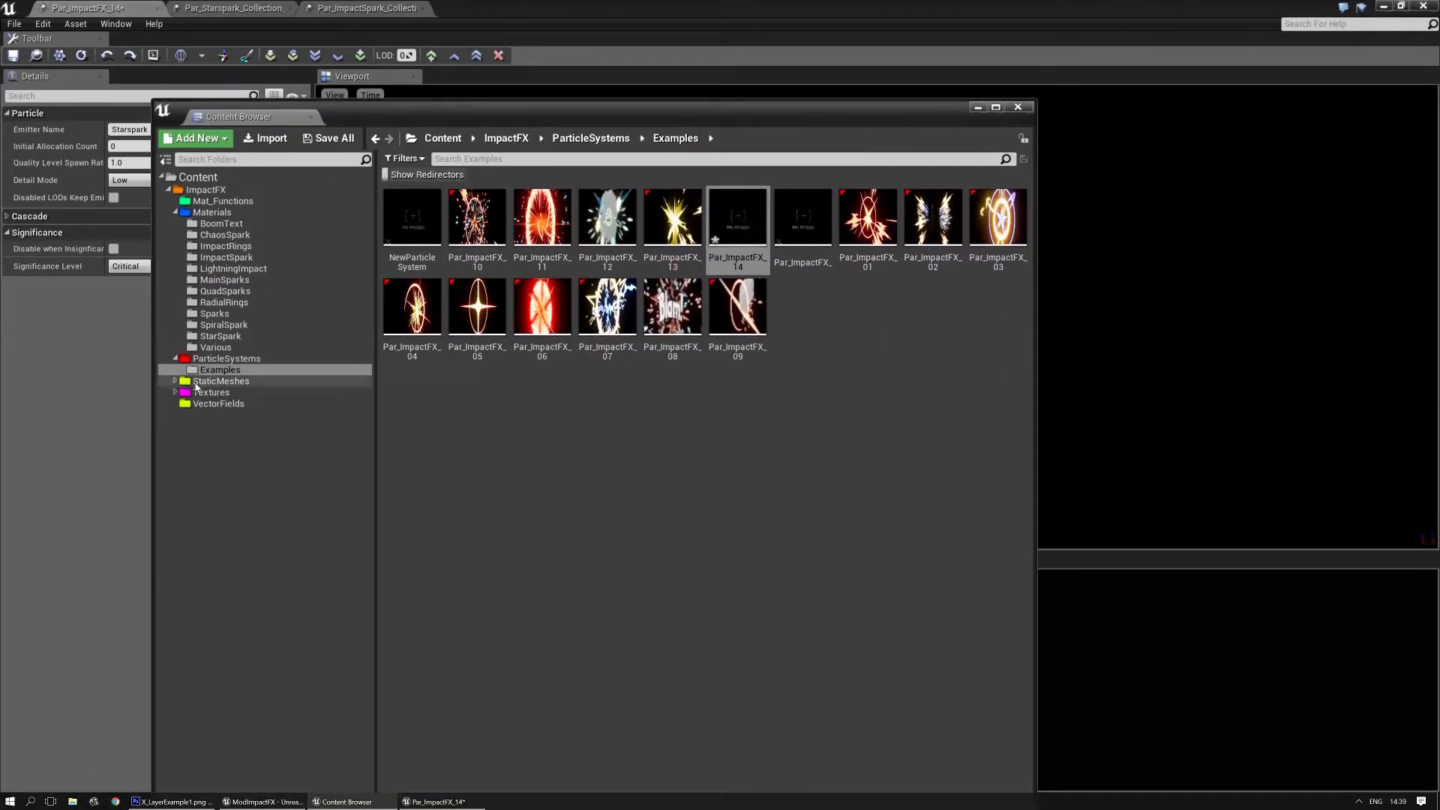
left_click(225, 359)
left_click(616, 492)
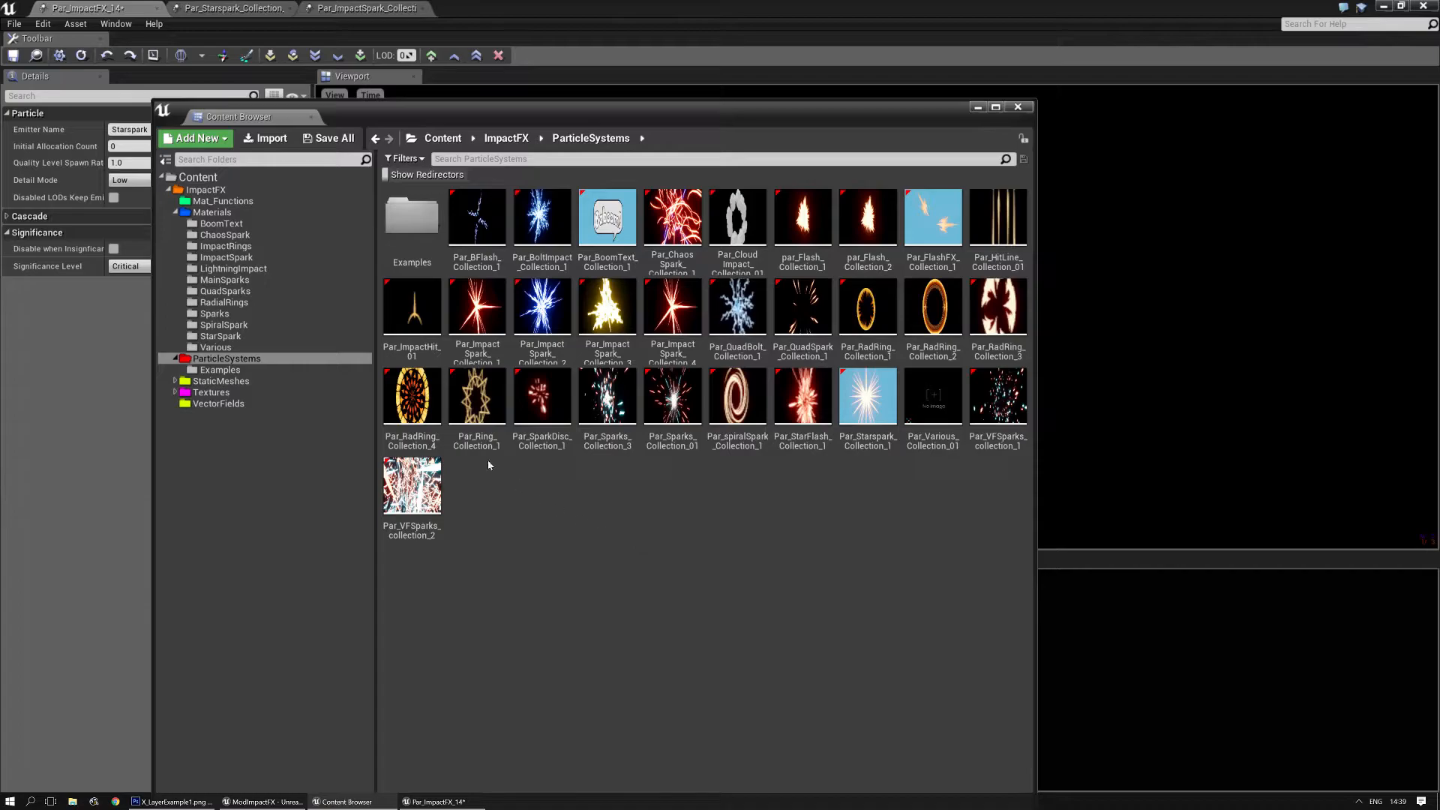
left_click(472, 386)
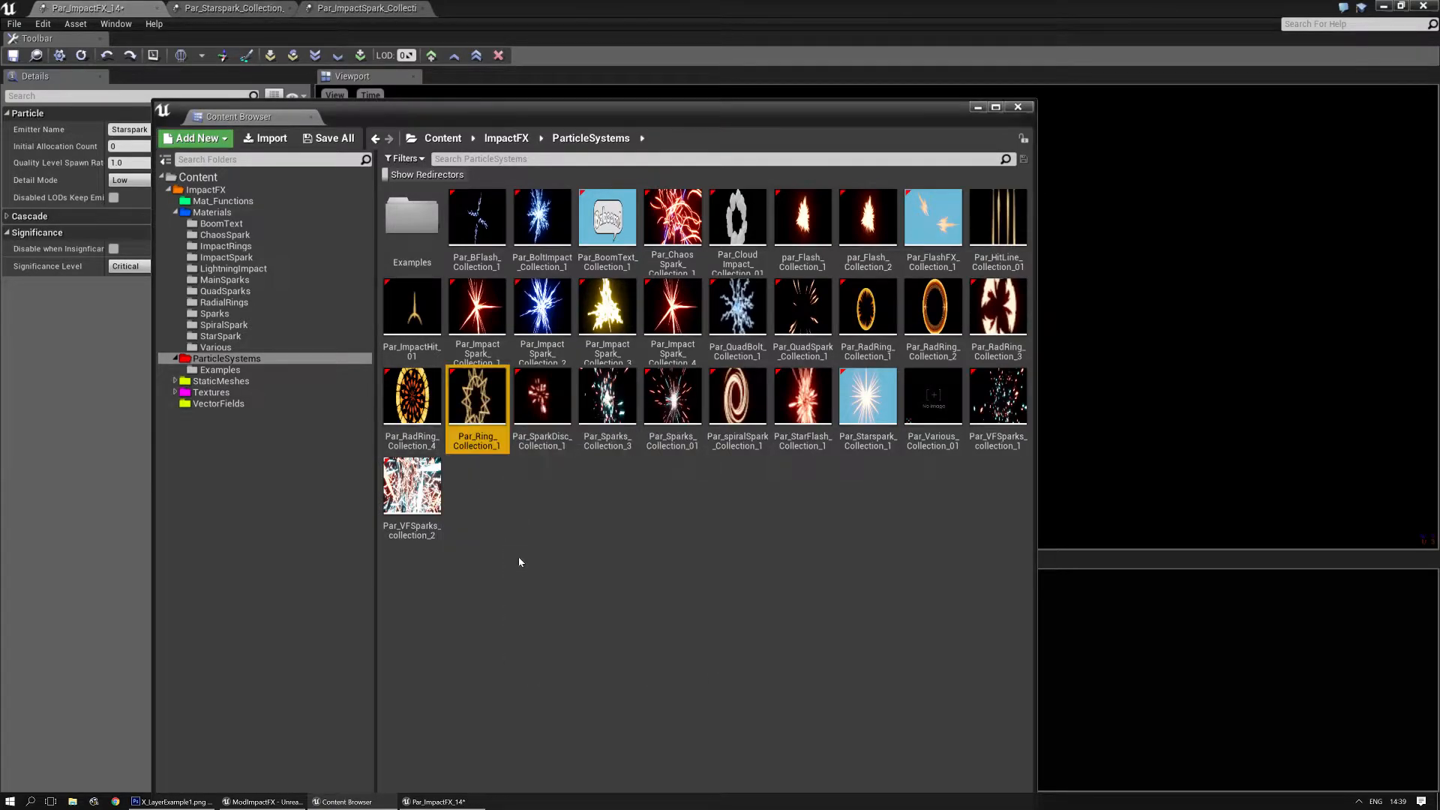
double_click(473, 382)
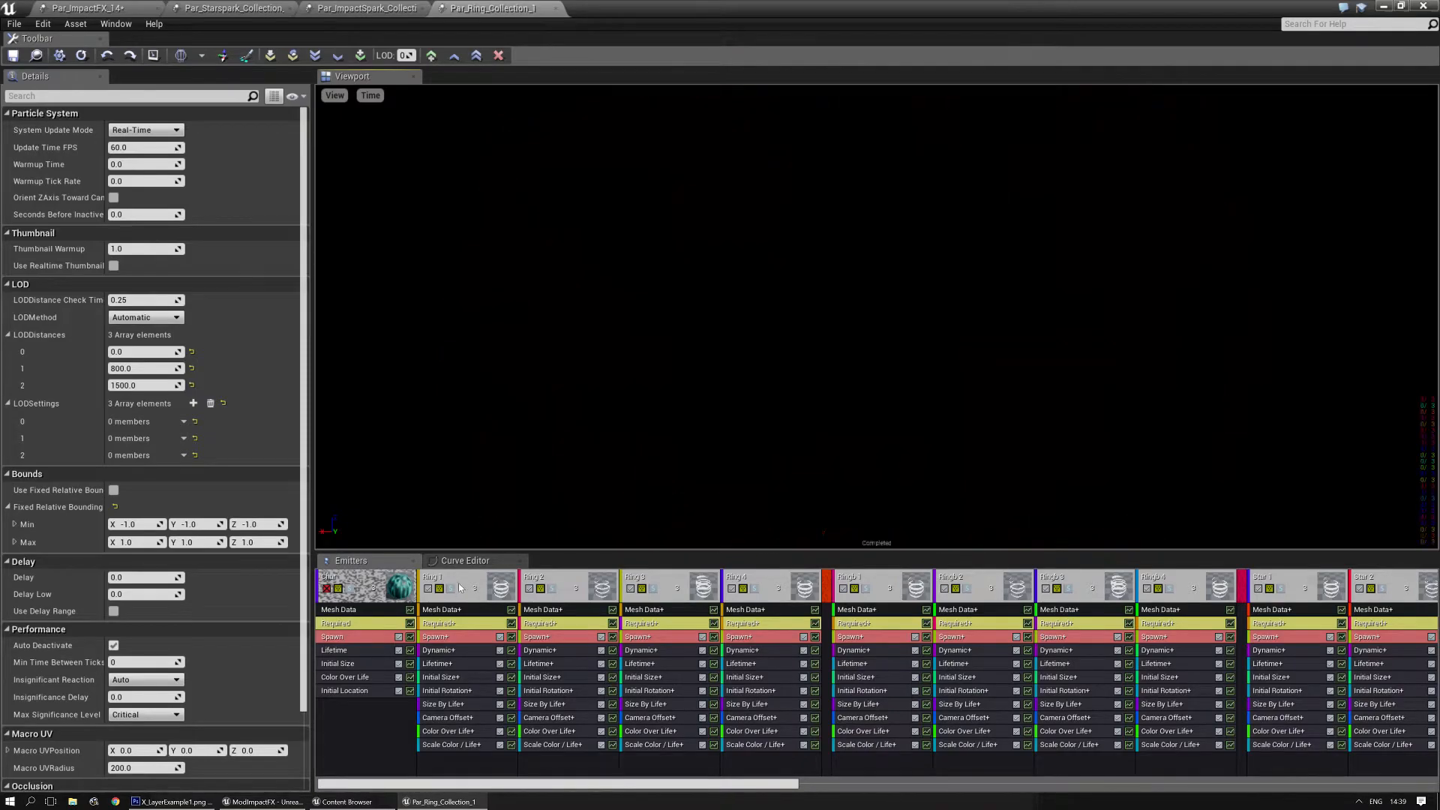
- Preview the Ring 4 emitter in solo, turn solo off and inspect its Dynamic module parameters
left_click(754, 589)
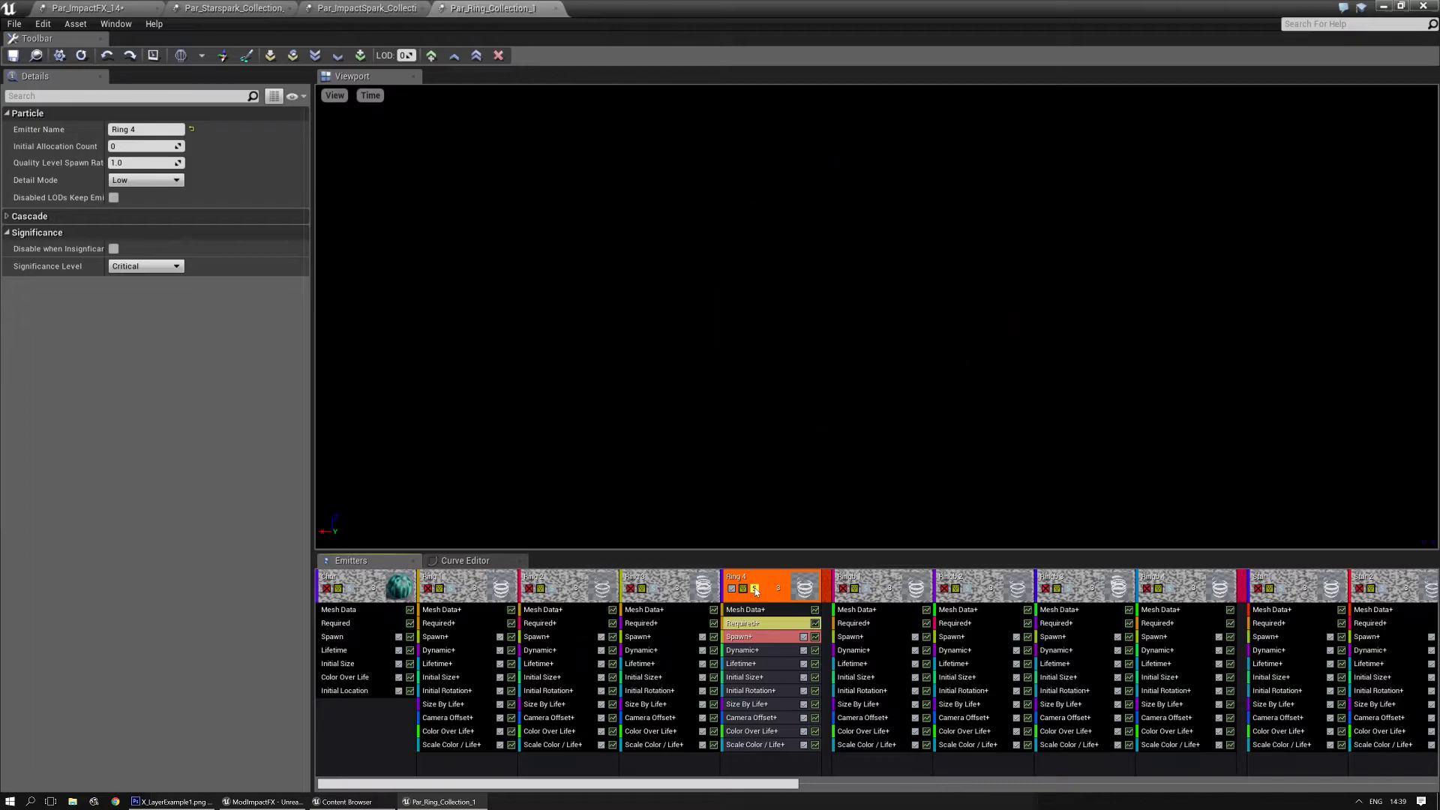
left_click(755, 589)
left_click(742, 650)
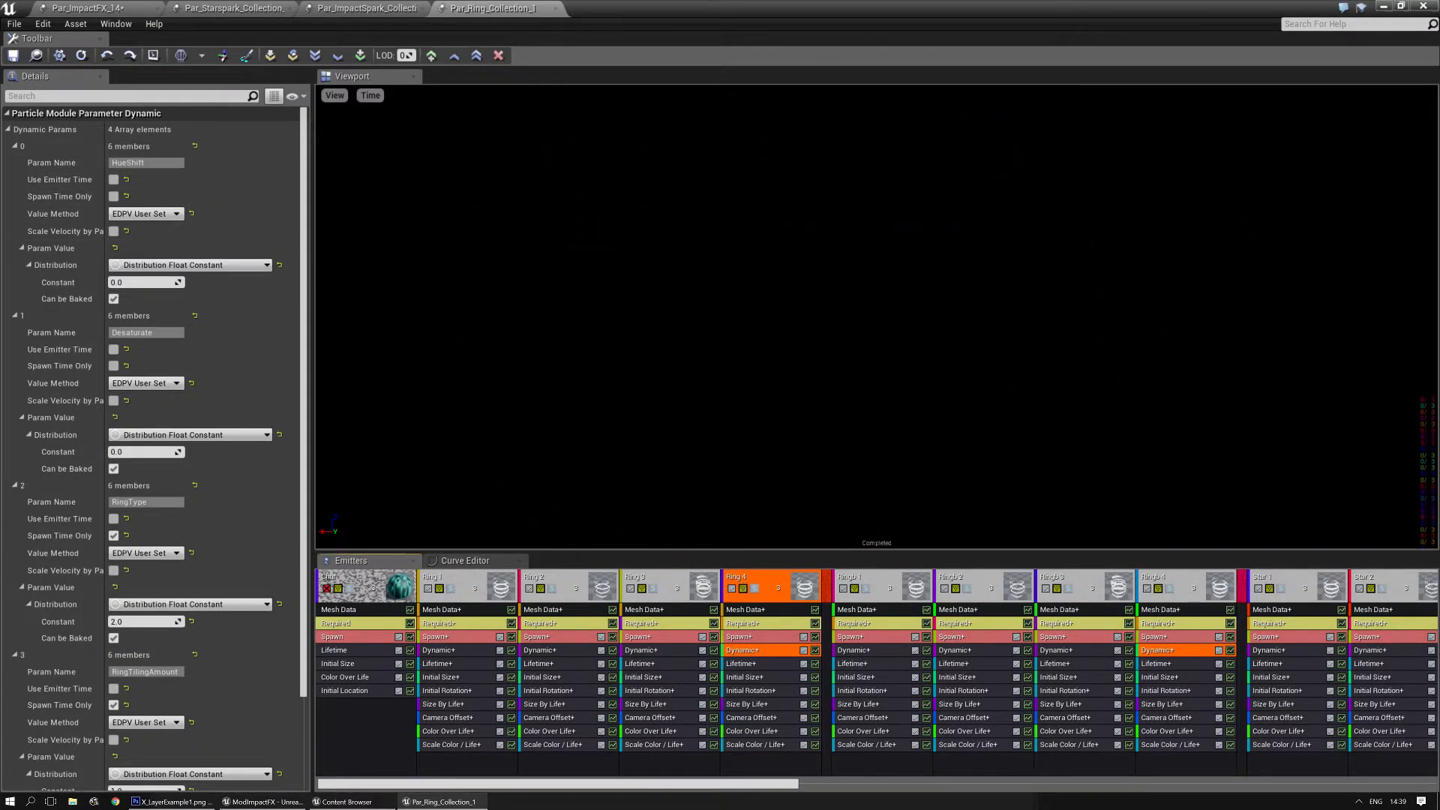
- Export the Ring 4 emitter to Par_ImpactFX_14, selected in the Content Browser, and move it directly before Impact 5
left_click(57, 7)
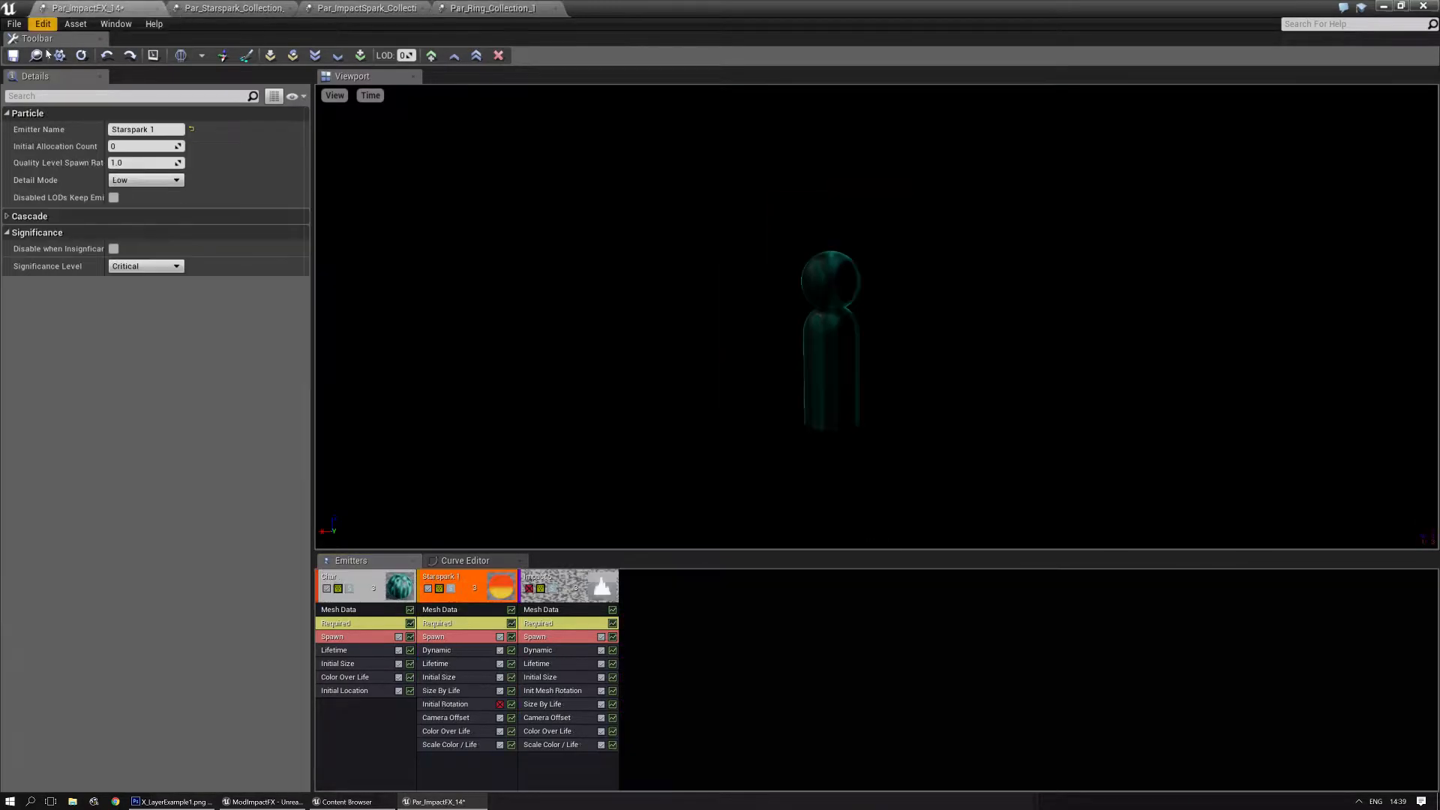
left_click(41, 57)
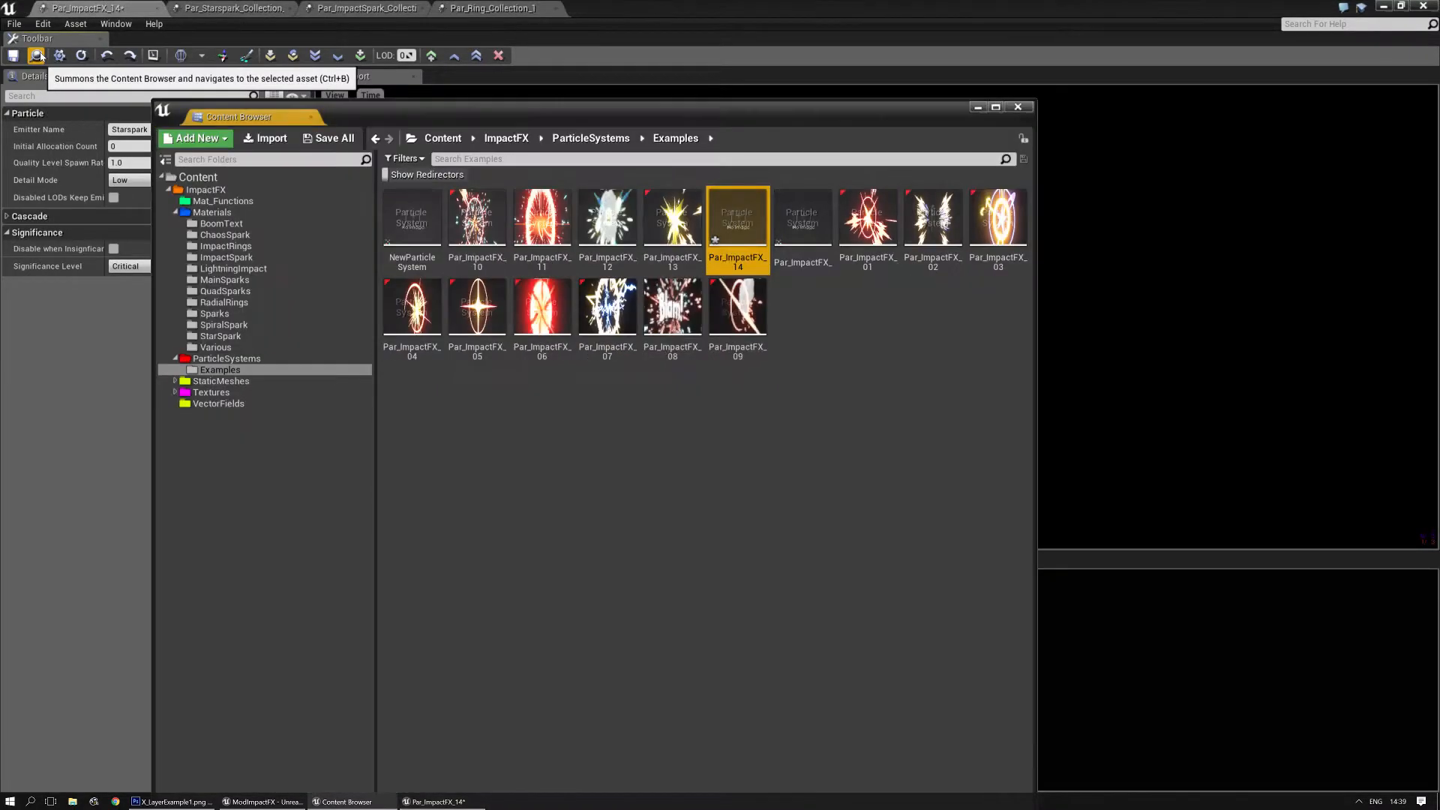
left_click(485, 8)
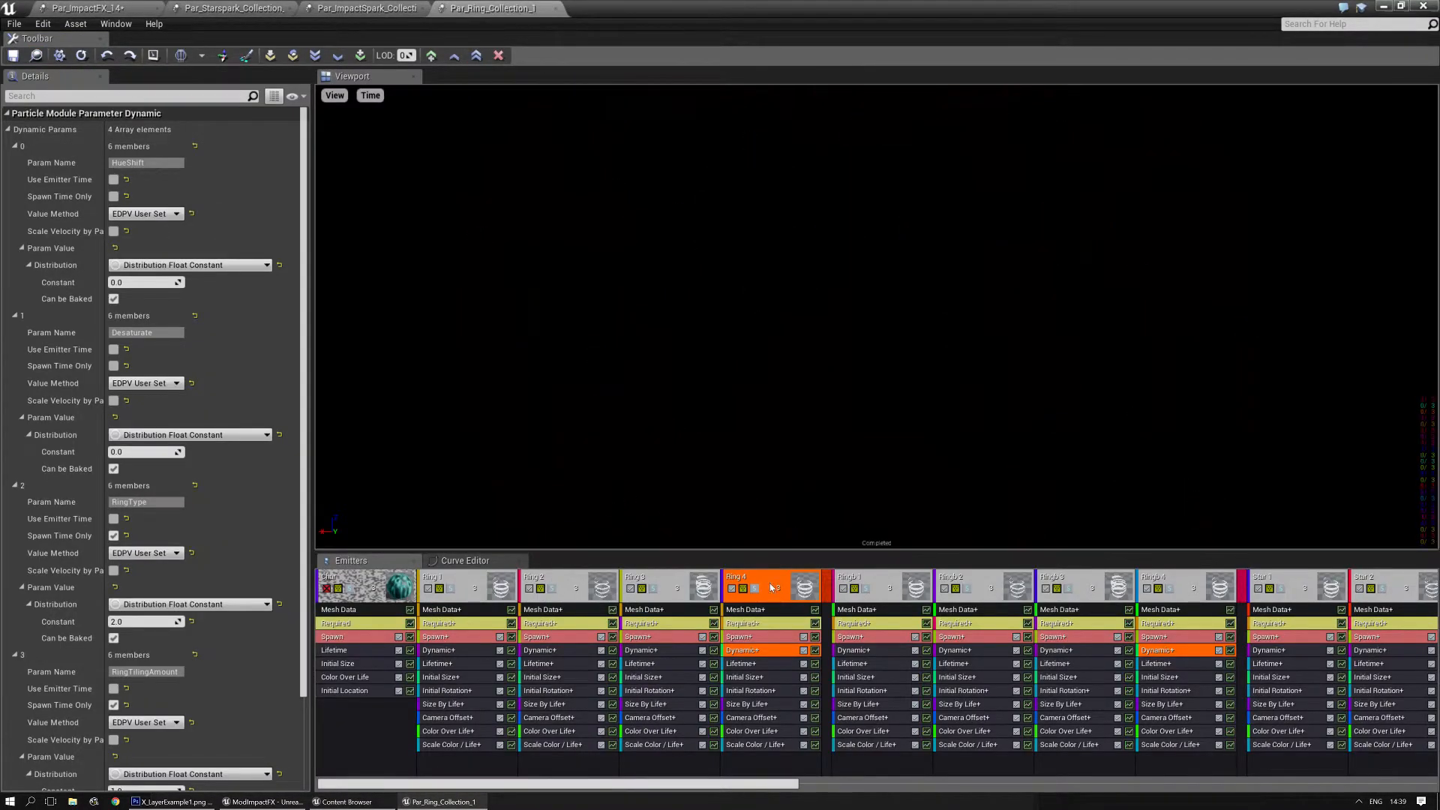
right_click(772, 588)
mouse_move(834, 293)
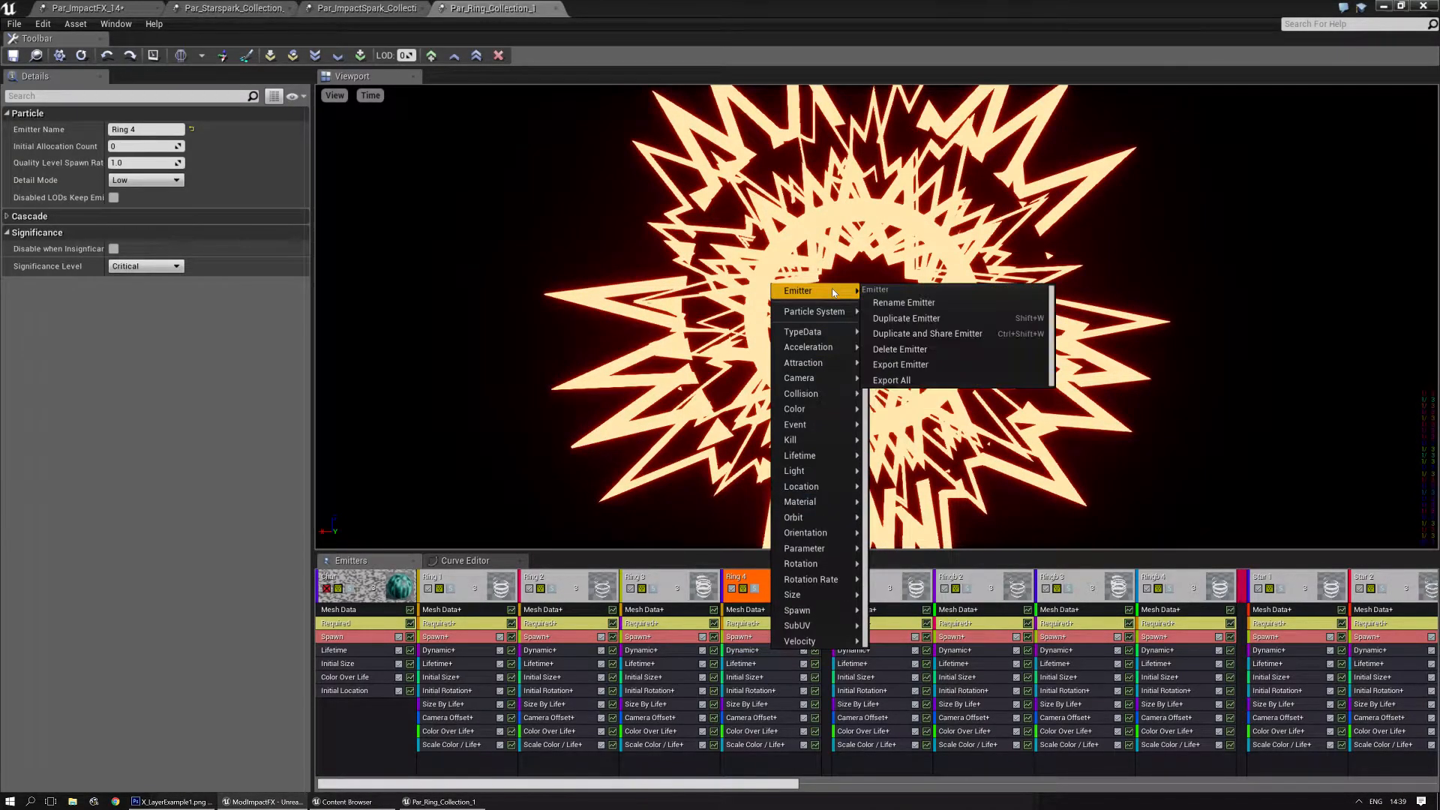
left_click(925, 364)
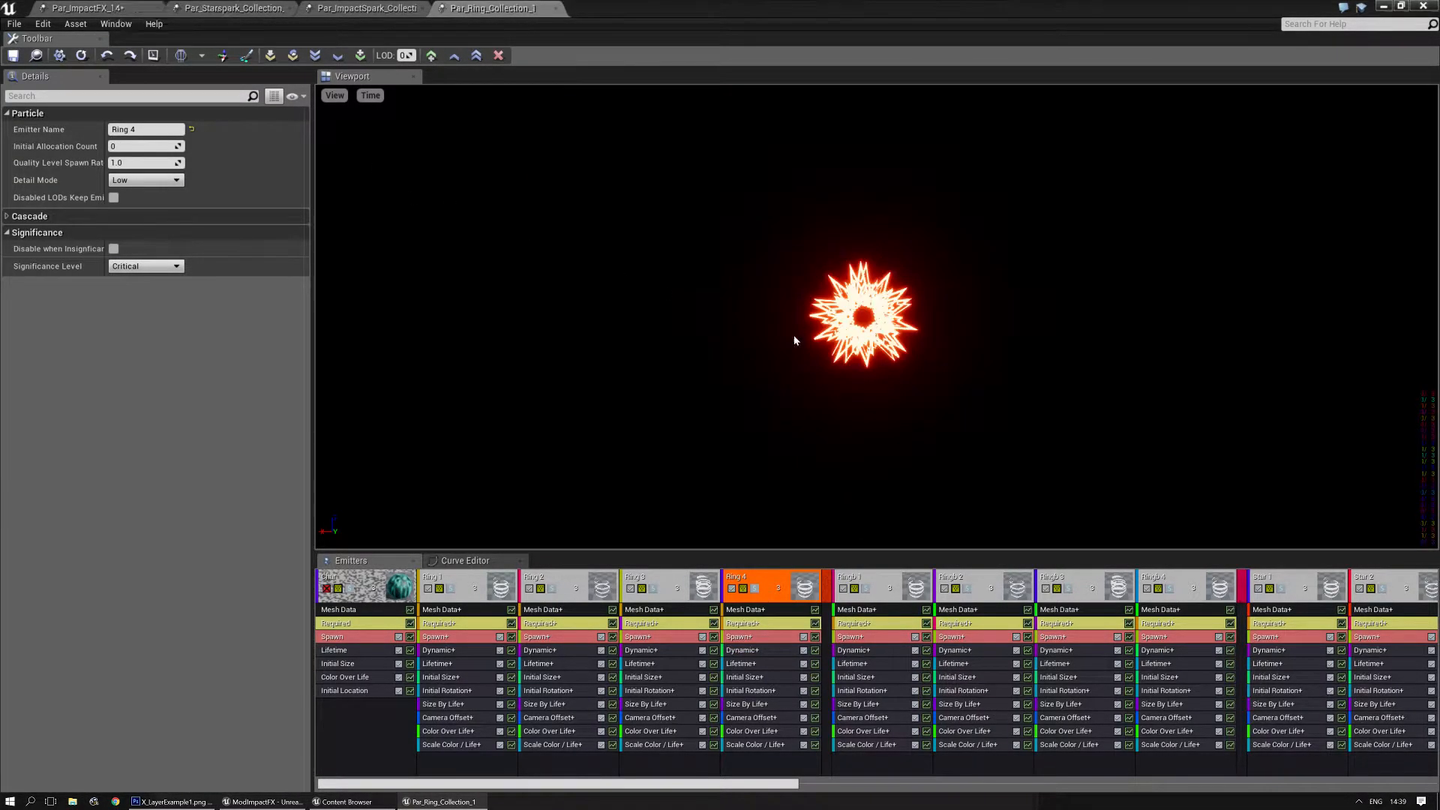
left_click(41, 8)
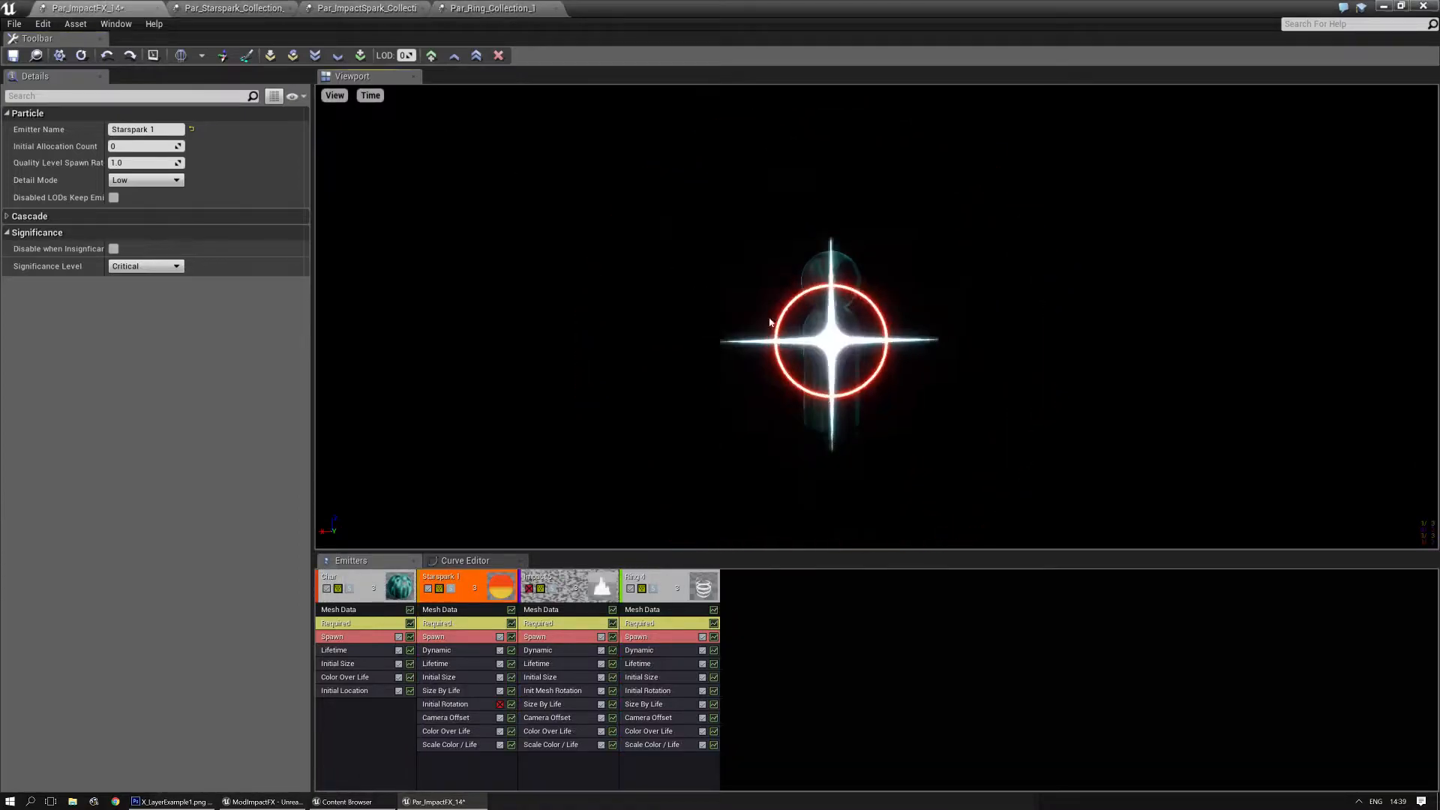
left_click(665, 587)
key("Left")
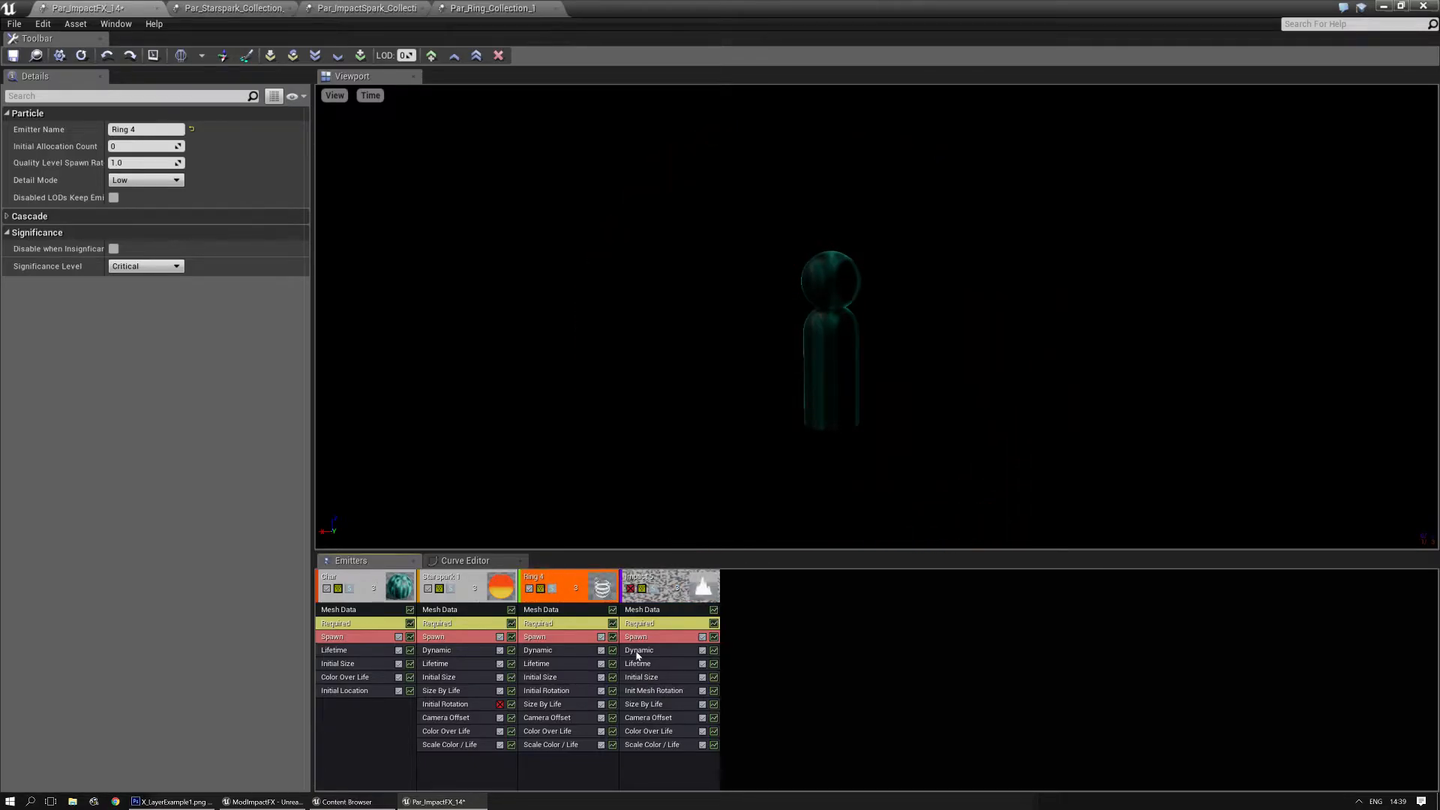
- Set the Desaturate constant in Ring 4's Dynamic module to 1
left_click(551, 651)
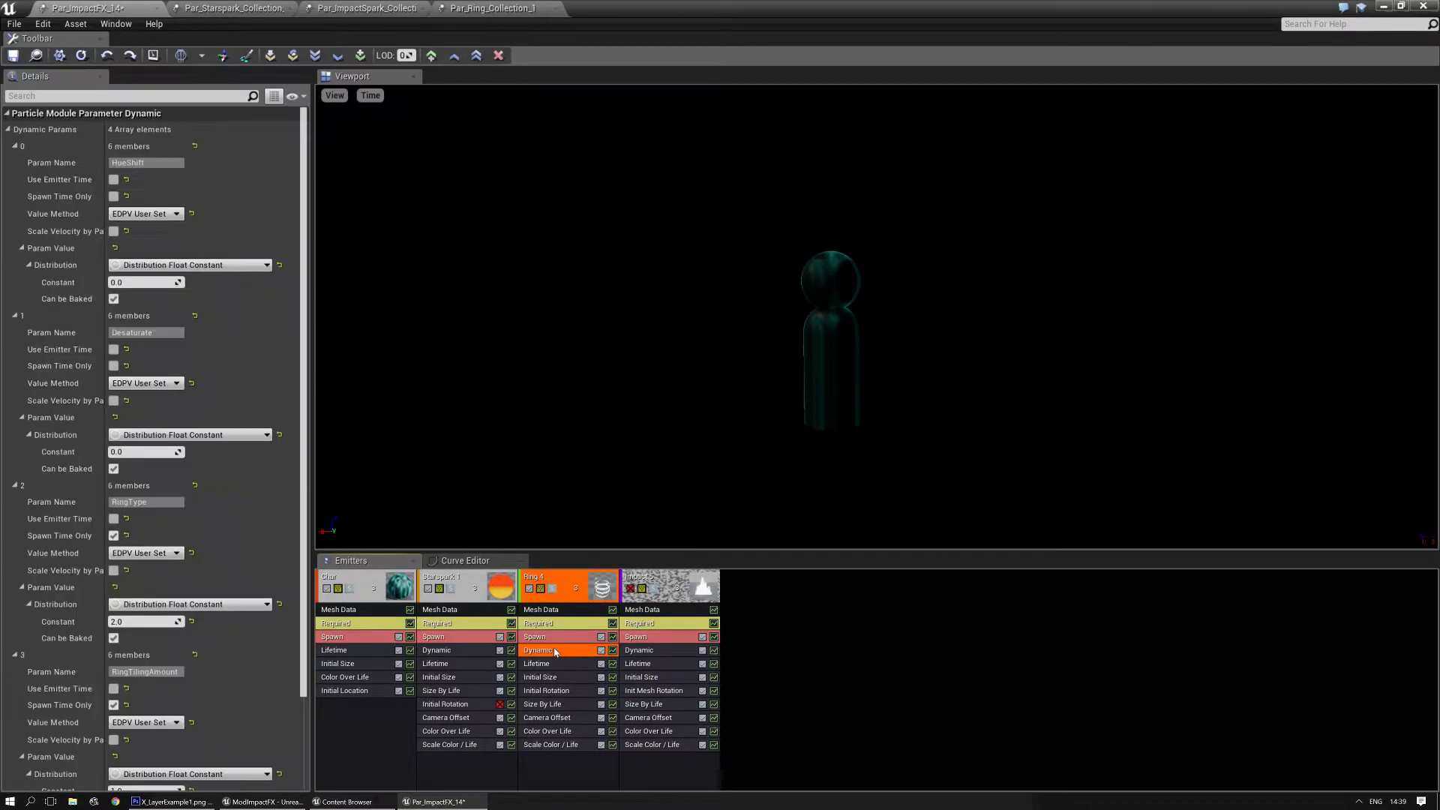
left_click(143, 282)
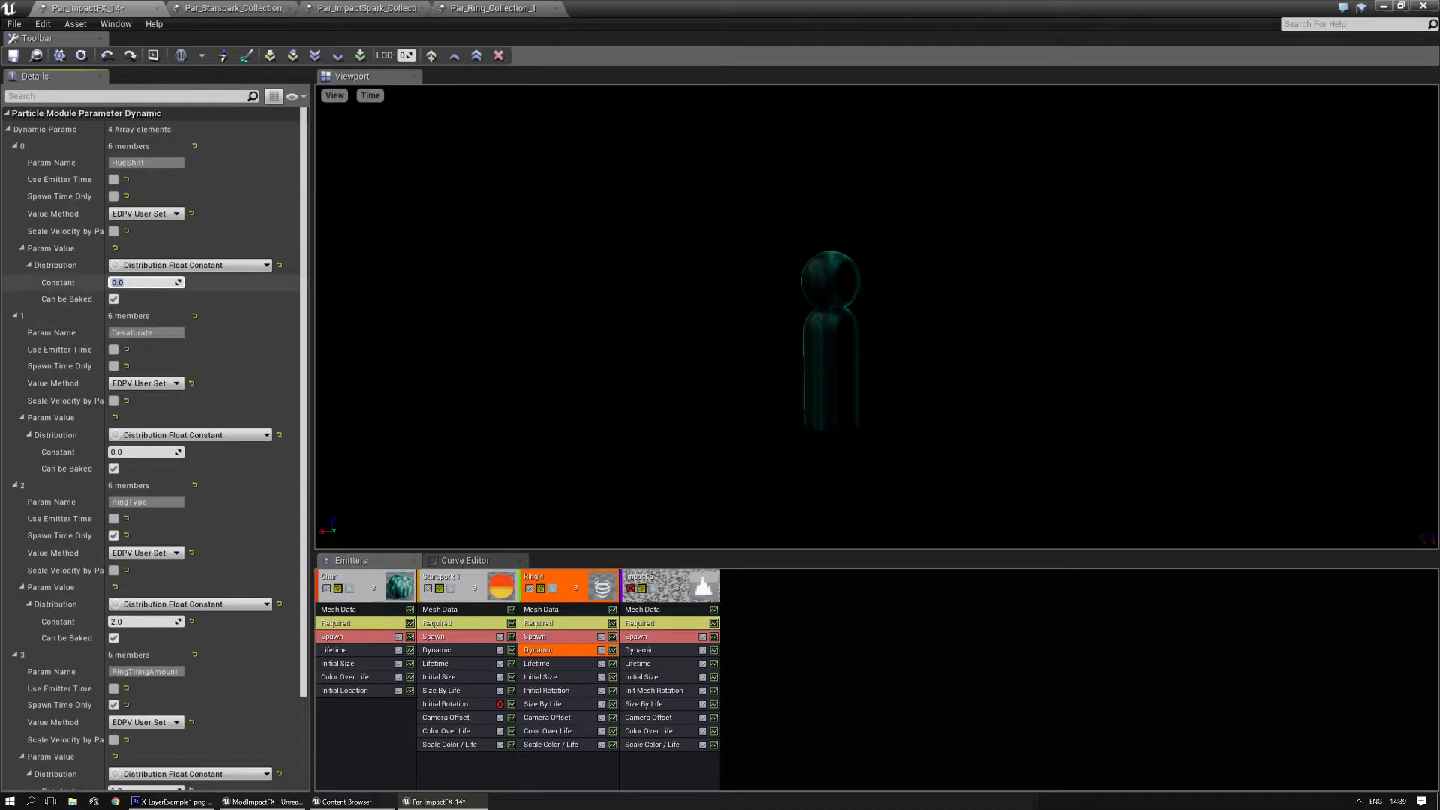
left_click(147, 454)
type("1")
key("Return")
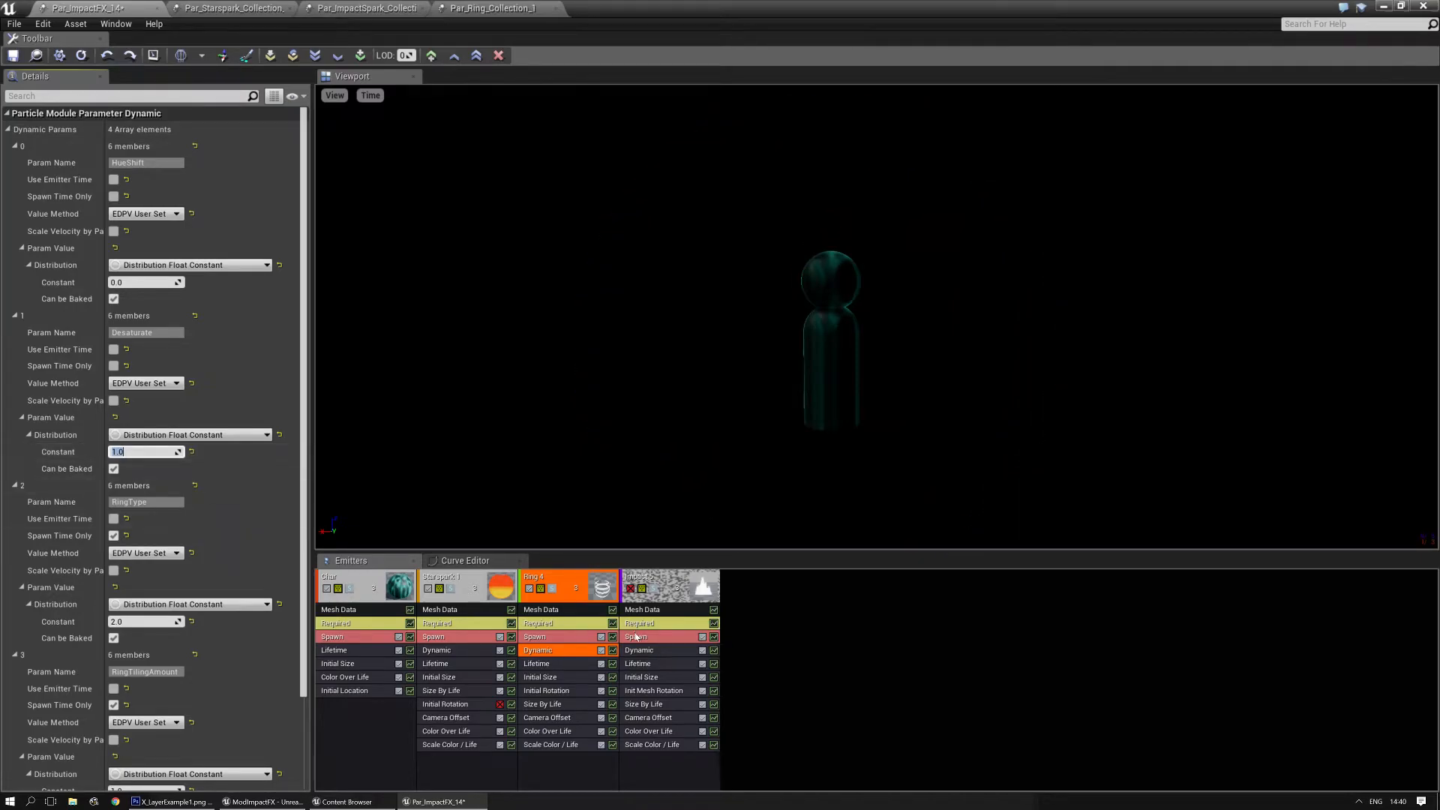
- Set the first Color Over Life point of Ring 4 to pale blue (R 0.829192, G 0.914582, B 1.0) and save the colour as a swatch
left_click(540, 744)
left_click(541, 731)
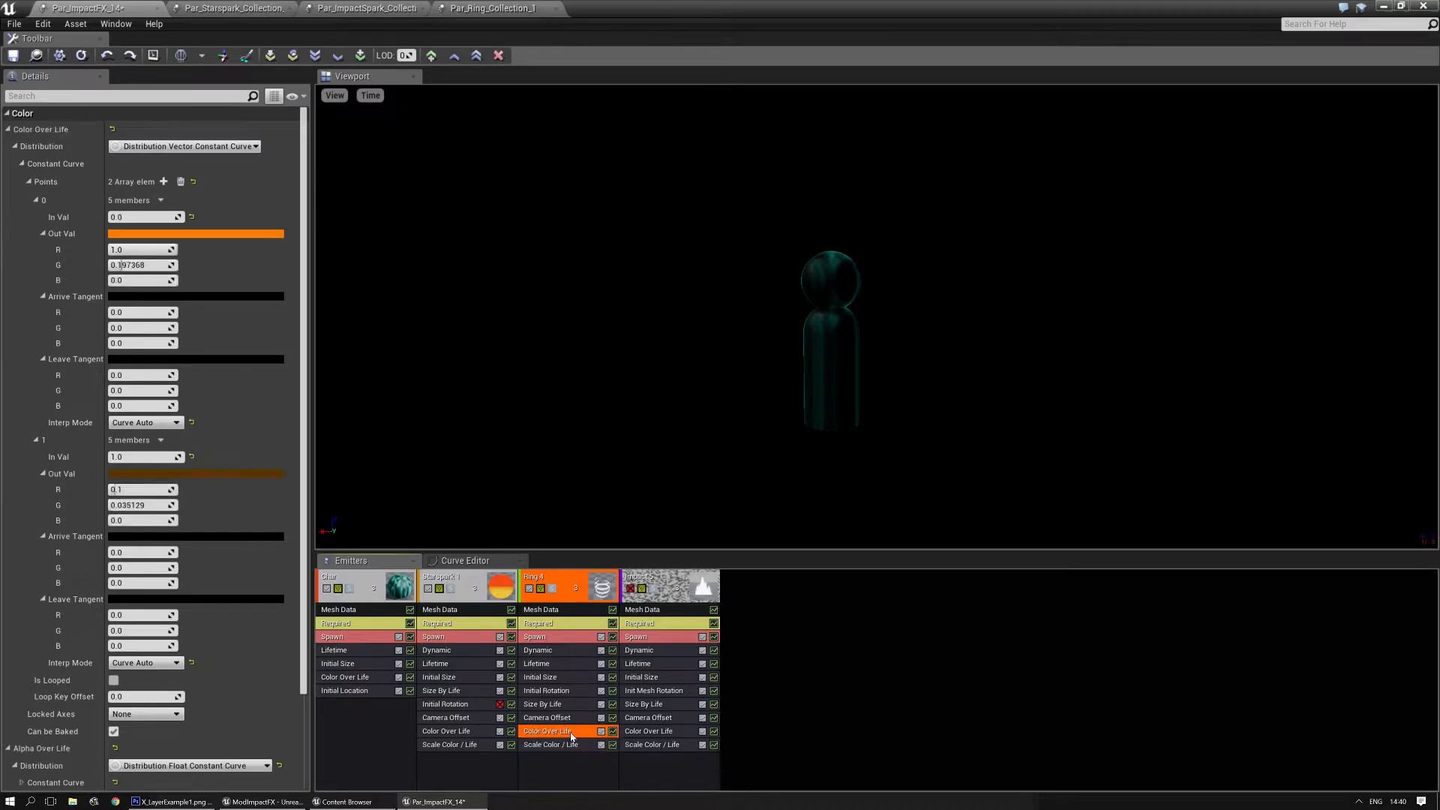
left_click(225, 234)
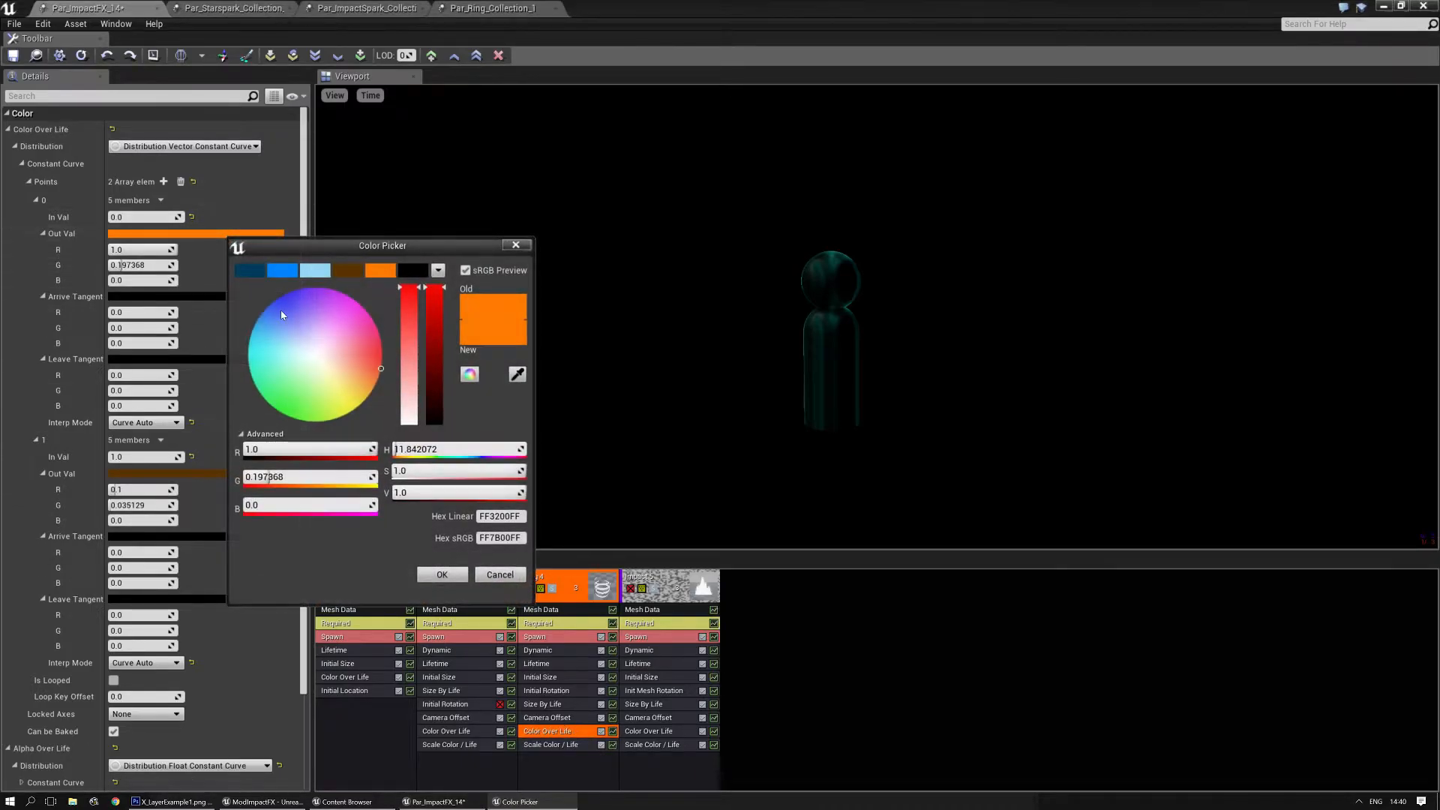
left_click_drag(315, 345, 305, 353)
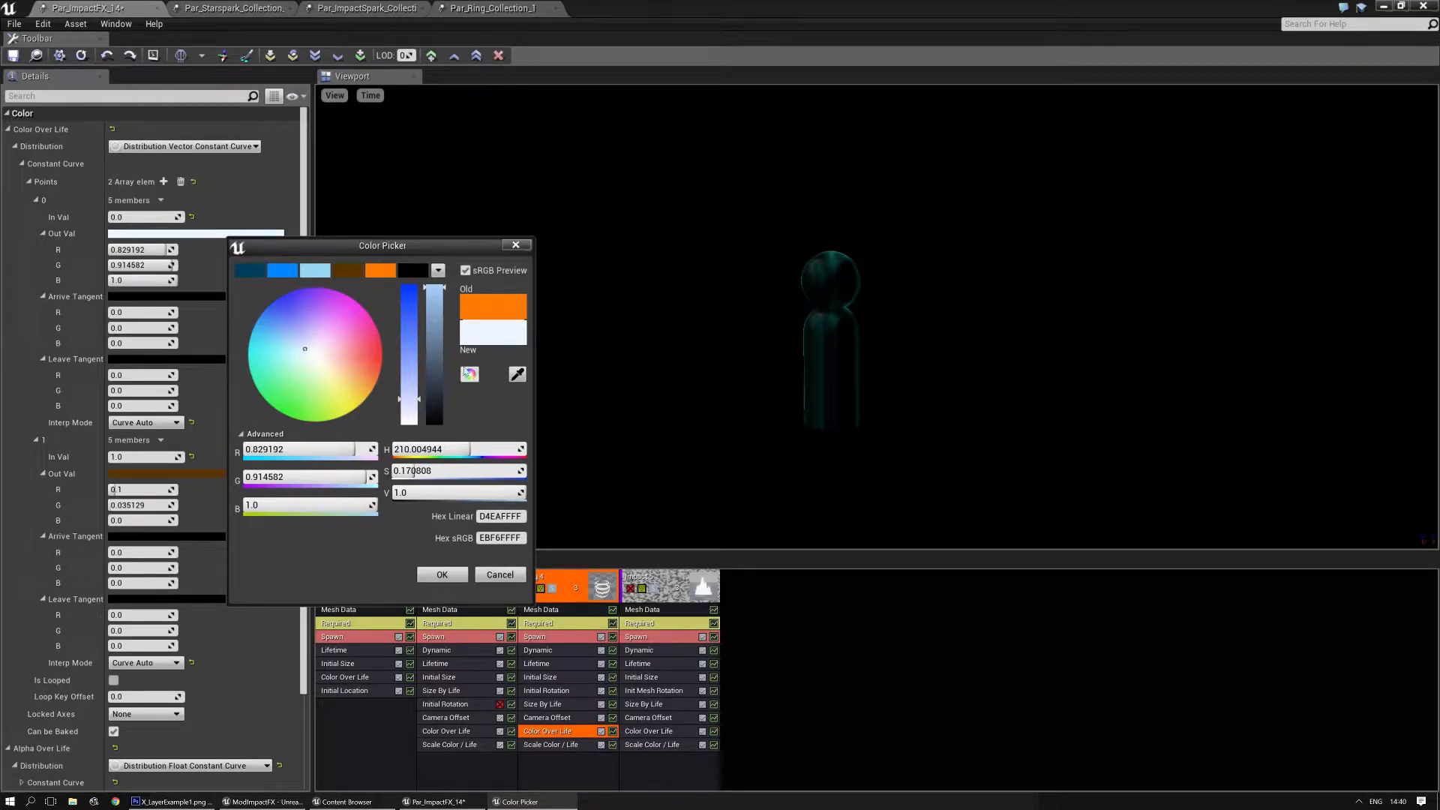
left_click_drag(435, 289, 416, 272)
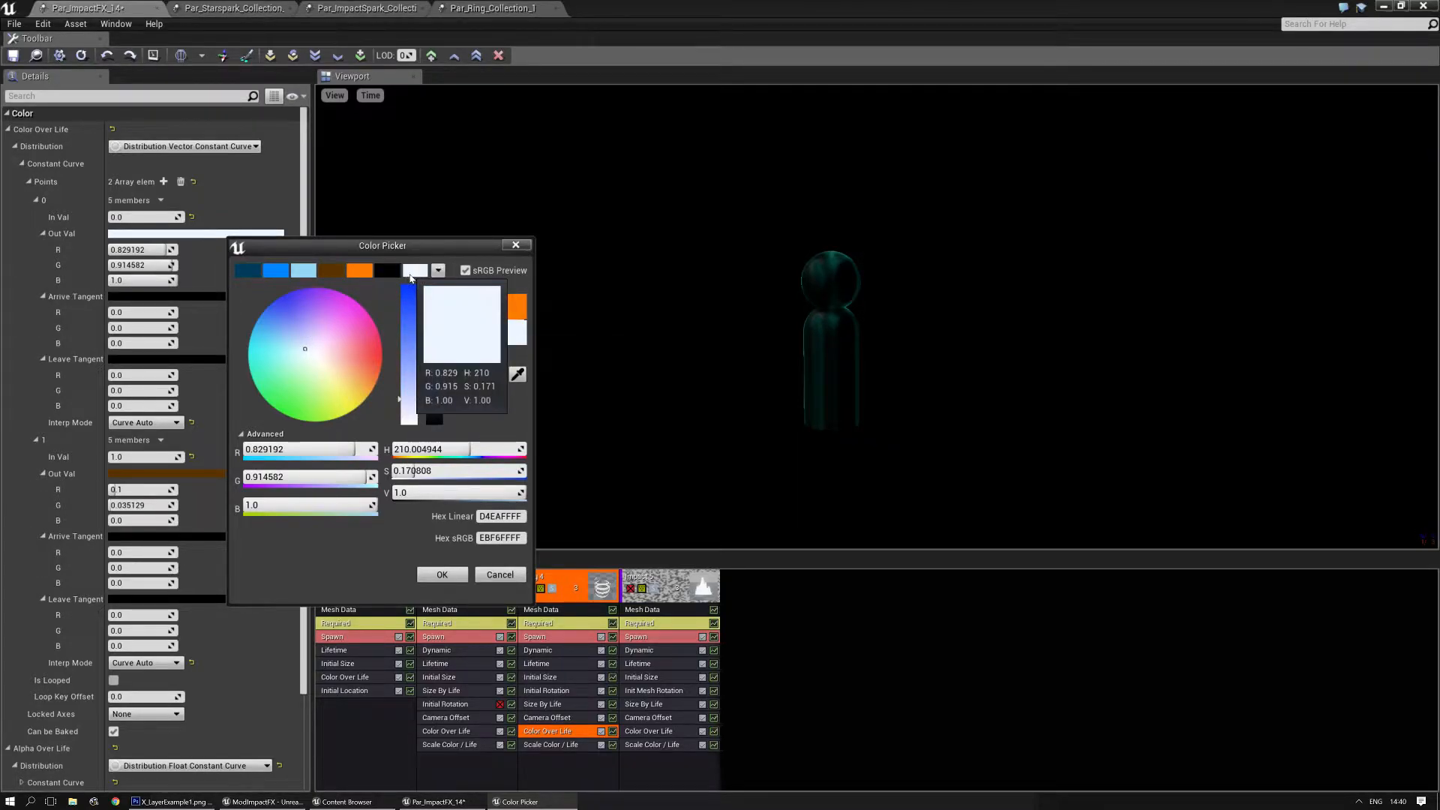
left_click(443, 574)
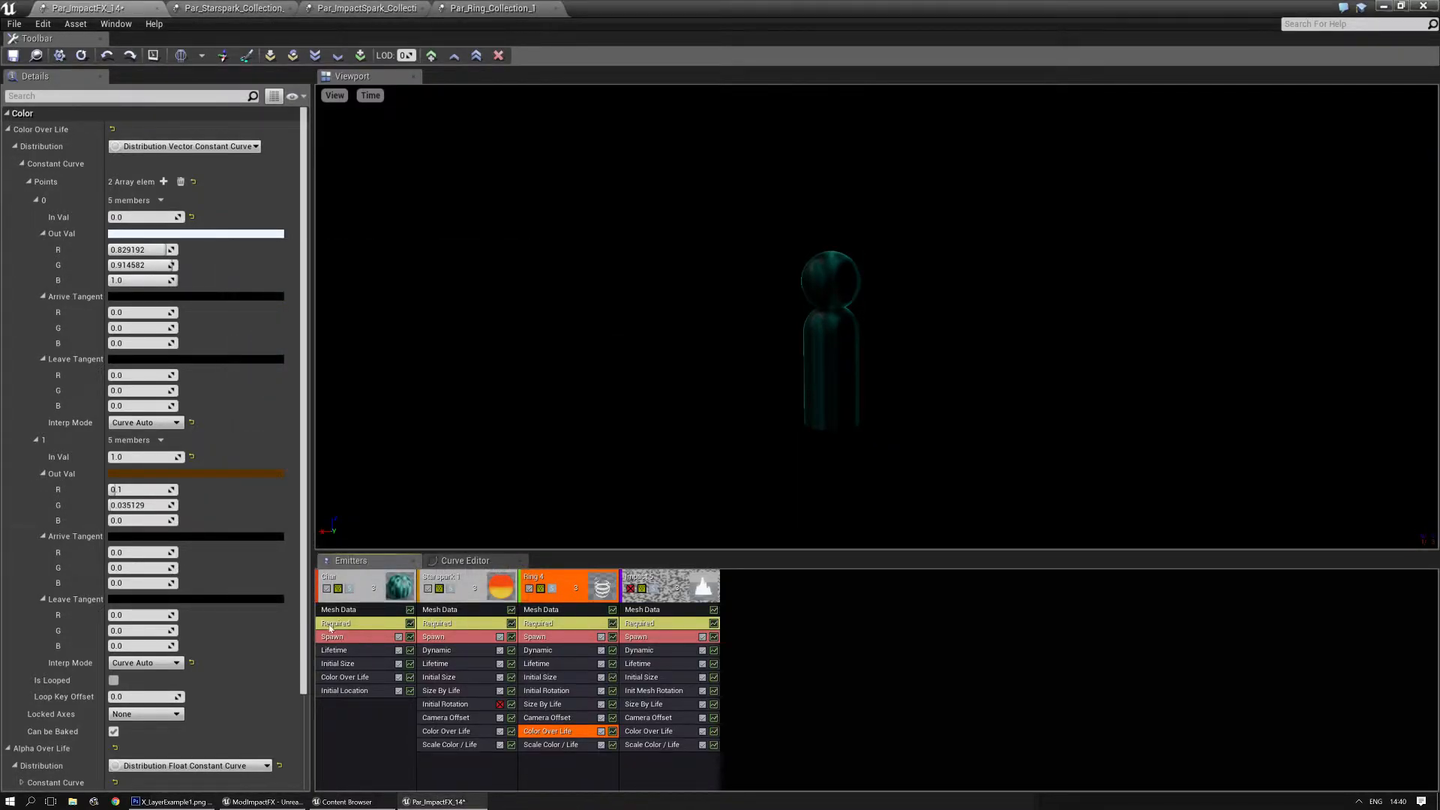
- Set Ring 4's second Color Over Life point to a dark shade of the saved pale blue (R 0.080431, G 0.088714, B 0.097)
left_click(218, 474)
left_click(403, 504)
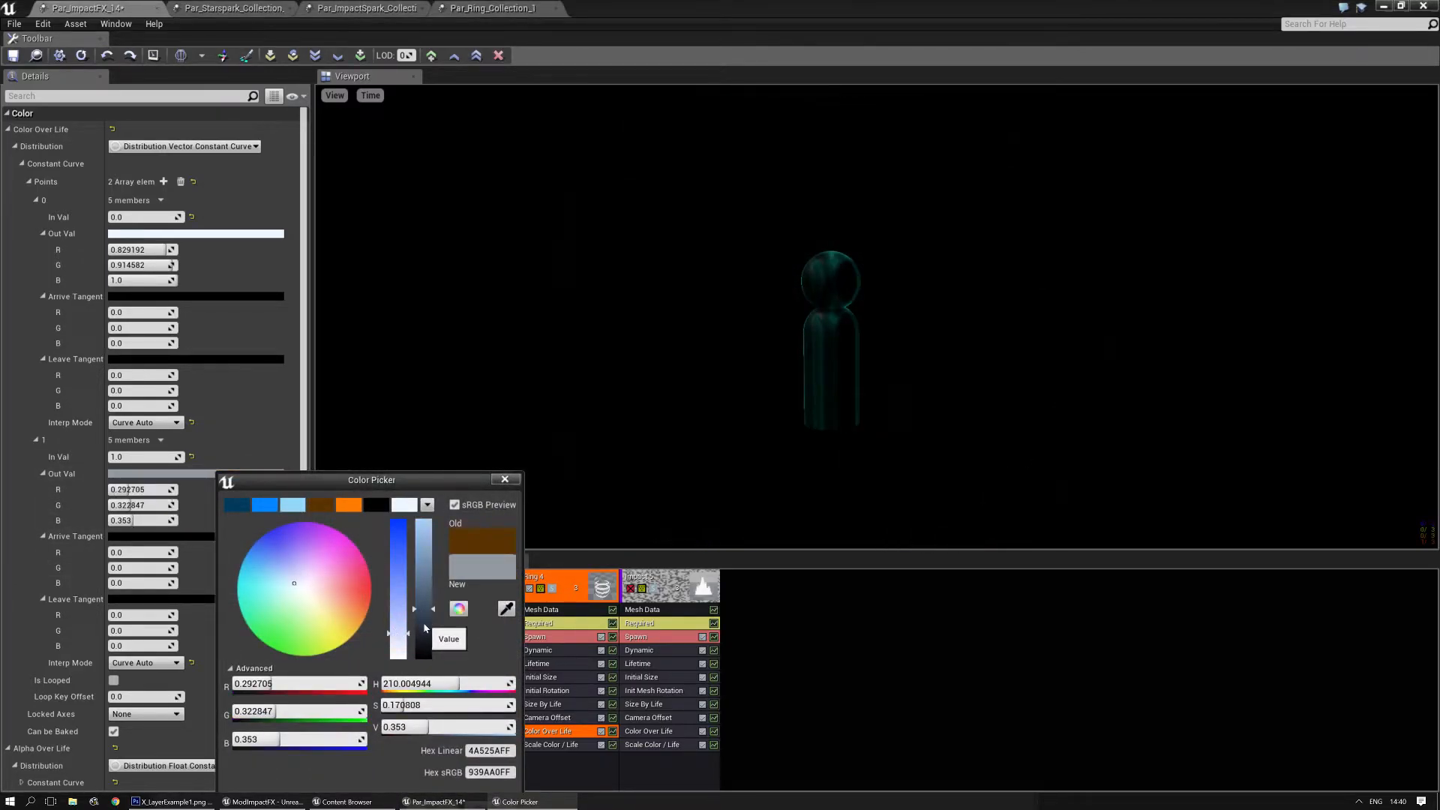
left_click_drag(422, 615, 424, 650)
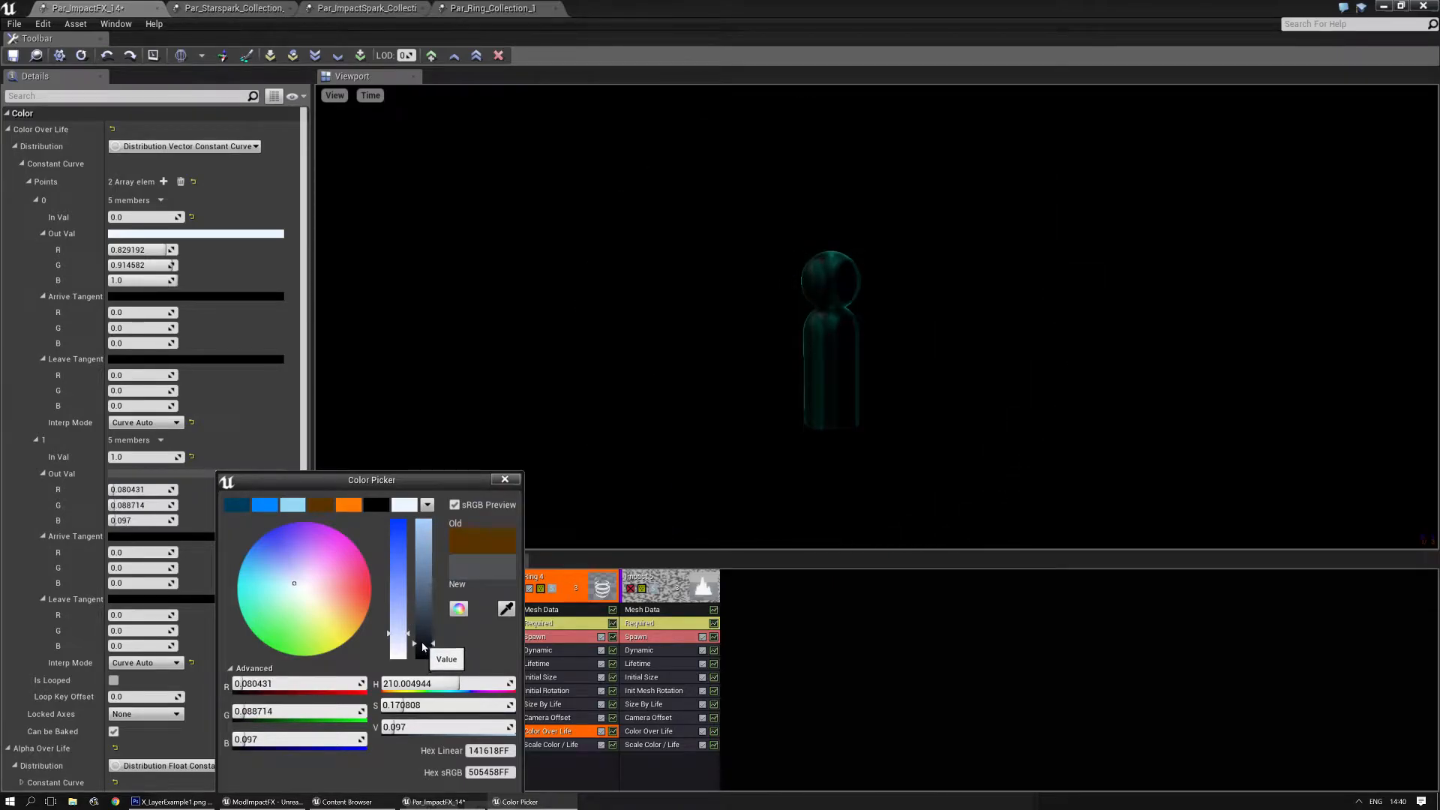
left_click_drag(460, 484, 462, 258)
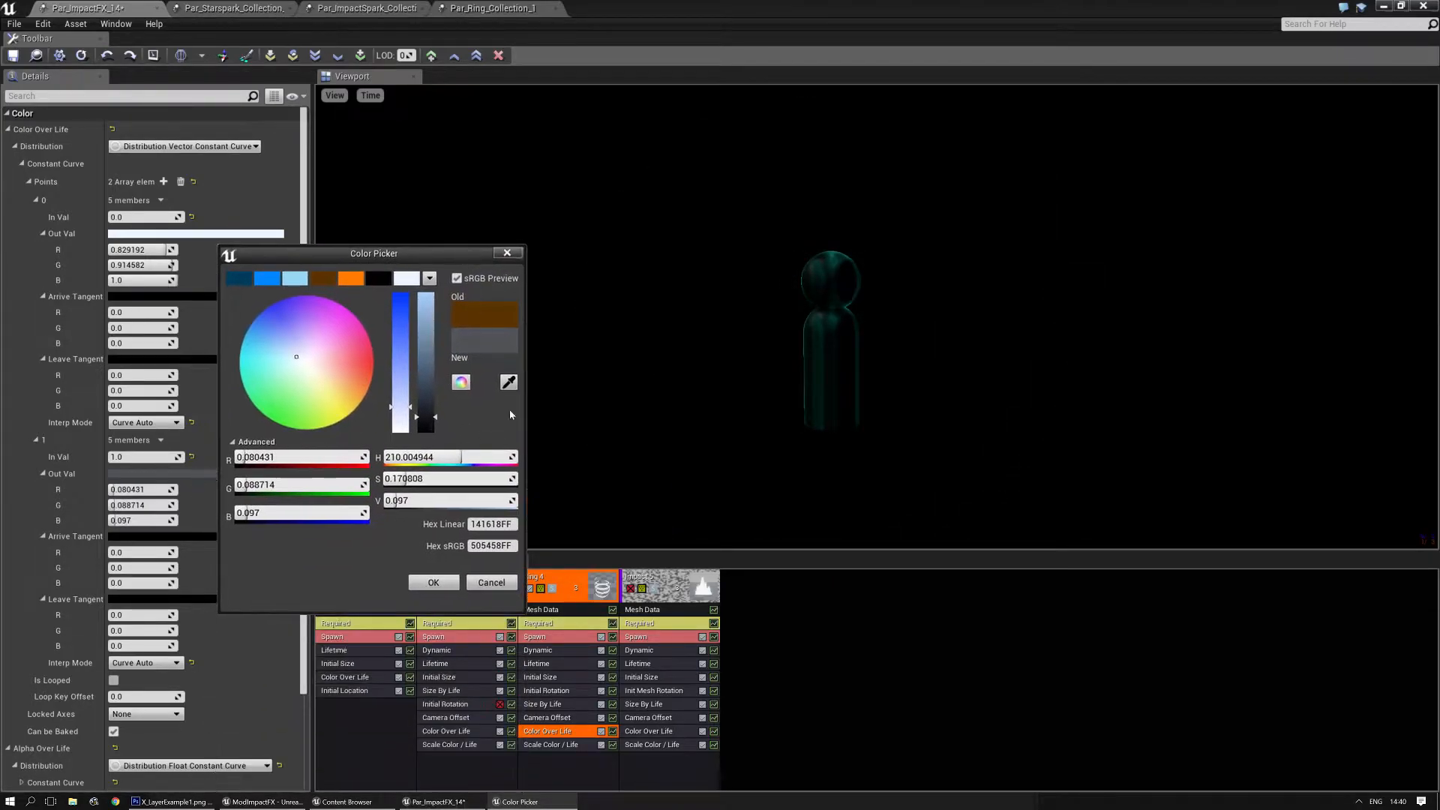
left_click(433, 583)
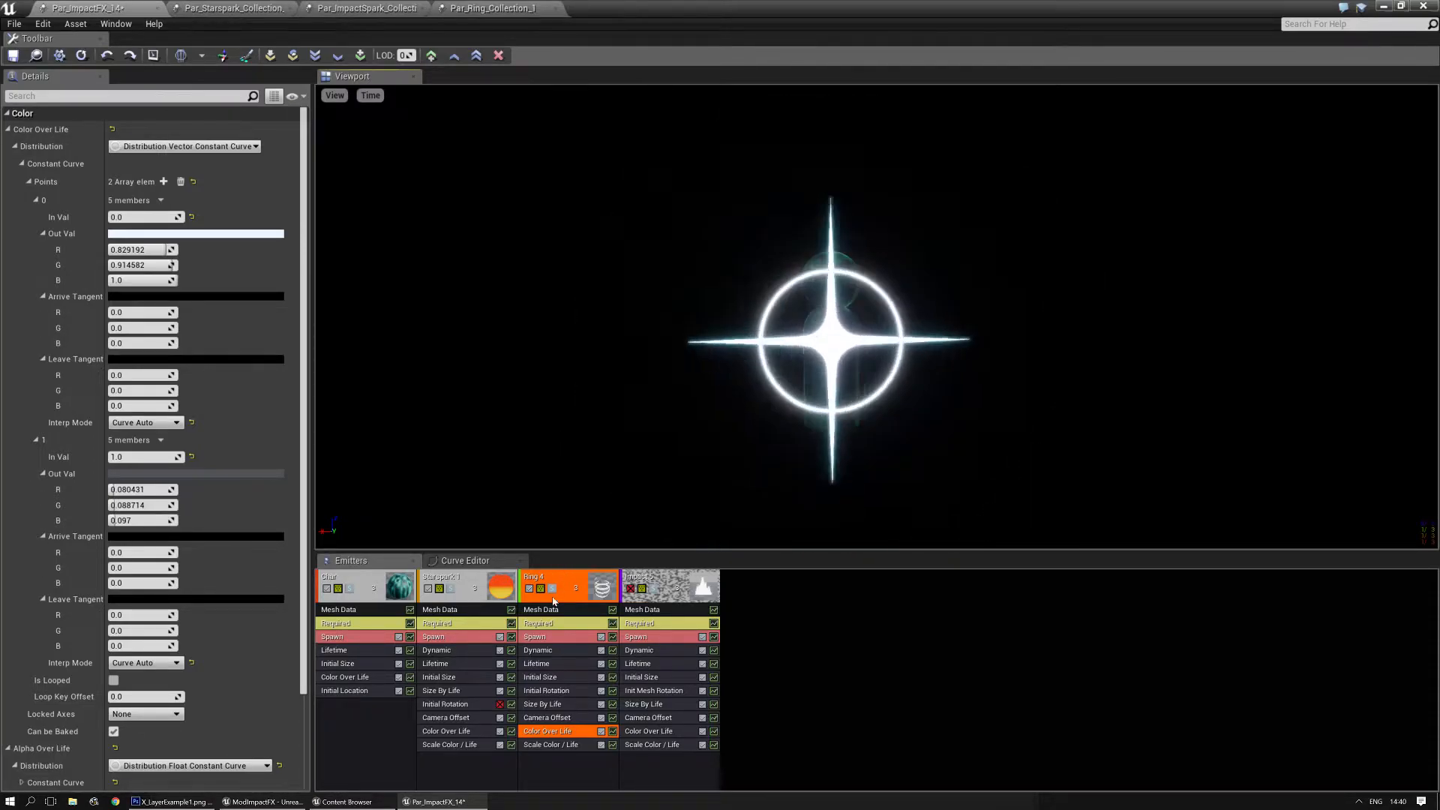
- Set the Initial Size constant of the Starspark 1 emitter to 0.33 on X, Y and Z
left_click(443, 677)
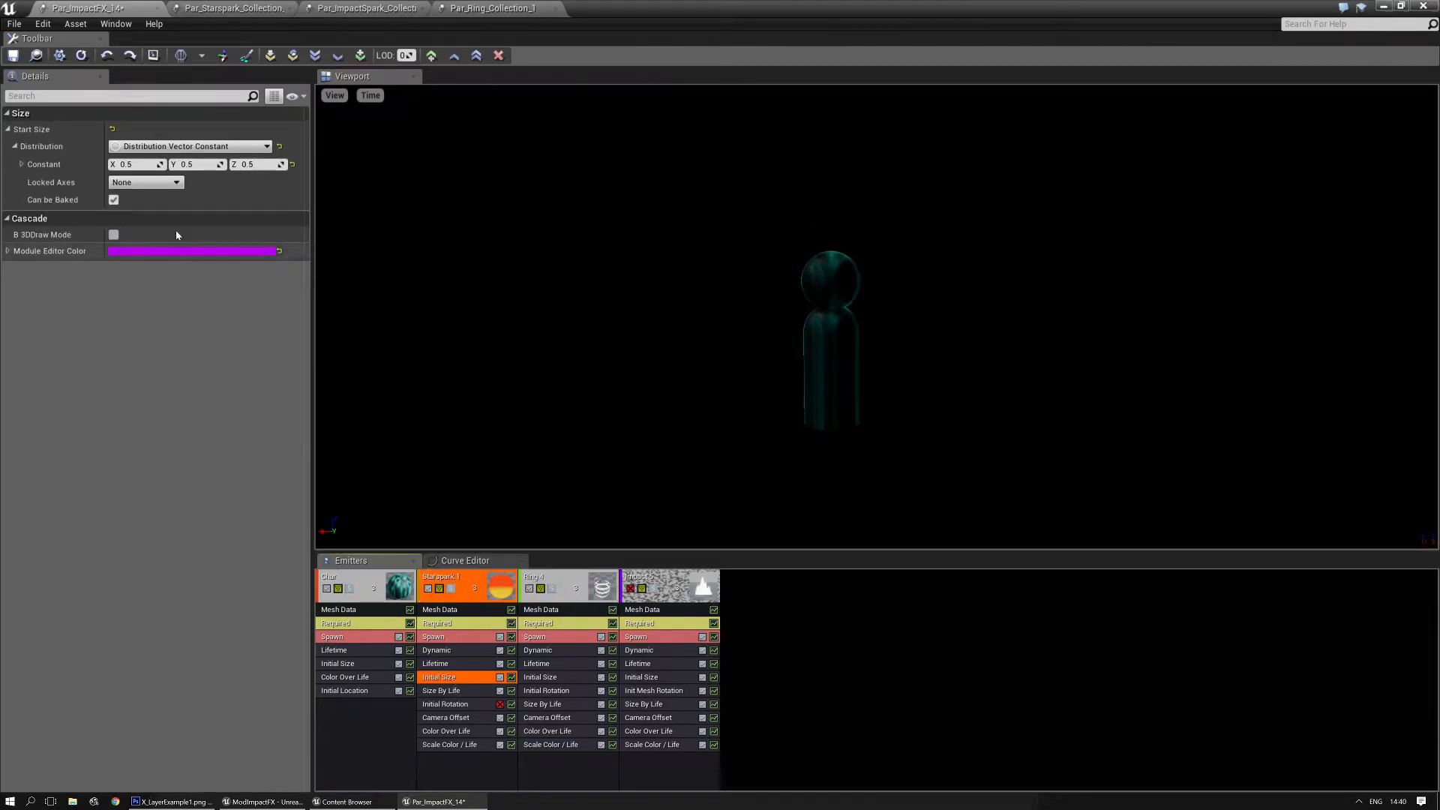
left_click(139, 164)
type("0.33")
key("Tab")
type("0.33")
key("Tab")
type("0.33")
key("Return")
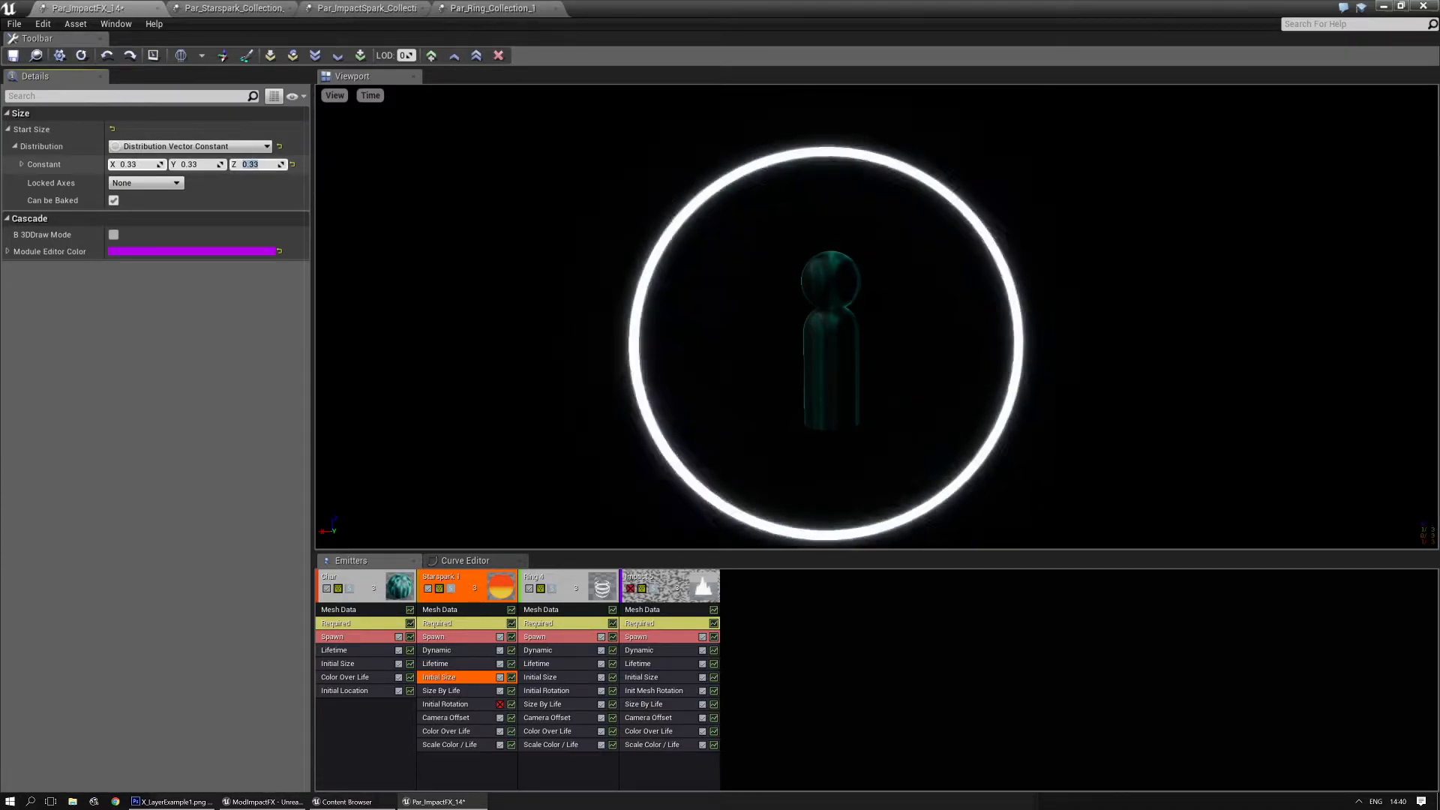
- Set the Initial Size constant of the Ring 4 emitter to 2.0 on X, Y and Z
left_click(539, 679)
left_click(142, 164)
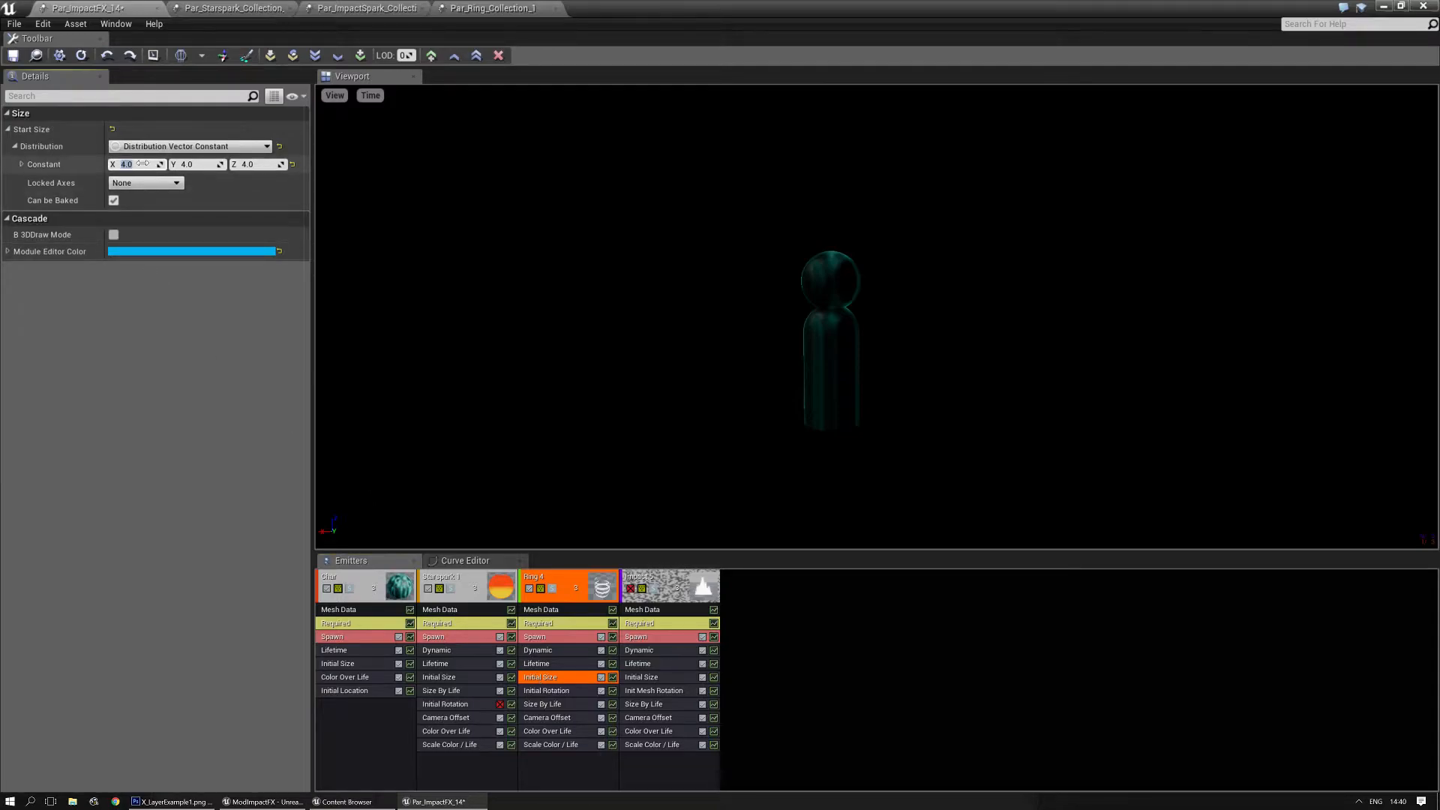
type("2")
key("Tab")
type("2")
key("Tab")
type("2")
key("Return")
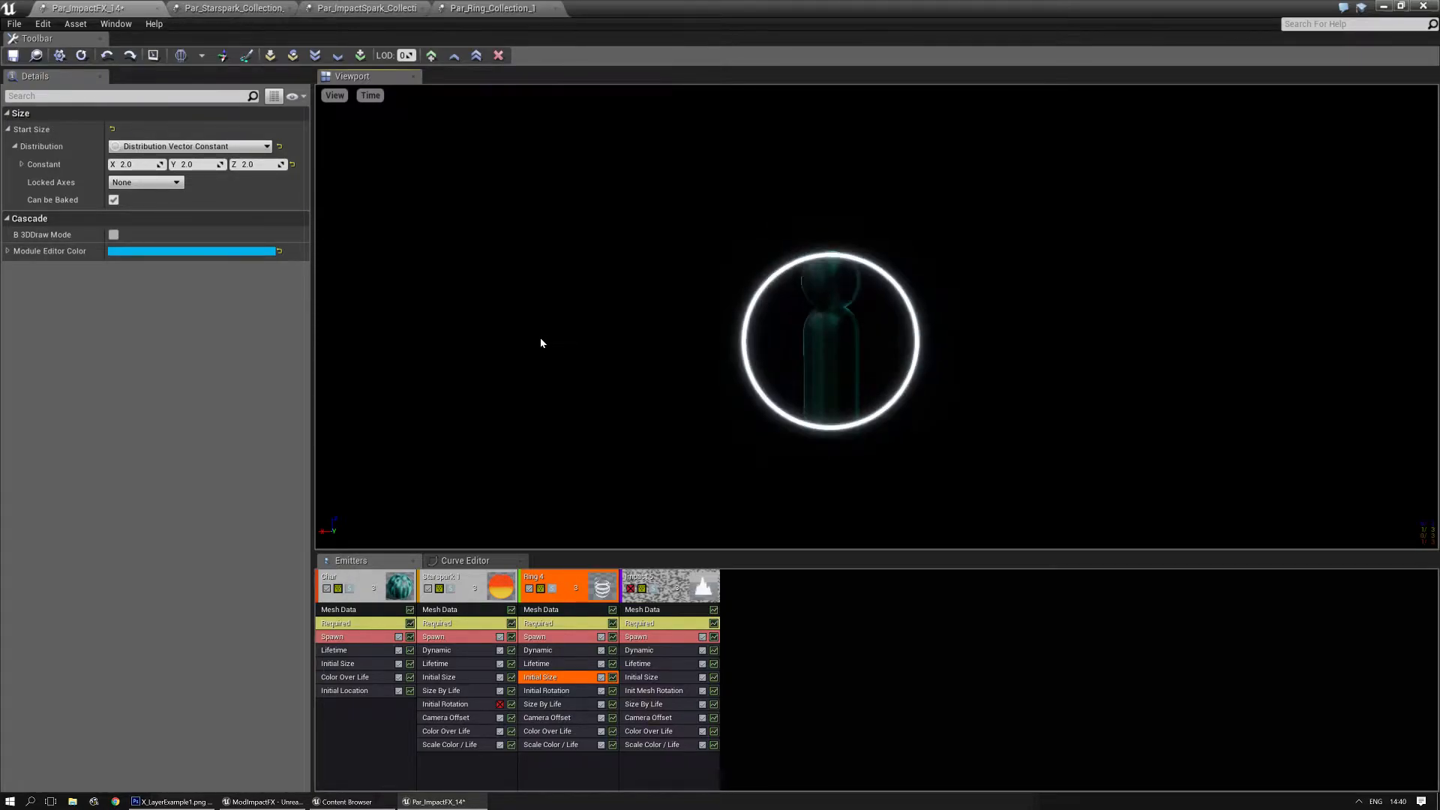
- Re-enable the Impact 5 emitter and delete it from the particle system
left_click(667, 578)
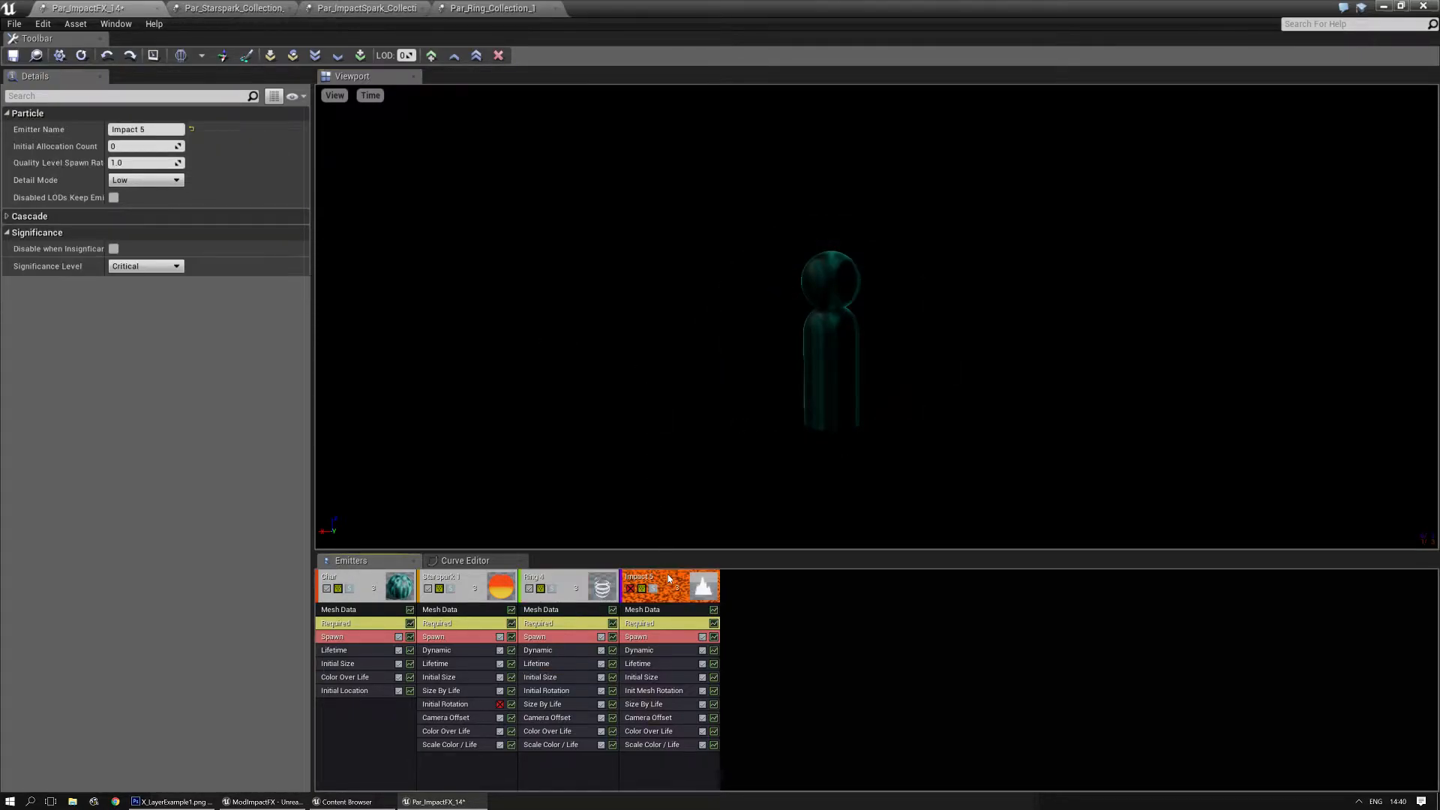
left_click(630, 589)
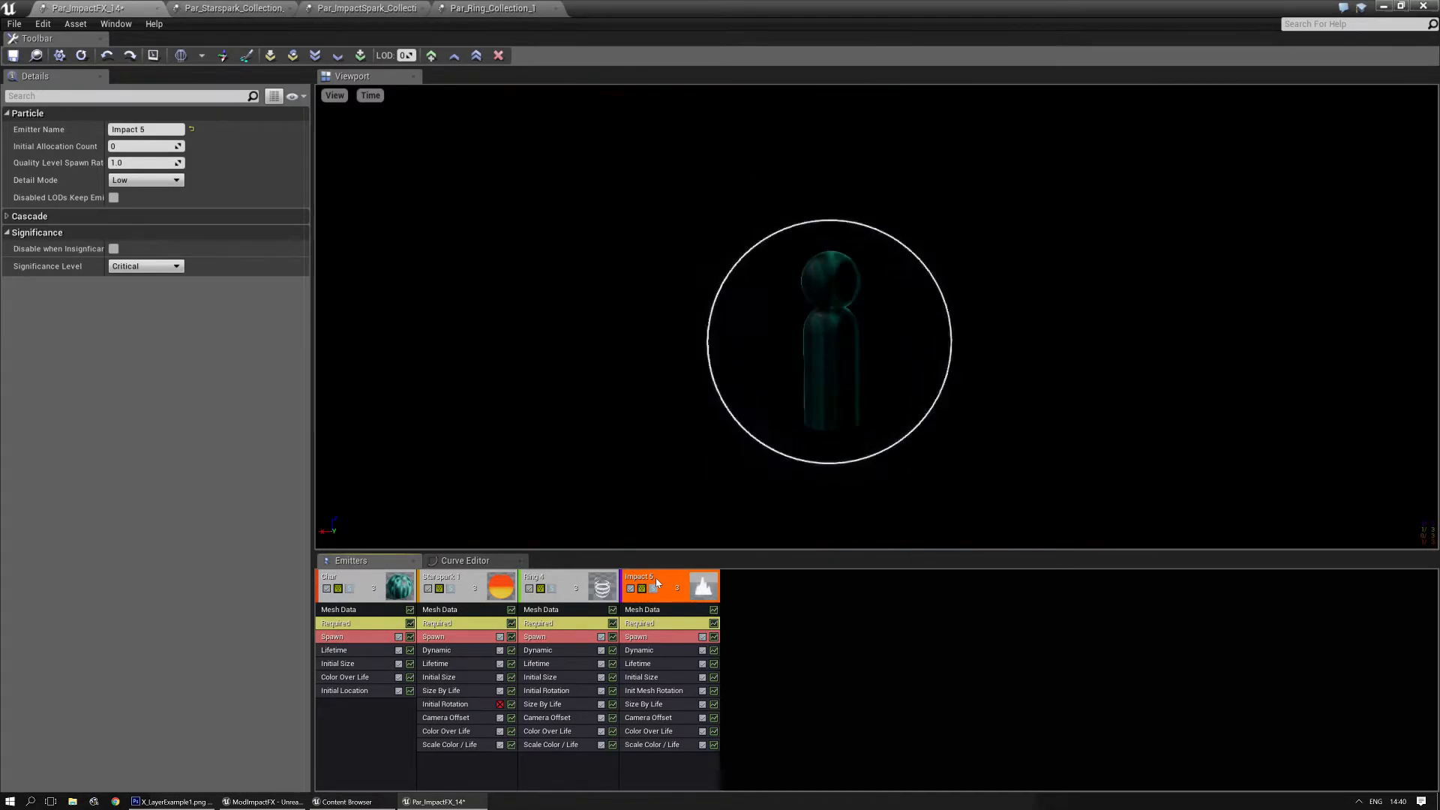
key("Delete")
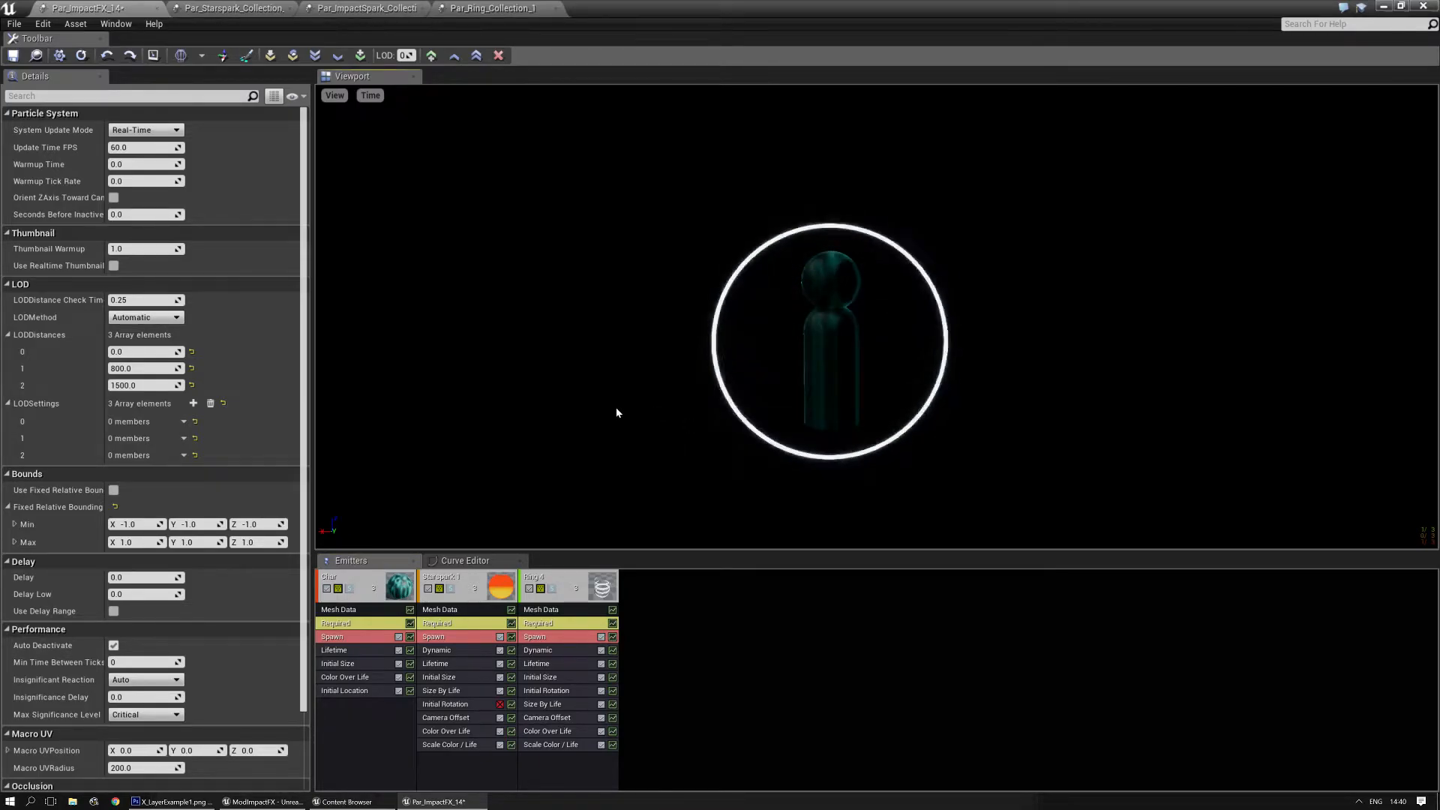
- Add an Initial Location (Seed) module to Starspark 1, share it with Ring 4 and expand its Random Seed Info
left_click_drag(710, 550, 718, 454)
left_click(458, 688)
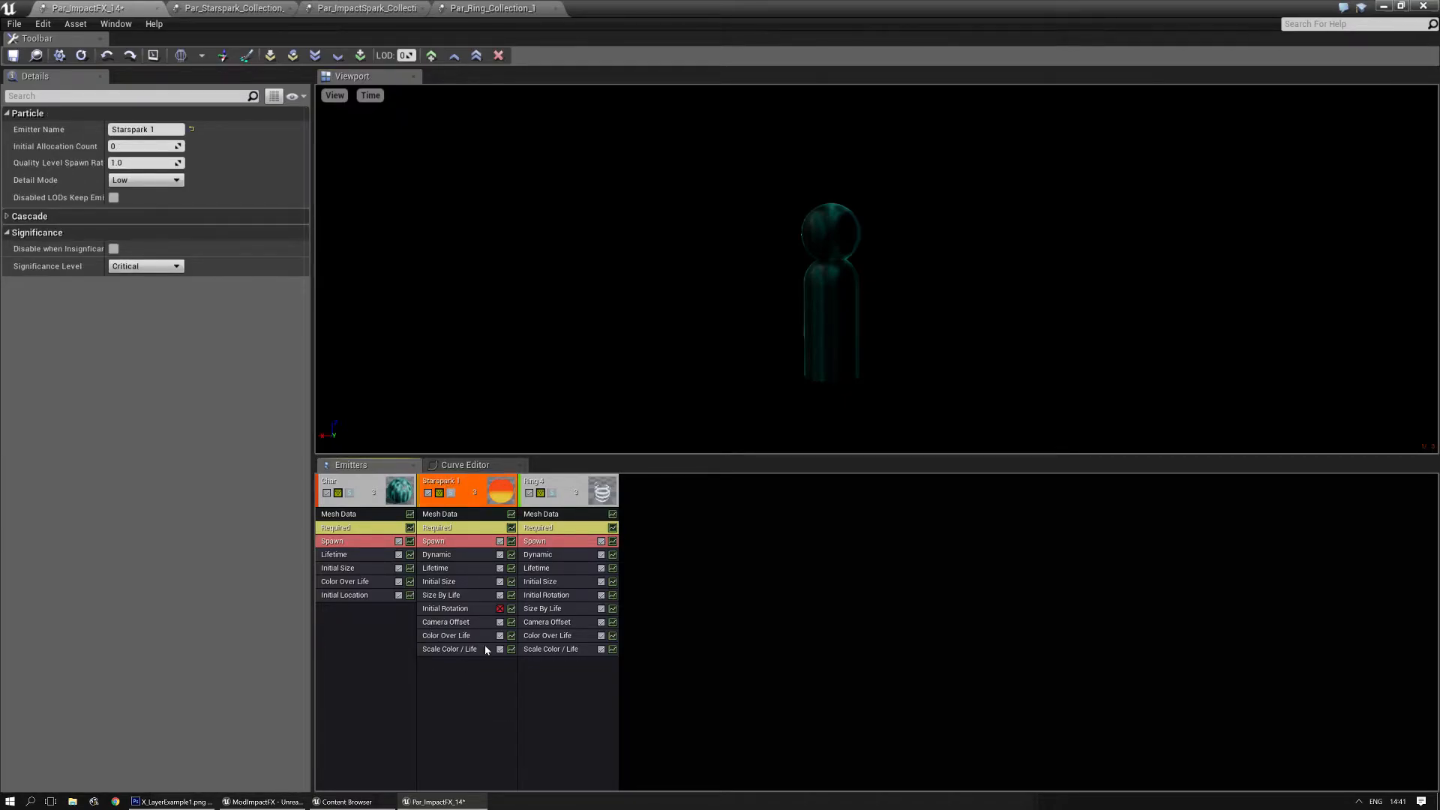
right_click(449, 665)
left_click(433, 695)
right_click(448, 699)
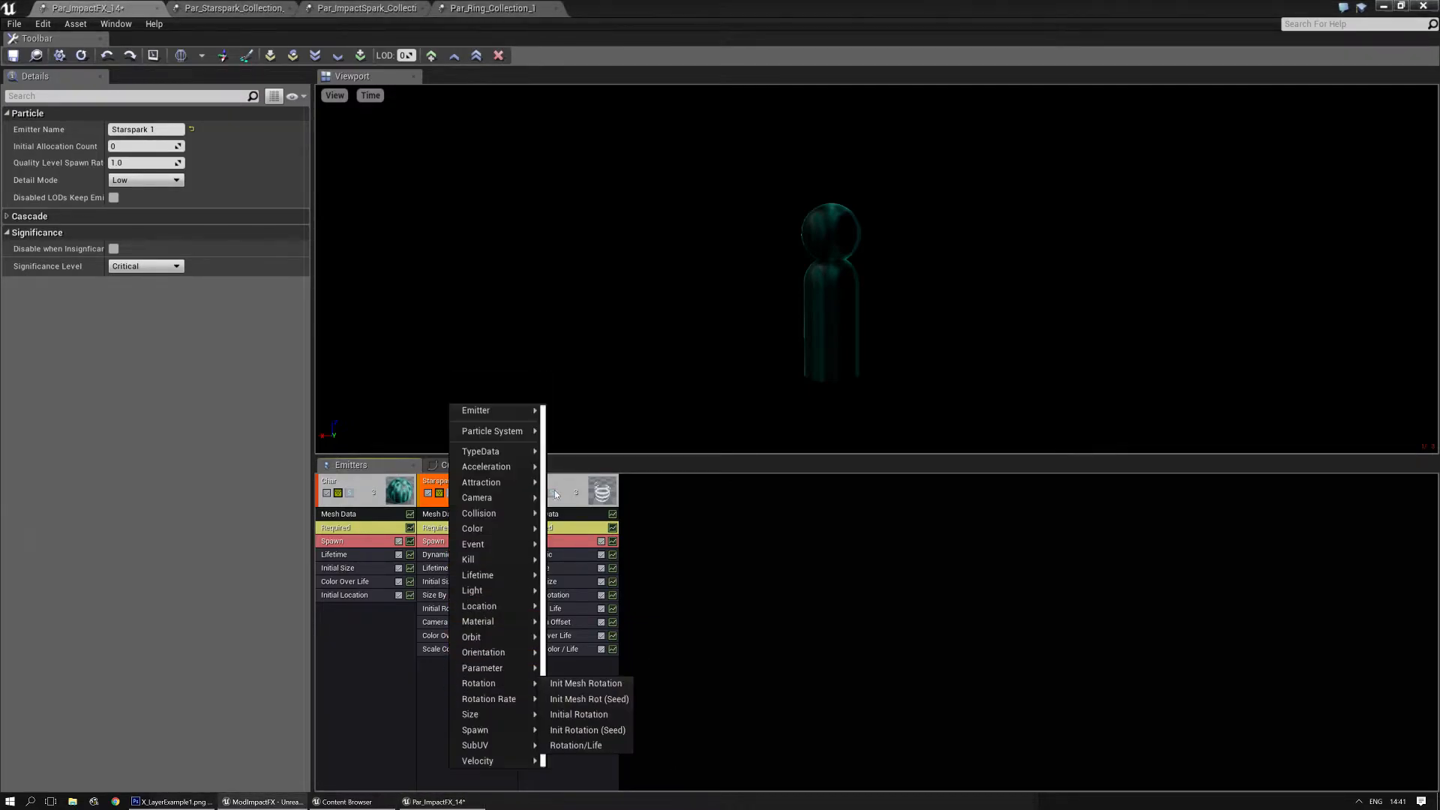
mouse_move(505, 608)
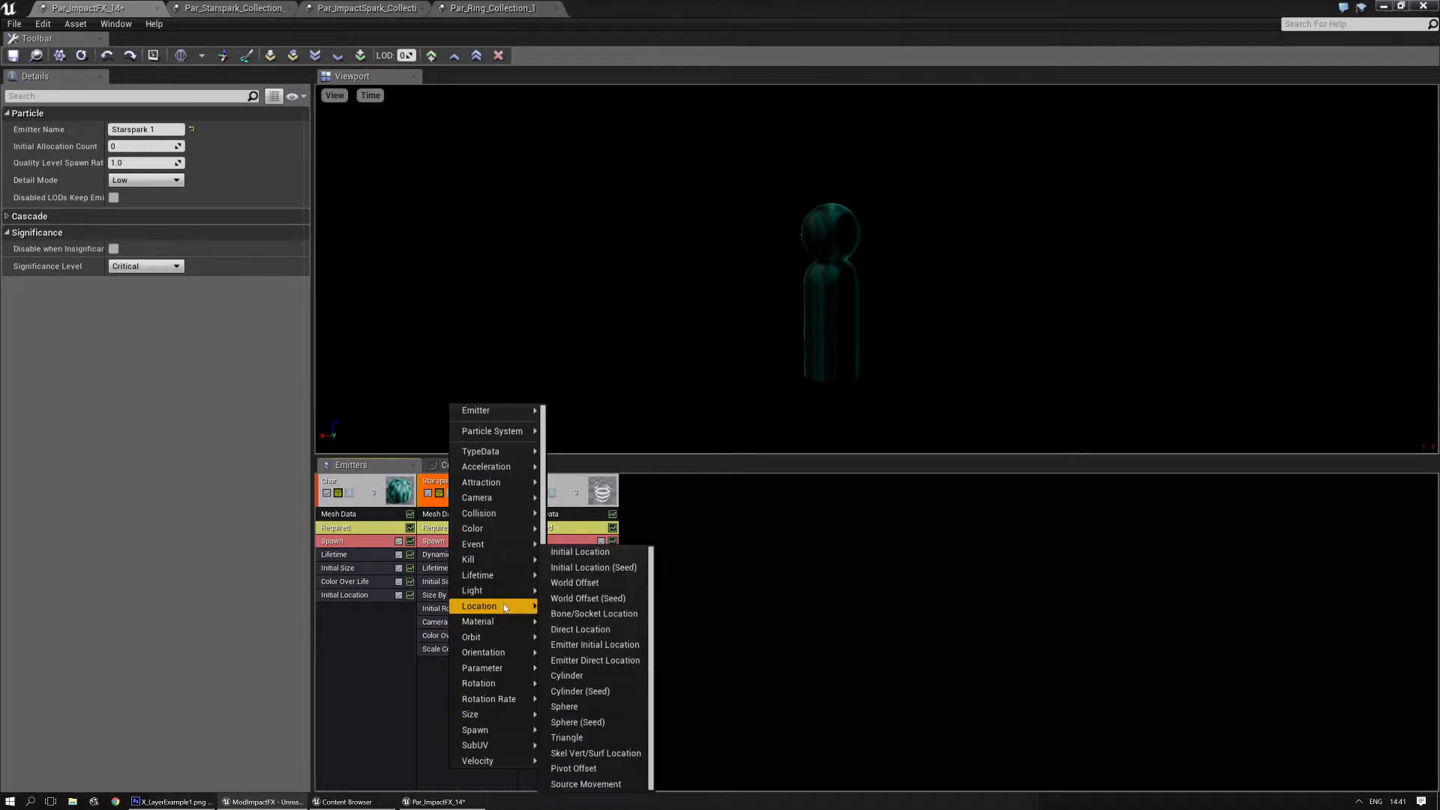
left_click(613, 571)
left_click(449, 664)
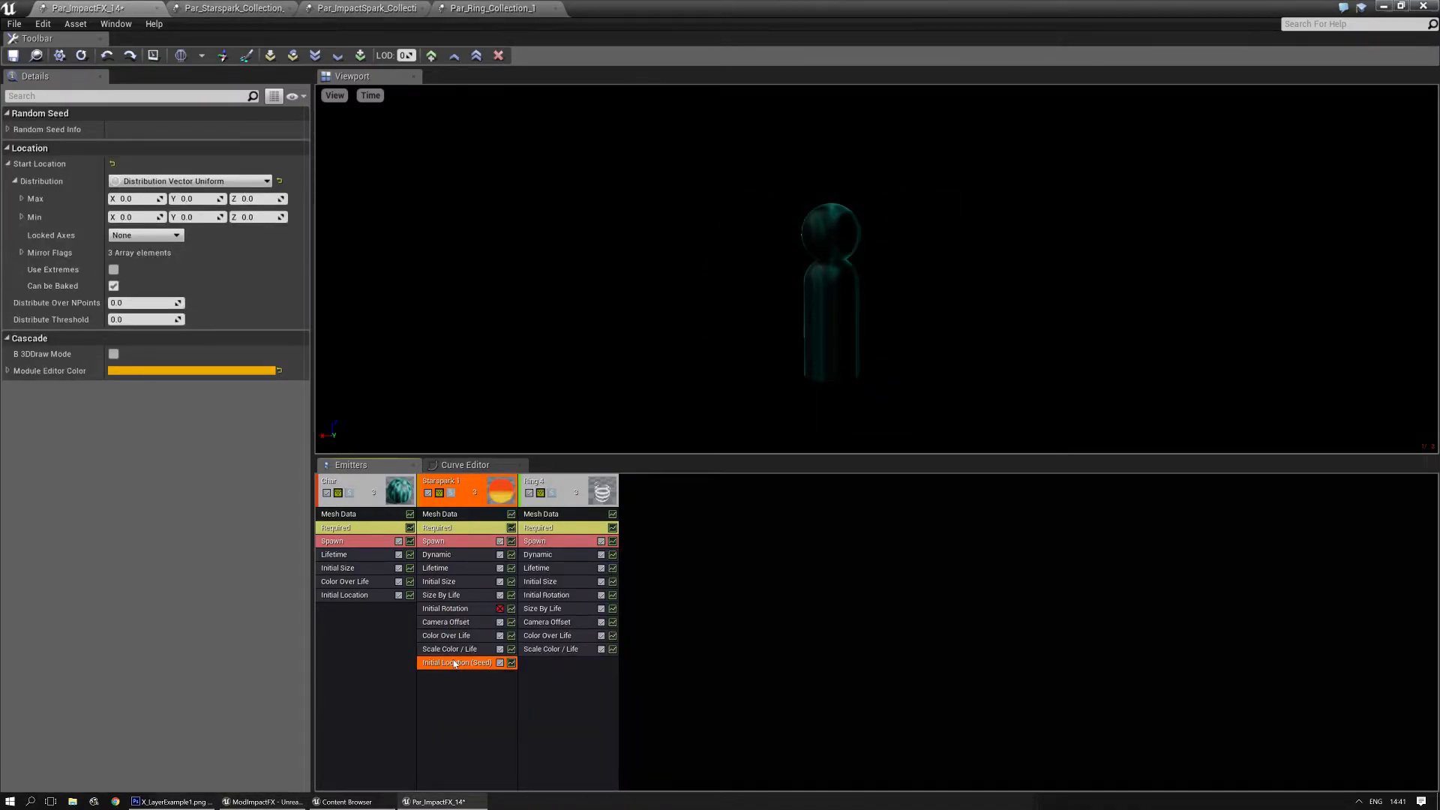
left_click_drag(455, 663, 567, 663, "ctrl+shift")
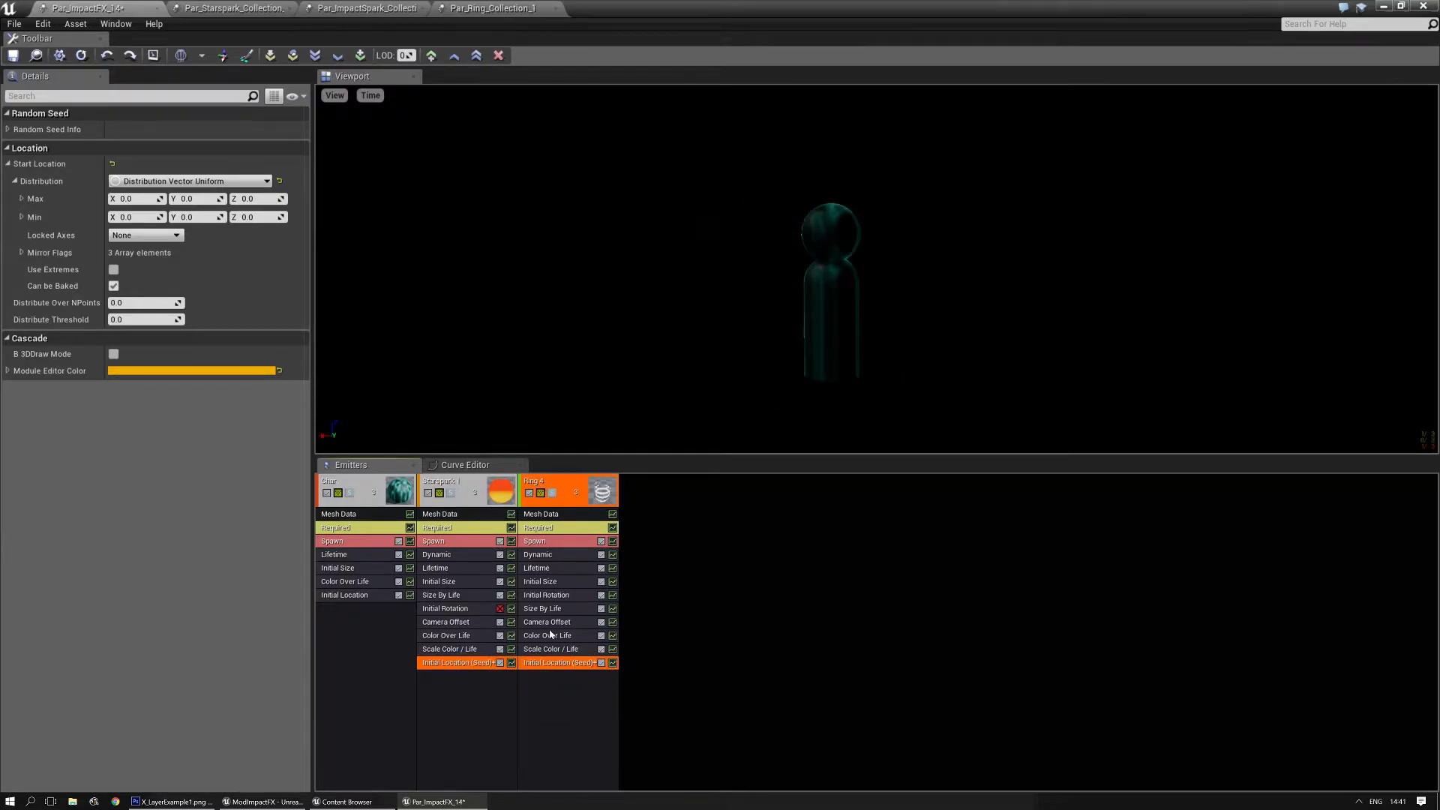
left_click(8, 130)
- Share Starspark 1's Spawn module with Ring 4 and set its burst count to 3
left_click(474, 545)
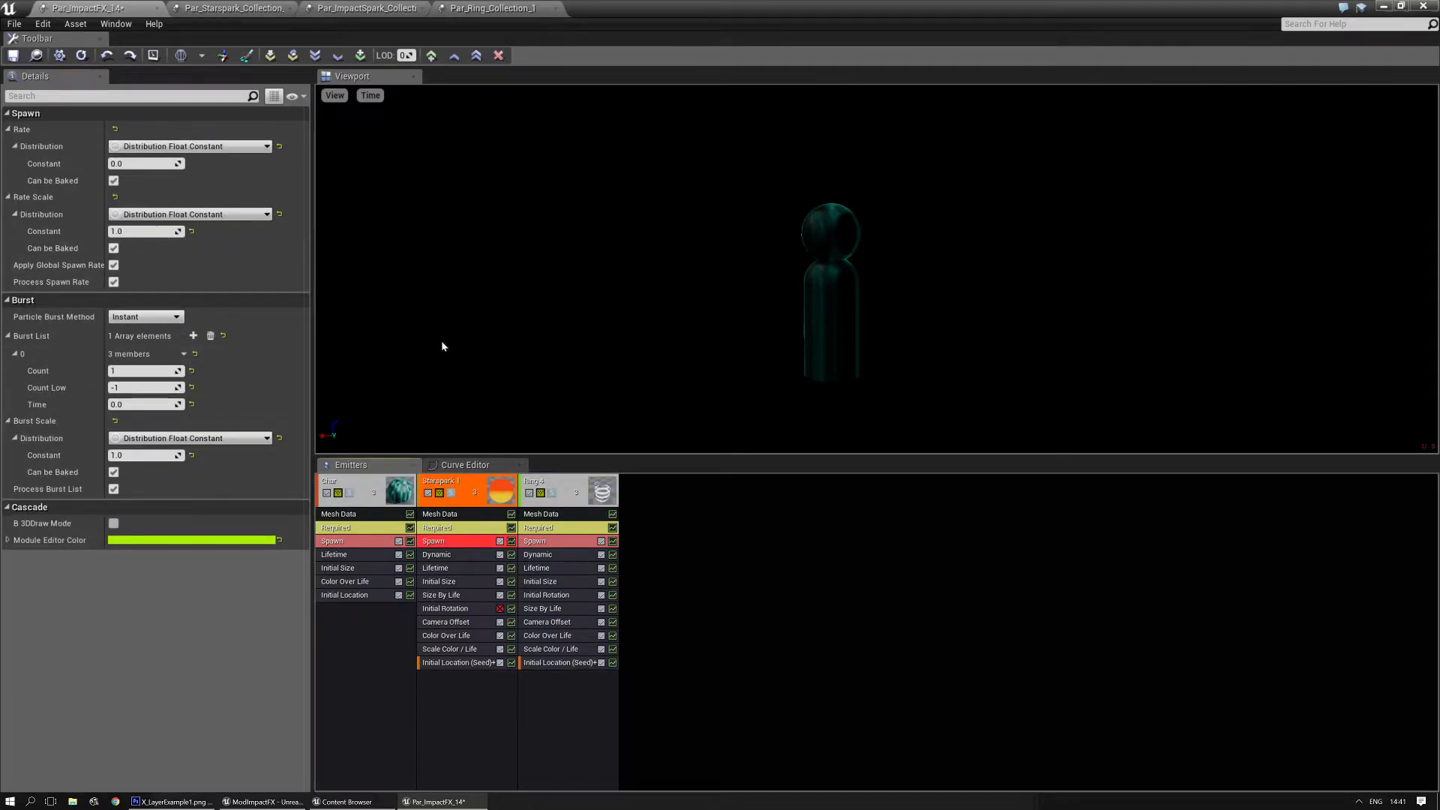
left_click(536, 541)
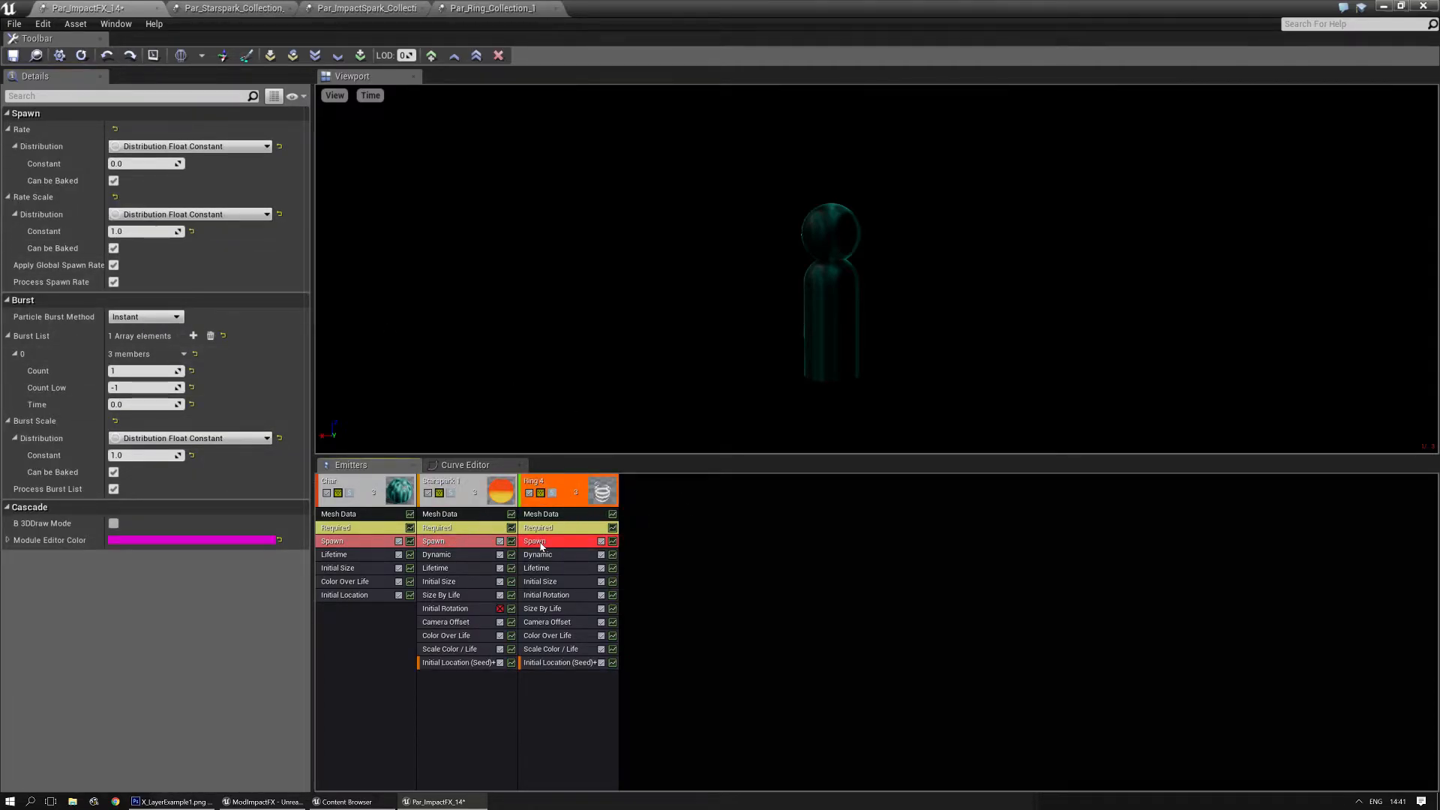
left_click(456, 544)
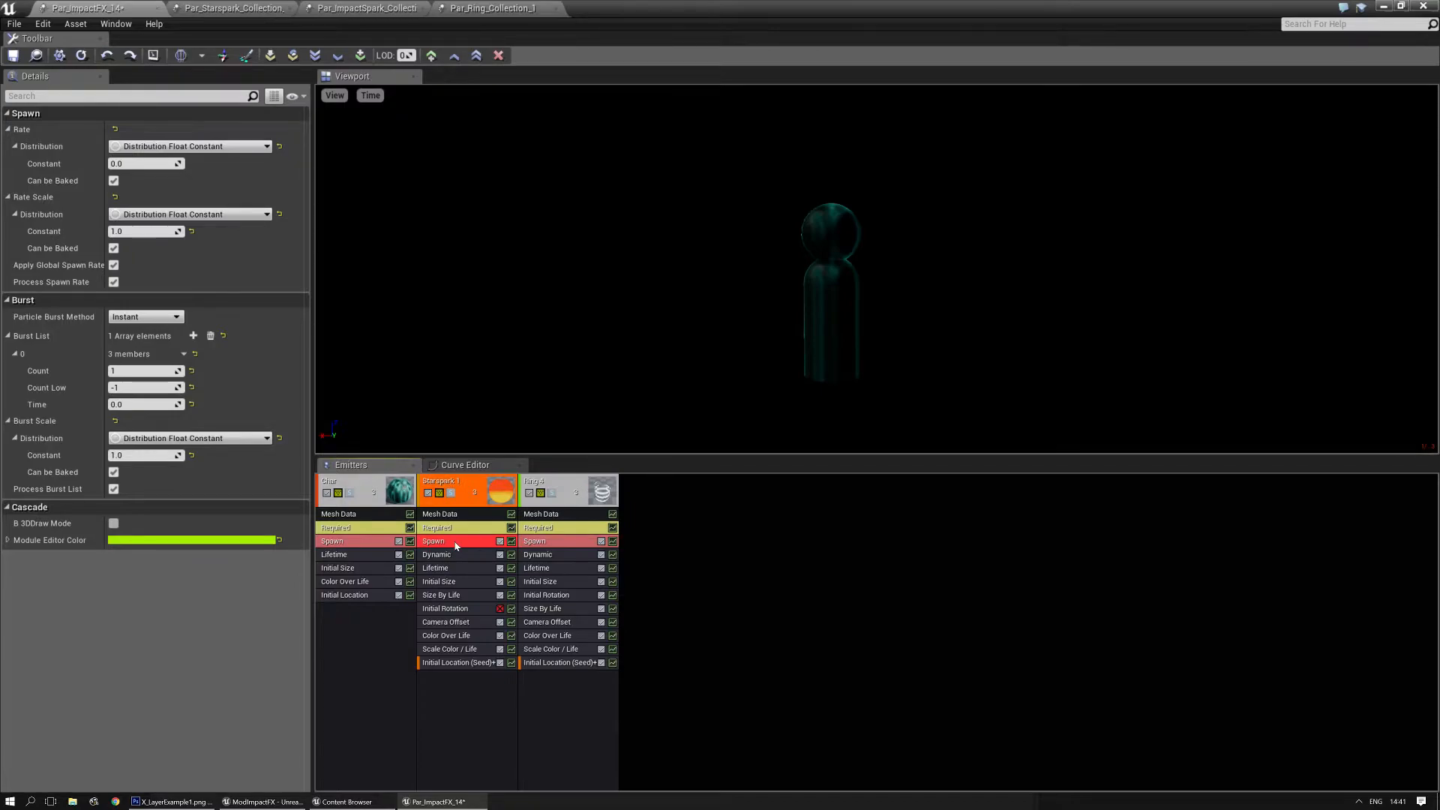
left_click_drag(459, 545, 551, 542)
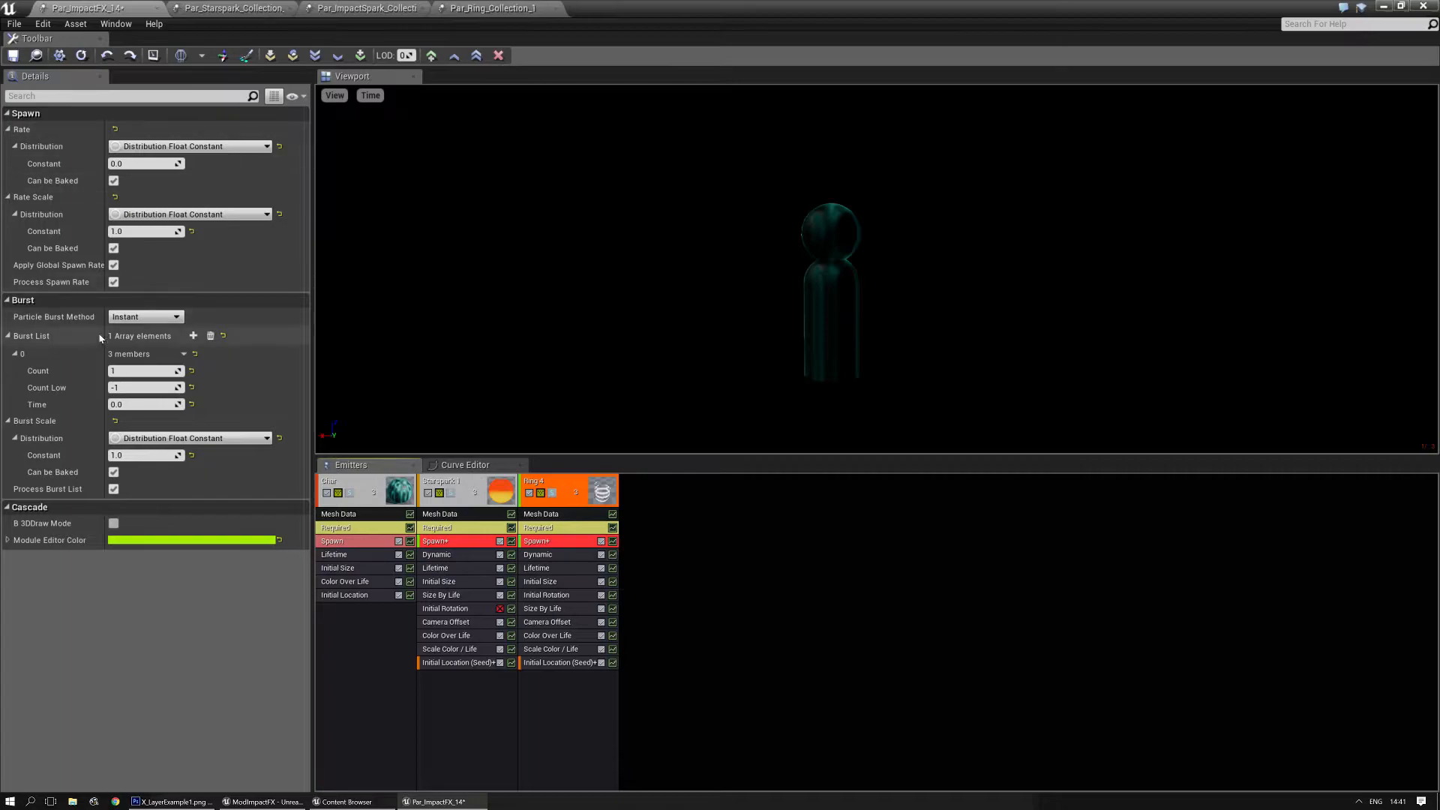
type("3")
key("Return")
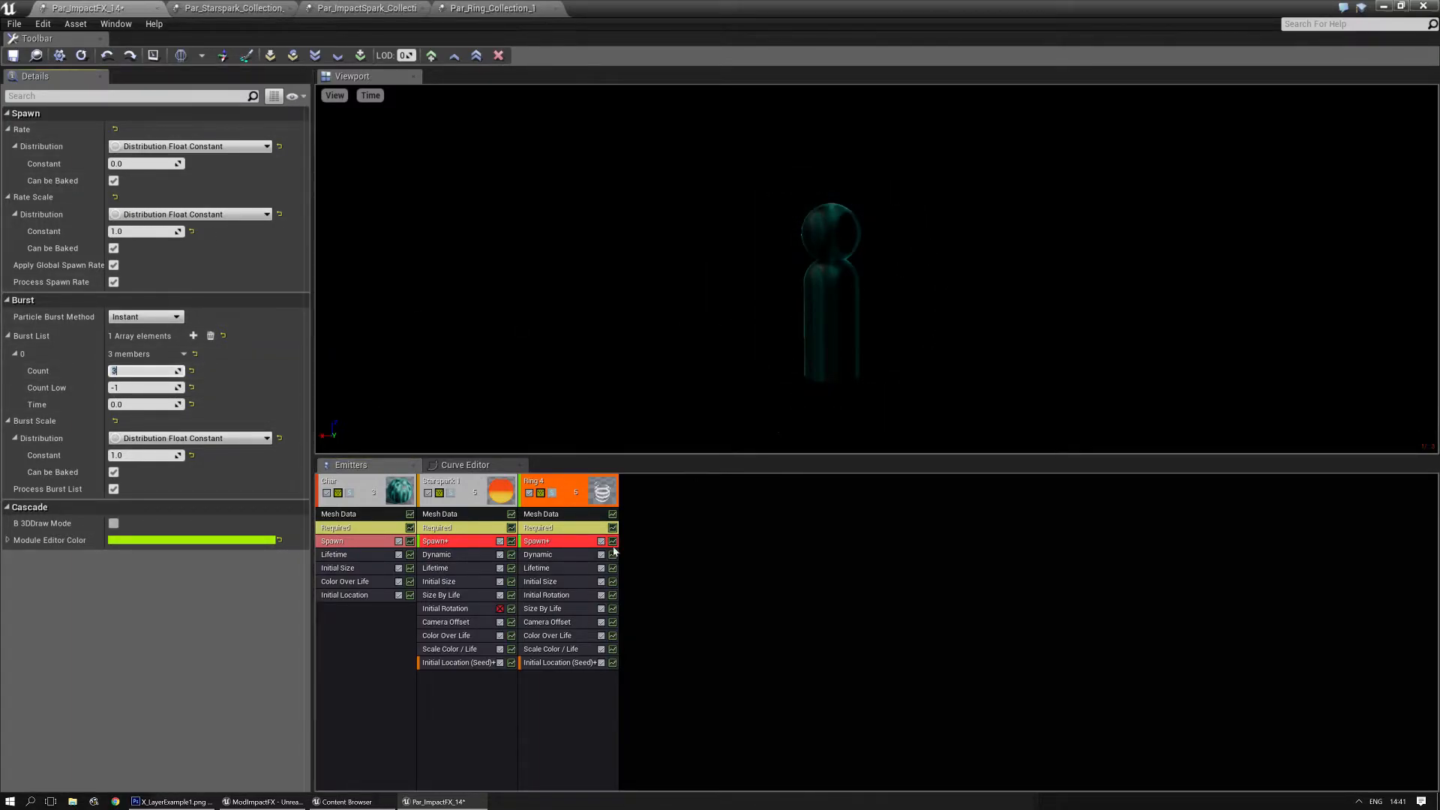
- In the shared Initial Location (Seed) module, name the seed parameter "3 way" and add a random seed of 23434535
left_click(451, 664)
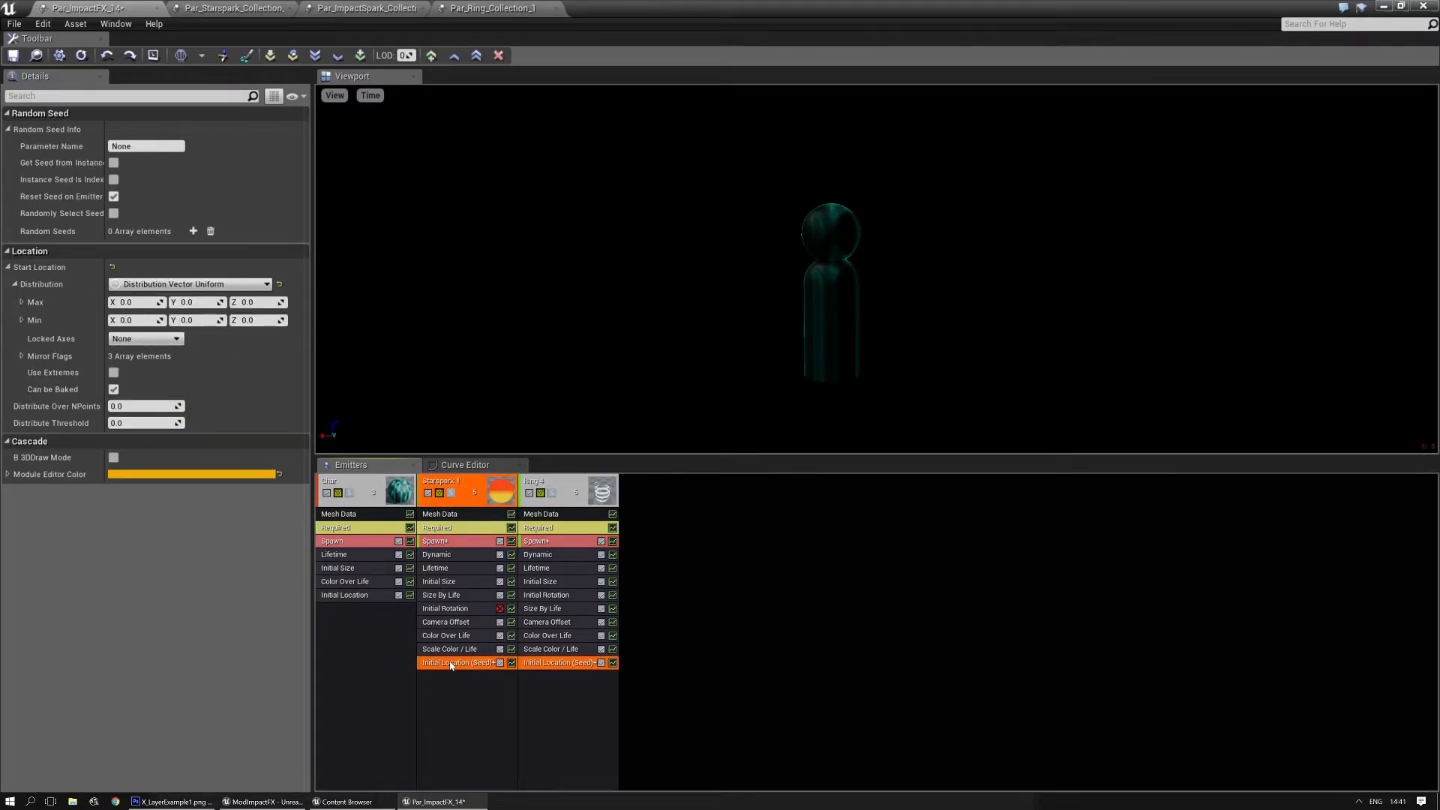
left_click(139, 146)
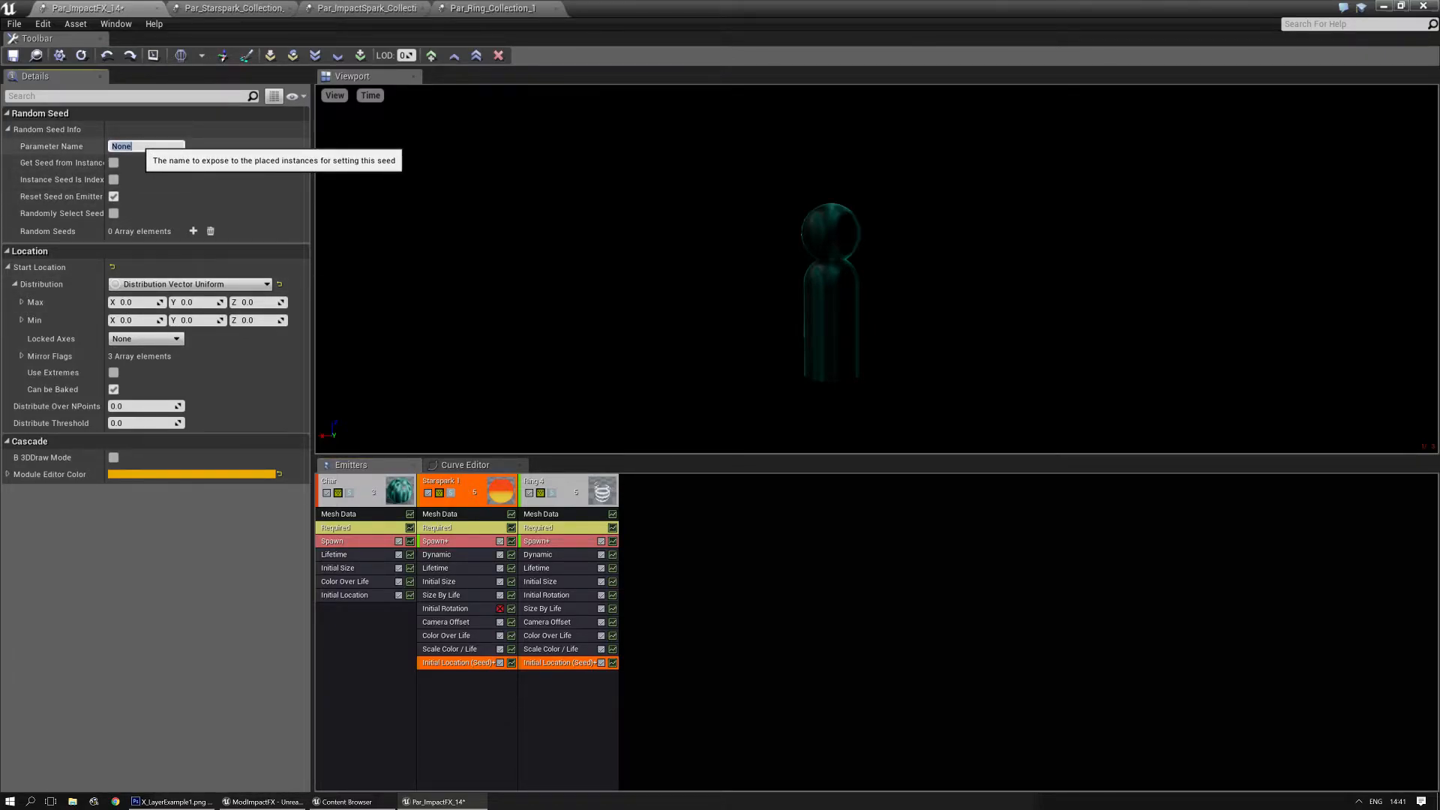
key("Return")
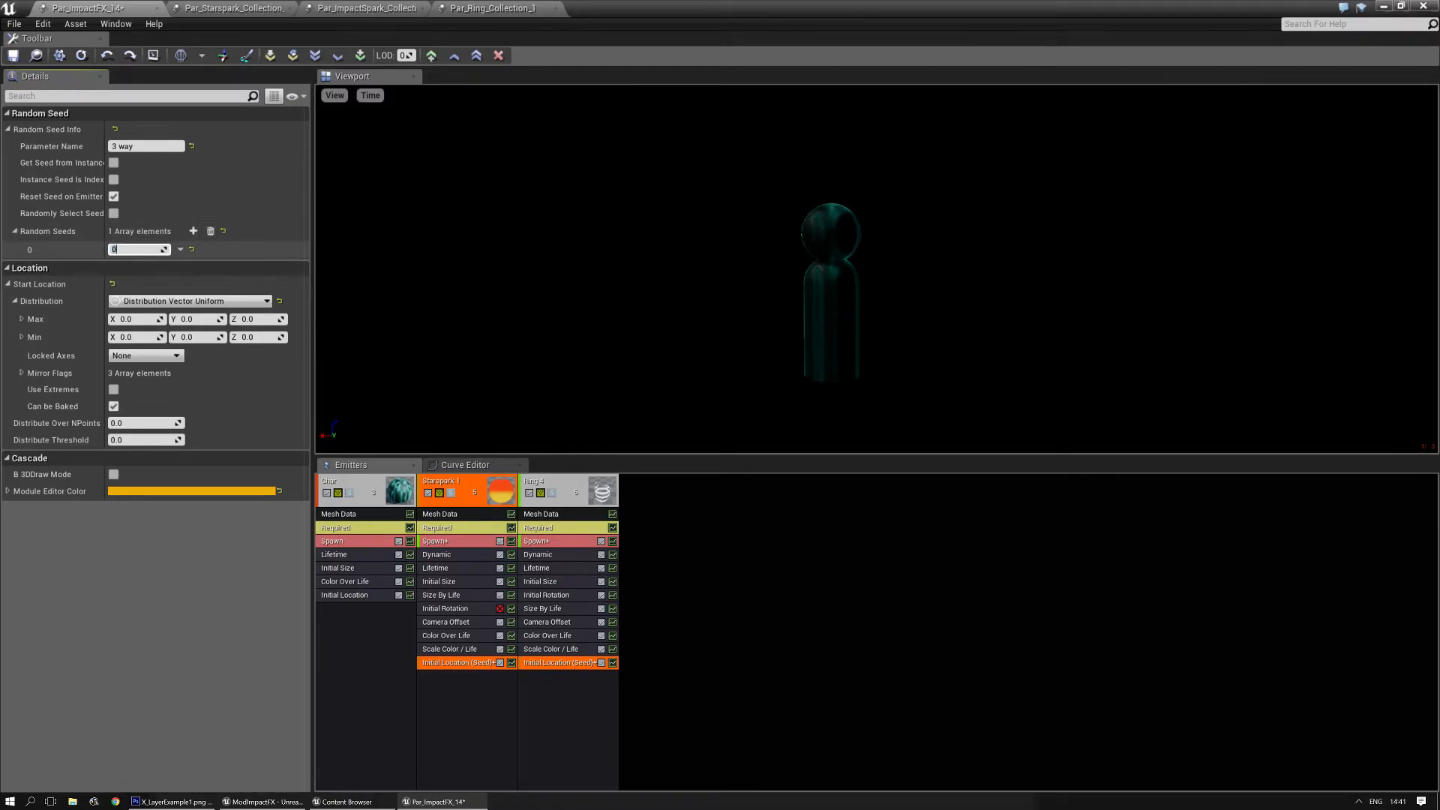
key("Return")
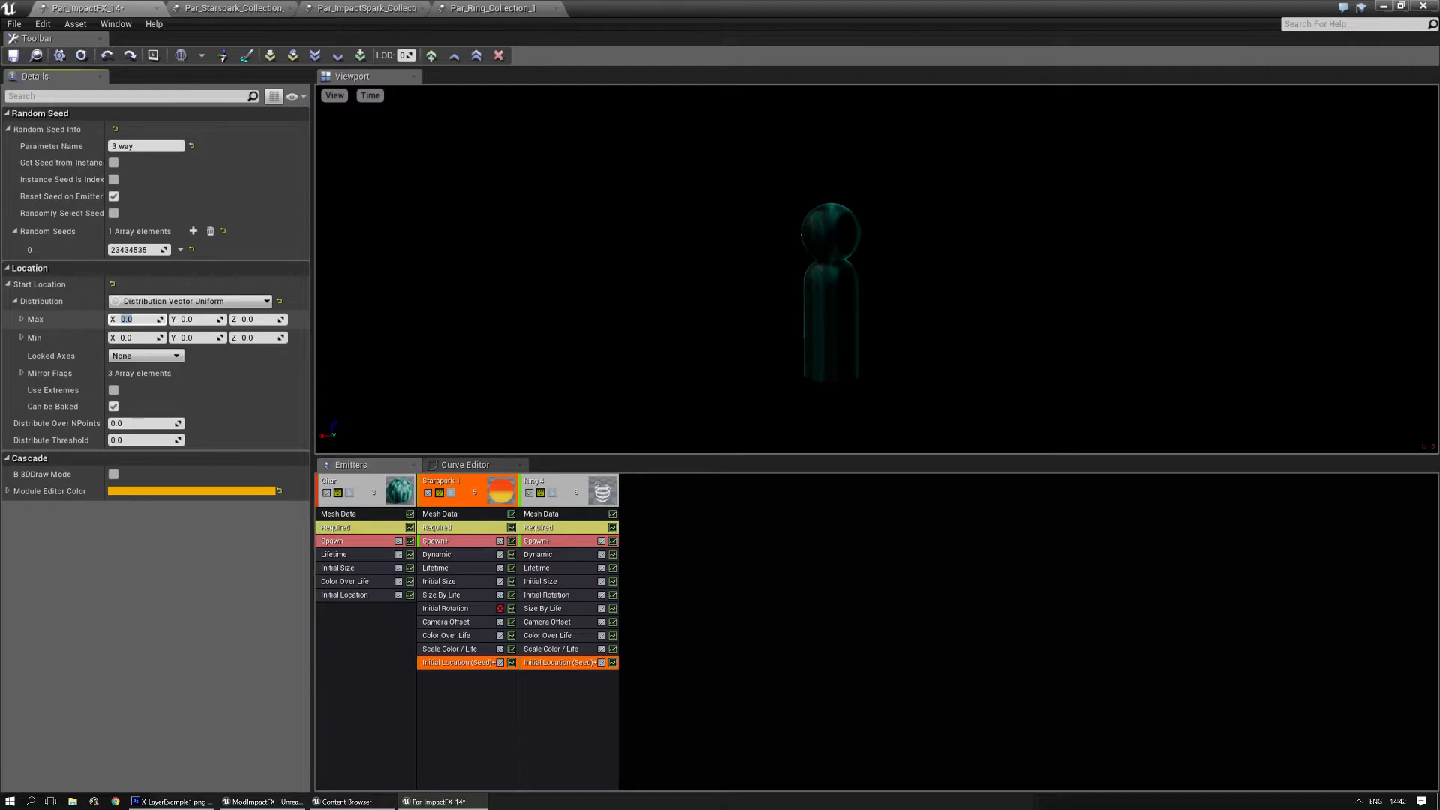
- Set the shared module's Start Location maximum to 30 on X and Z, and its minimum to -30 on X and Z
type("0")
key("Tab")
type("30")
key("Return")
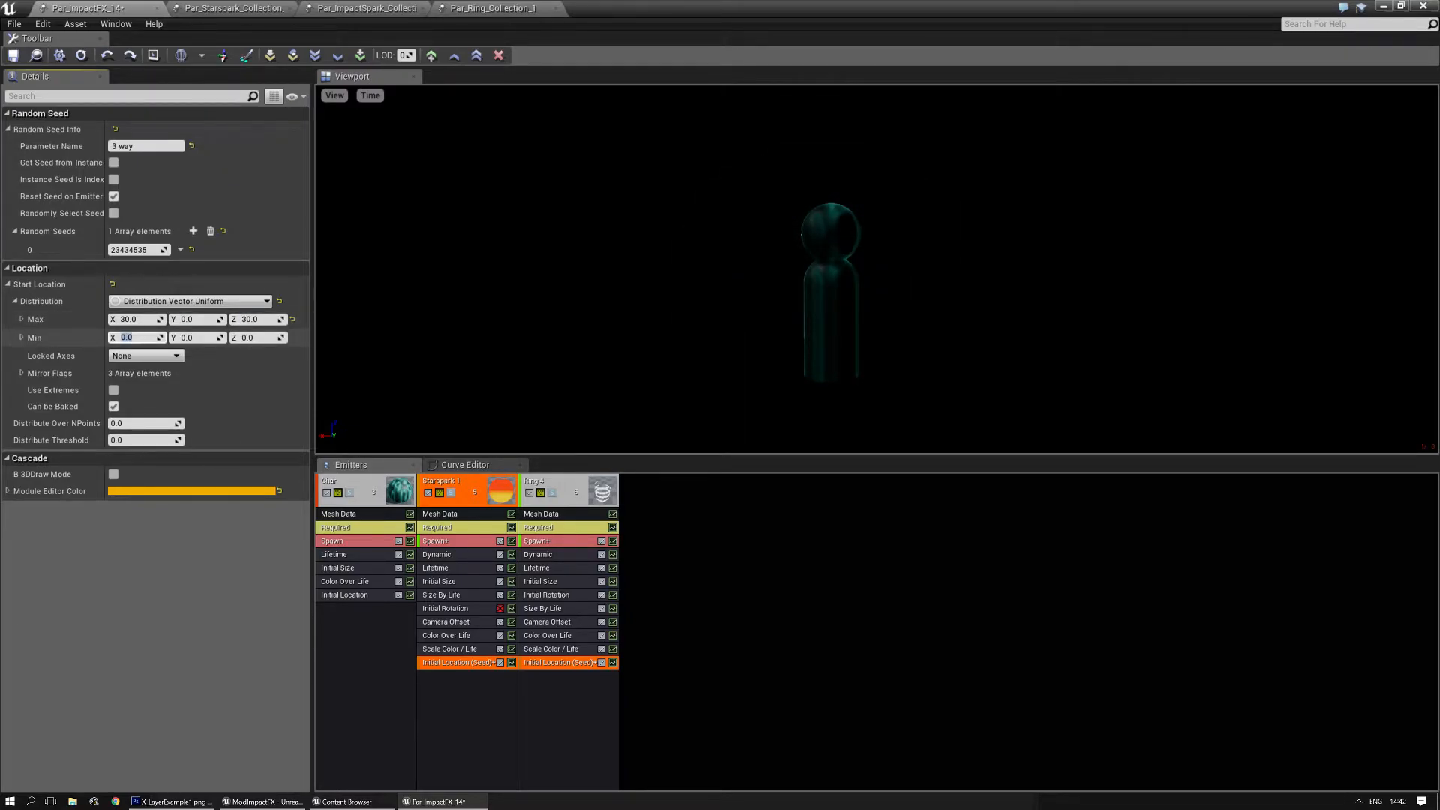
key("Tab")
key("Tab")
type("-30")
key("Return")
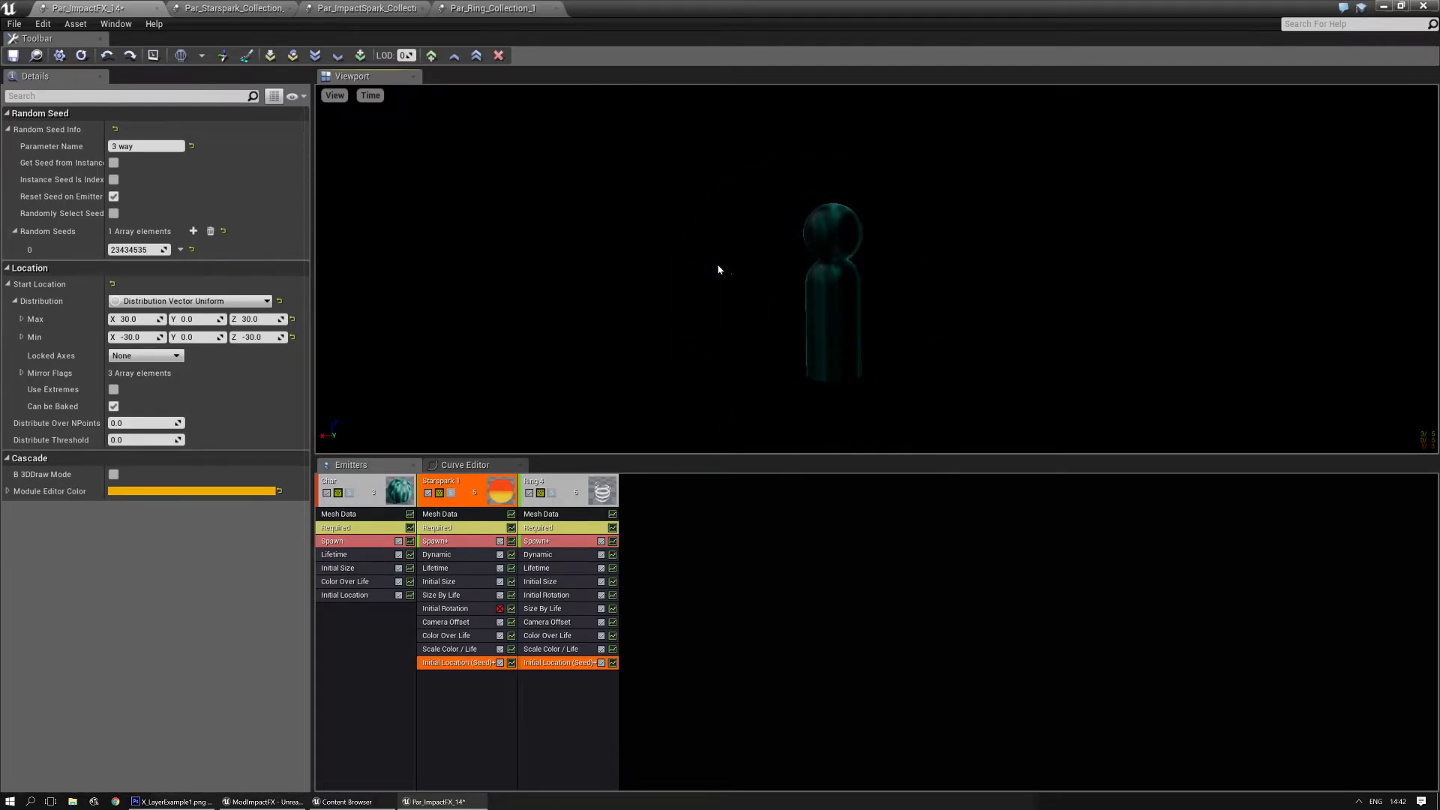
- In the shared Spawn module, set the first burst's count to 1 and add two more bursts with a count of 1 each
left_click(465, 542)
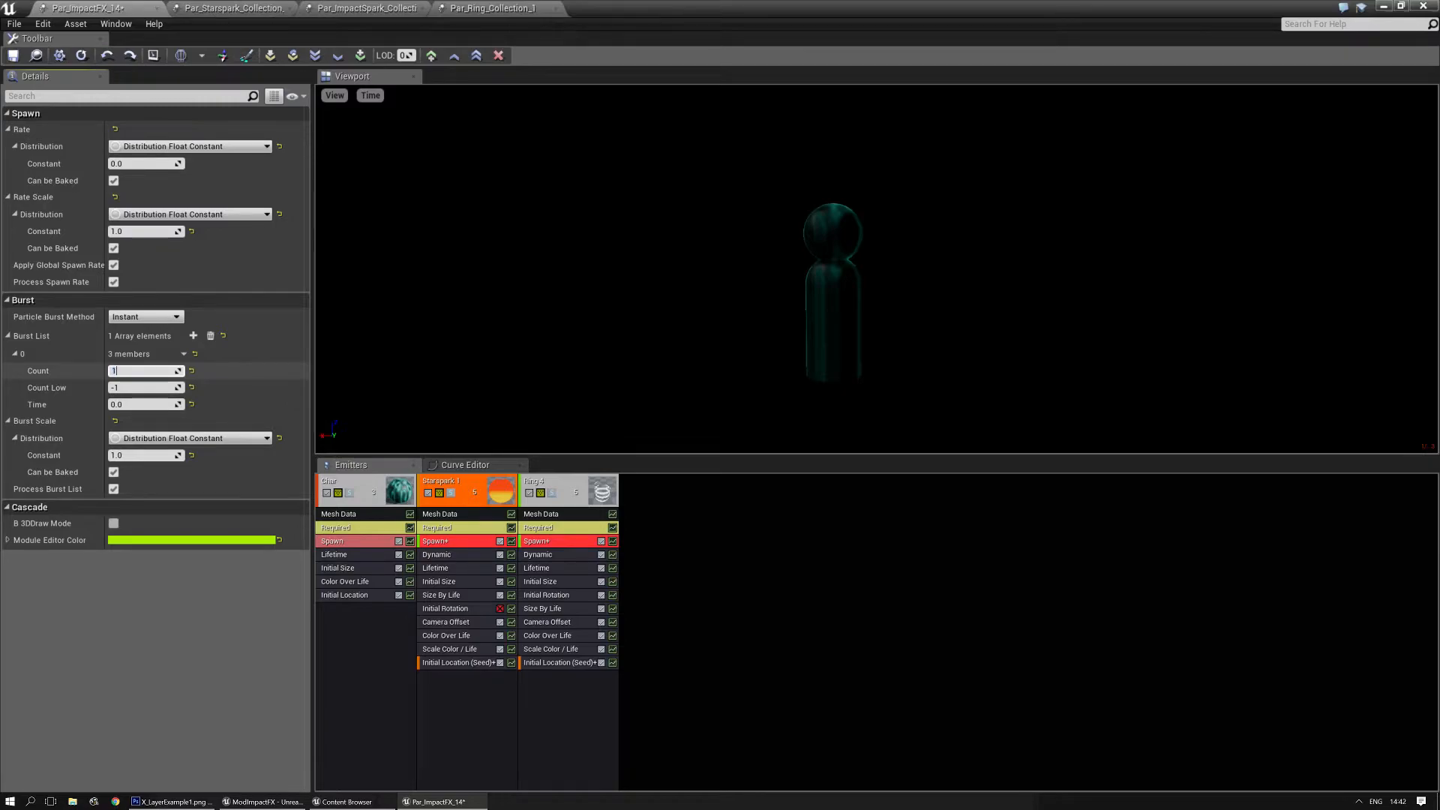
double_click(193, 335)
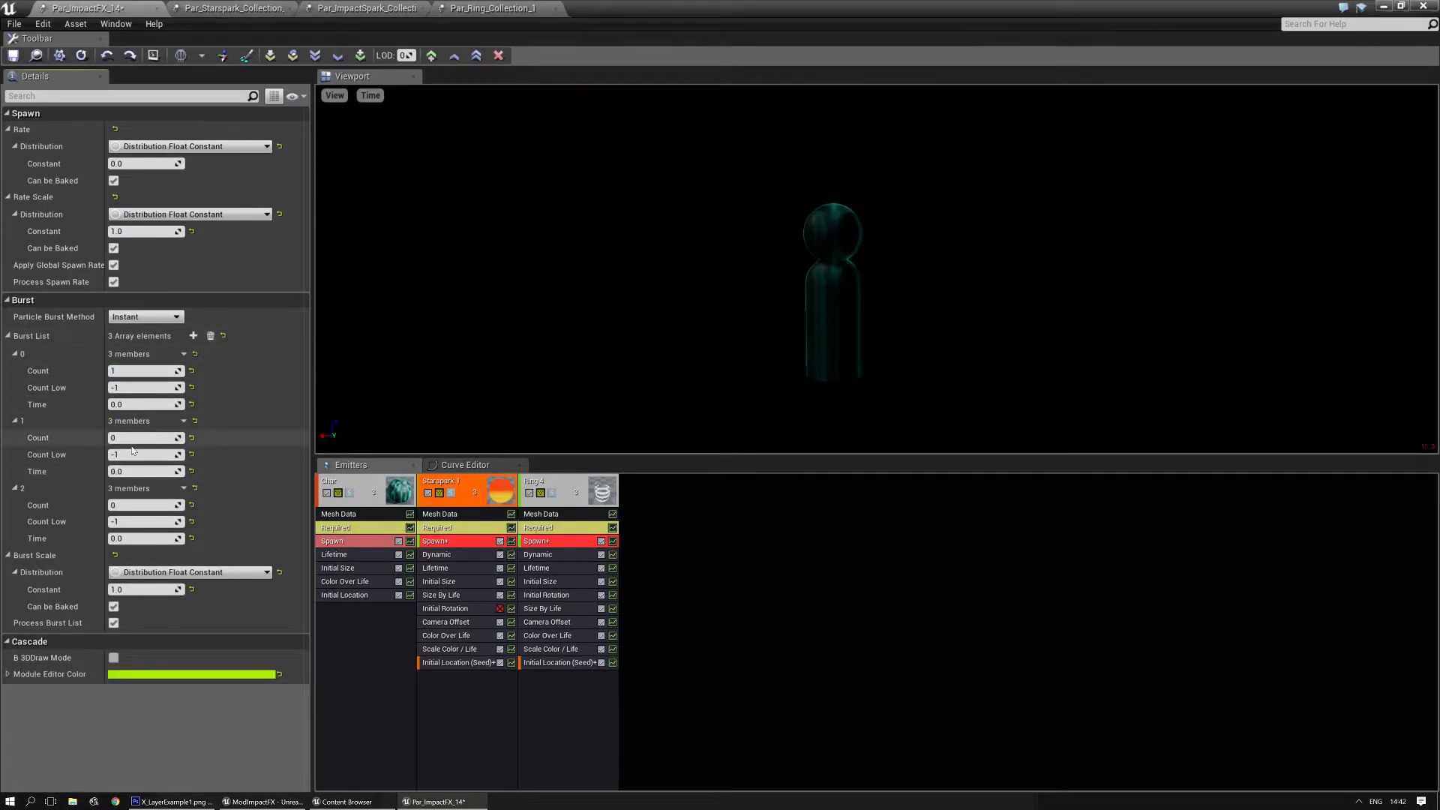
type("1")
key("Return")
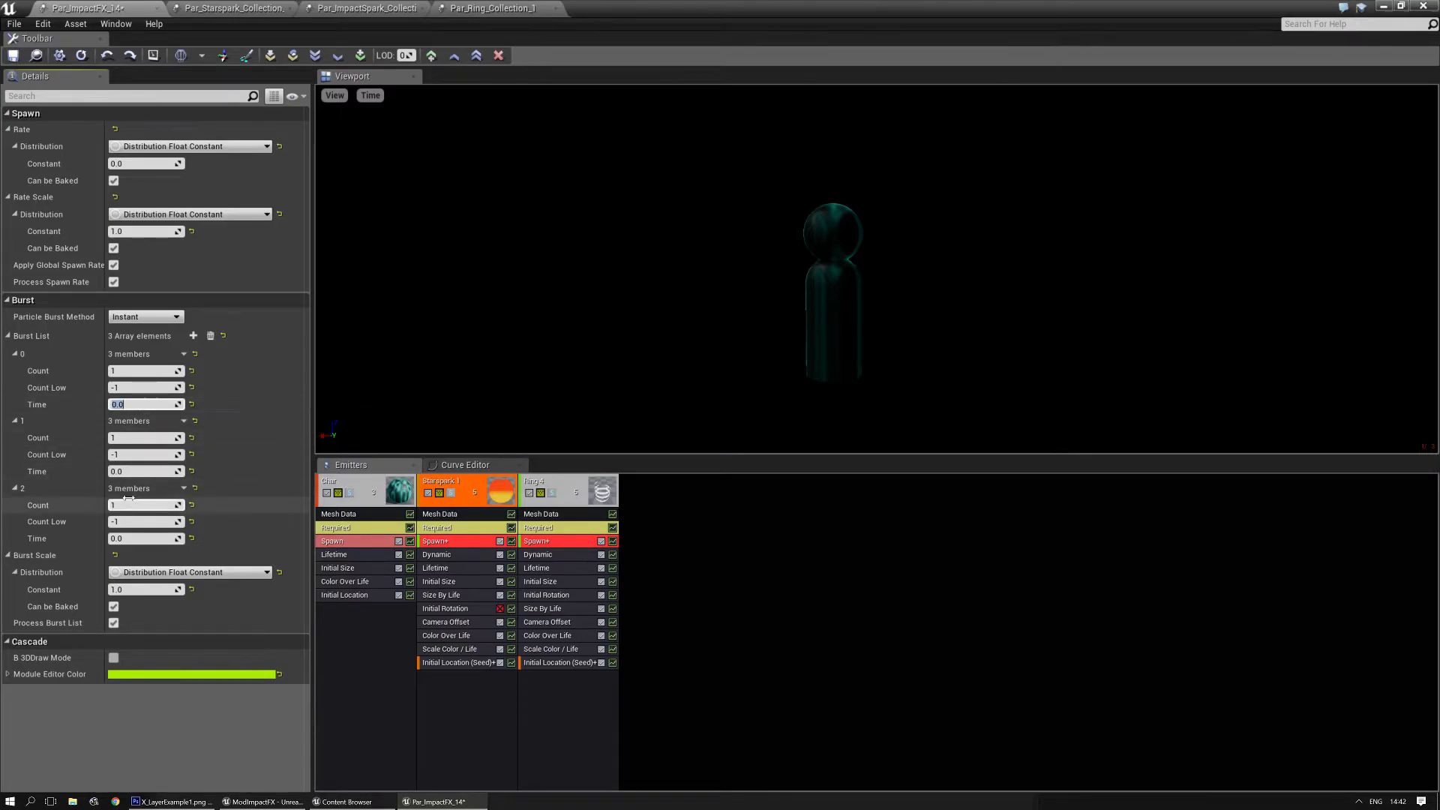
- Stagger the bursts by setting the second burst's time to 0.05 and the third's to 0.1
left_click(123, 471)
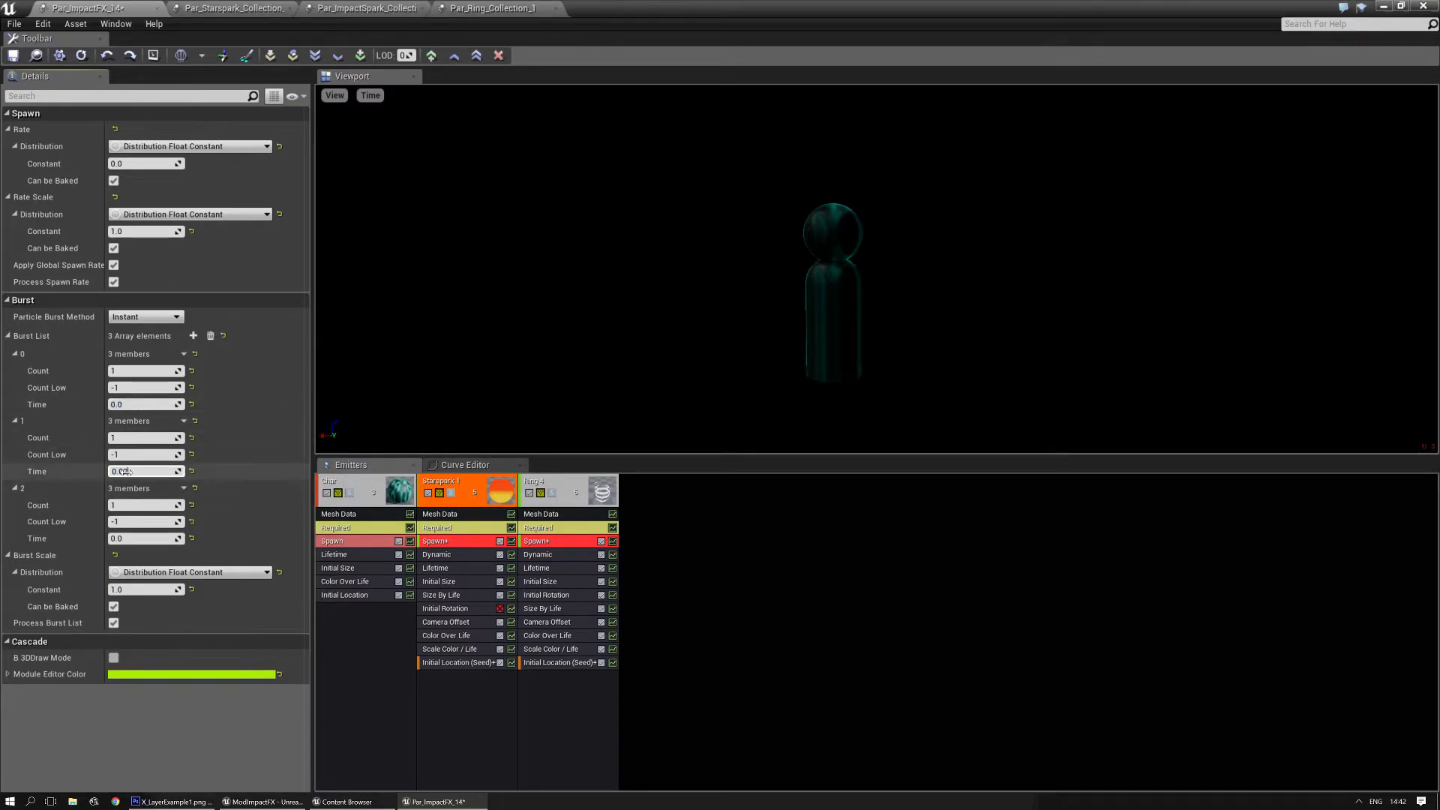
type("0.05")
left_click(120, 539)
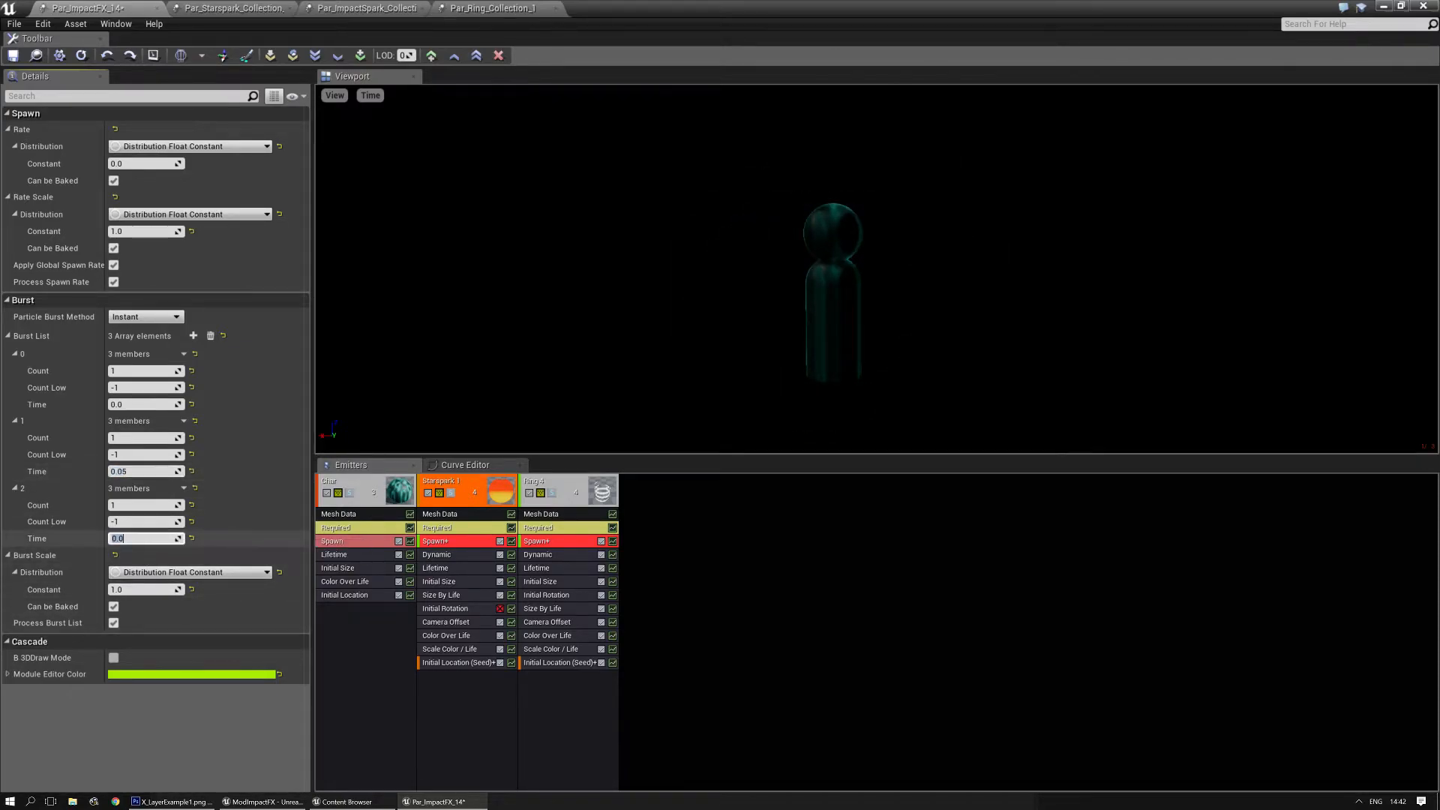
type("0.1")
key("Return")
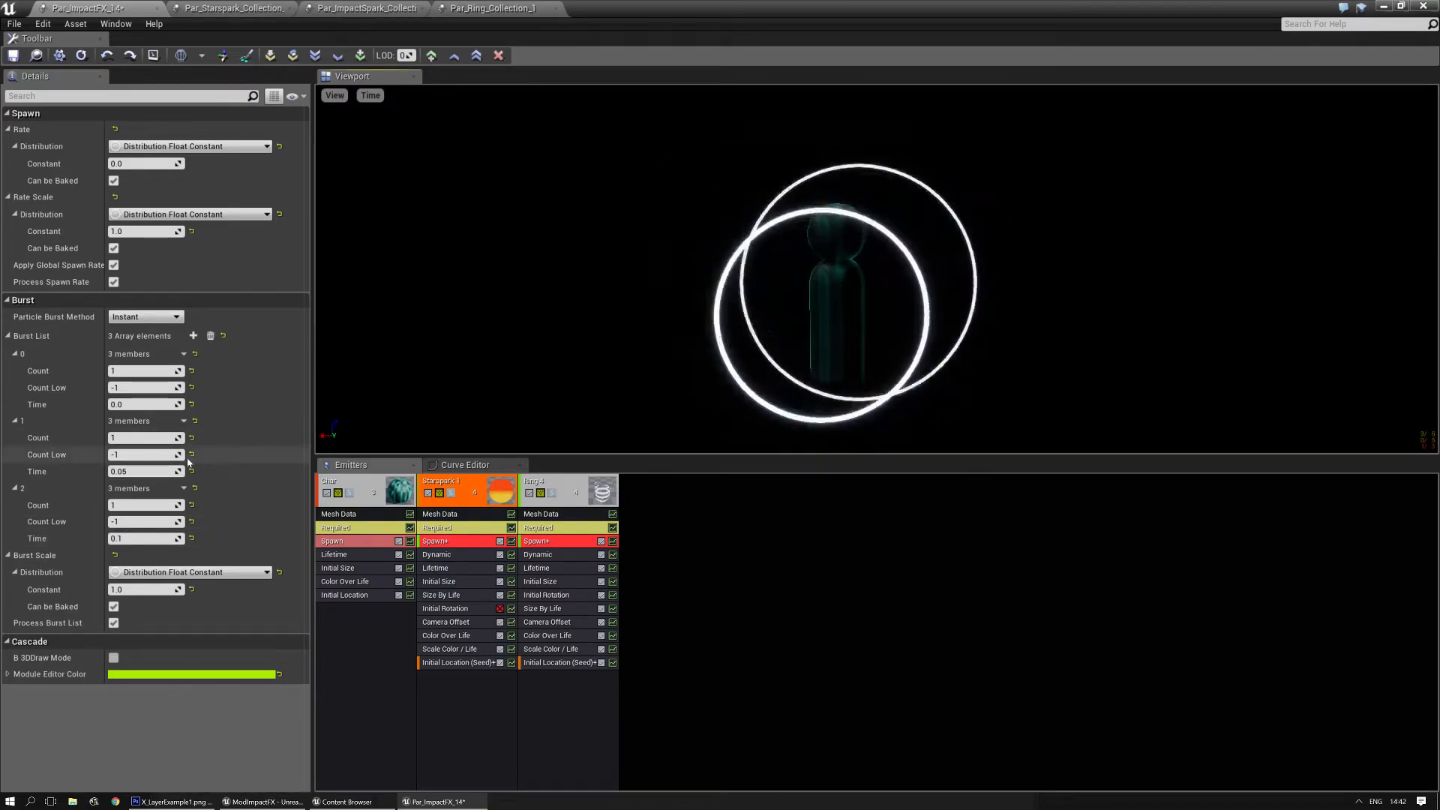
- In the shared Spawn module, set the second burst's time to 0.075 and the third burst's time to 0.15
left_click(146, 473)
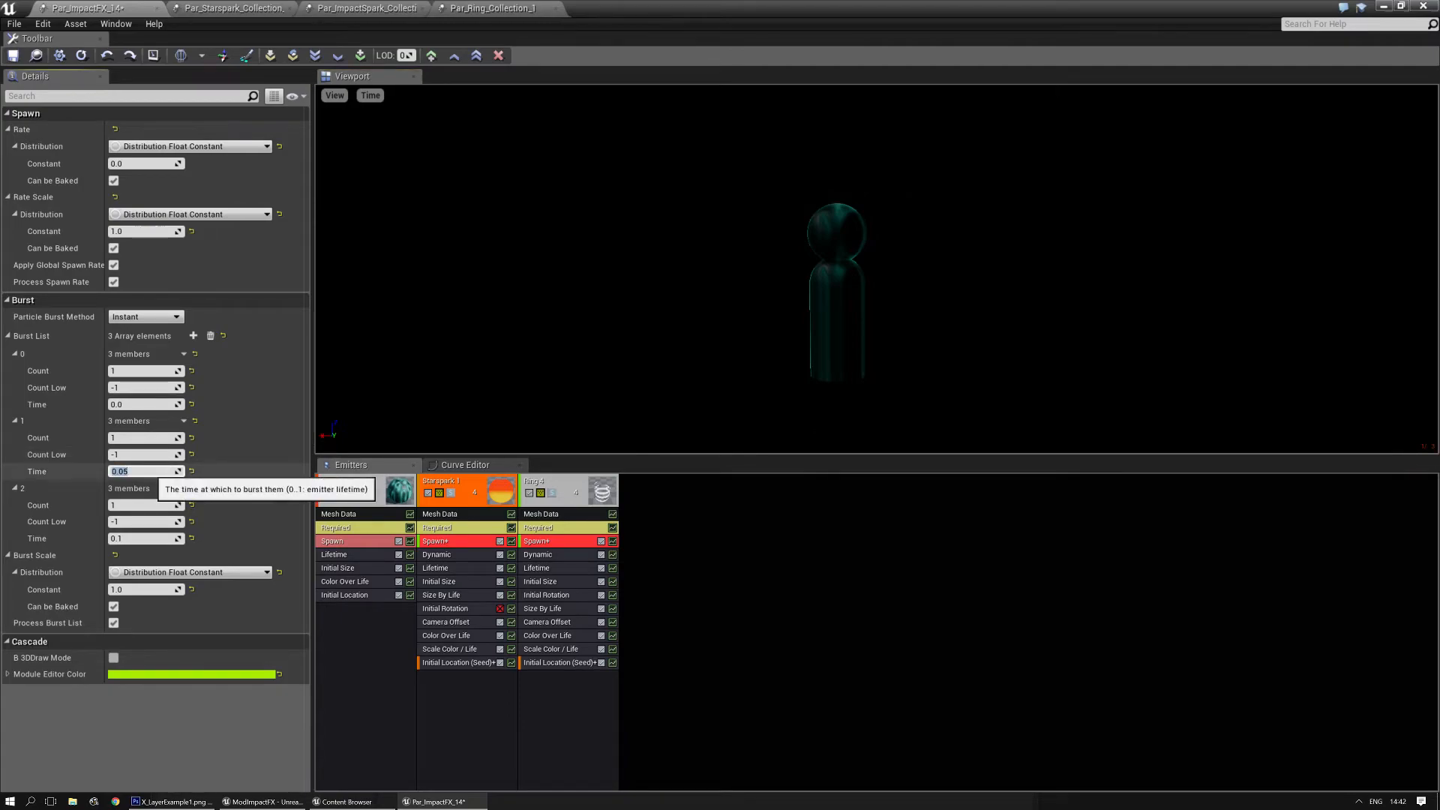
type("0.075")
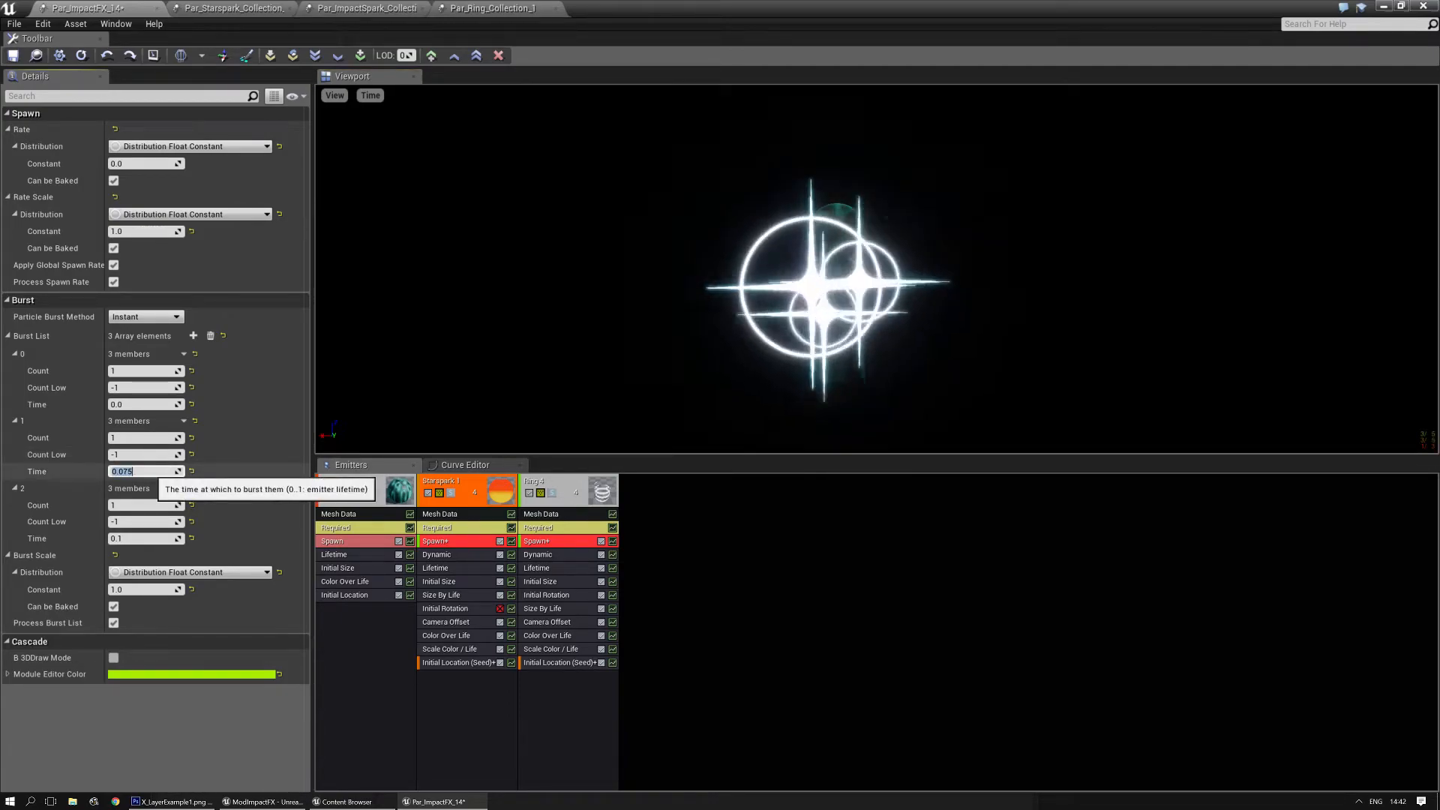
left_click(135, 537)
key("Return")
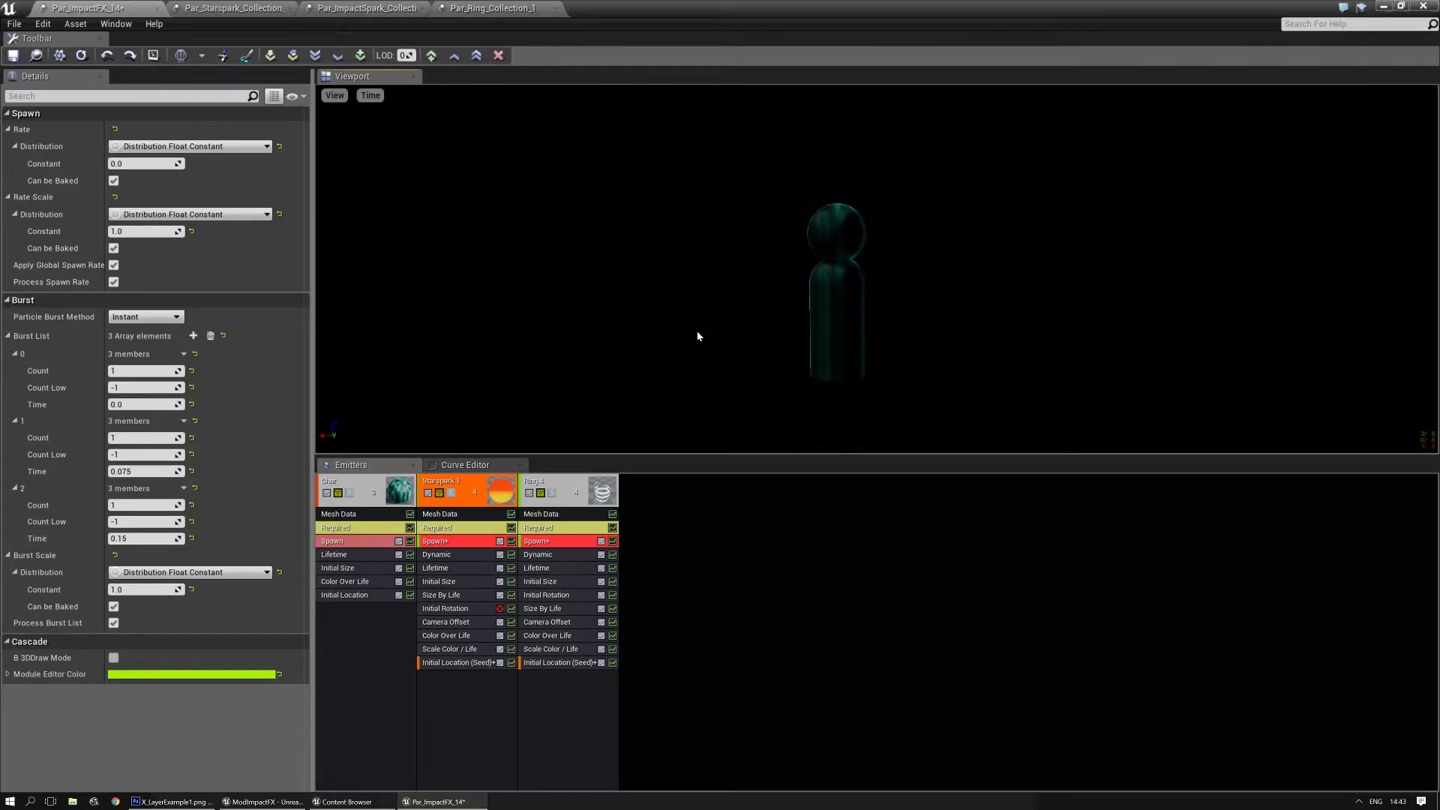
- Enable Randomly Select Seed in the Initial Location (Seed) module shared by the Starspark and Ring emitters
left_click(448, 663)
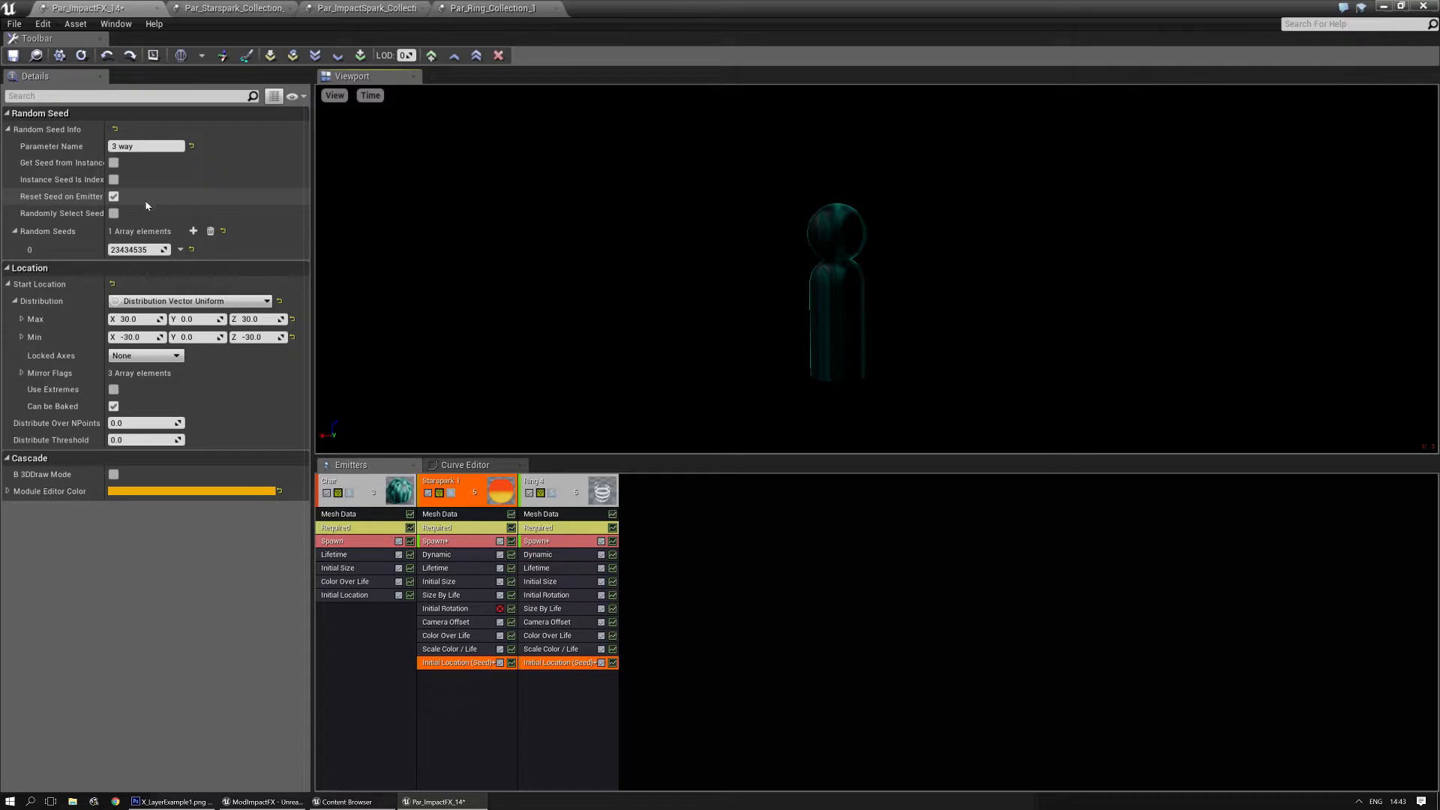
left_click(114, 213)
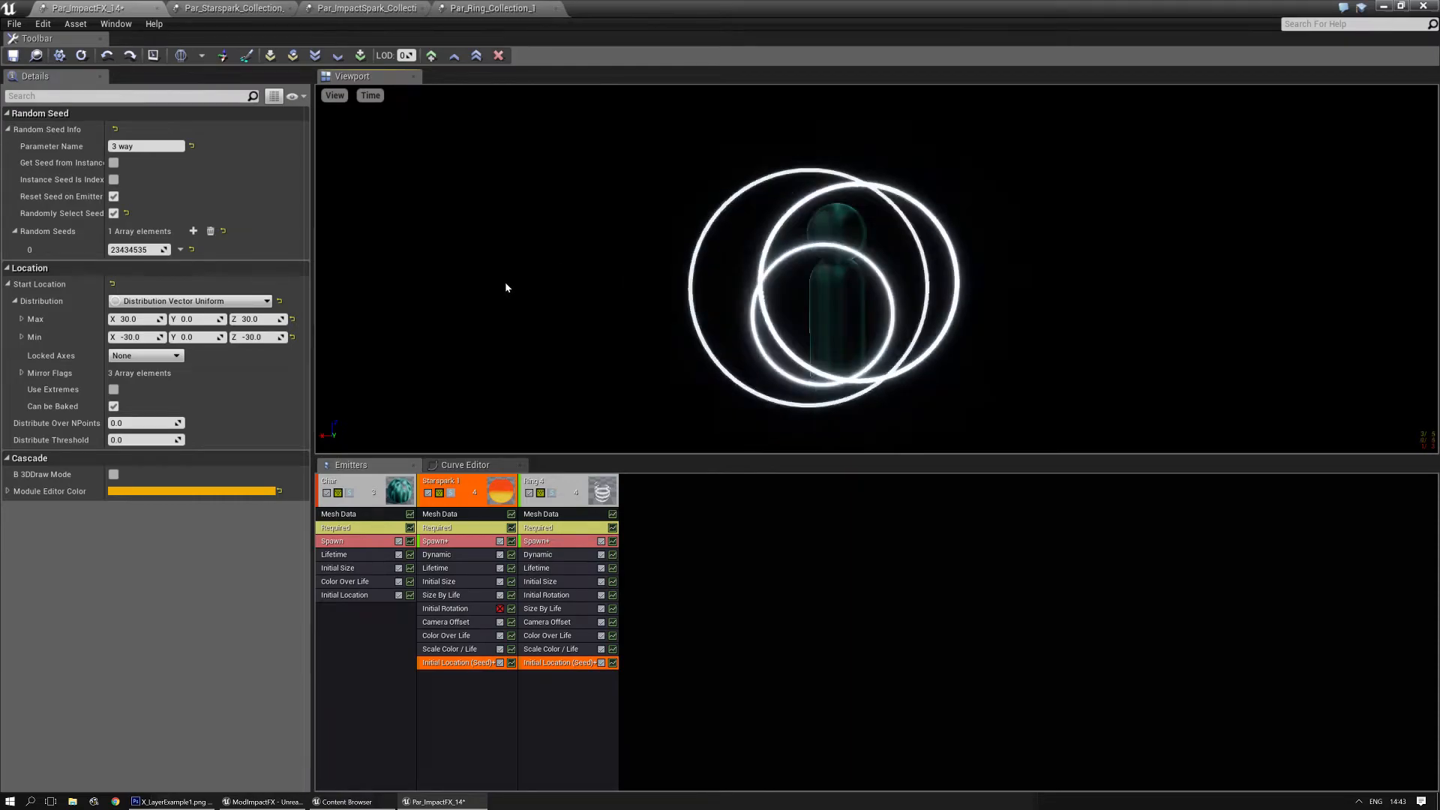
- Try a second random seed of 234 in the shared Initial Location (Seed) module, and delete it again
left_click(194, 232)
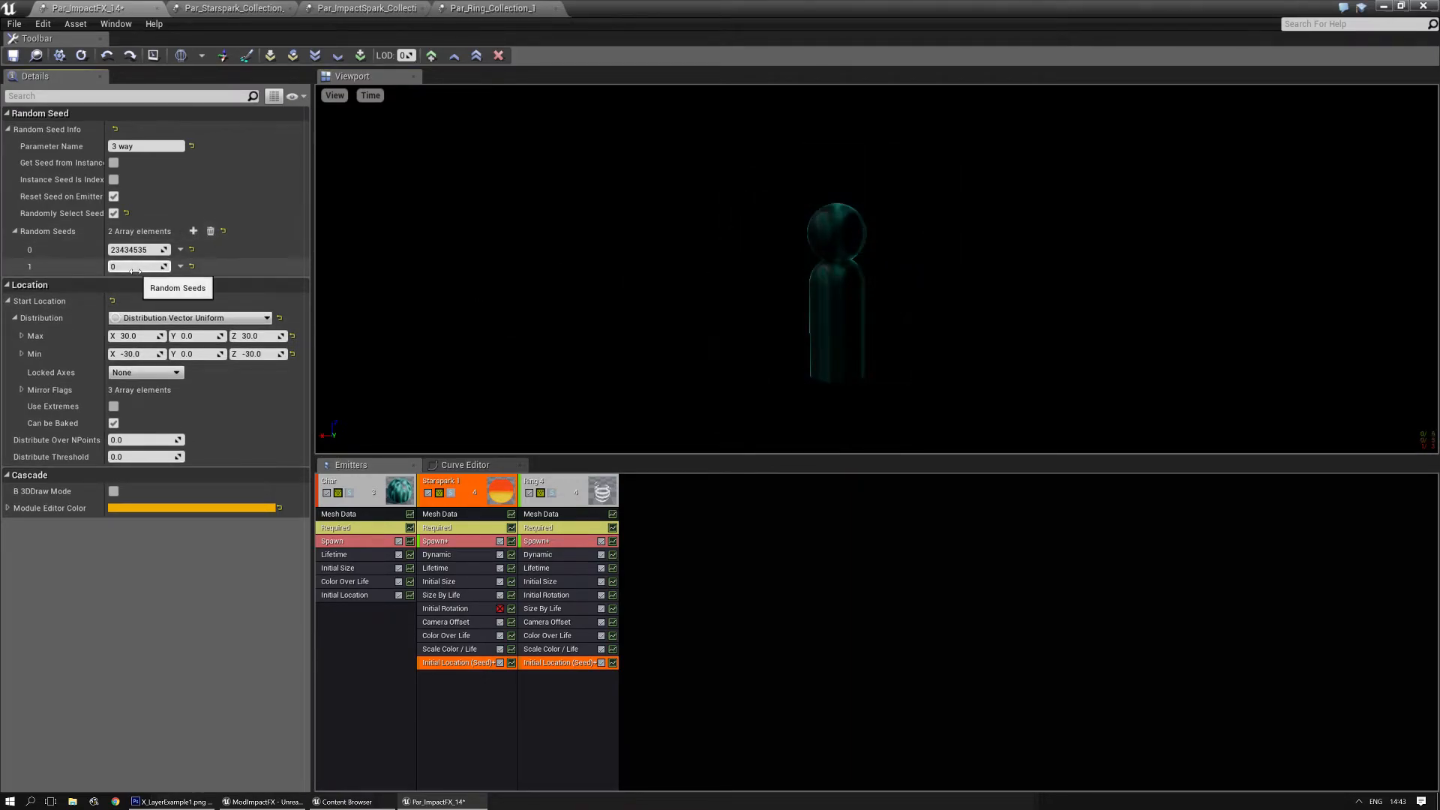
type("234")
key("Return")
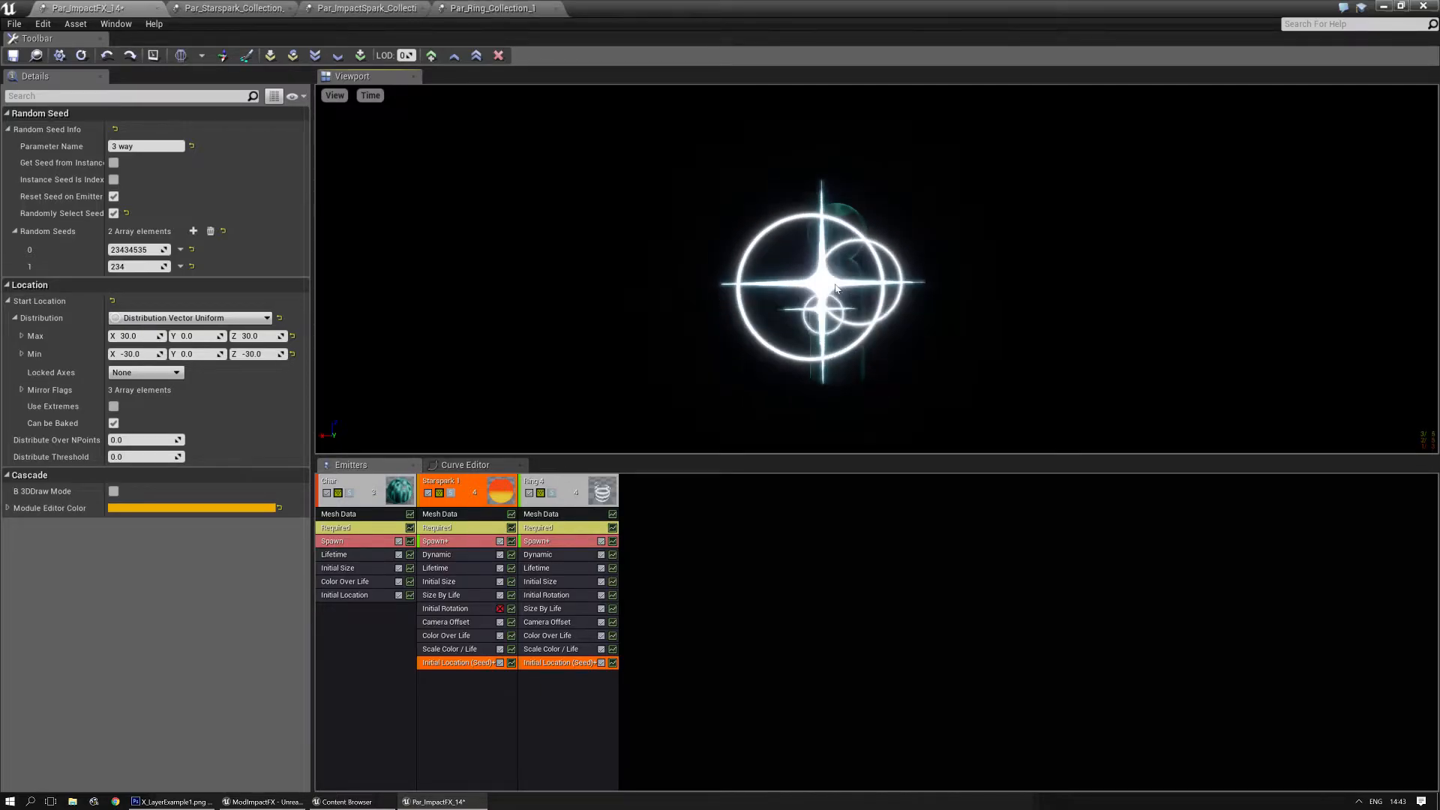
left_click(180, 266)
left_click(200, 296)
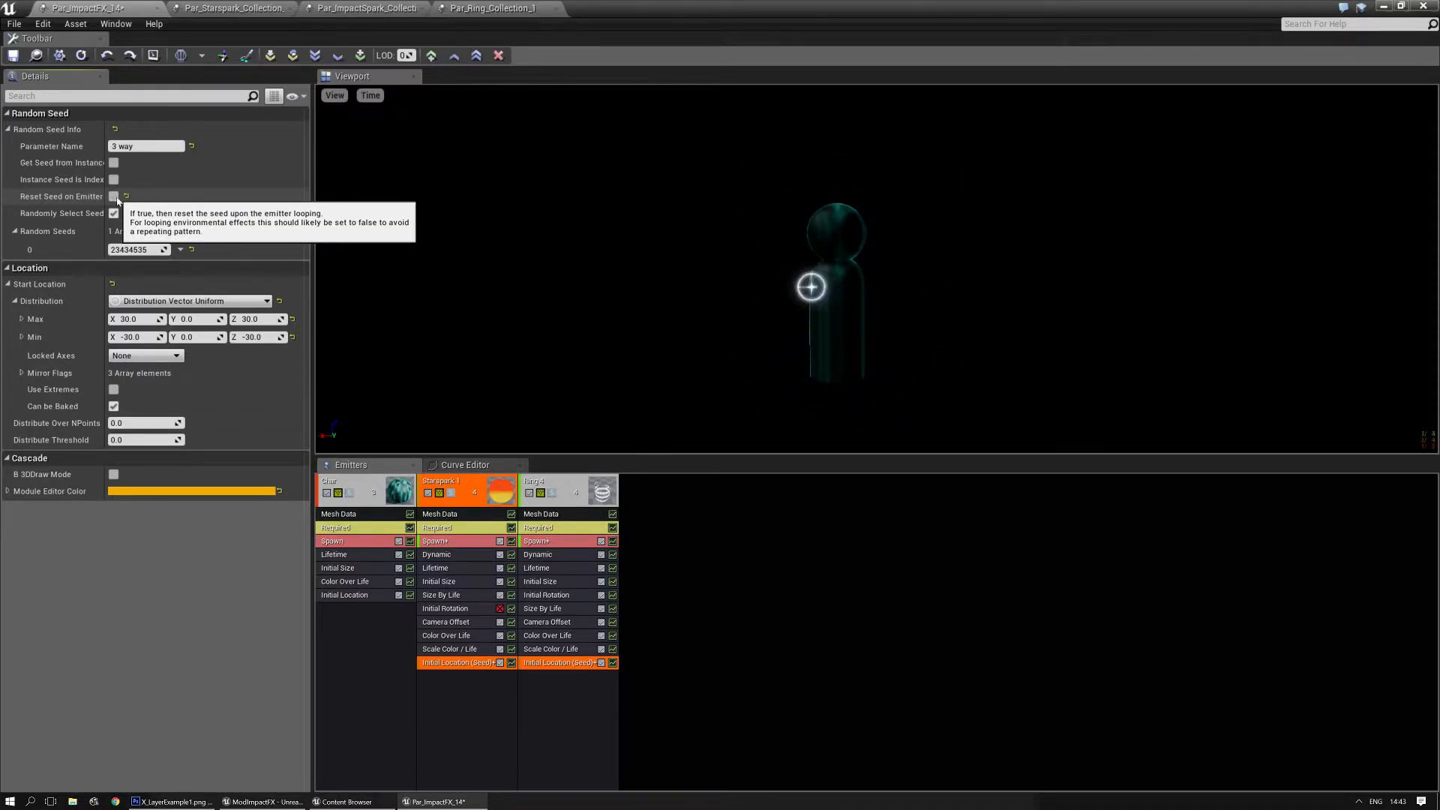
- Try a second random seed of 345345 in the shared Initial Location (Seed) module
left_click(193, 231)
left_click(144, 266)
type("345345")
key("Return")
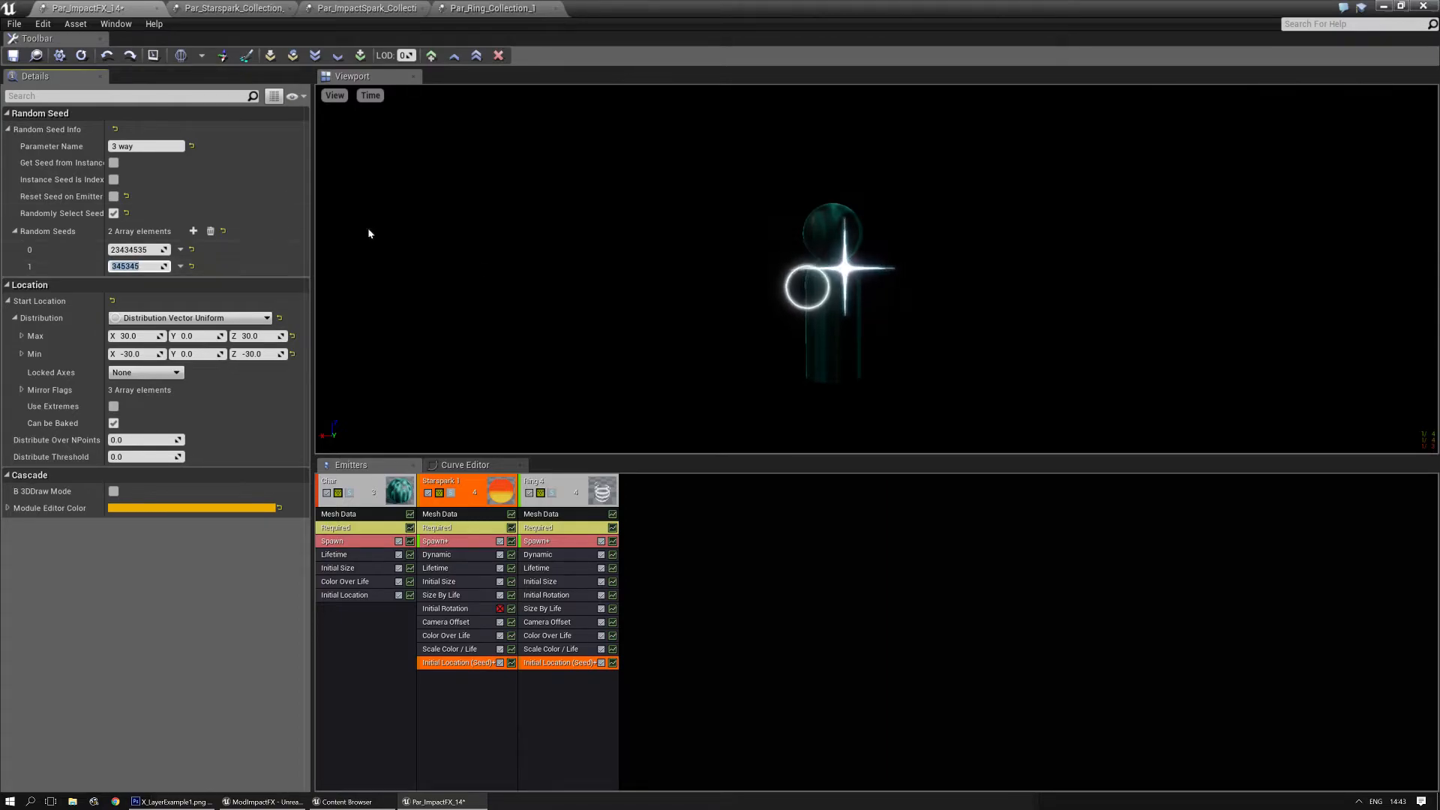
- Enable getting the seed from the instance, and delete the second random seed
left_click(113, 180)
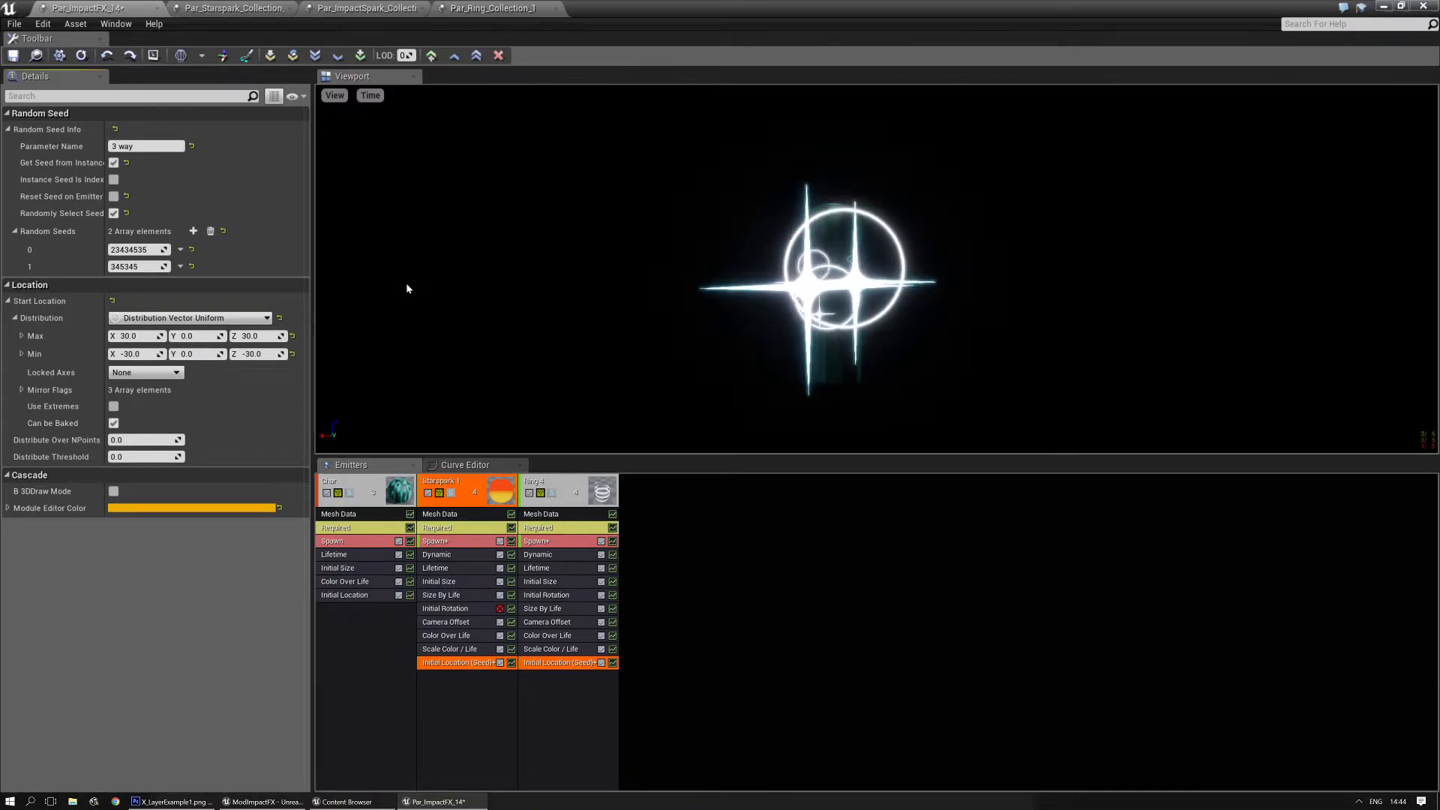
left_click(180, 266)
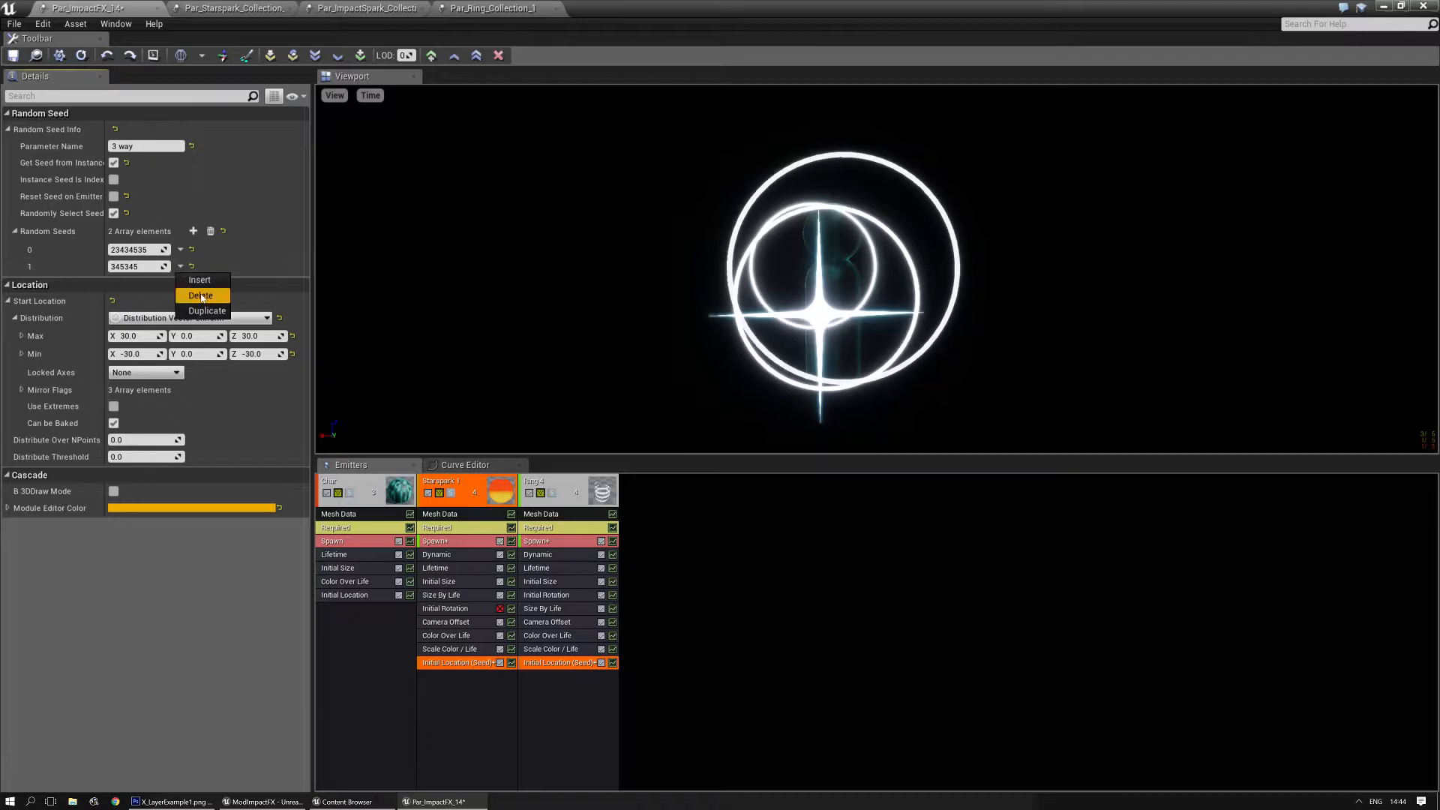
left_click(201, 295)
- Try 234234 and 133745 as values for the shared location module's remaining random seed
left_click(150, 248)
type("234234")
key("Return")
type("1337")
key("Return")
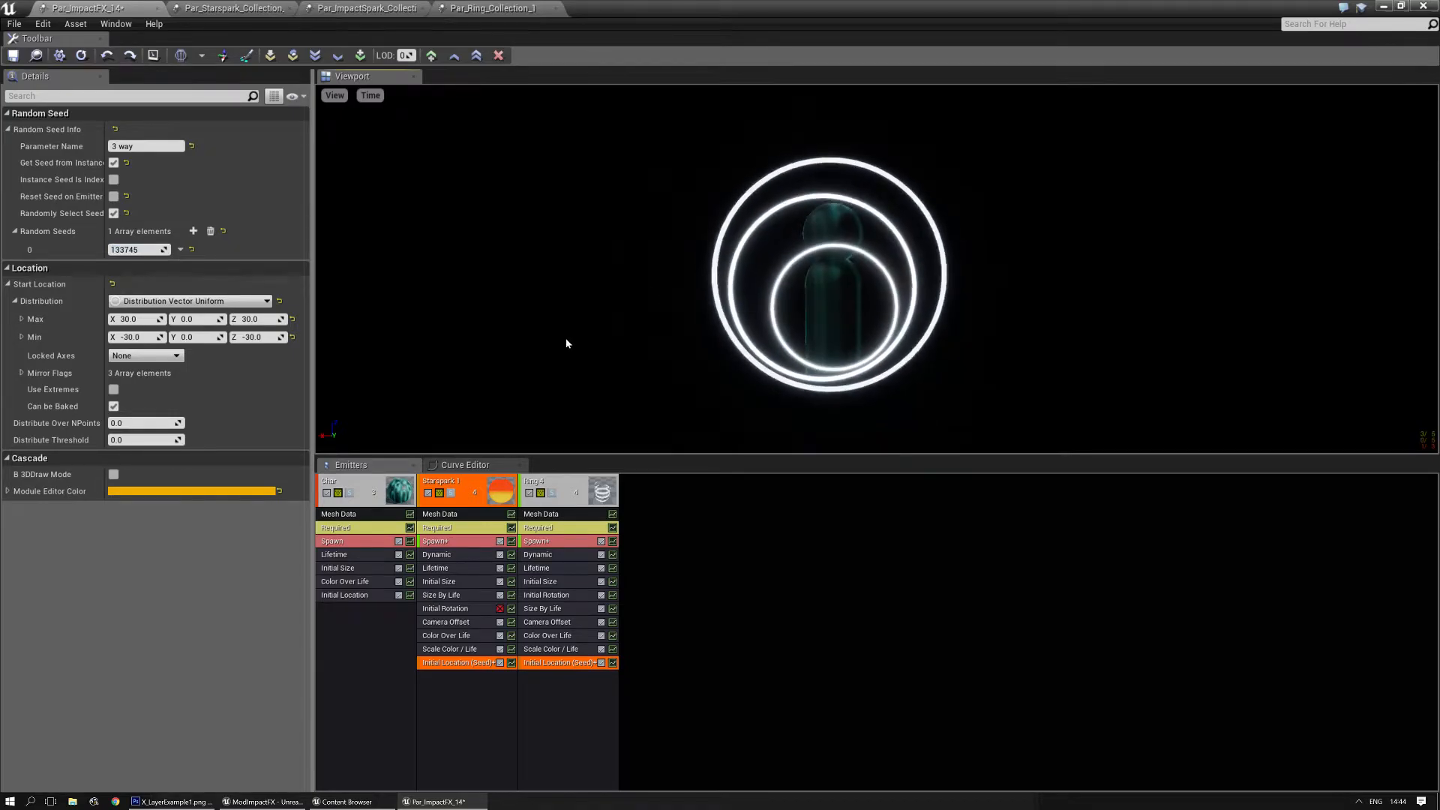
left_click(708, 599)
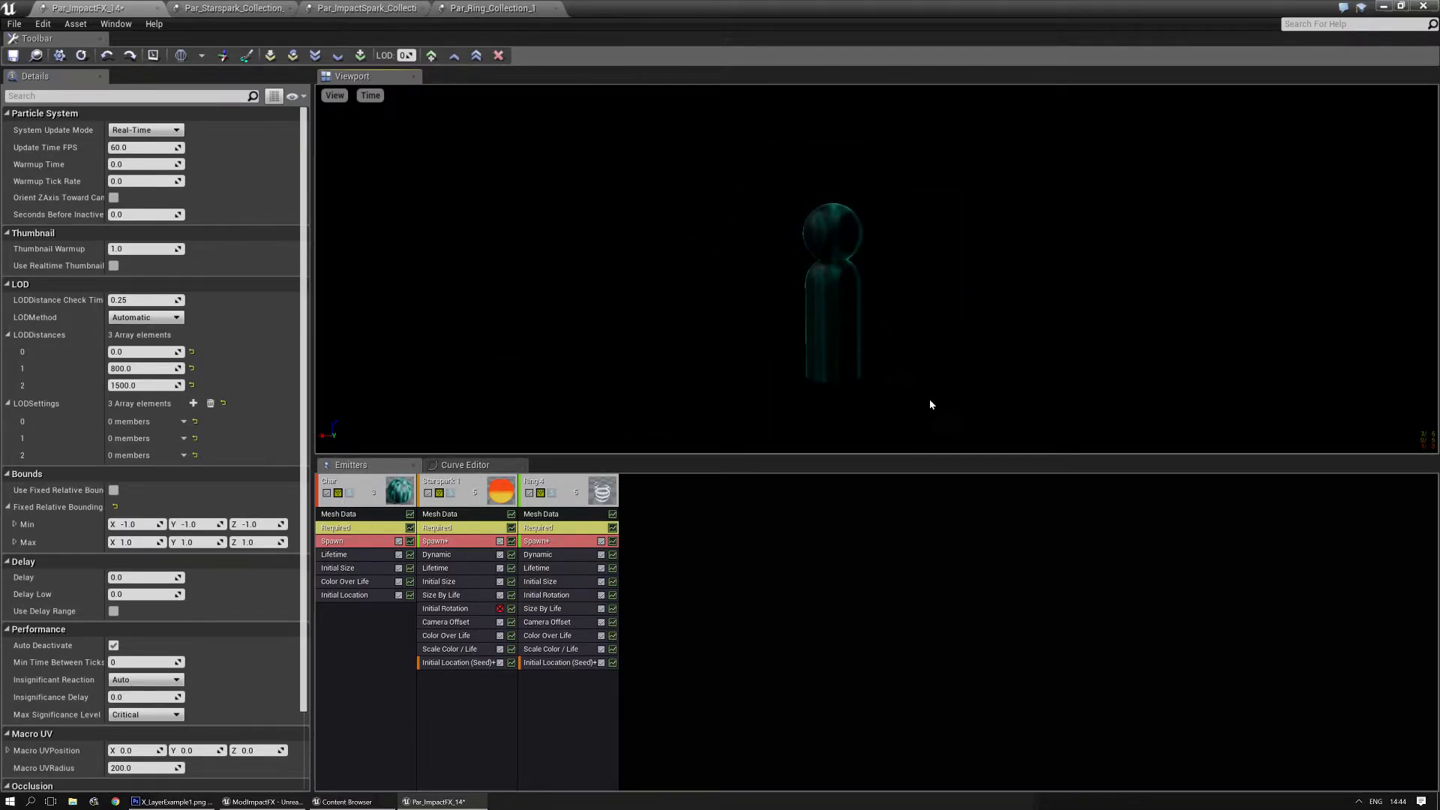
- Set the random seed of the shared Initial Location (Seed) module to 5
left_click(441, 662)
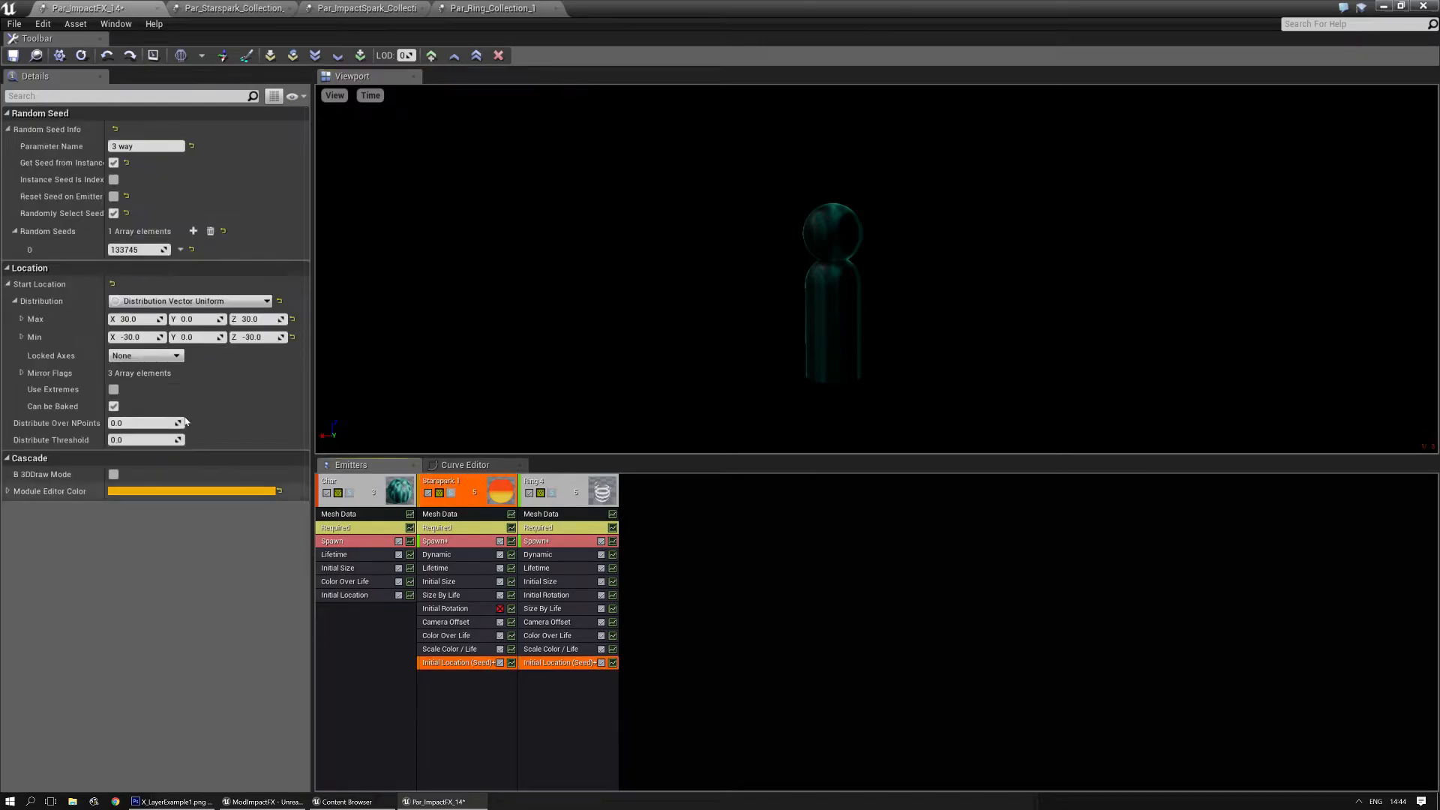
key("BackSpace")
key("BackSpace")
type("2")
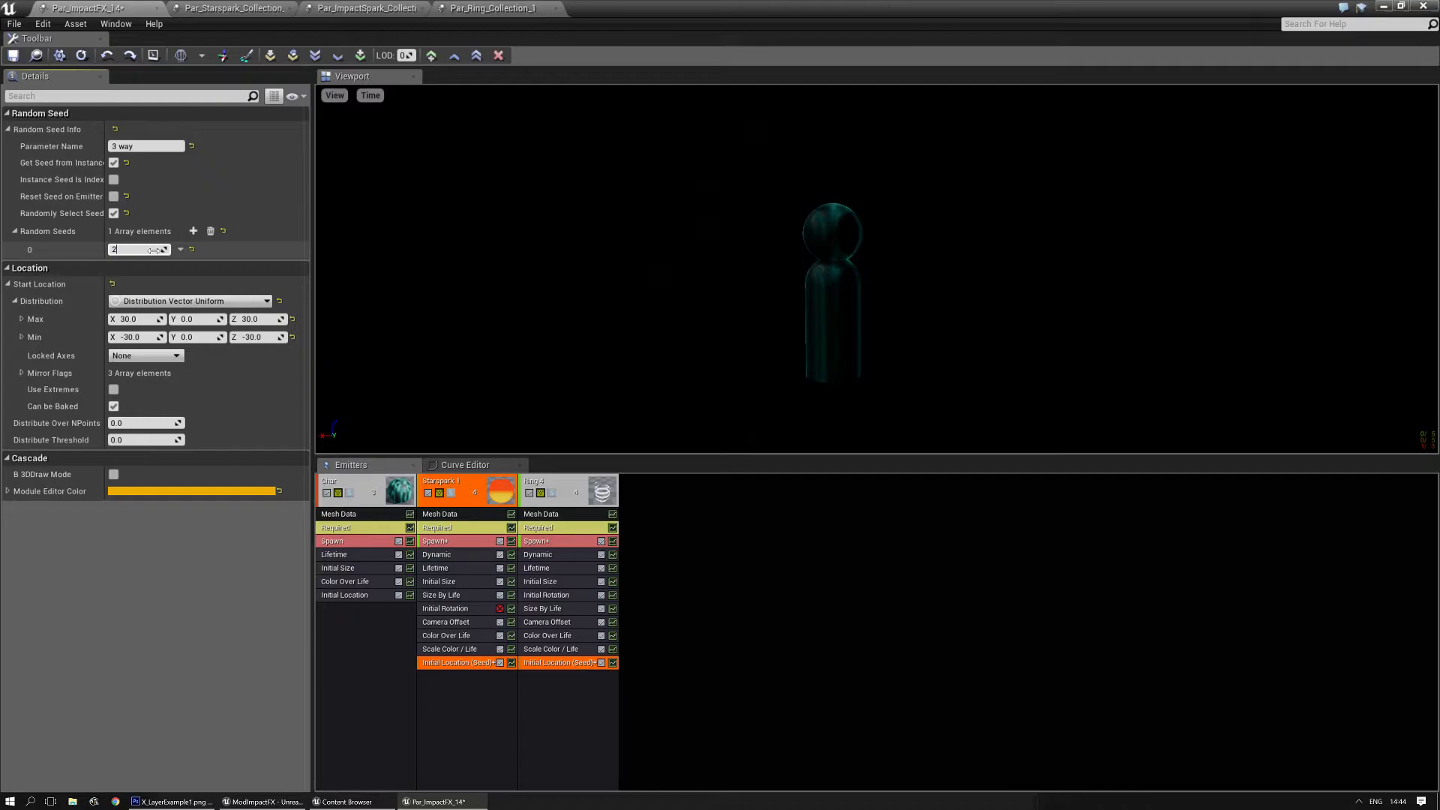
key("BackSpace")
type("6")
key("BackSpace")
type("5")
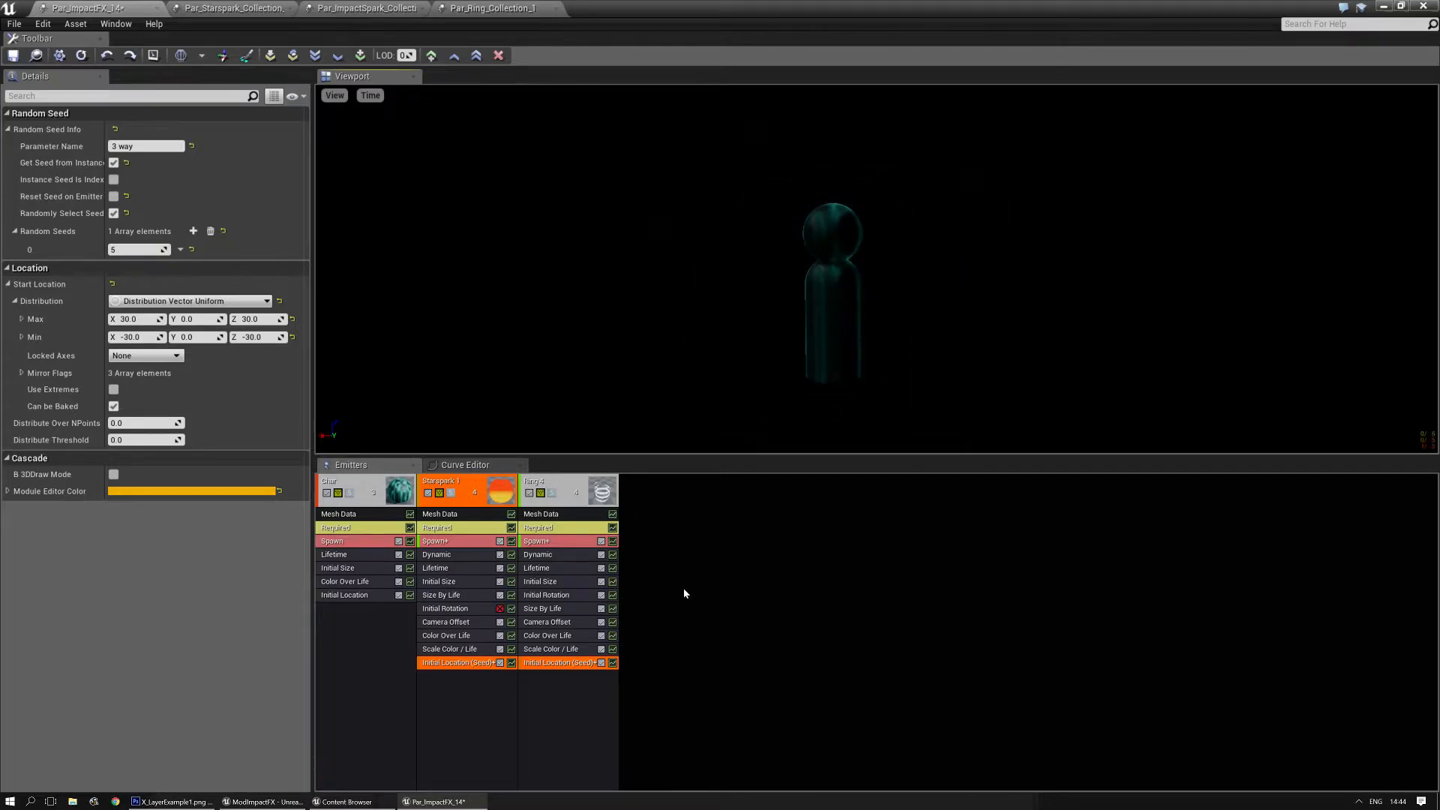
left_click(655, 593)
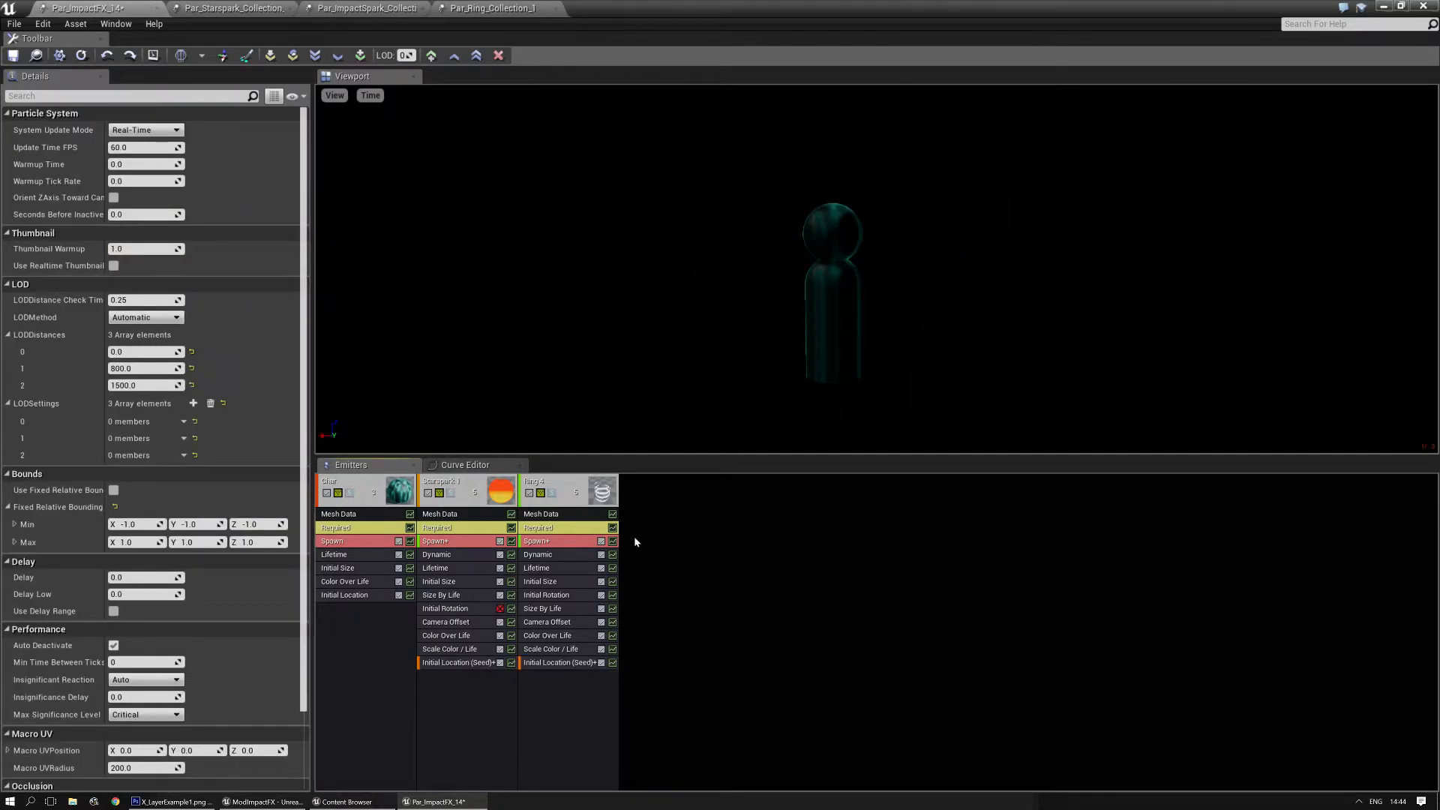
- Open the Par_Sparks_Collection_3 particle system from the ParticleSystems folder in the Content Browser
key("ctrl+b")
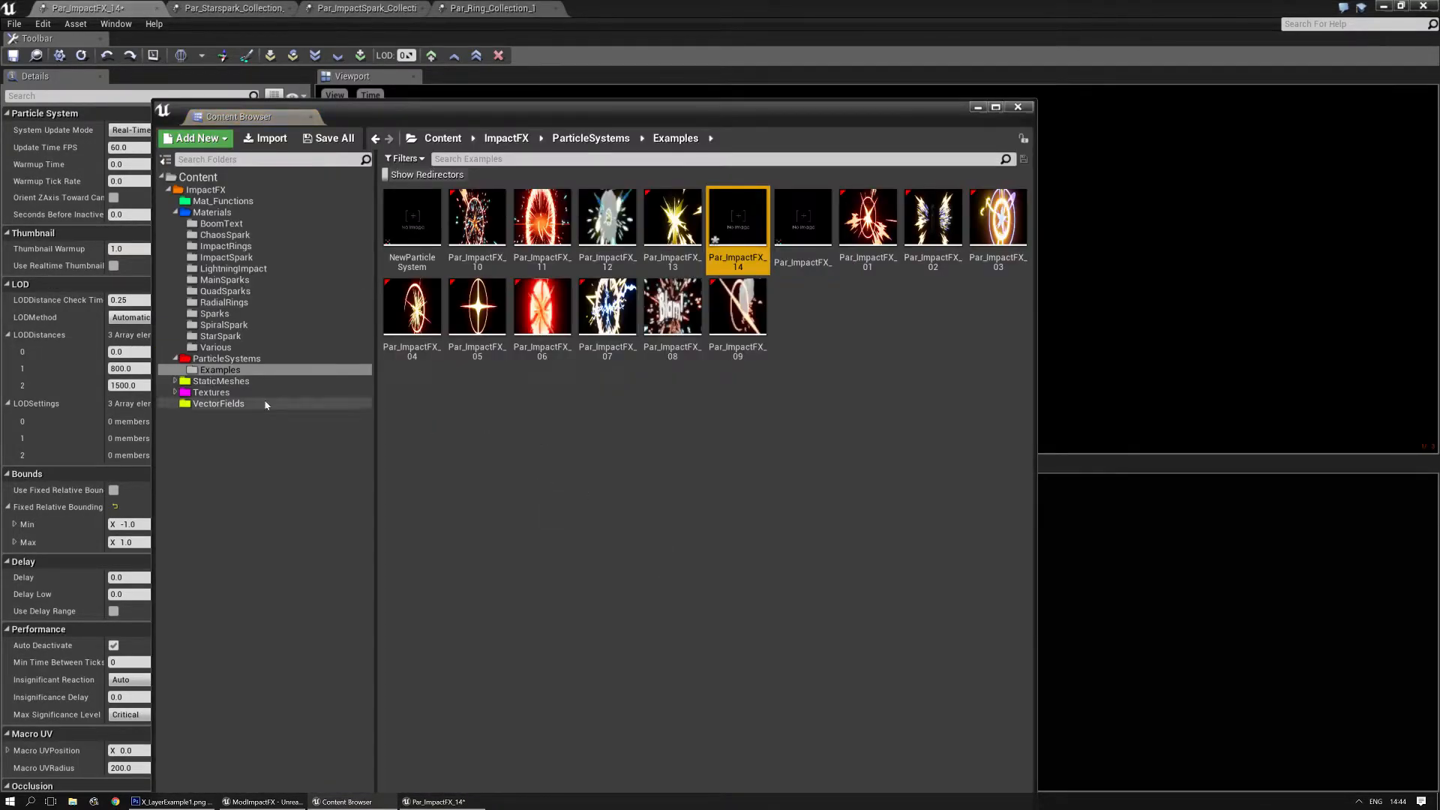
left_click(225, 358)
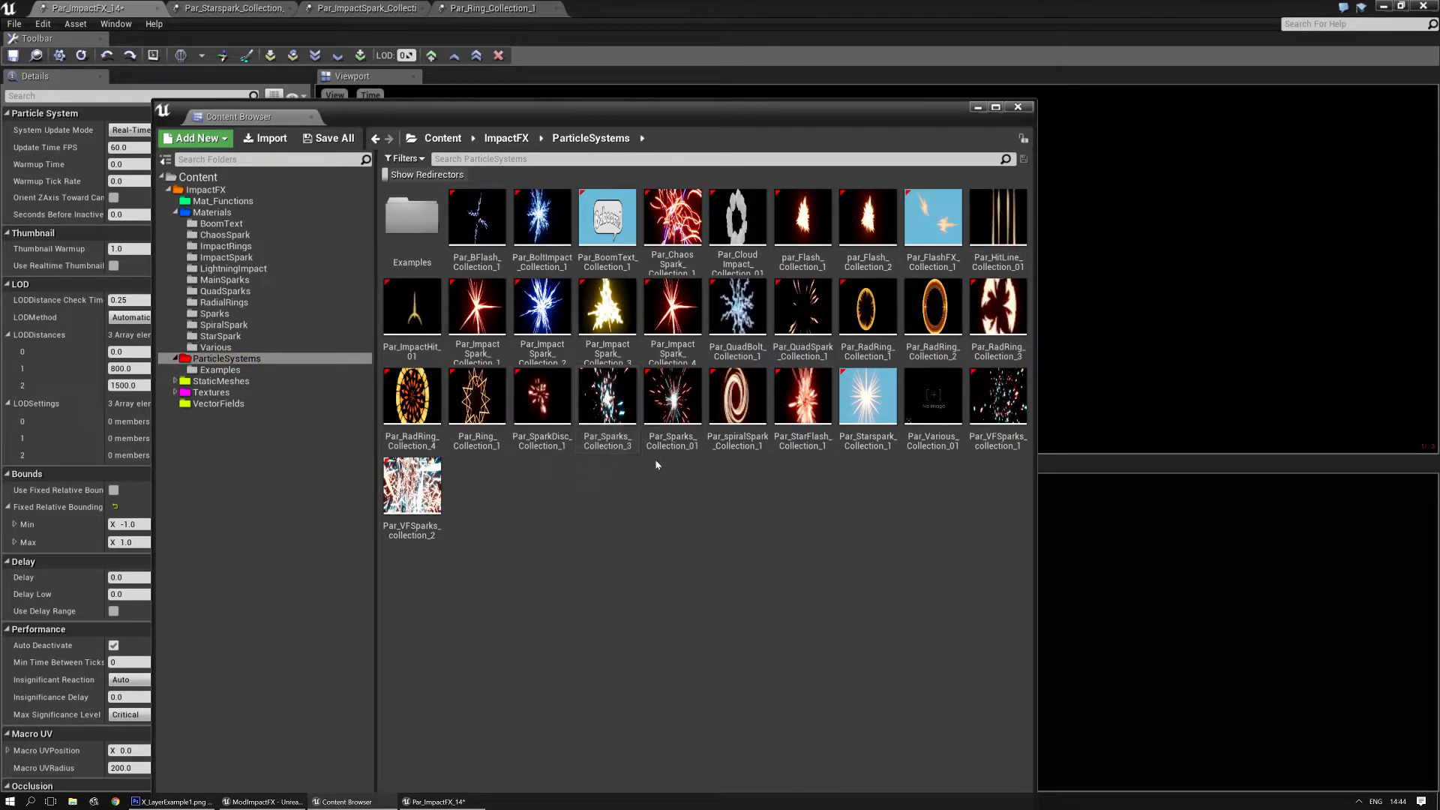
left_click(622, 414)
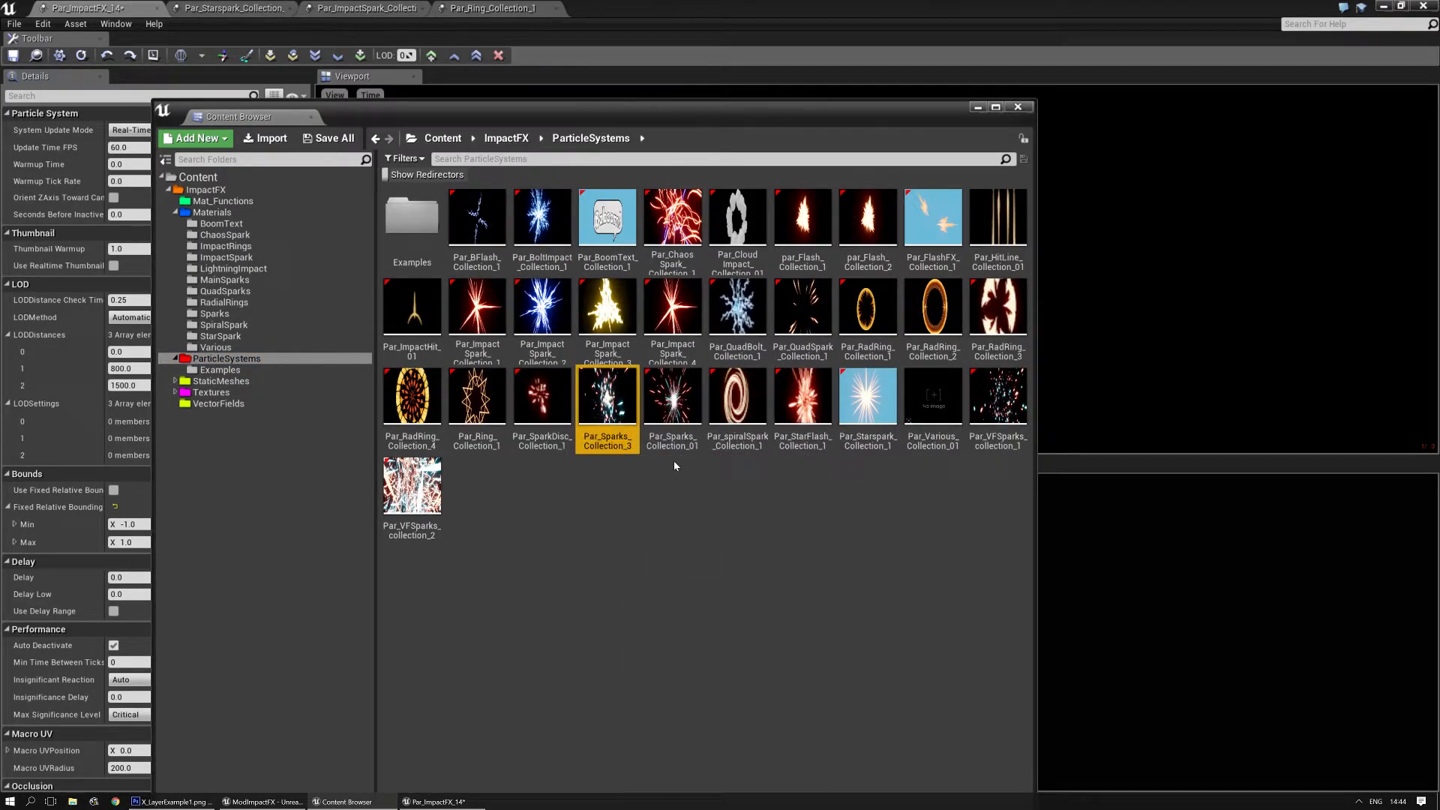
left_click(673, 427)
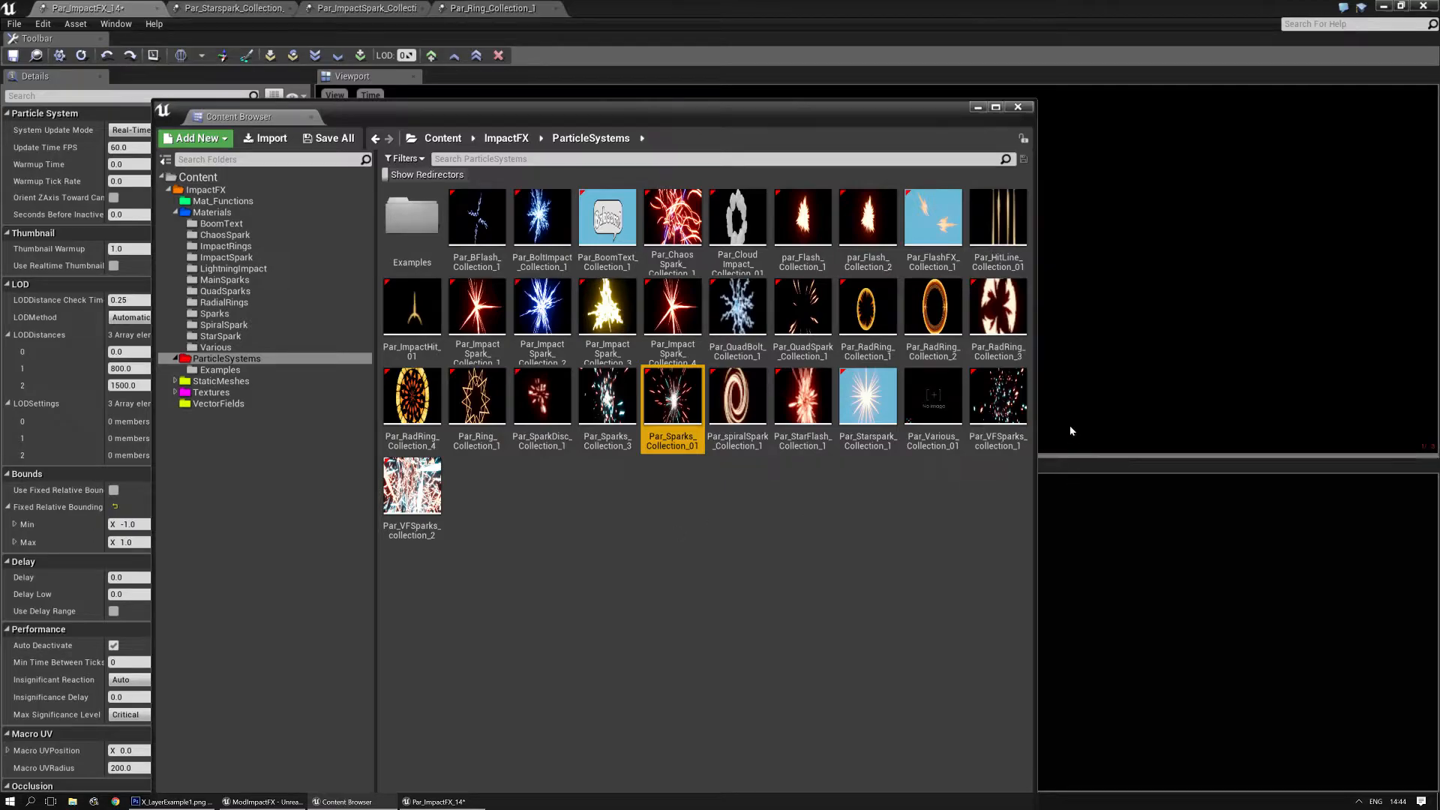
left_click(996, 406)
left_click(935, 509)
left_click(411, 510)
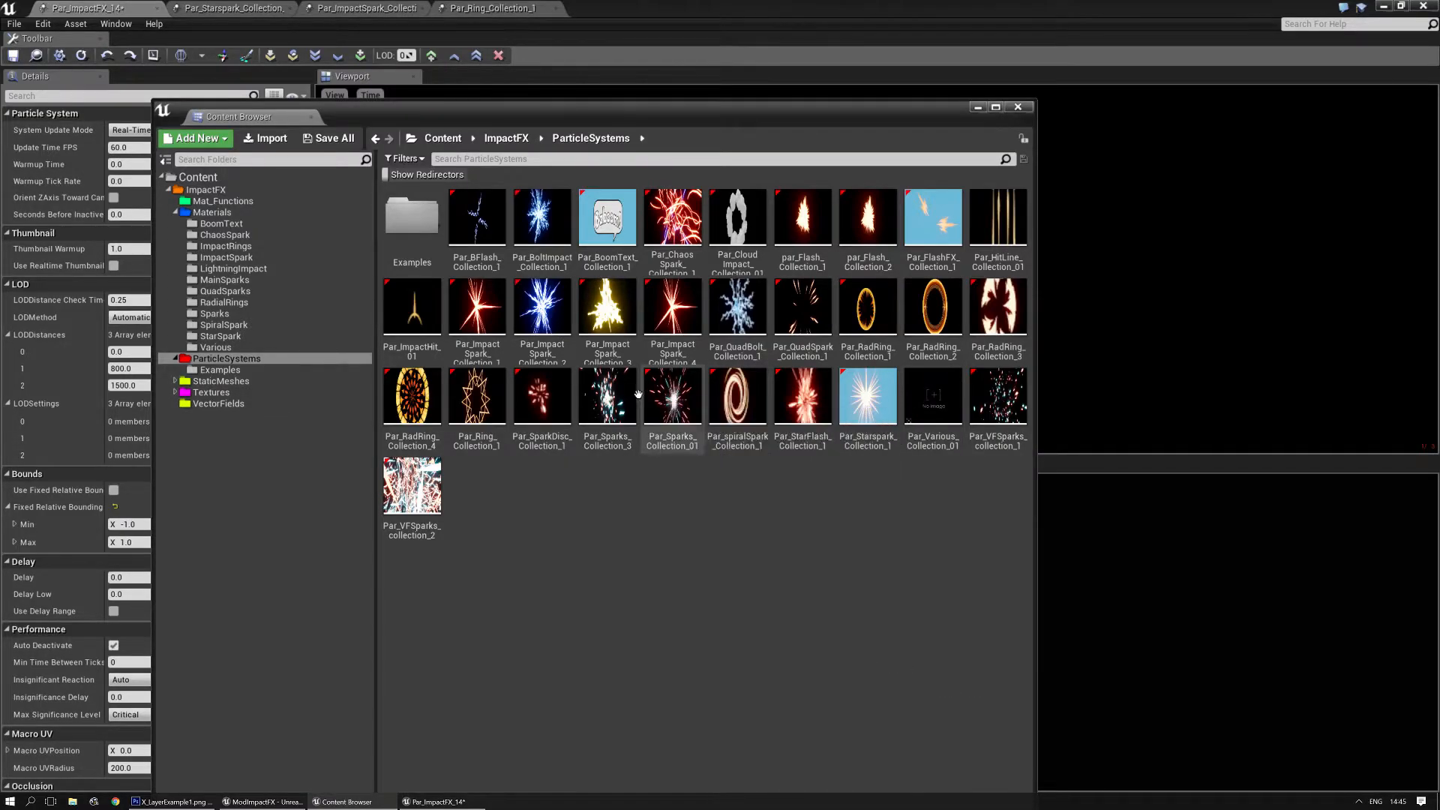
double_click(613, 394)
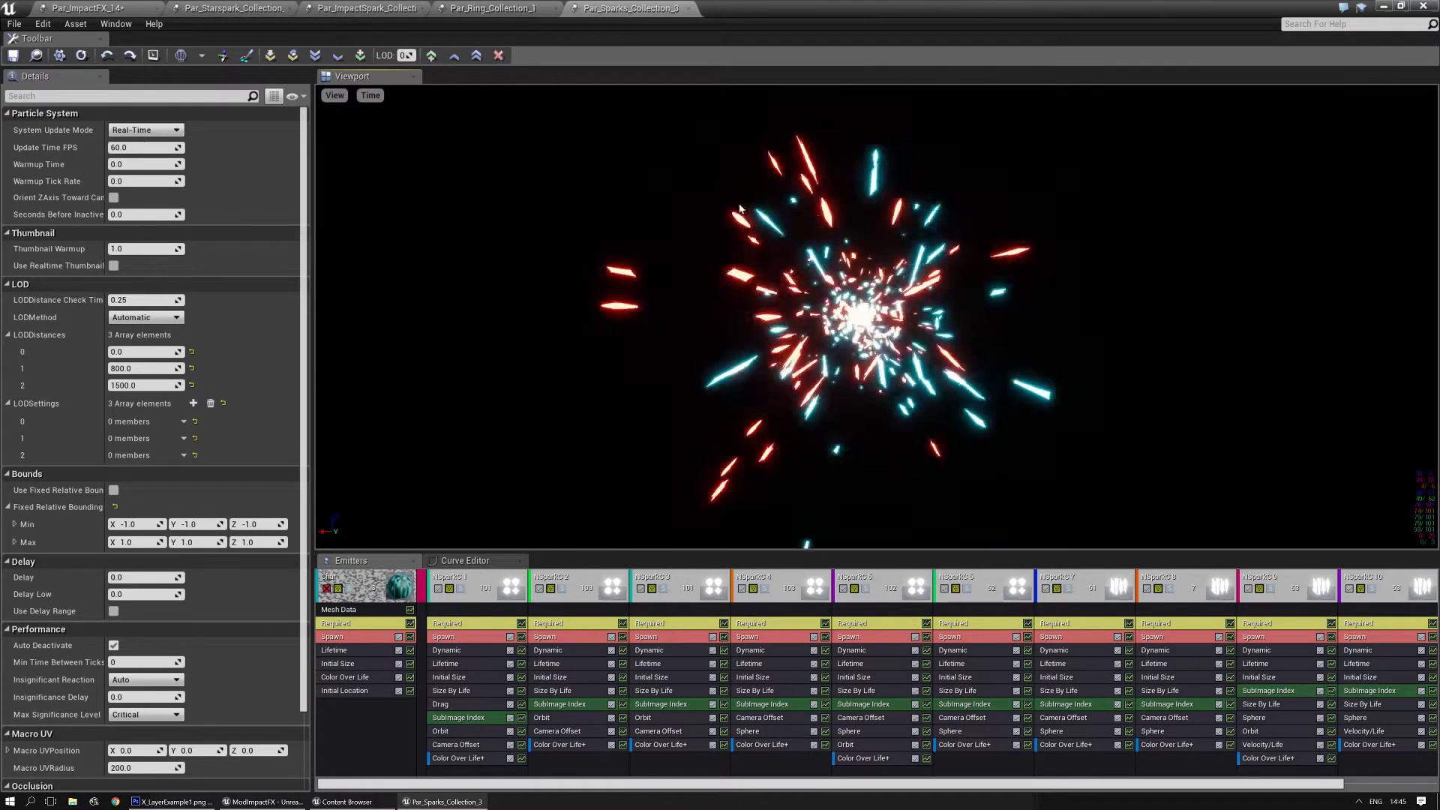
- Solo the emitters NSparkC 1 through NSparkC 6 one at a time to examine their spark bursts
left_click(462, 591)
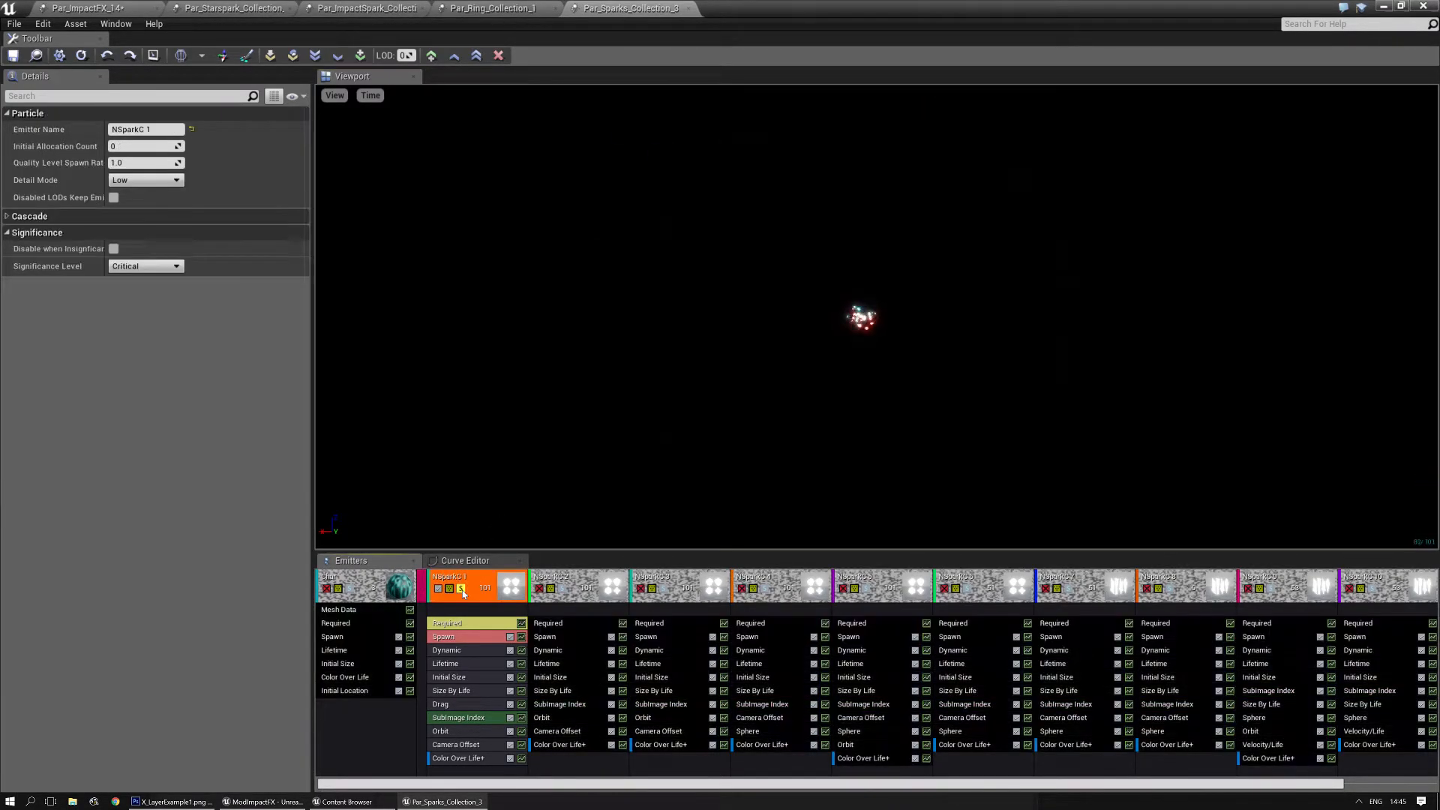
left_click(462, 591)
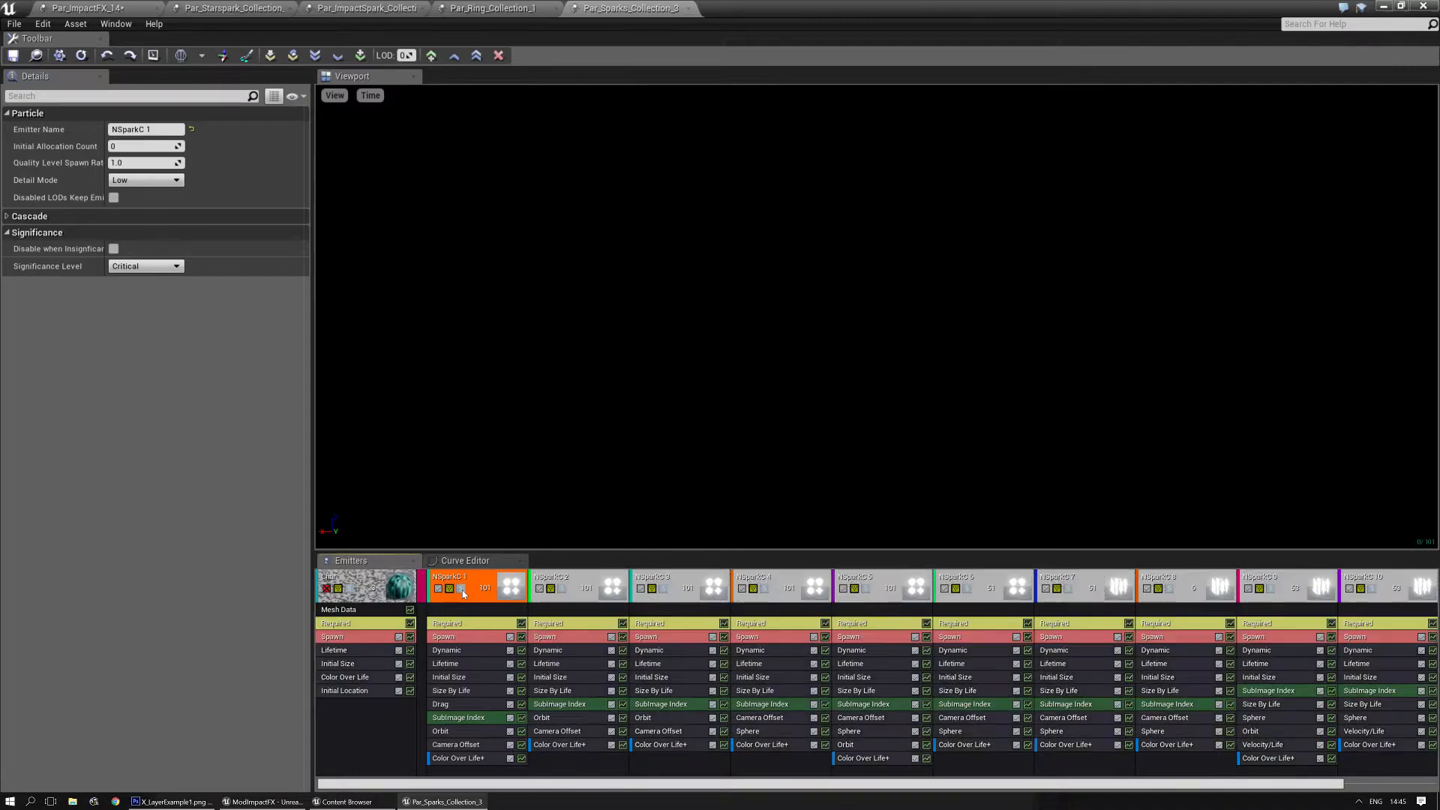
left_click(564, 589)
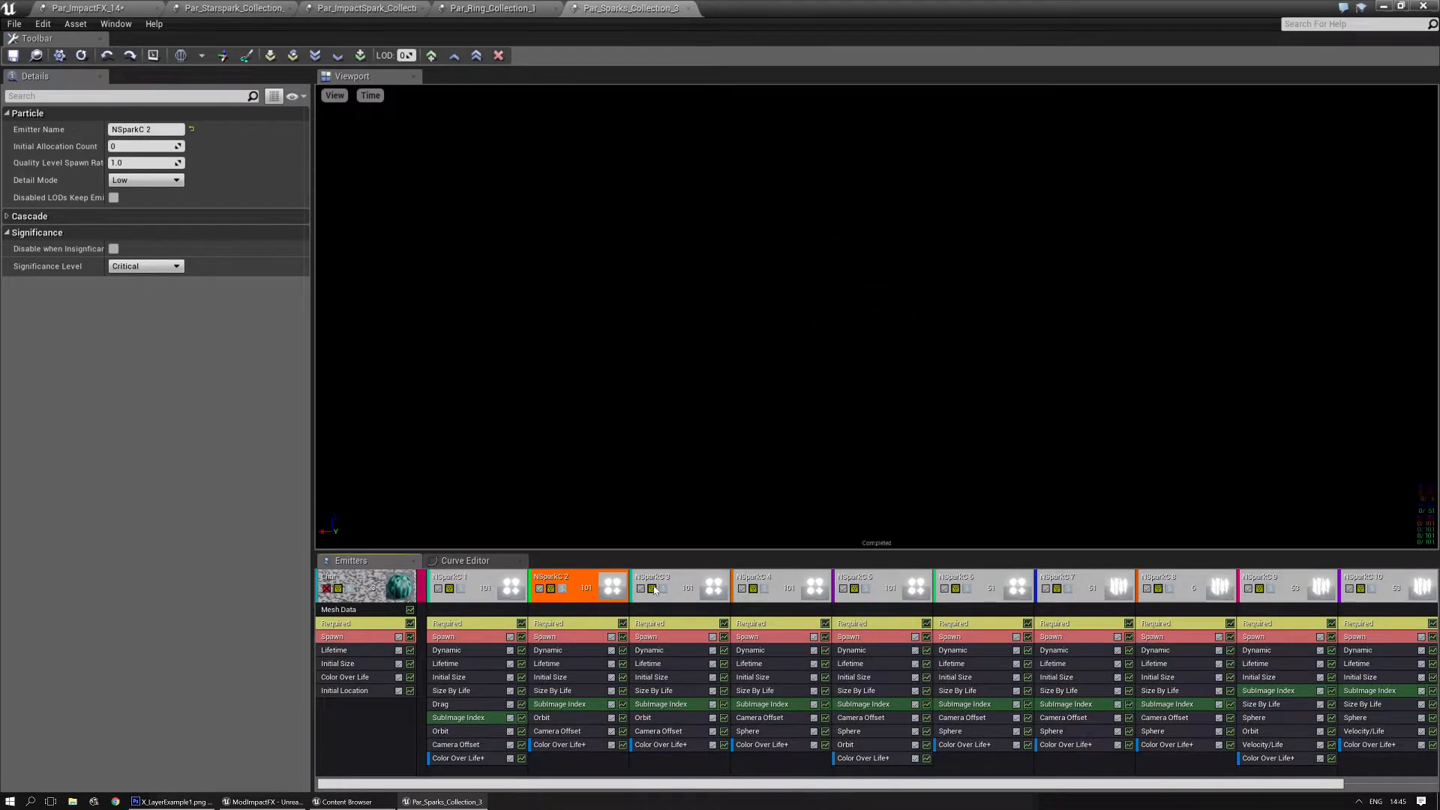
left_click(665, 589)
left_click(665, 588)
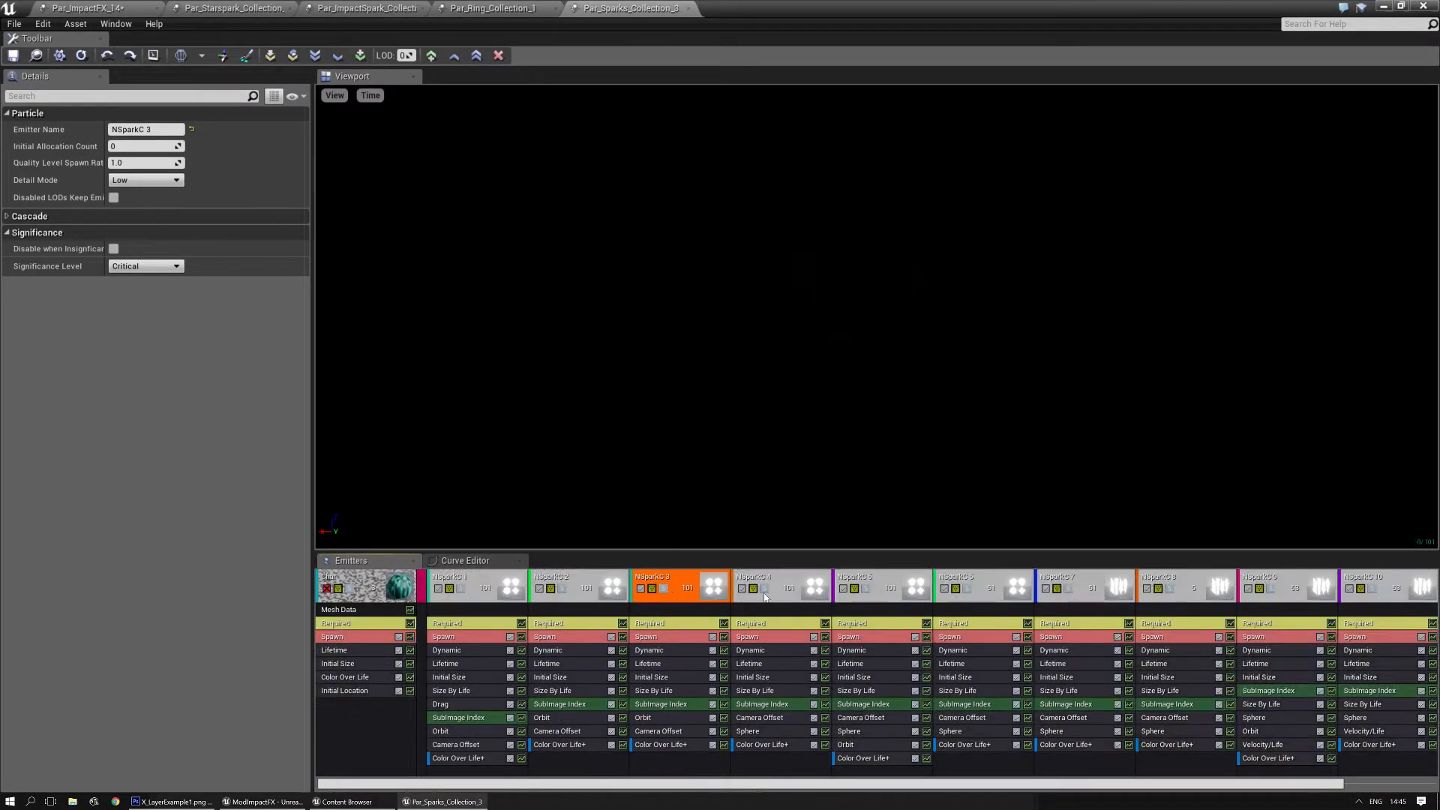
left_click(765, 589)
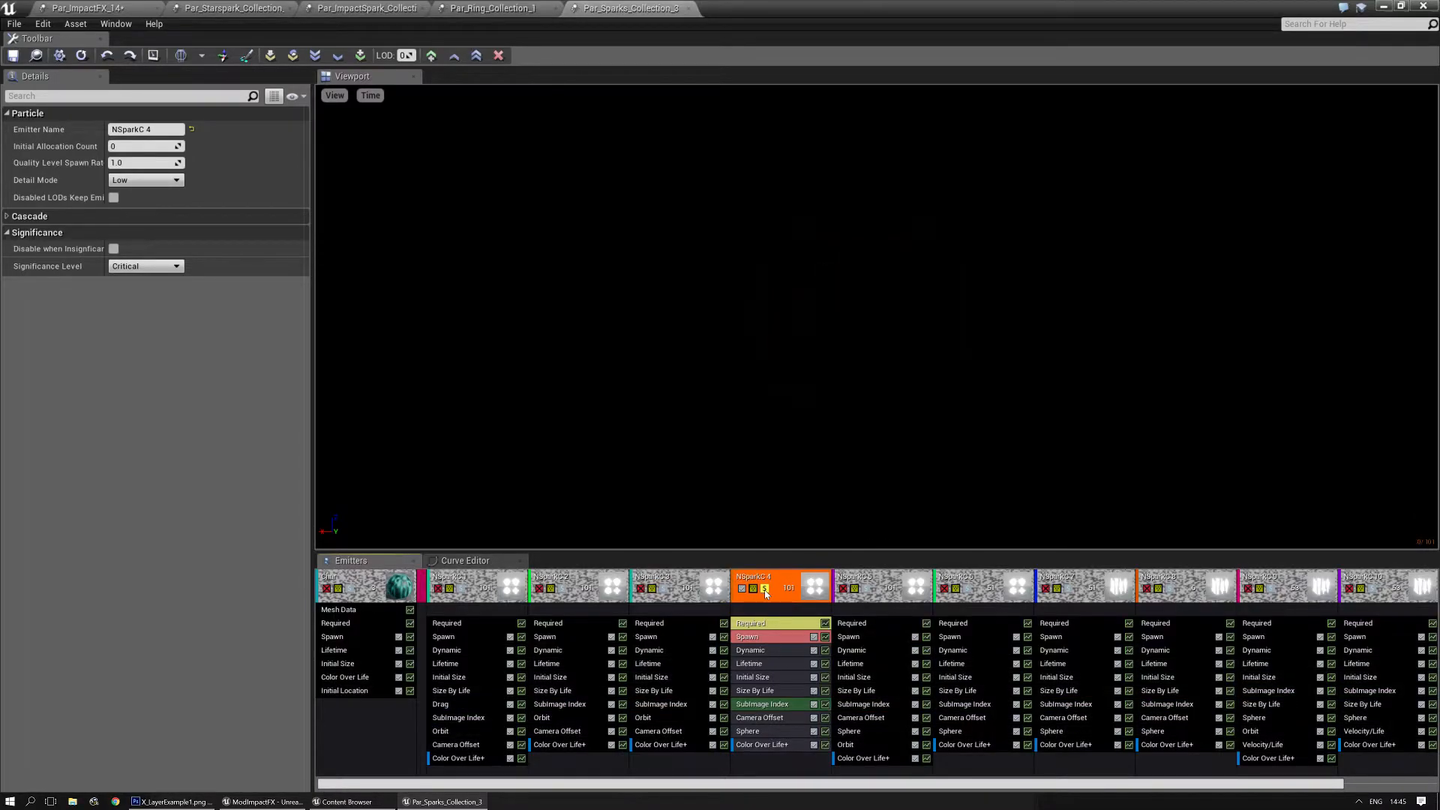
left_click(765, 589)
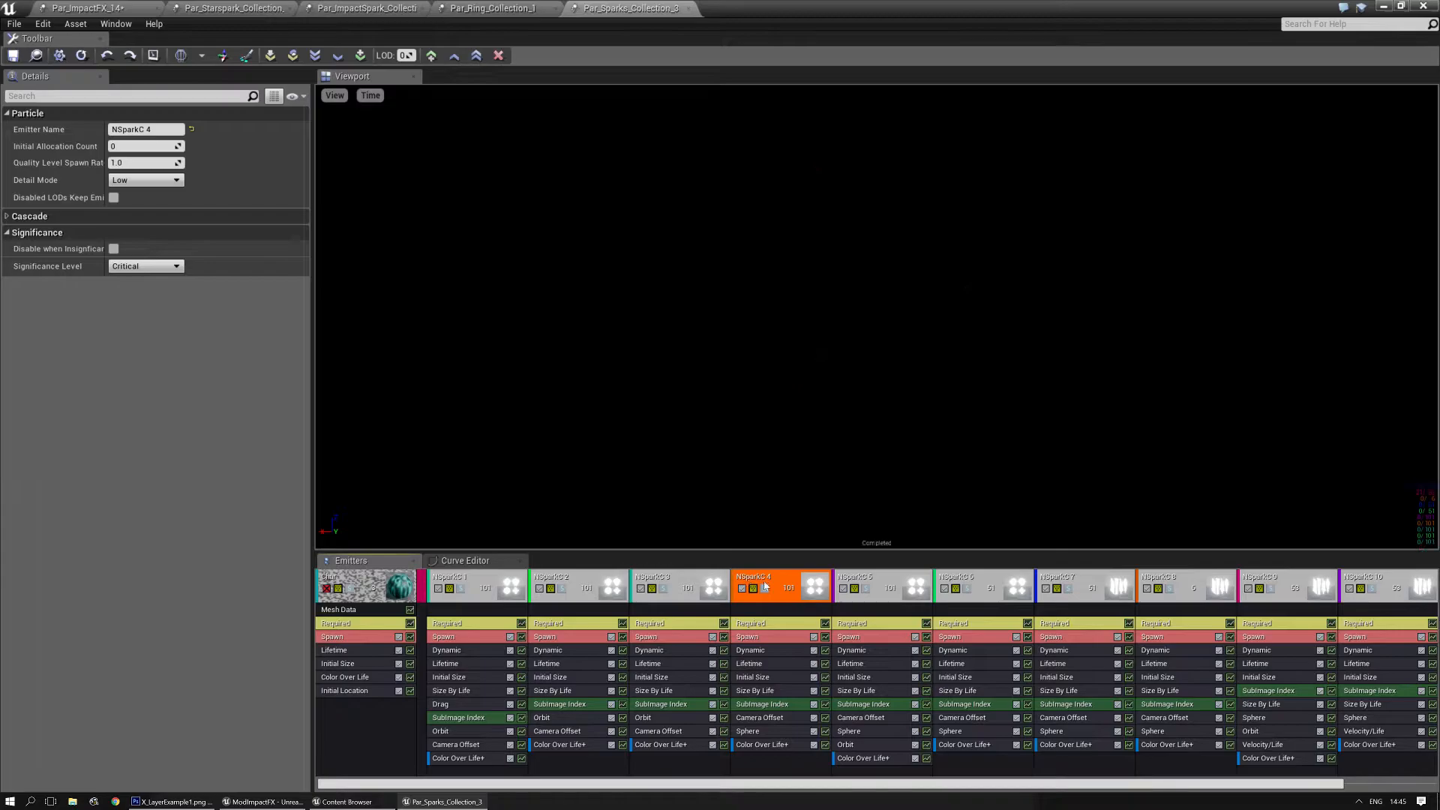
left_click(872, 589)
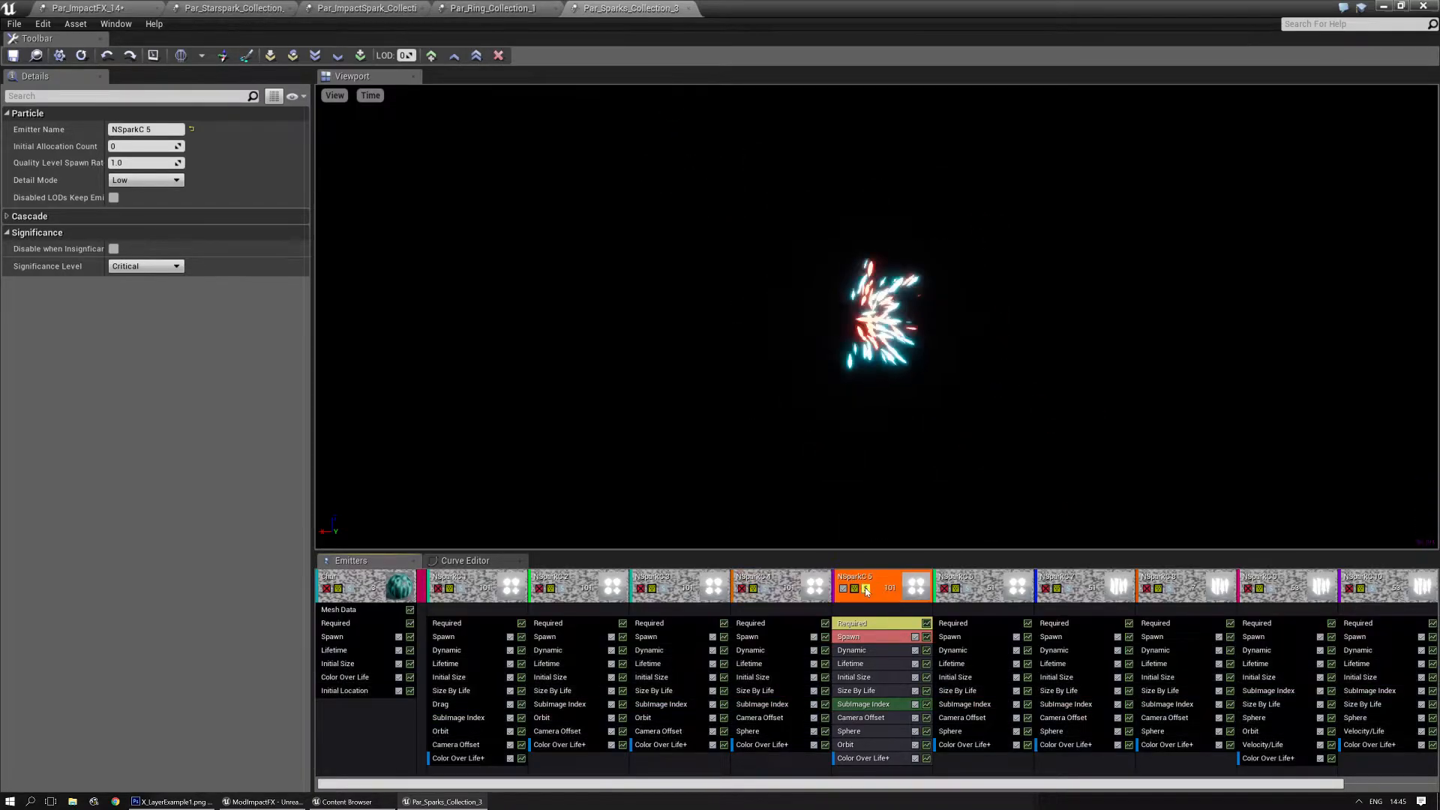
left_click(967, 589)
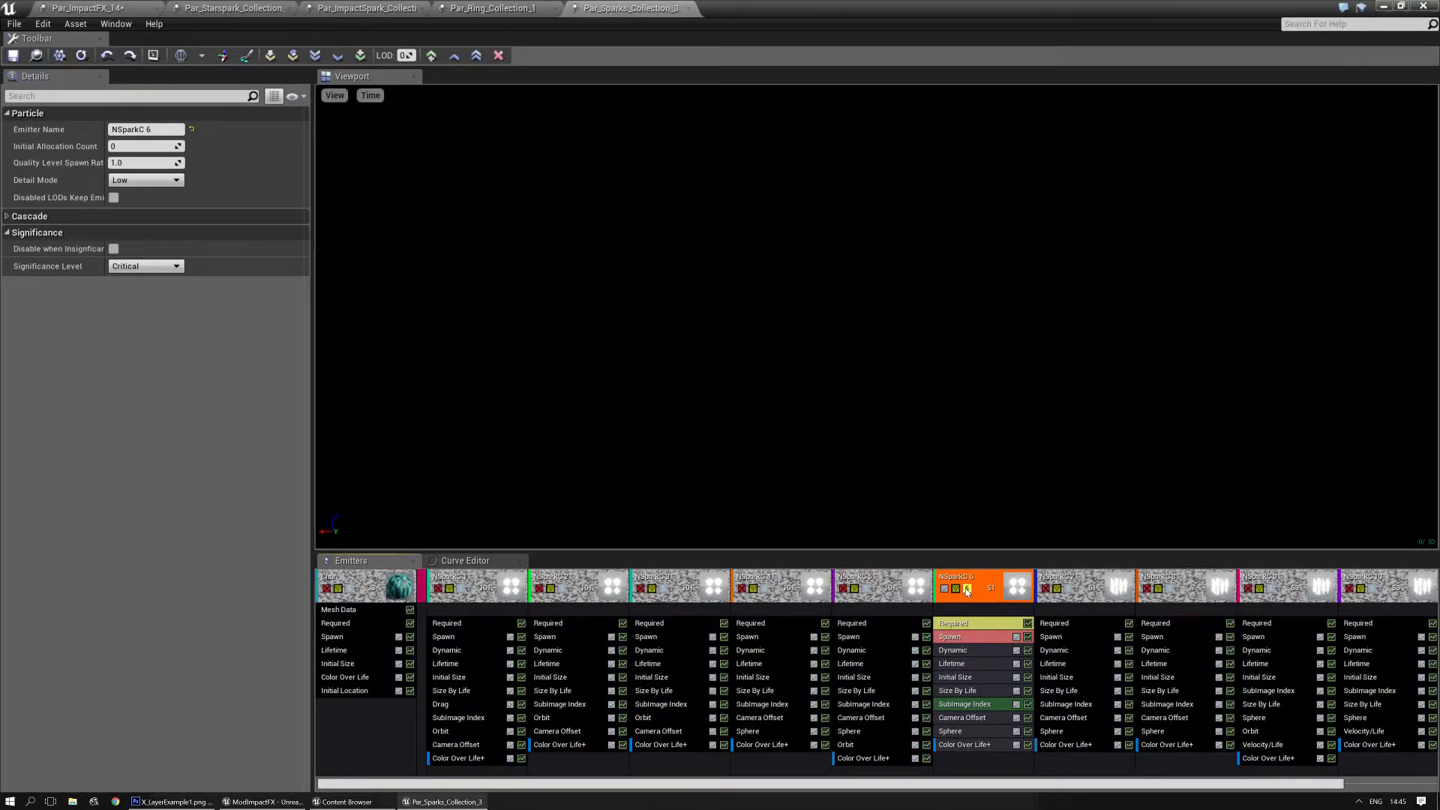
left_click(967, 591)
- Solo the emitters NSparkC 7 through NSparkC 10 one at a time to compare their spark shapes and motion
left_click_drag(949, 784, 1042, 784)
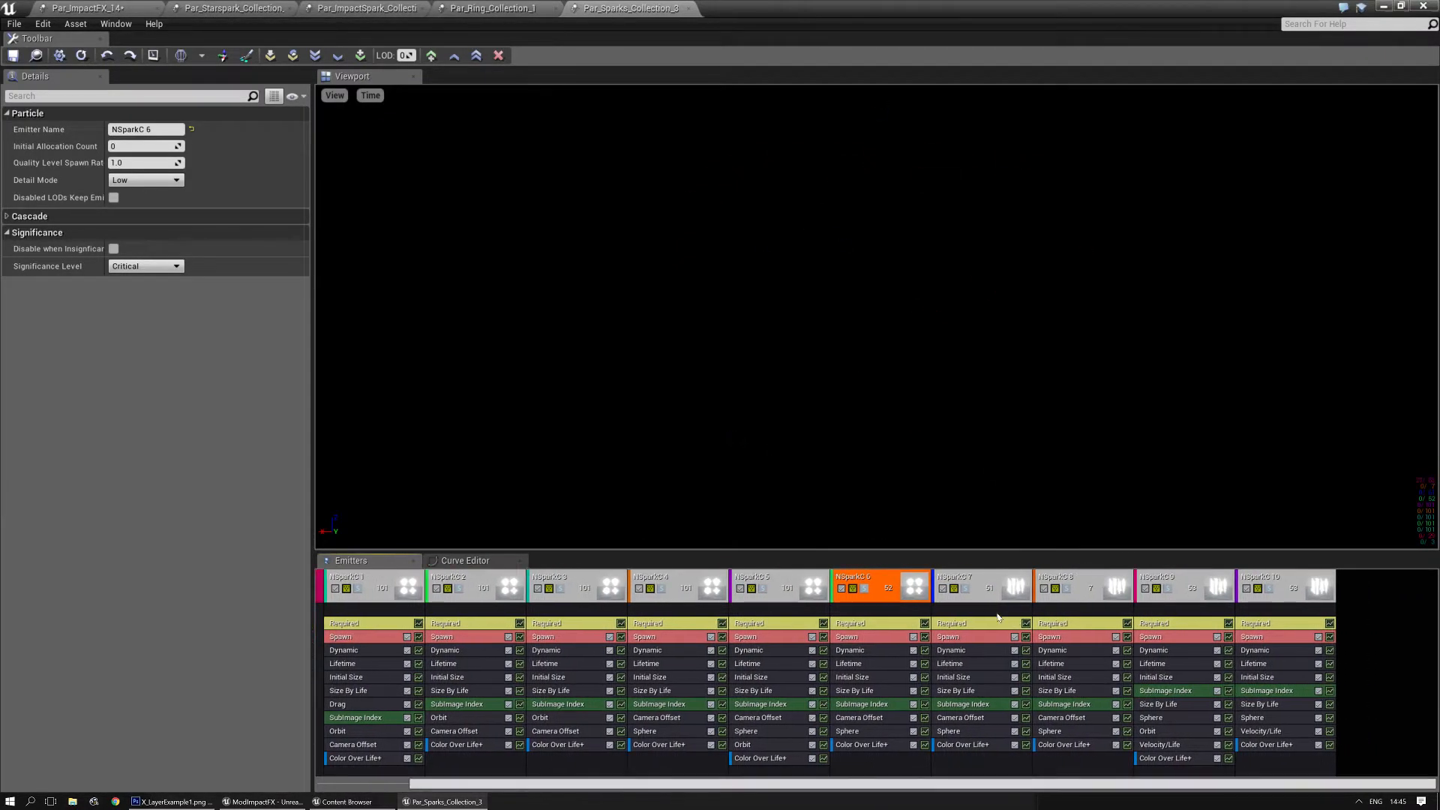
left_click(967, 591)
left_click(968, 591)
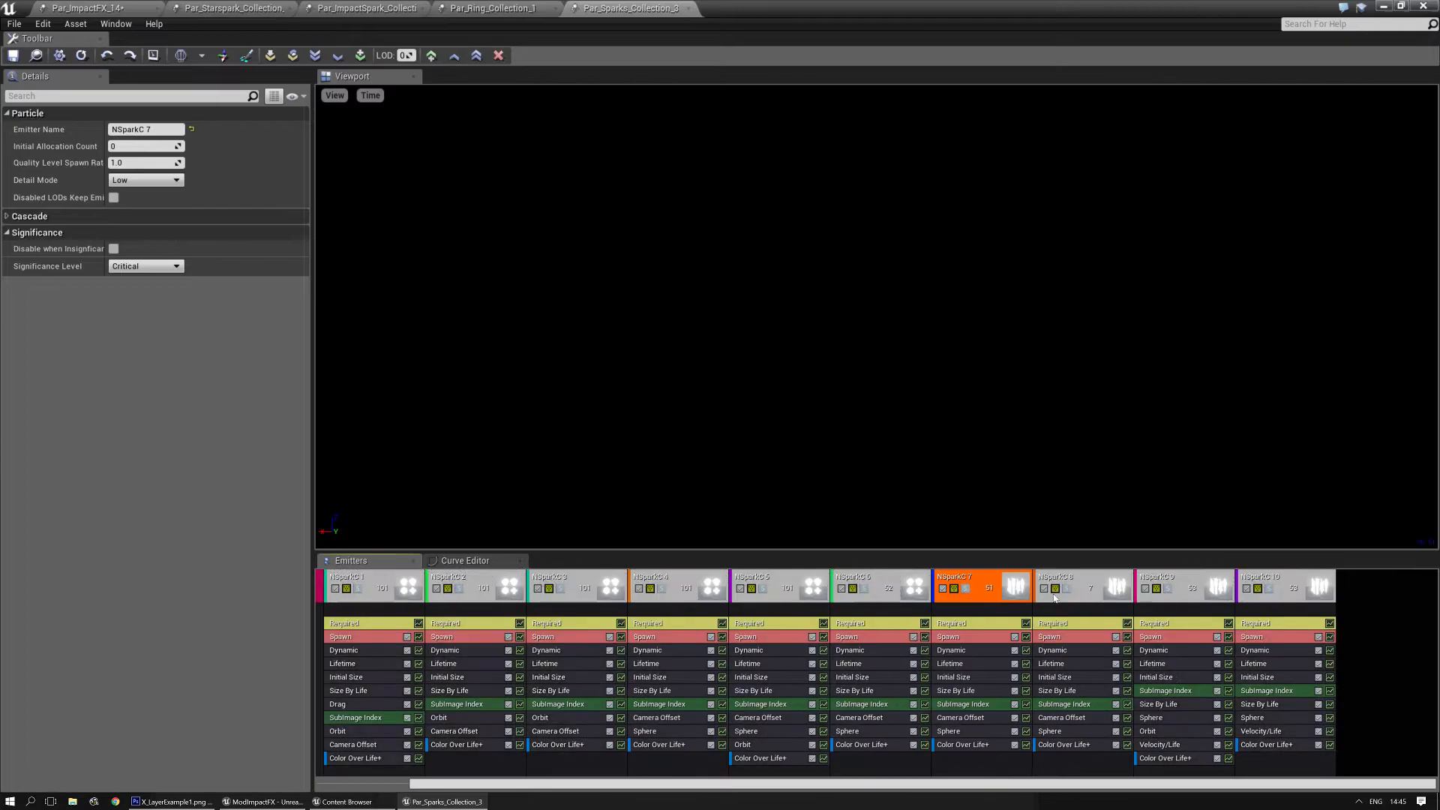
left_click(1067, 592)
left_click(1067, 592)
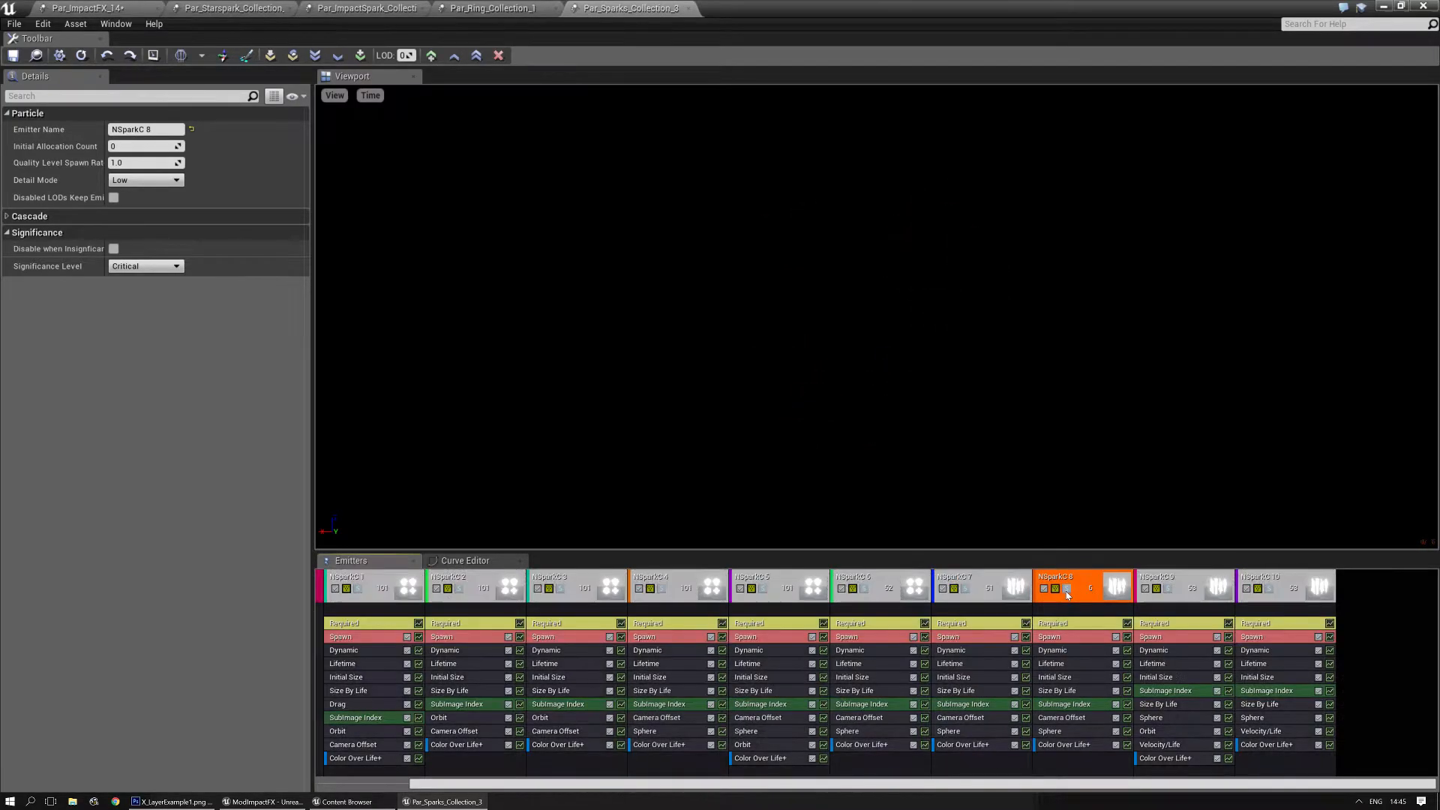
left_click(1170, 589)
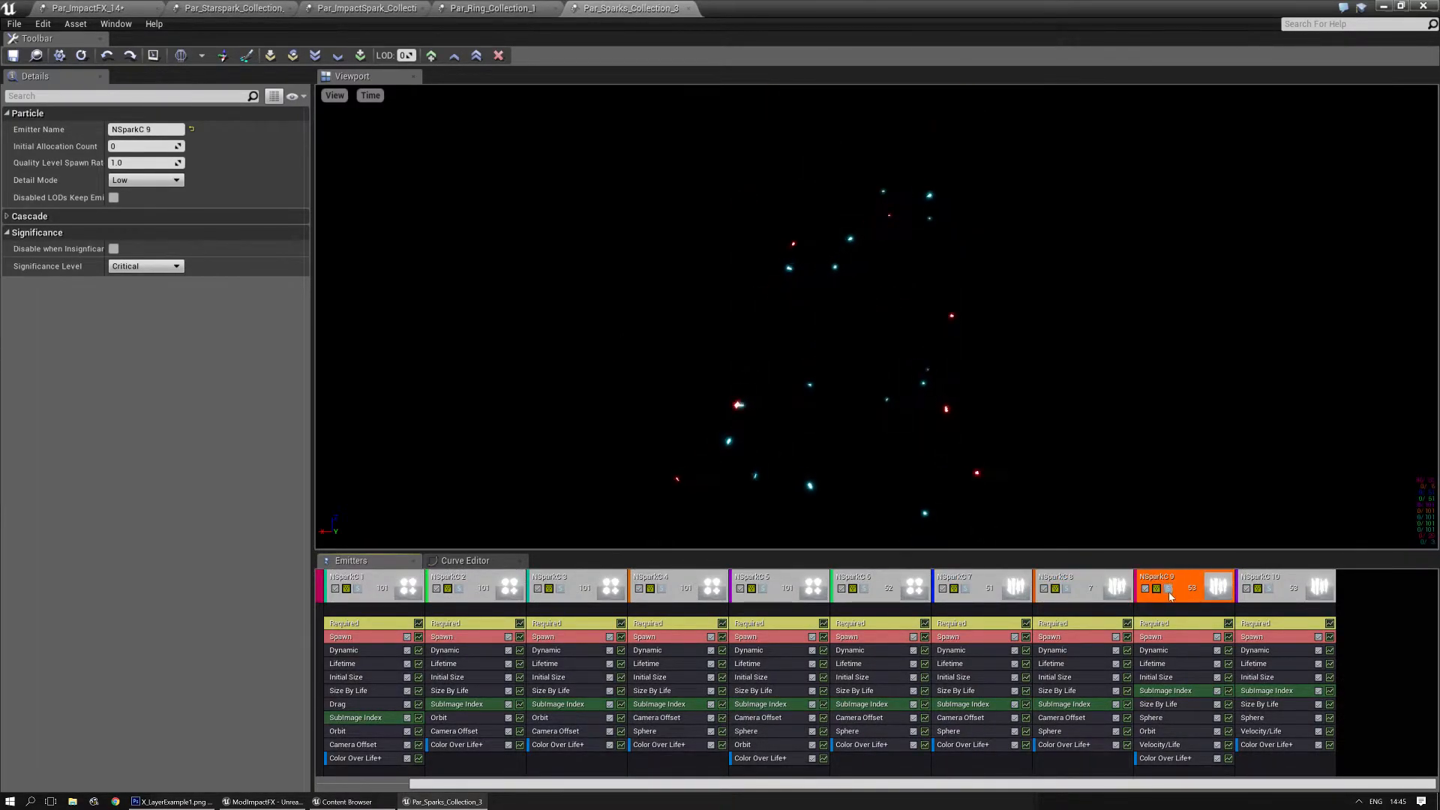
left_click(1167, 589)
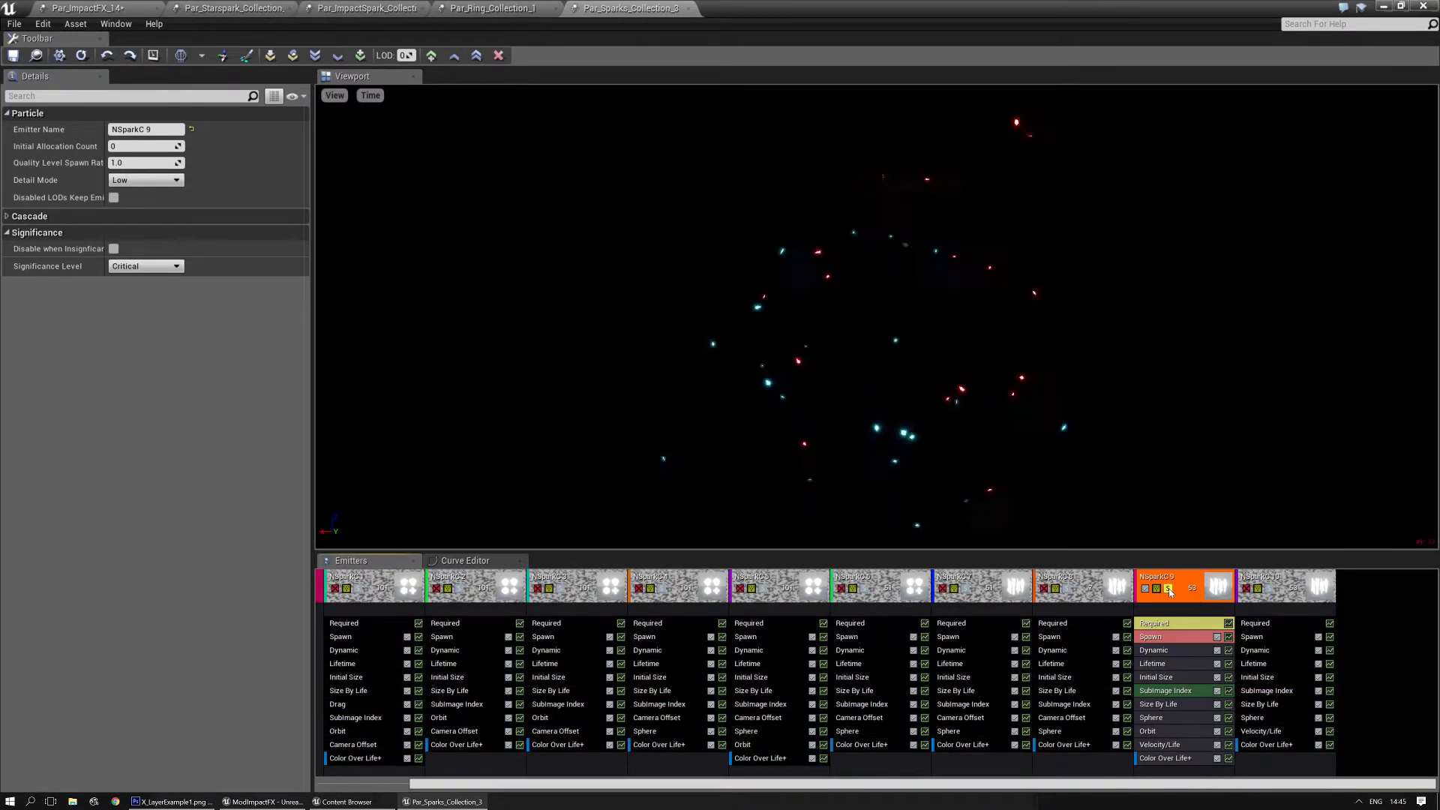
left_click(1168, 588)
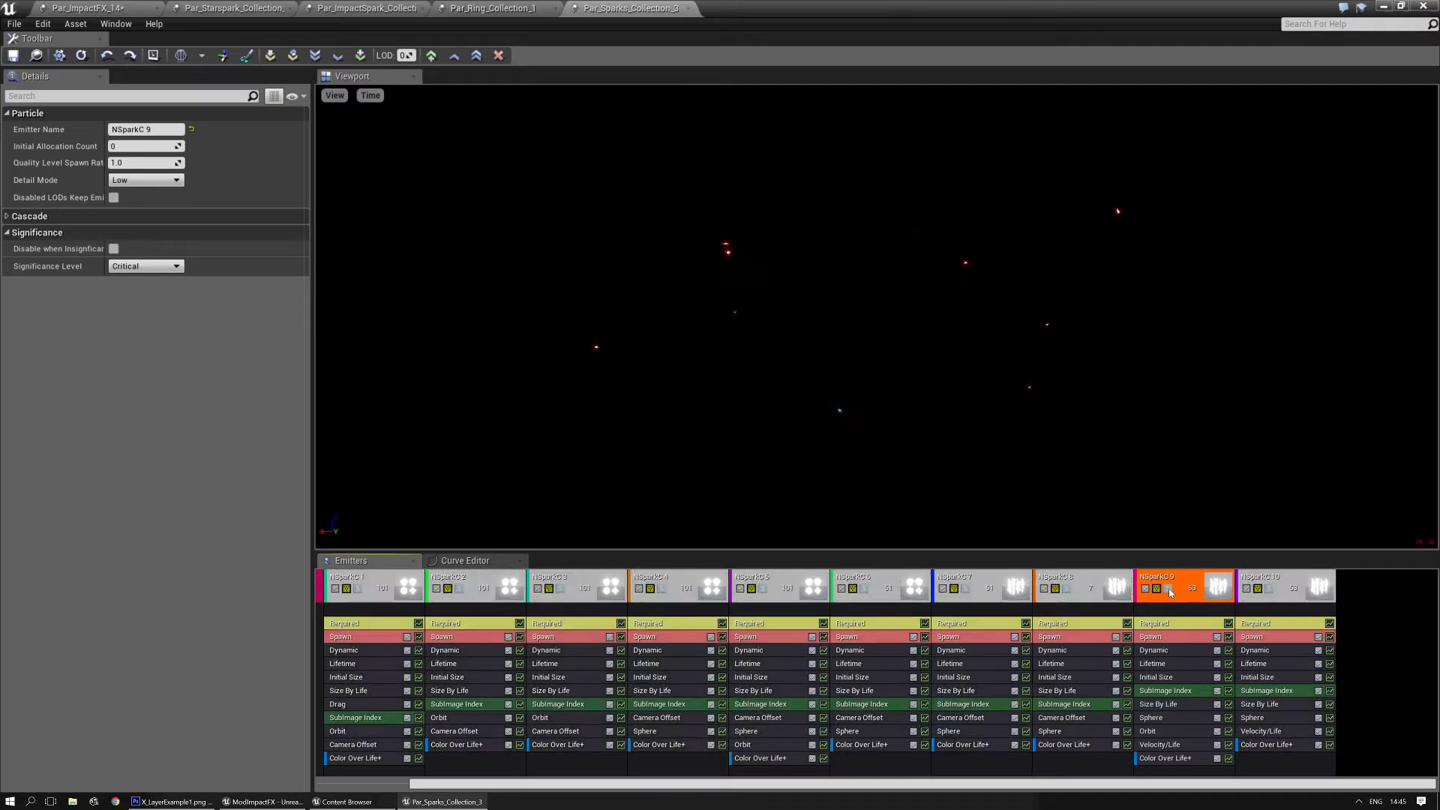
left_click(1270, 588)
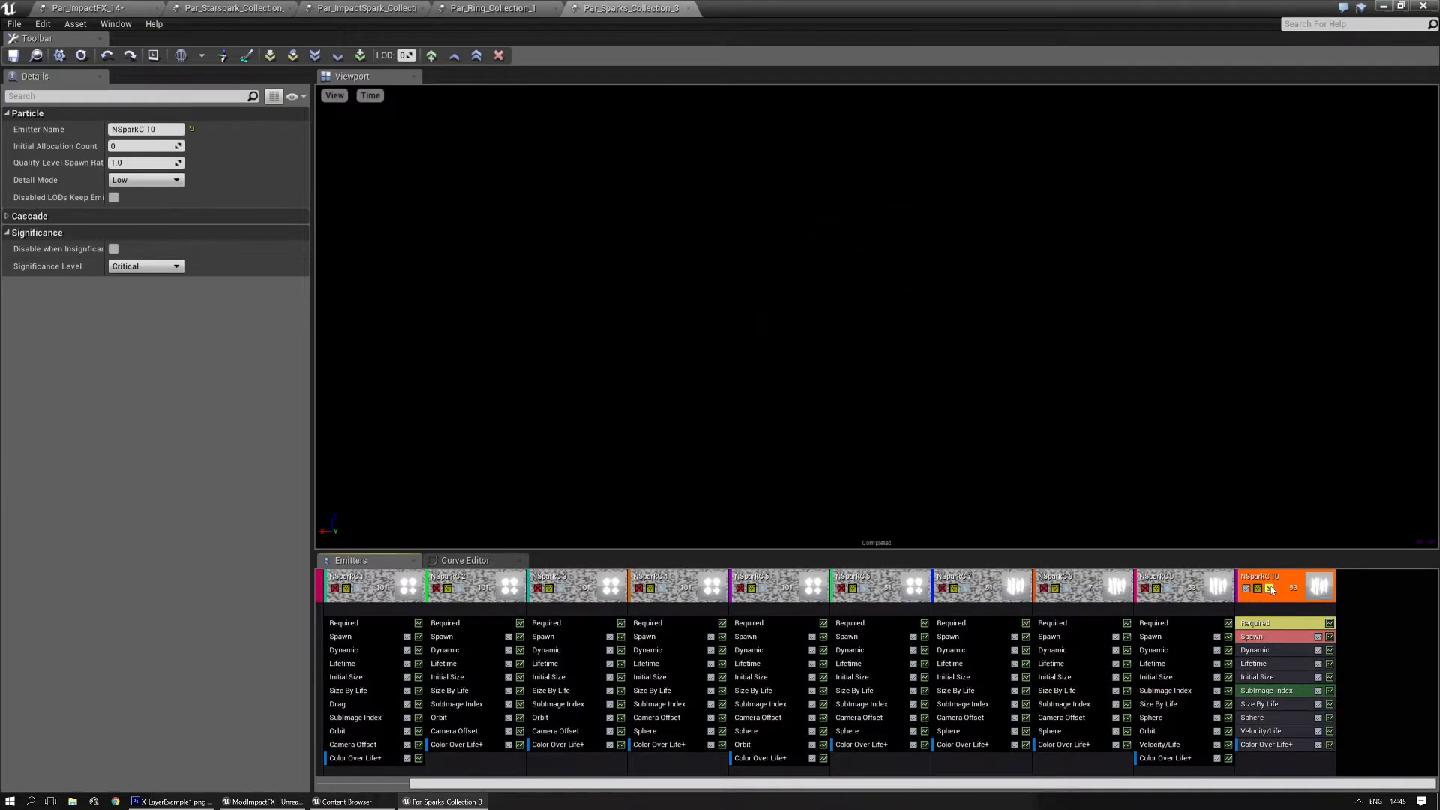
left_click(1270, 588)
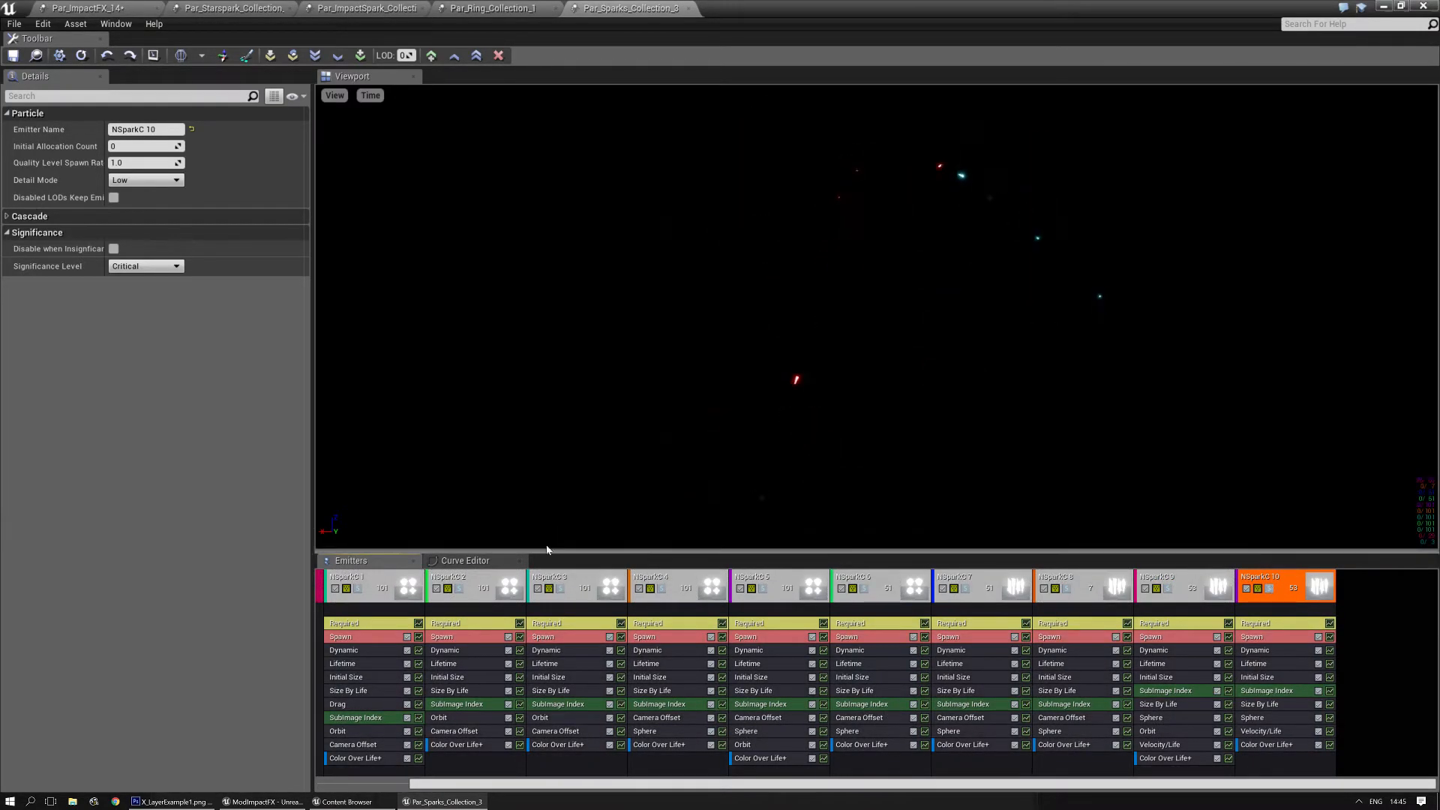
- Export the NSparkC 6 emitter into Par_ImpactFX_14, selected as target in the Content Browser, and preview the emitter soloed
left_click(862, 589)
left_click(82, 56)
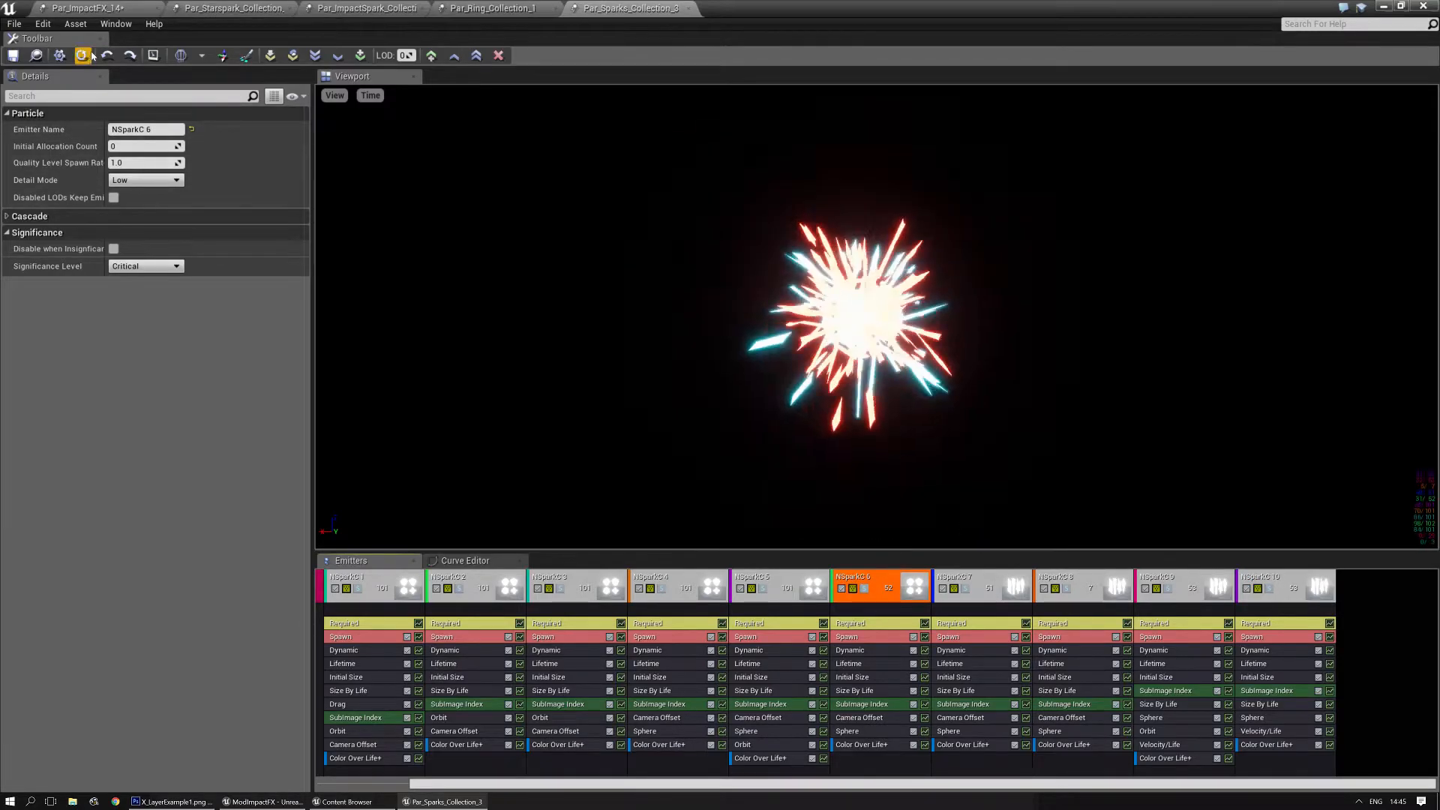
left_click(85, 11)
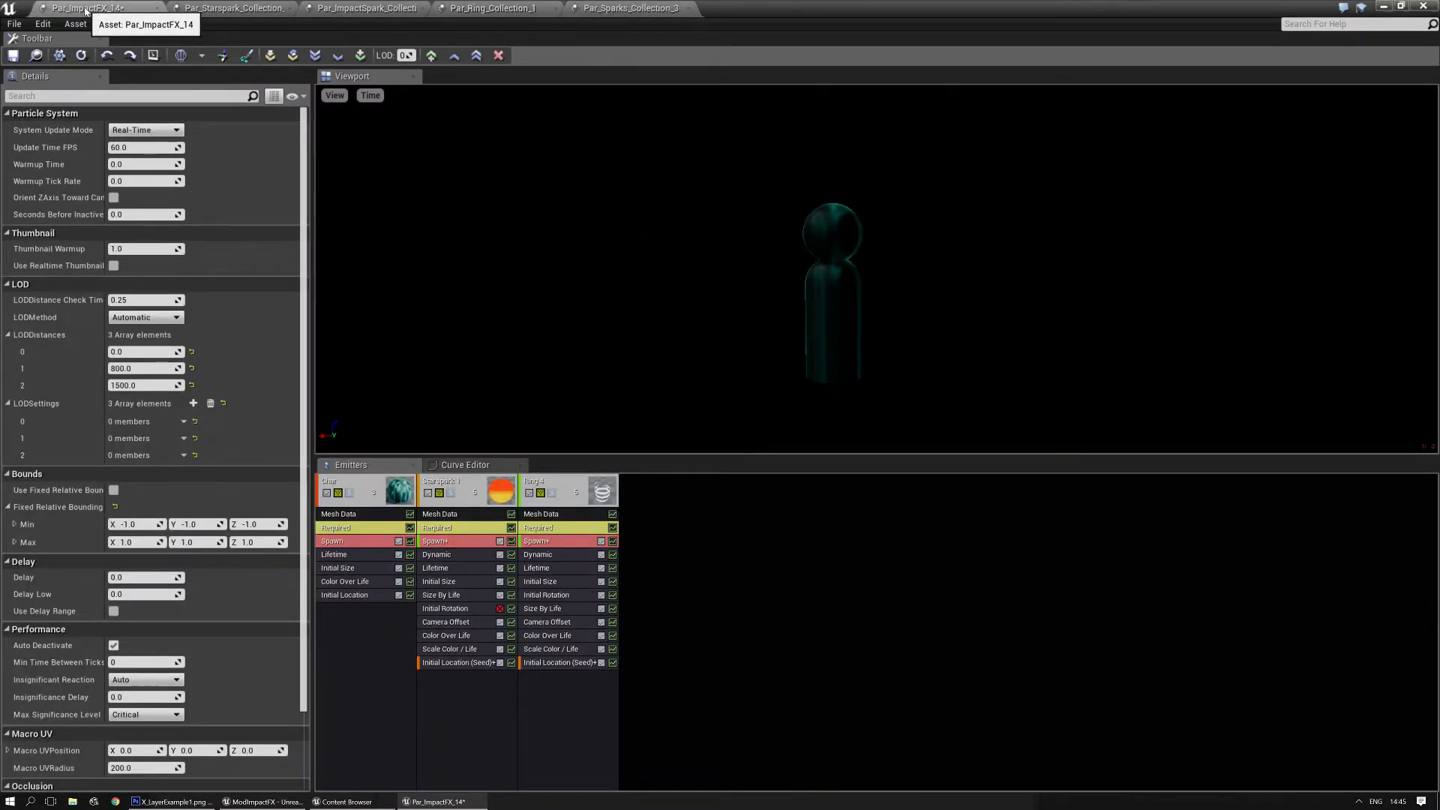
left_click(35, 55)
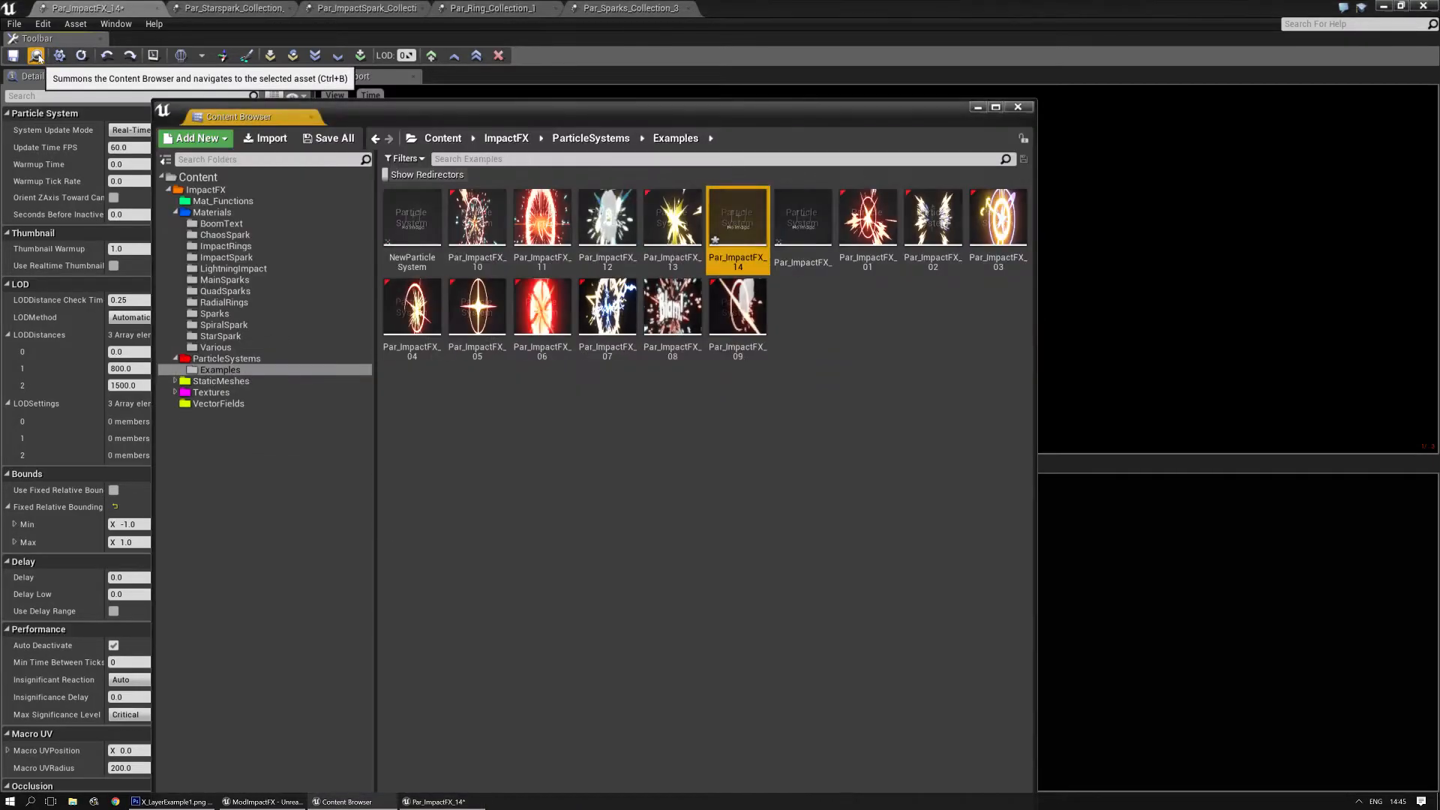
left_click(600, 9)
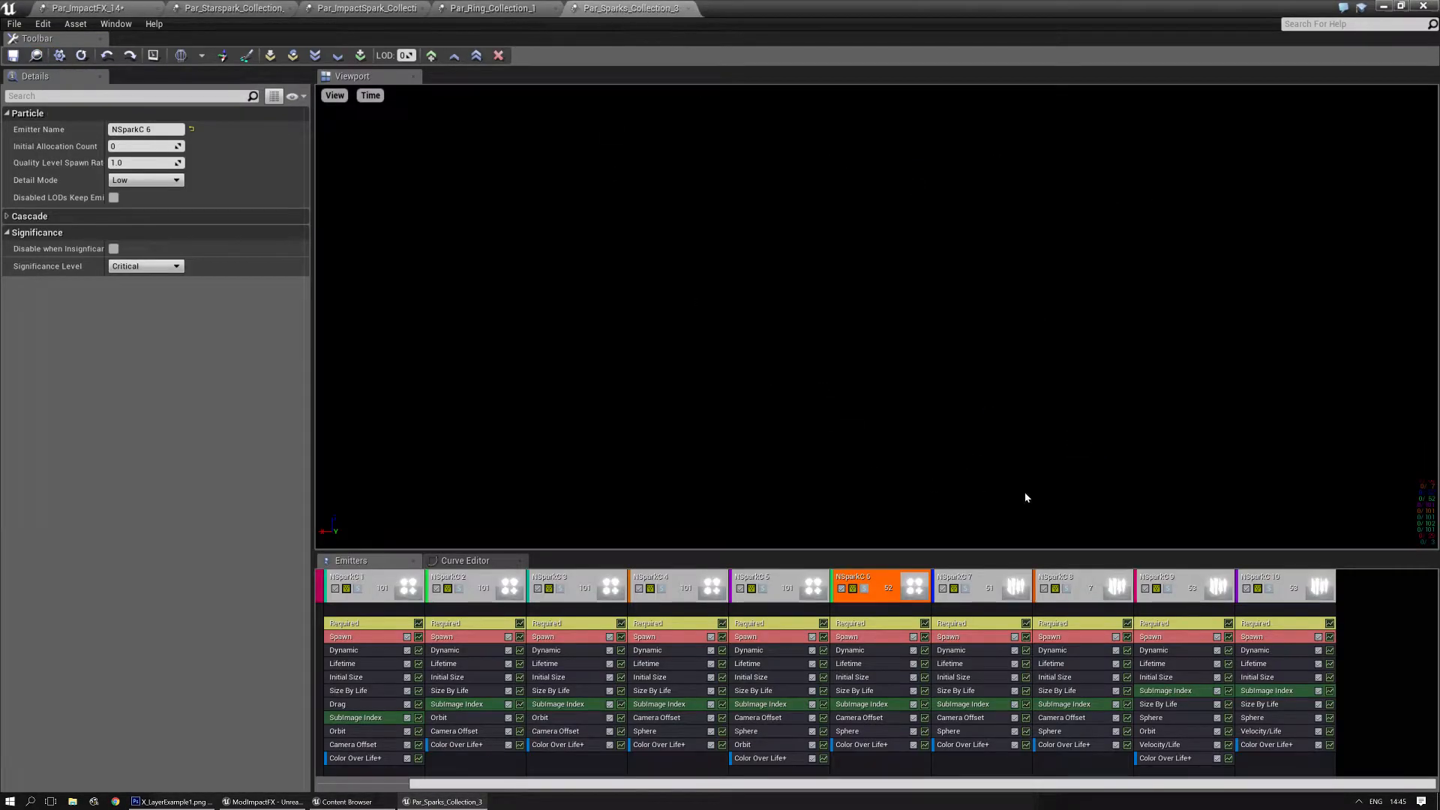
right_click(860, 580)
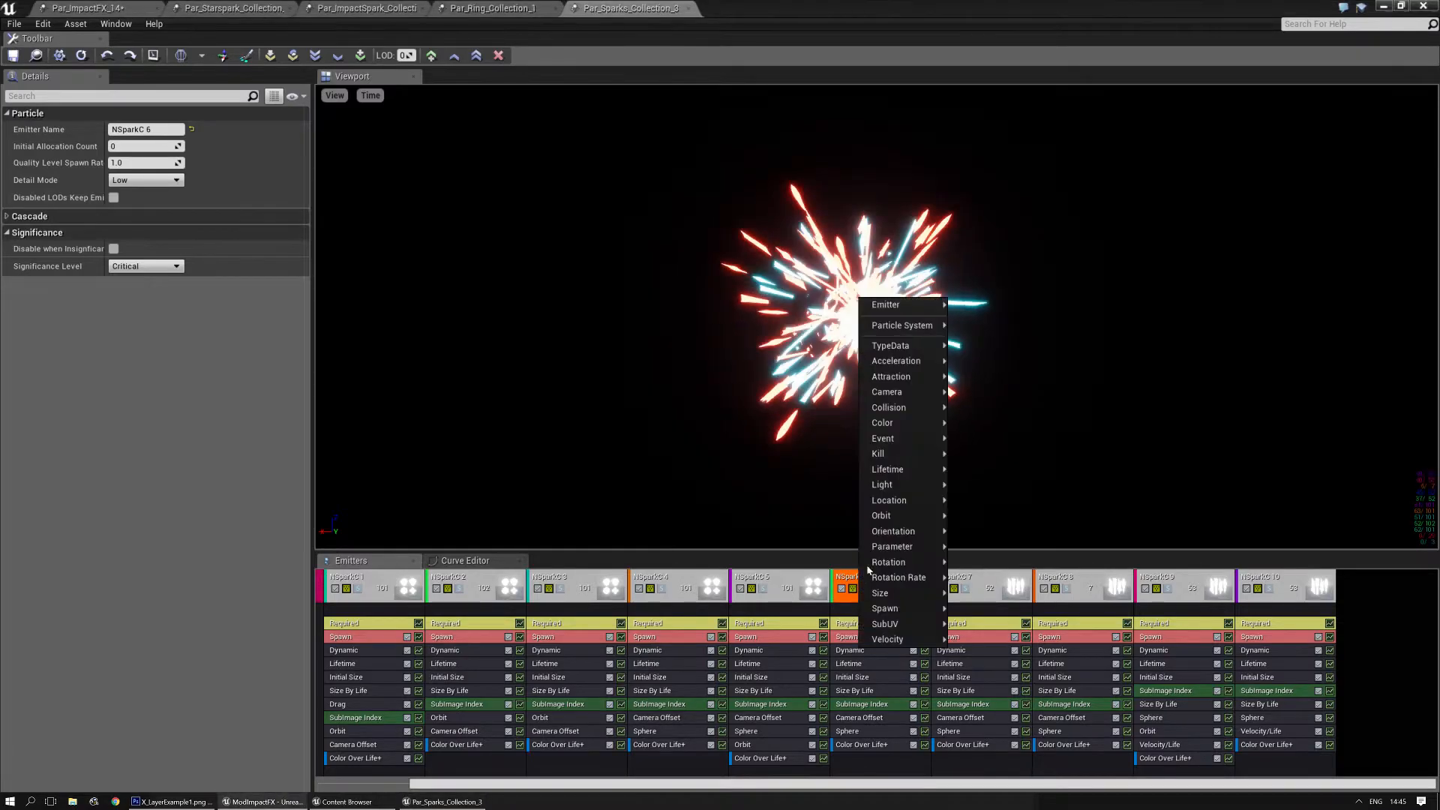
mouse_move(921, 304)
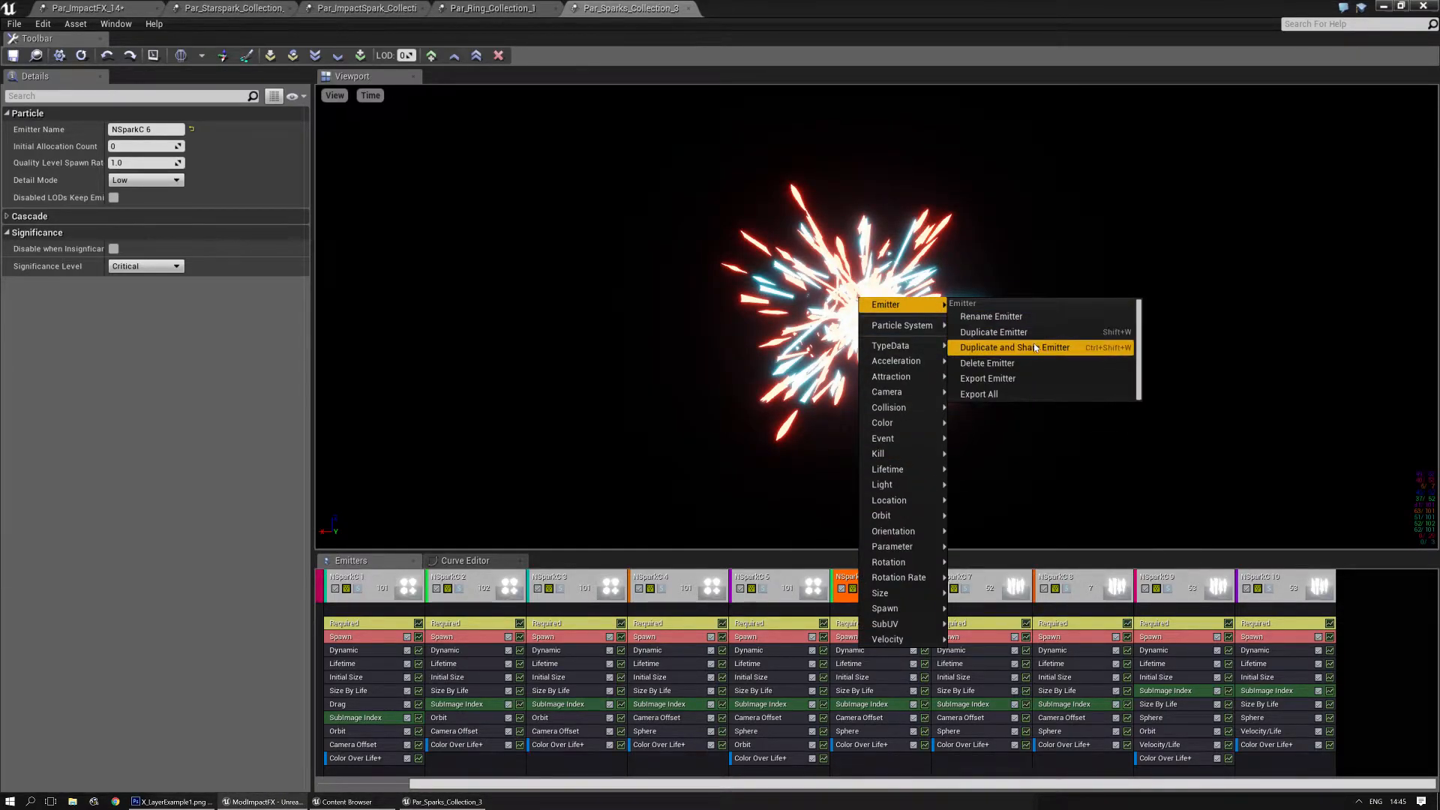
left_click(1009, 379)
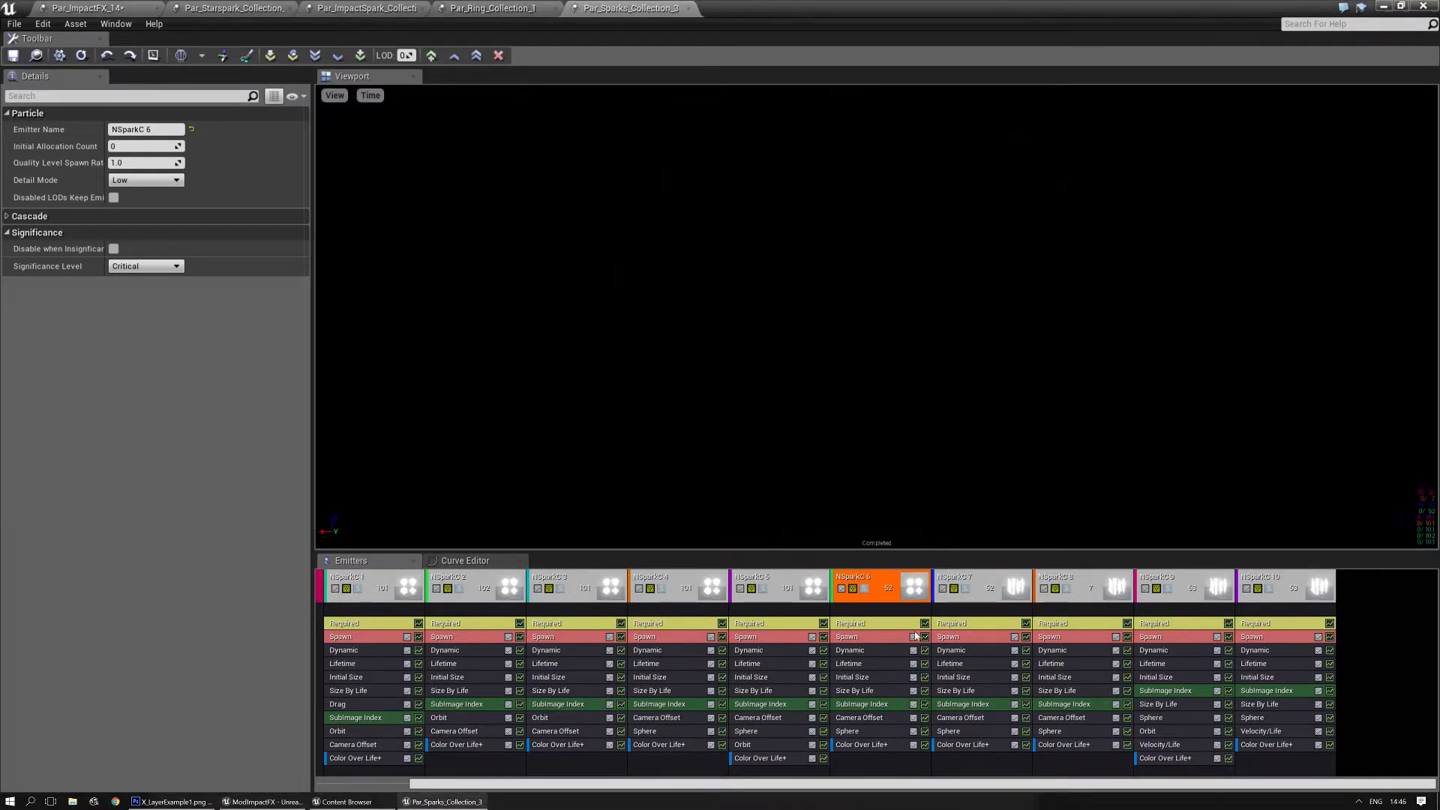
left_click(865, 588)
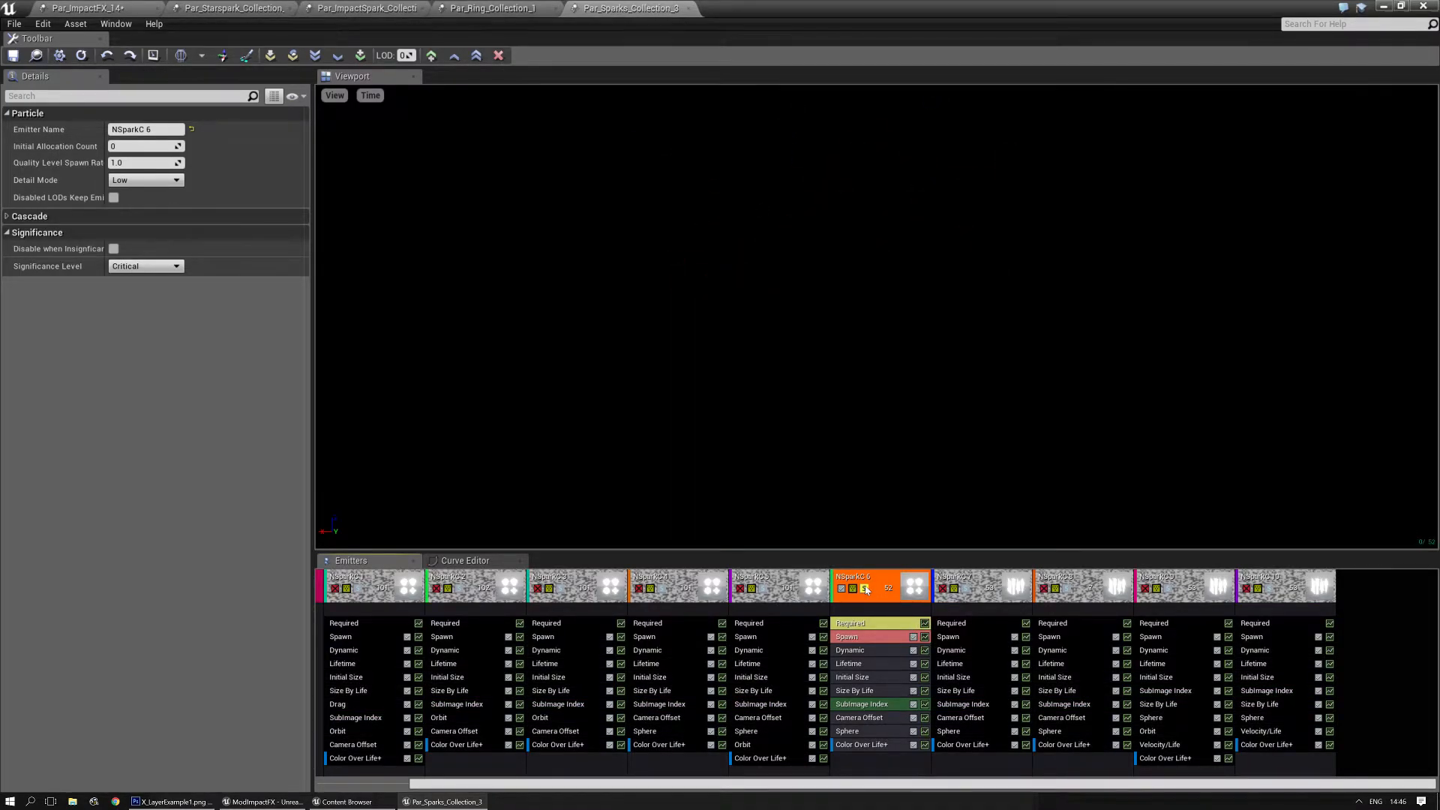
left_click(866, 589)
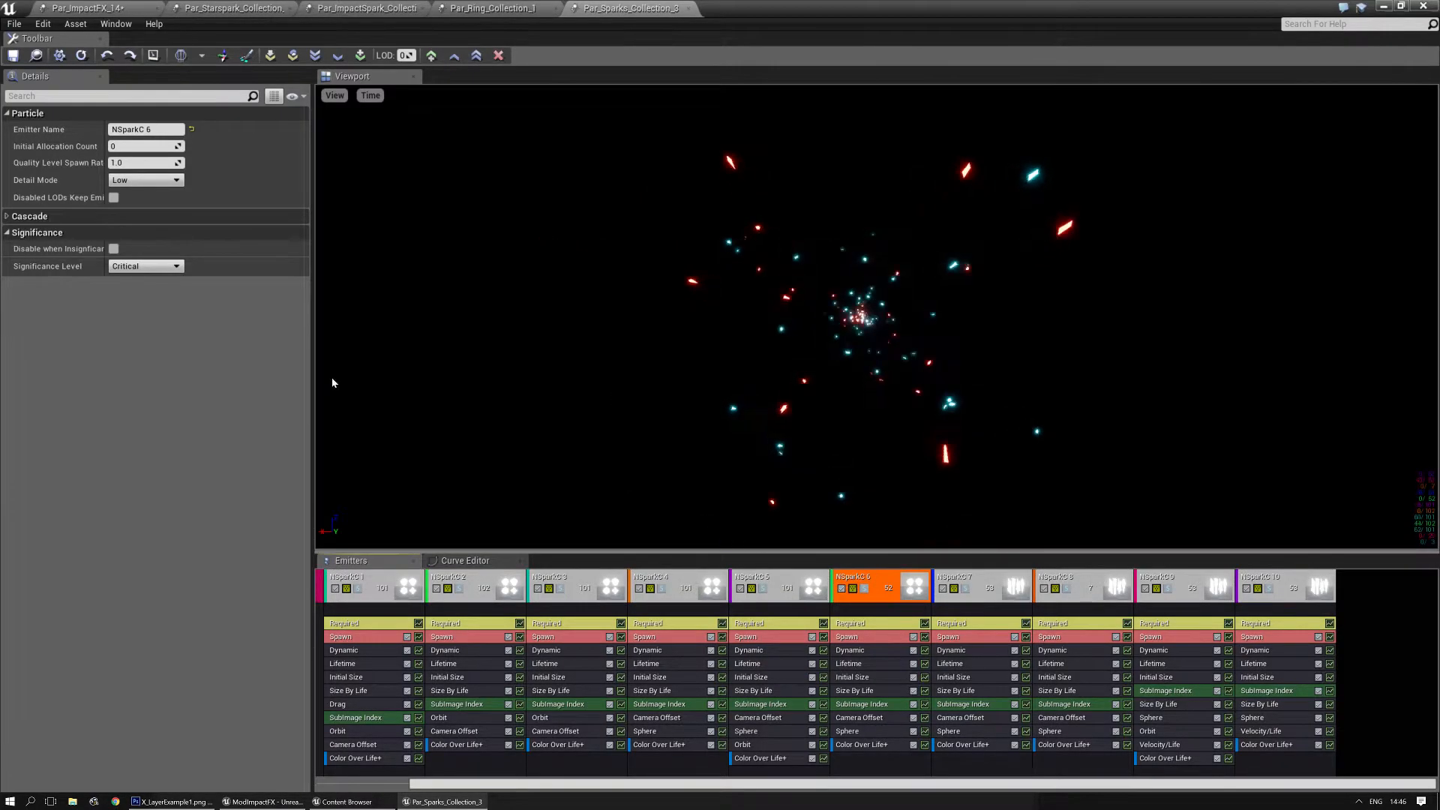
- In Par_ImpactFX_14, set the Color Over Life constant of the NSparkC 6 emitter to the saved pale blue-white colour
left_click(89, 8)
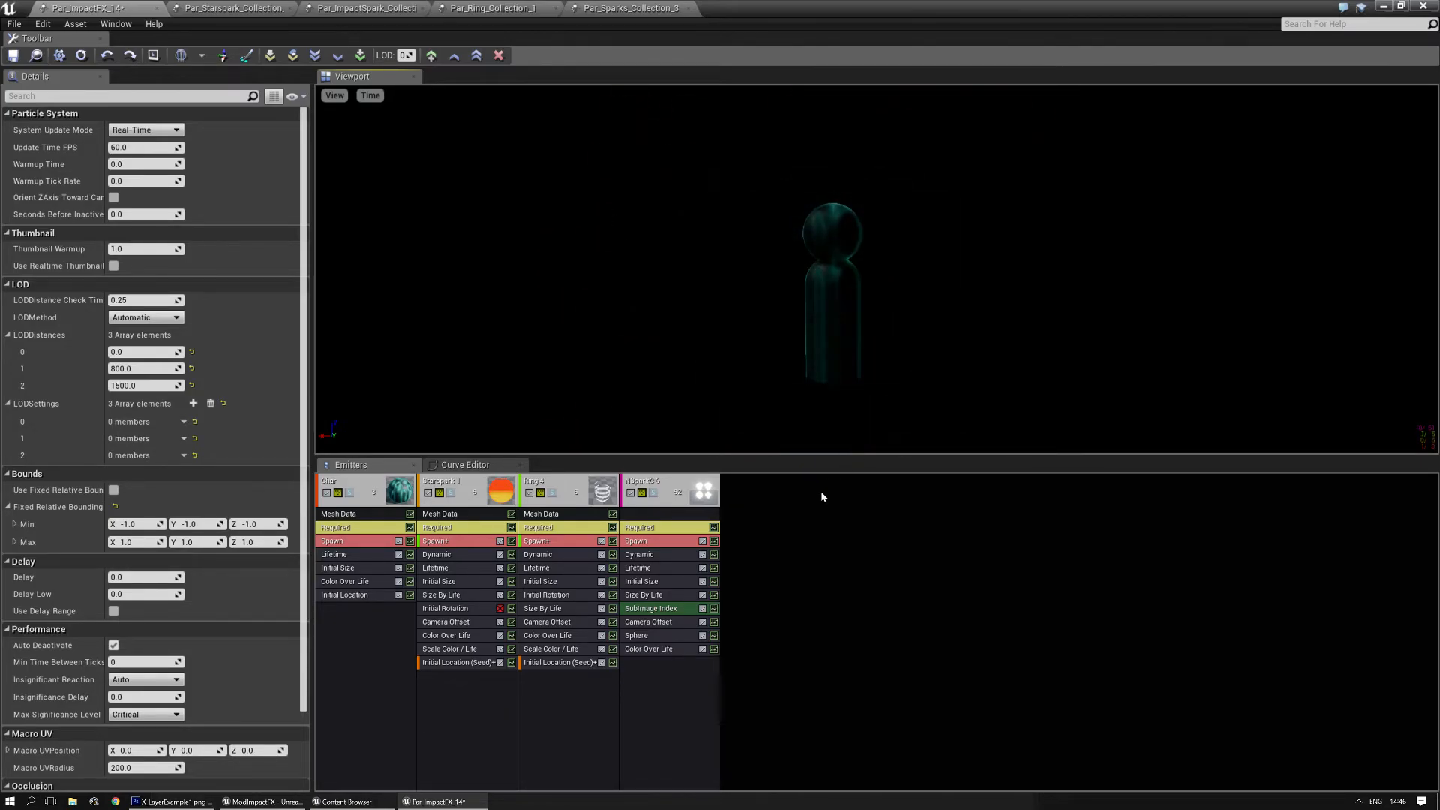
left_click(649, 649)
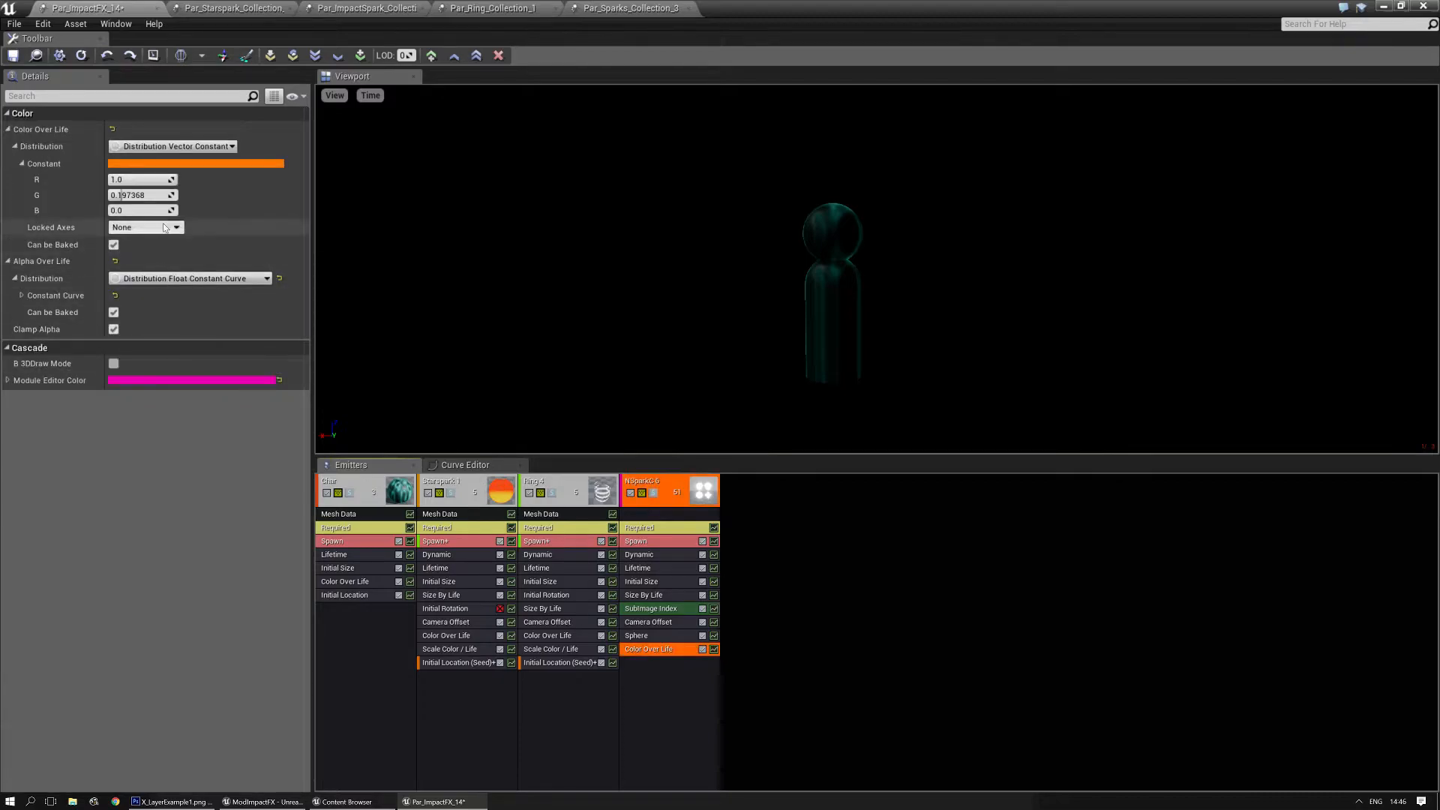
left_click(194, 165)
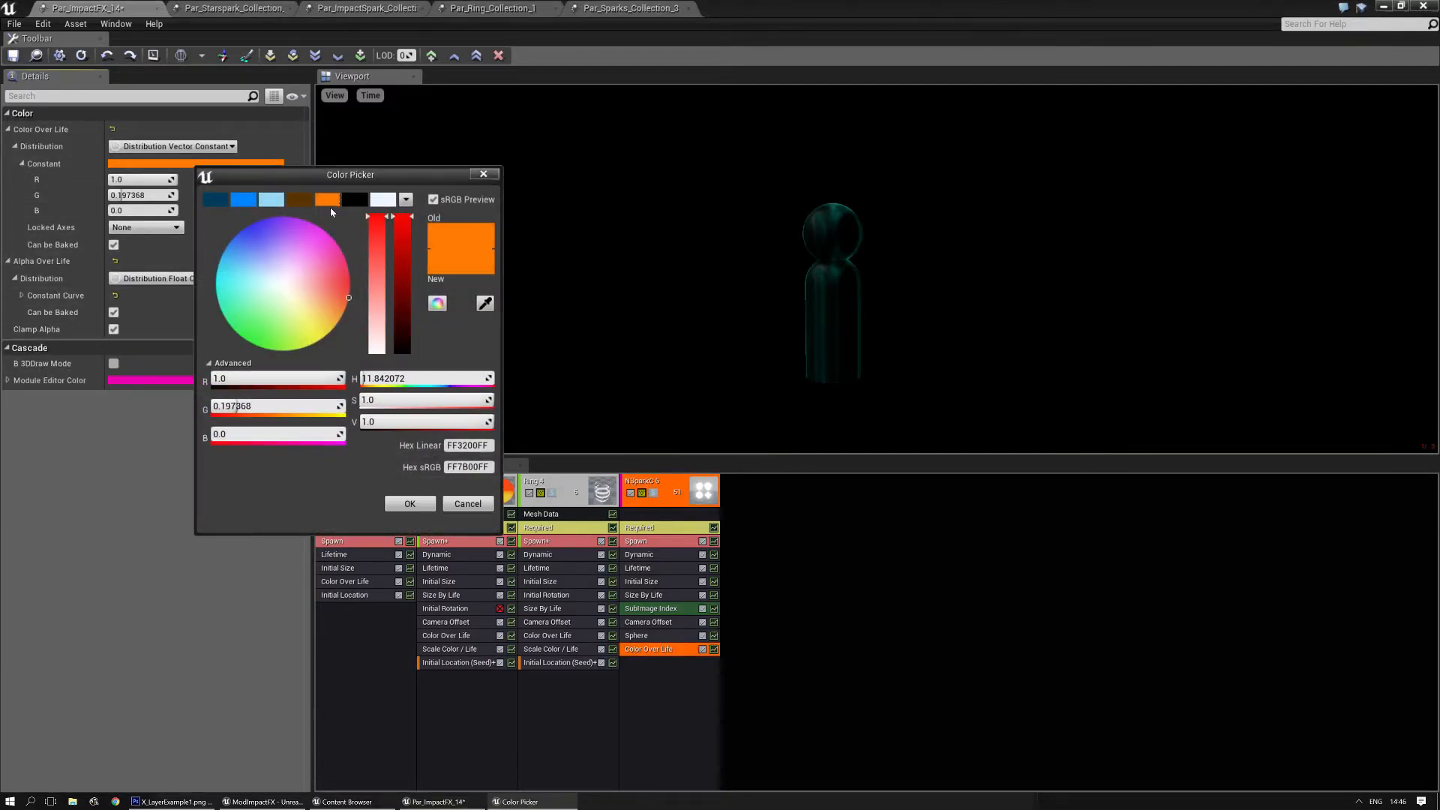
left_click(385, 201)
left_click(408, 504)
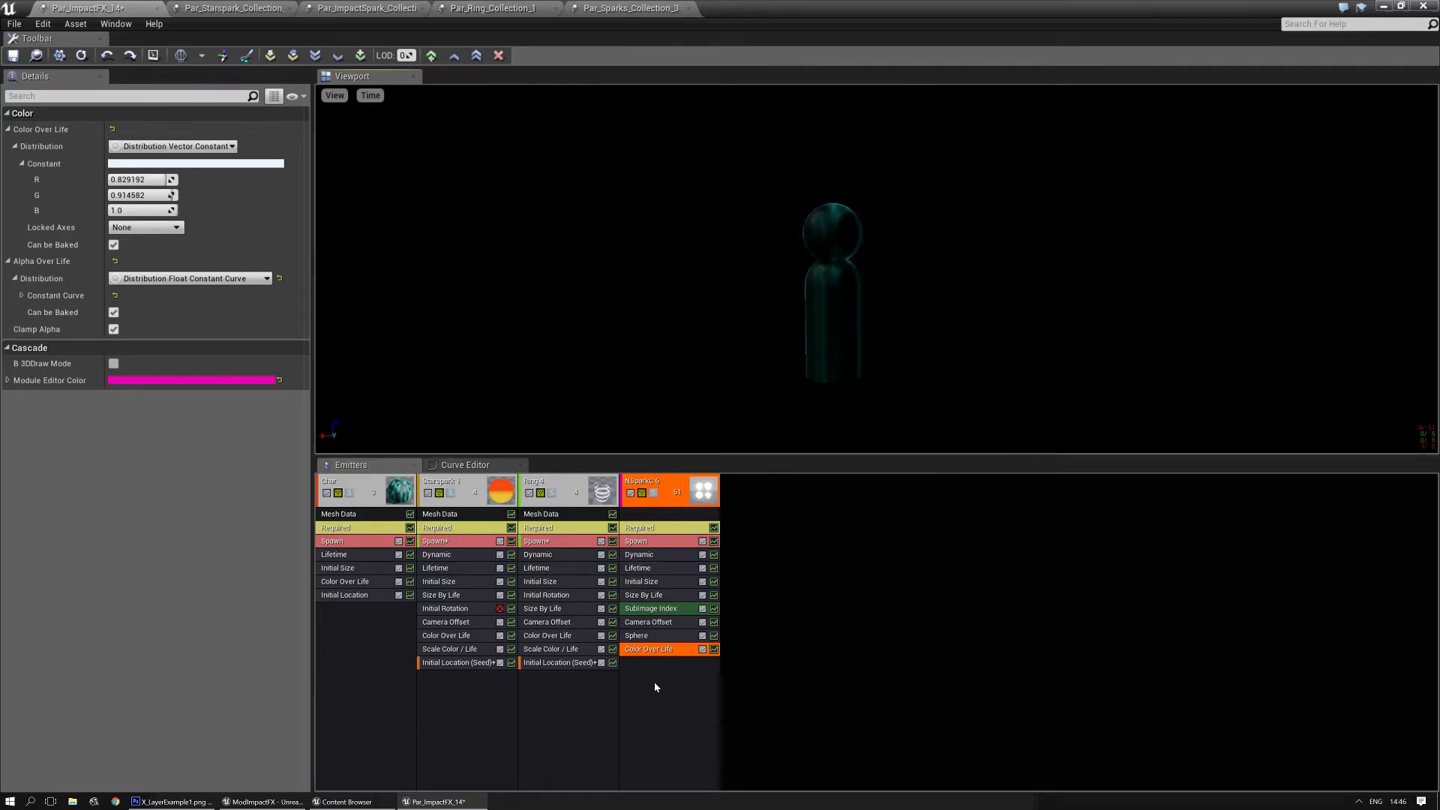
- Try a saved blue for the NSparkC 6 Color Over Life constant, and return to the pale blue-white colour
left_click(195, 164)
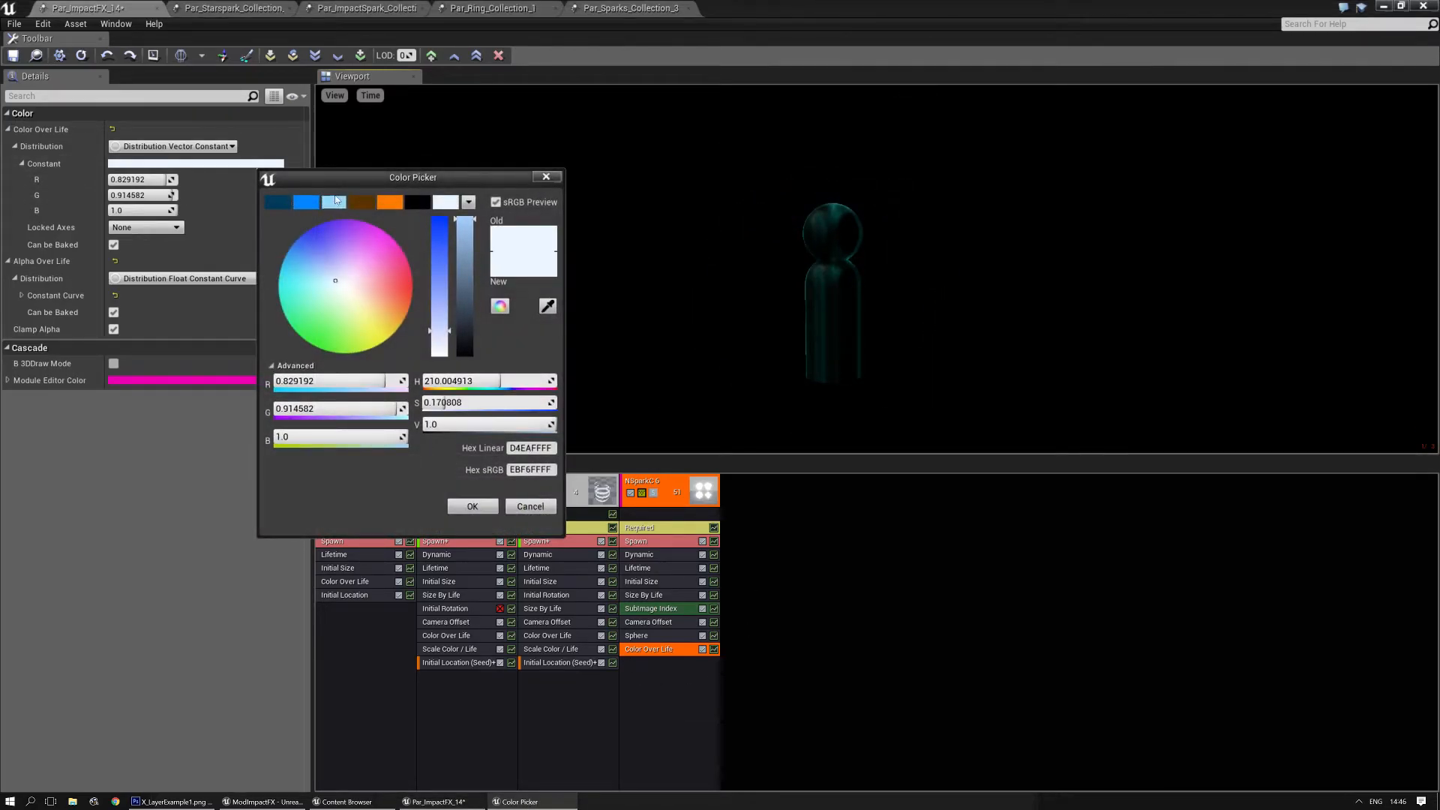
left_click(335, 200)
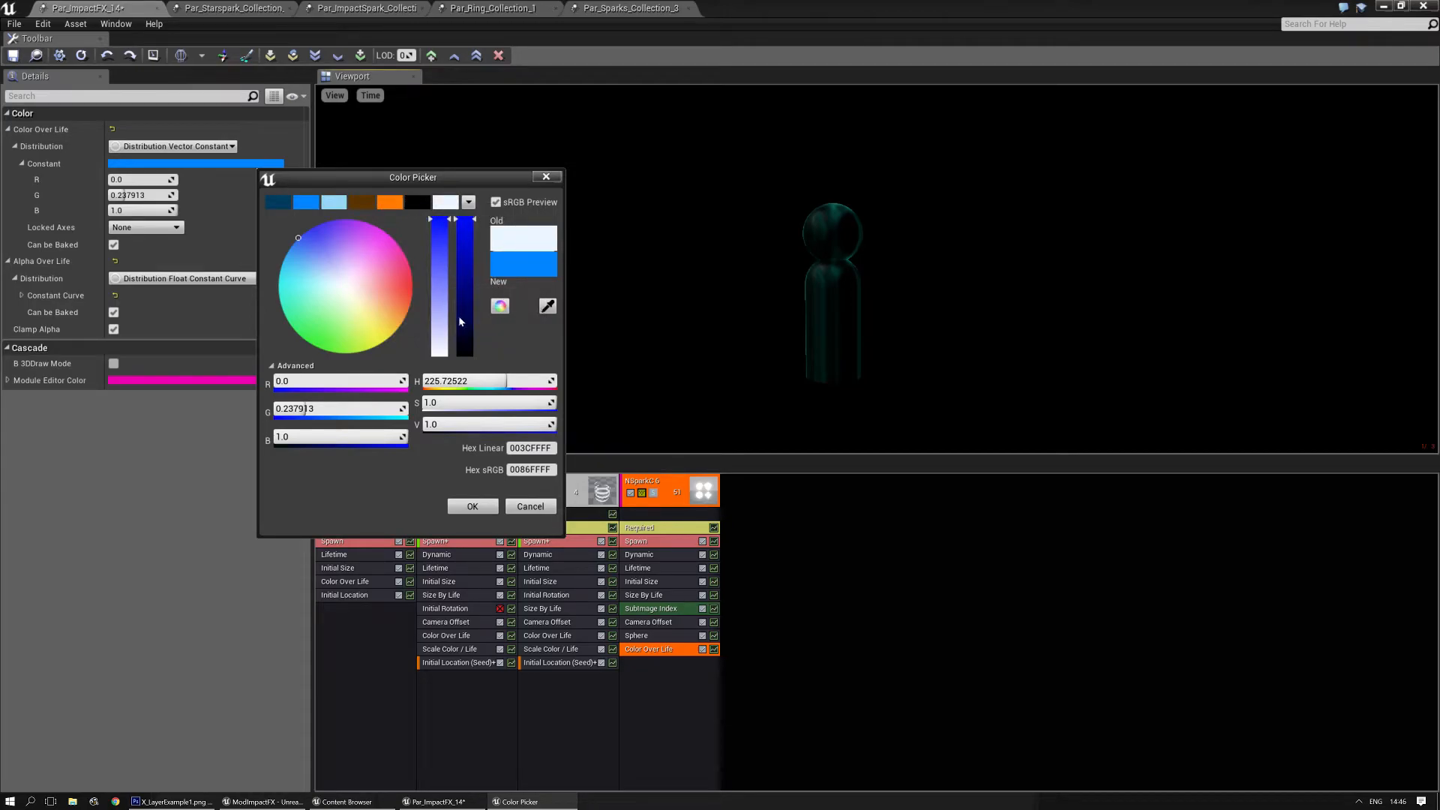
left_click(444, 203)
left_click(472, 506)
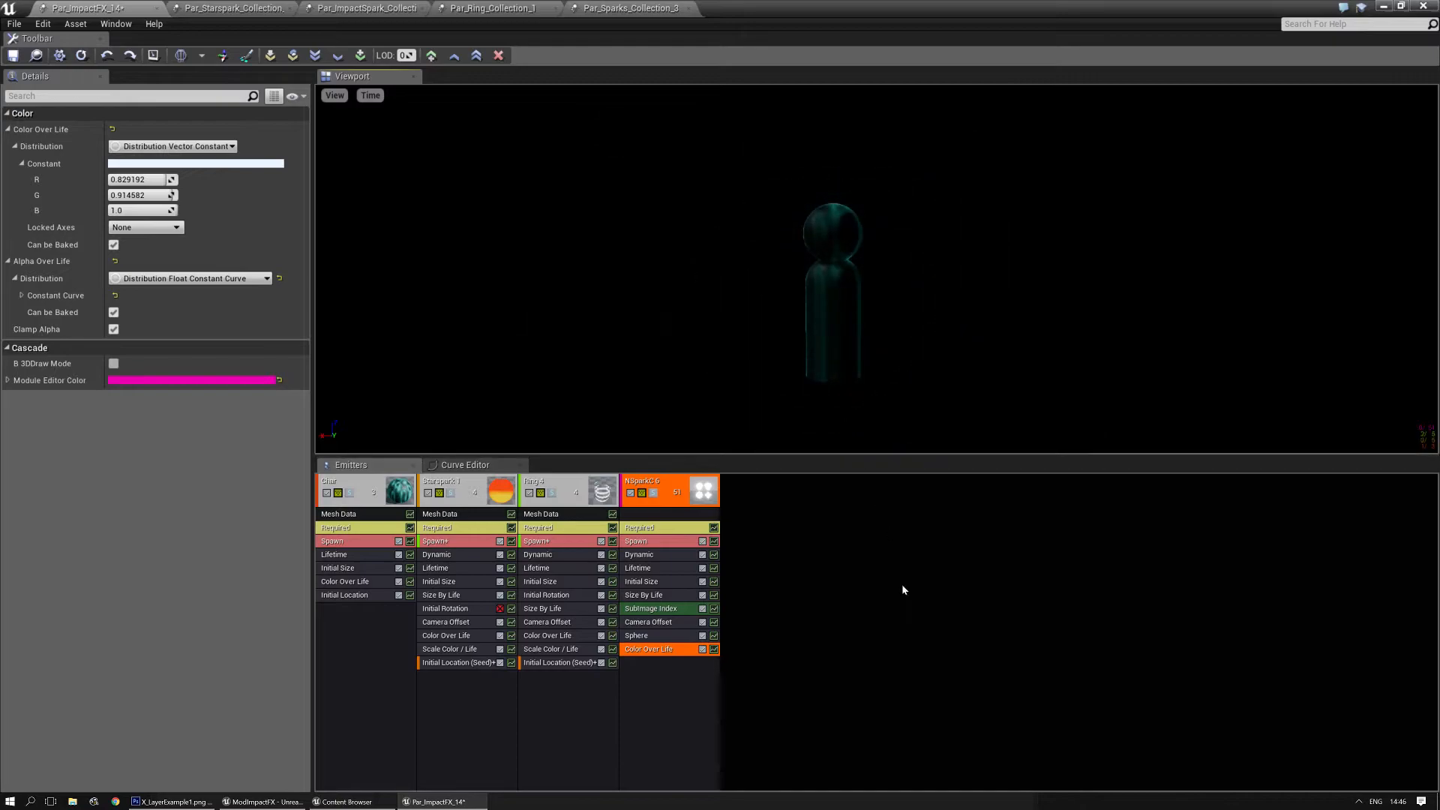
- Set the Start Size Max in the Initial Size module of NSparkC 6 to X 2, Y 5, Z 5
left_click(652, 581)
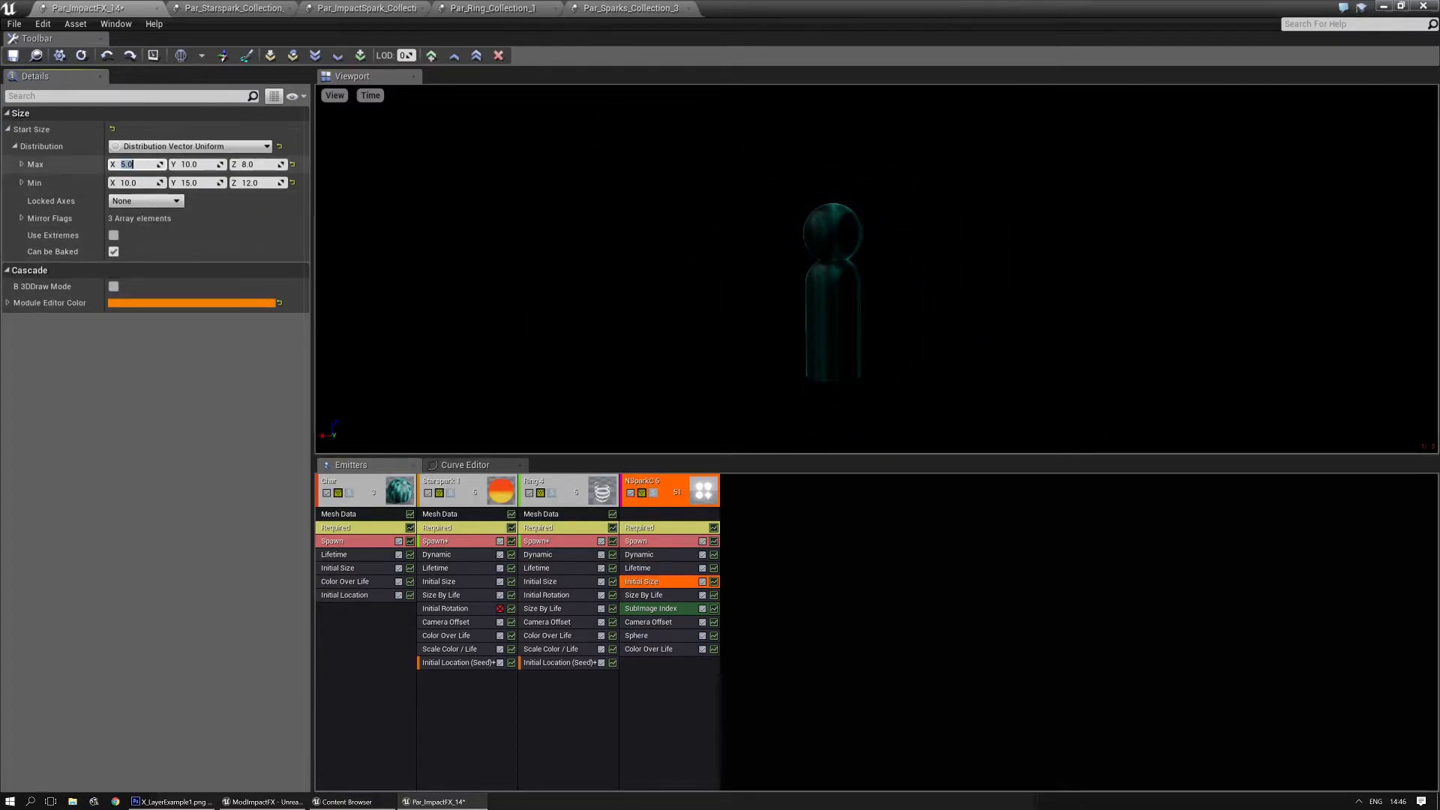
key("Tab")
type("5")
key("Tab")
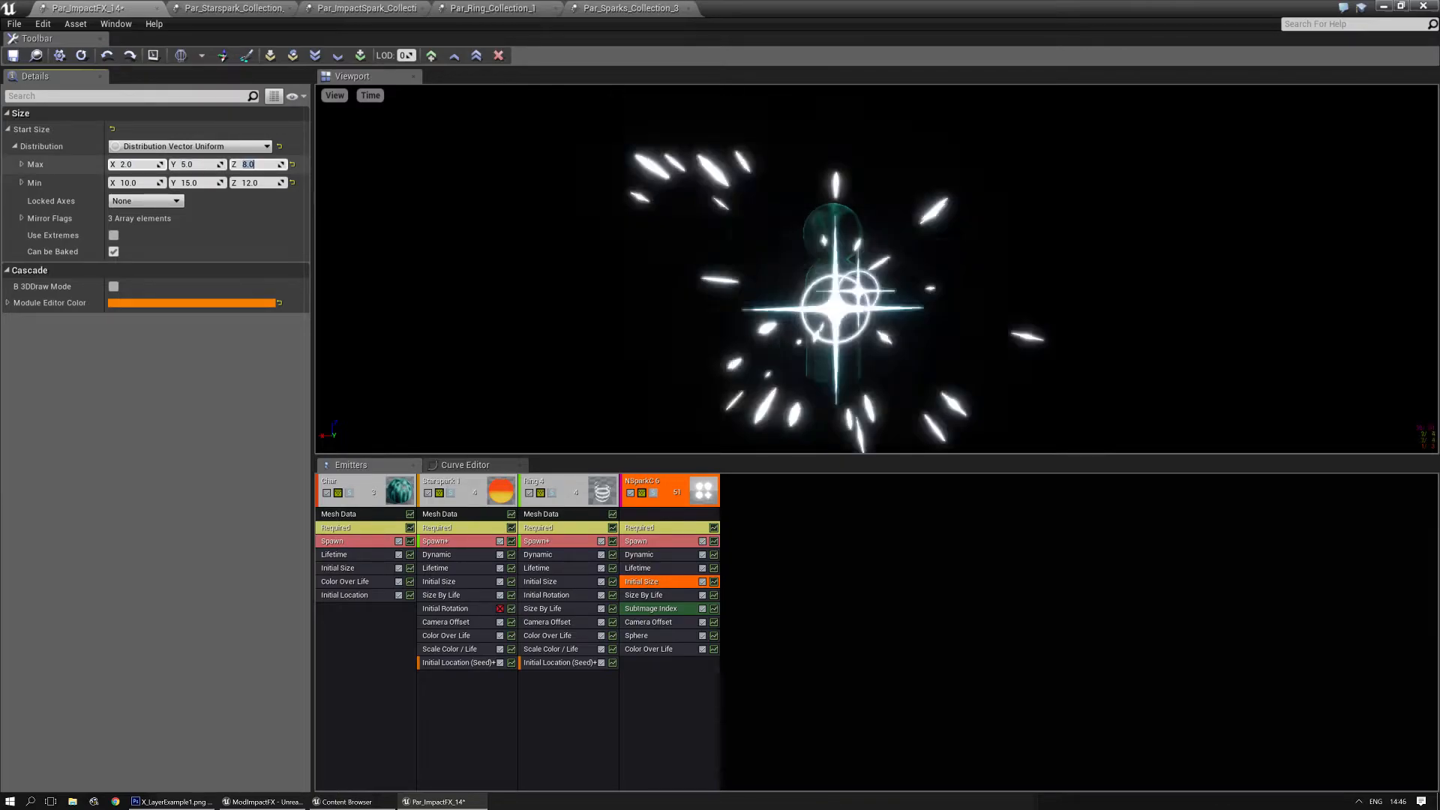
type("5")
key("Tab")
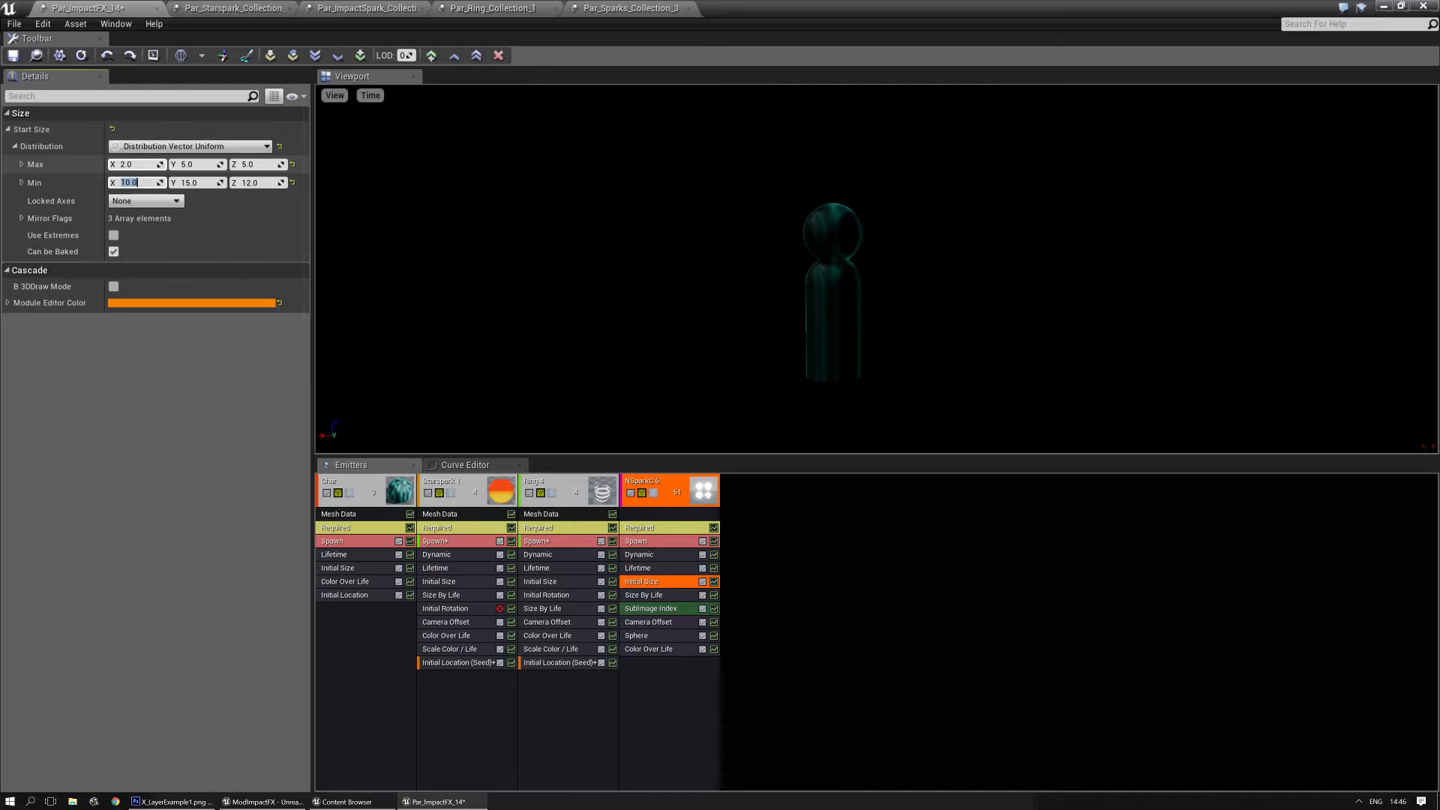
- Set the Start Size Min in the Initial Size module of NSparkC 6 to X 6, Y 12, Z 12
key("Tab")
type("12")
key("Tab")
left_click(488, 302)
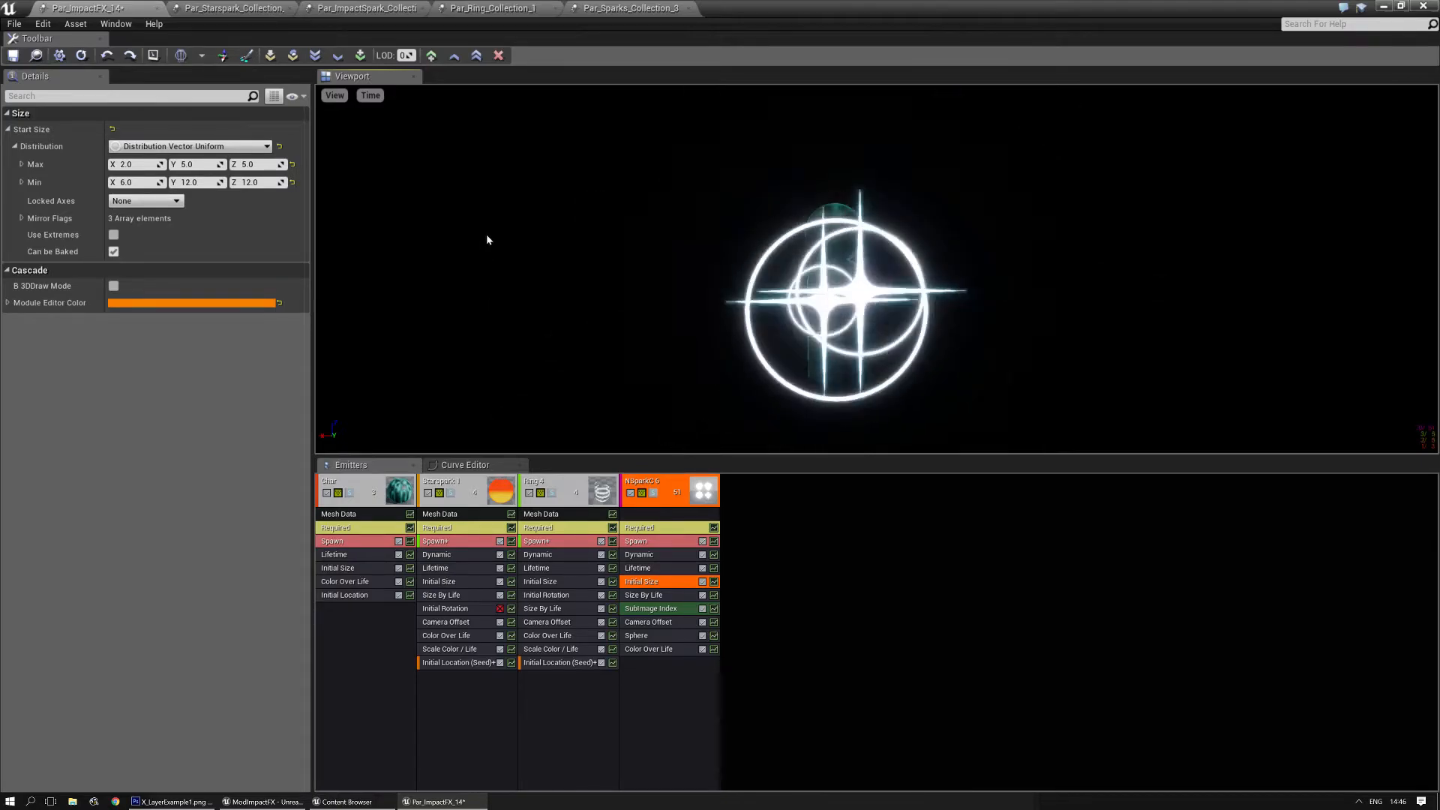
- Add two bursts to the Spawn module of NSparkC 6 and set burst 1 to Count 40, Count Low 30, Time 0.075
left_click(659, 541)
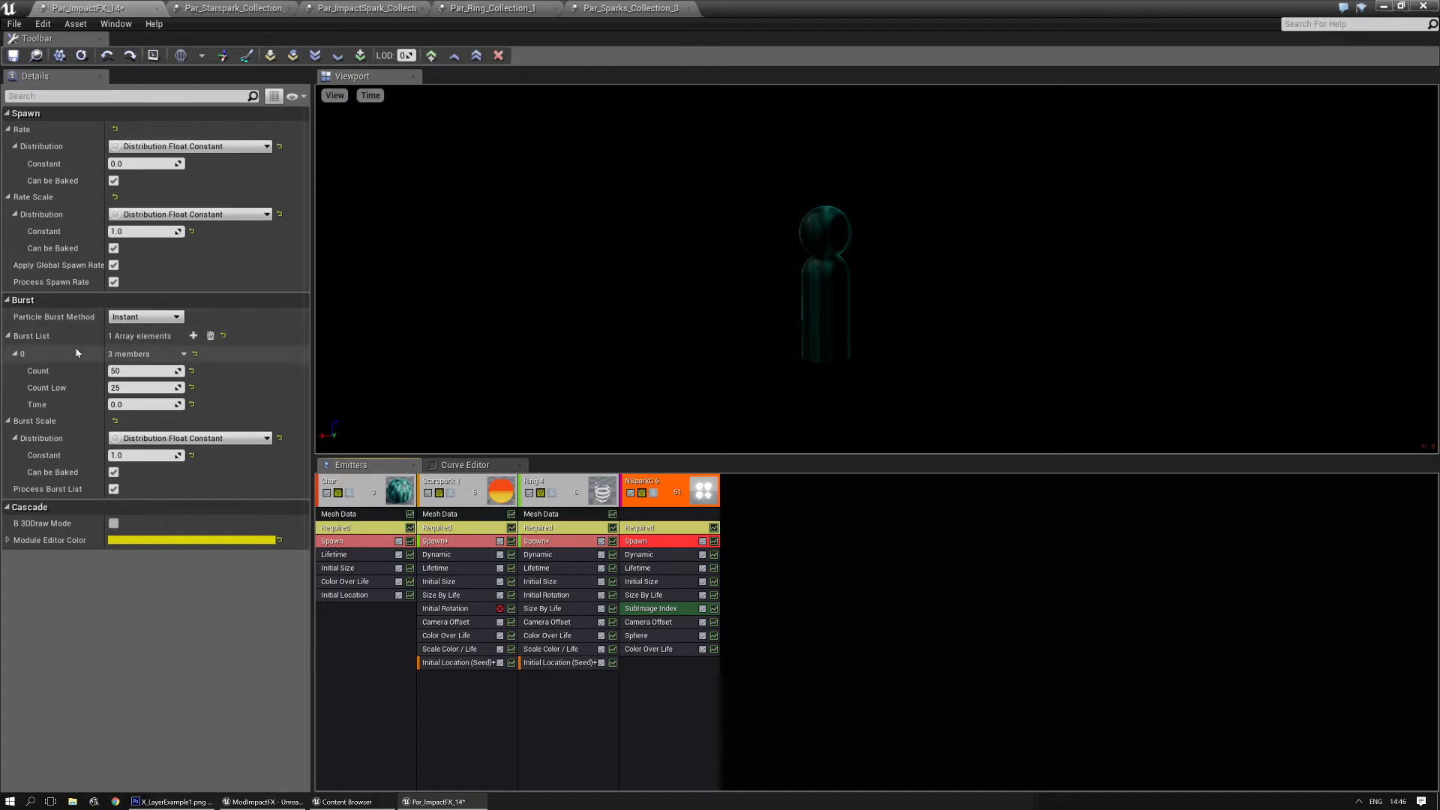
left_click(193, 336)
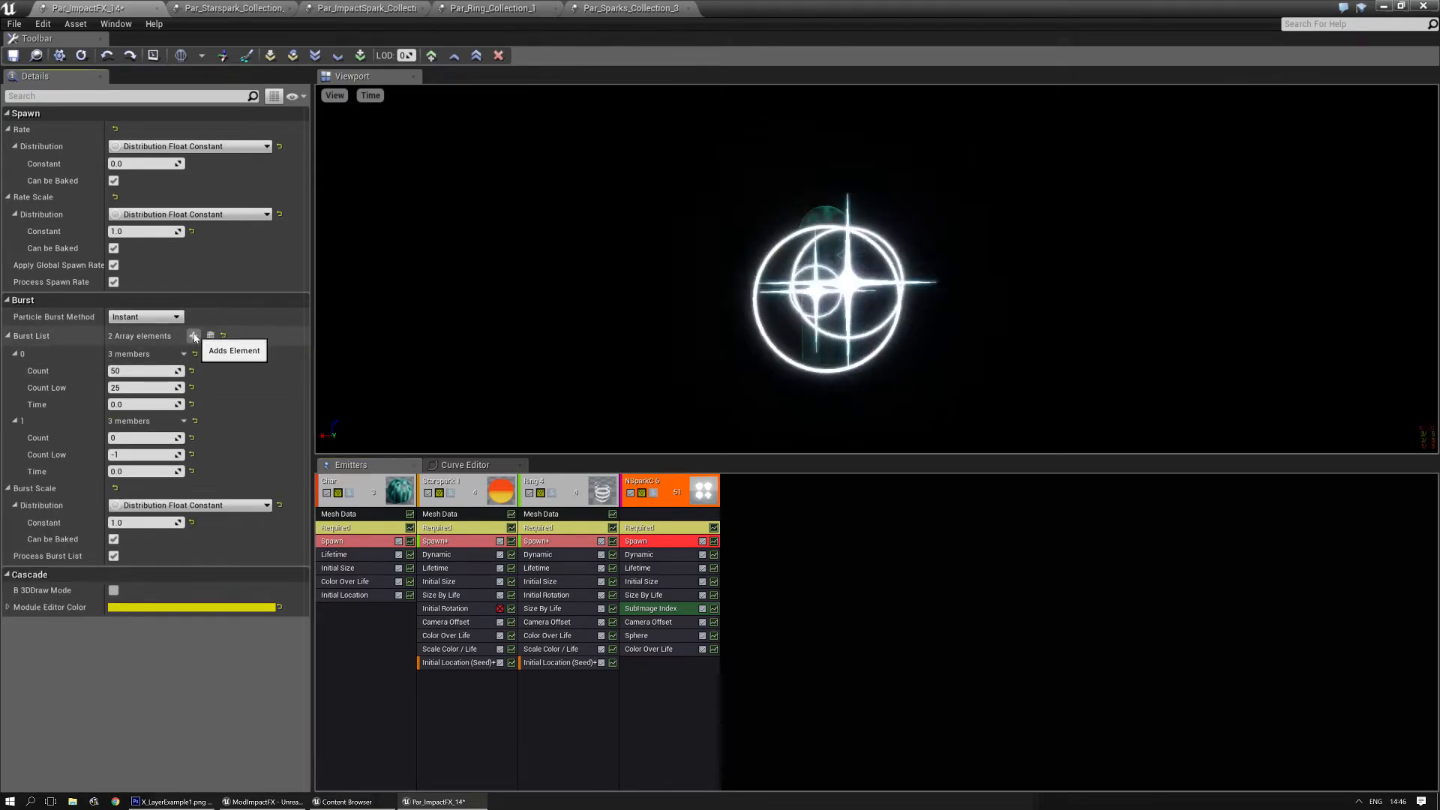
left_click(193, 336)
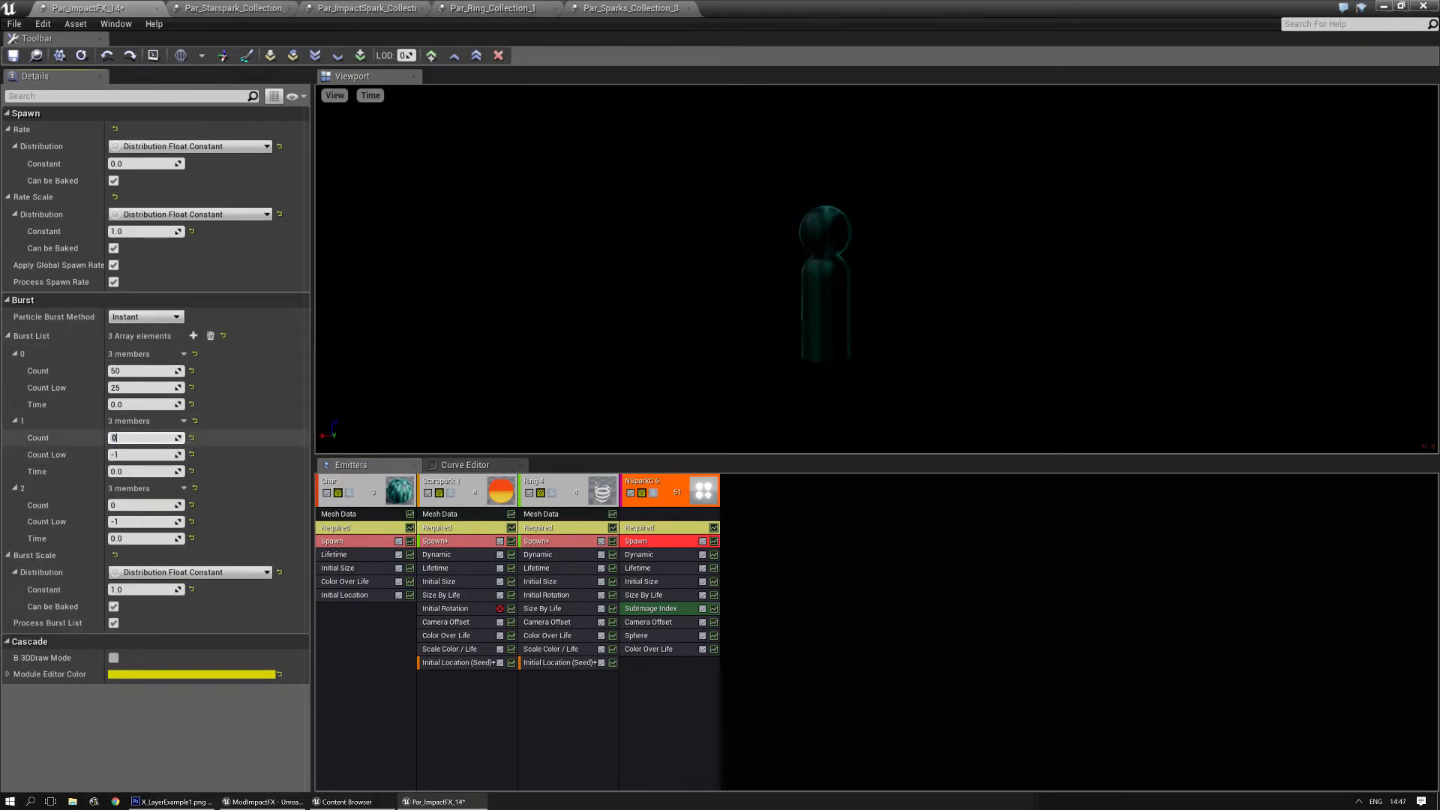
key("Tab")
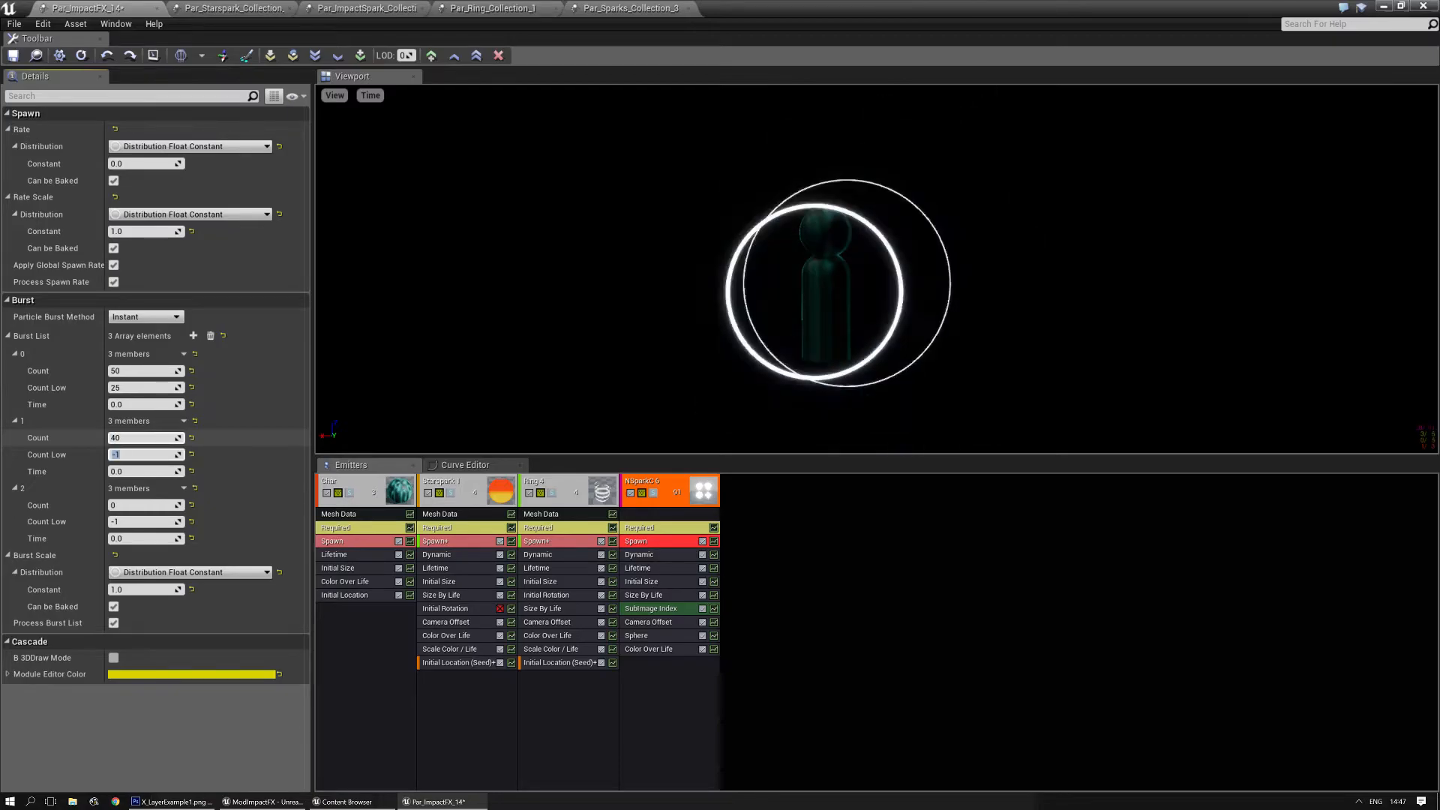
type("30")
key("Return")
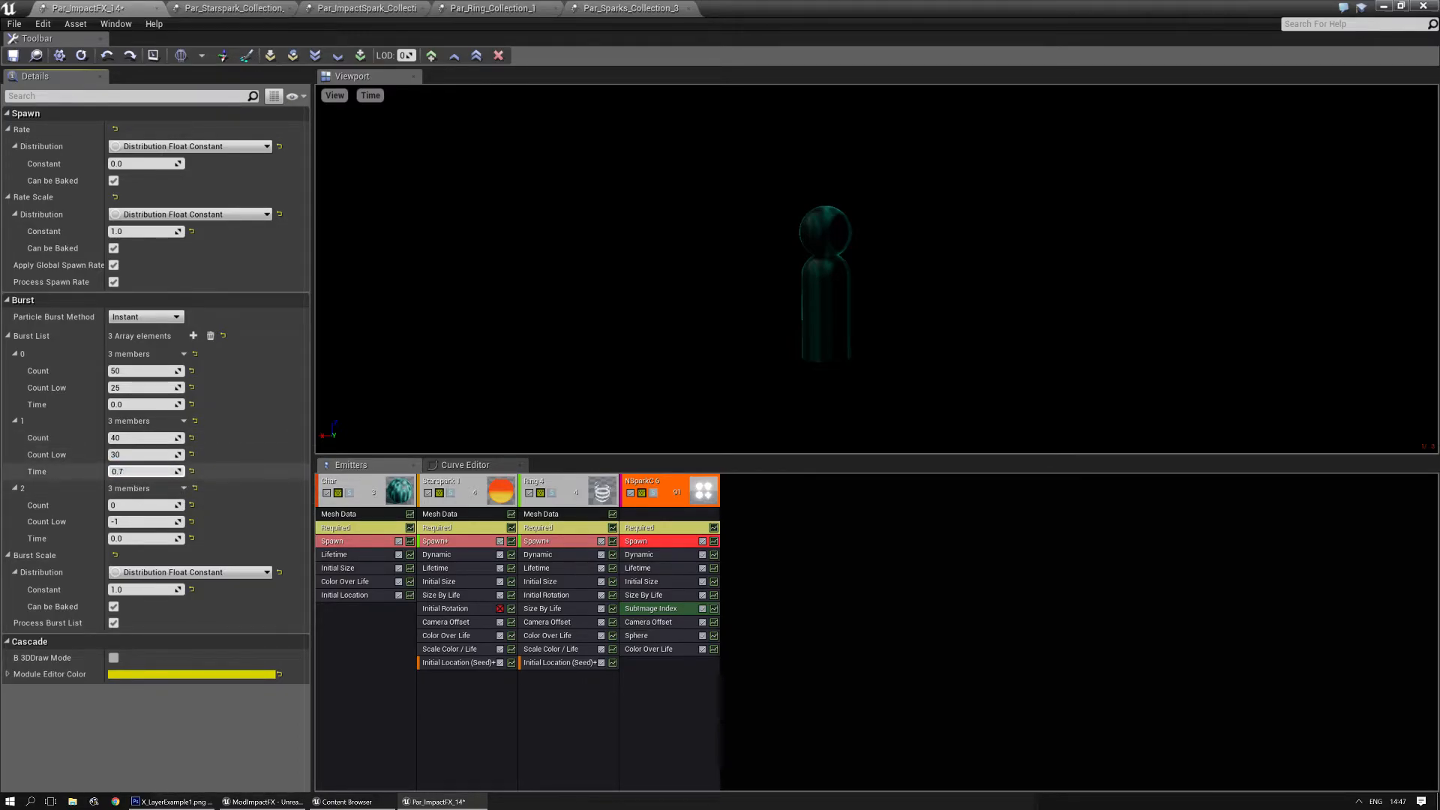
type("0")
key("Return")
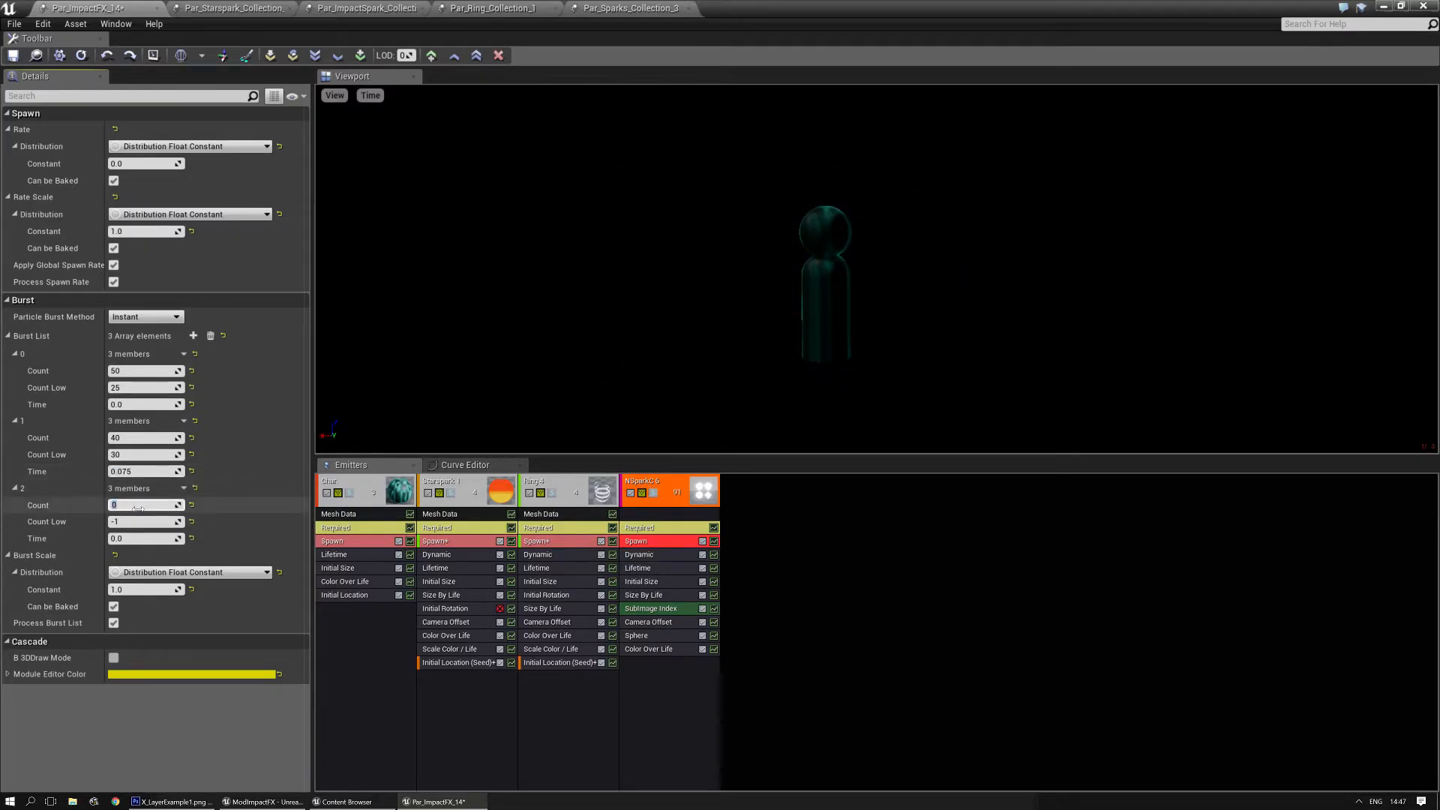
- Set burst 2 of NSparkC 6 to Count 30, Count Low 20, Time 0.15, and preview the effect from another angle
key("Tab")
type("20")
key("Tab")
key("Return")
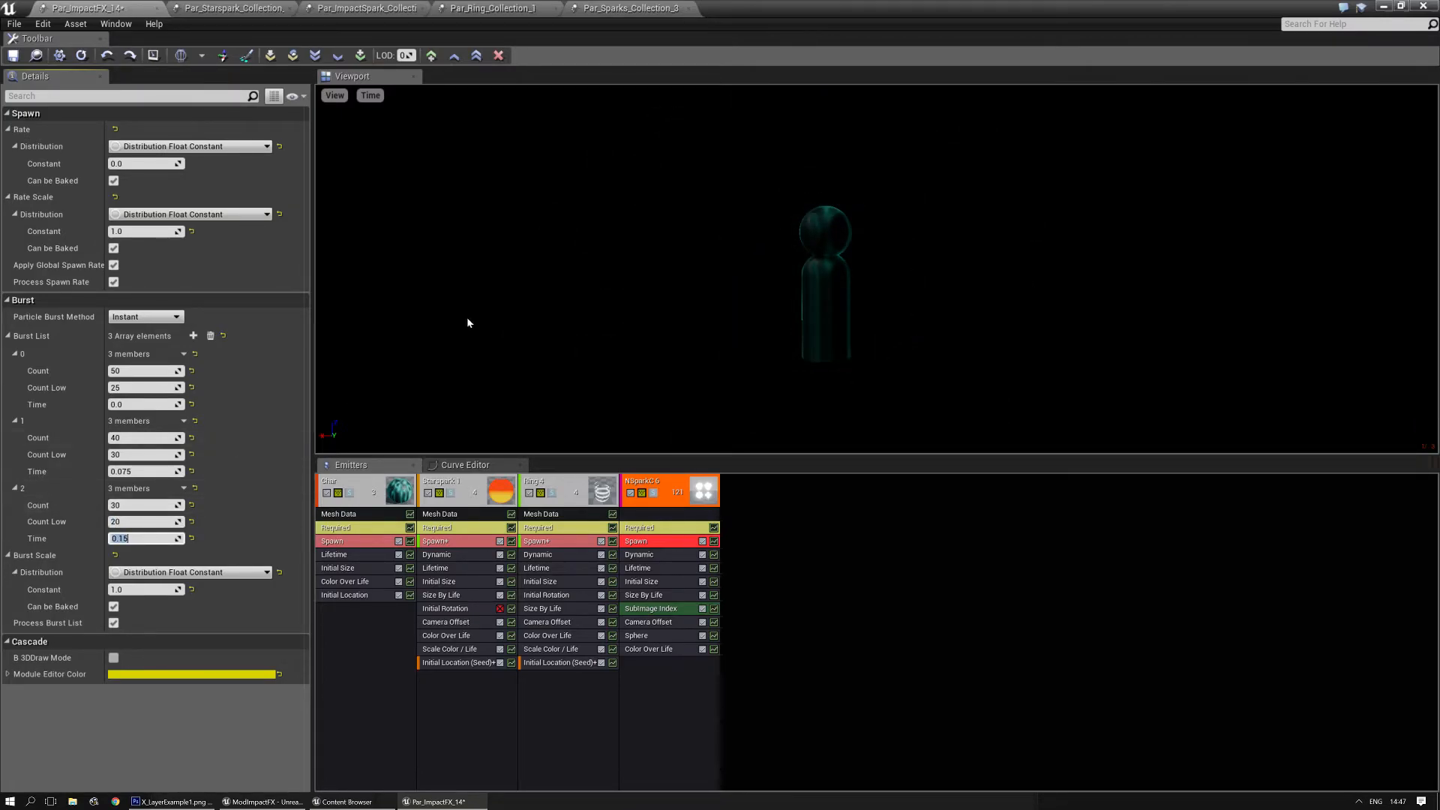
left_click(494, 299)
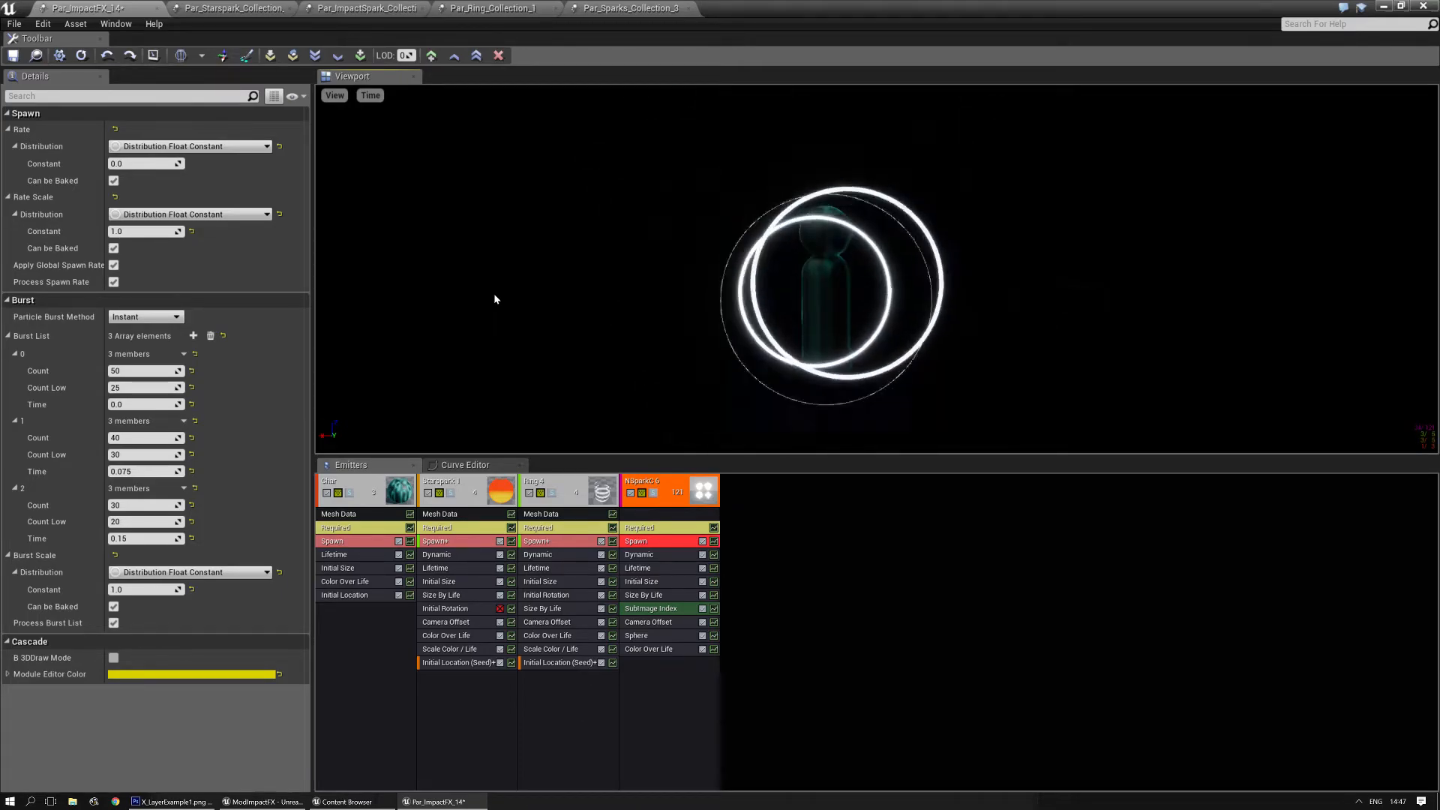
left_click_drag(494, 297, 544, 261)
middle_click_drag(545, 260, 554, 297)
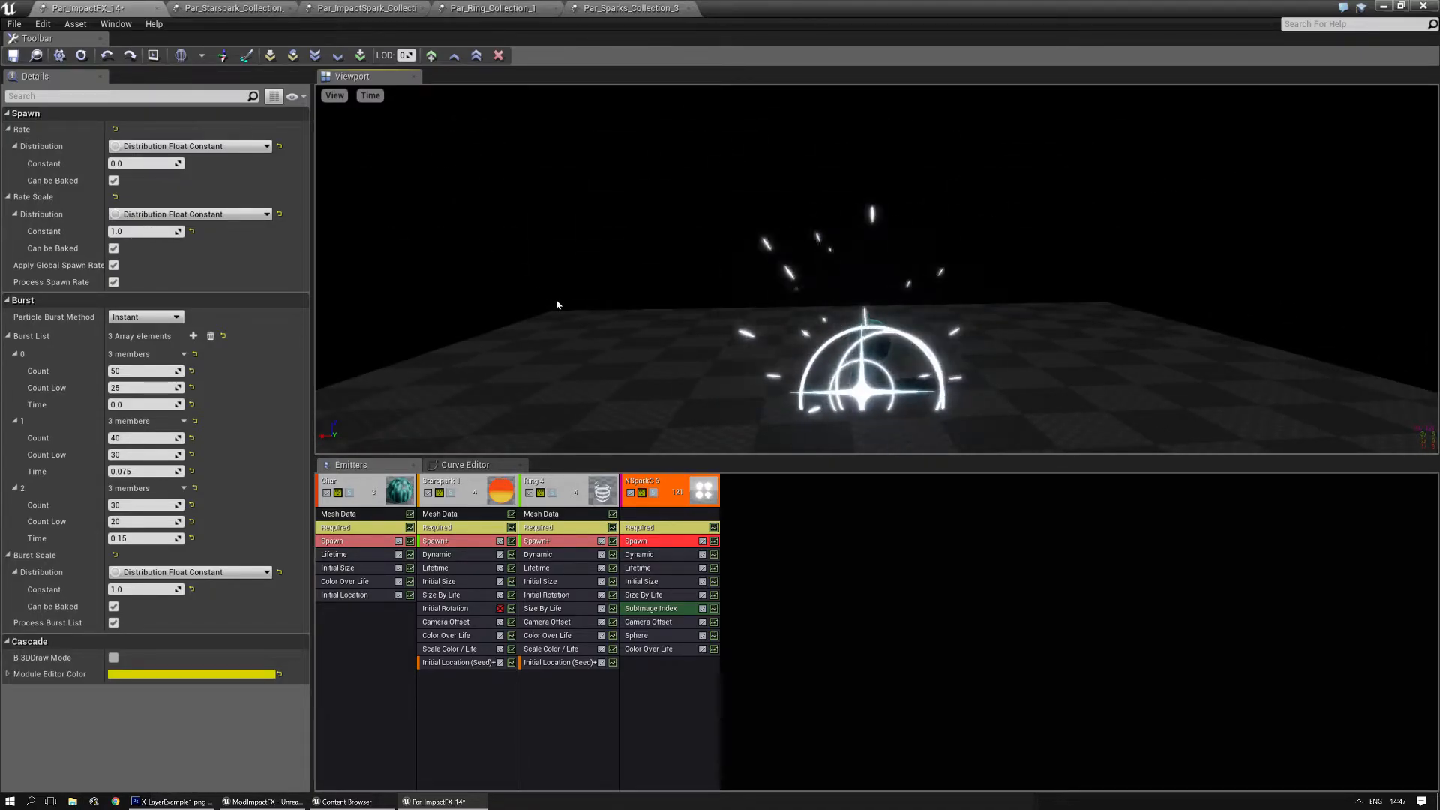
left_click_drag(556, 300, 557, 300)
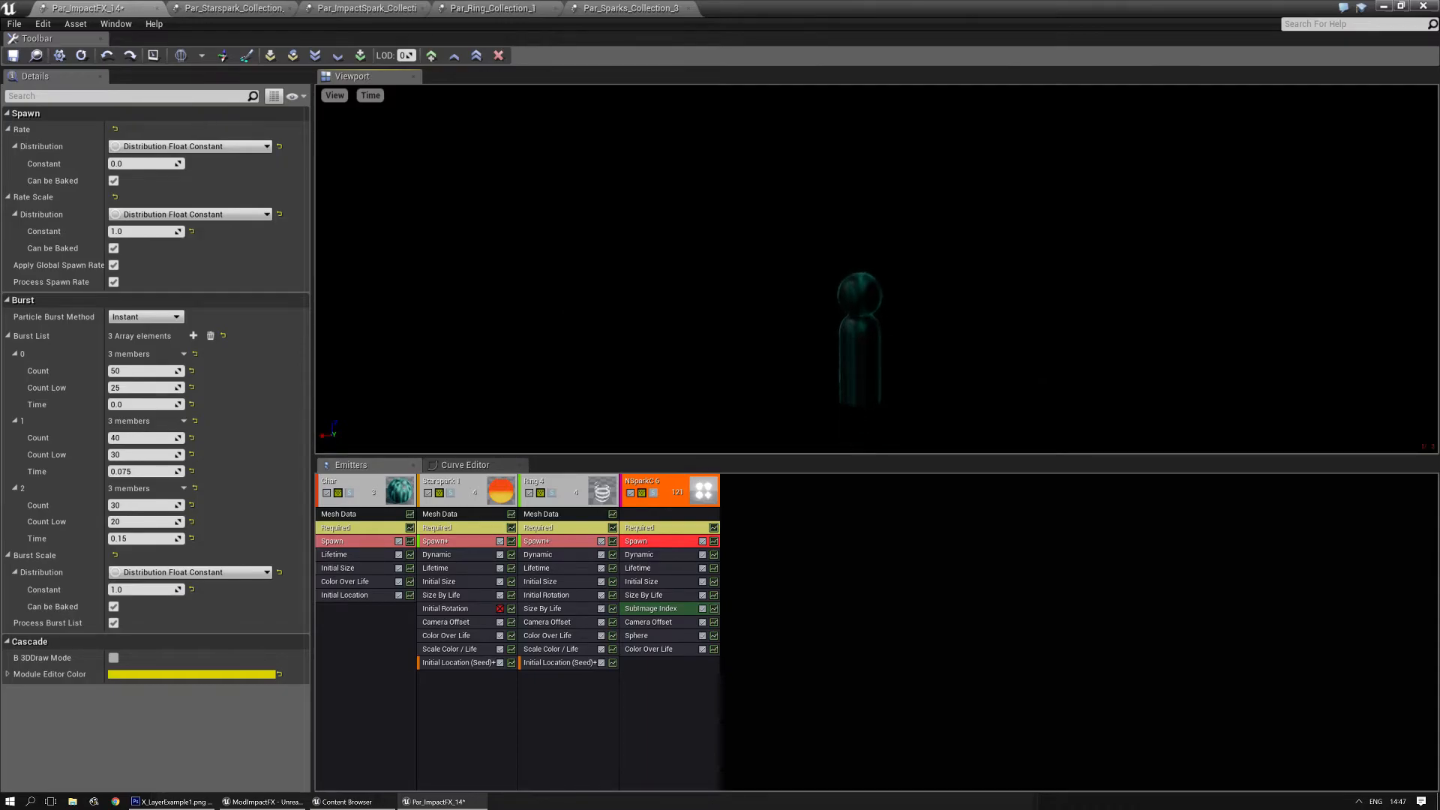
- Set the maximum Lifetime of the NSparkC 6 emitter to 0.45 and preview the sparks
left_click(635, 568)
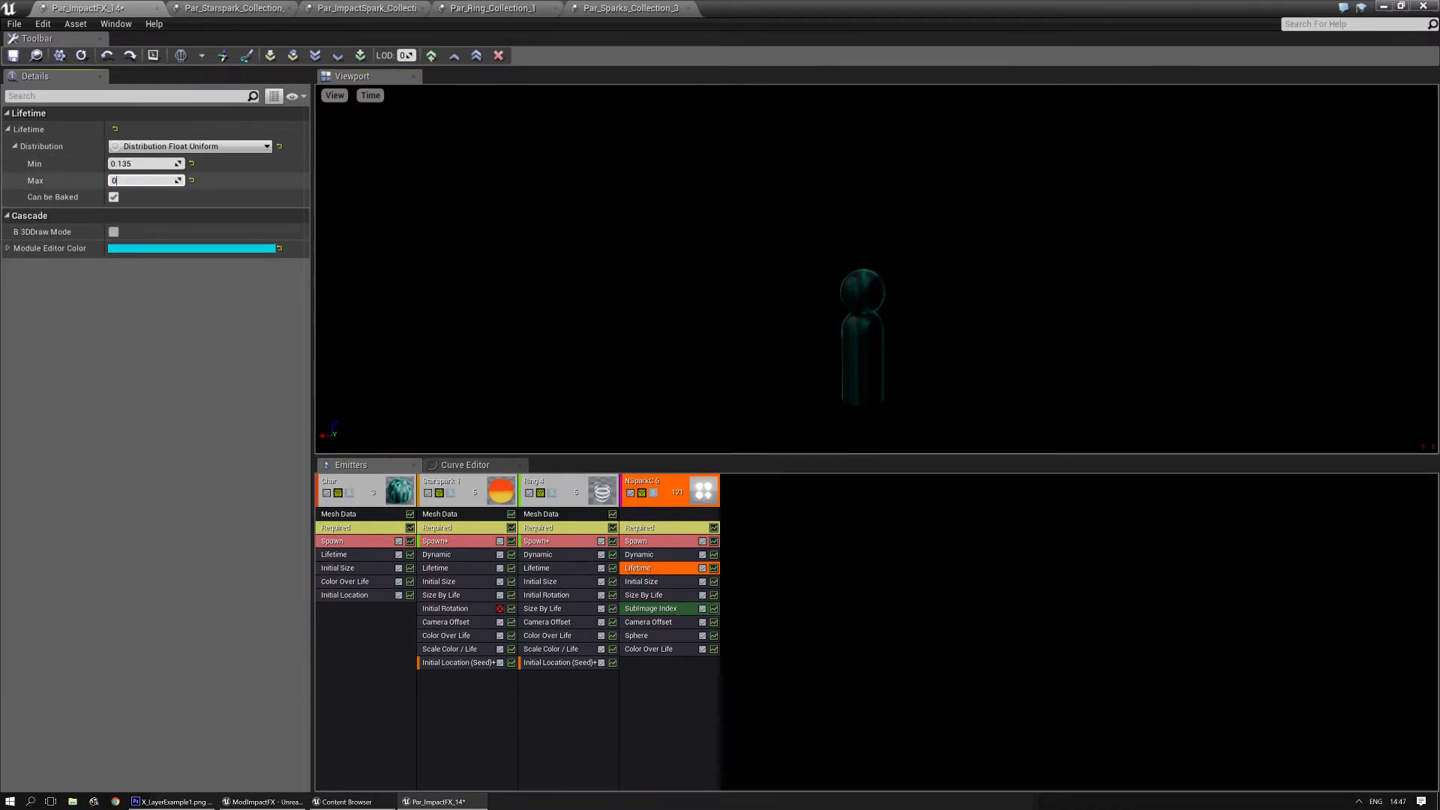
type("5")
key("Return")
left_click(699, 262)
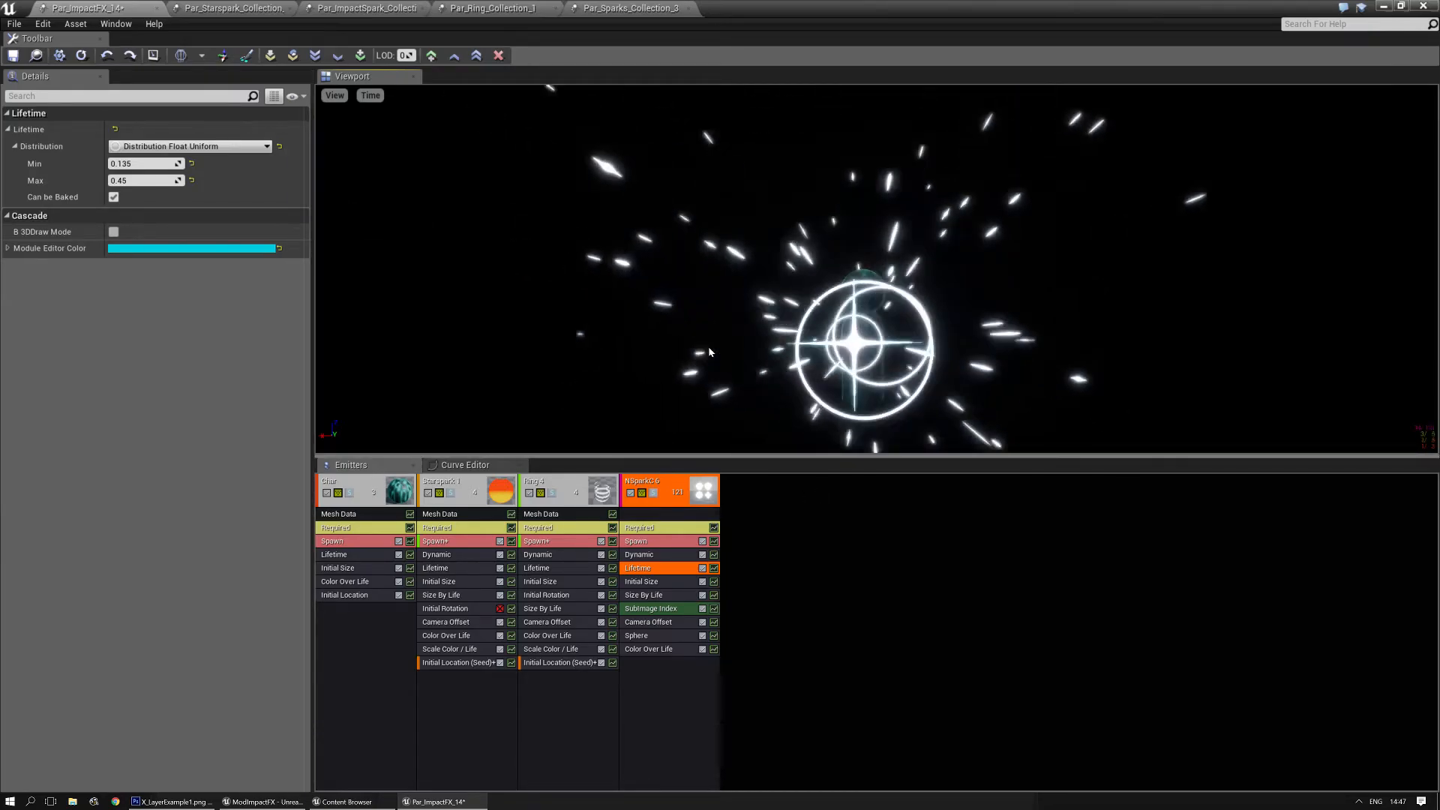
- Open the ChaosSpark collection from the ParticleSystems folder and bring its last emitter, ChaosSpark RB, into view
left_click(848, 684)
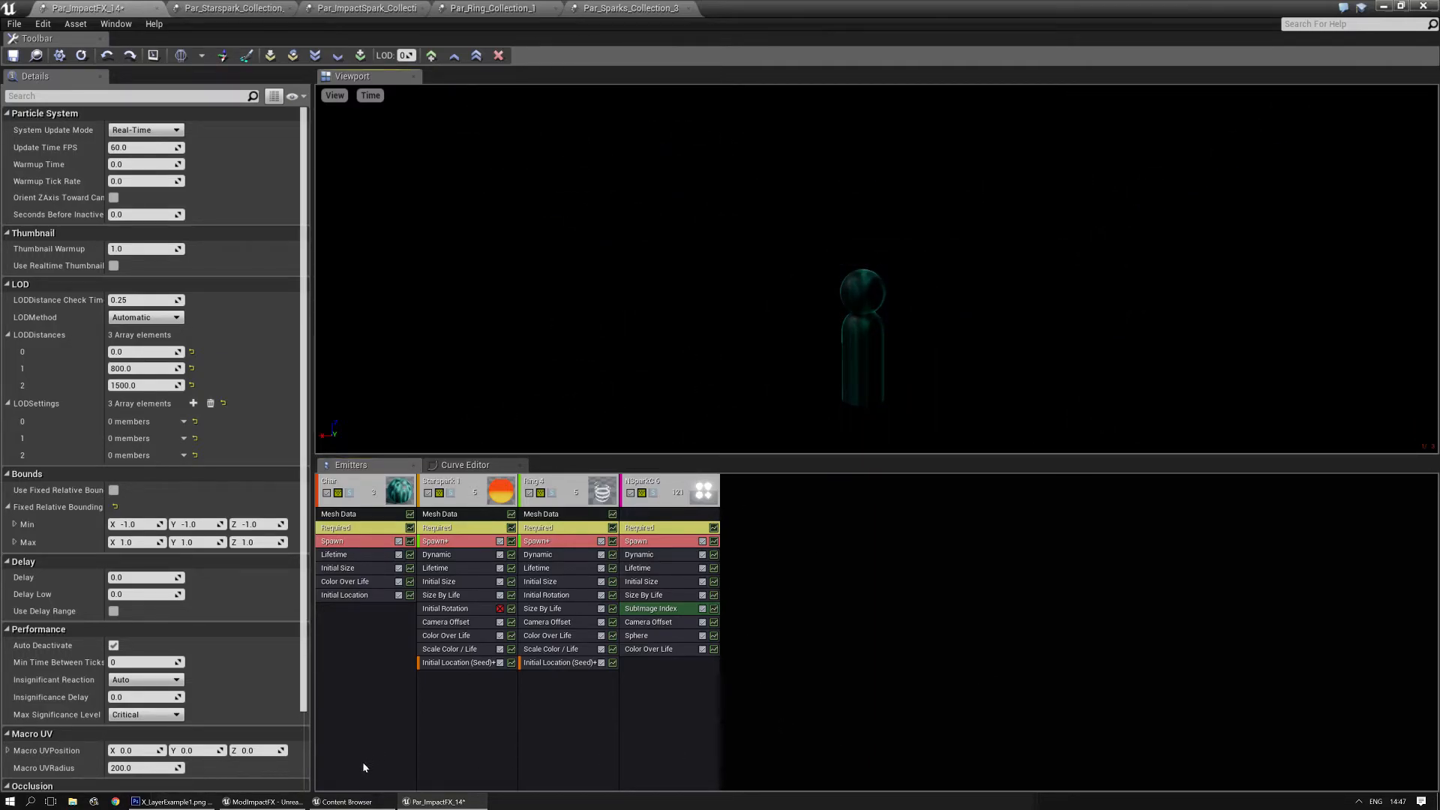
mouse_move(263, 802)
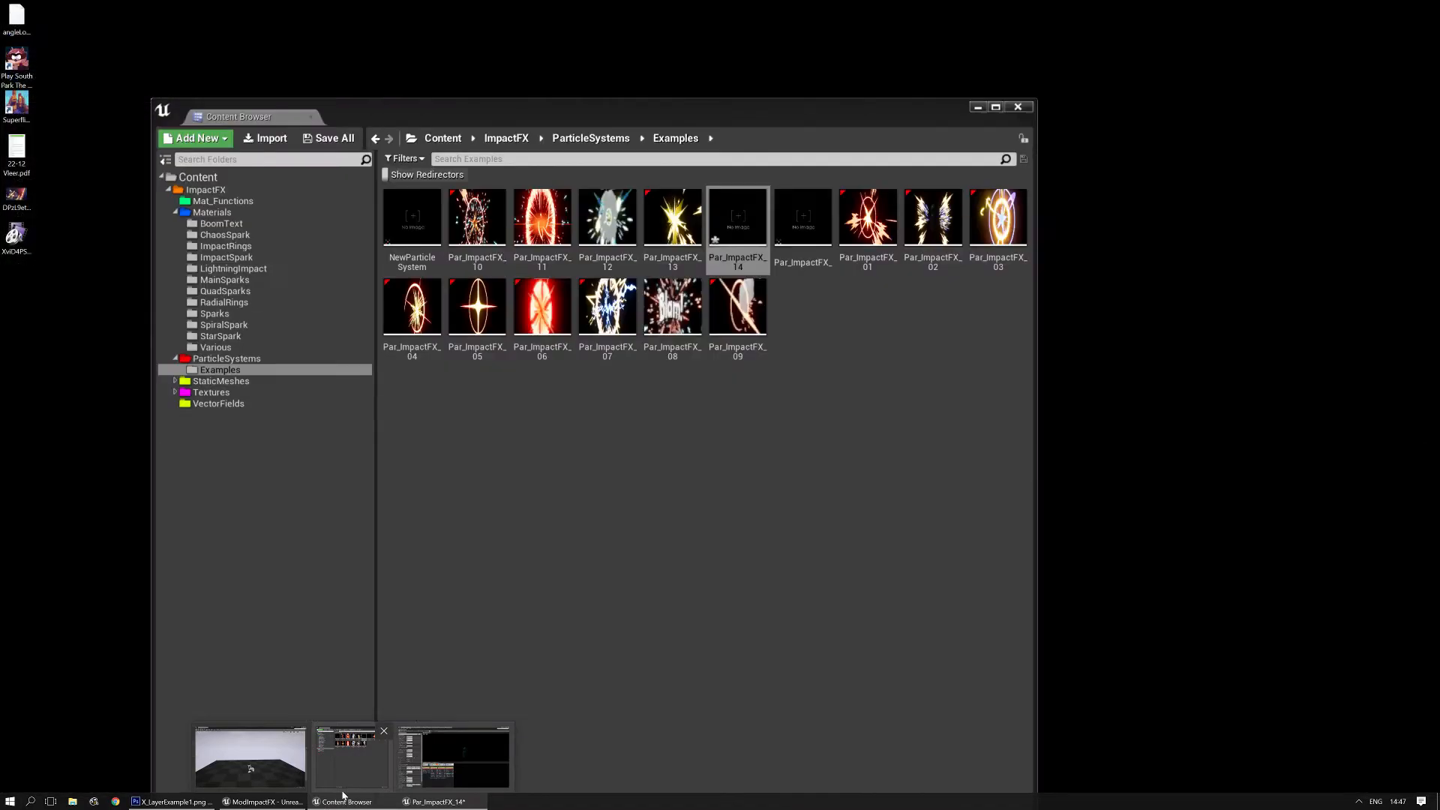
left_click(347, 761)
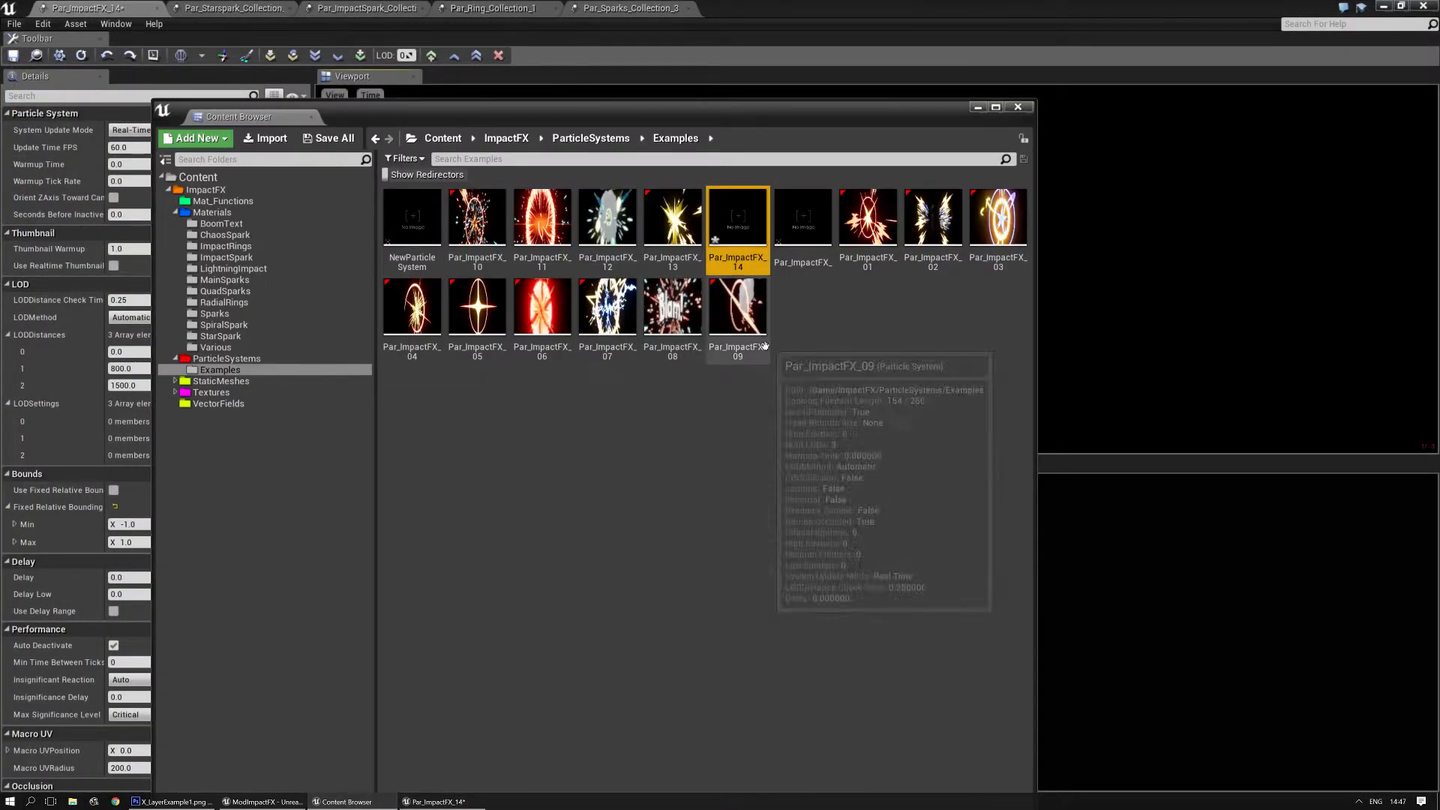
left_click(225, 358)
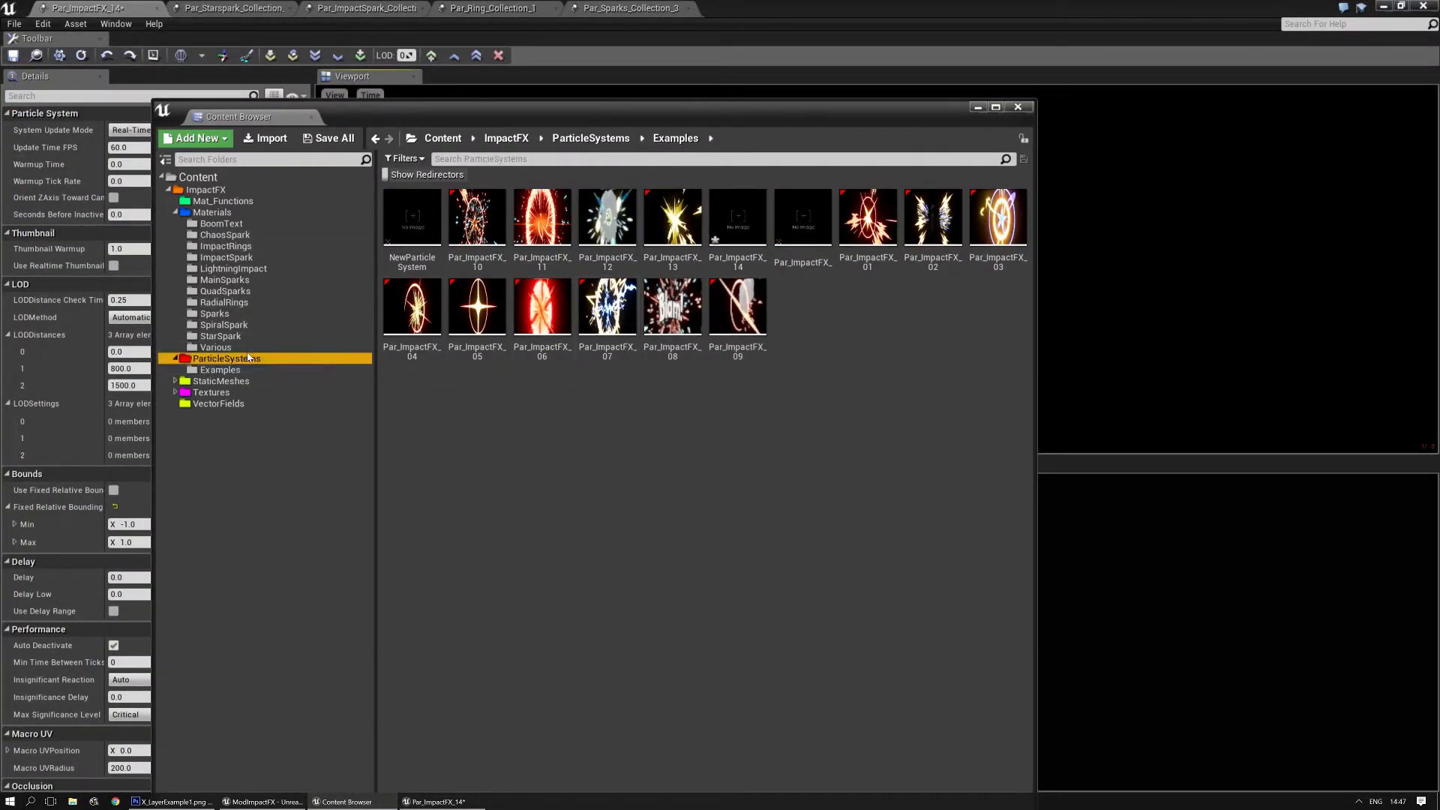
double_click(688, 195)
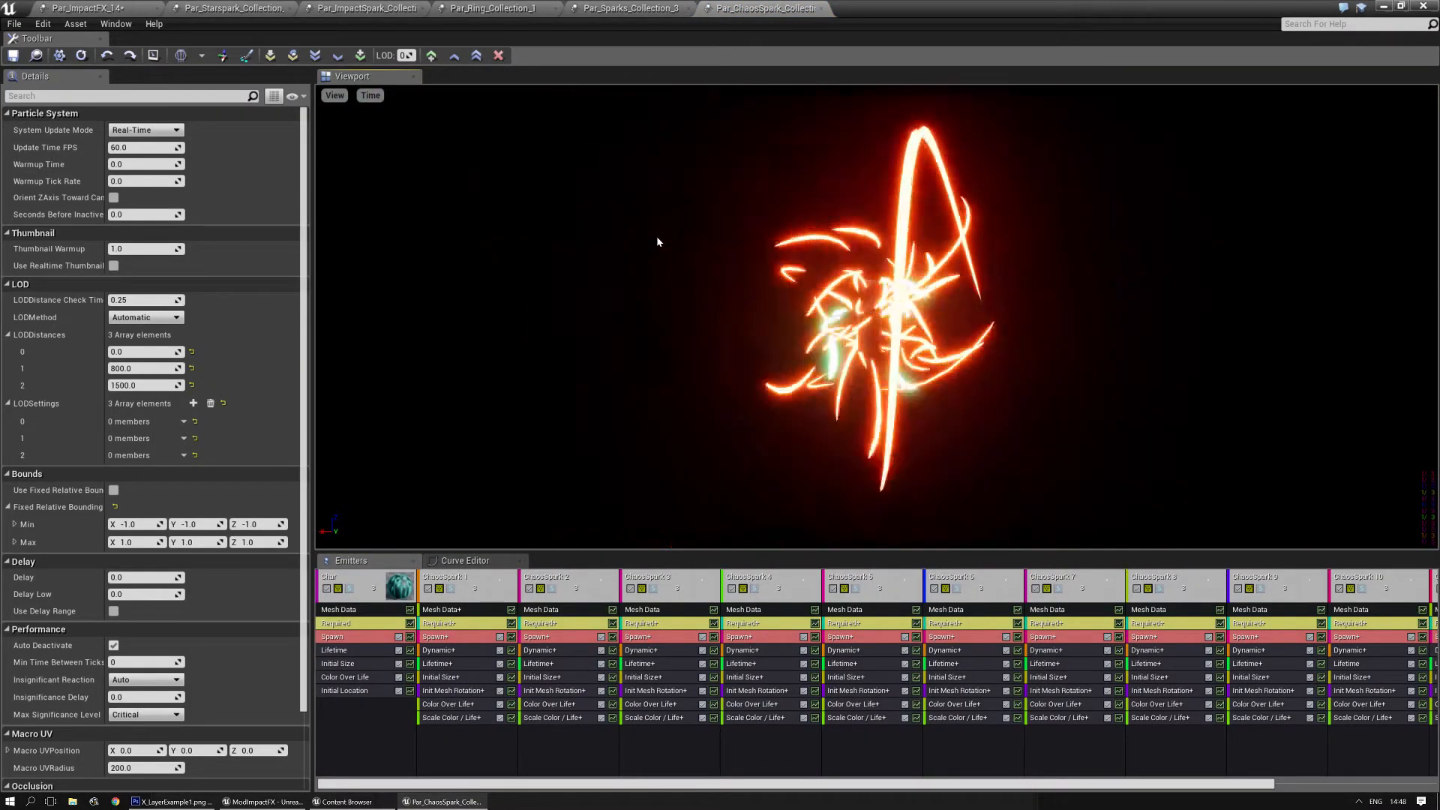
left_click_drag(834, 786, 1118, 790)
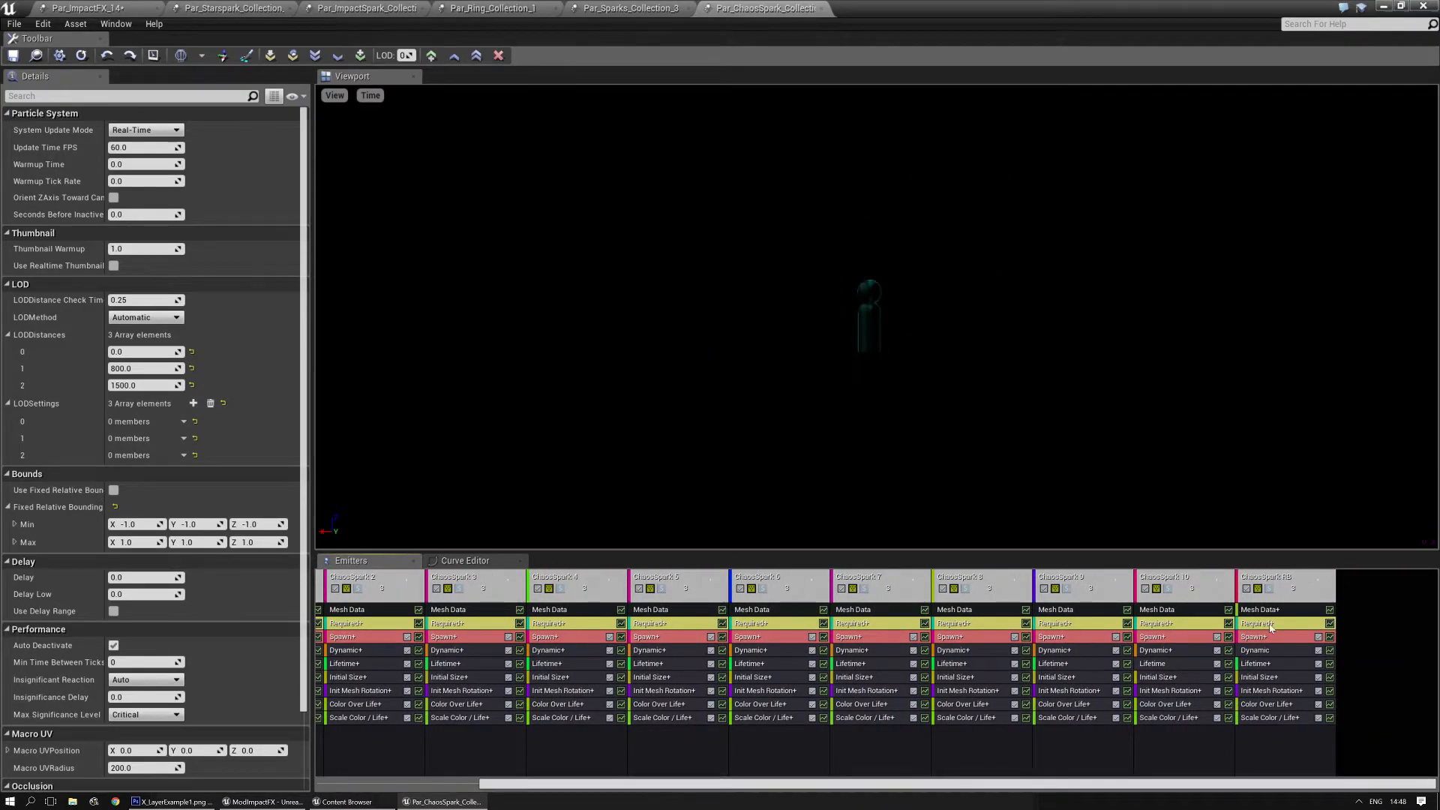
- Examine the Dynamic parameters of the ChaosSpark RB emitter and preview the emitter soloed
left_click(1263, 651)
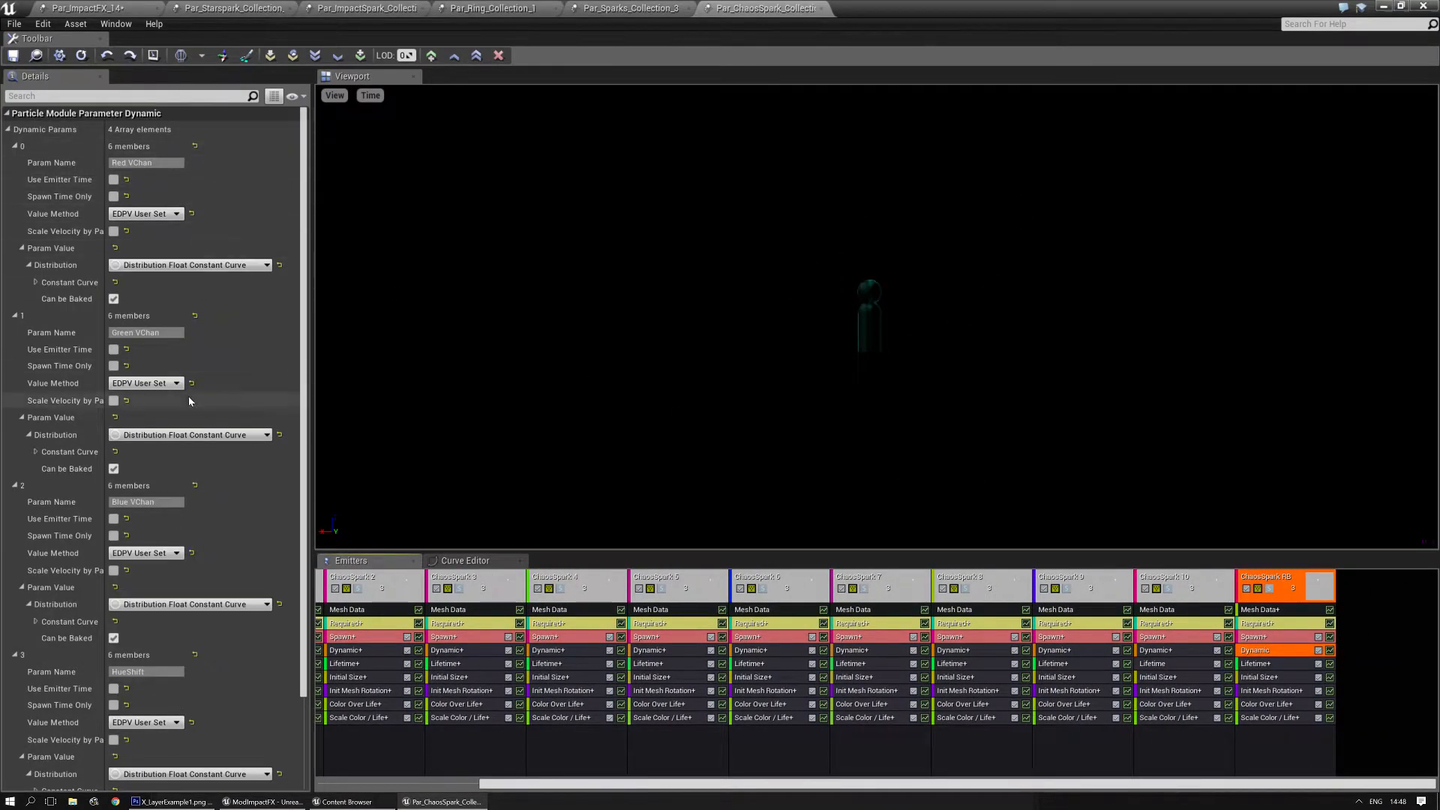
scroll(187, 465, "down", 5)
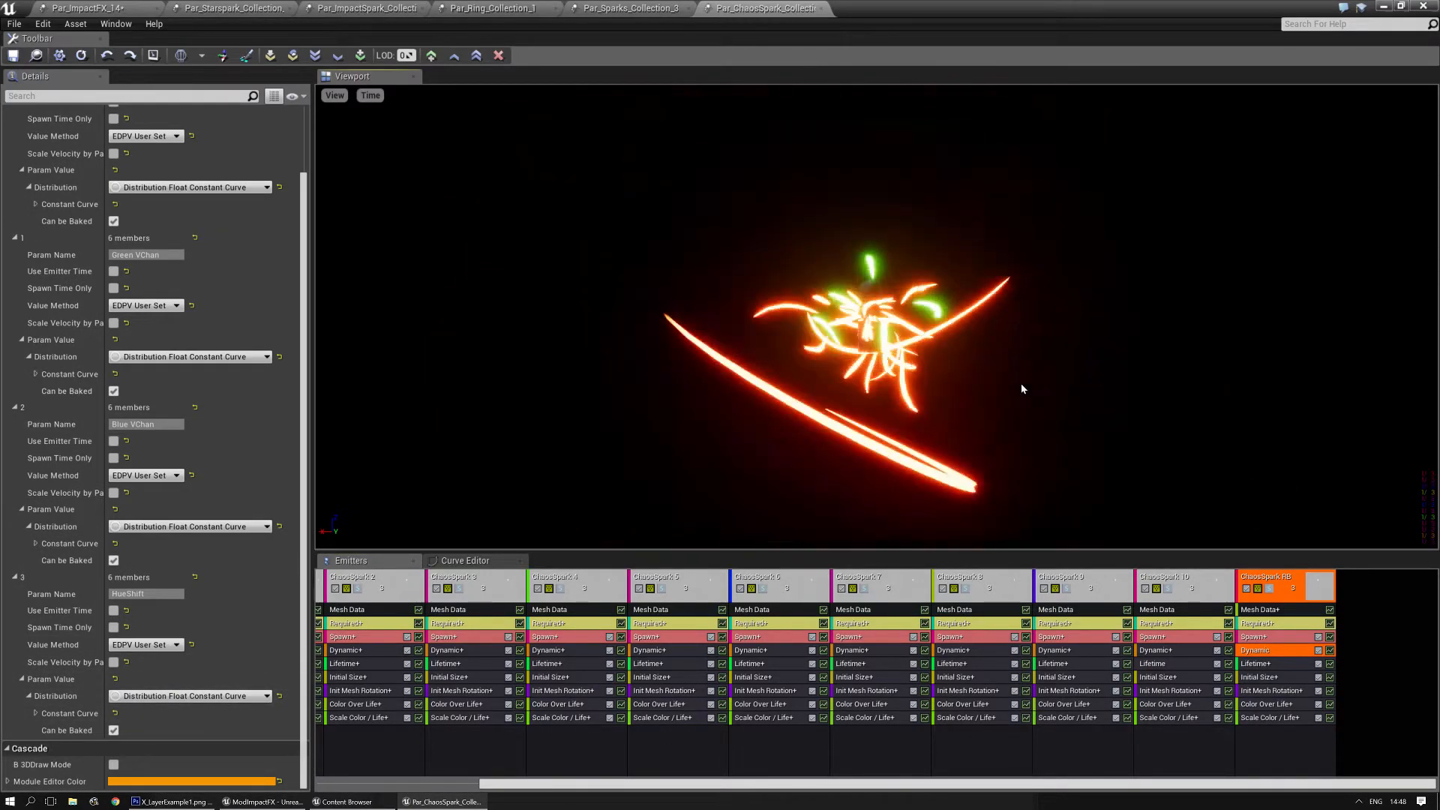
left_click(1269, 589)
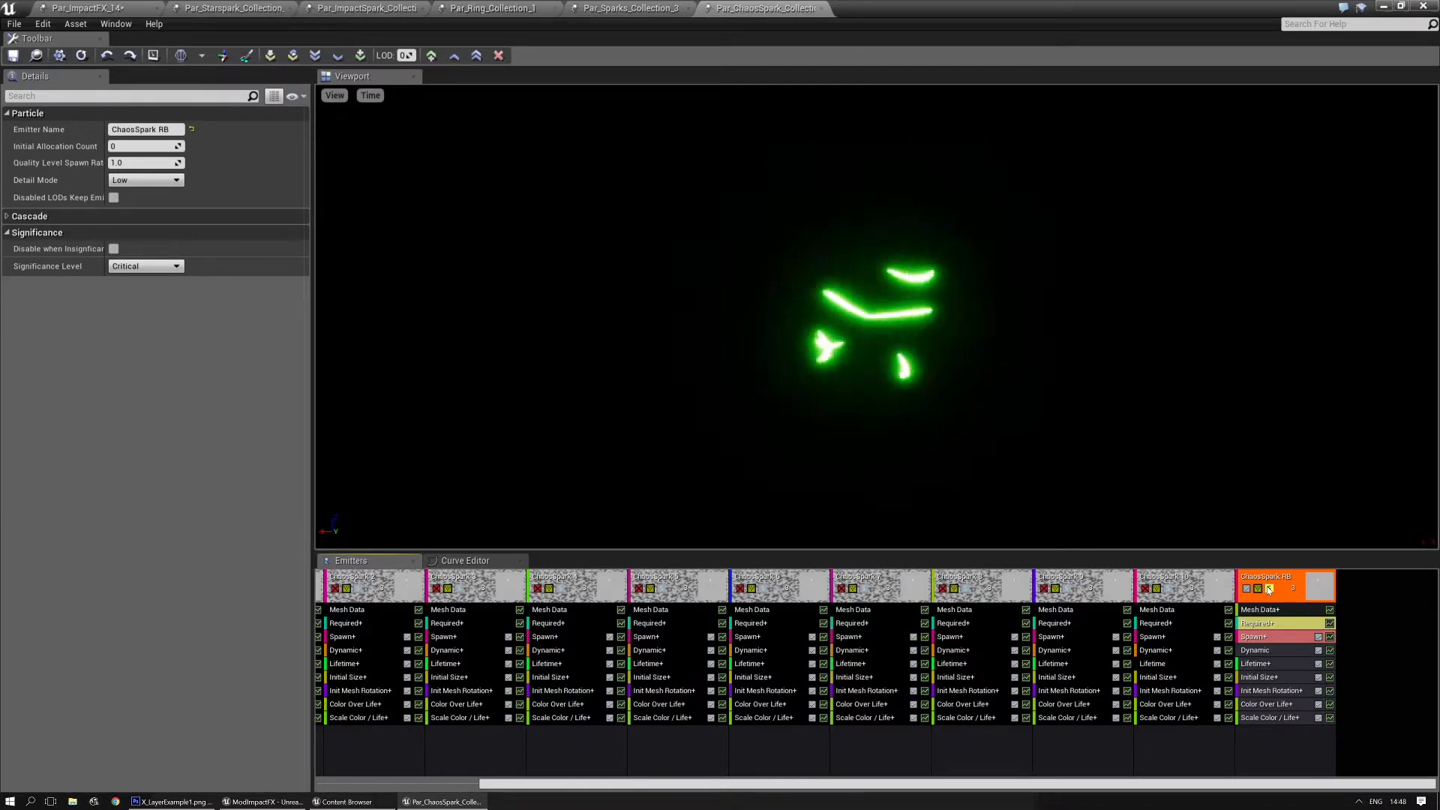
left_click(1268, 588)
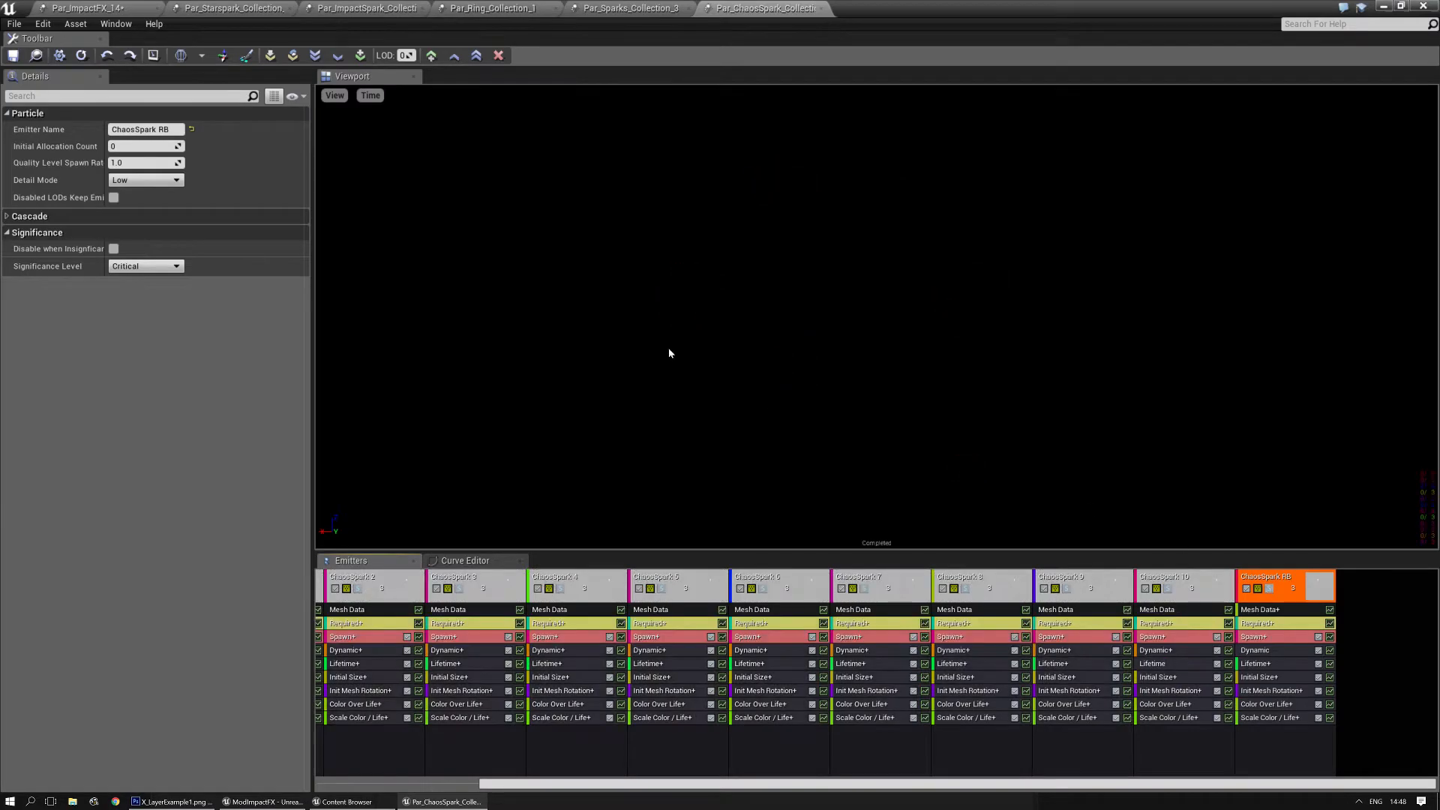
- Export the ChaosSpark RB emitter into Par_ImpactFX_14, selected as target in the Content Browser, and return to that system
left_click(71, 9)
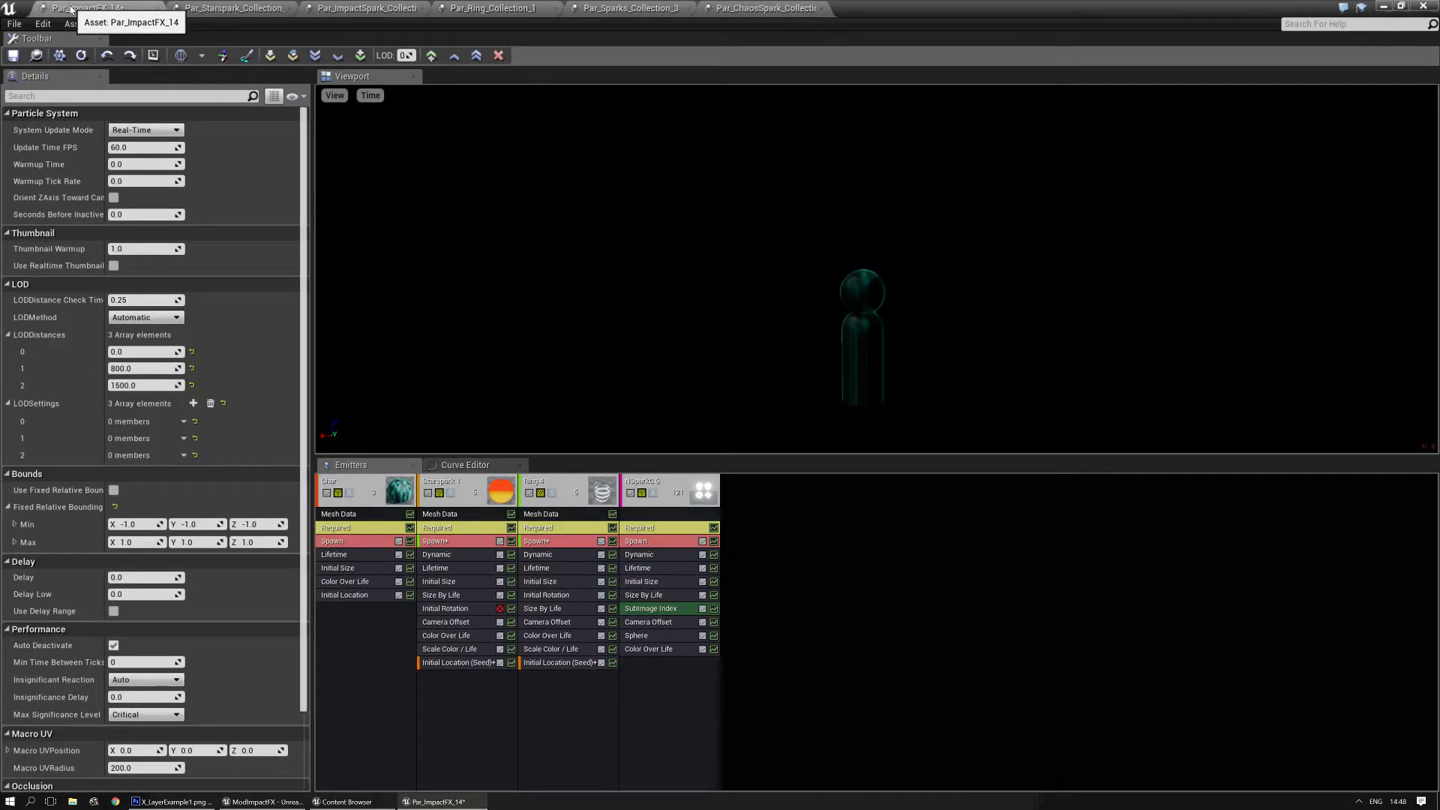
left_click(36, 56)
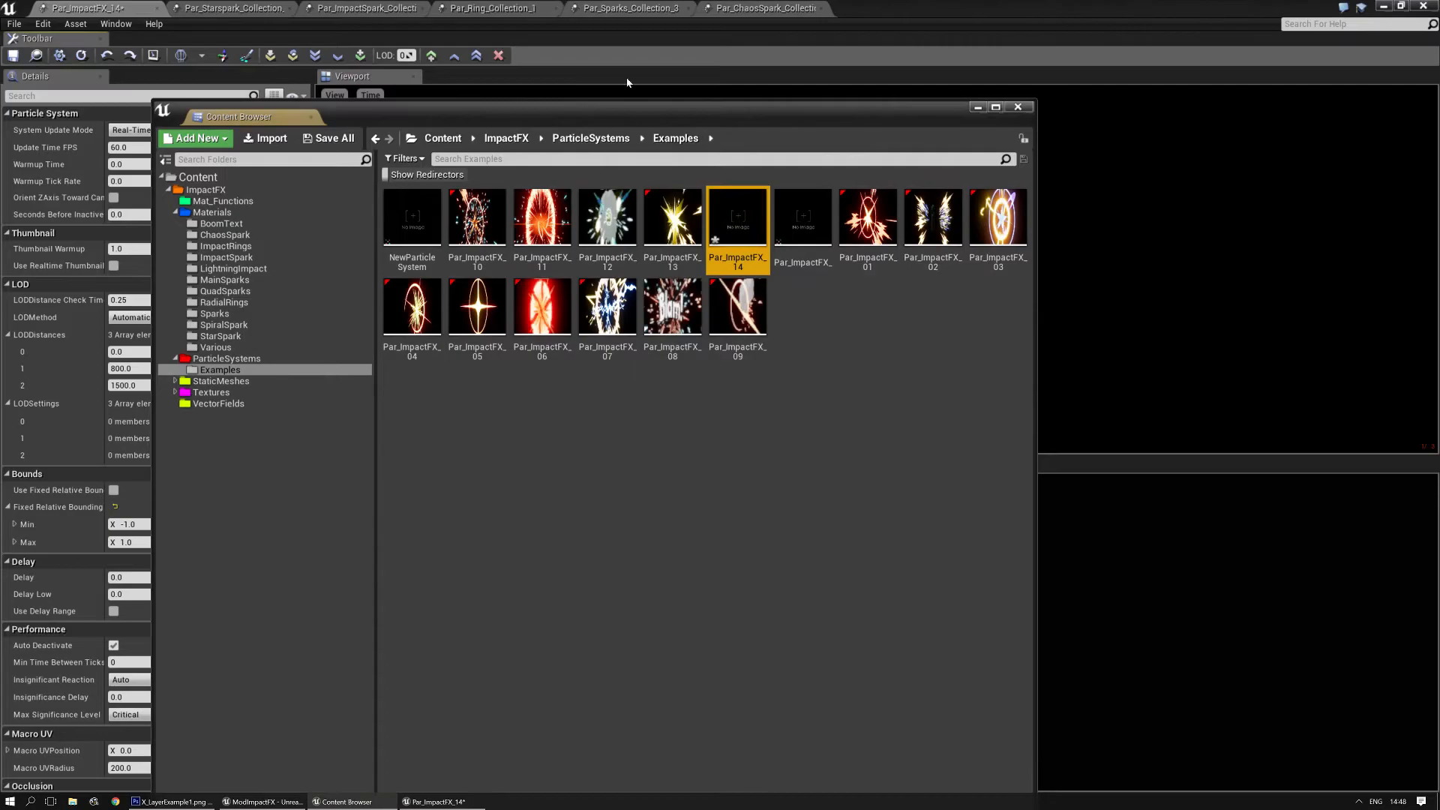
left_click(775, 8)
right_click(1280, 584)
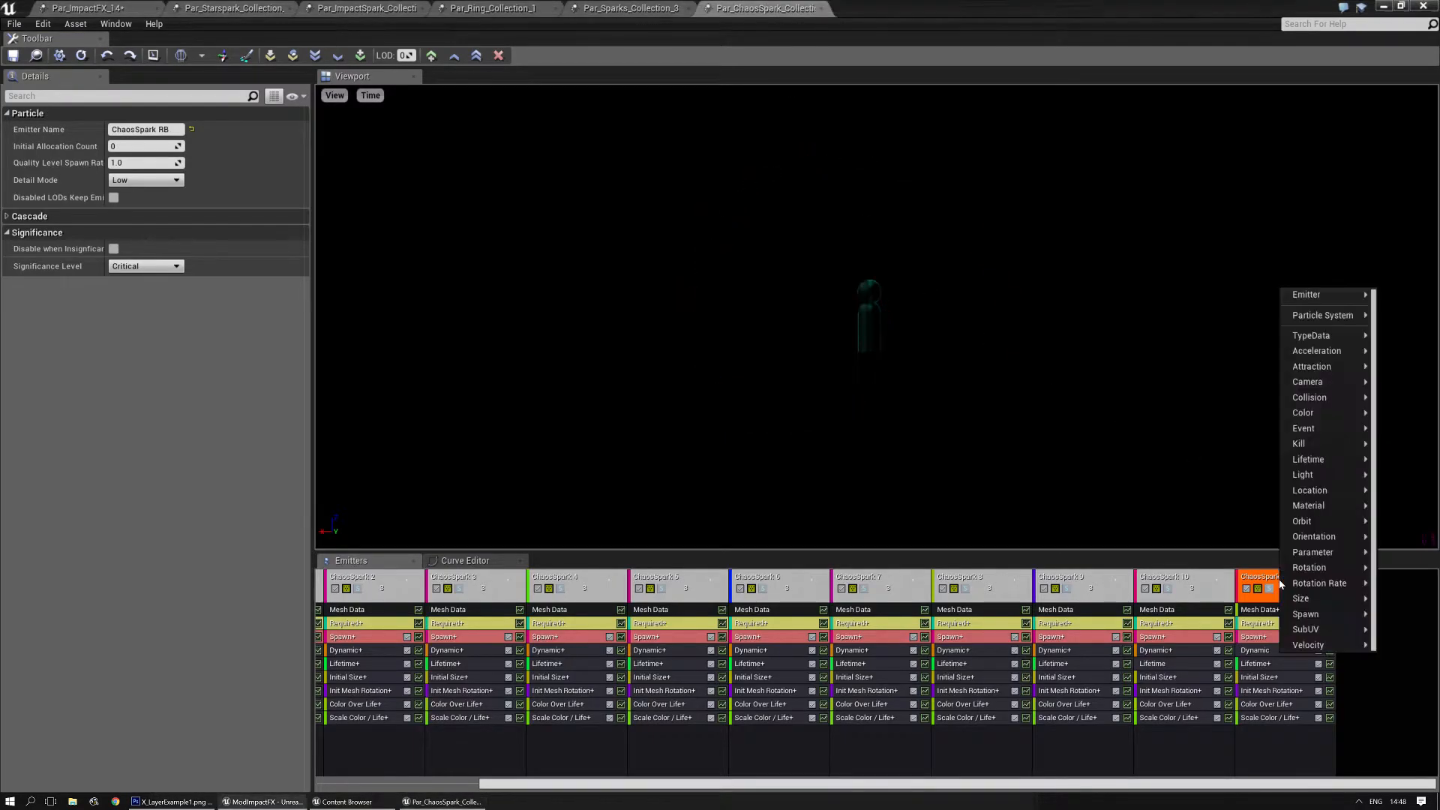
mouse_move(1327, 305)
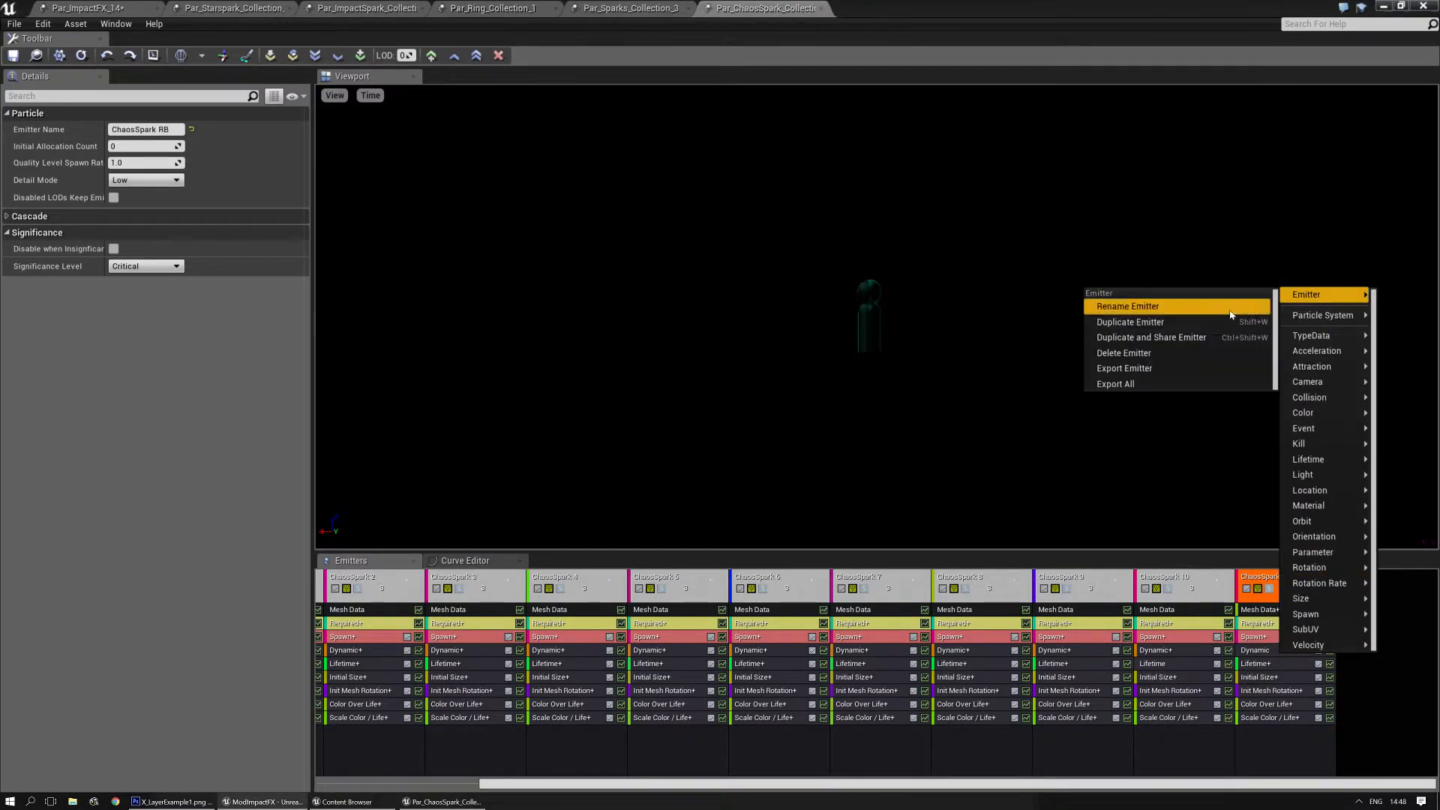
left_click(1129, 366)
left_click(129, 12)
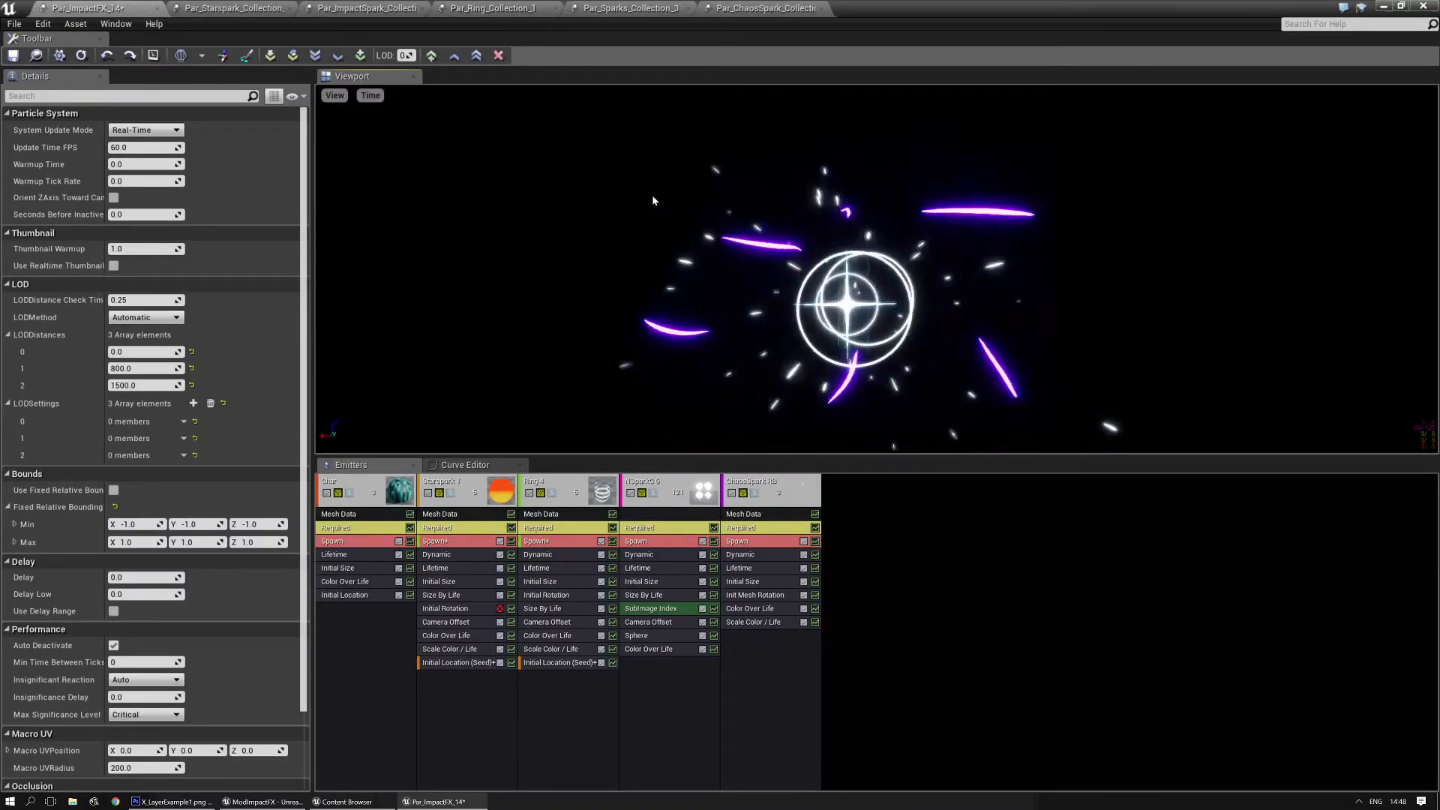
- Add two bursts to the Spawn module of ChaosSpark RB, with Count 1 for burst 1 and Count 3 for burst 2
left_click(762, 488)
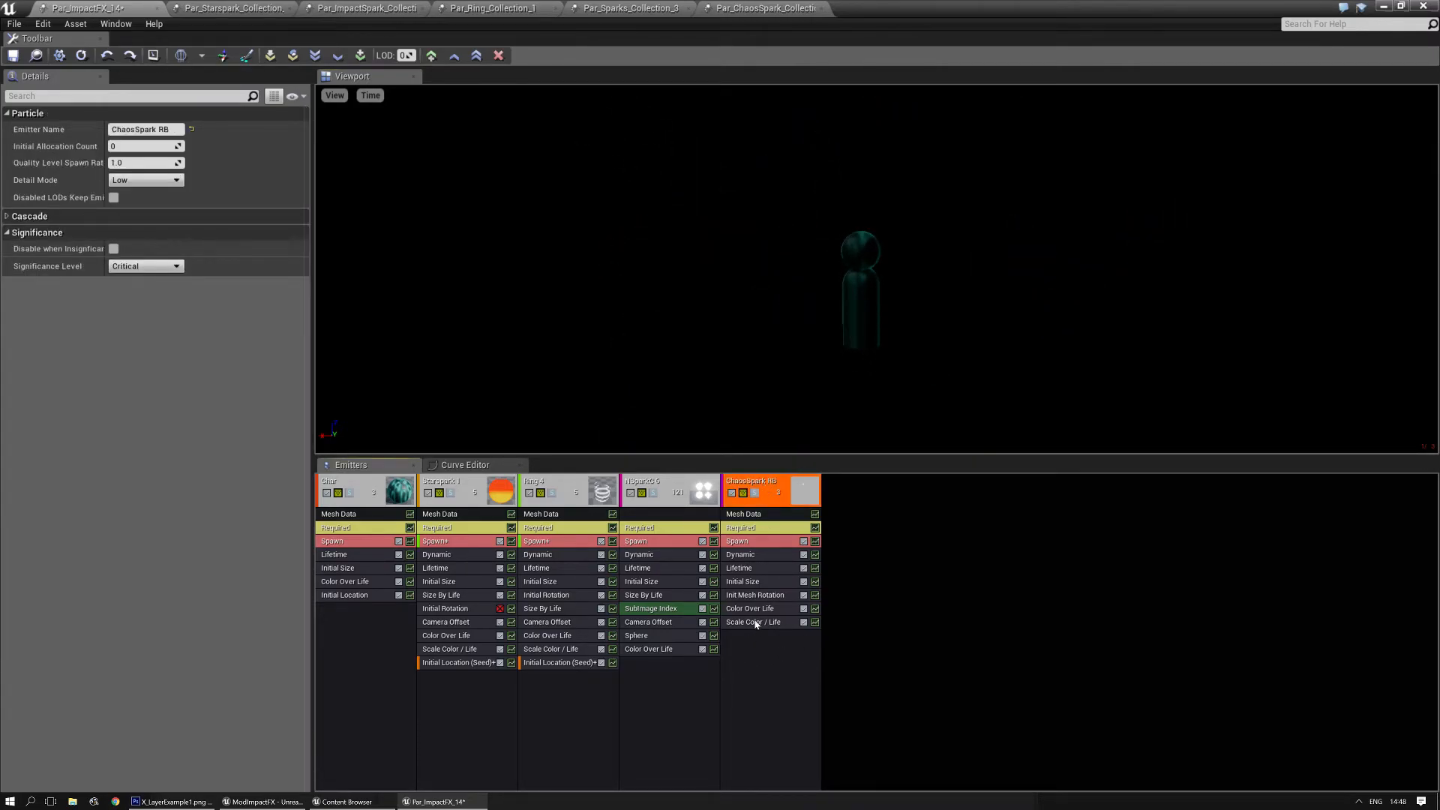
left_click(759, 540)
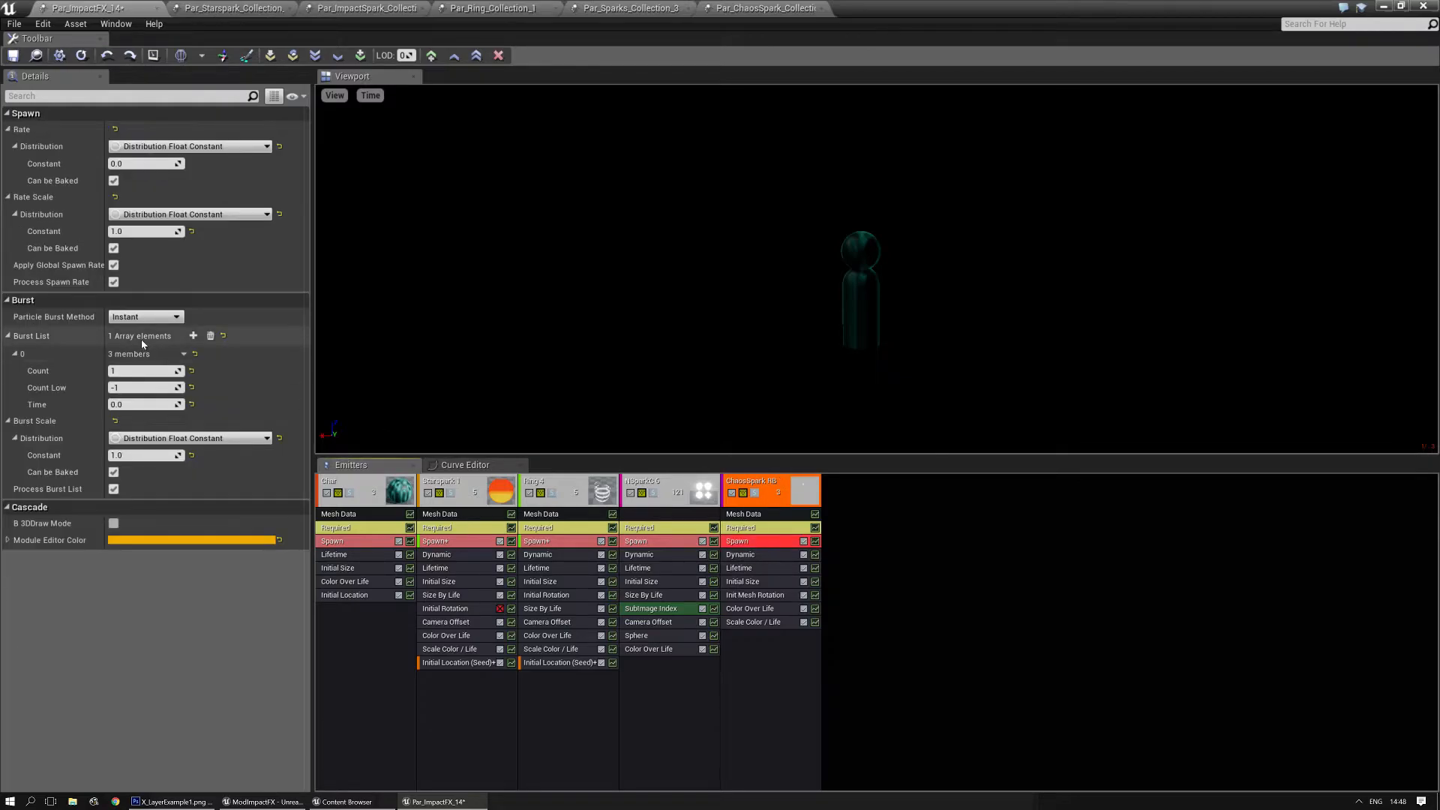
left_click(194, 336)
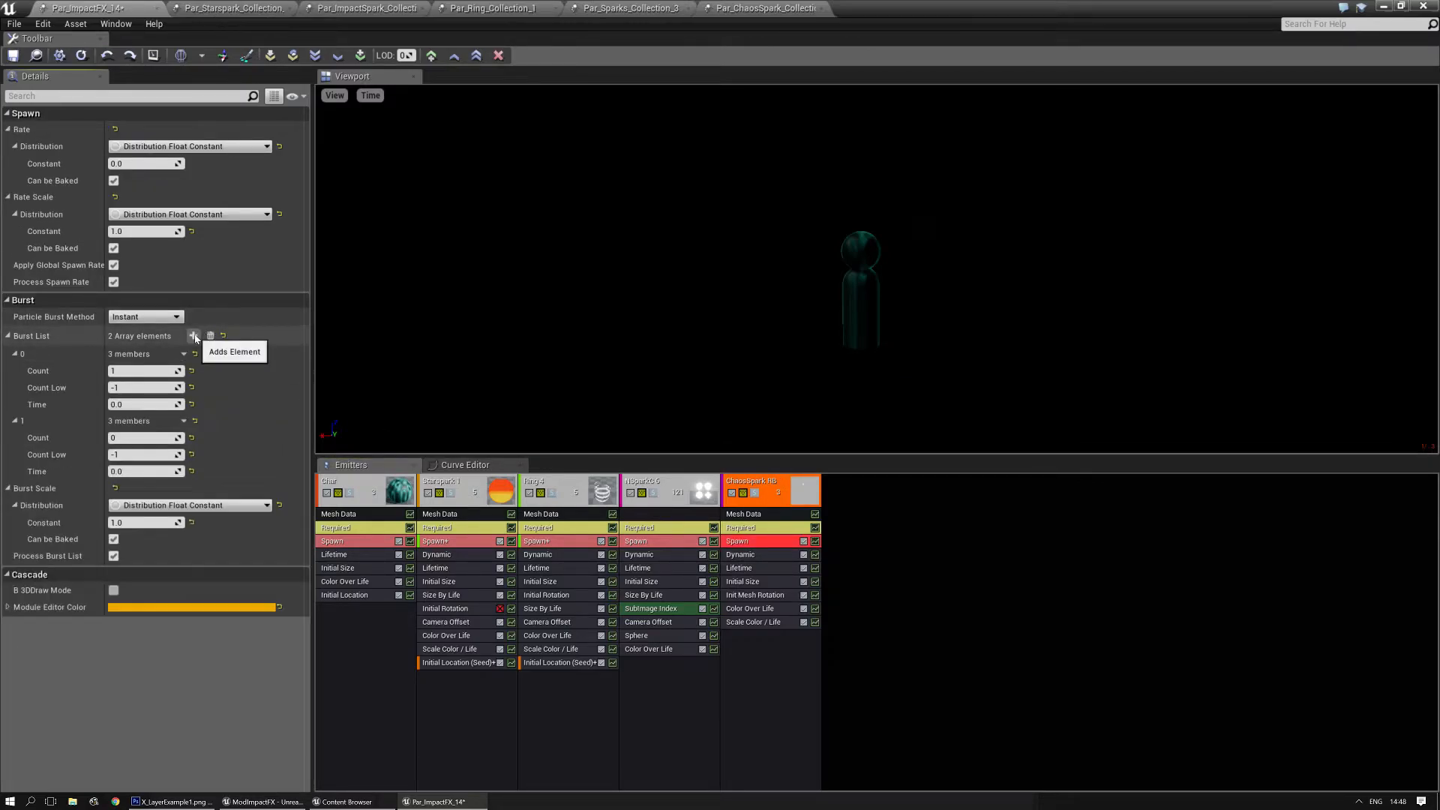
left_click(193, 336)
left_click(142, 437)
key("Return")
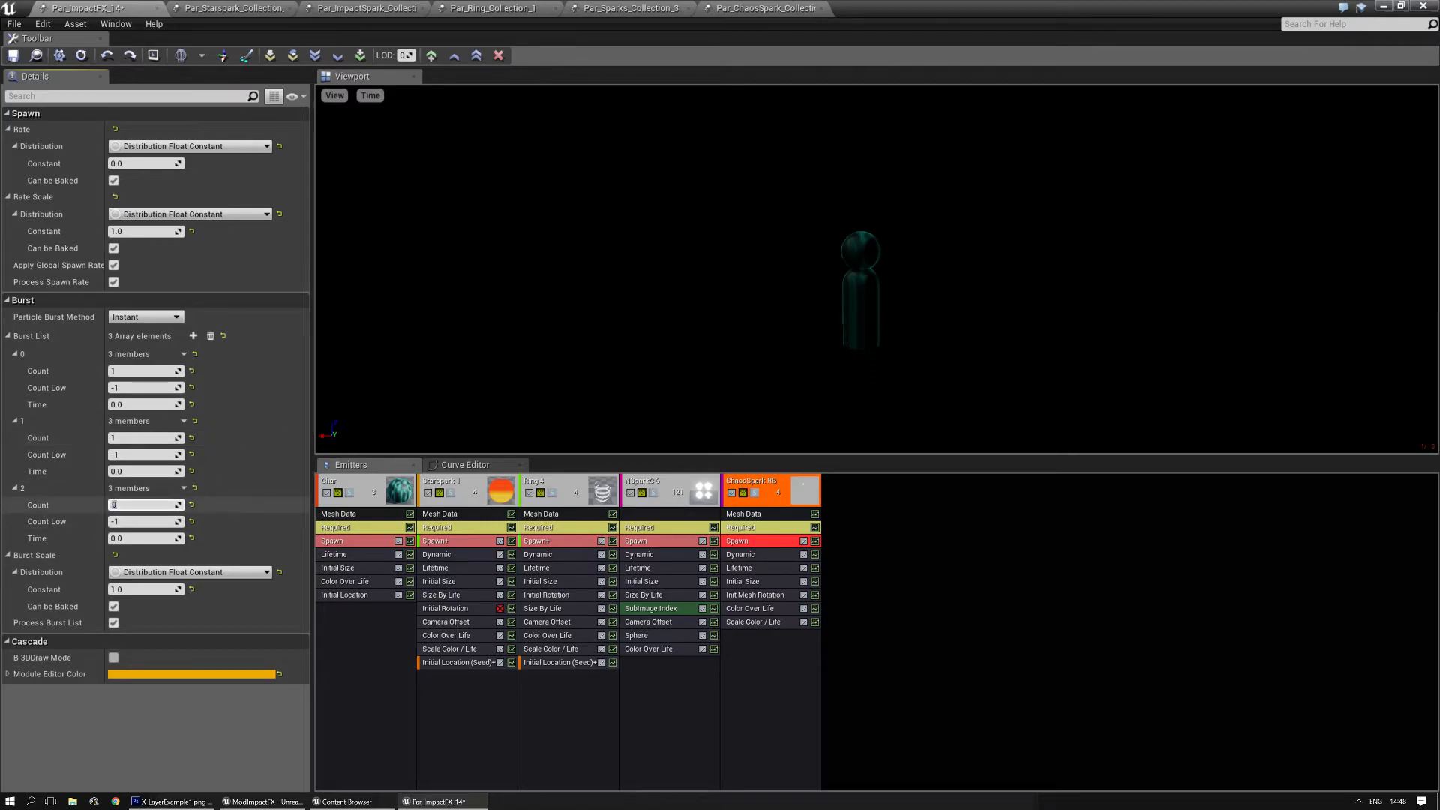
type("3")
key("Return")
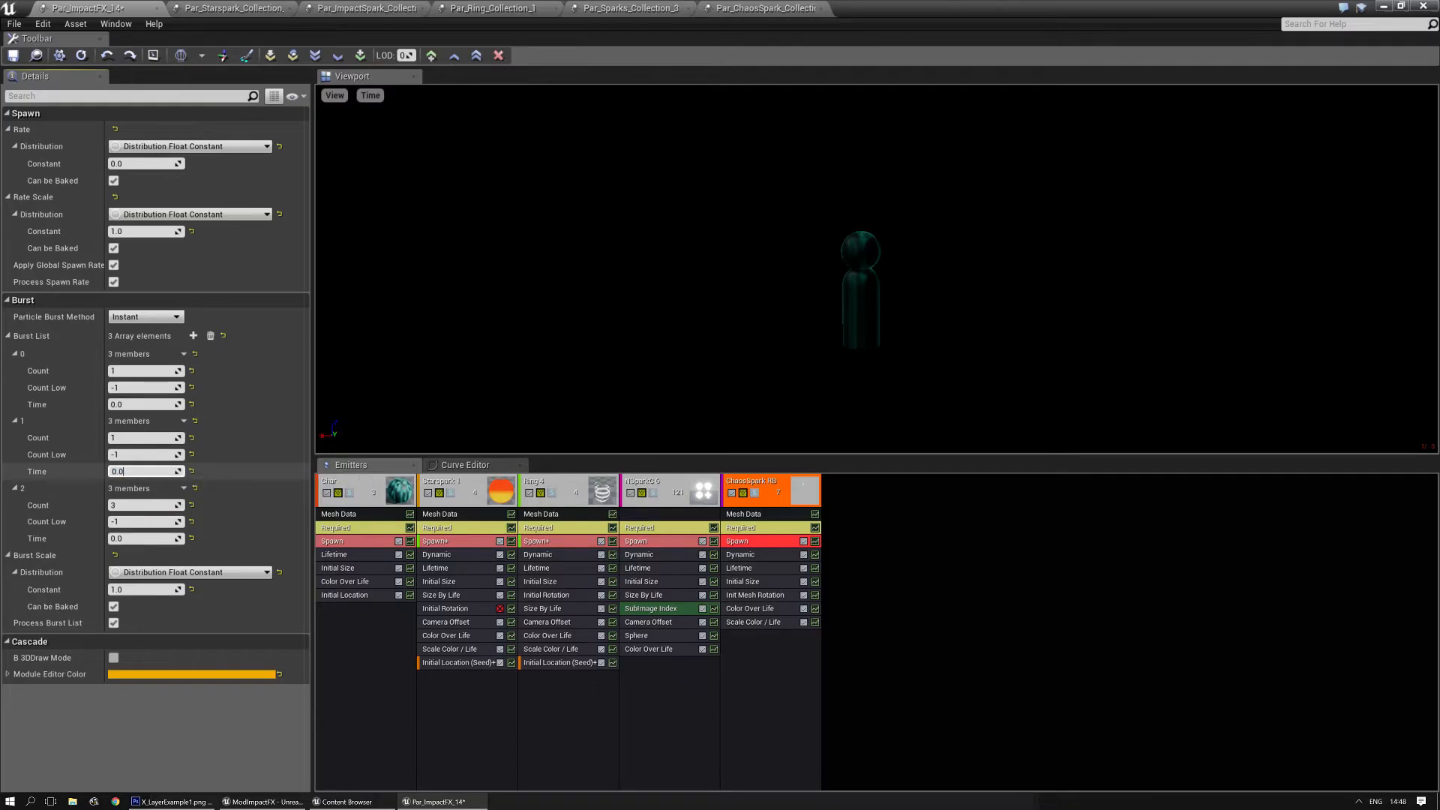
- Set the ChaosSpark RB burst times to 0.075 for burst 1 and 0.15 for burst 2
type("0.075")
key("Return")
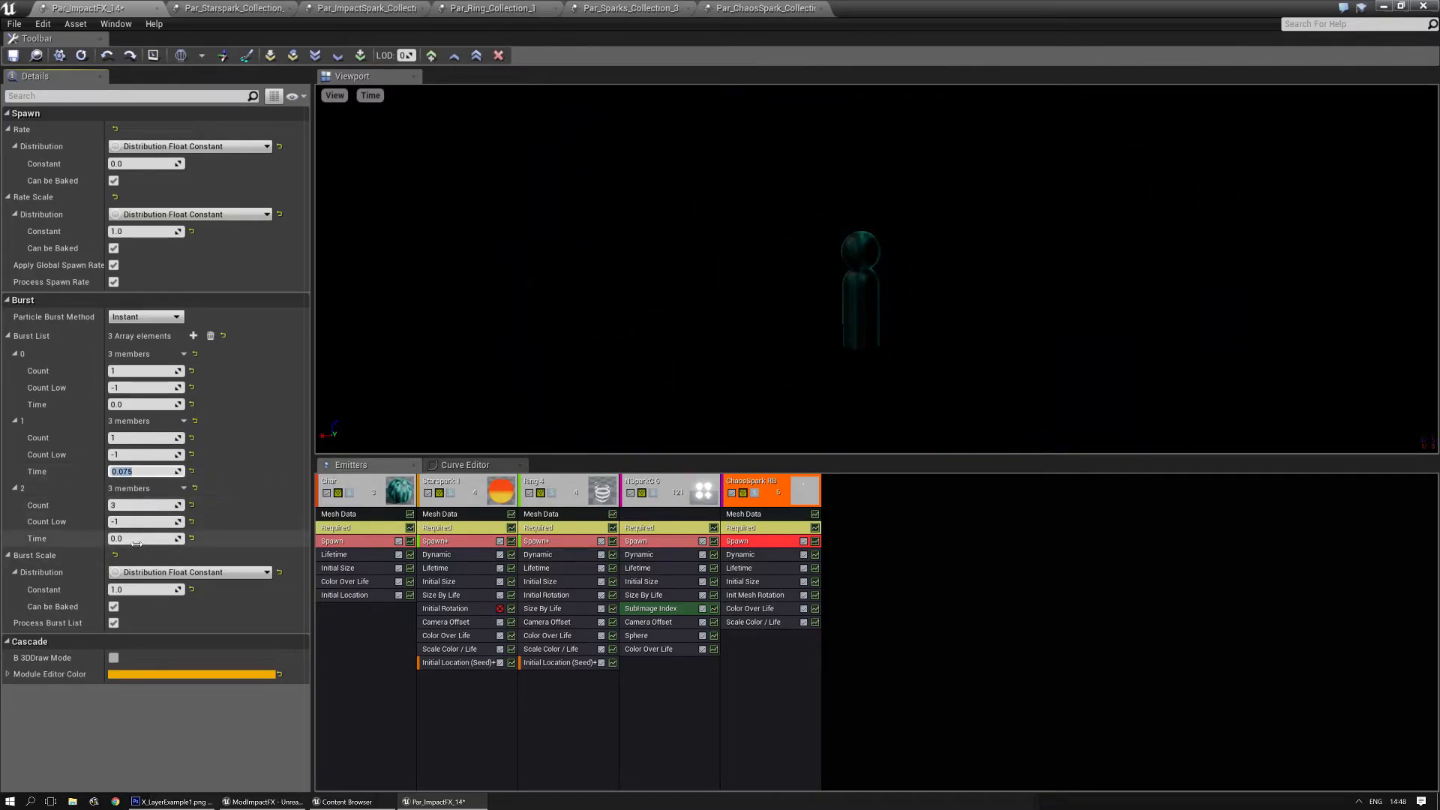
type("5")
key("Return")
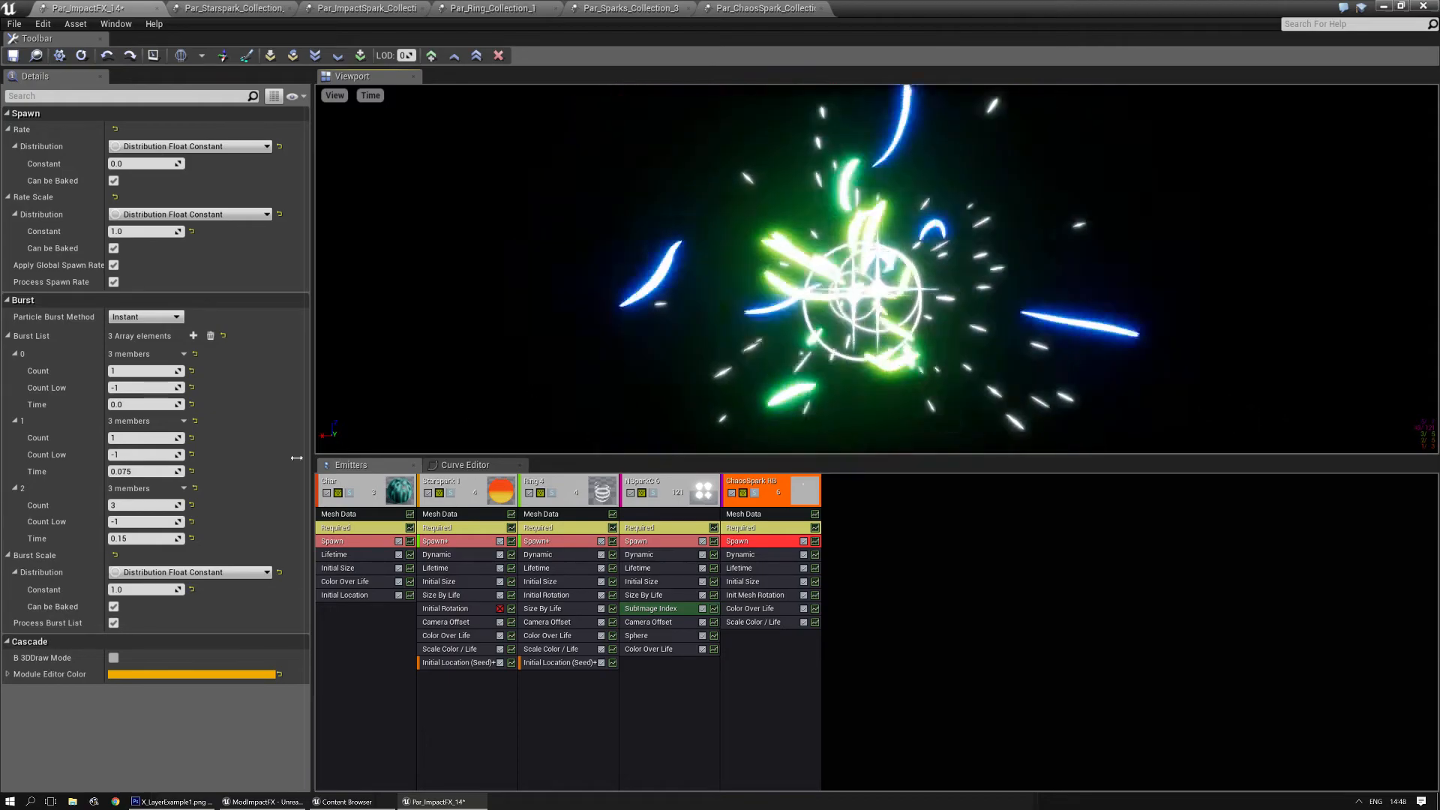
- In ChaosSpark RB, set burst 2's Count to 1 and the first Scale Color / Life point to 50 for R, G and B
type("1")
key("Return")
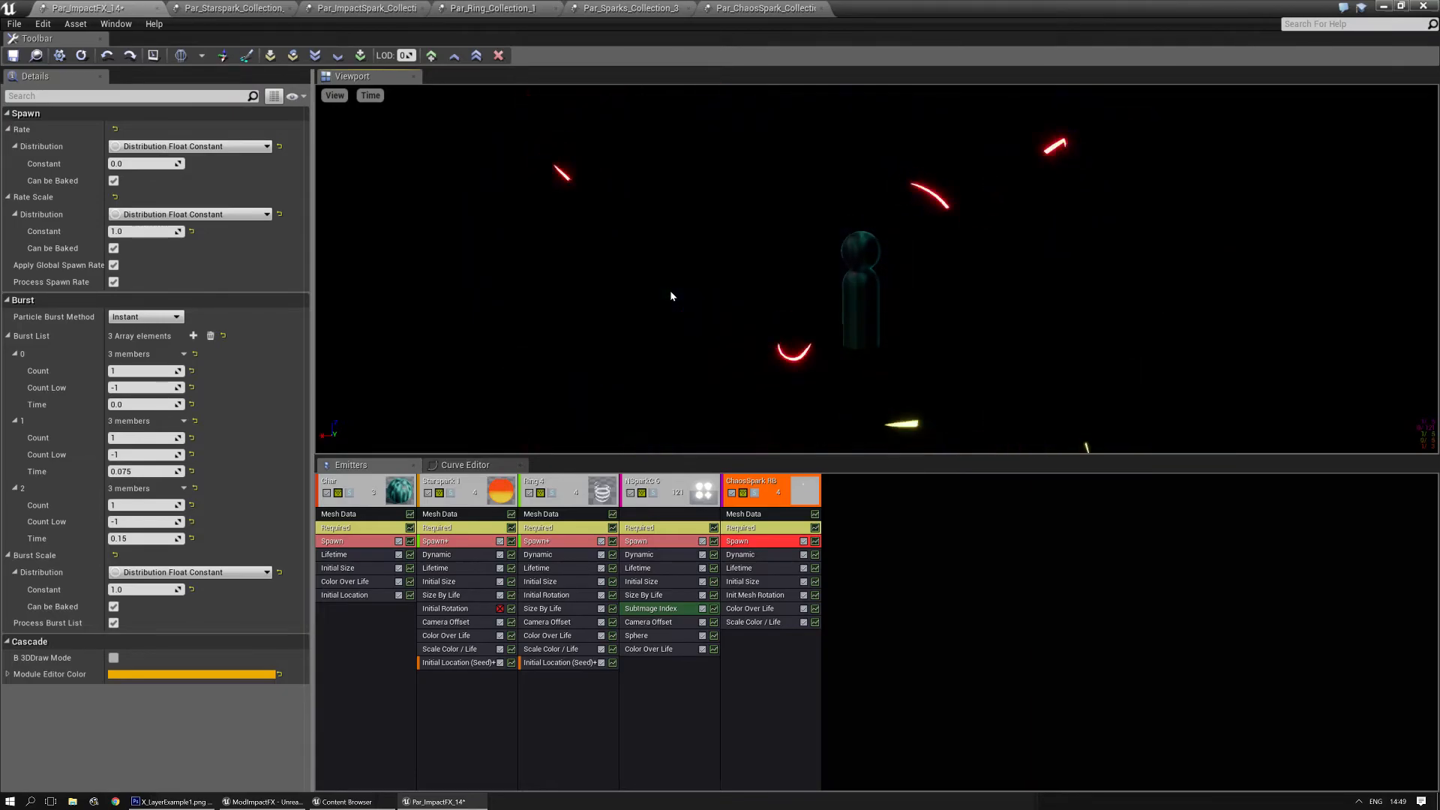
left_click(752, 623)
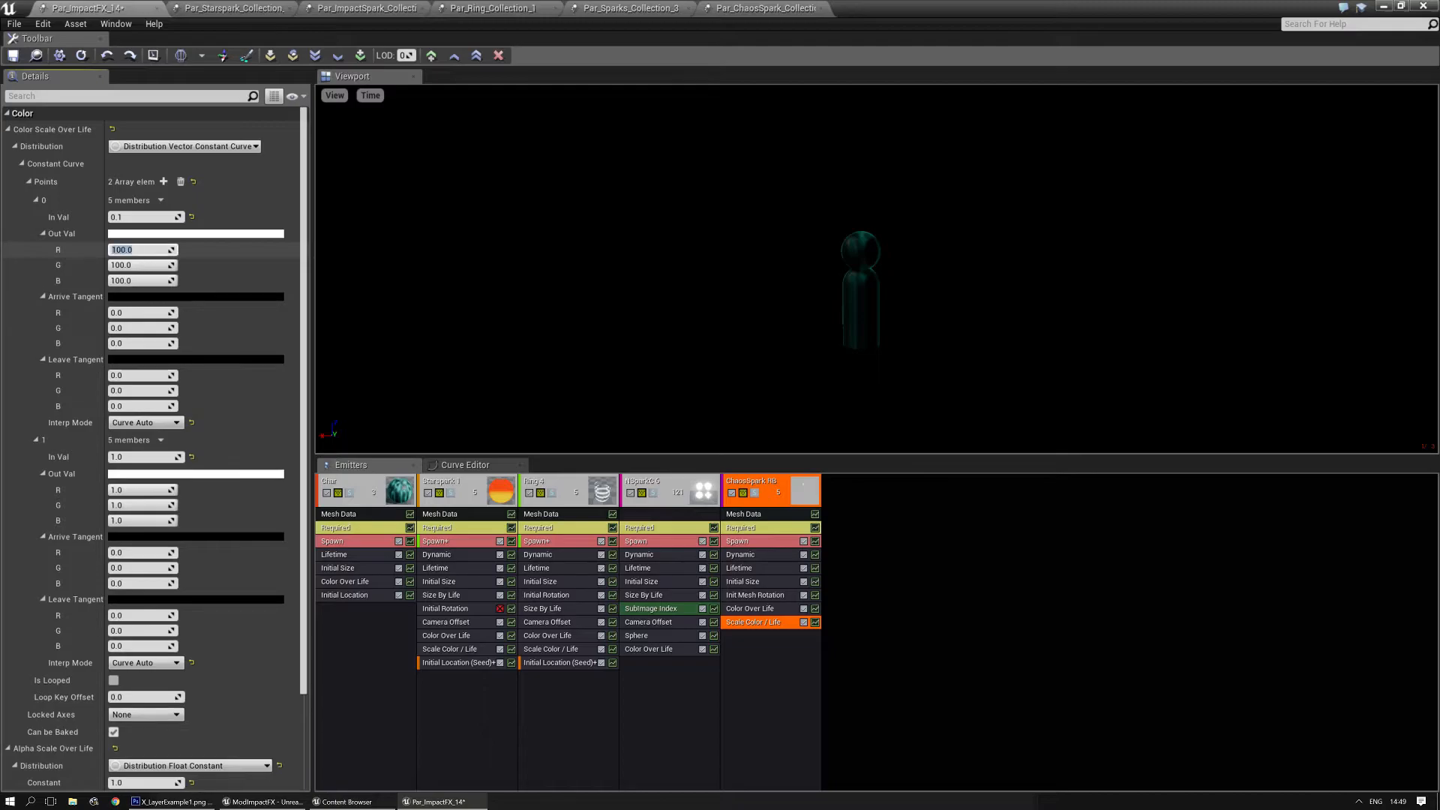
key("Tab")
type("50")
key("Tab")
type("50")
key("Return")
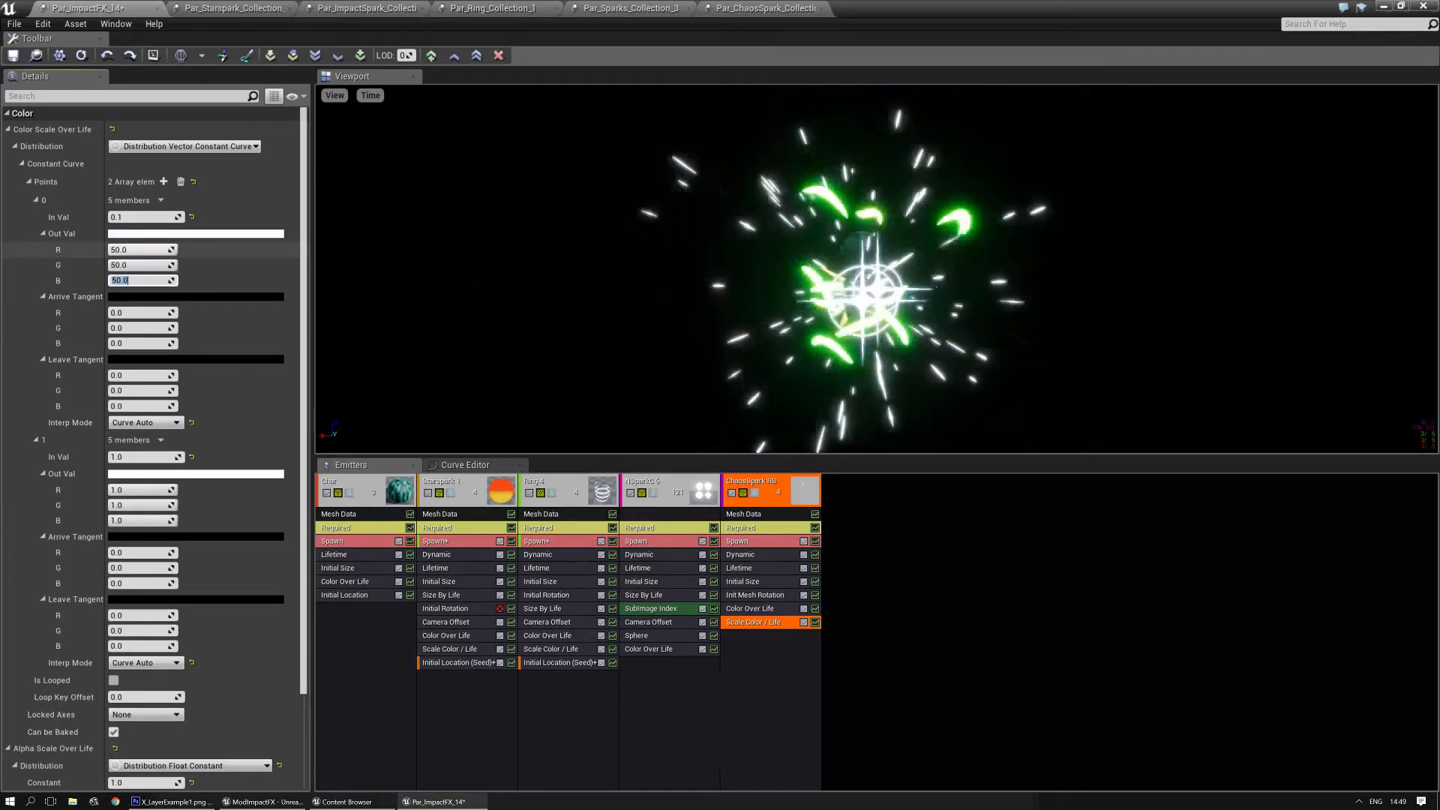
left_click(546, 351)
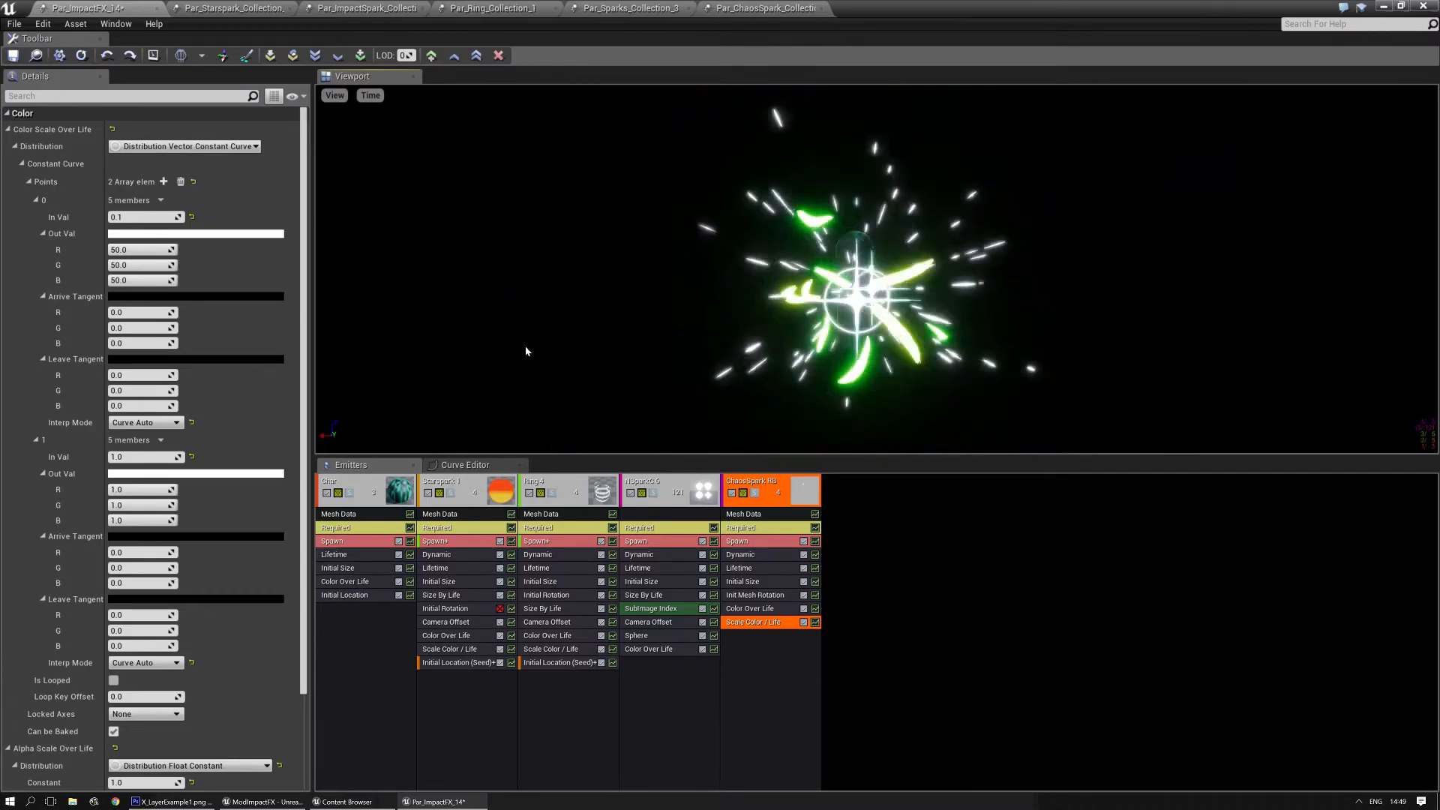
- Preview Starspark 1 soloed, unsolo it, and set its Scale Color / Life constant to 60 for R, G and B
left_click(592, 742)
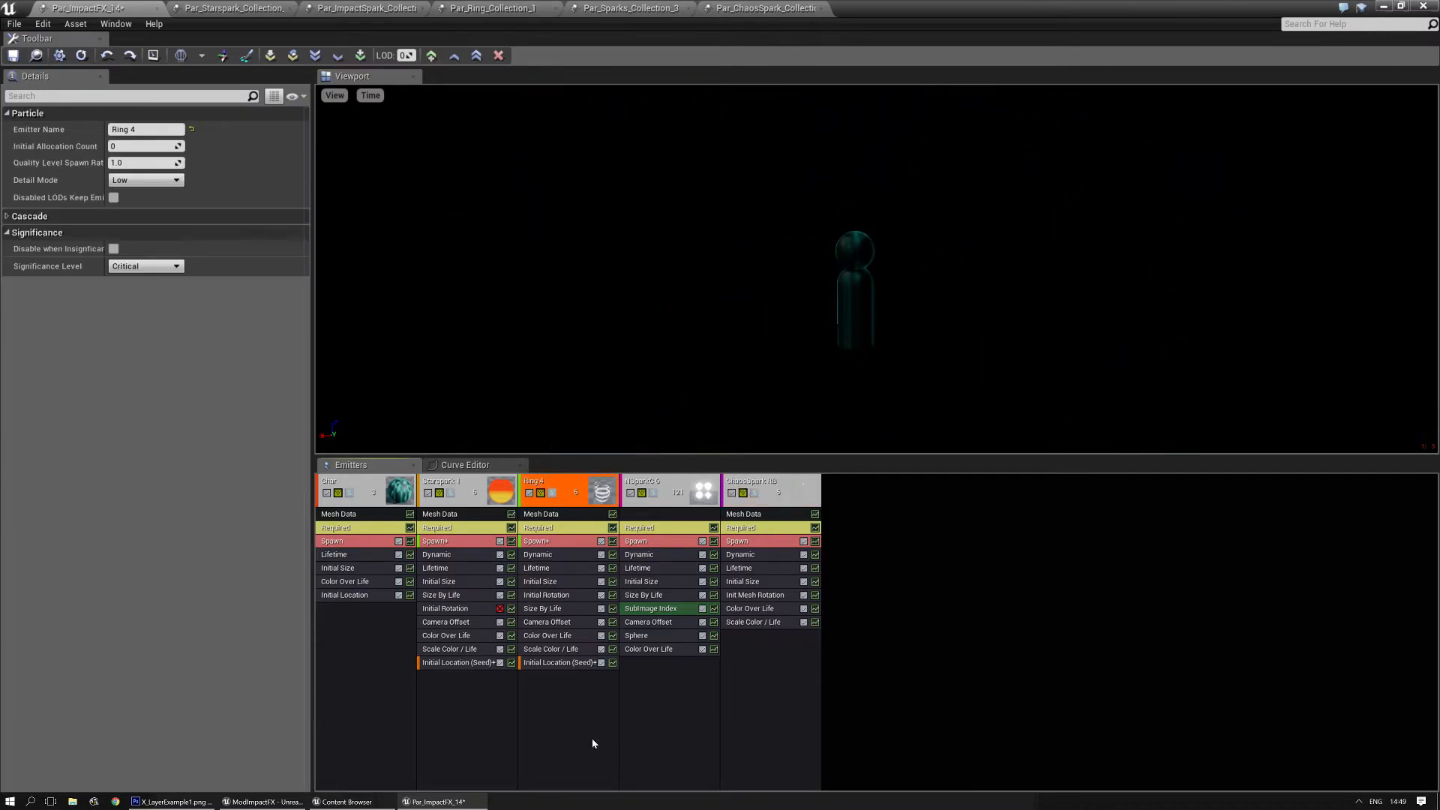
left_click(452, 494)
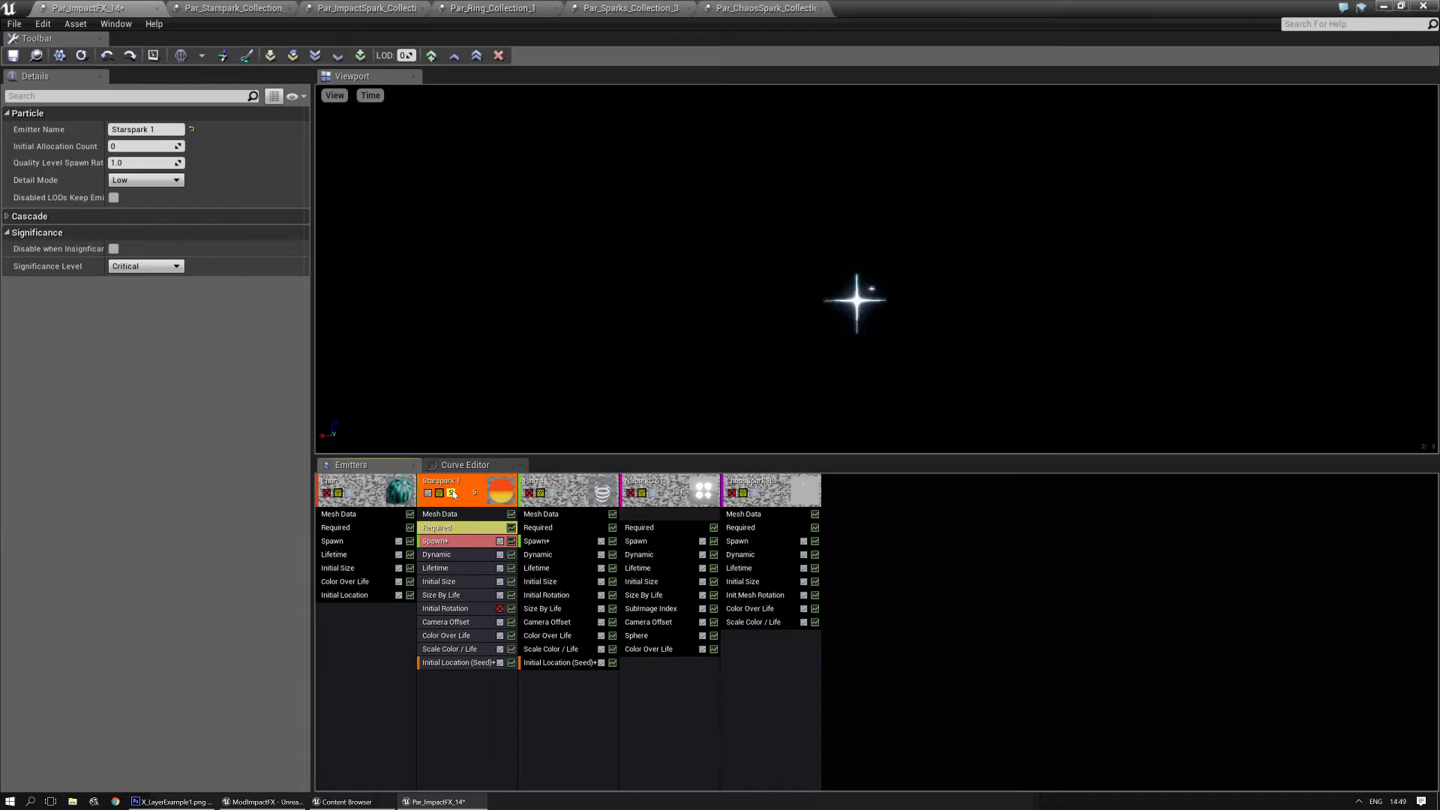
left_click(451, 493)
left_click(448, 648)
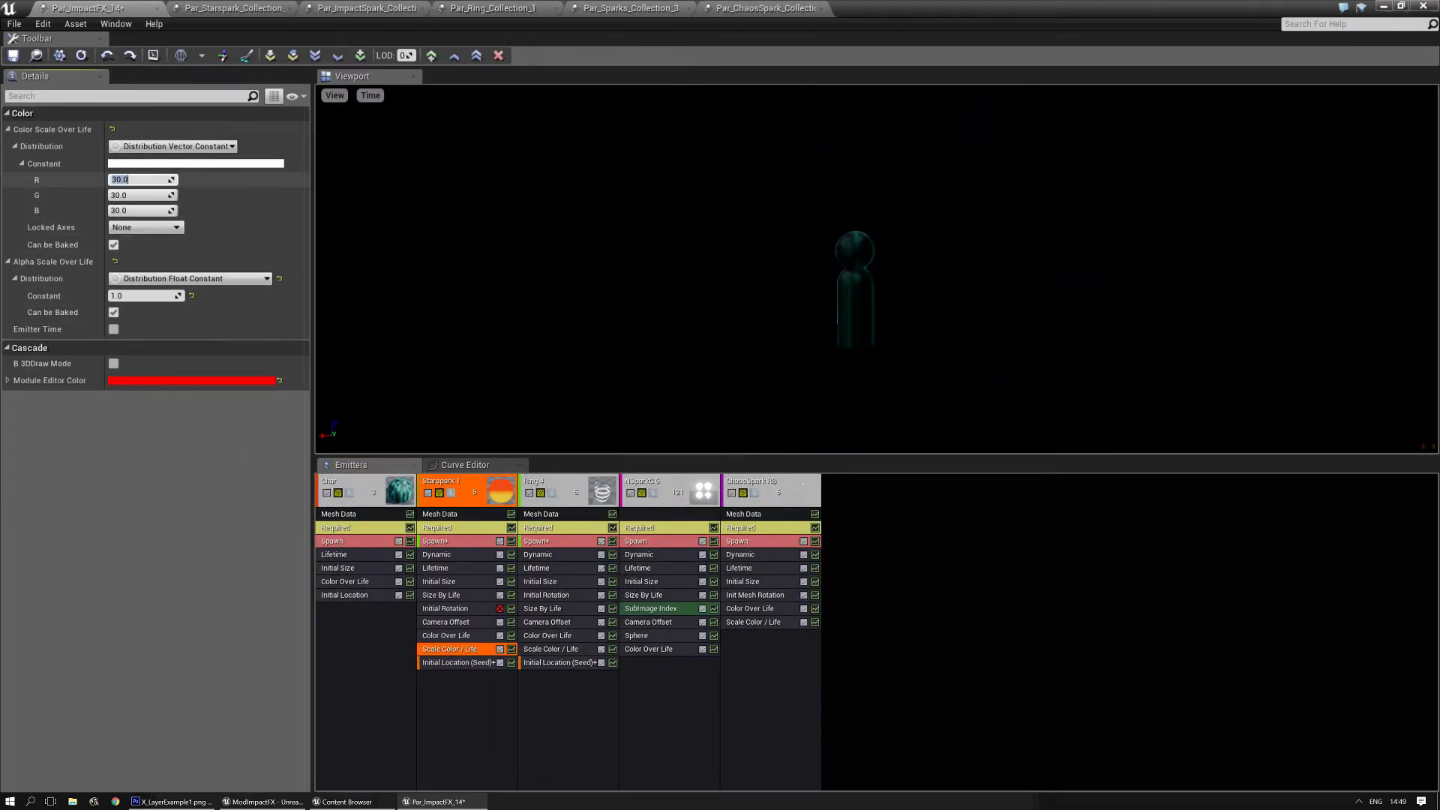
key("Tab")
type("60")
key("Tab")
type("60")
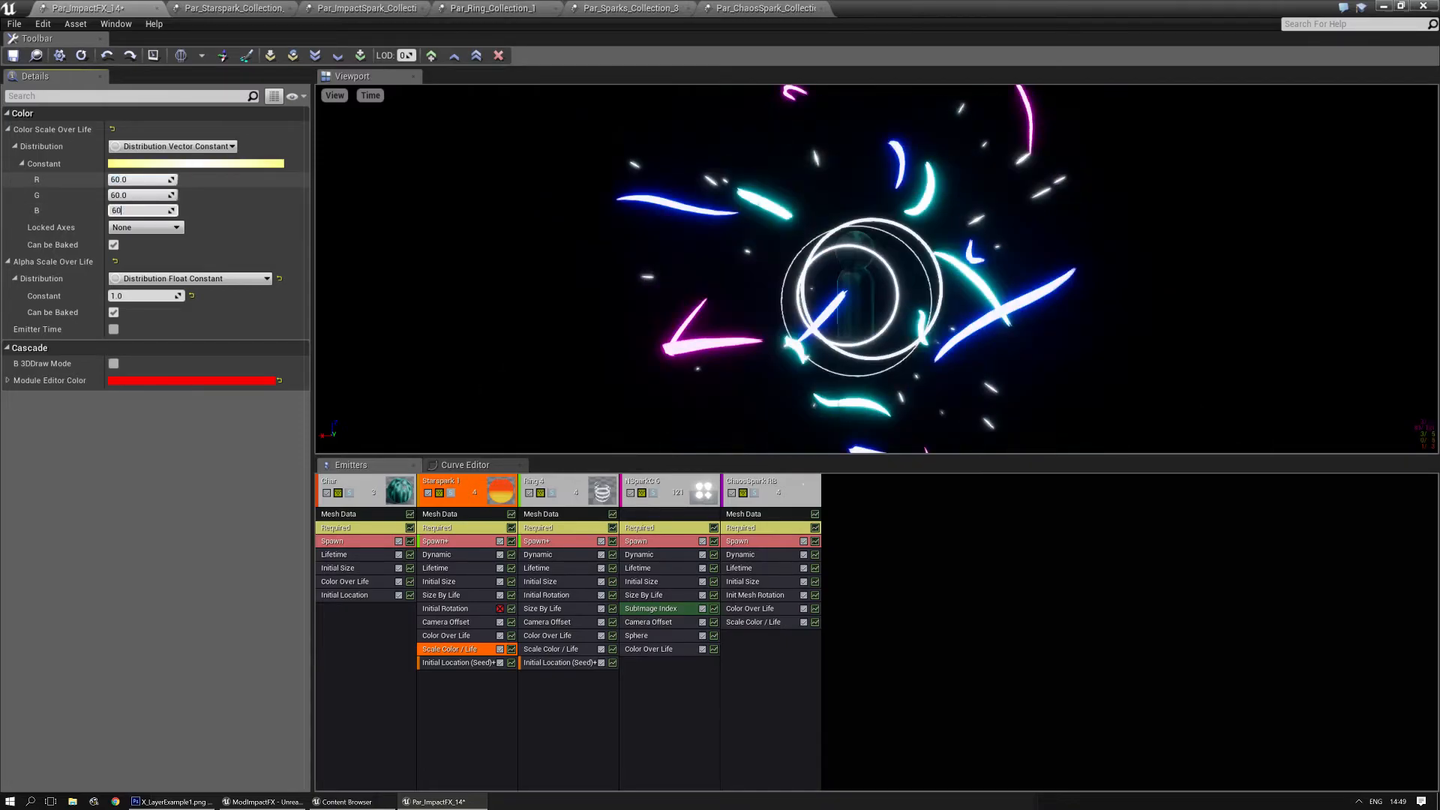
key("Return")
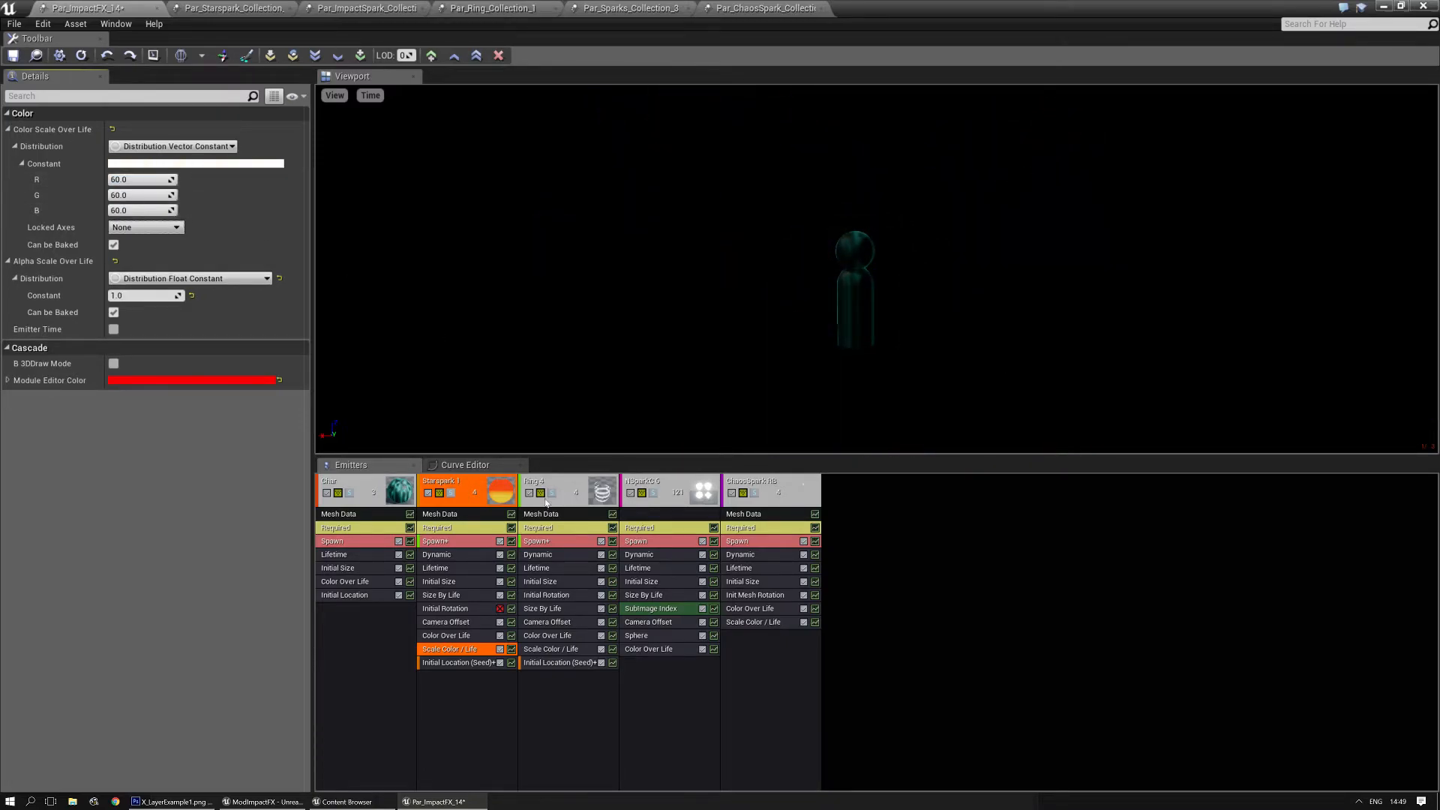
- Set the first Scale Color / Life curve point of the Ring 4 emitter to 60 for R, G and B
left_click(541, 650)
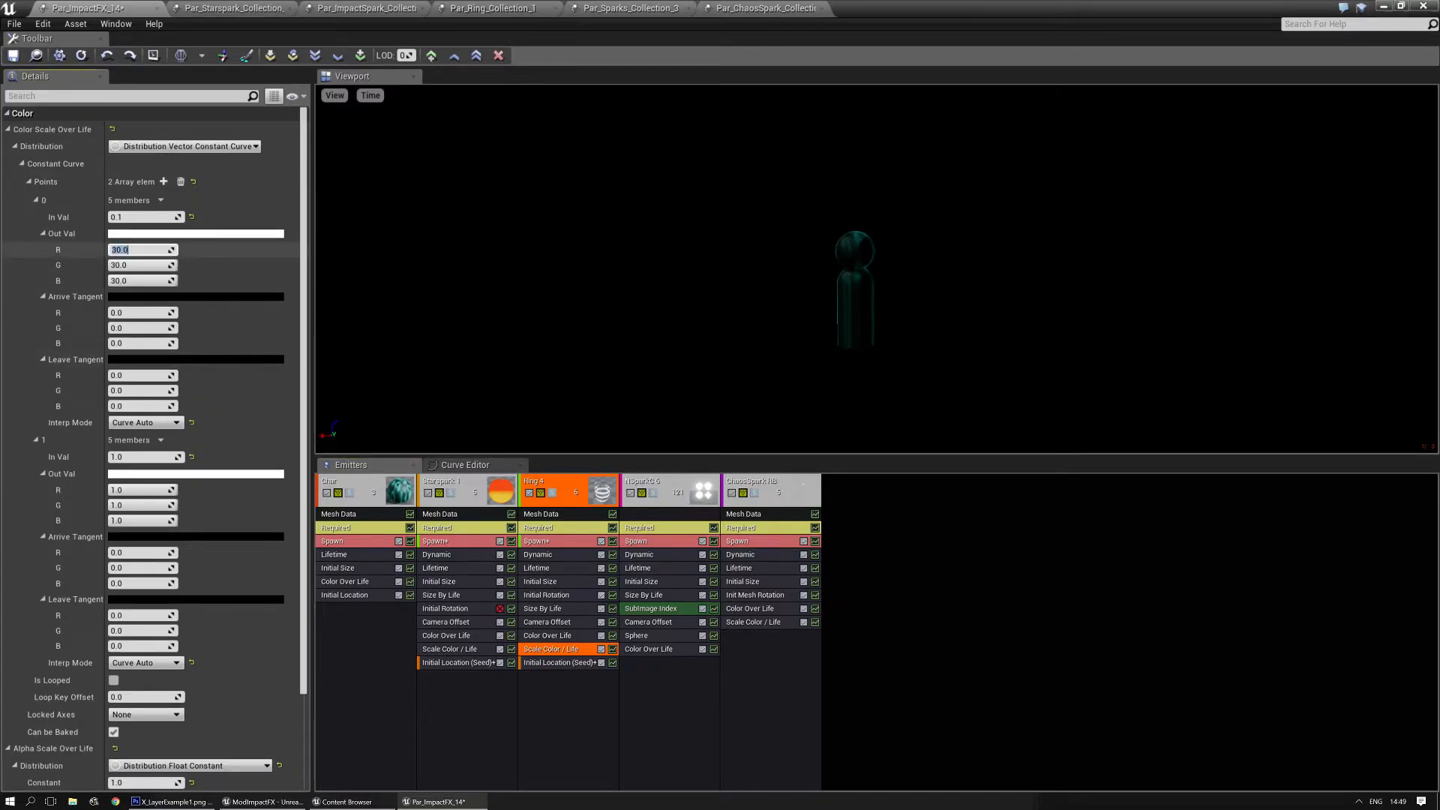
type("60")
key("Tab")
type("60")
key("Tab")
type("60")
key("Return")
- Replay the complete impact effect several times to examine its brightness and timing
left_click(559, 306)
key("space")
key("space")
key("space")
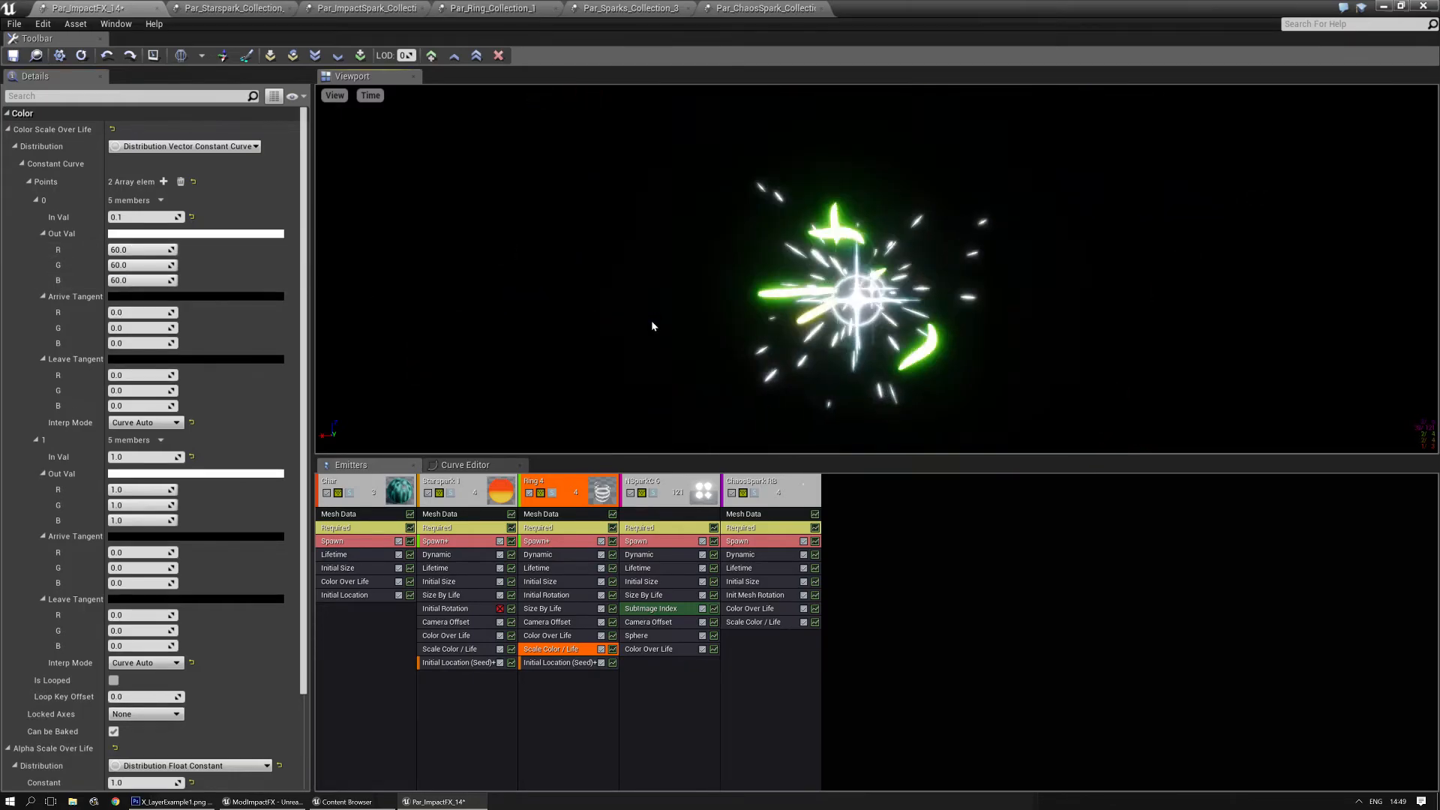
key("space")
key("space")
key("space")
key("space")
key("space")
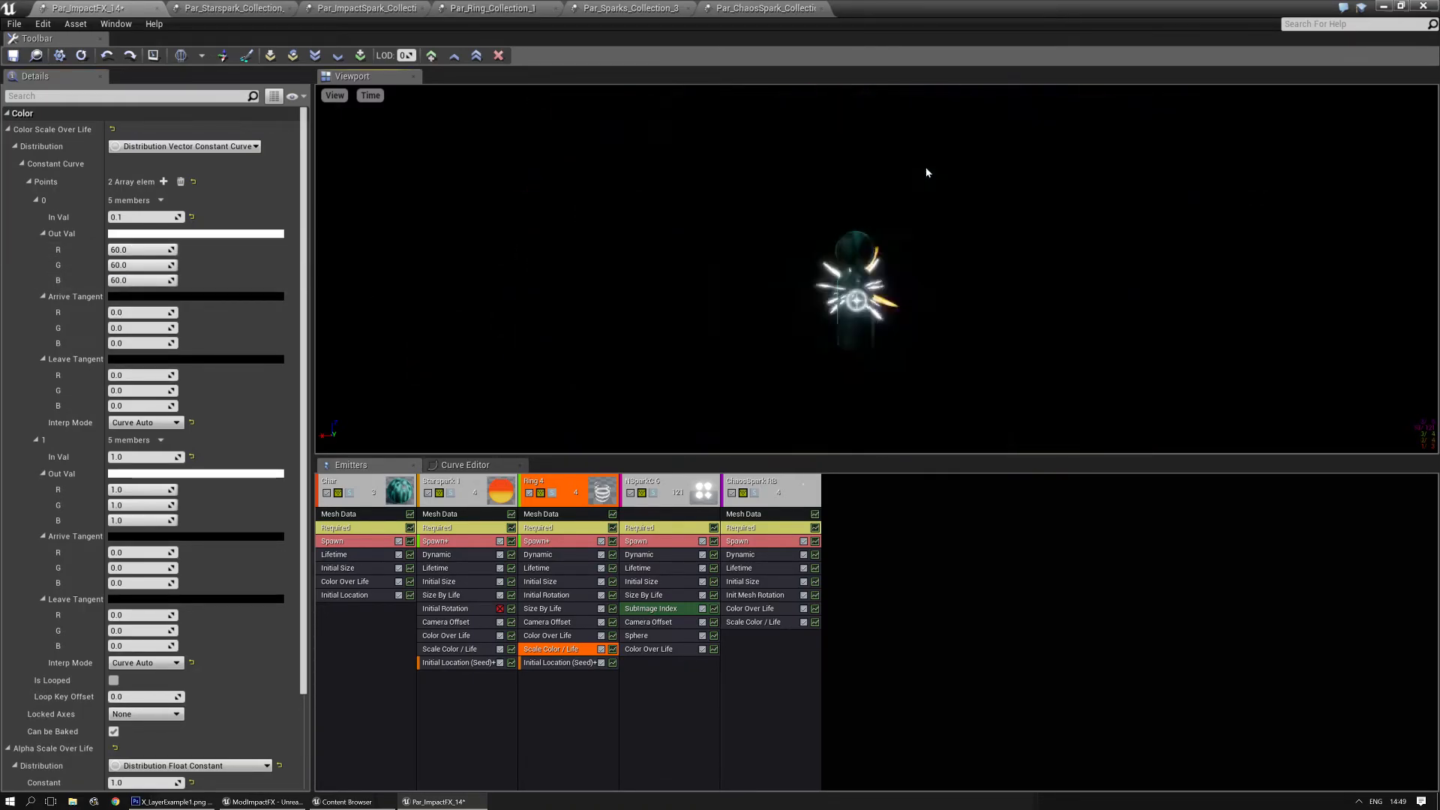
key("space")
key("space")
key("space")
key("space")
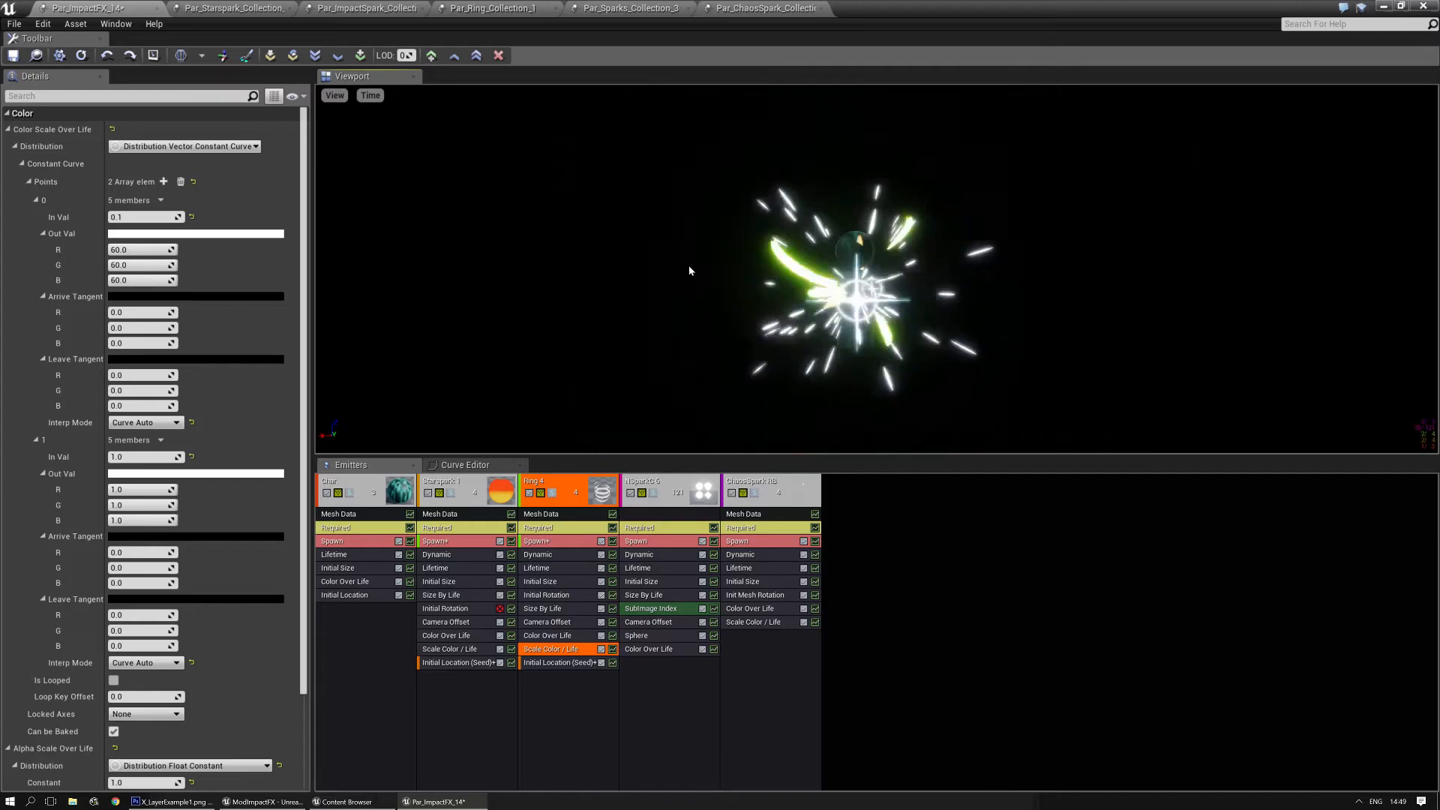
key("space")
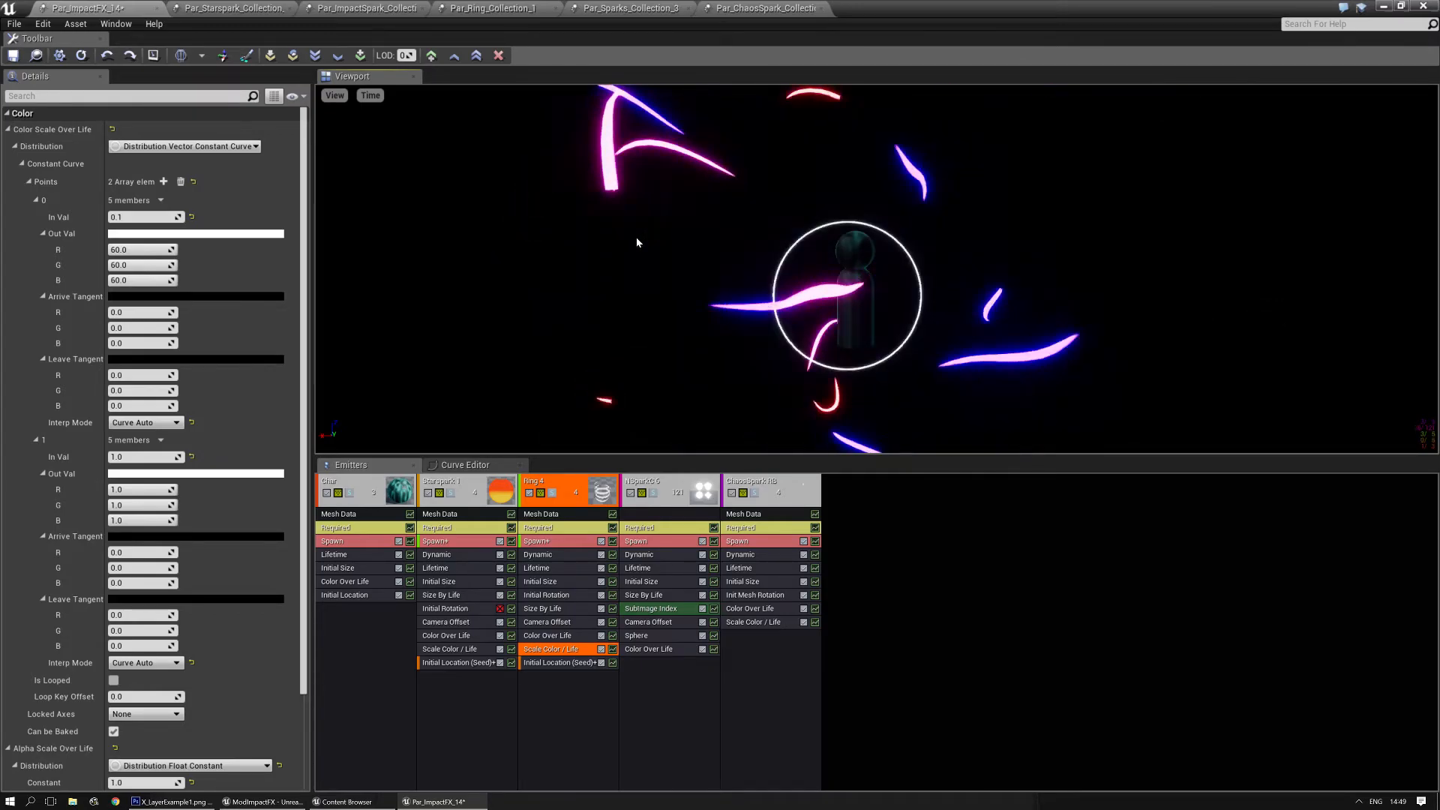
- Set the Count of burst 1 to 0 in the Spawn module of ChaosSpark RB
left_click(750, 541)
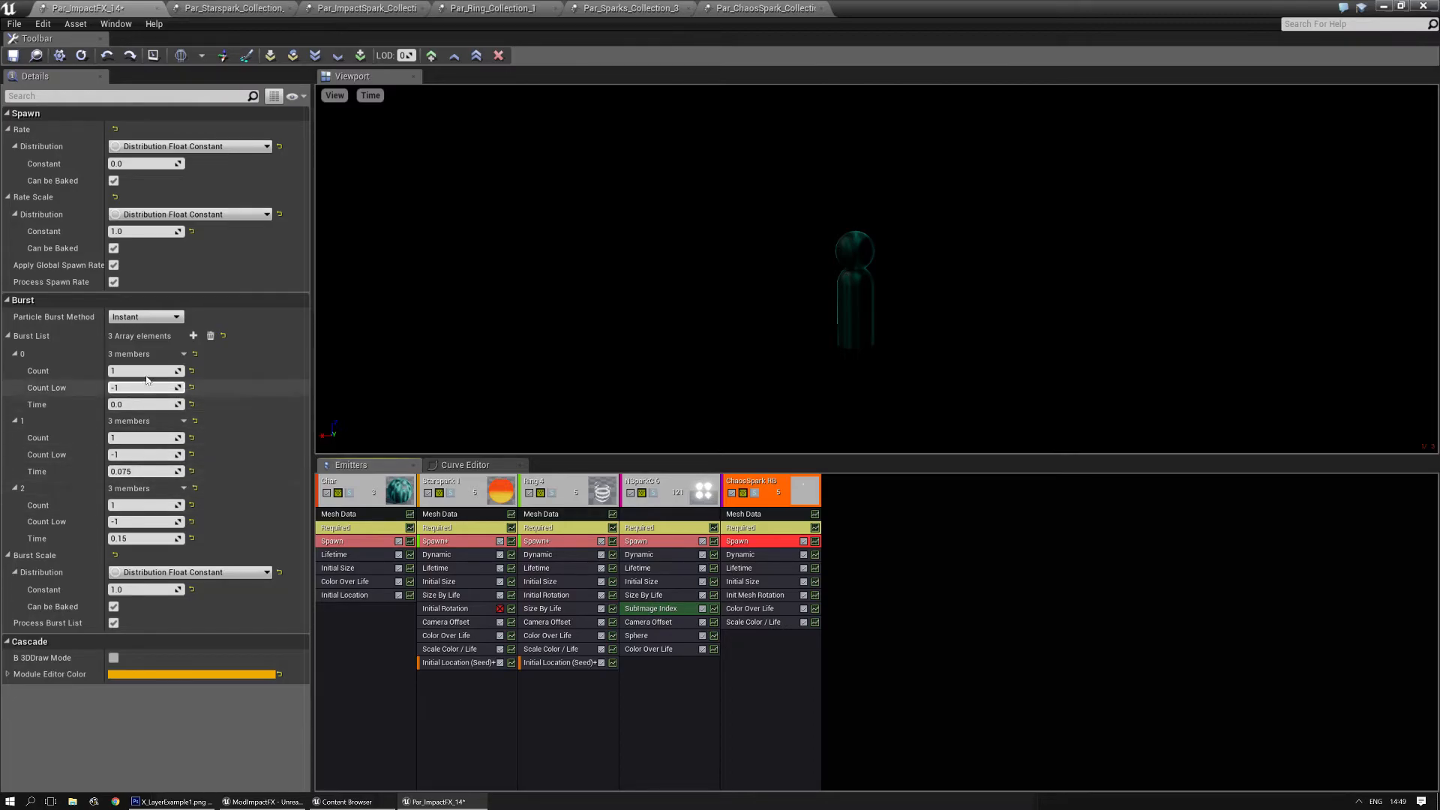
type("0")
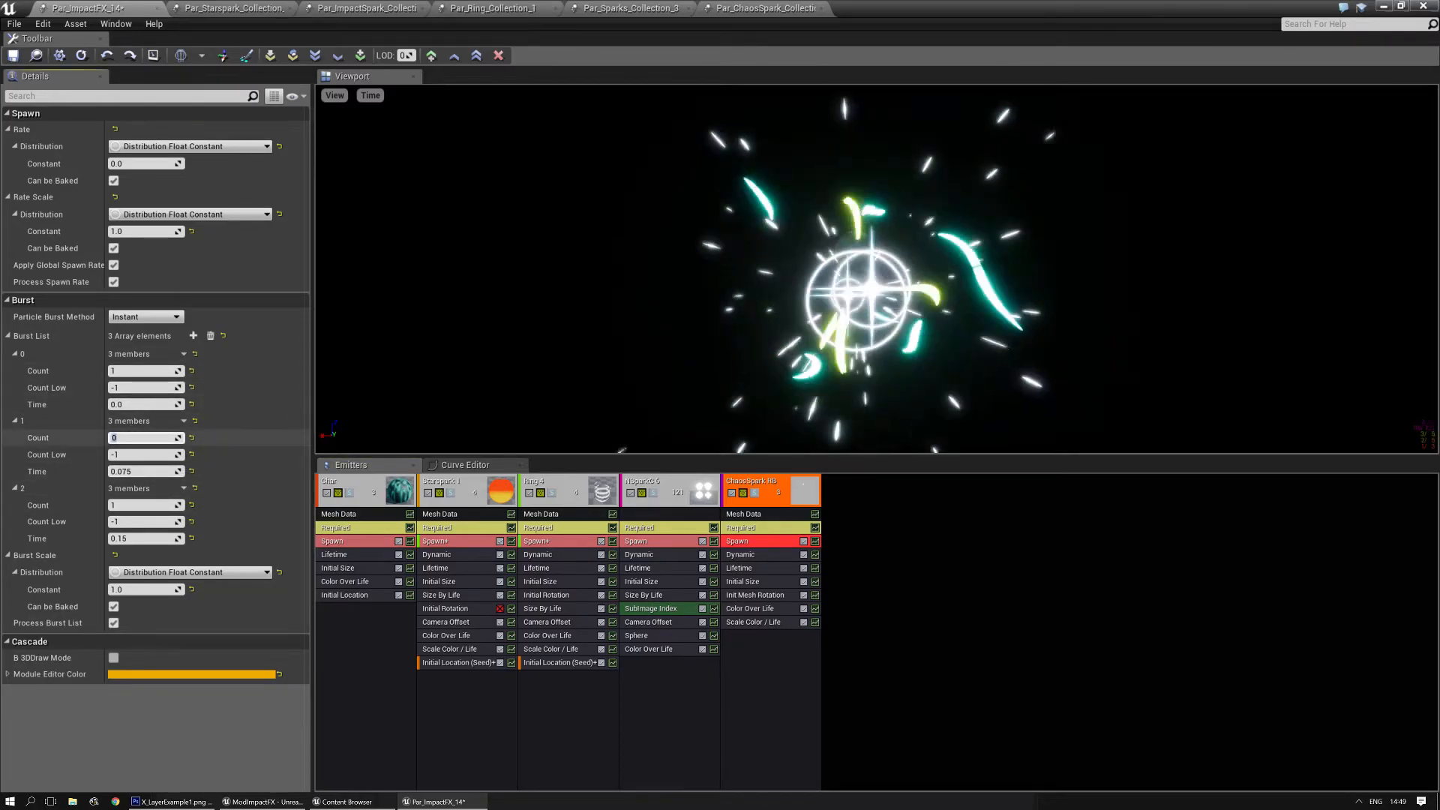
key("Return")
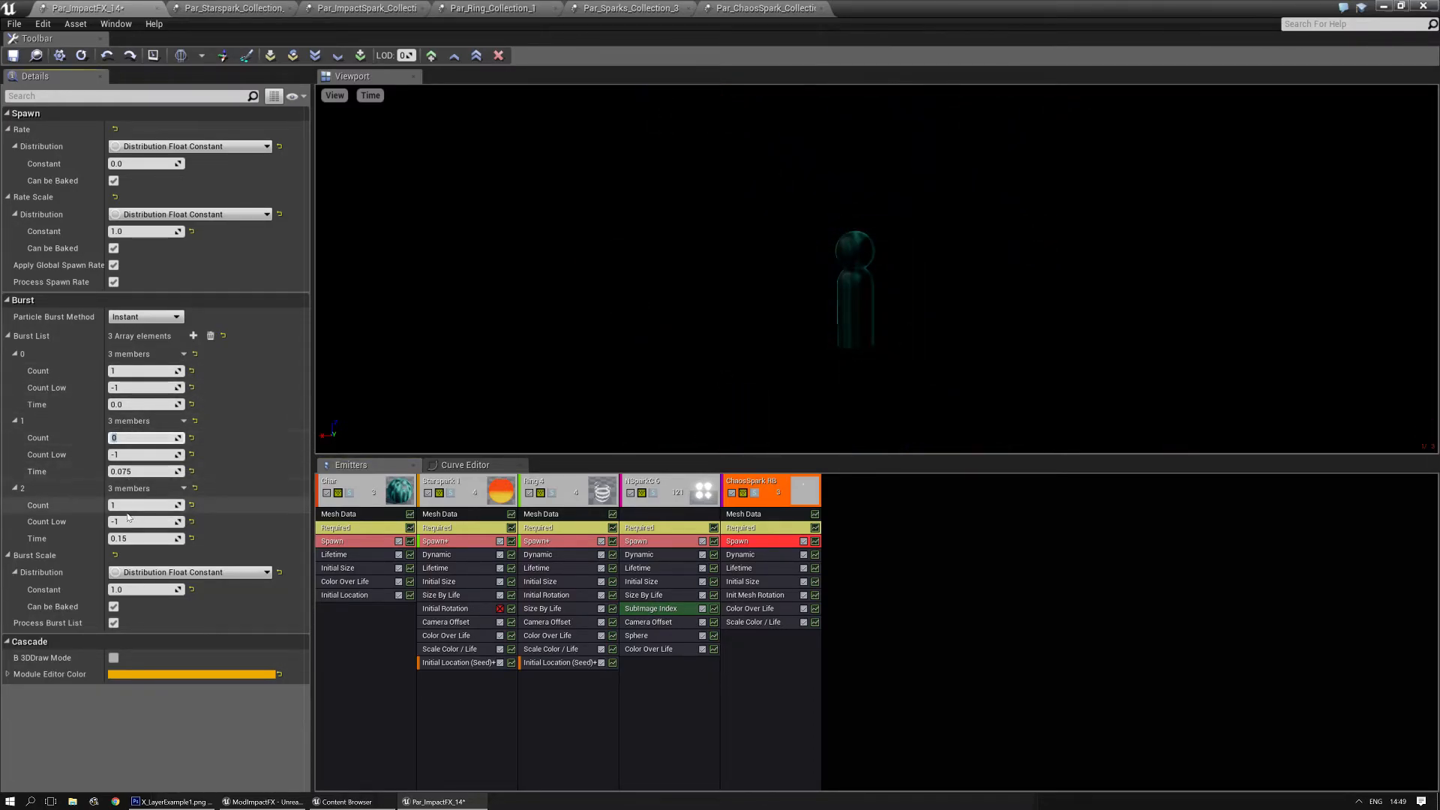
type("0")
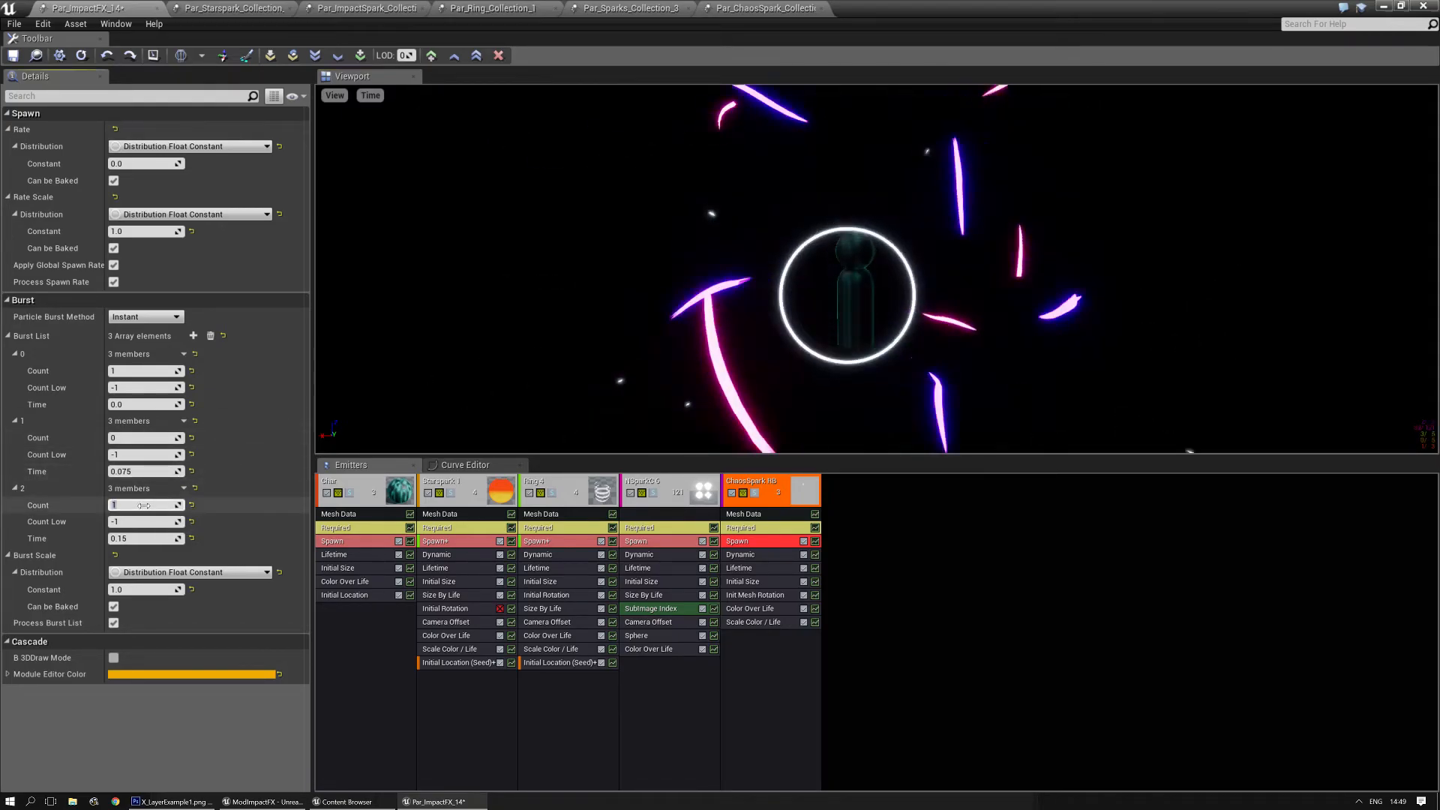
type("0")
key("Return")
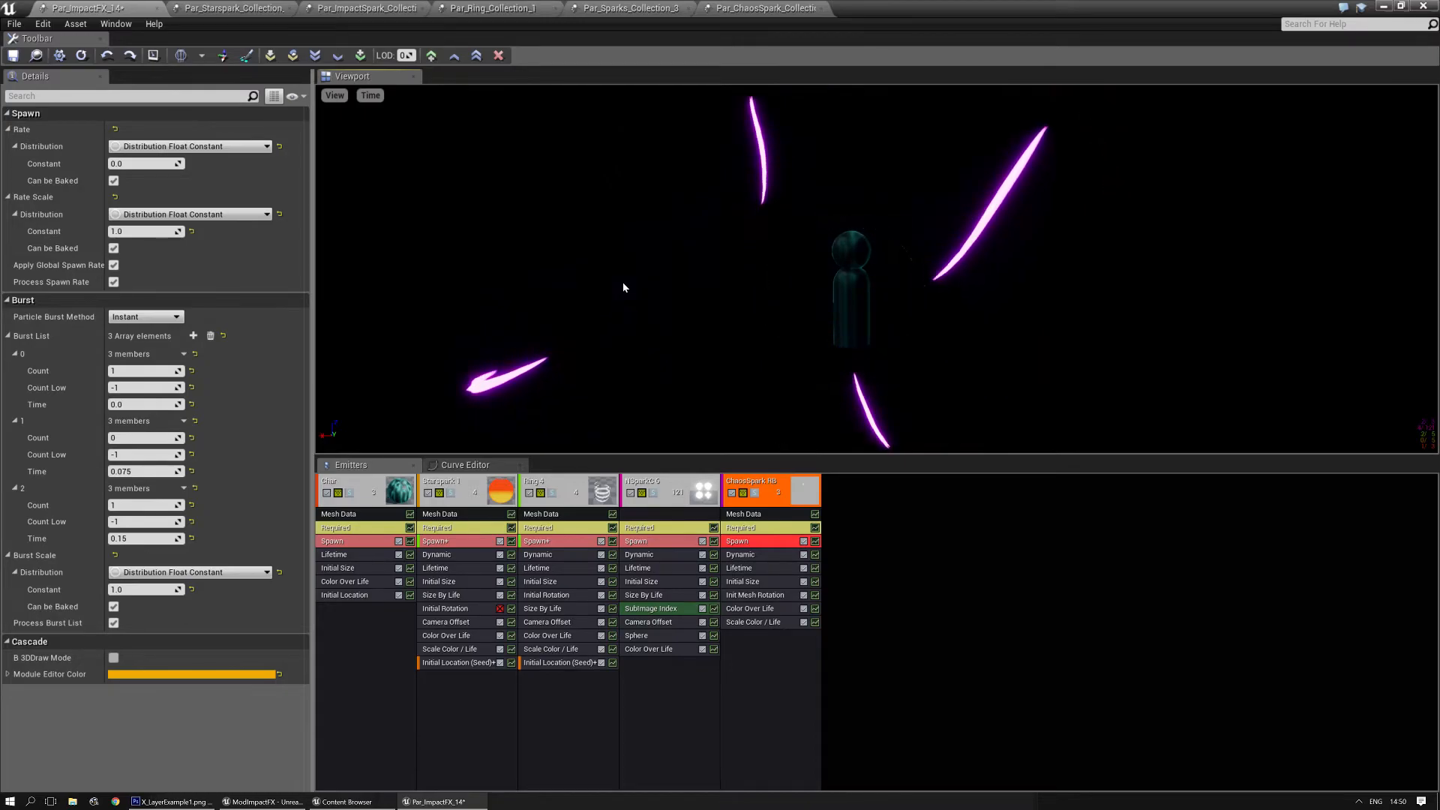
- Set the Initial Size of ChaosSpark RB to Max 0.55 and Min 0.66 on X, Y and Z
left_click(753, 581)
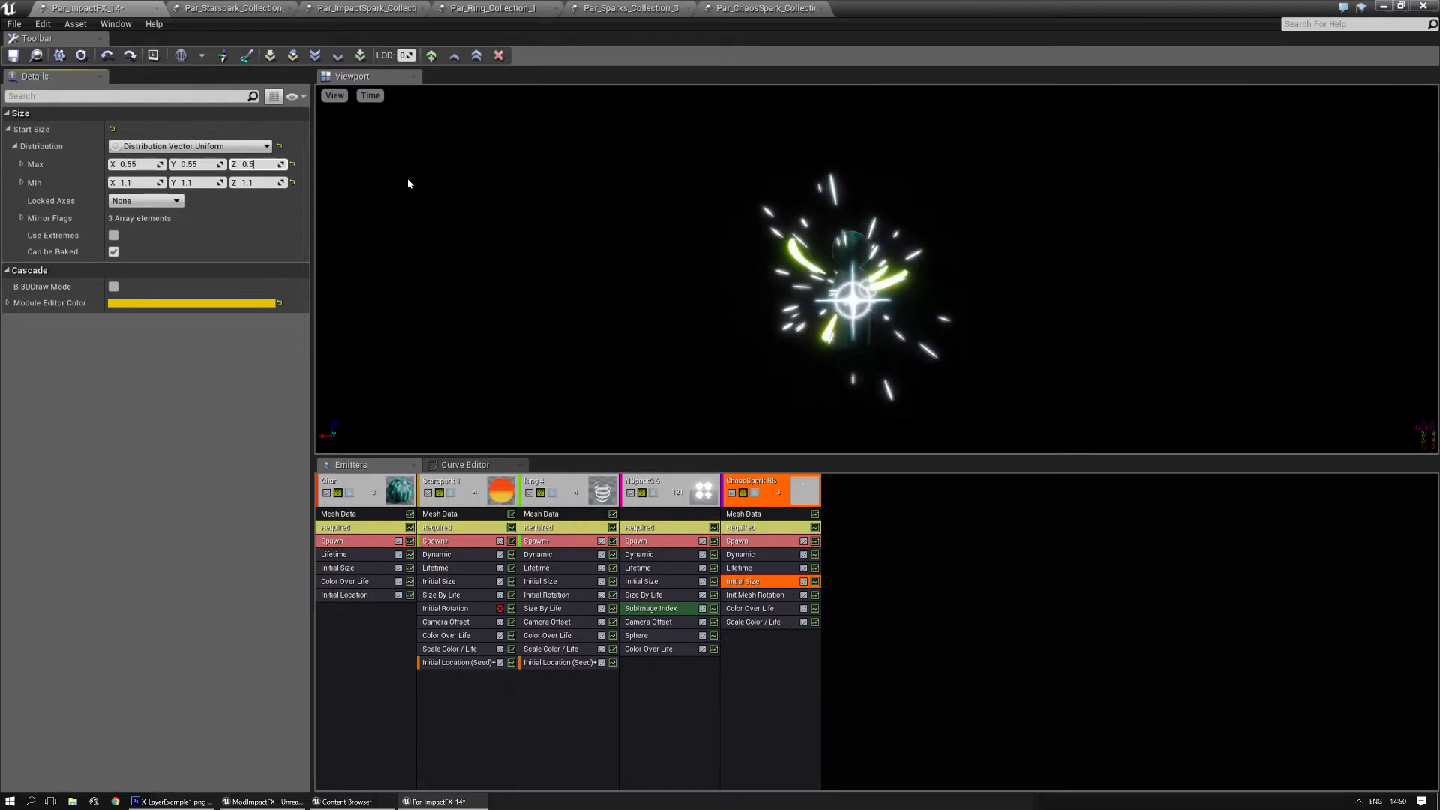
type("0.66")
key("Tab")
type("0")
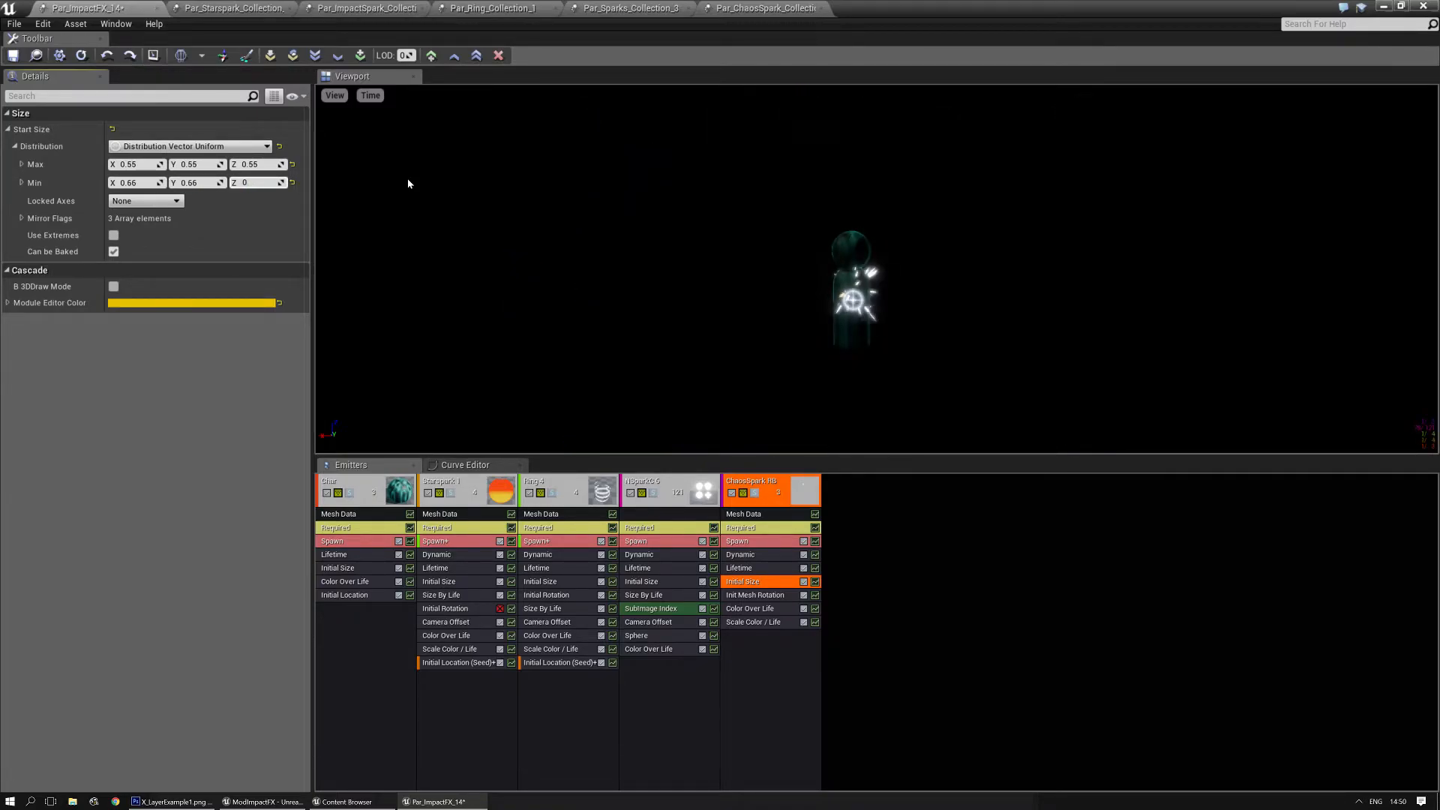
left_click(674, 229)
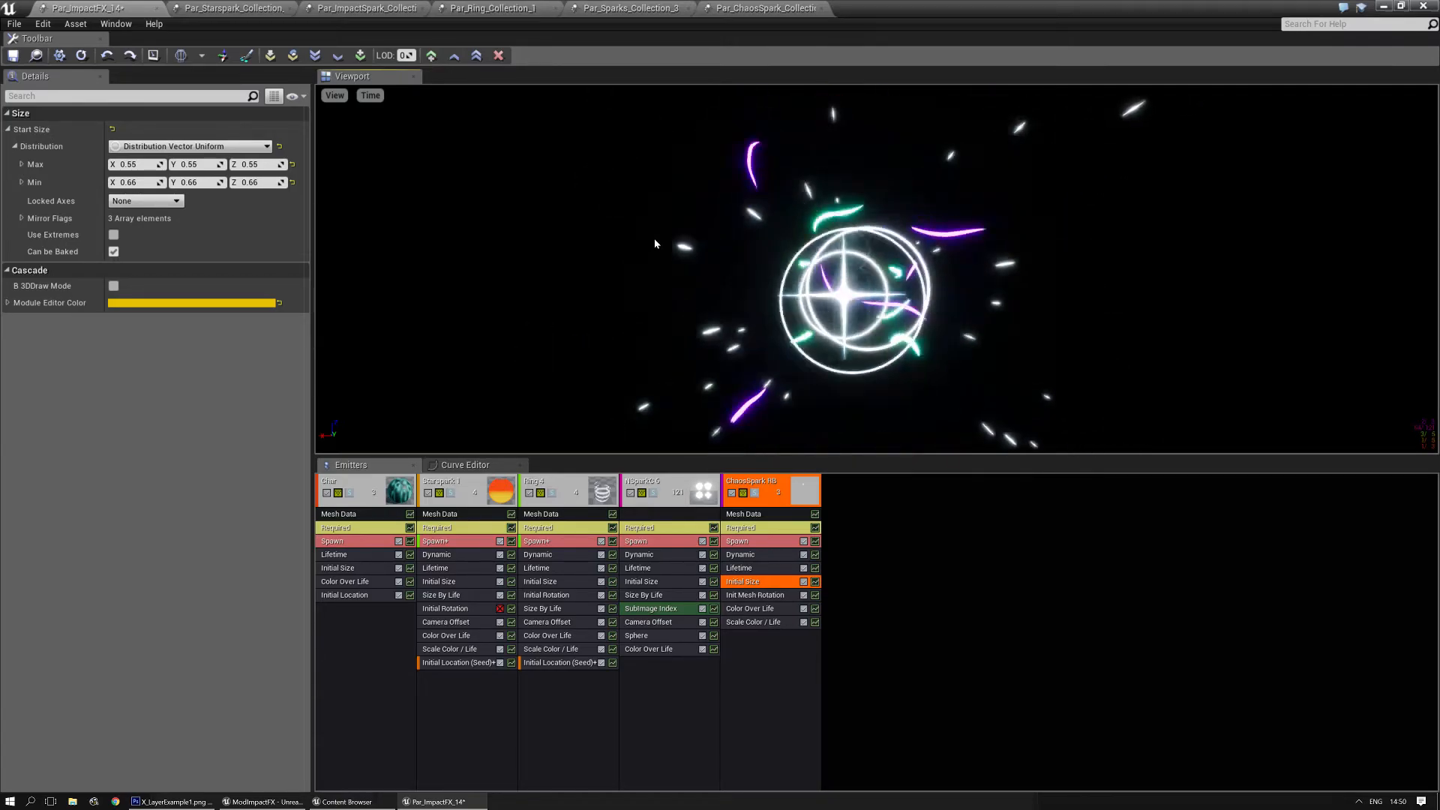
- Examine the Dynamic parameters of ChaosSpark RB and expand the constant curve of HueShift
left_click(921, 665)
left_click(750, 557)
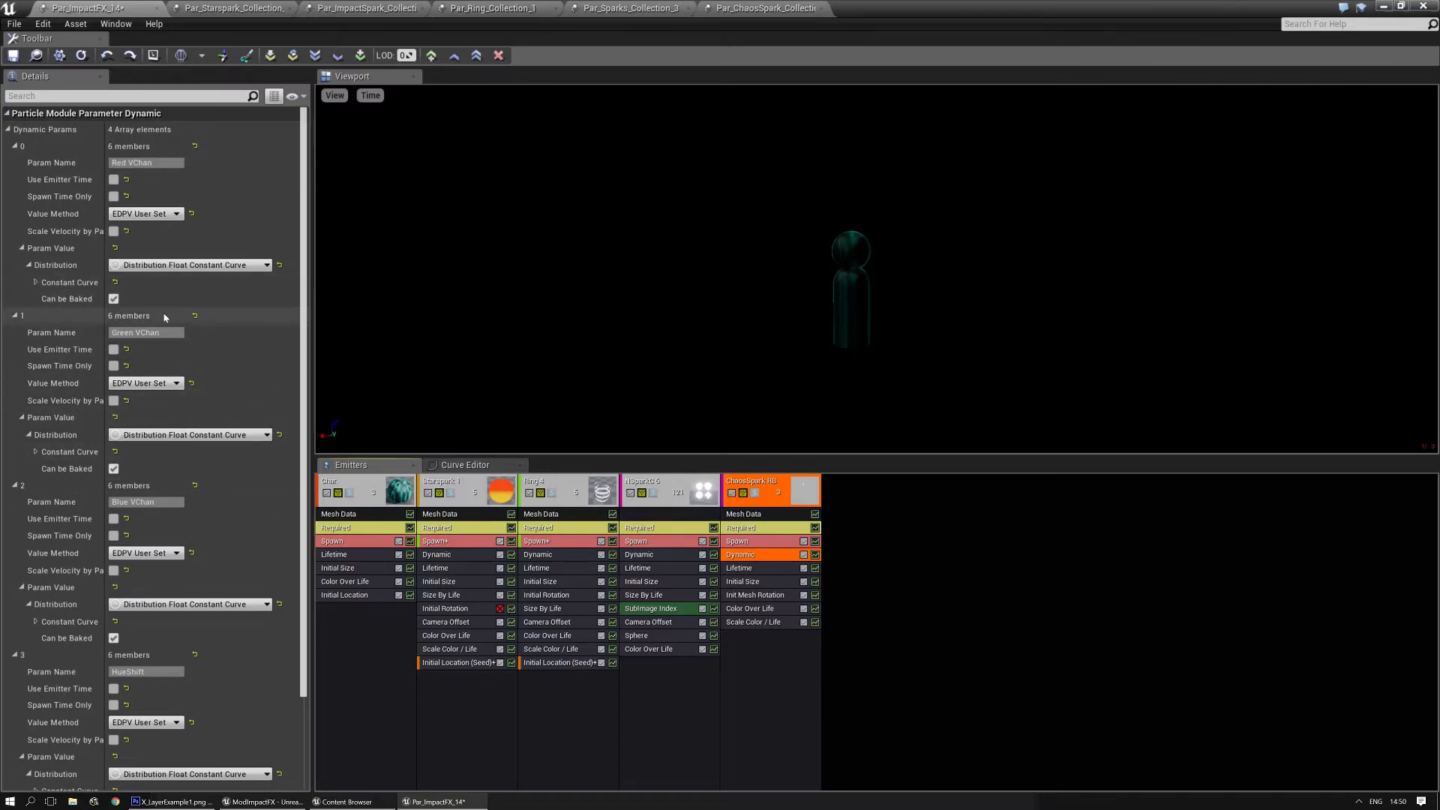
scroll(136, 400, "down", 2)
scroll(142, 450, "up", 2)
scroll(153, 524, "down", 2)
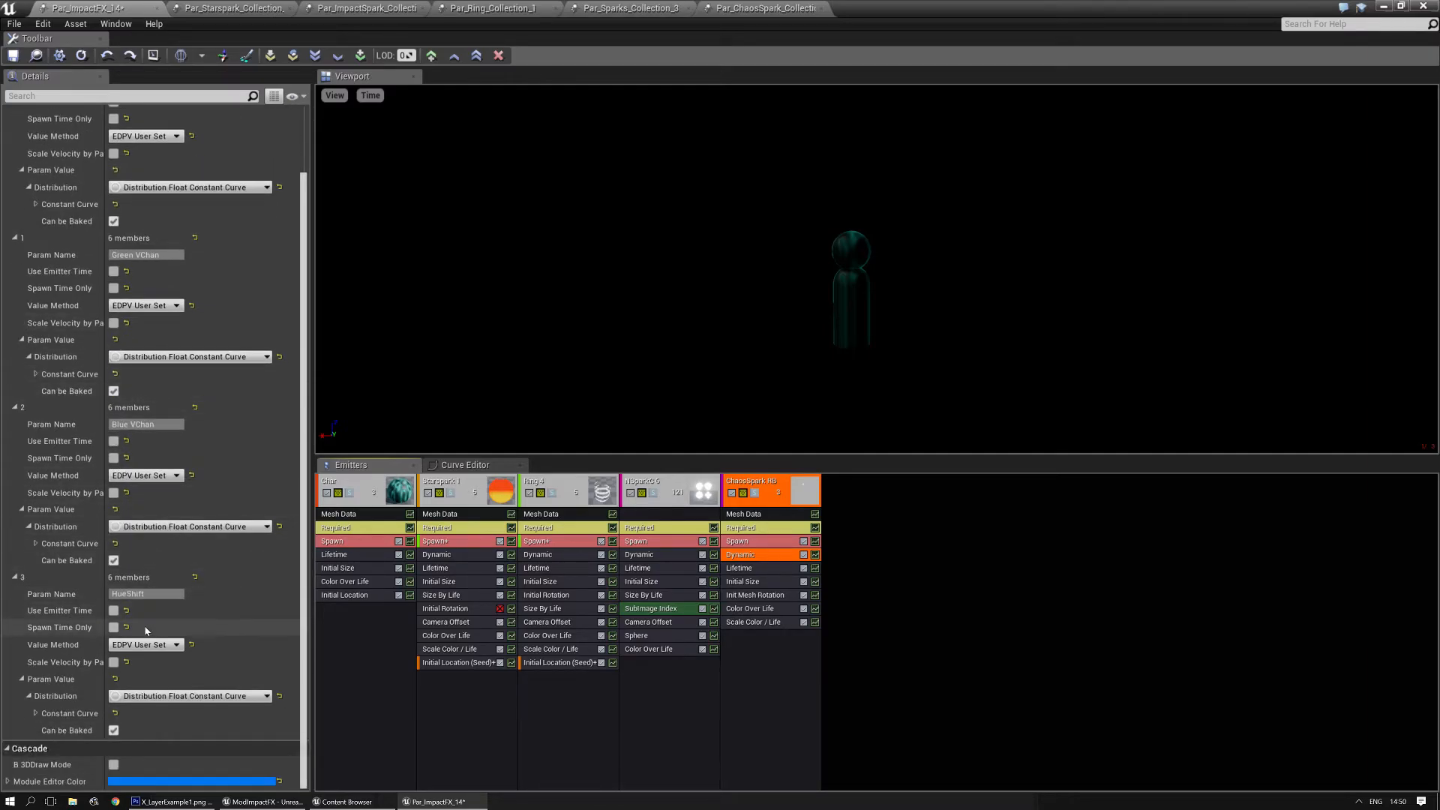
left_click(35, 713)
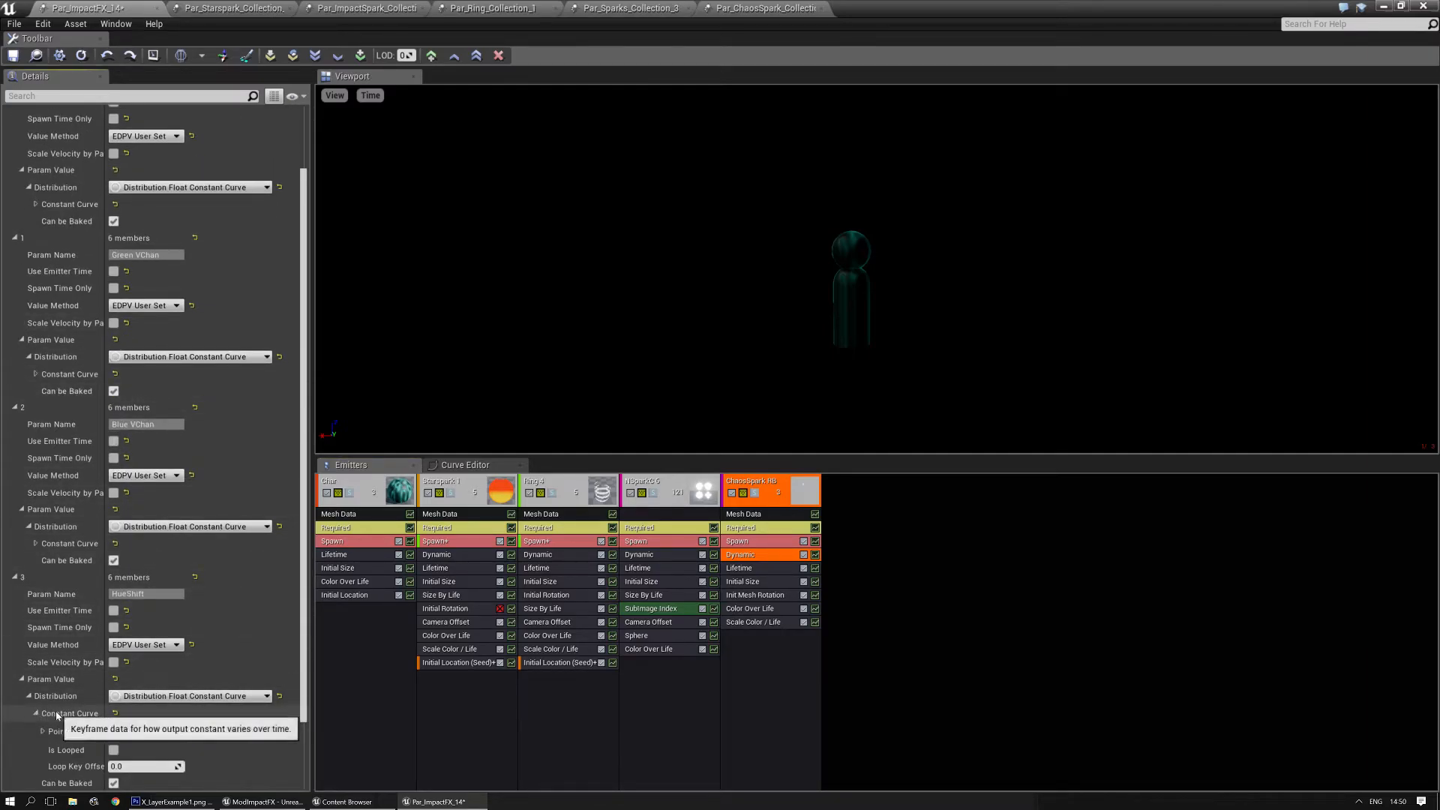
scroll(57, 714, "down", 2)
- Set the first Color Over Life point of ChaosSpark RB to the saved pale blue-white, R 0.829192, G 0.914582, B 1.0
left_click(773, 611)
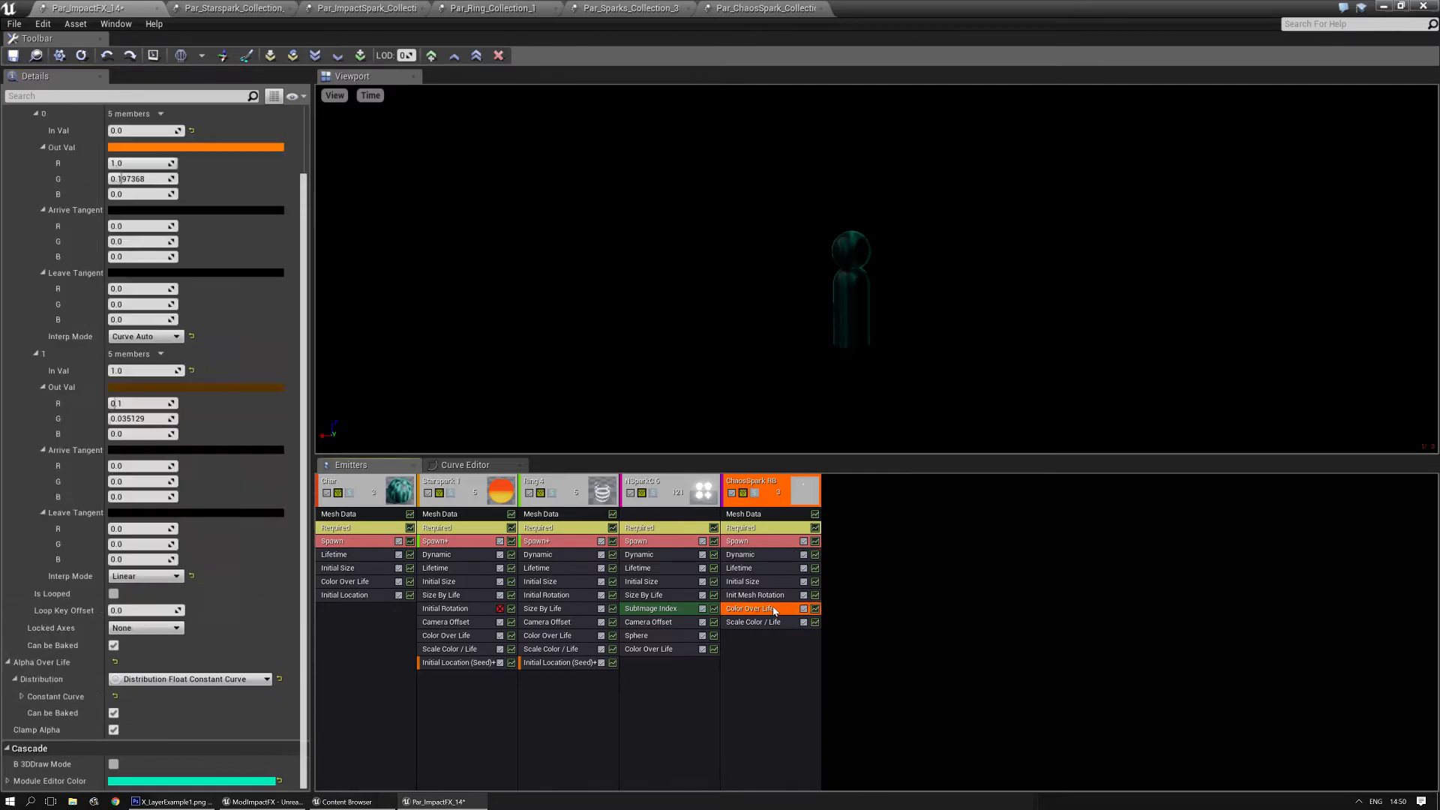
left_click(192, 148)
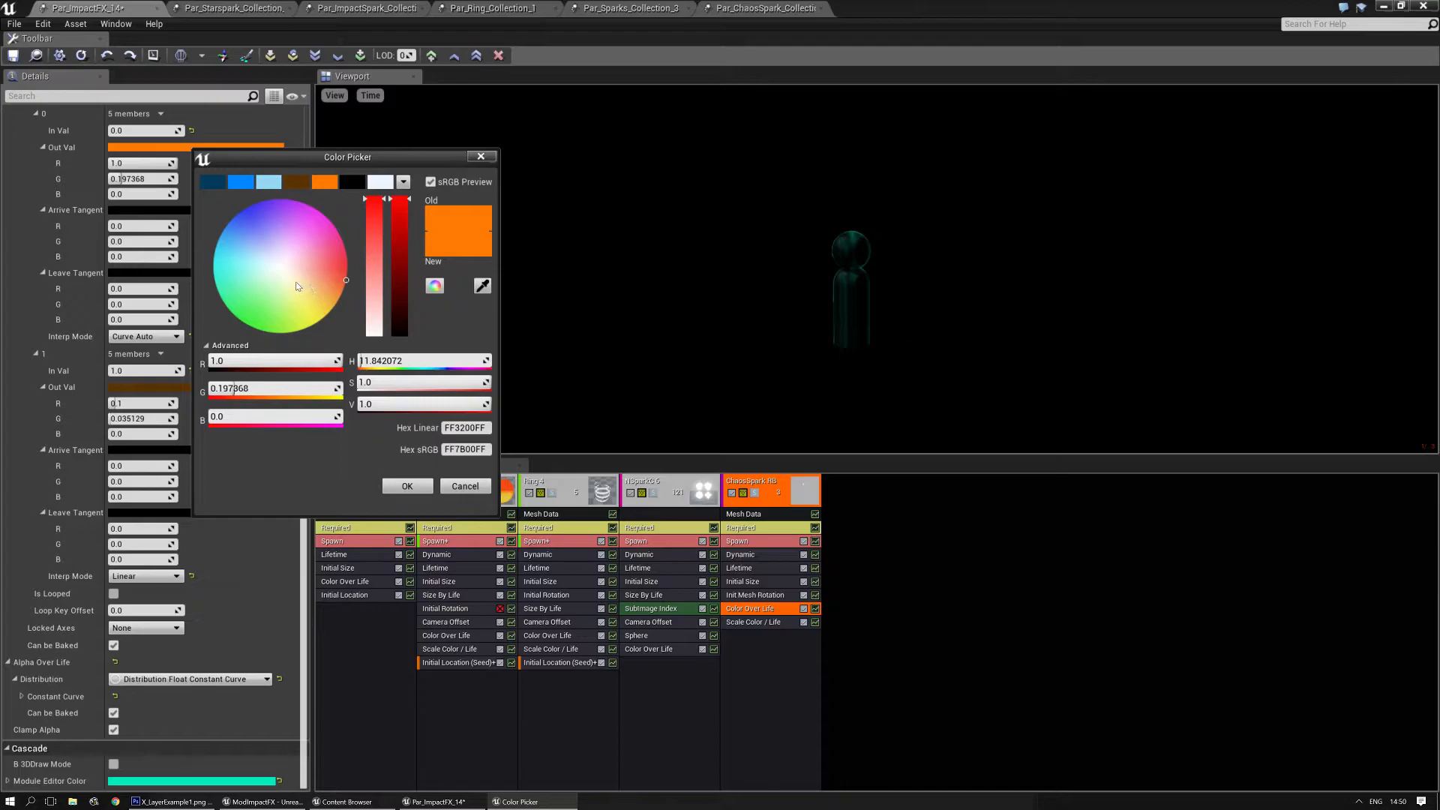
left_click(380, 181)
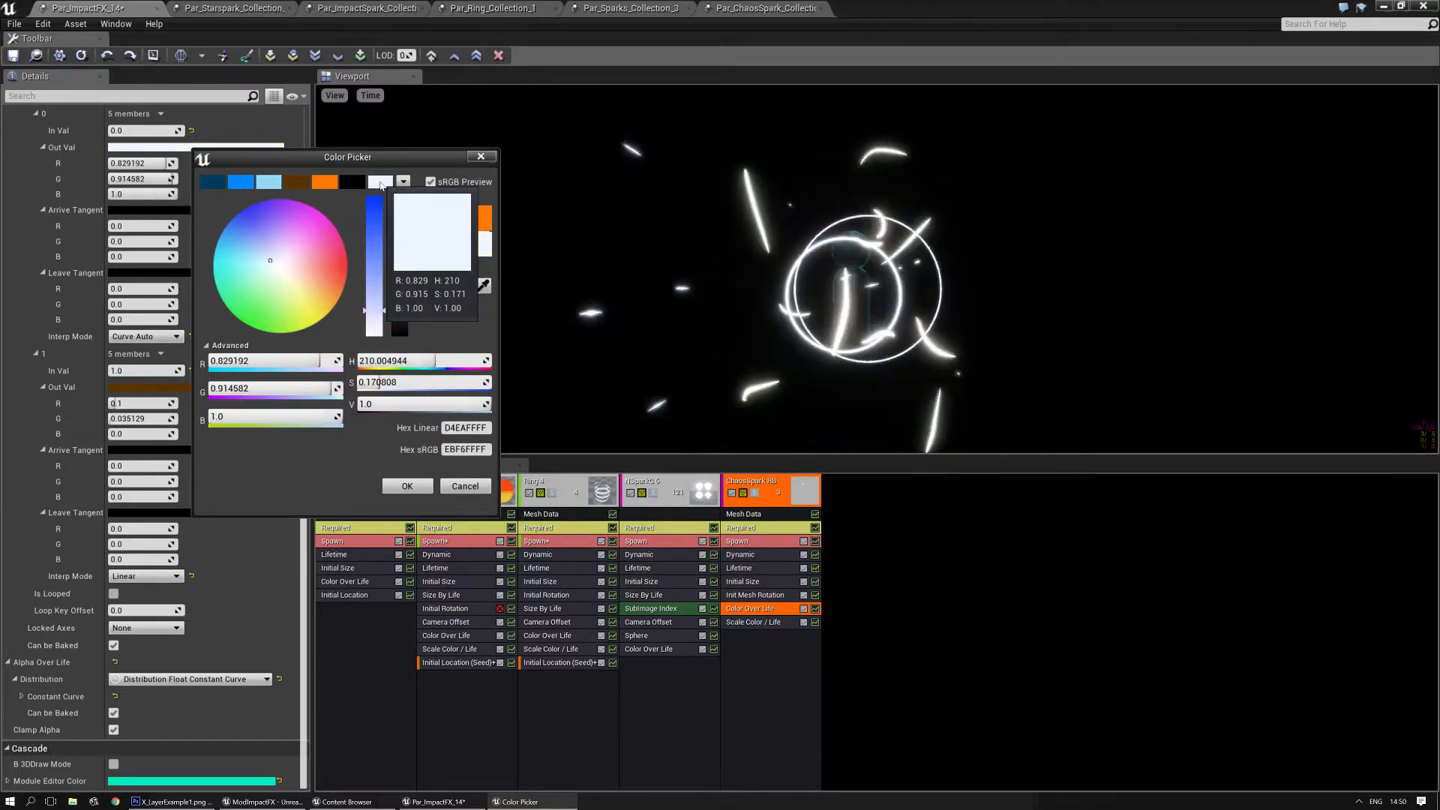
left_click(406, 486)
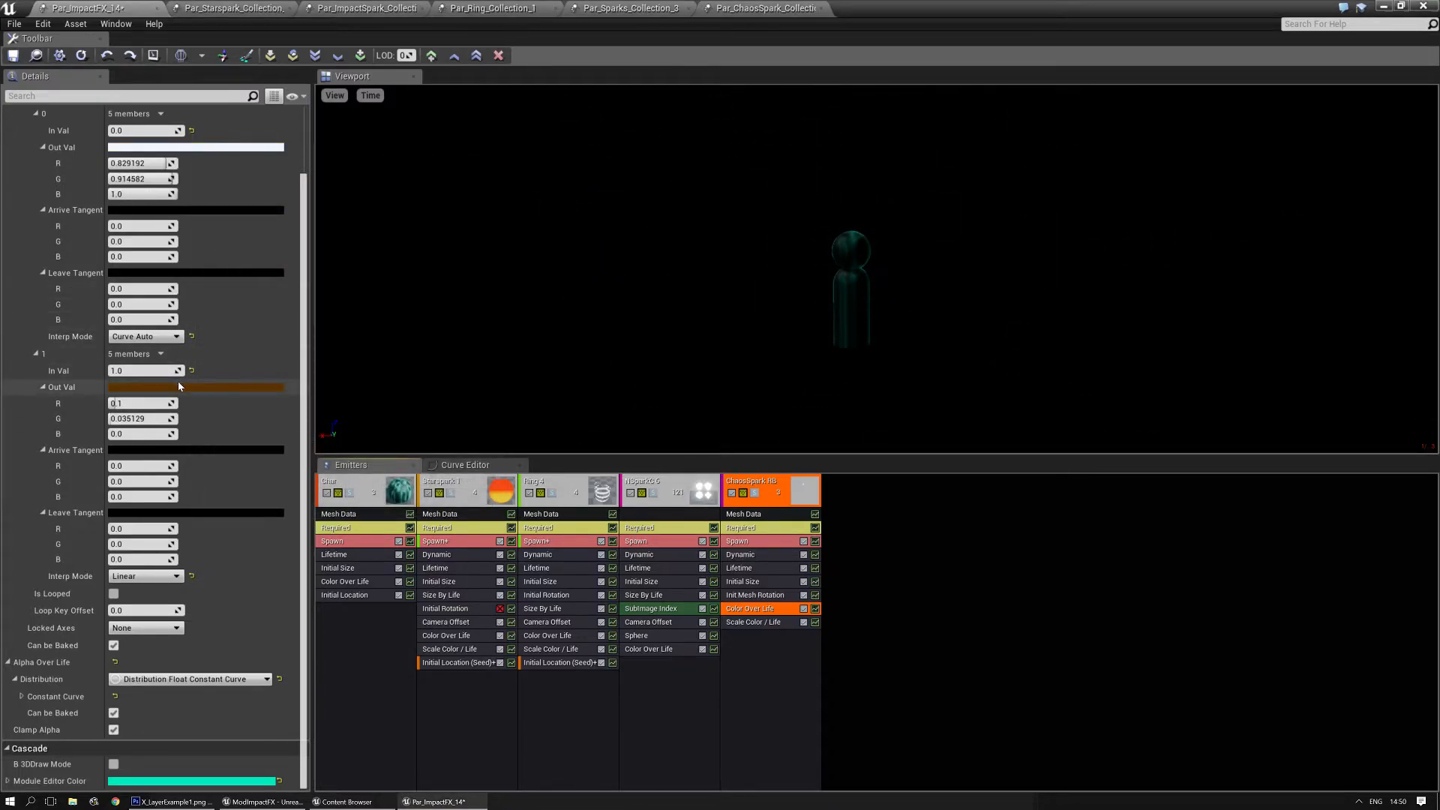
- Set the second Color Over Life point of ChaosSpark RB to a bright orange-red, R 1.0, G 0.067681, B 0.0
left_click(179, 386)
left_click_drag(315, 511, 333, 511)
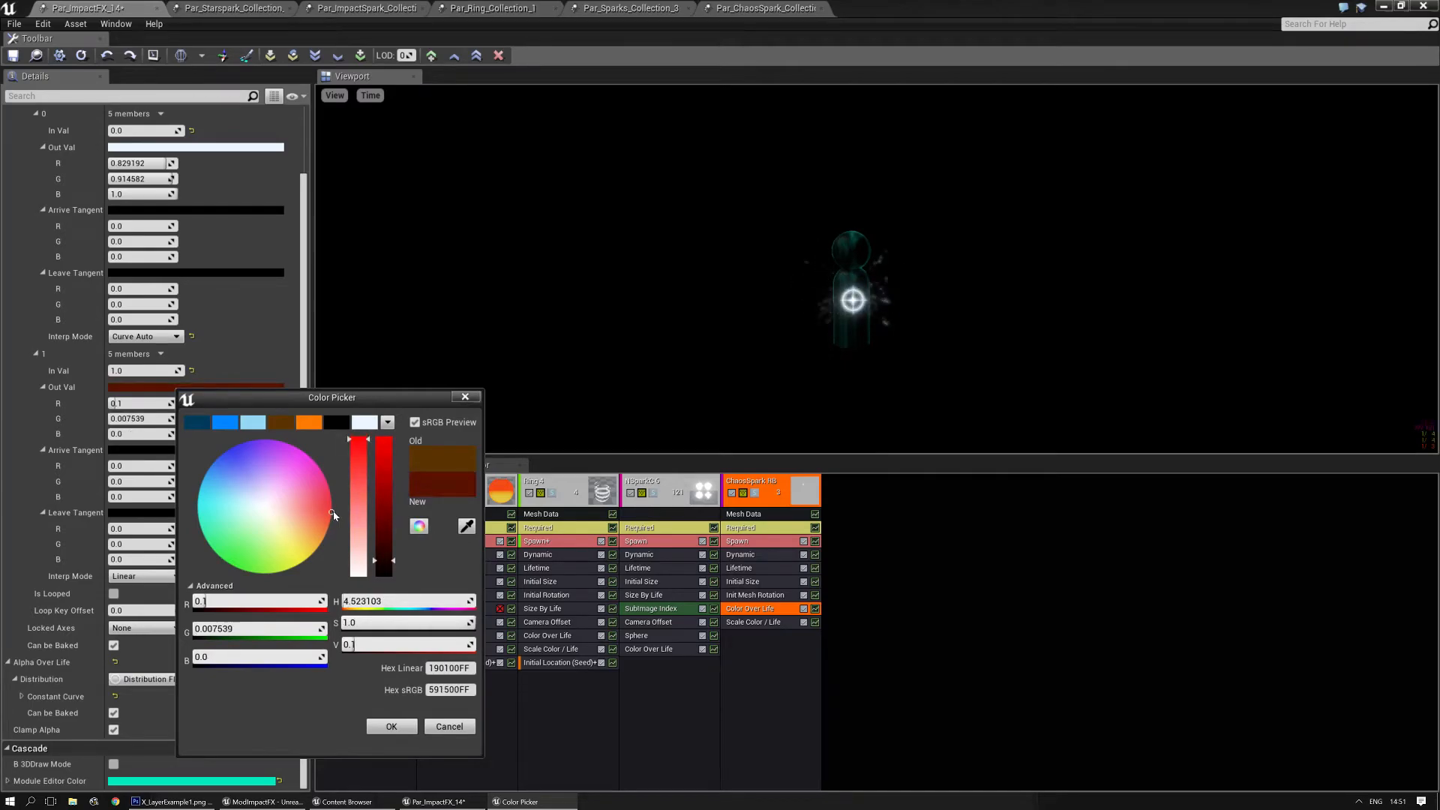
left_click_drag(384, 456, 384, 437)
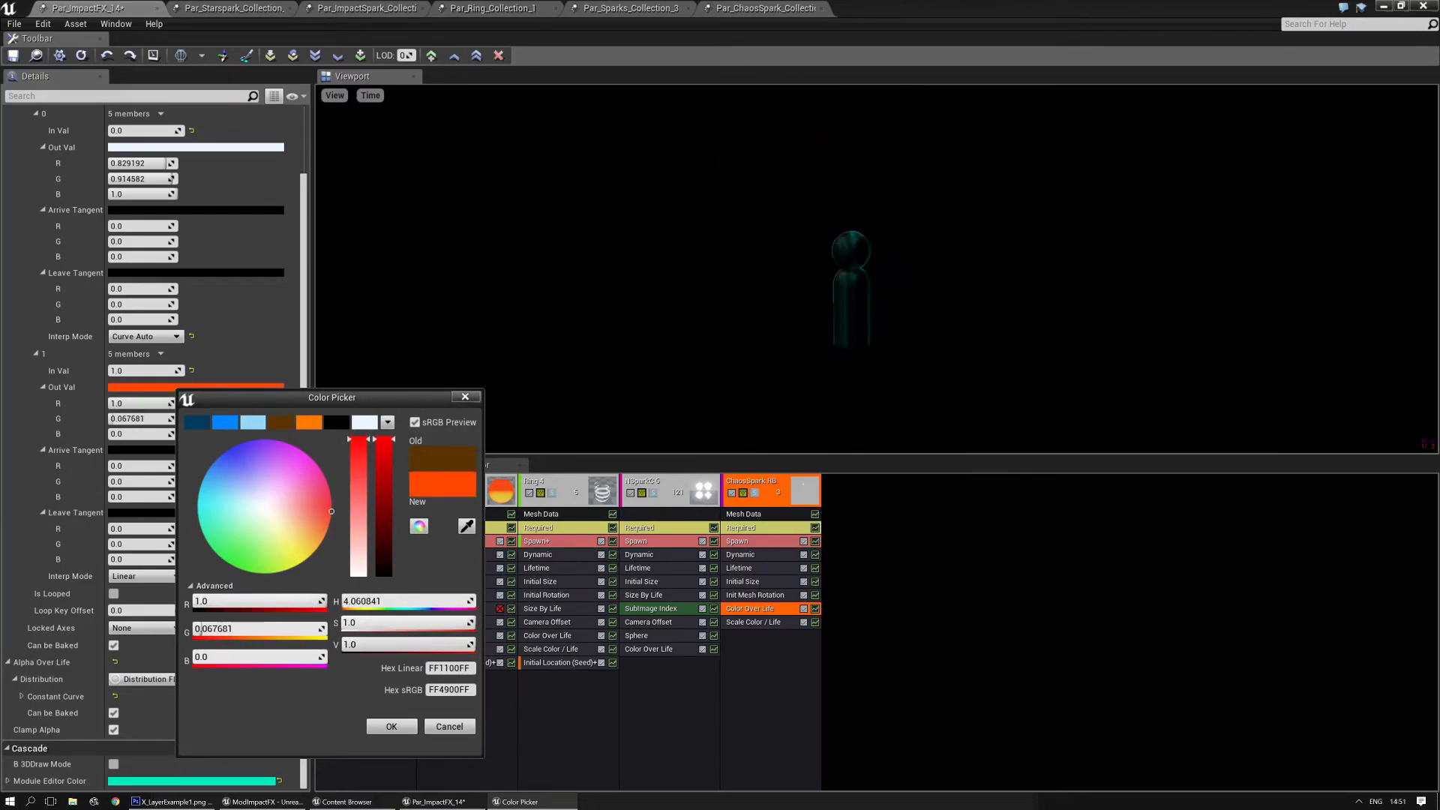
left_click(392, 726)
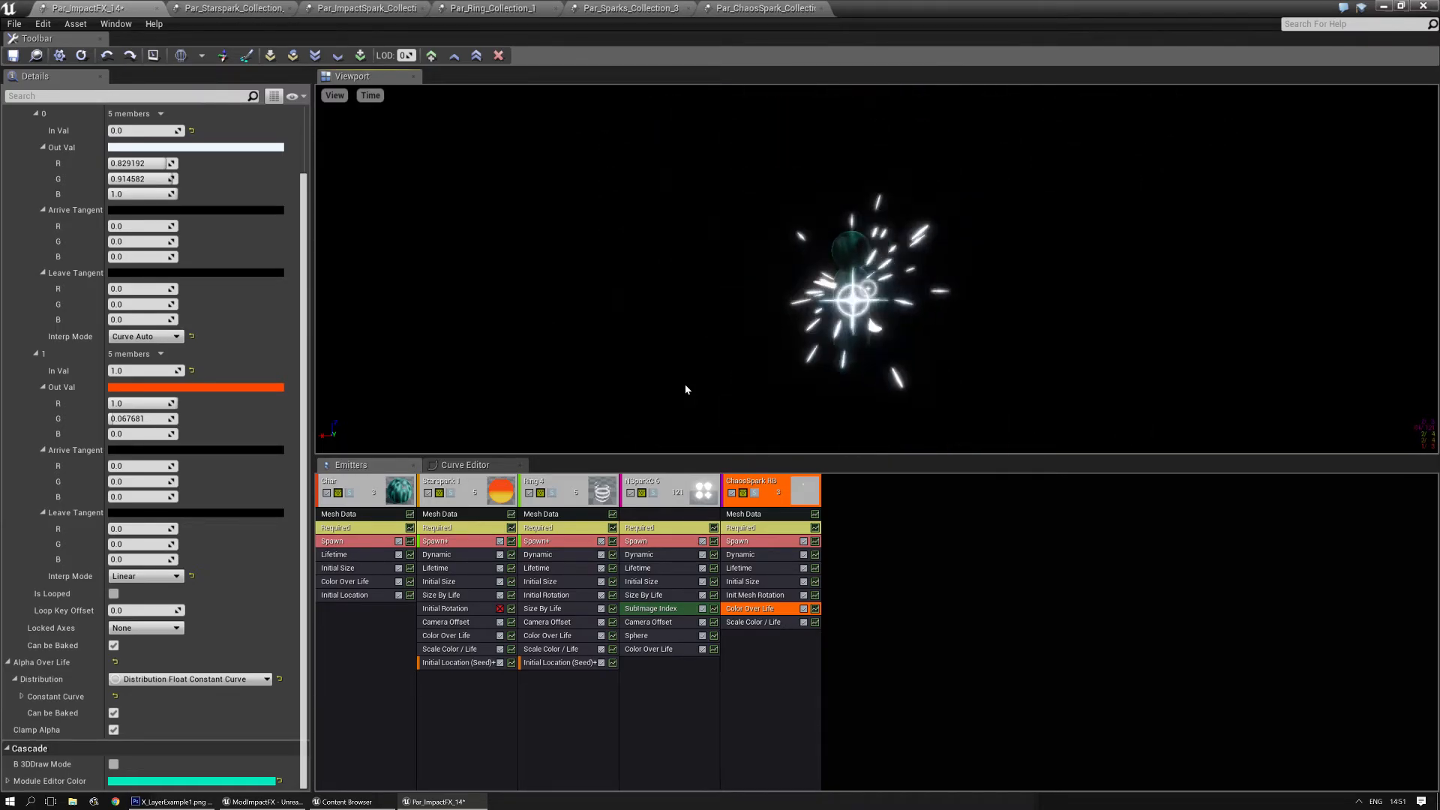
- Raise the saturation of ChaosSpark RB's first Color Over Life point to 0.765 for a light blue
scroll(264, 211, "up", 3)
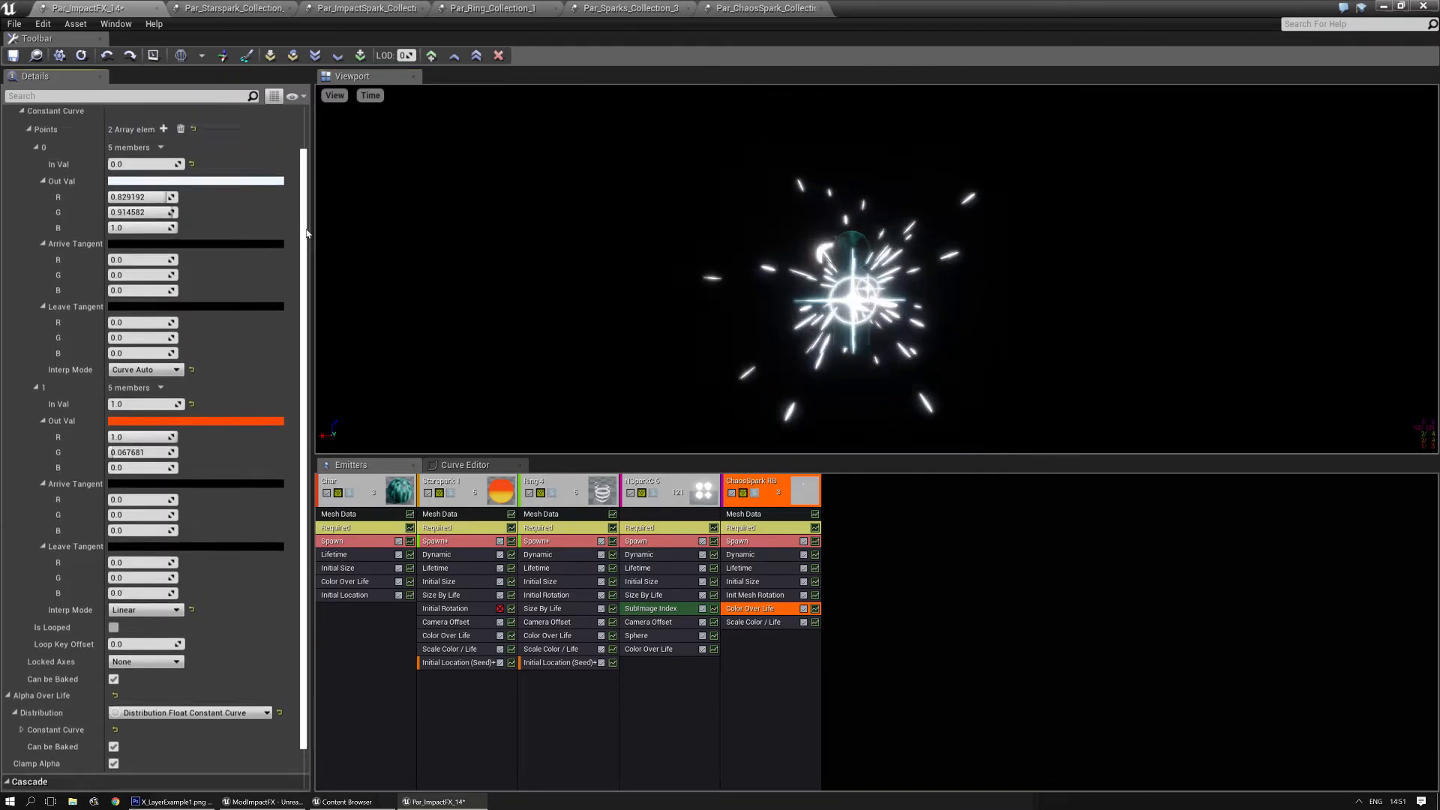
left_click(262, 226)
left_click_drag(422, 377, 422, 309)
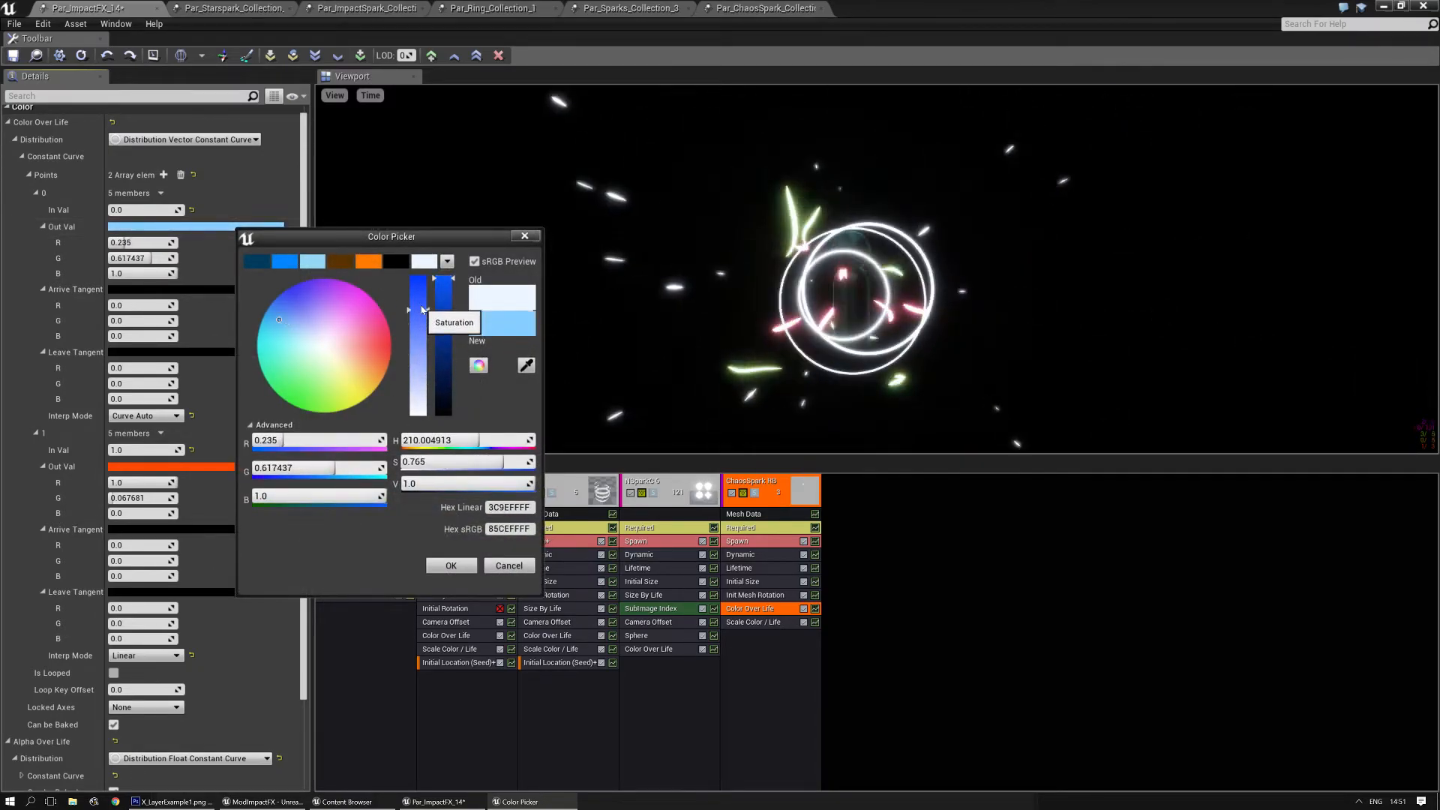
left_click(451, 566)
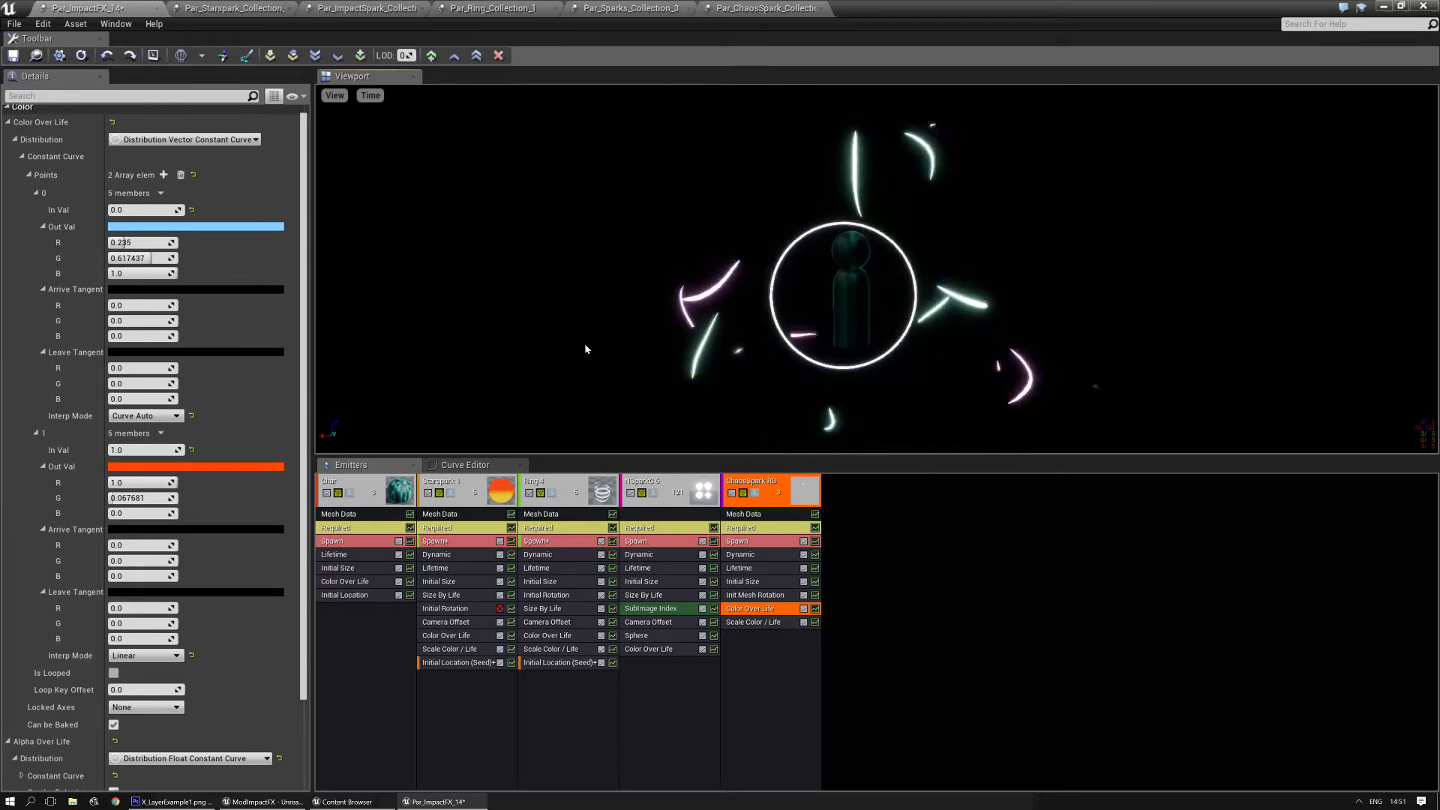
- Switch HueShift in NSparkC 6's Dynamic module to Distribution Float Constant Curve and give the curve two points
left_click(992, 672)
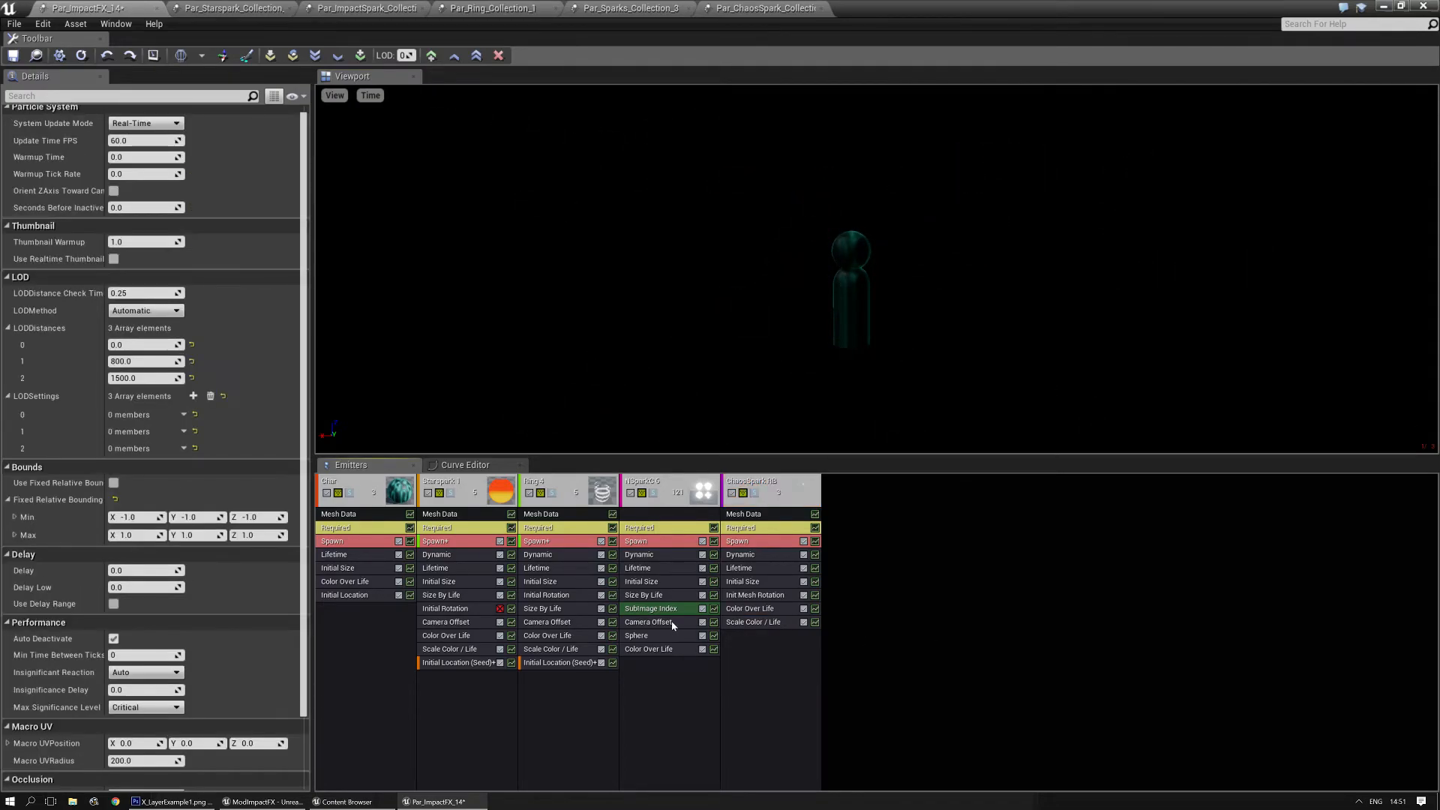
left_click(649, 556)
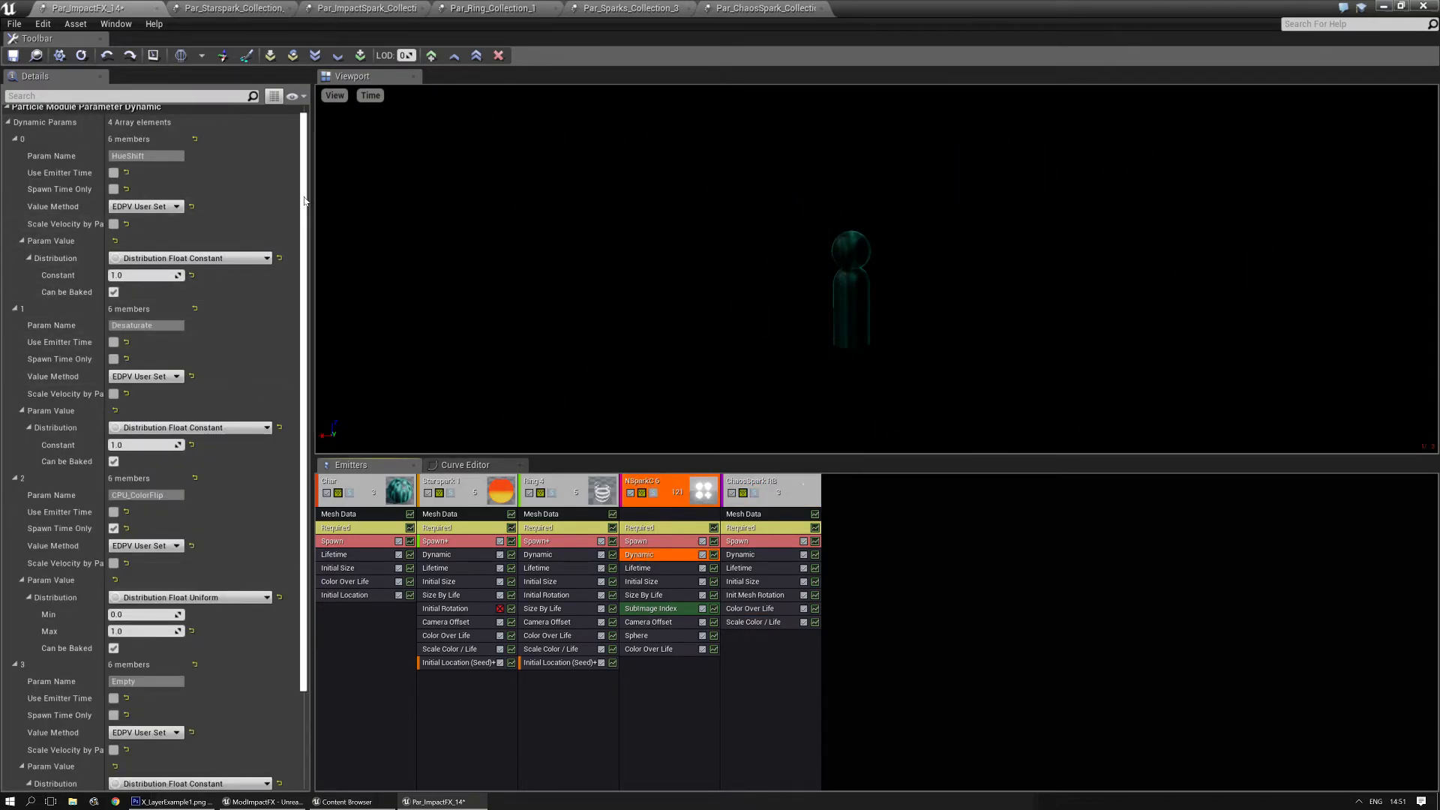
scroll(304, 197, "up", 1)
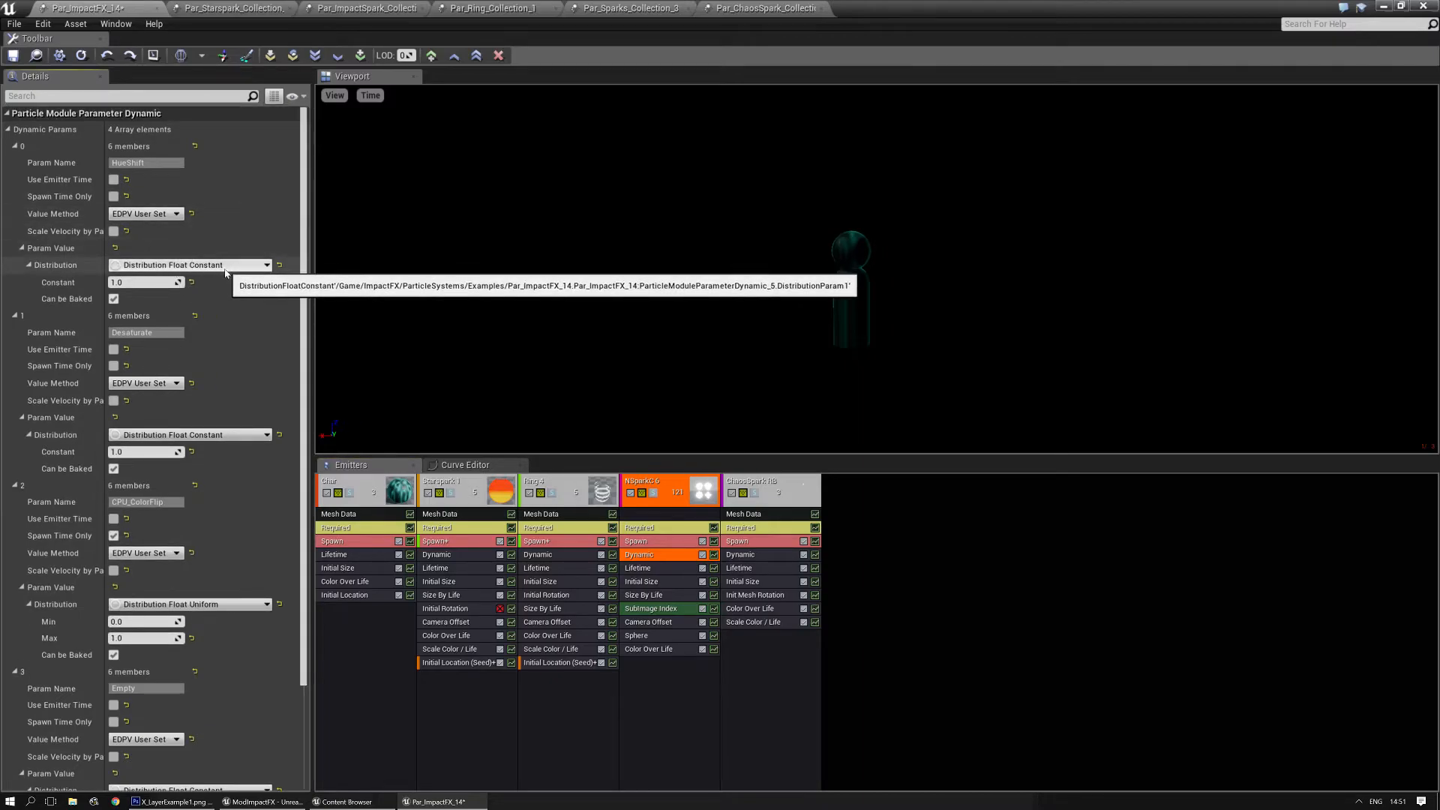
left_click(225, 266)
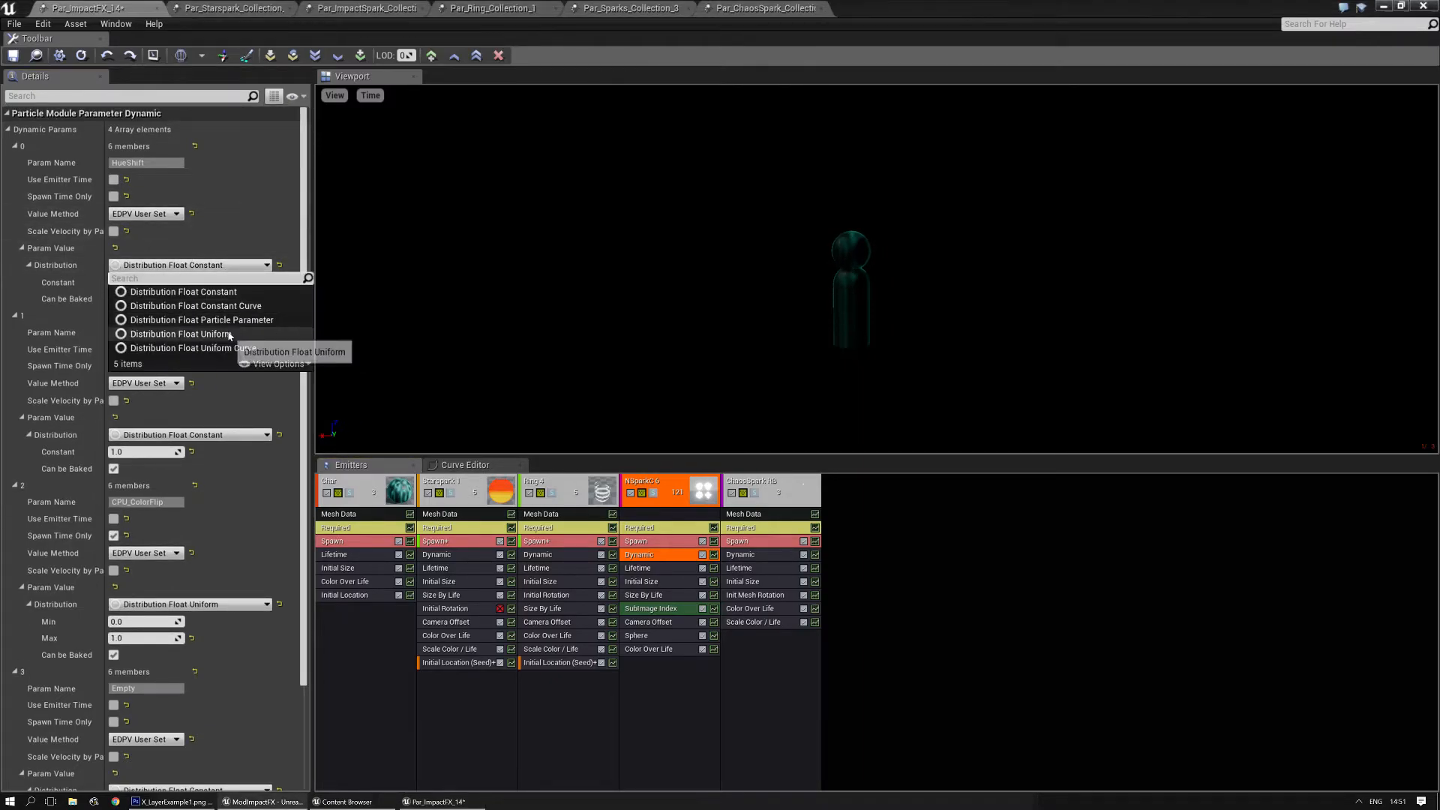
left_click(234, 306)
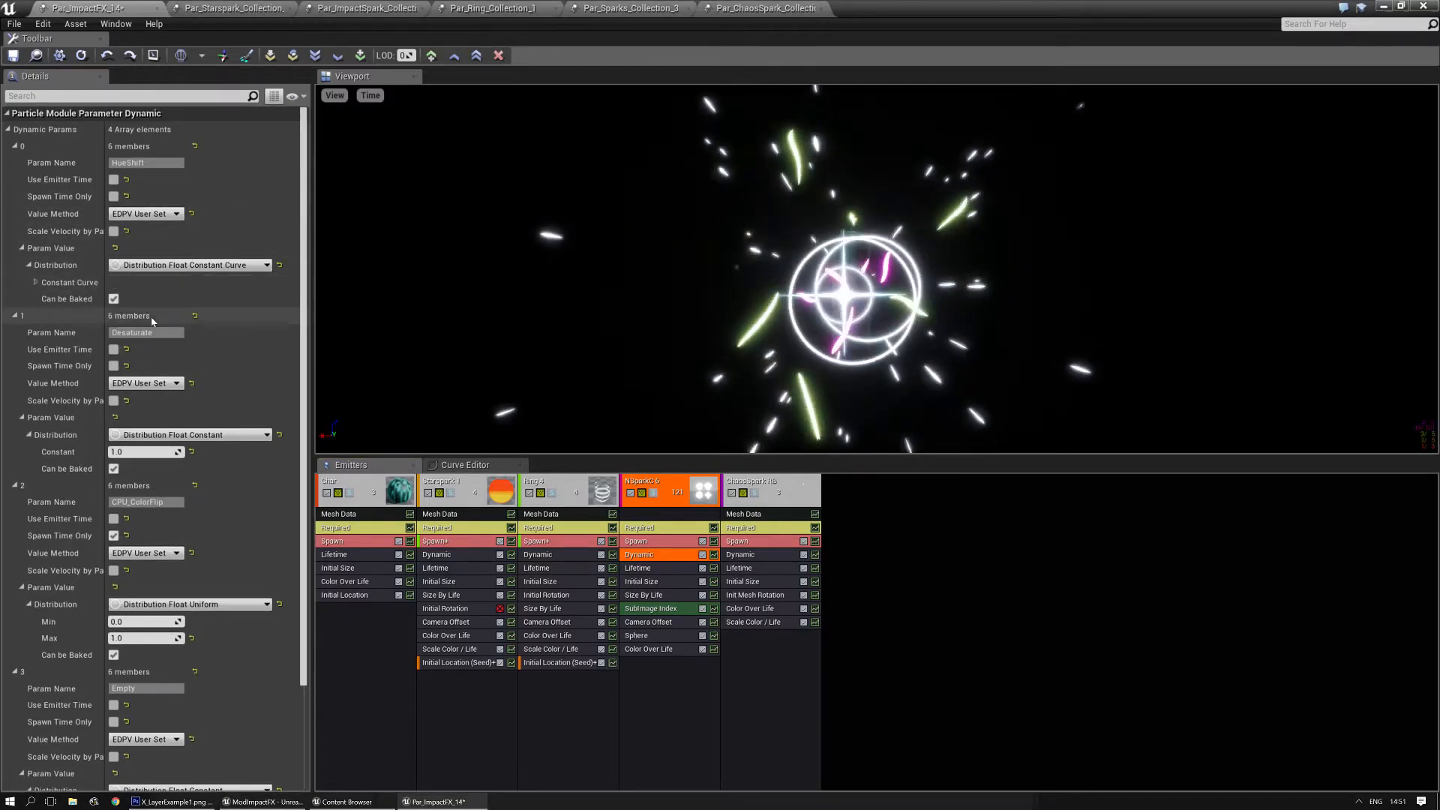
left_click(36, 283)
left_click(193, 300)
left_click(193, 300)
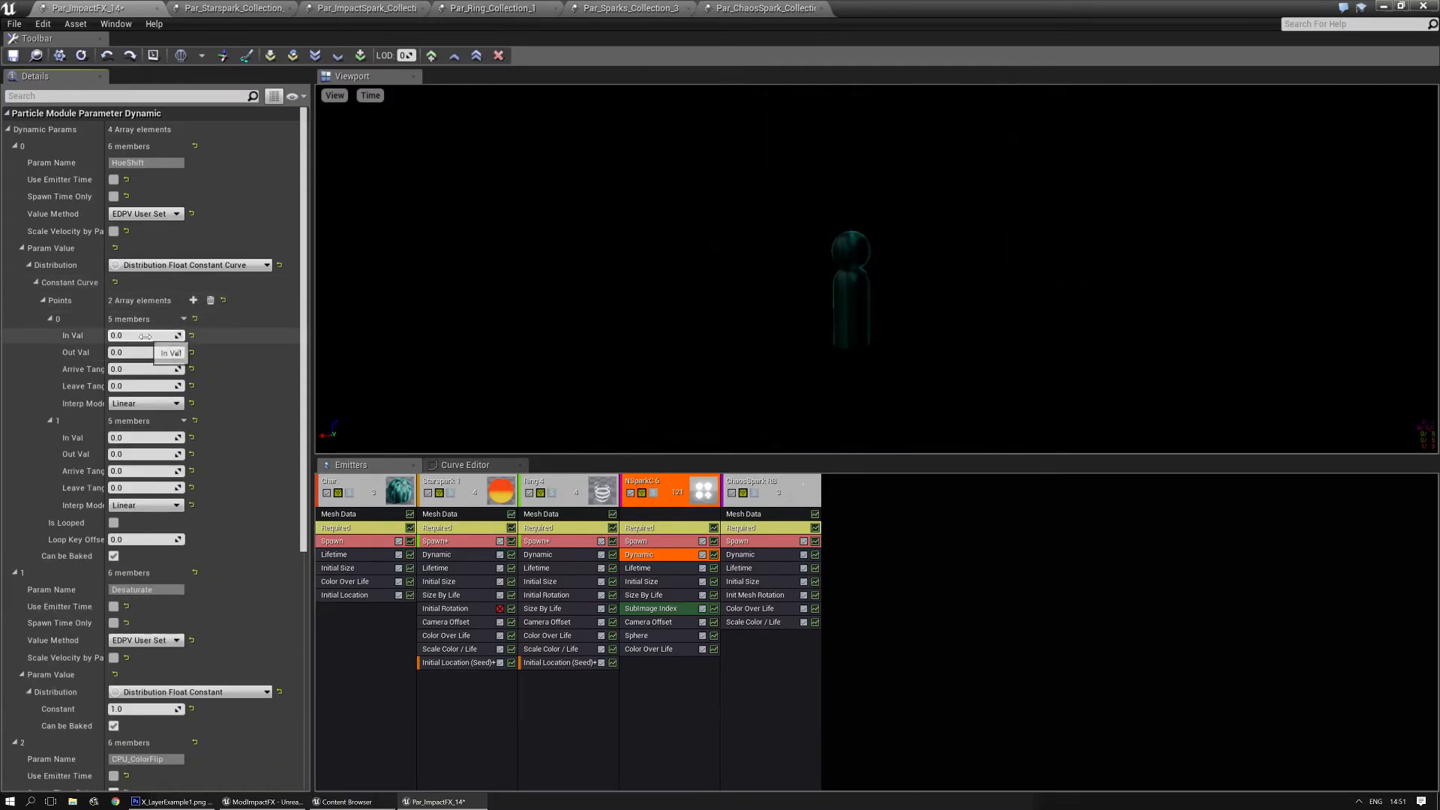
- Set the HueShift curve's first point to In Val 0.5 and its second point to In Val 1.0, Out Val 1.0
key("Return")
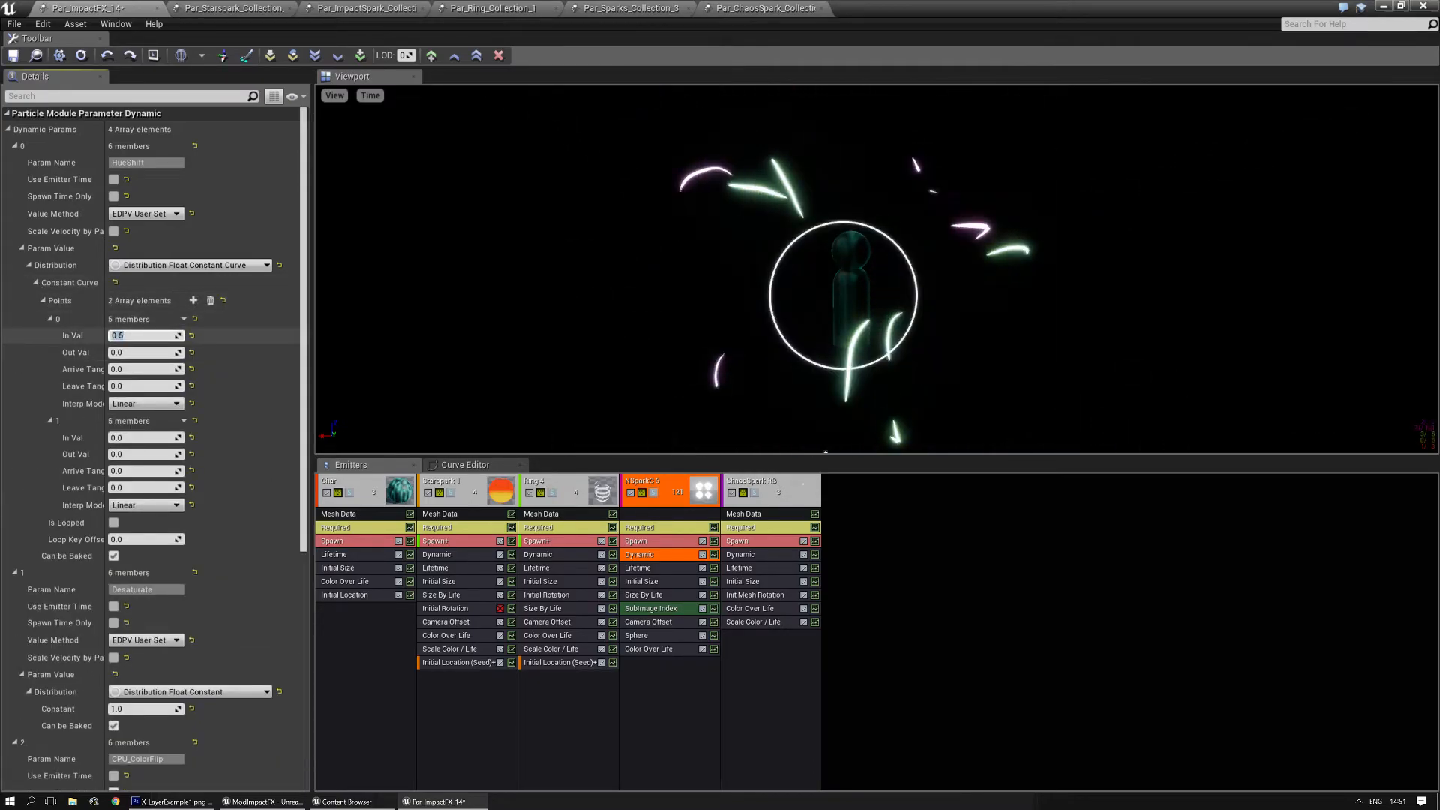
key("Tab")
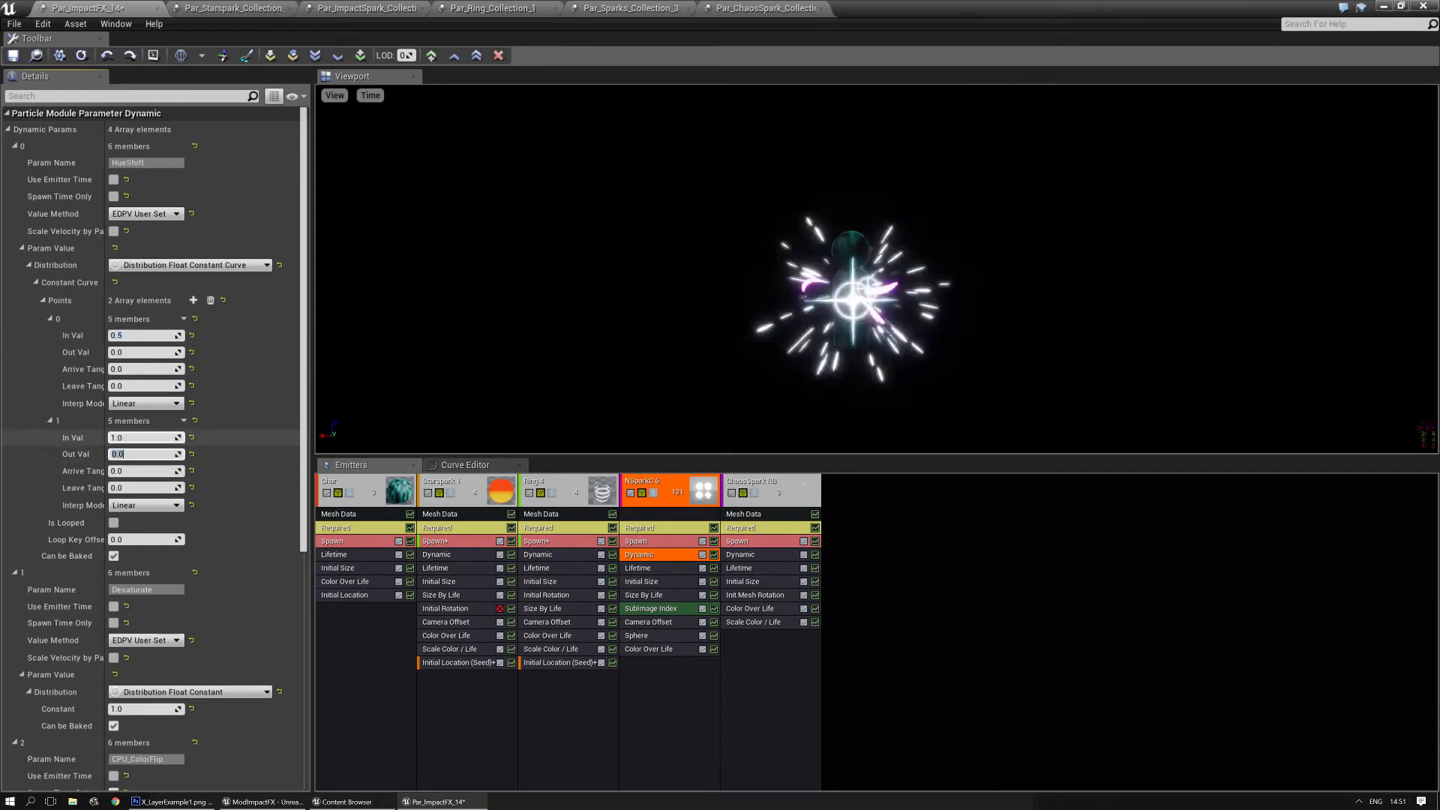
type("1")
key("Return")
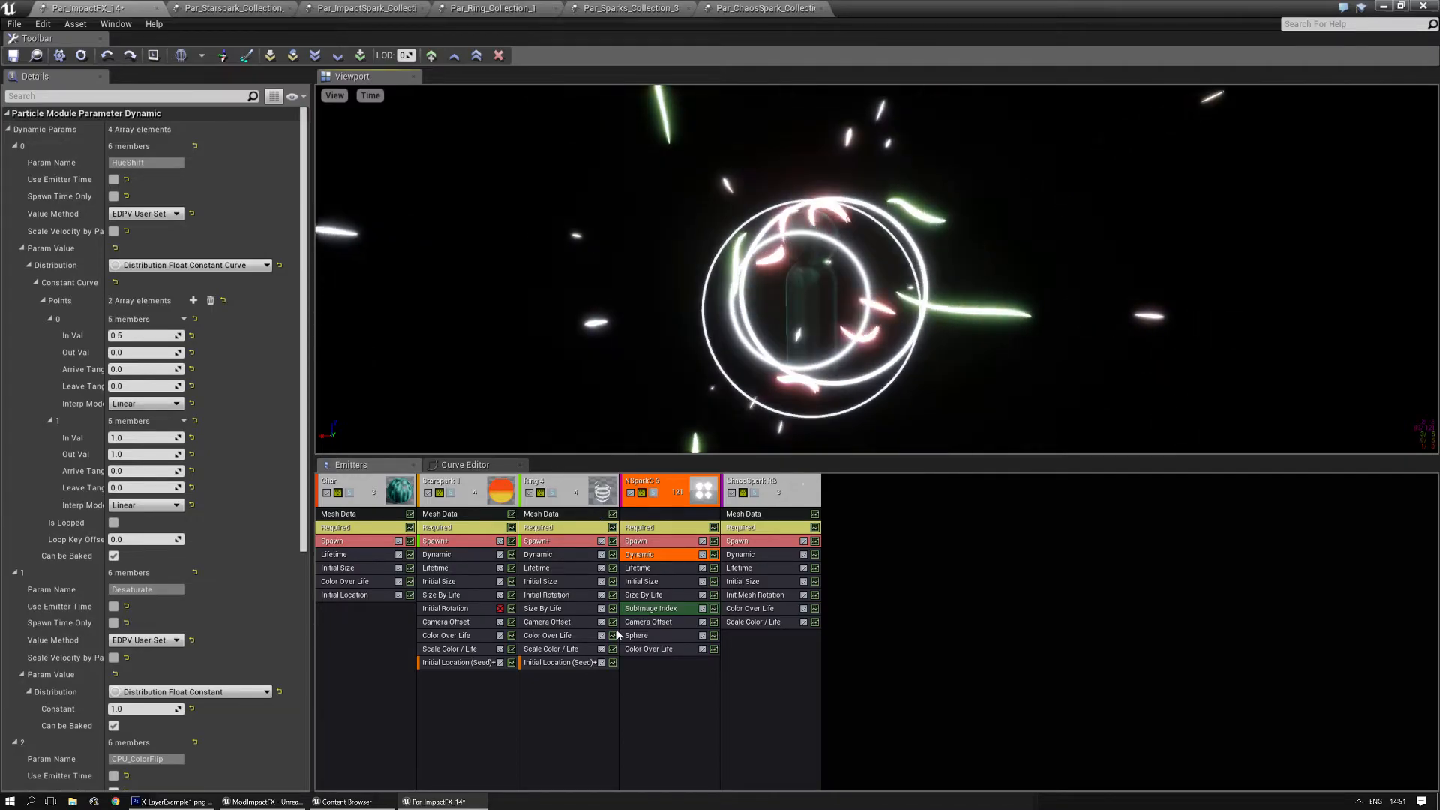
- Raise the saturation of NSparkC 6's constant Color Over Life to a light blue, R 0.543, G 0.771463, B 1.0
left_click(649, 648)
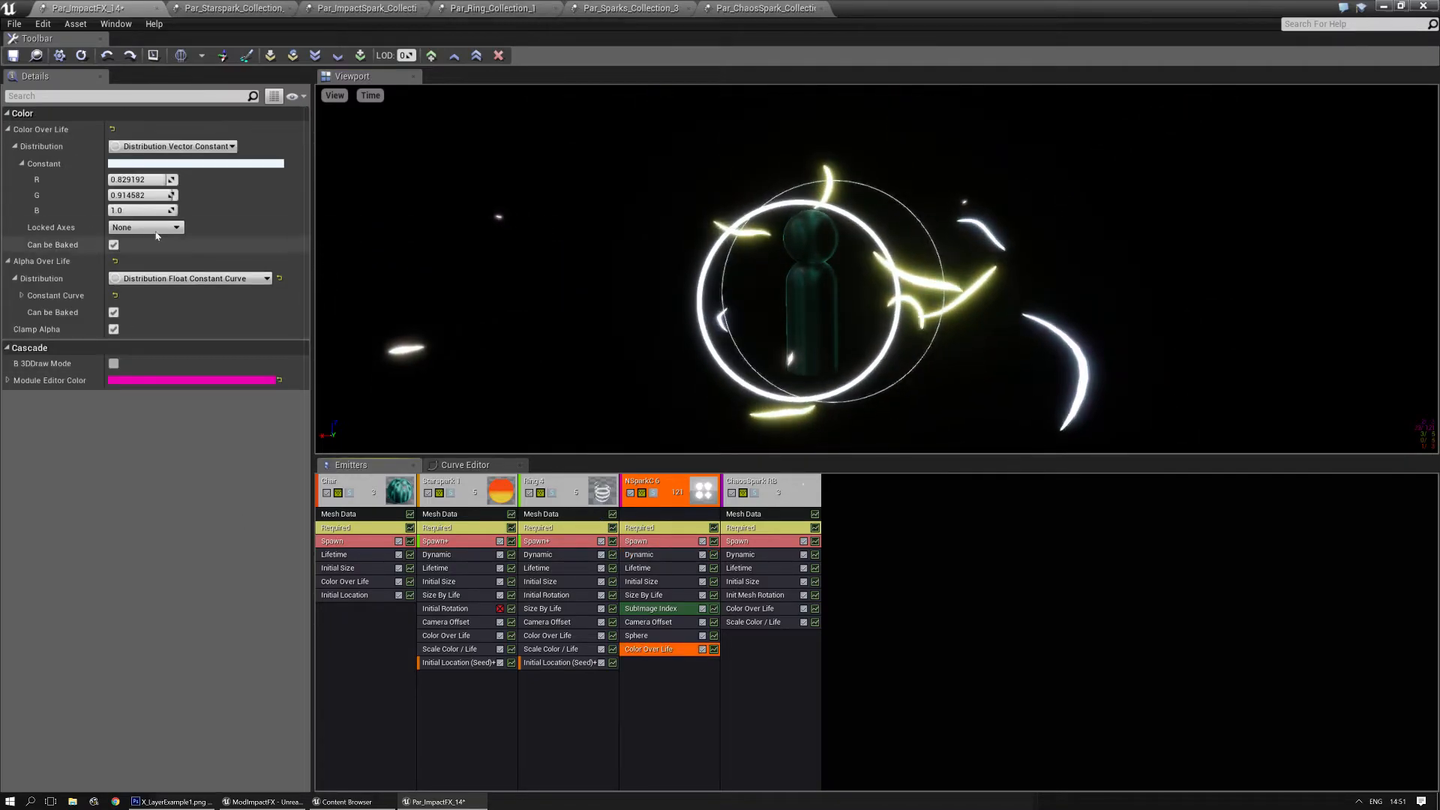
left_click(183, 166)
left_click_drag(365, 327, 364, 292)
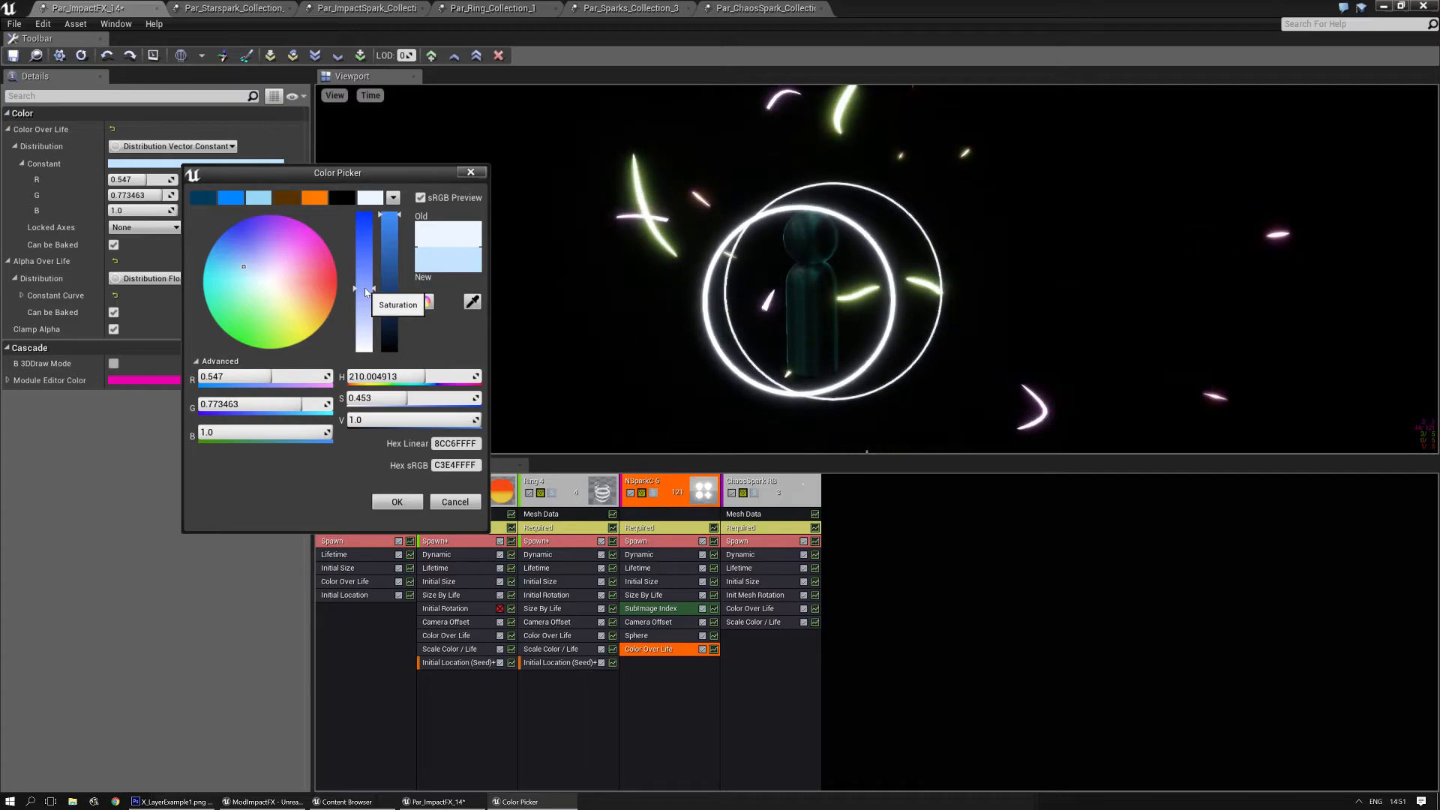
left_click_drag(365, 289, 365, 288)
left_click(396, 502)
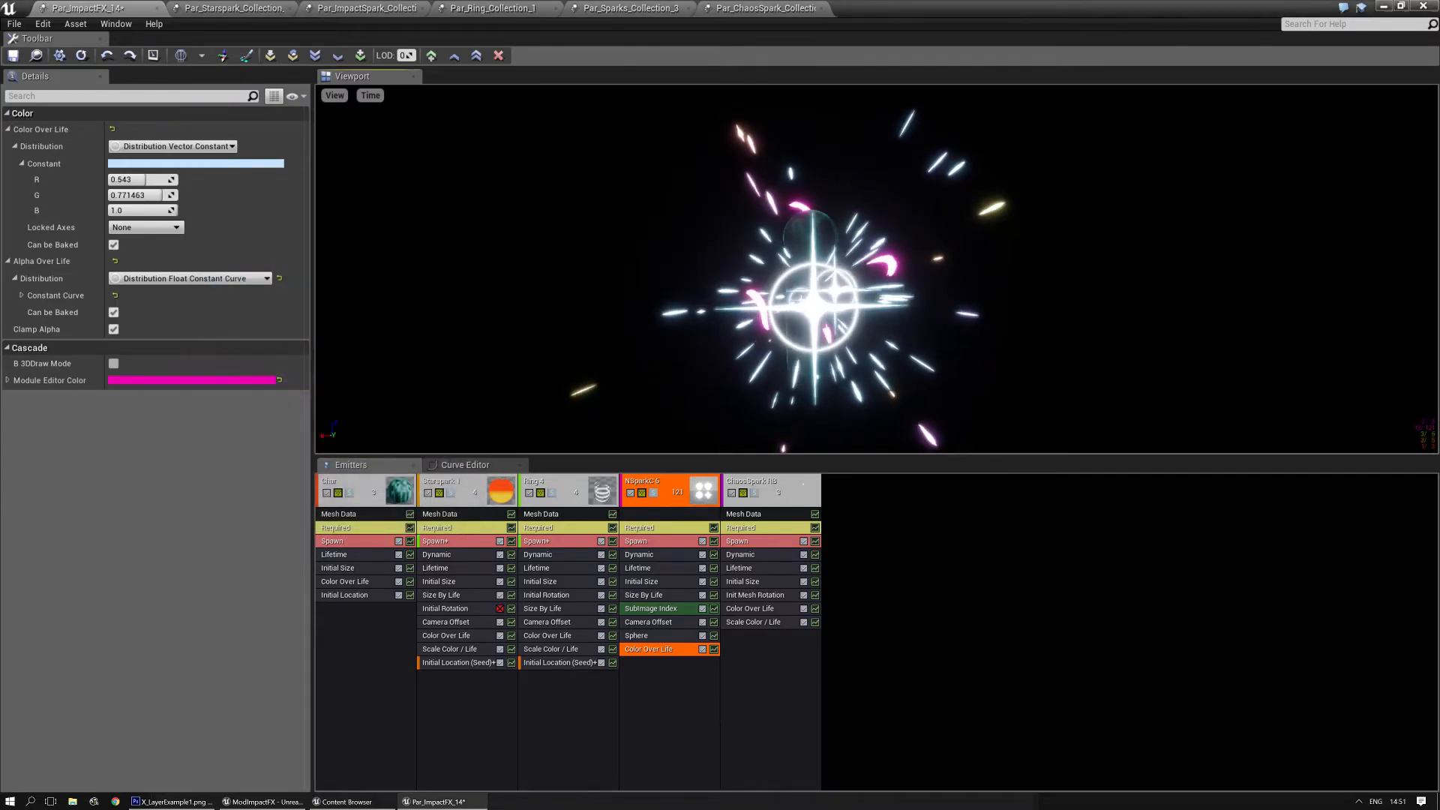
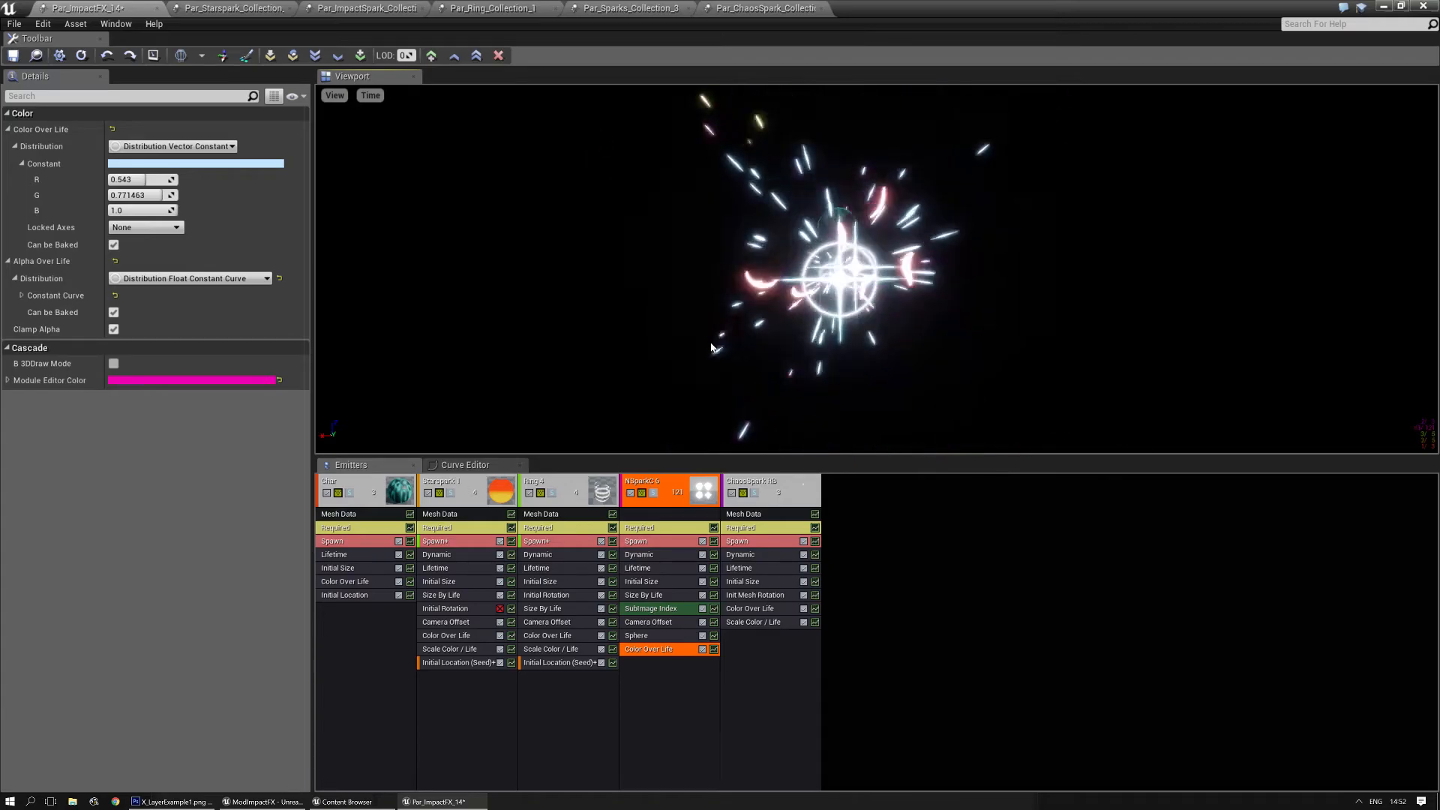
- Close the Starspark, ImpactSpark, Ring, Sparks and ChaosSpark collection editors, and save Par_ImpactFX_14
left_click(248, 9)
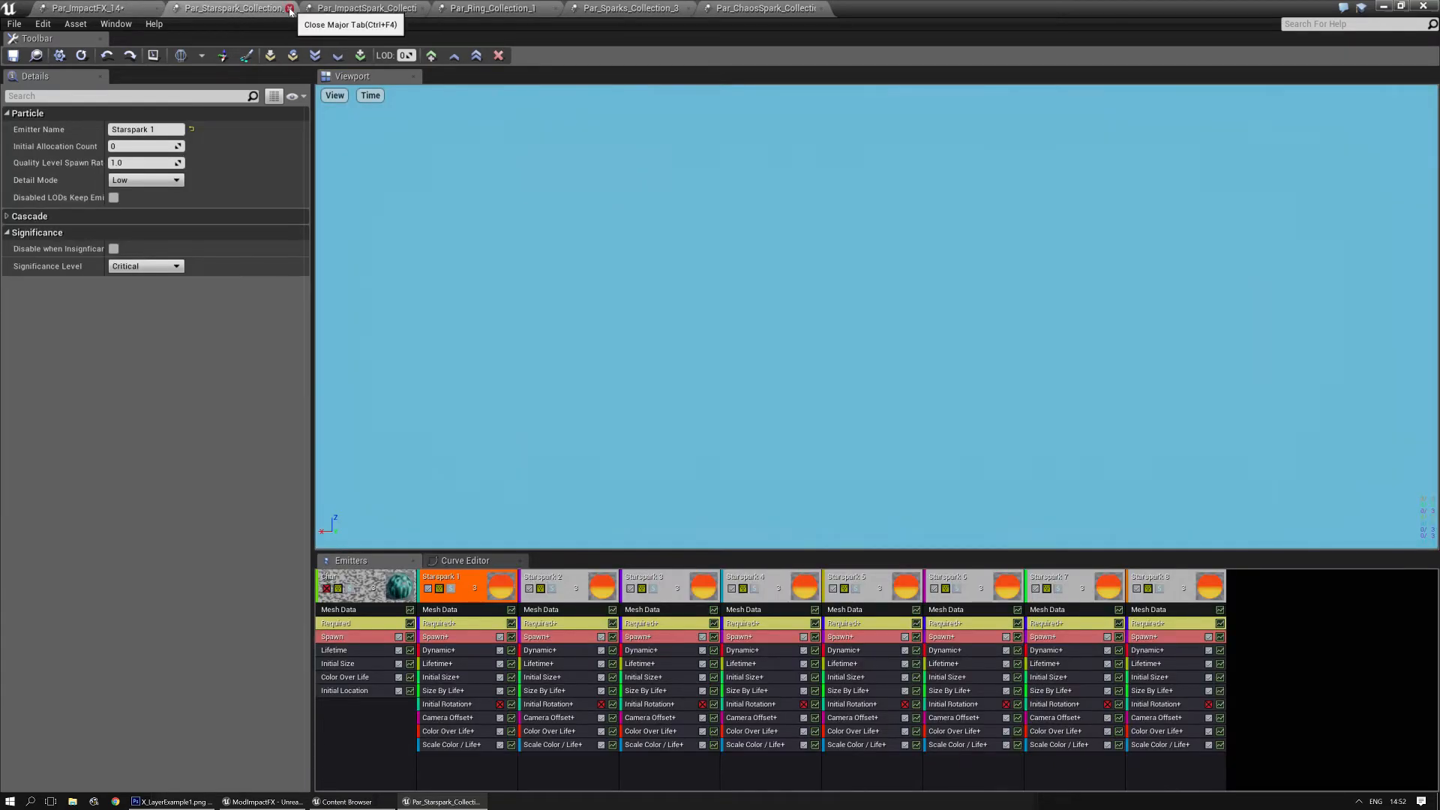
left_click(290, 8)
left_click(240, 8)
left_click(289, 9)
left_click(279, 11)
left_click(289, 8)
left_click(268, 10)
left_click(289, 9)
left_click(253, 10)
left_click(290, 9)
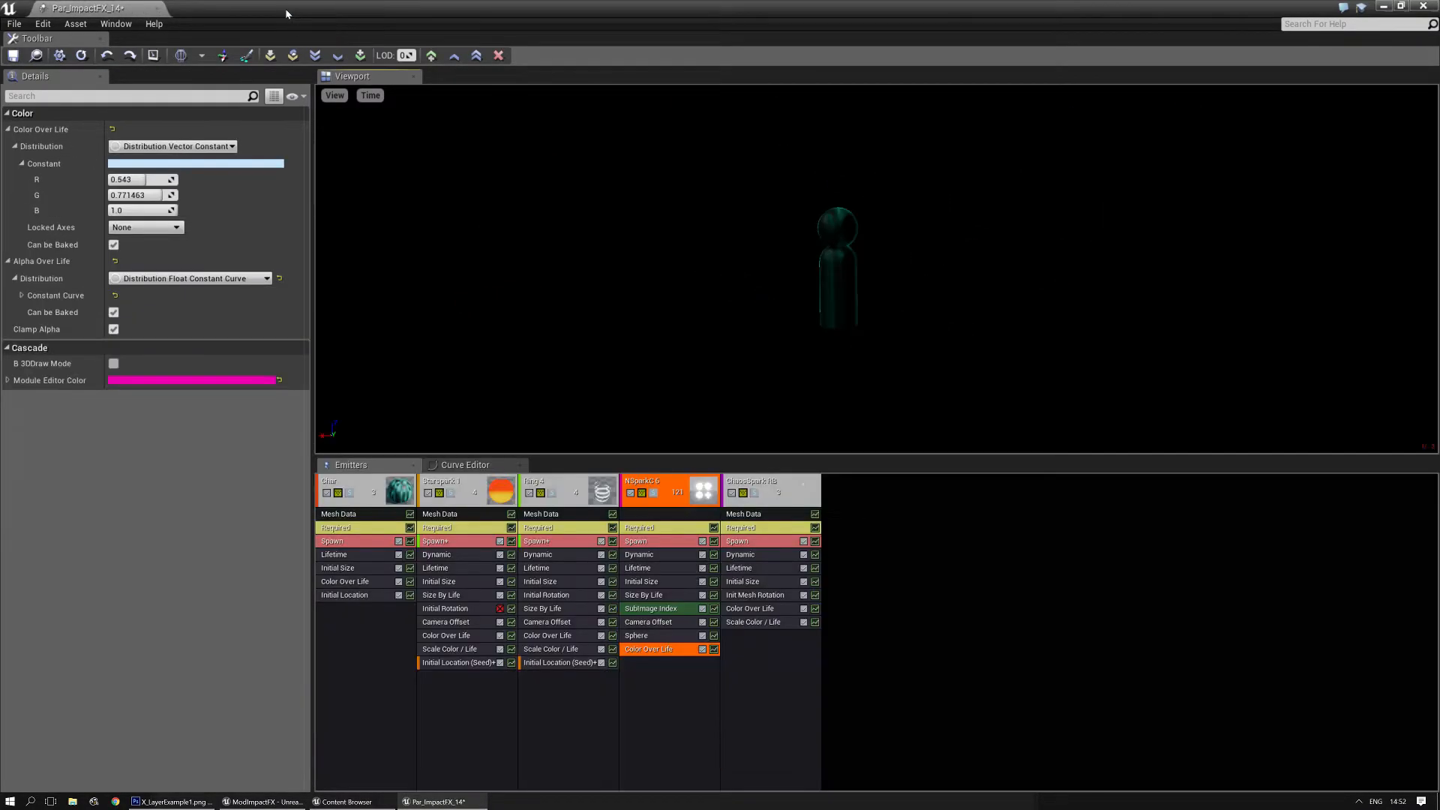
left_click(80, 55)
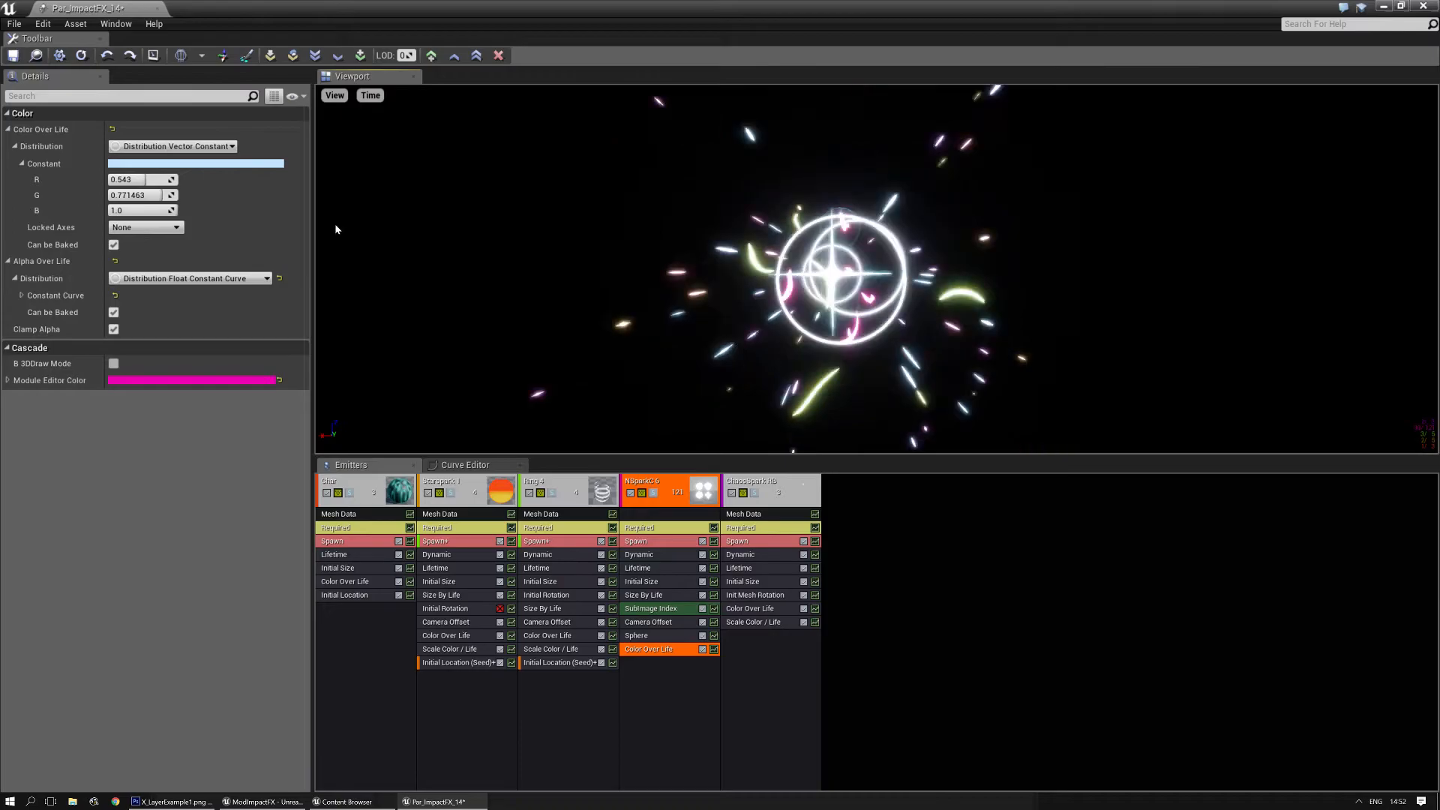
left_click(12, 56)
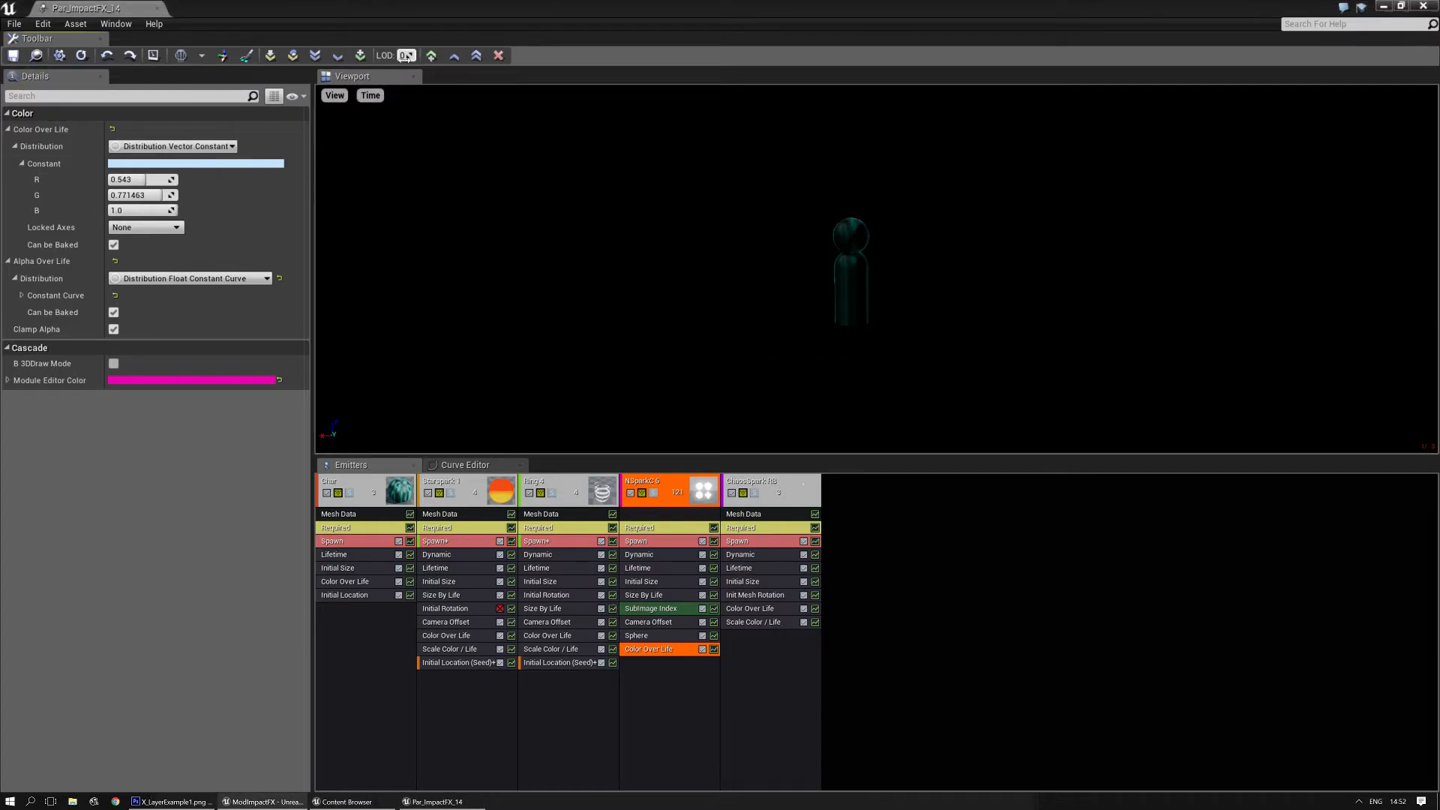
- At LOD 1, duplicate NSparkC 6's Initial Size module from the higher LOD
left_click_drag(408, 58, 414, 58)
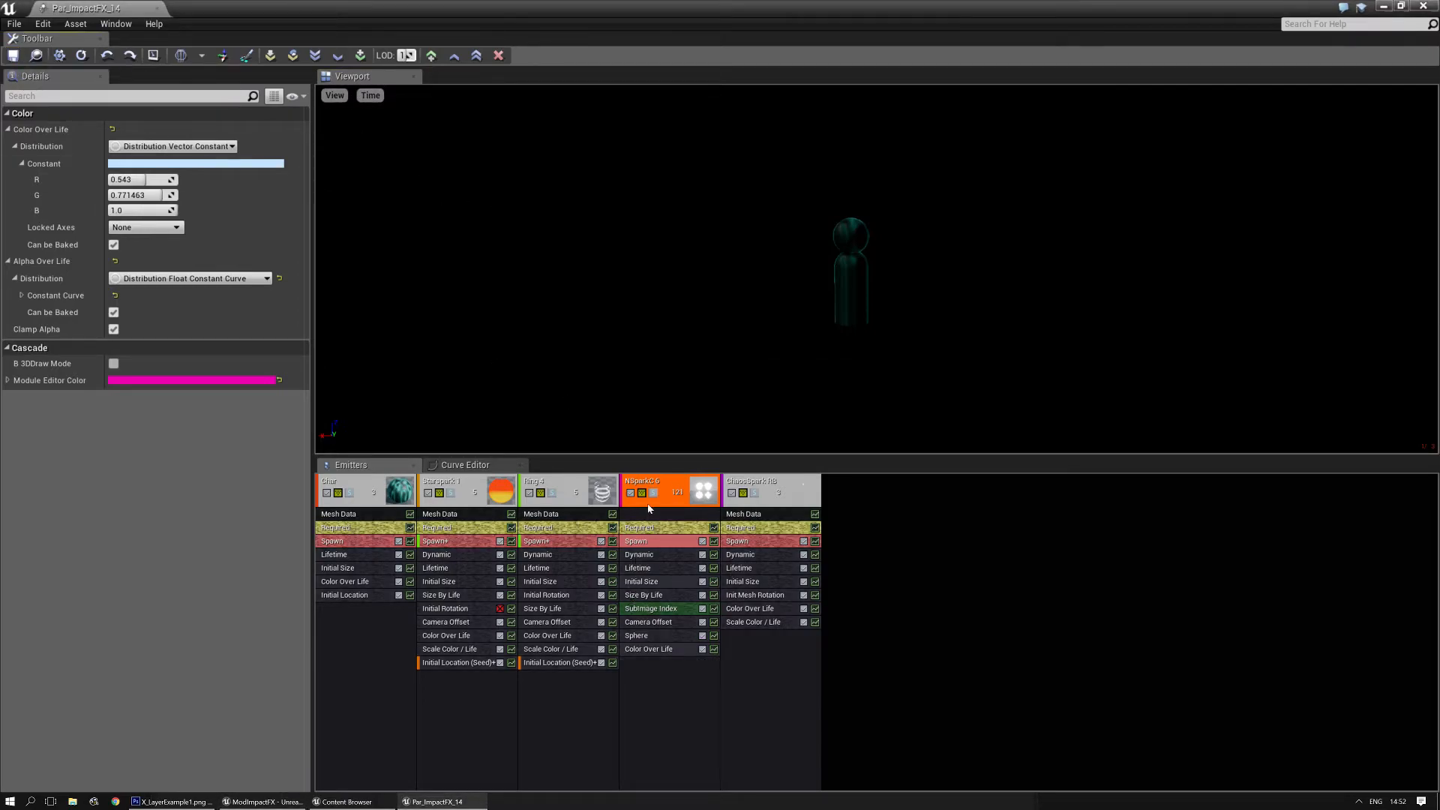
left_click(641, 581)
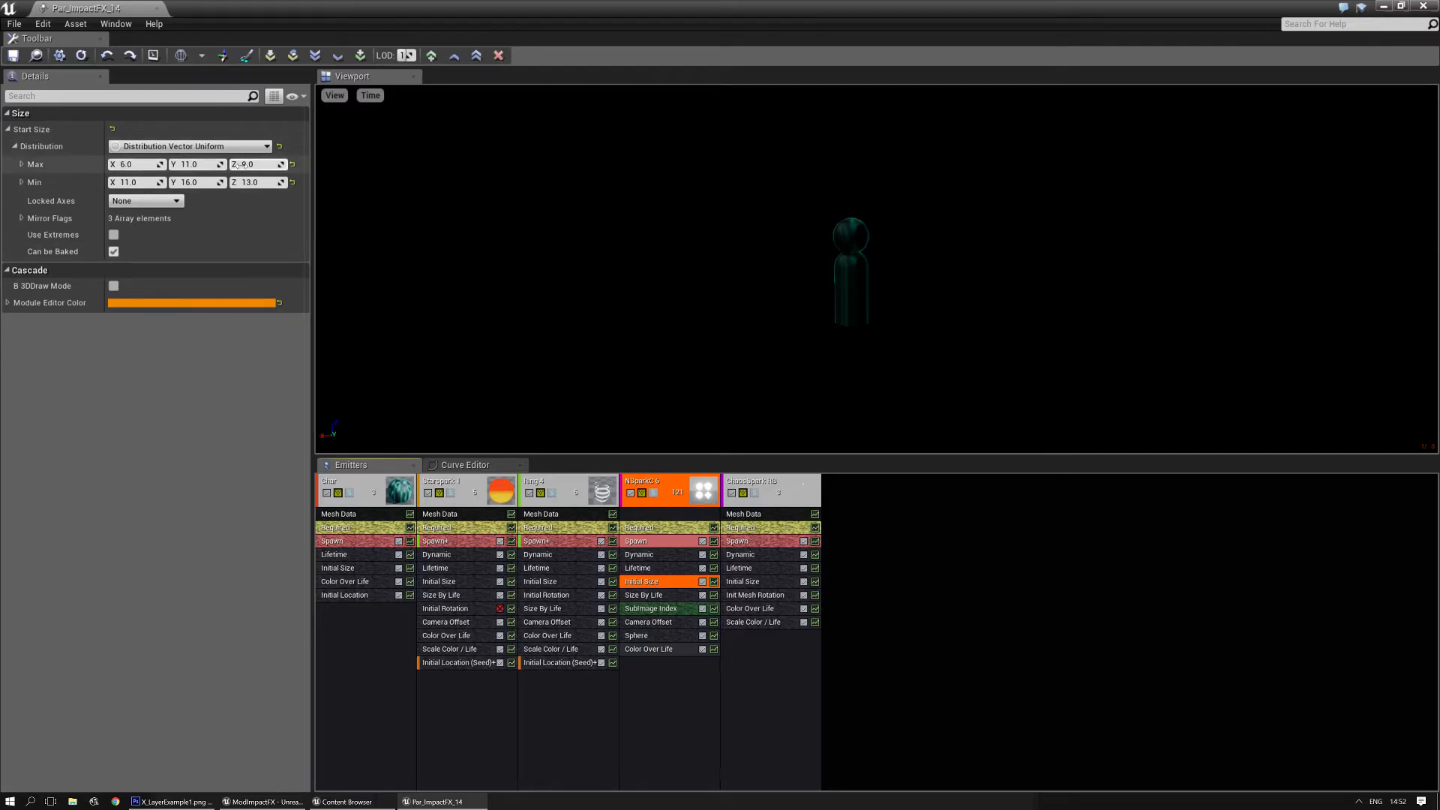
right_click(677, 586)
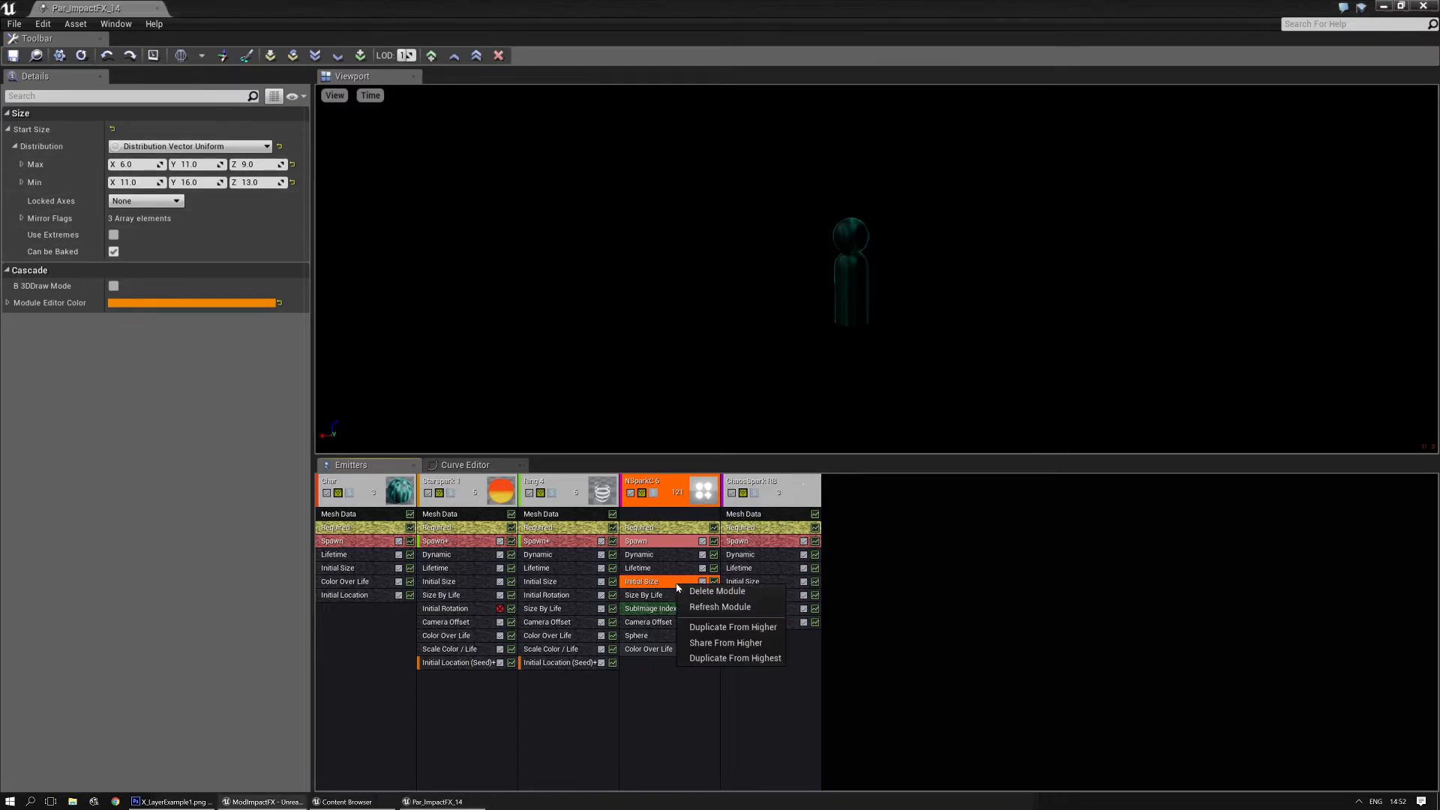
left_click(731, 628)
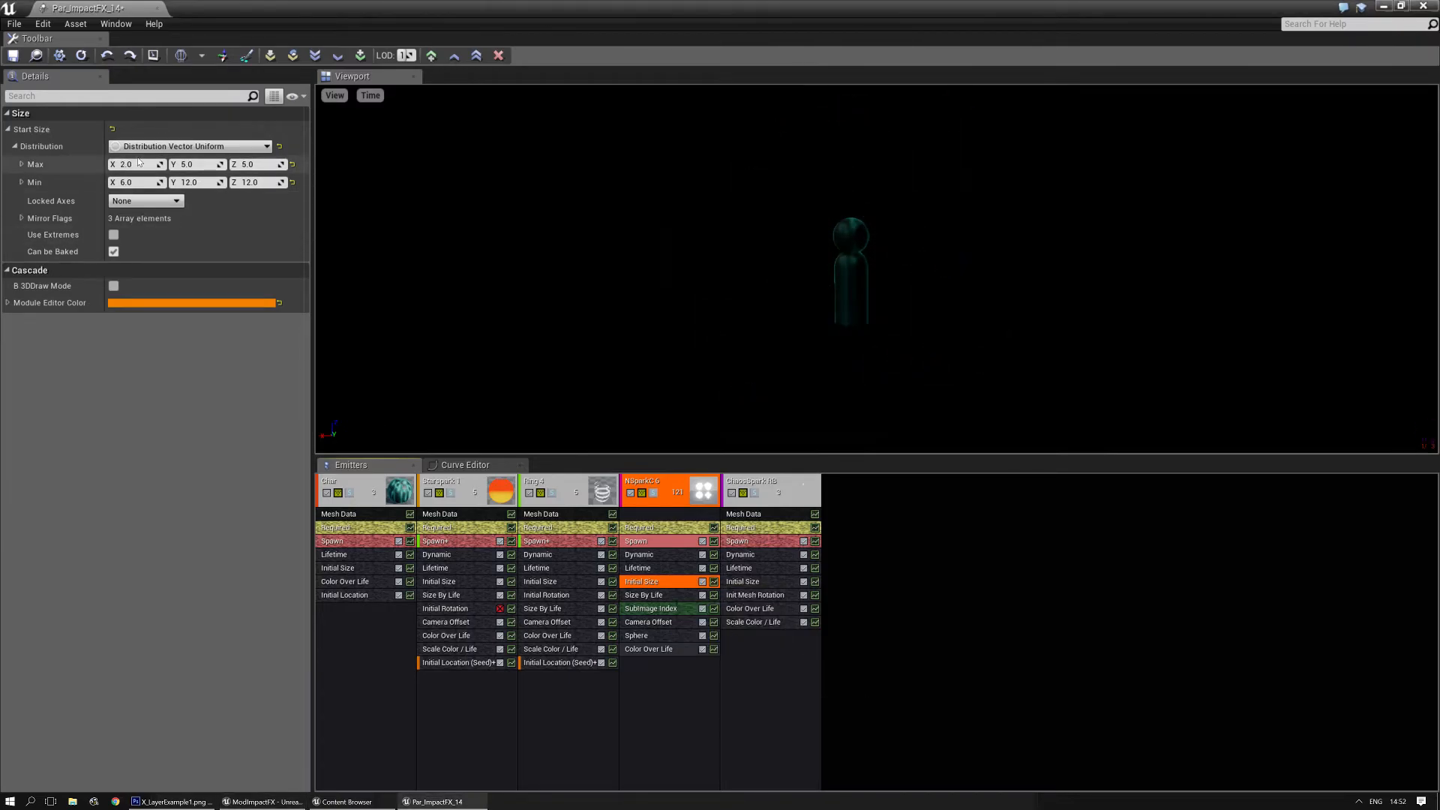
- Set NSparkC 6's LOD 1 Start Size to Max 3, 6, 6 and Min 7, 13, 13
left_click(139, 163)
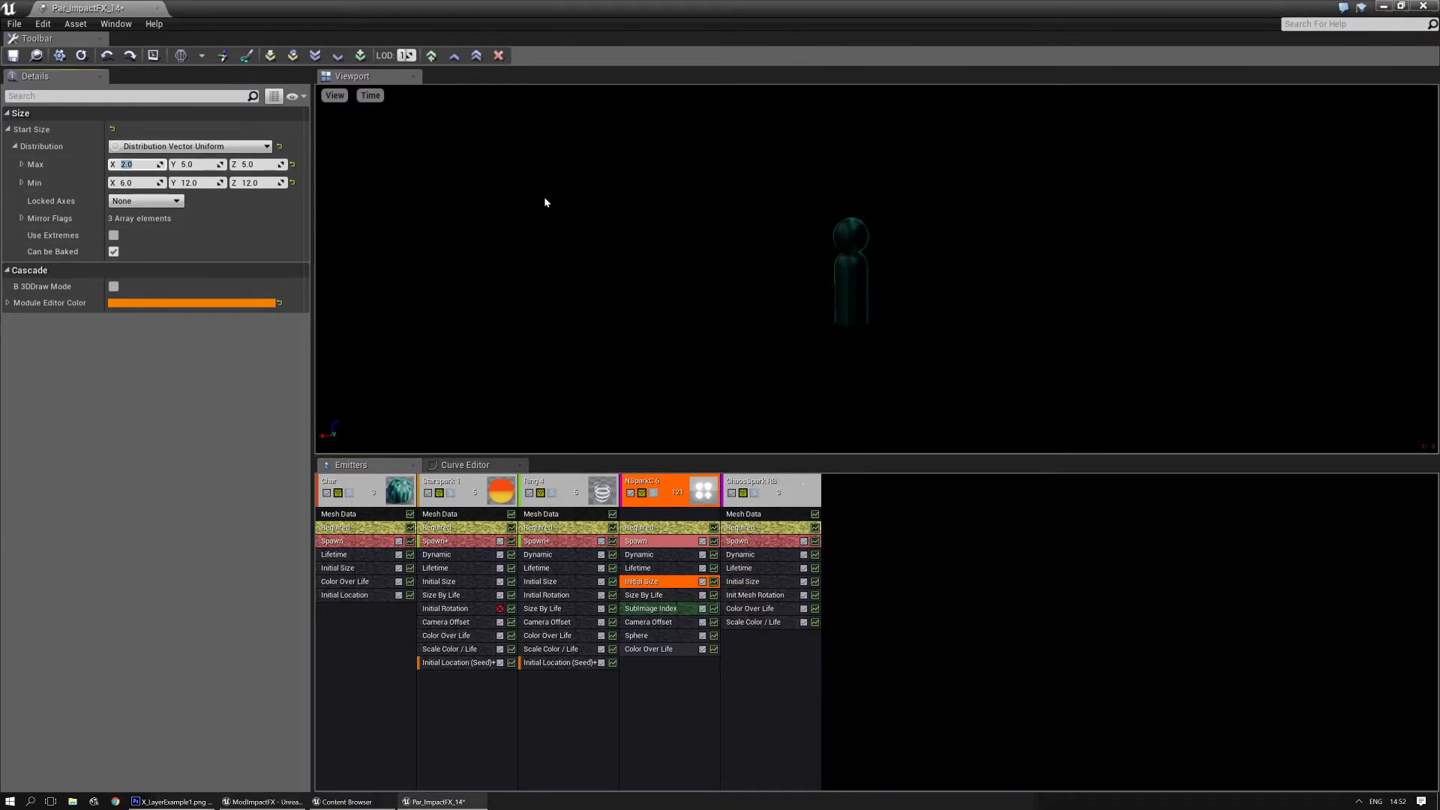
type("3")
key("Tab")
type("6")
key("Tab")
type("6")
key("Tab")
type("7")
key("Tab")
type("13")
key("Tab")
type("13")
key("Return")
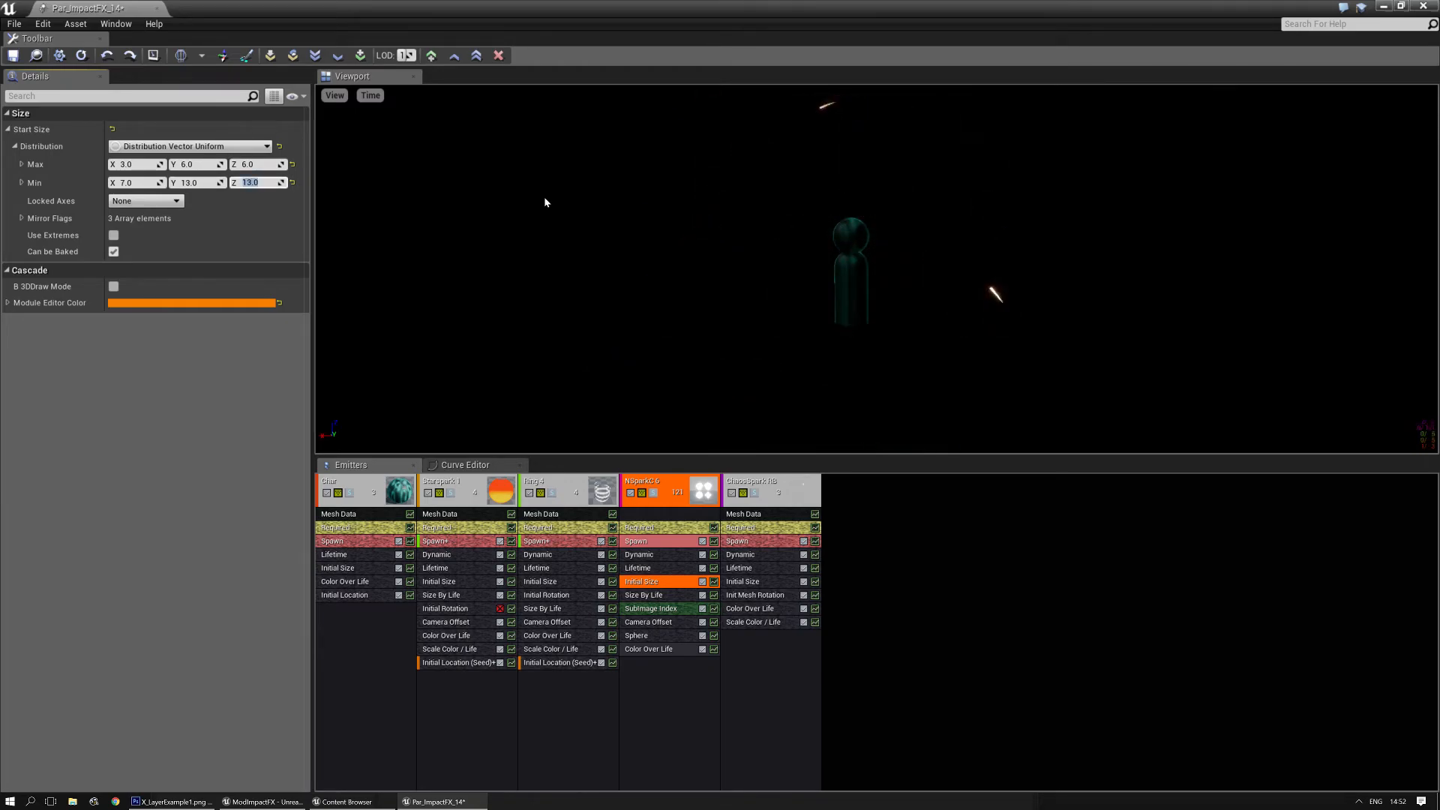
left_click_drag(609, 197, 614, 262)
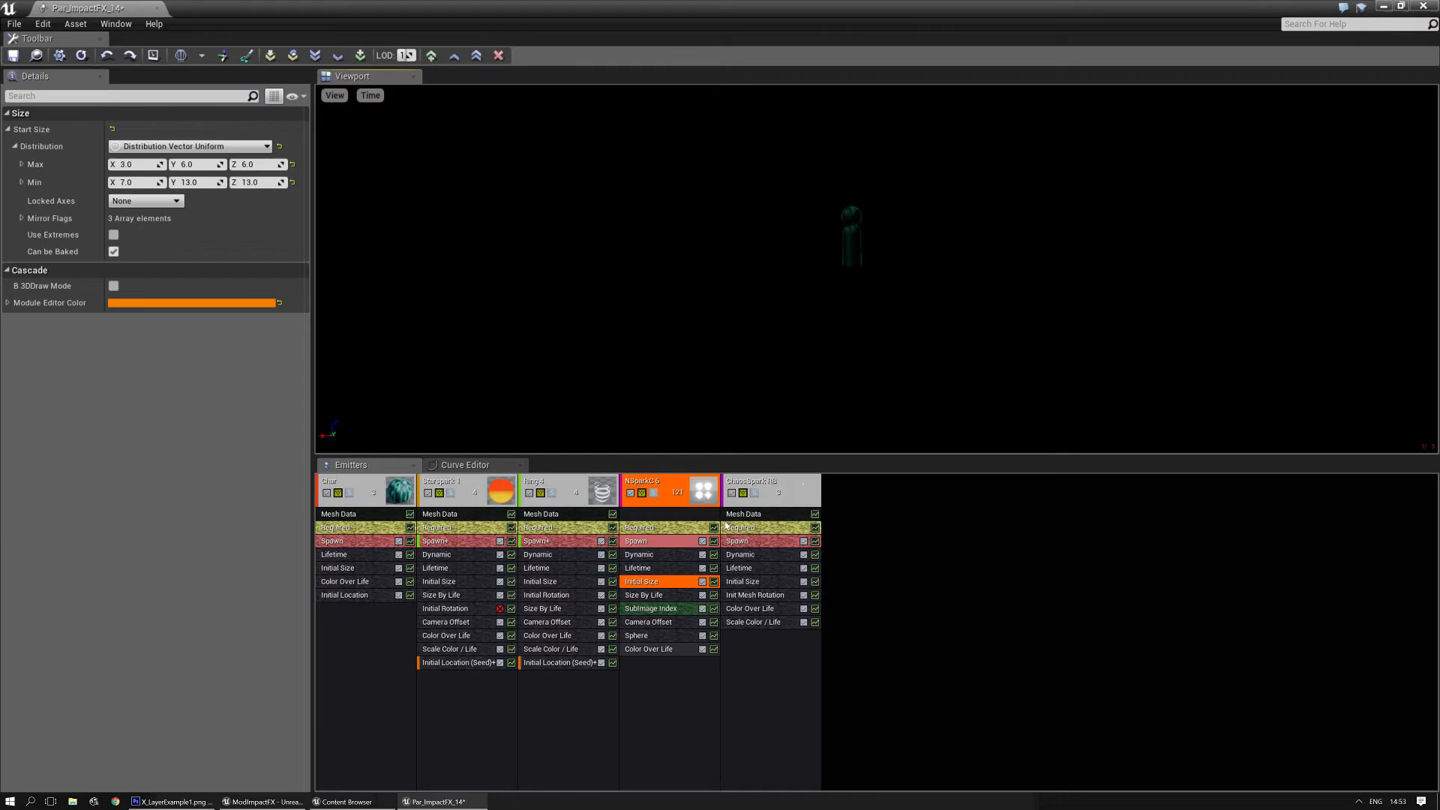
- At LOD 2, duplicate NSparkC 6's Initial Size module from the higher LOD
left_click_drag(406, 56, 407, 56)
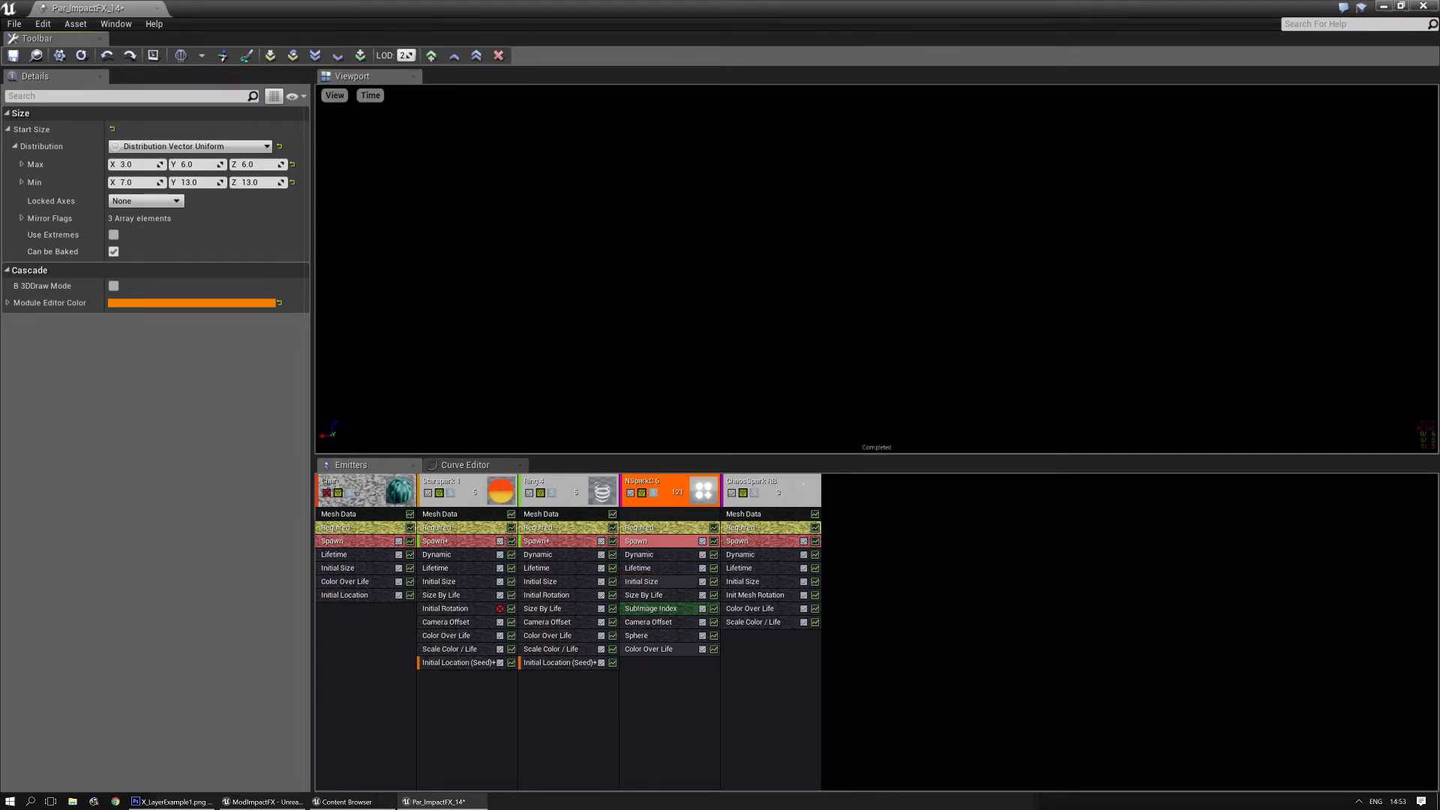
right_click(657, 581)
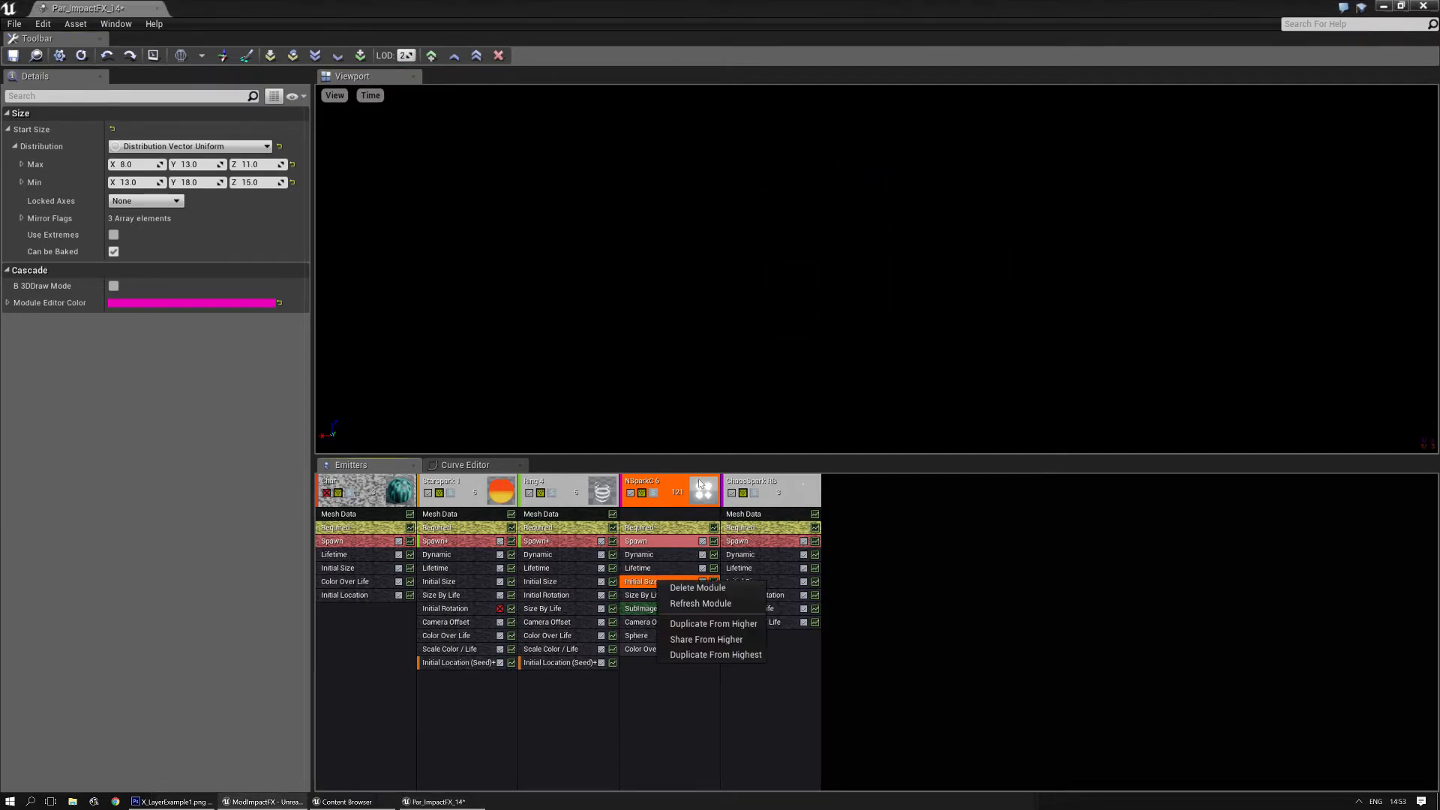
left_click(713, 624)
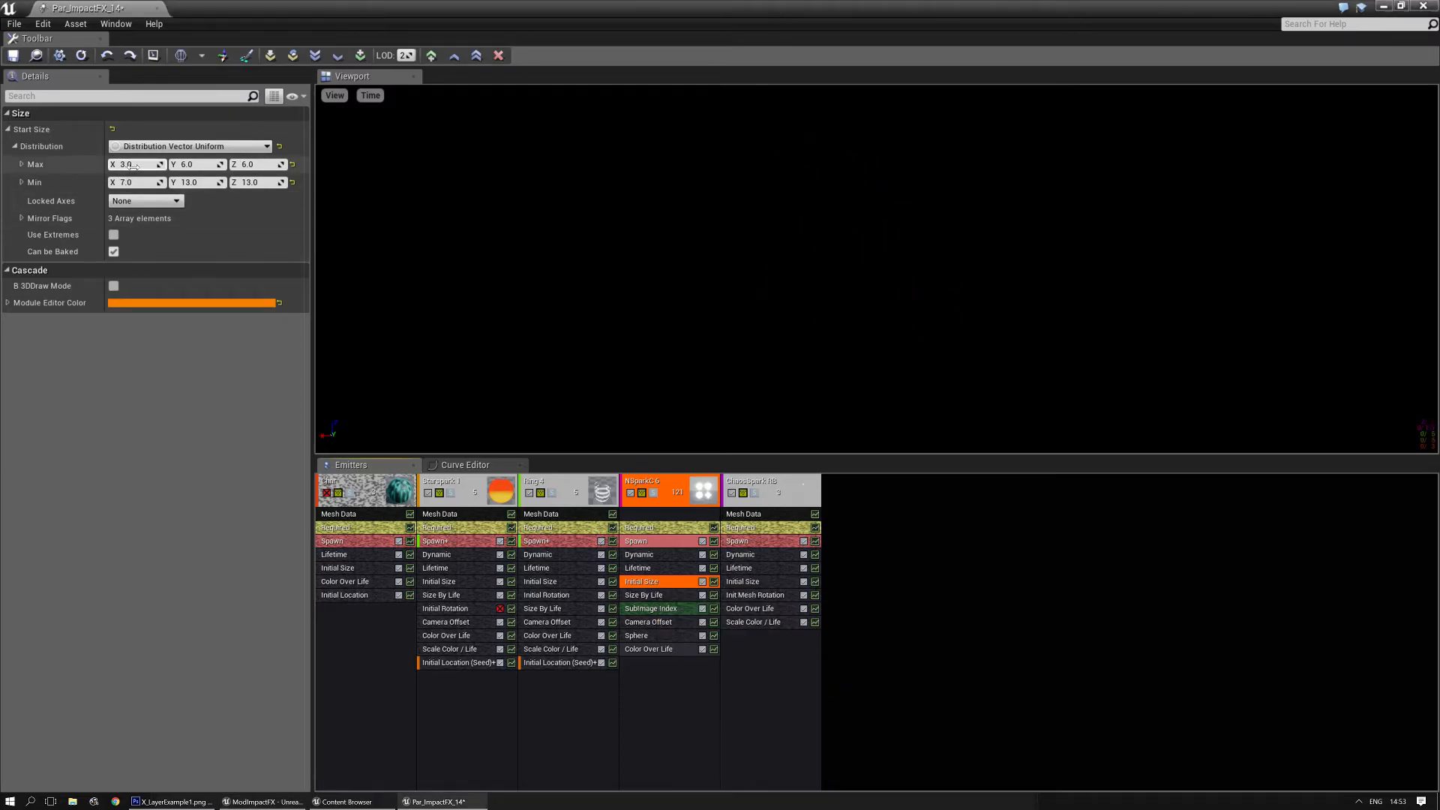
- Set NSparkC 6's LOD 2 Start Size to Max 5, 8, 8 and Min 9, 15, 15
type("5")
key("Tab")
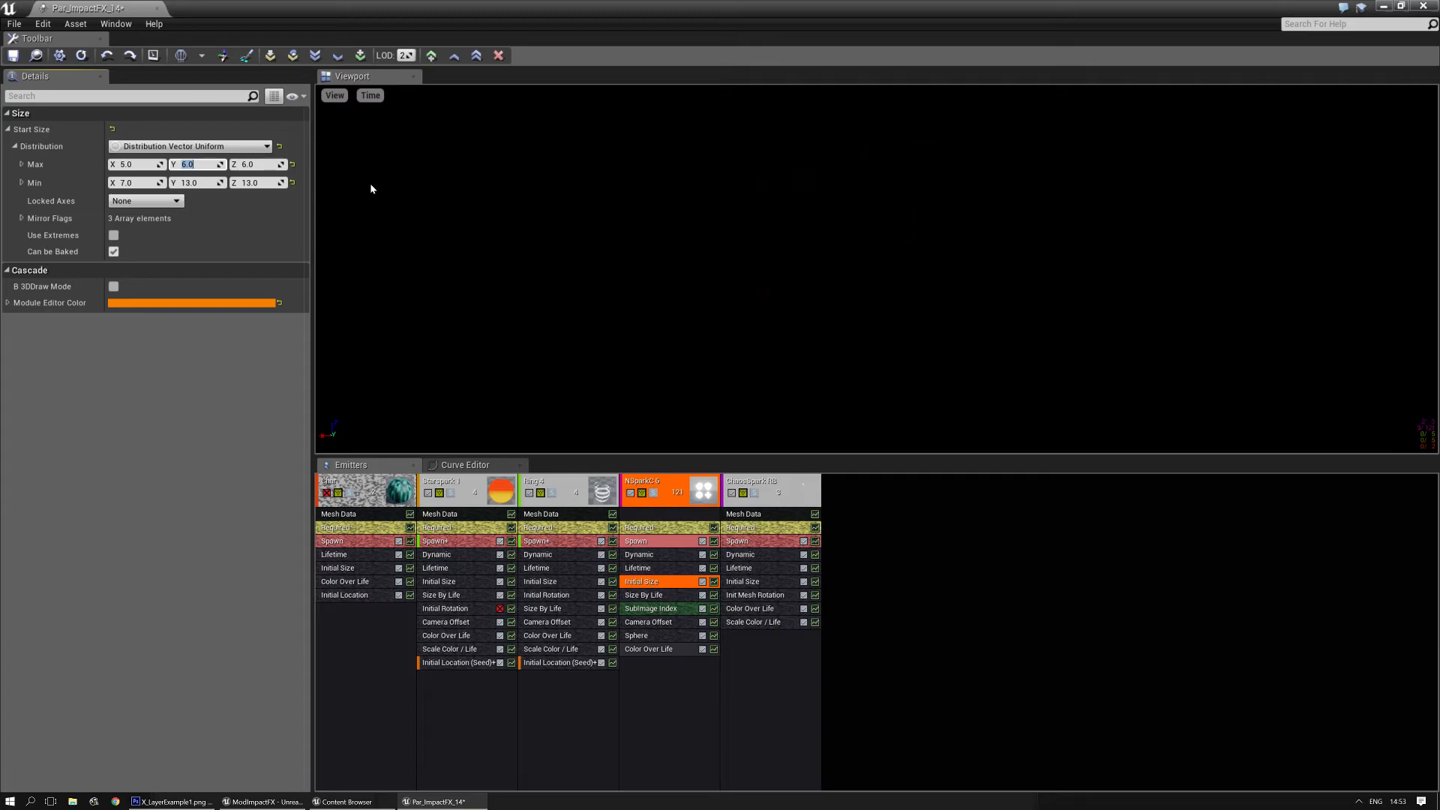
type("8")
key("Tab")
type("8")
key("Tab")
type("9")
key("Tab")
type("15")
key("Tab")
type("1")
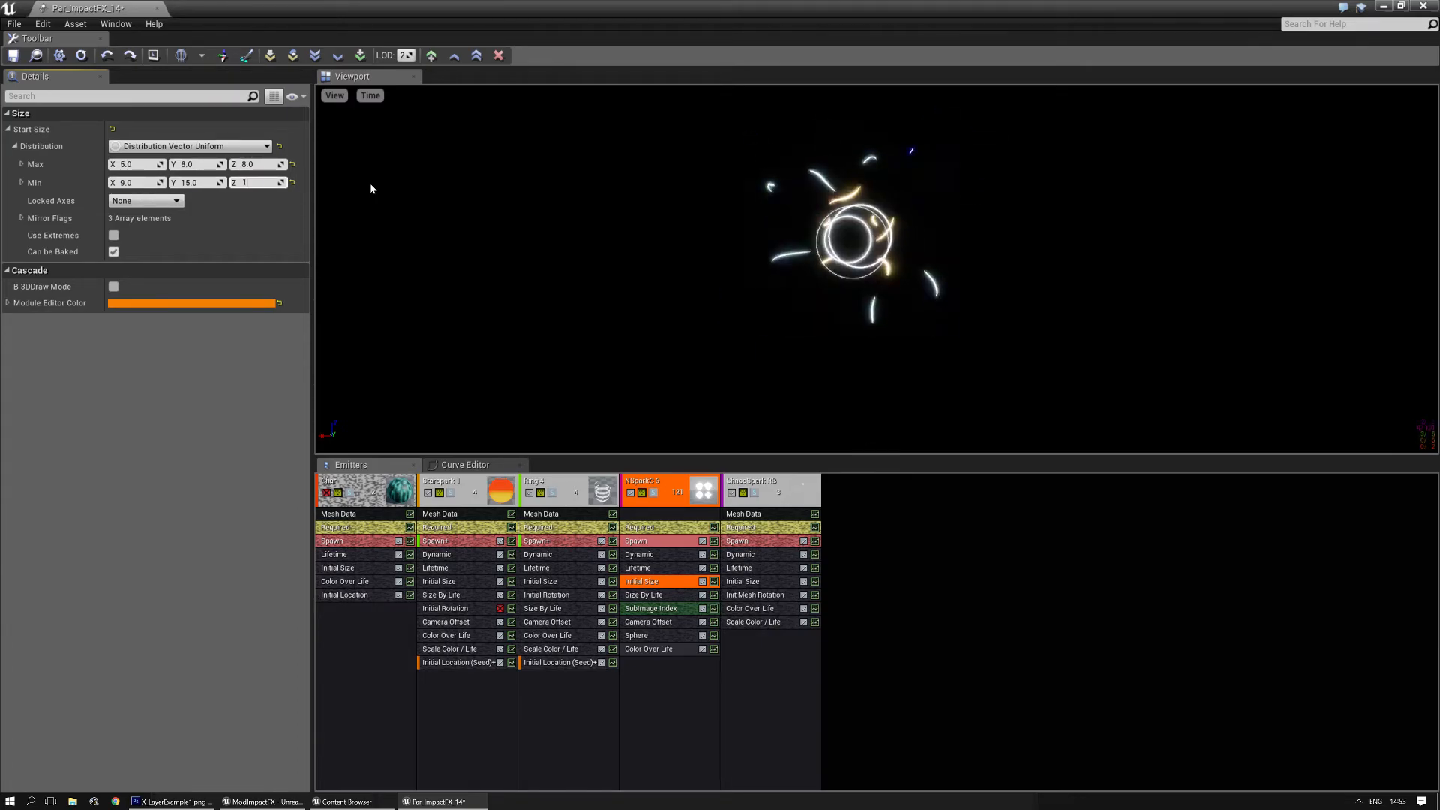
type("5")
key("Return")
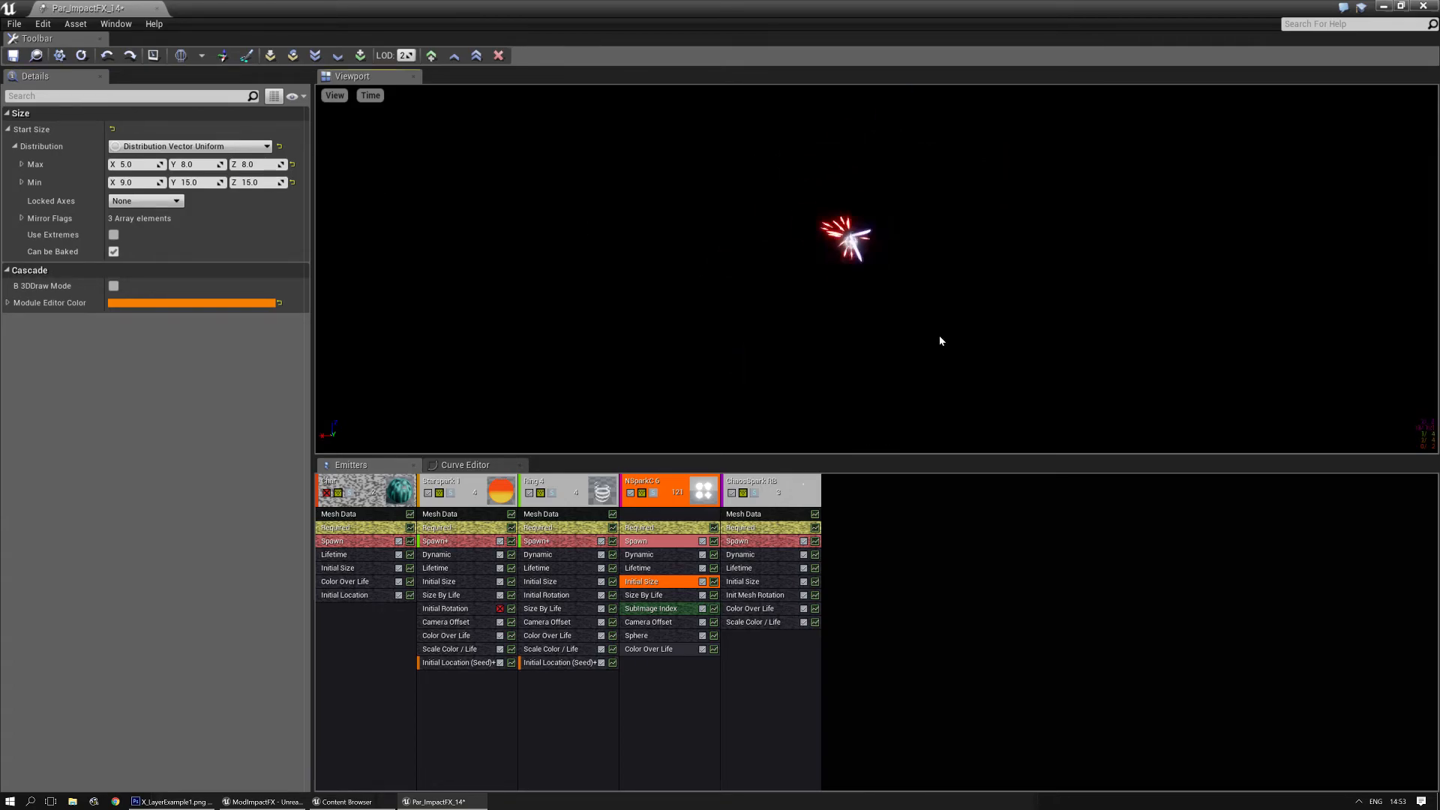
- In NSparkC 6's Spawn module at LOD 0, set Count Low to 20 for burst 1 and 10 for burst 2
left_click(666, 544)
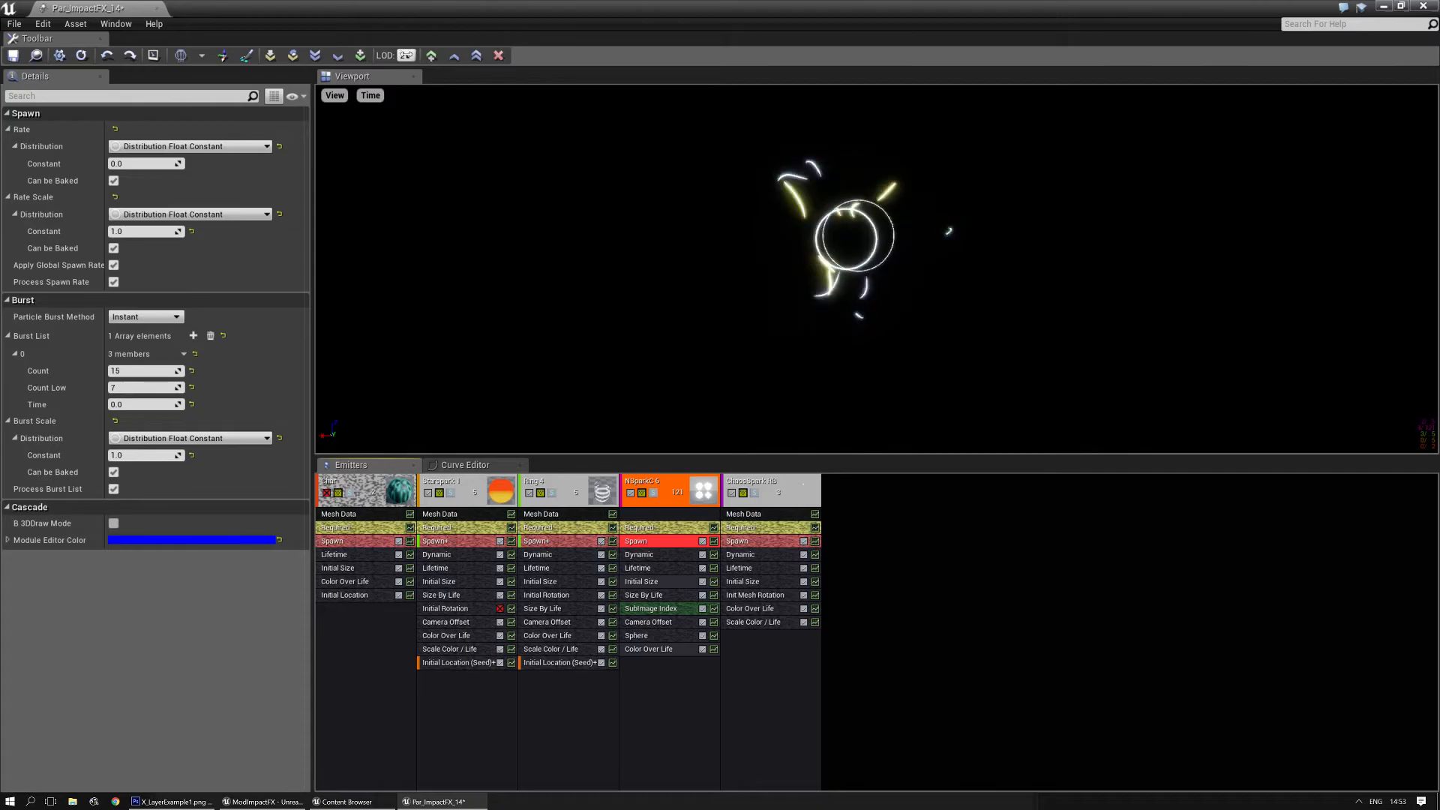
left_click(643, 541)
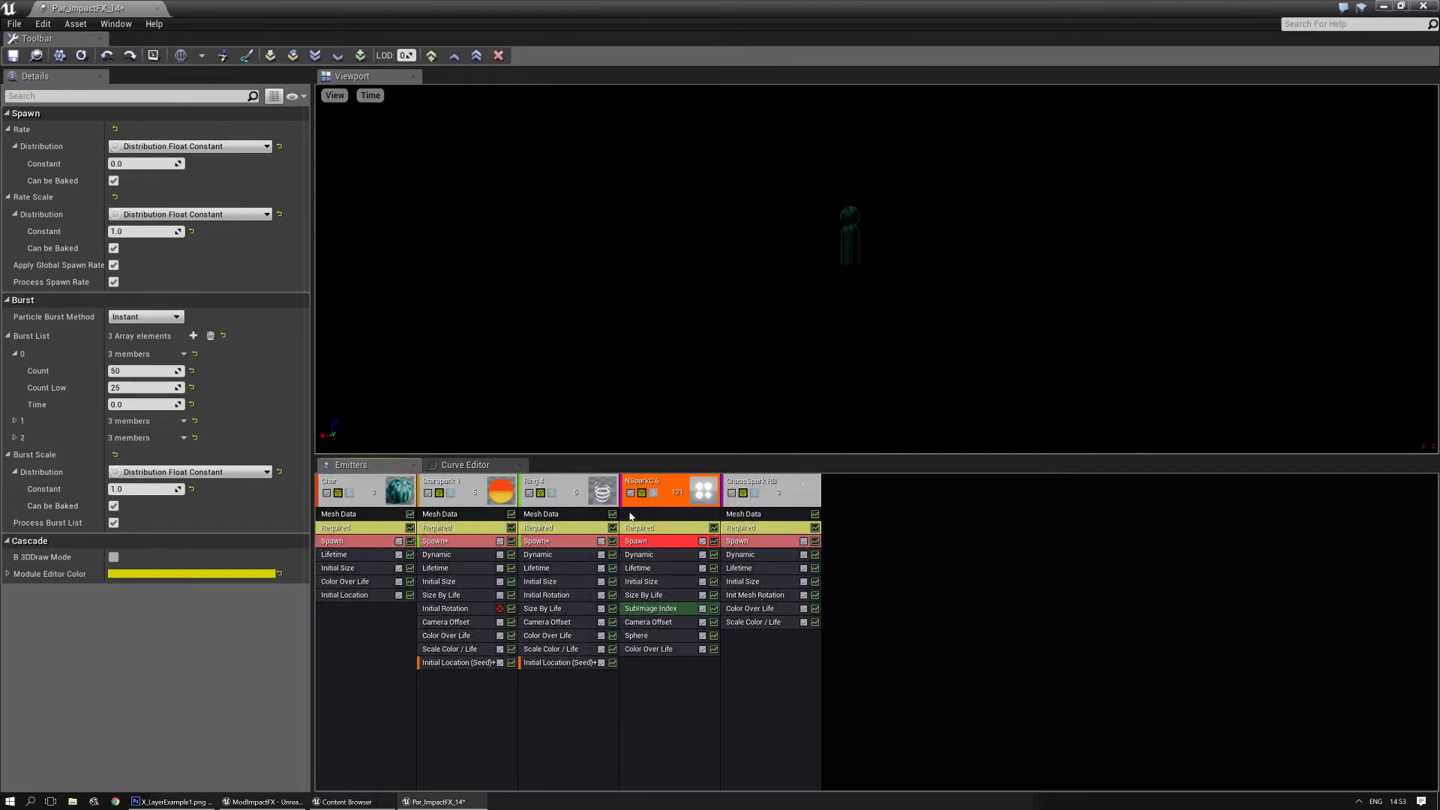
left_click(14, 422)
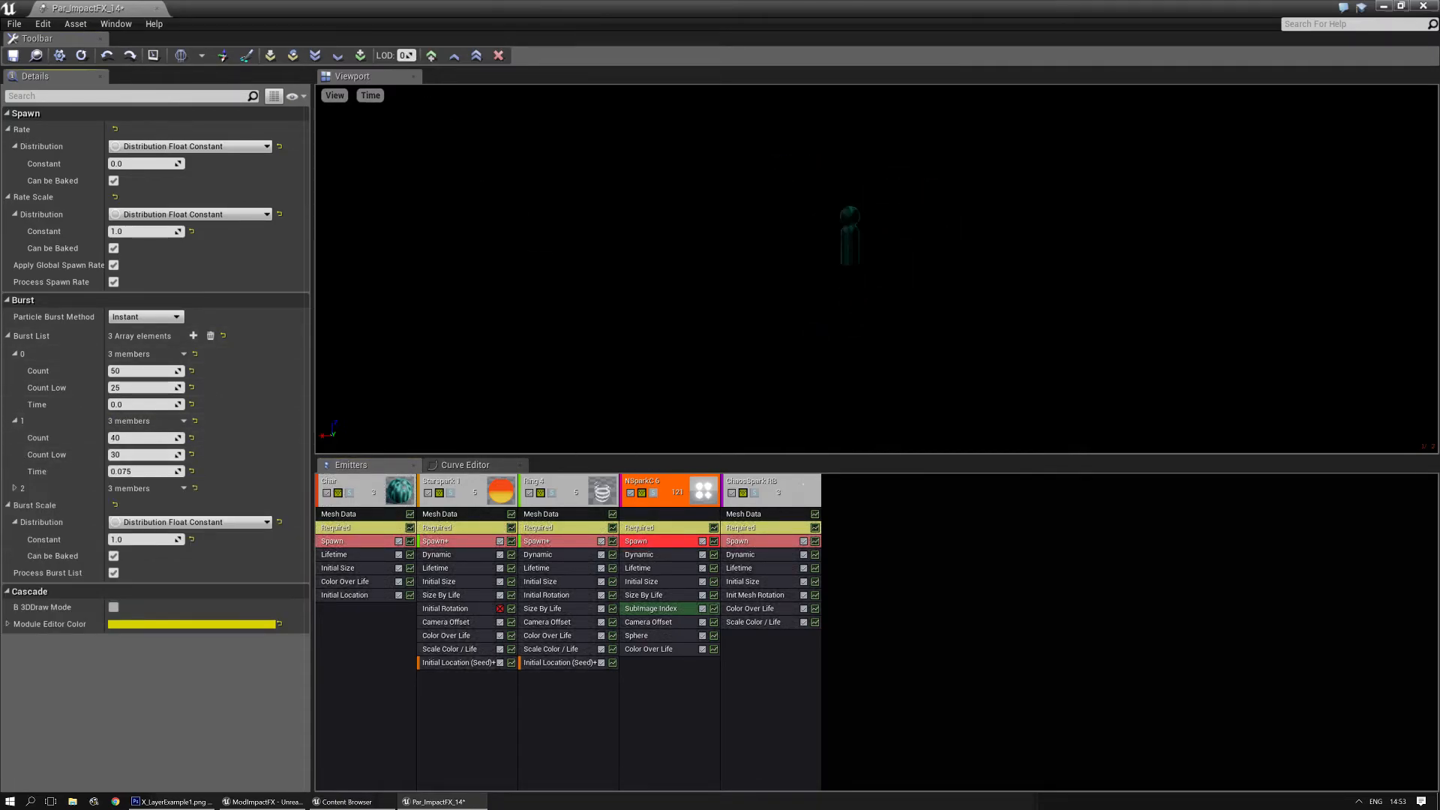
left_click(15, 488)
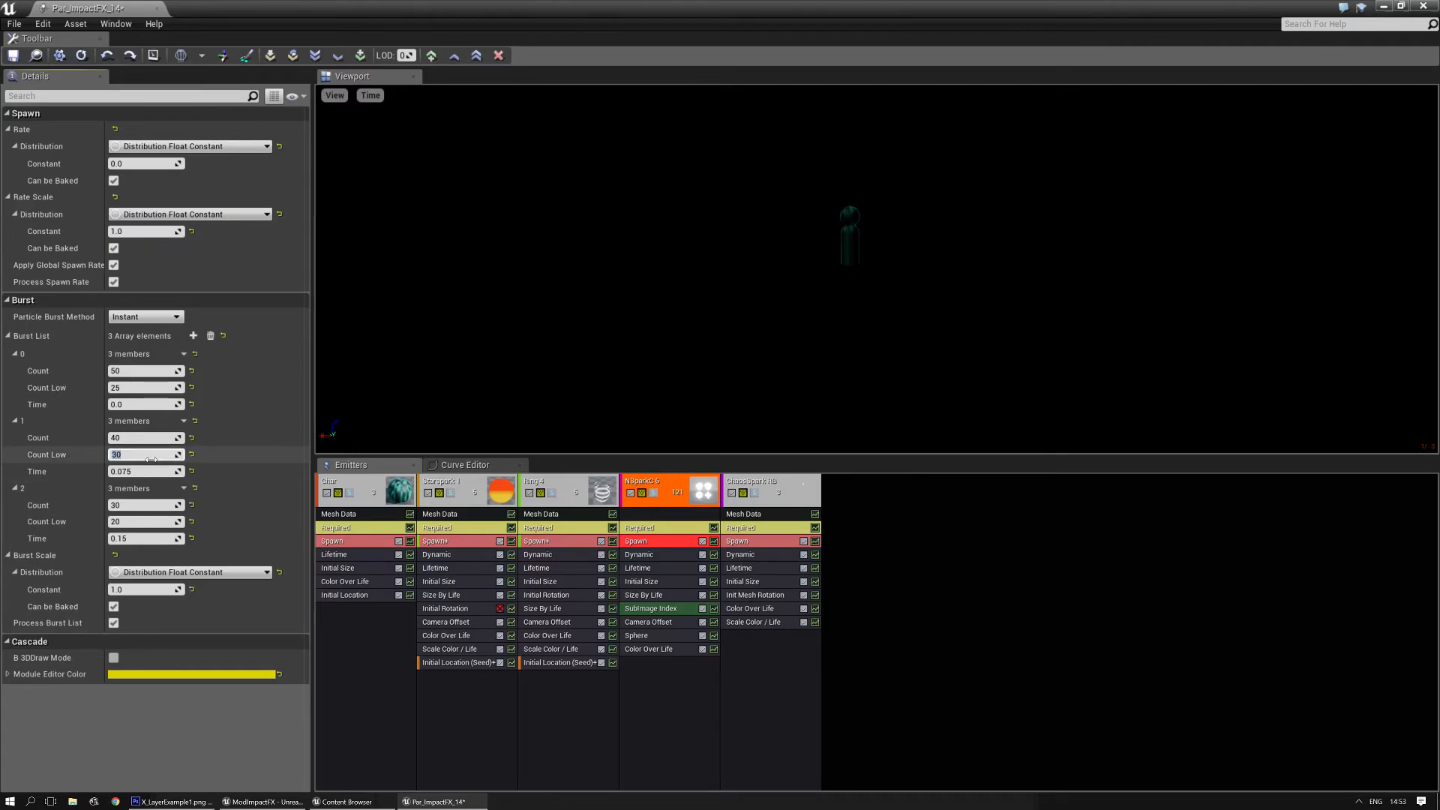
type("20")
key("Return")
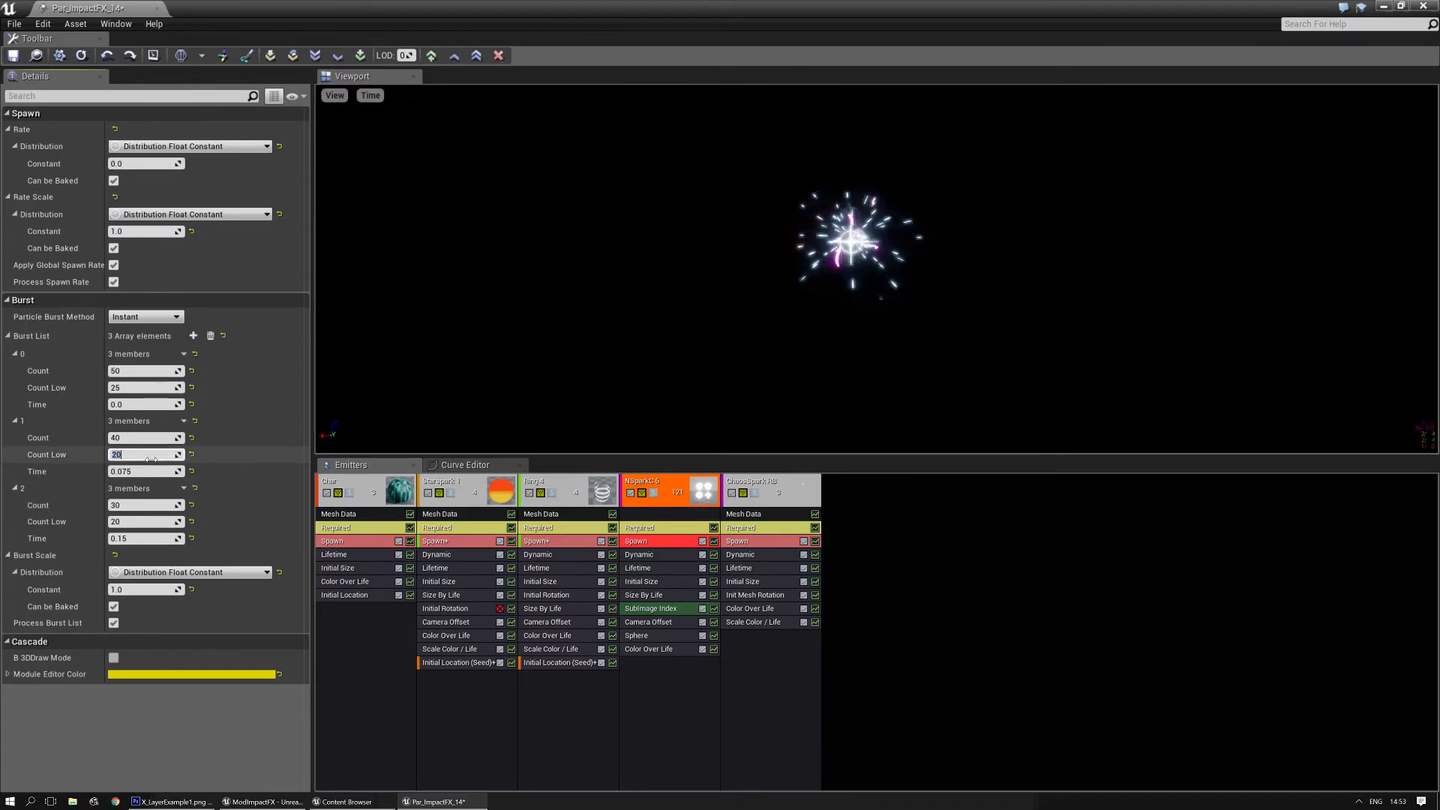
left_click(130, 522)
type("10")
key("Return")
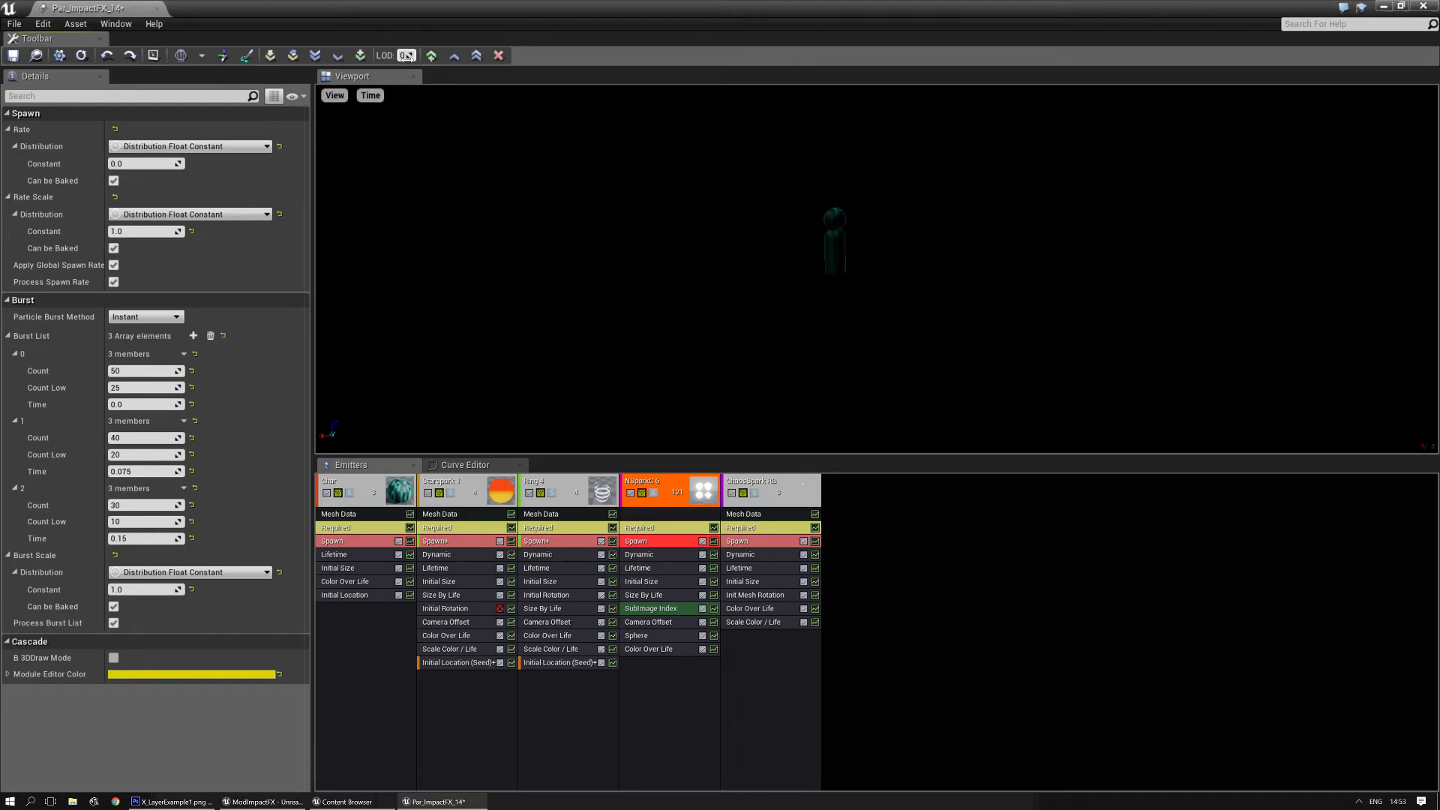
- At LOD 1, duplicate NSparkC 6's Spawn module from the higher LOD
left_click_drag(406, 57, 413, 89)
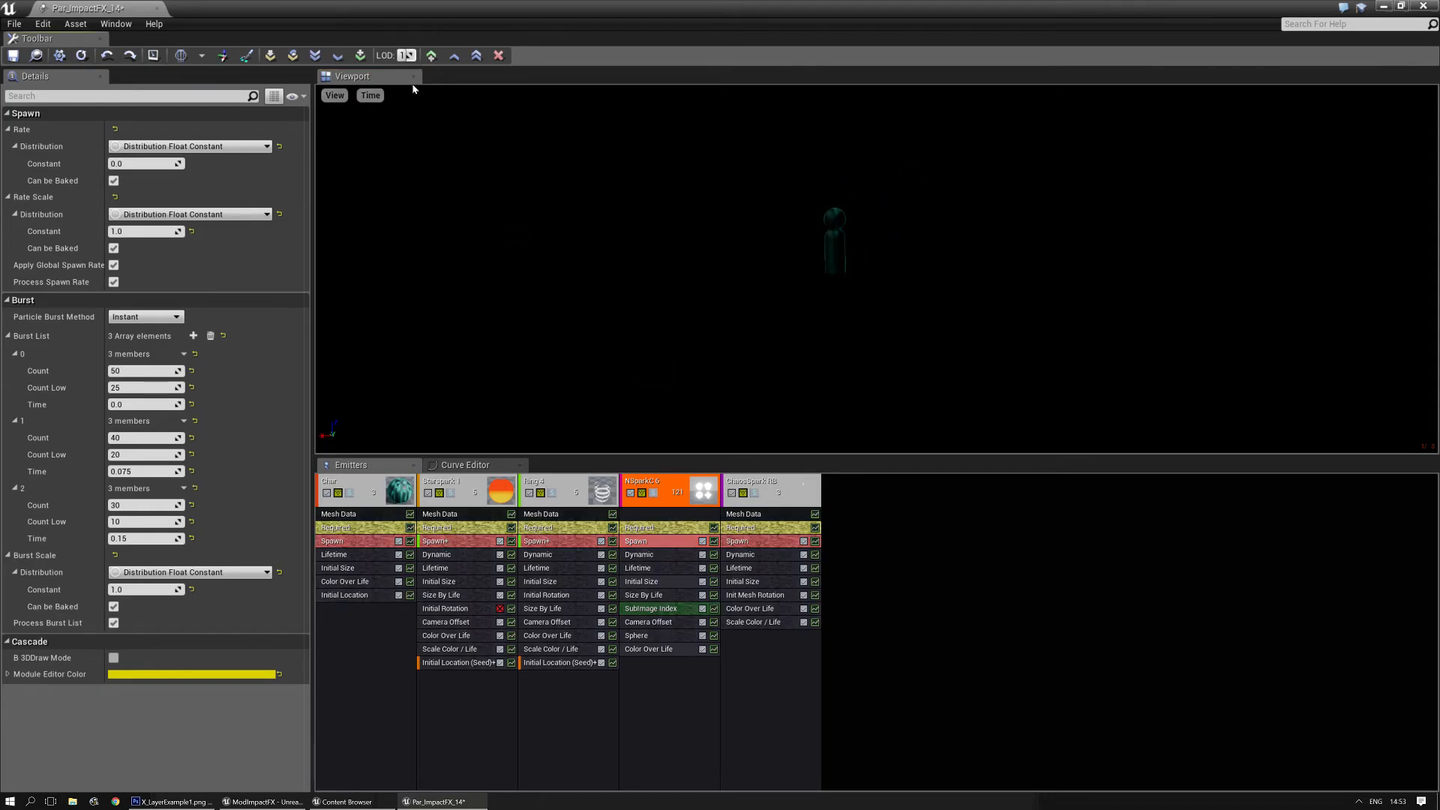
right_click(659, 539)
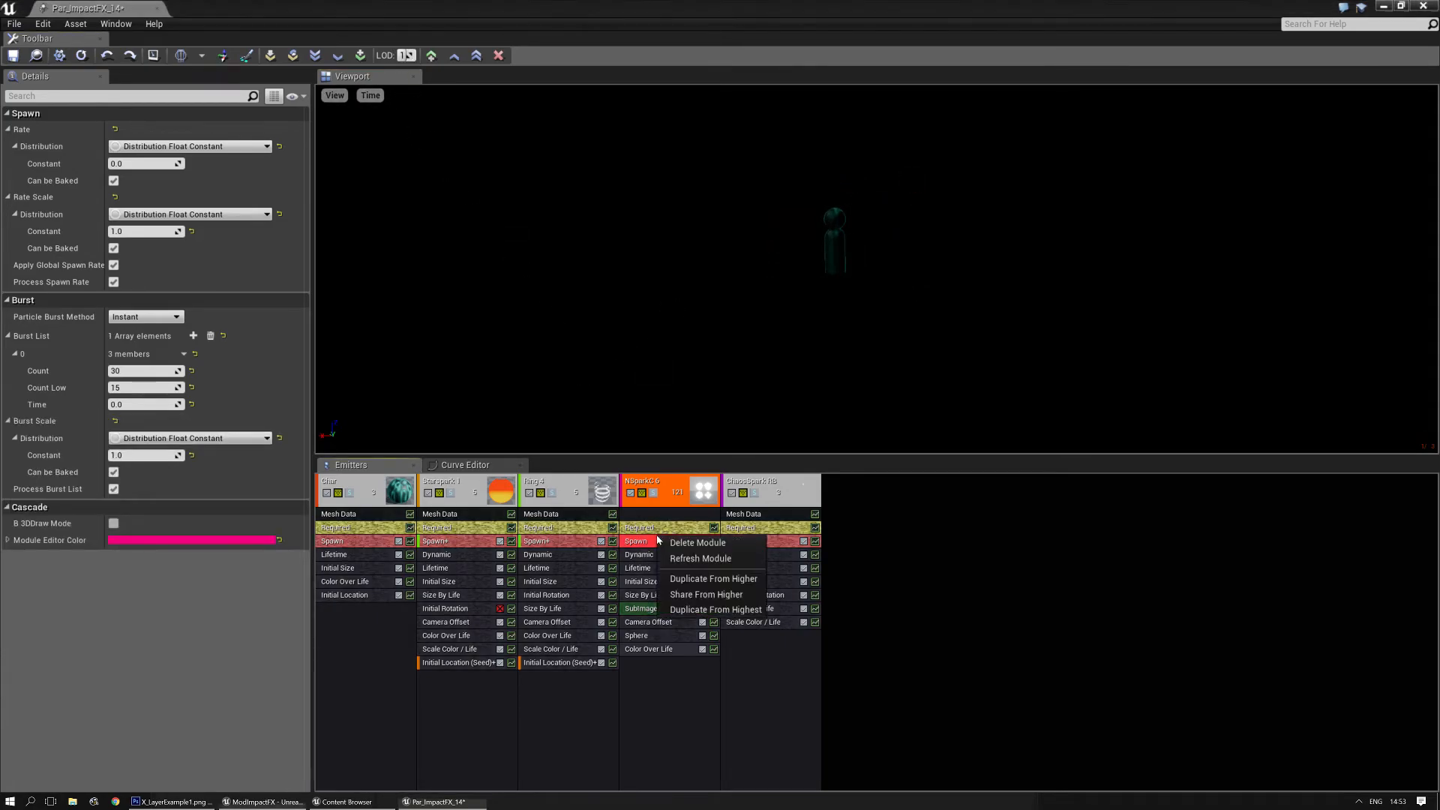
left_click(702, 581)
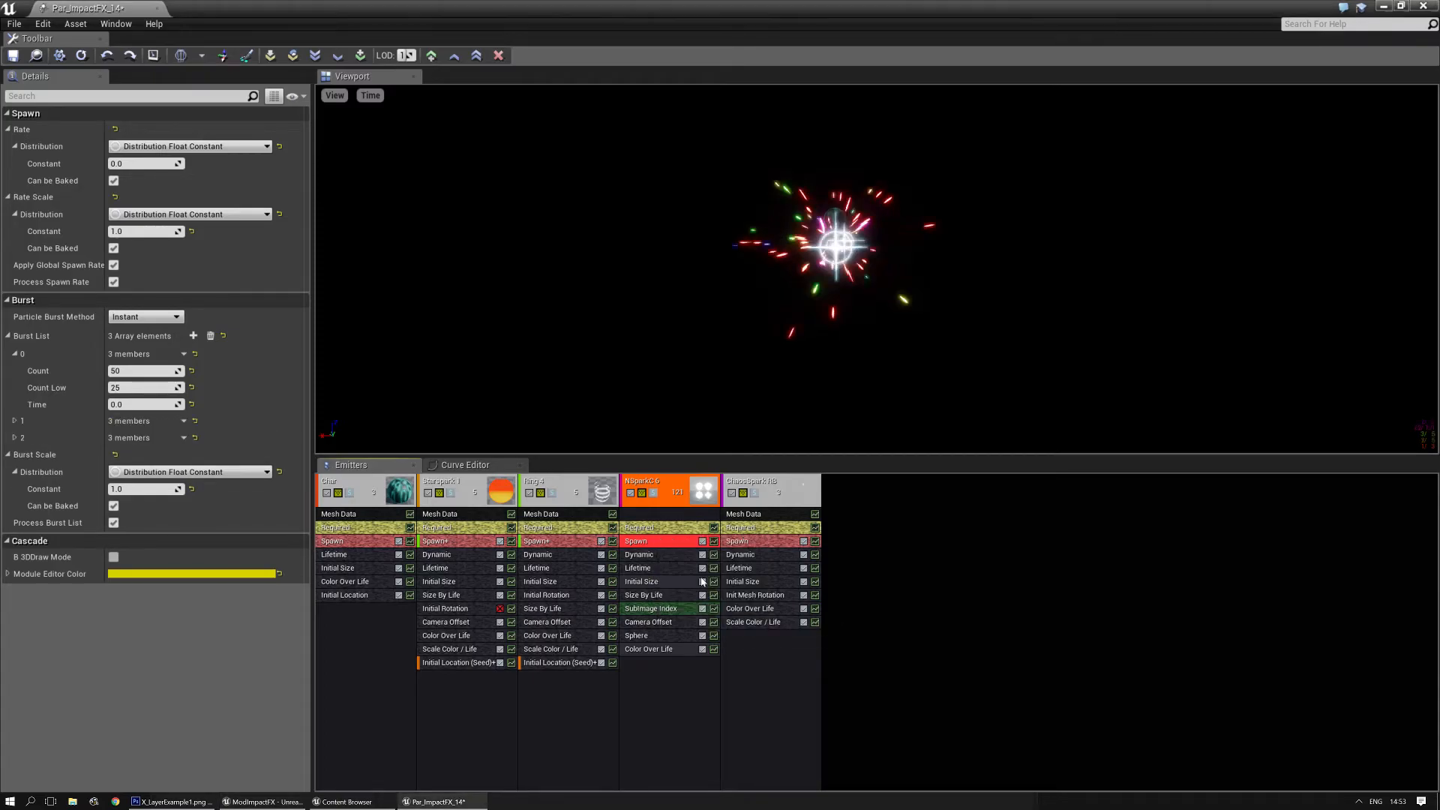
- Set burst 0 of NSparkC 6's LOD 1 Spawn module to Count 40 and Count Low 15
left_click(16, 423)
left_click(14, 488)
left_click(147, 370)
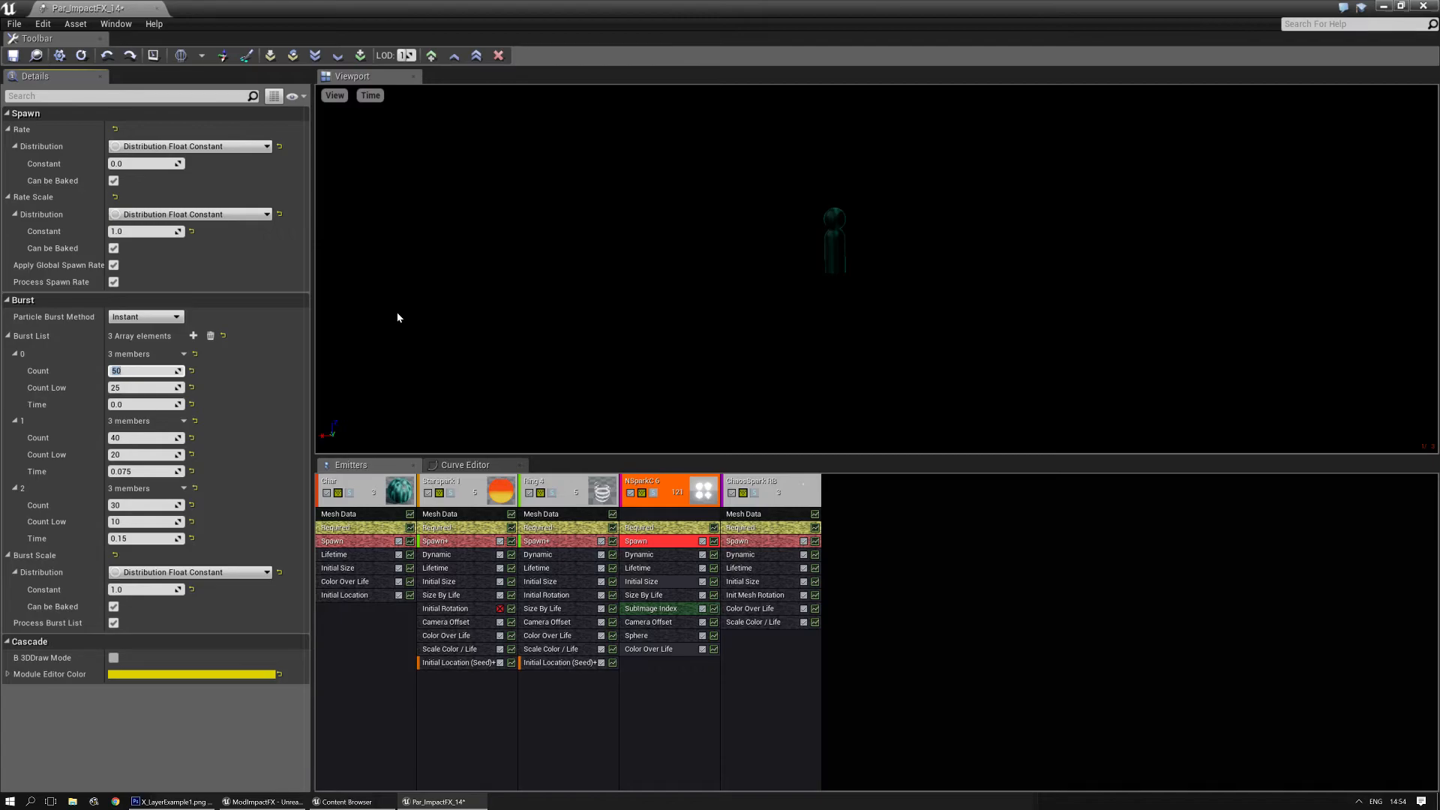
key("Tab")
type("15")
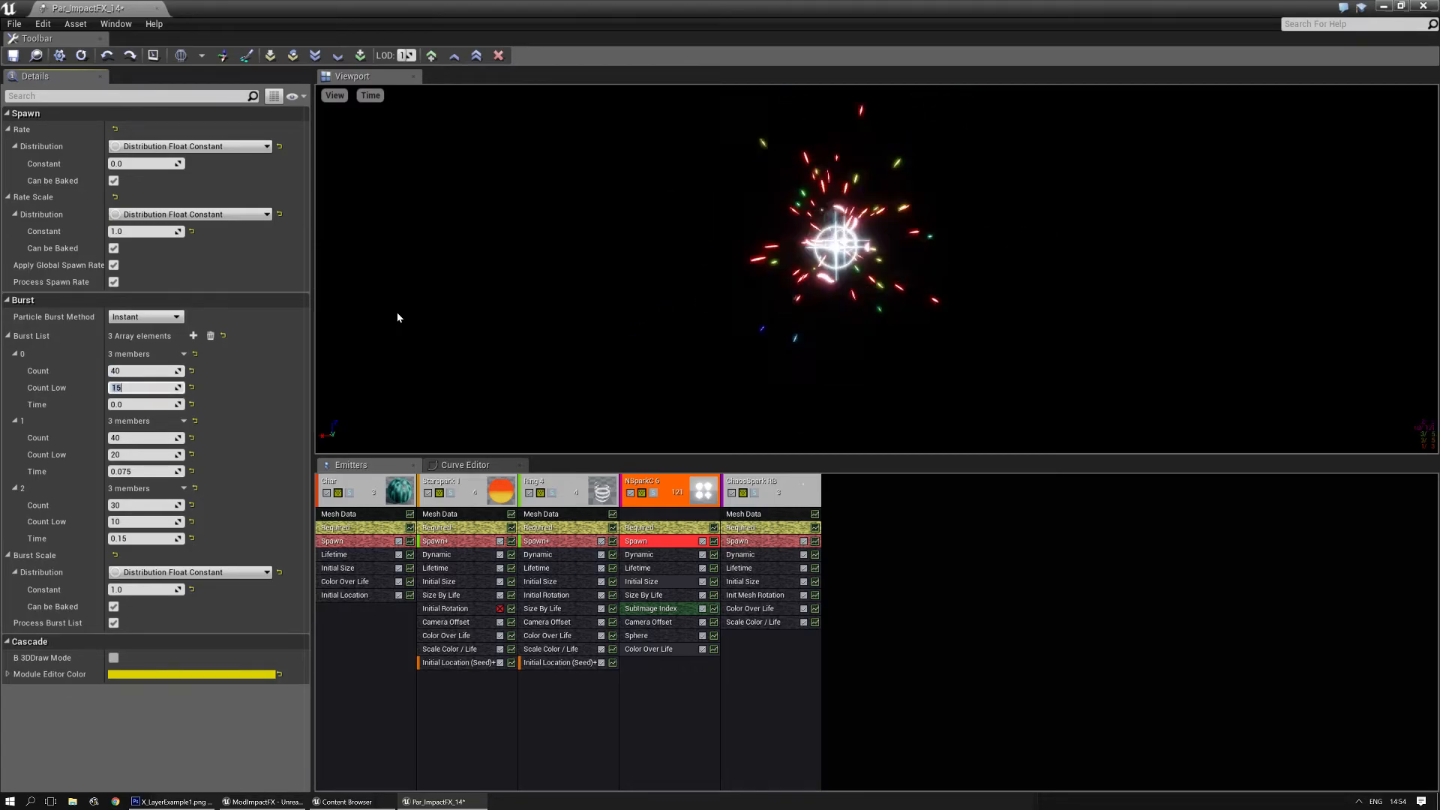
- Set LOD 1 burst 1 to Count 30 and Count Low 10, and burst 2's Count to 20
left_click(144, 442)
type("30")
key("Tab")
type("10")
key("Return")
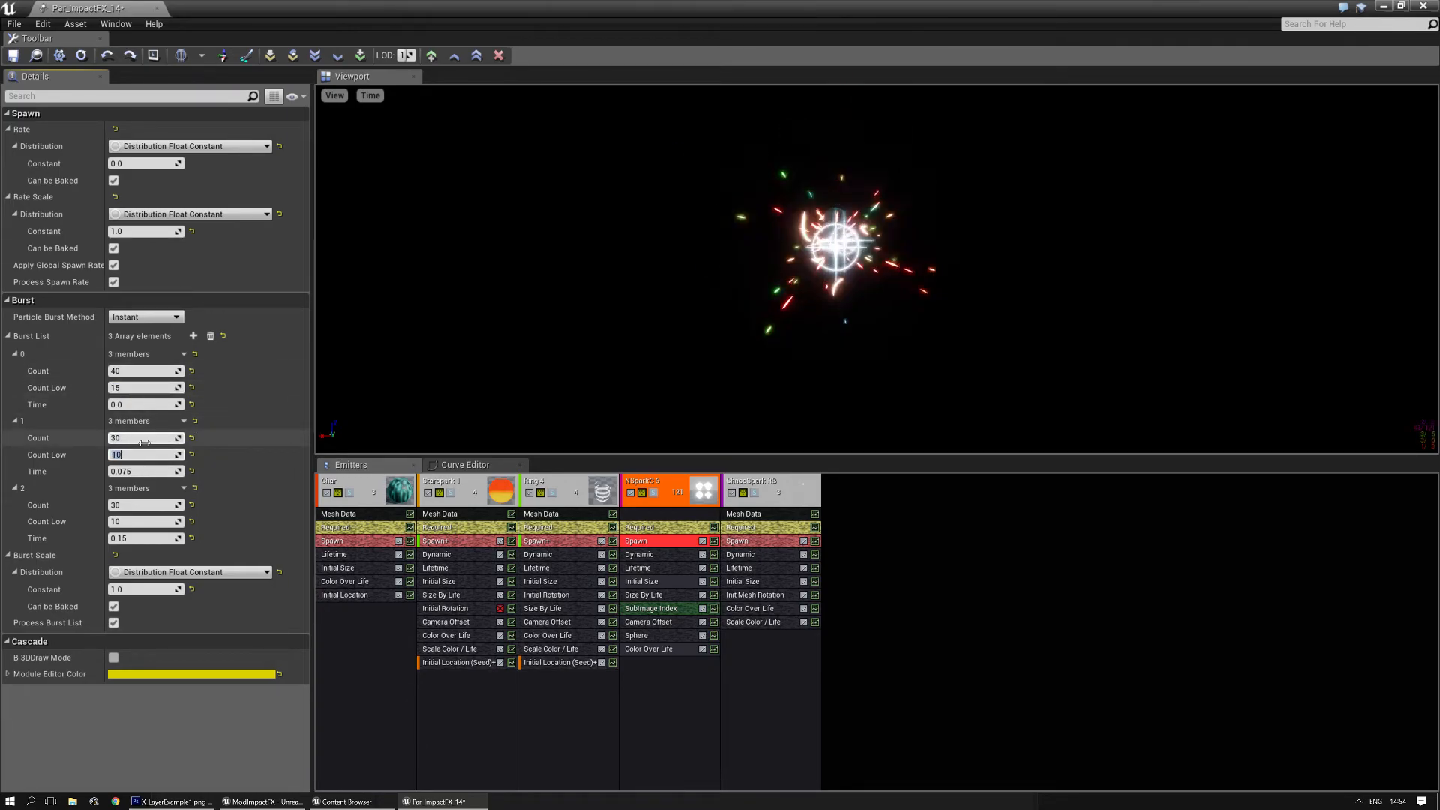
left_click(144, 504)
type("20")
key("Tab")
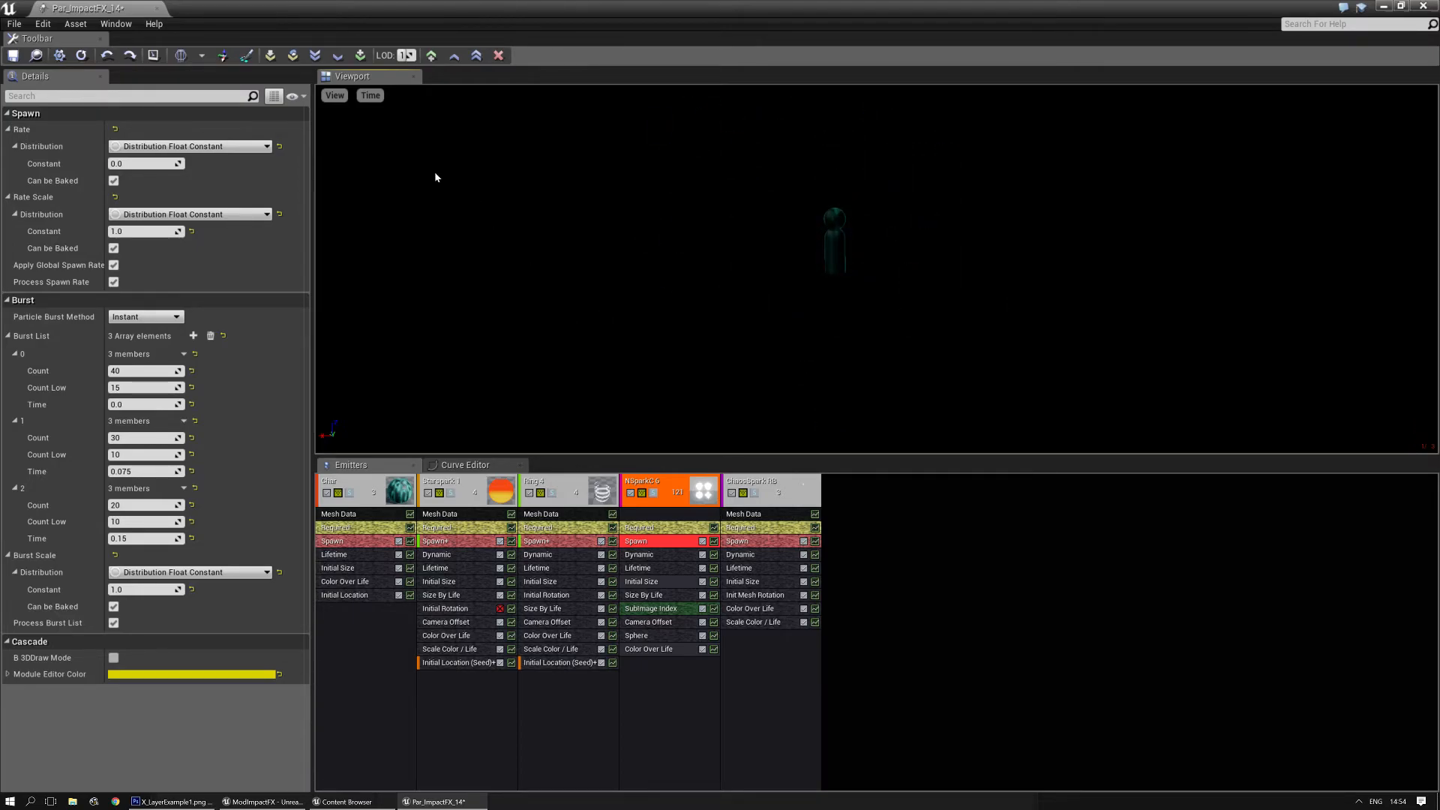
- At LOD 2, duplicate NSparkC 6's Spawn module from the higher LOD
left_click_drag(406, 55, 415, 56)
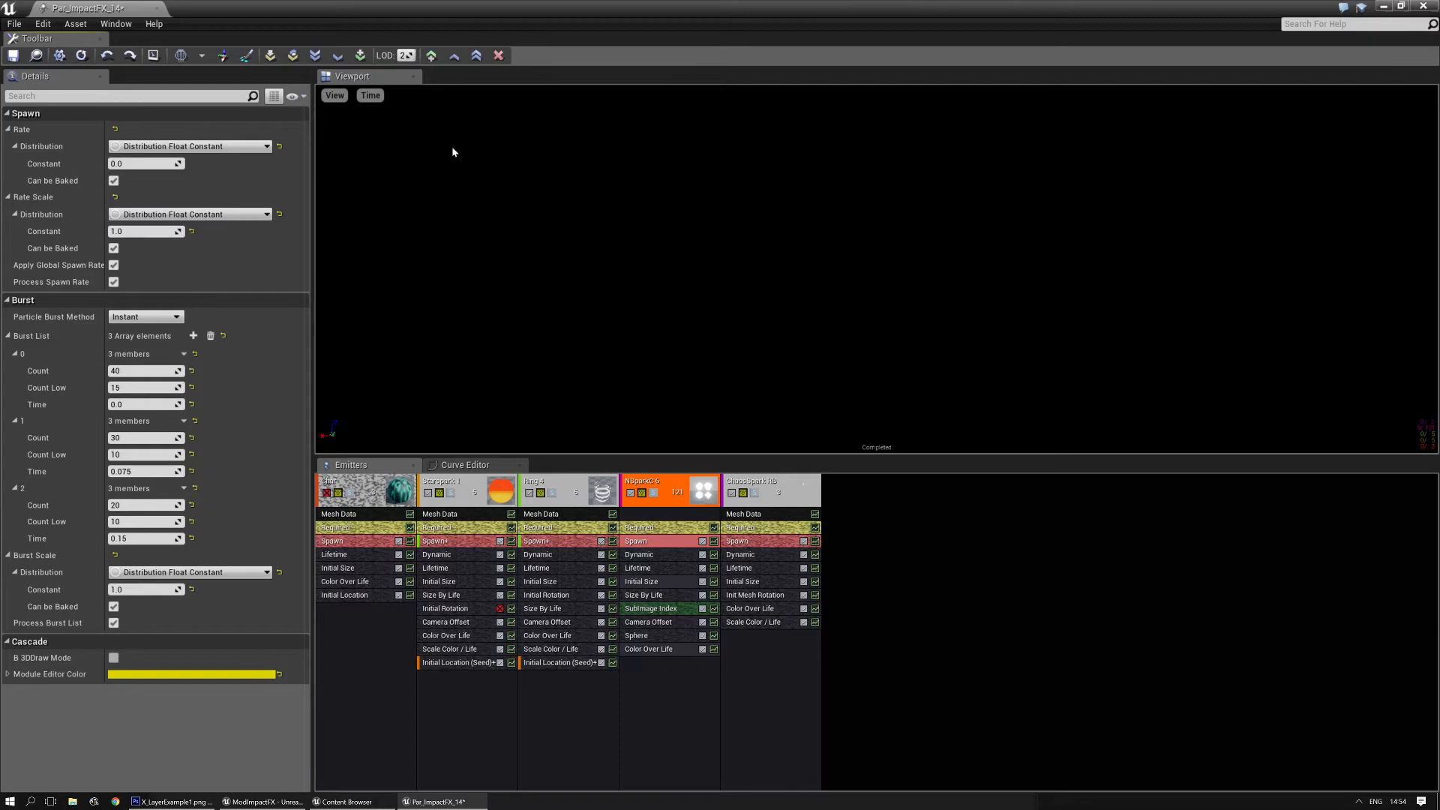
left_click(653, 541)
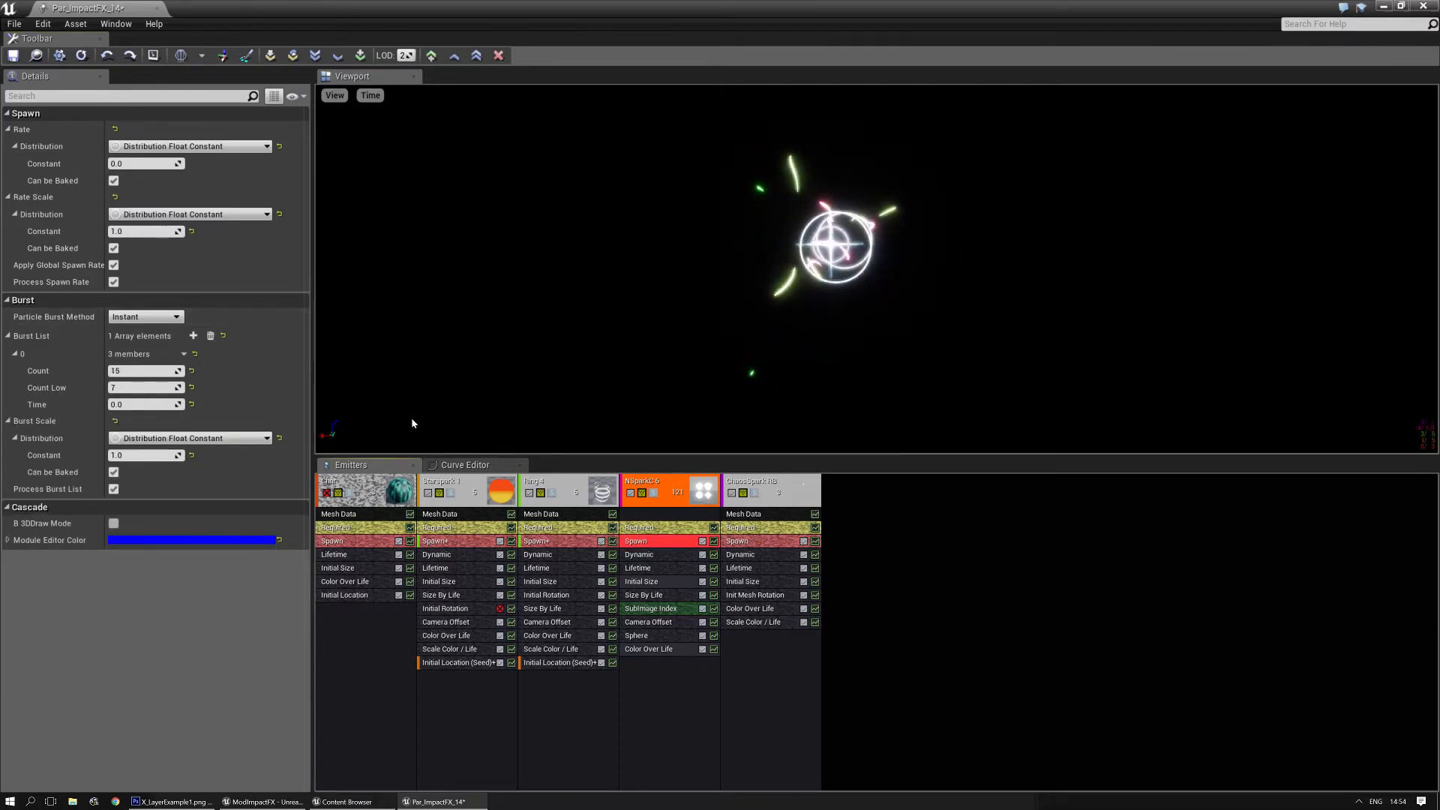
right_click(655, 543)
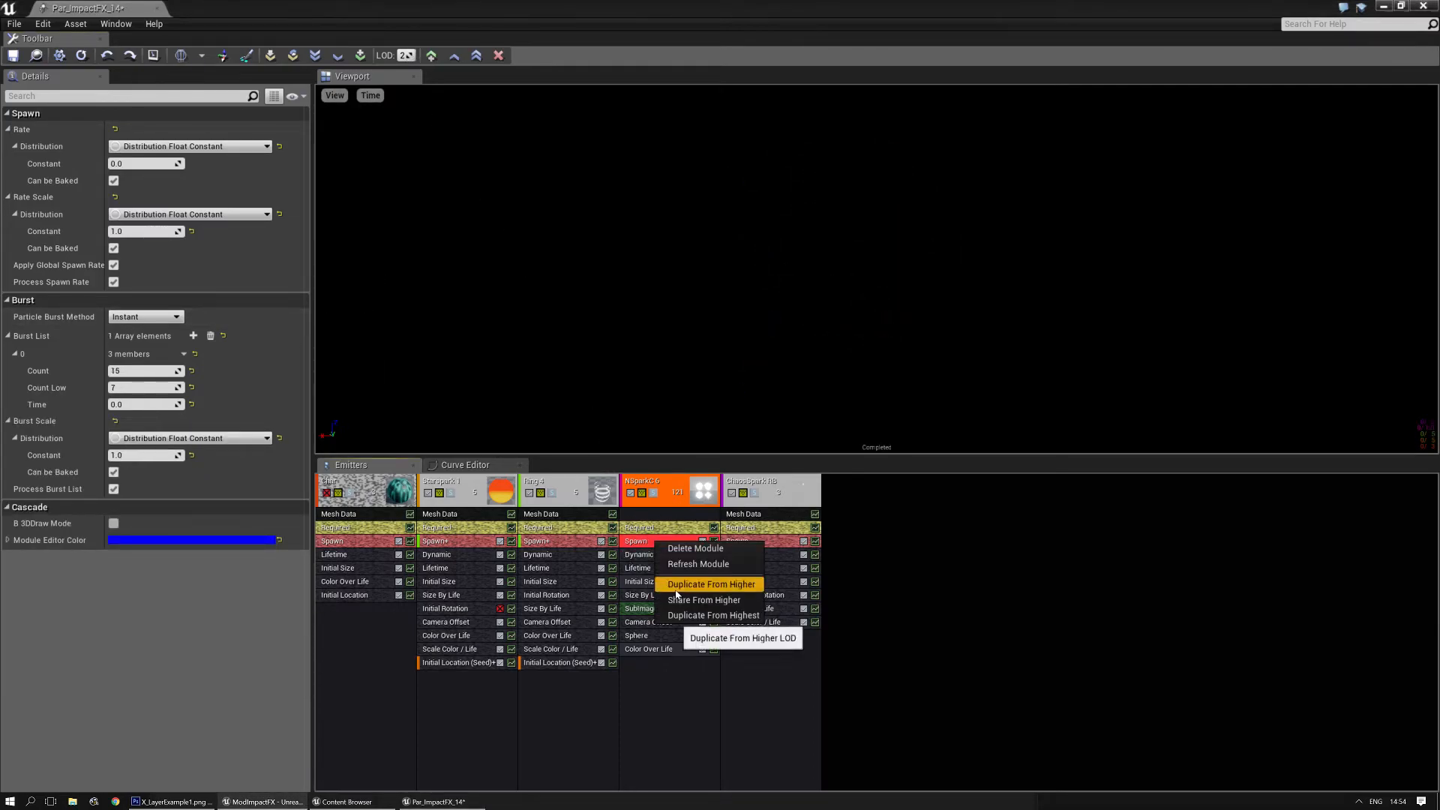
left_click(710, 584)
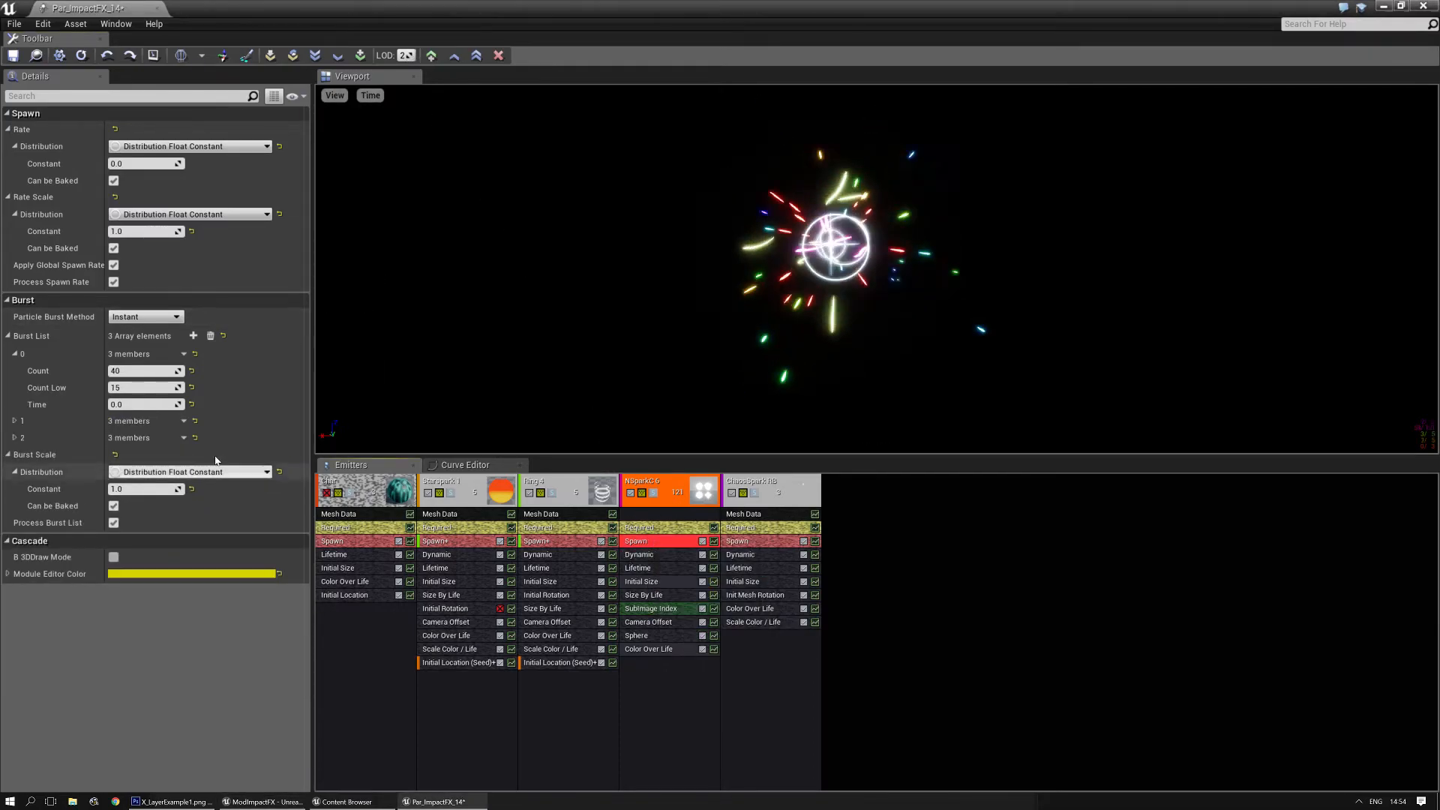
- Set LOD 2 Count and Count Low to 20 and 10 for burst 0, 15 and 8 for burst 1, 12 and 5 for burst 2
right_click(261, 330)
left_click(274, 350)
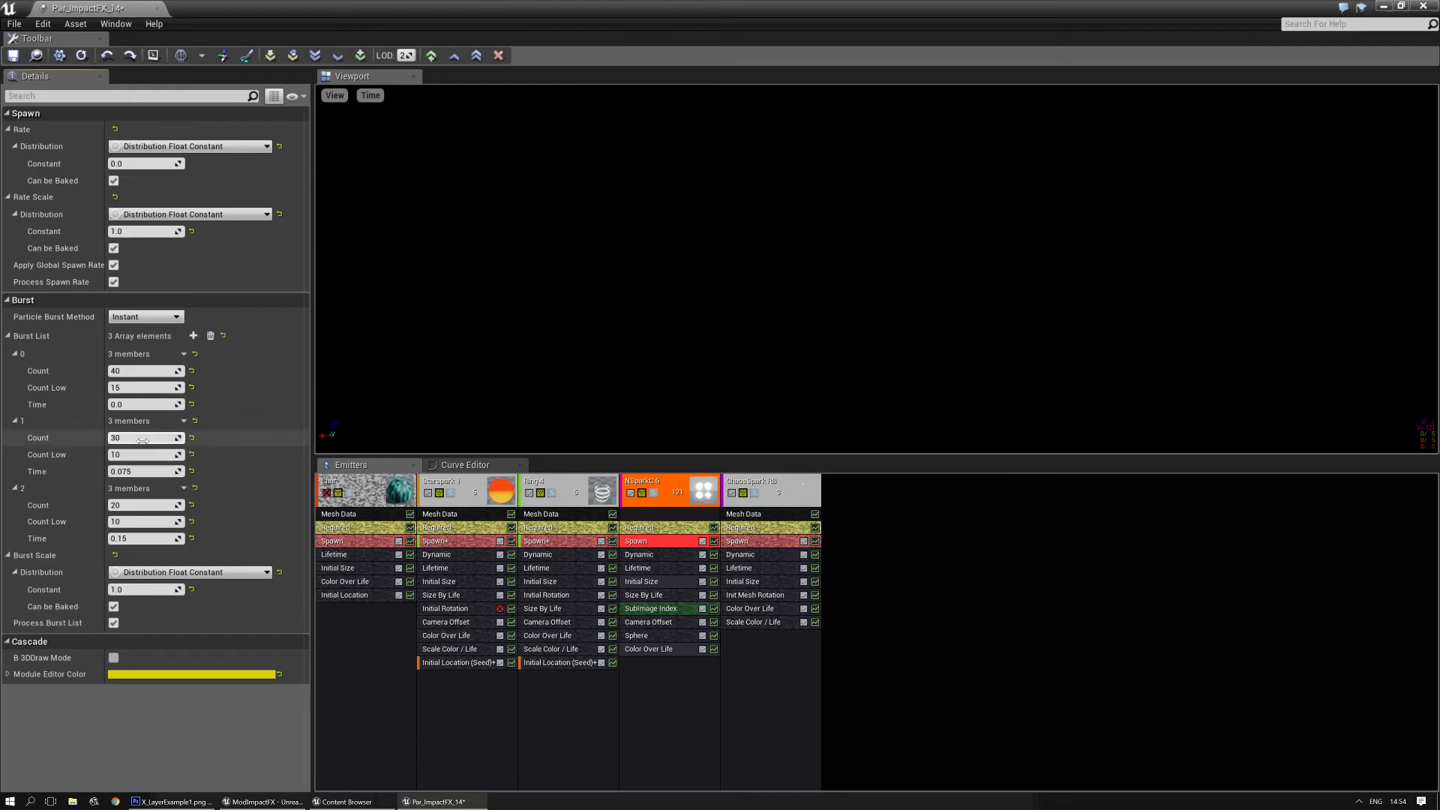
left_click(130, 370)
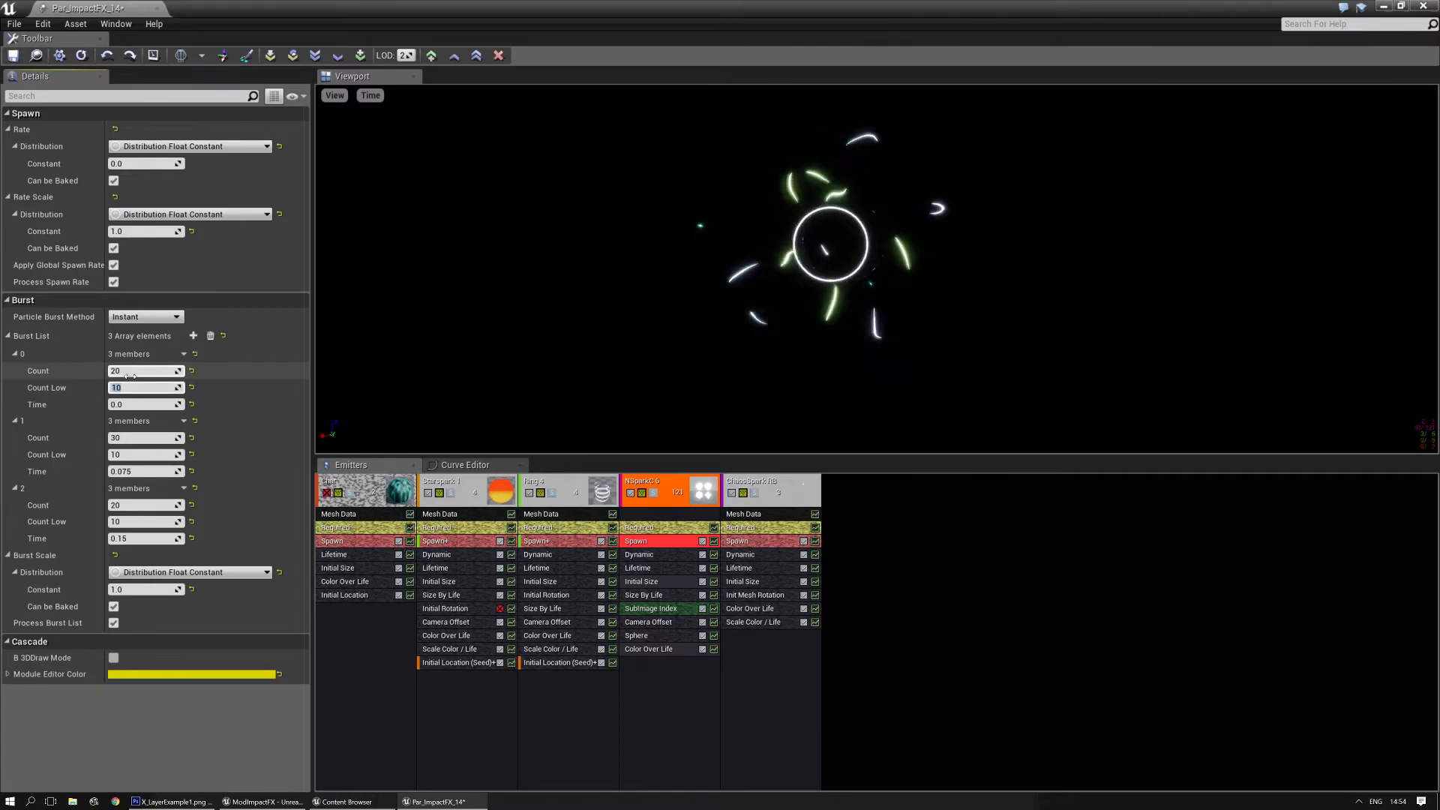
left_click(133, 440)
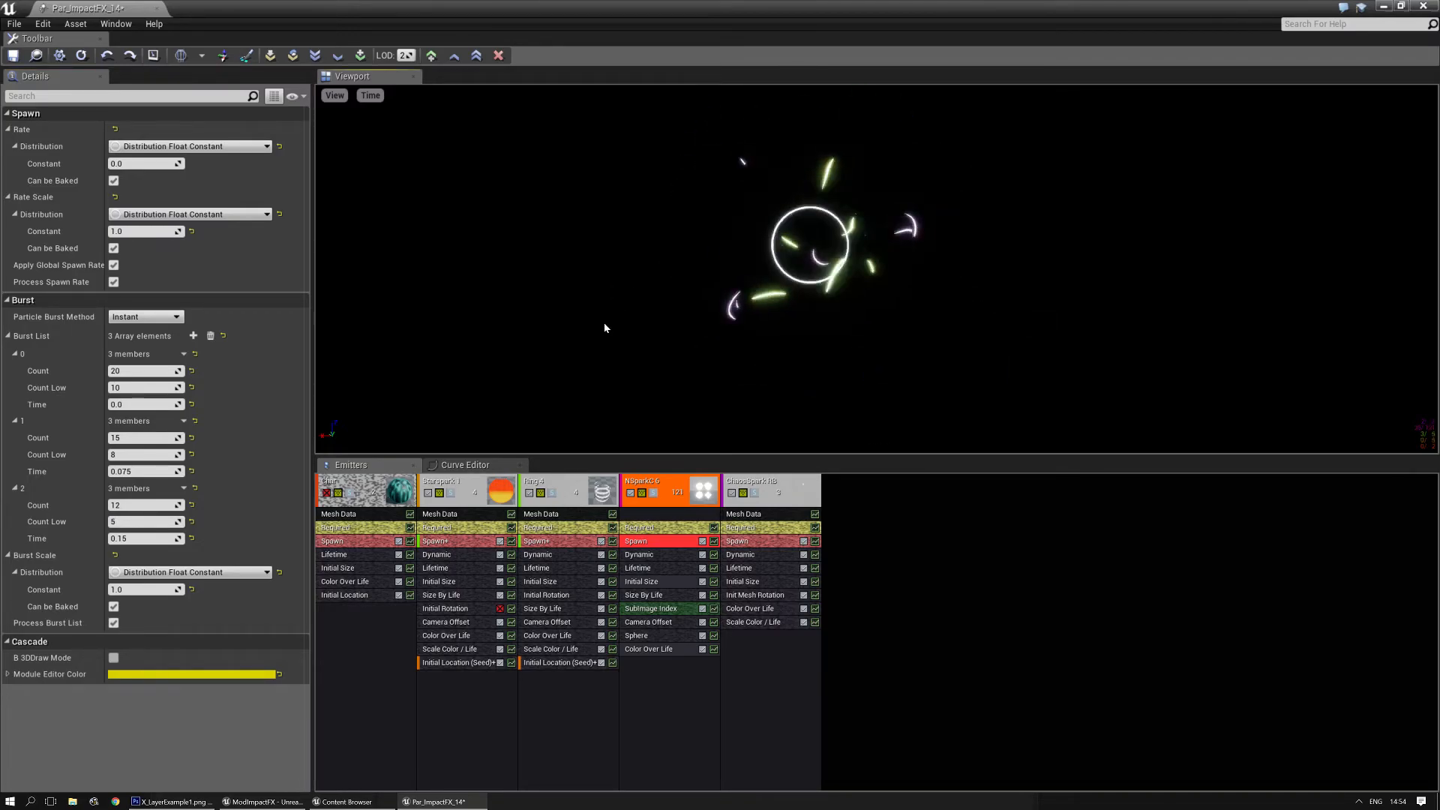
- Compare the effect's preview at LOD 0 and LOD 1
left_click_drag(407, 55, 384, 56)
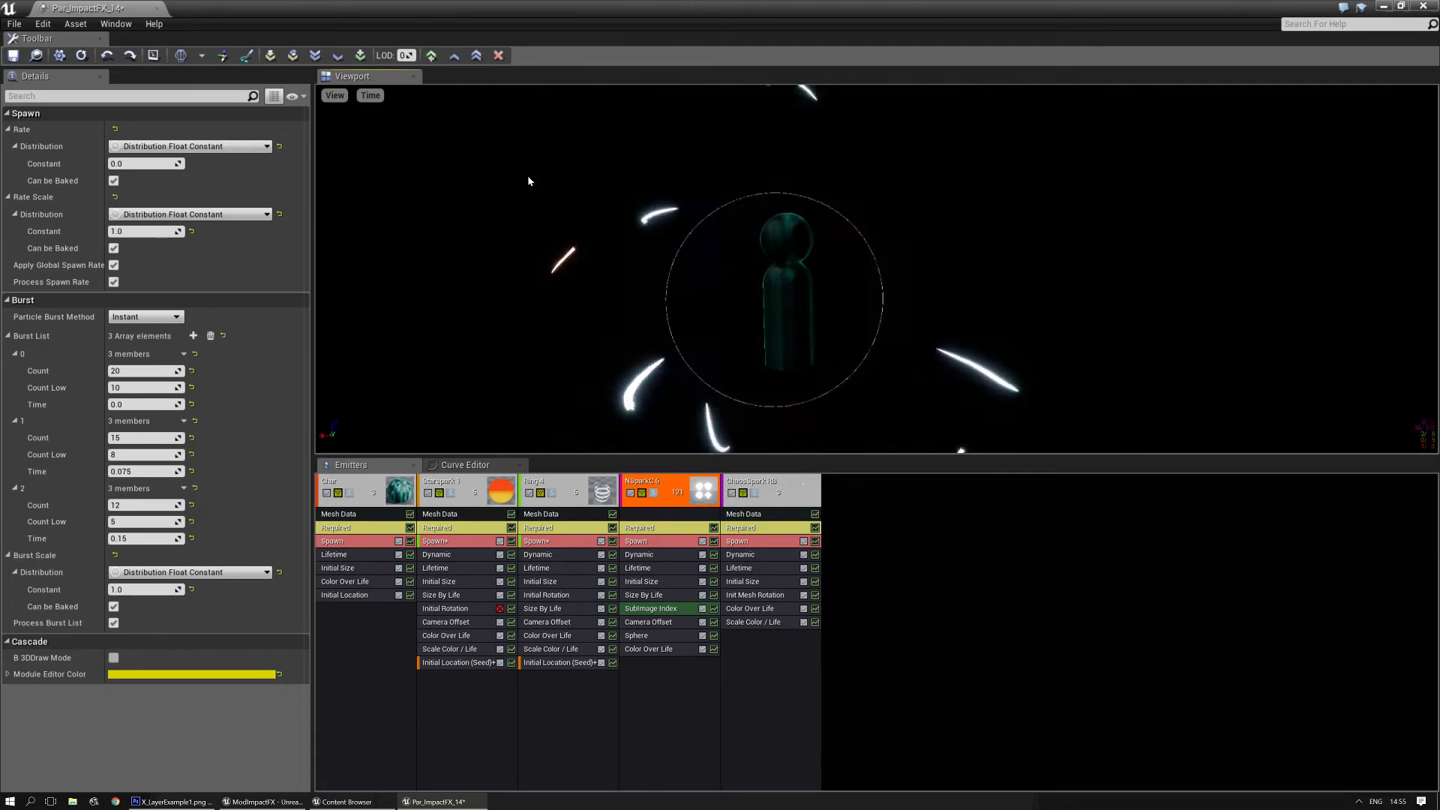
left_click_drag(407, 56, 417, 55)
left_click_drag(547, 226, 611, 168)
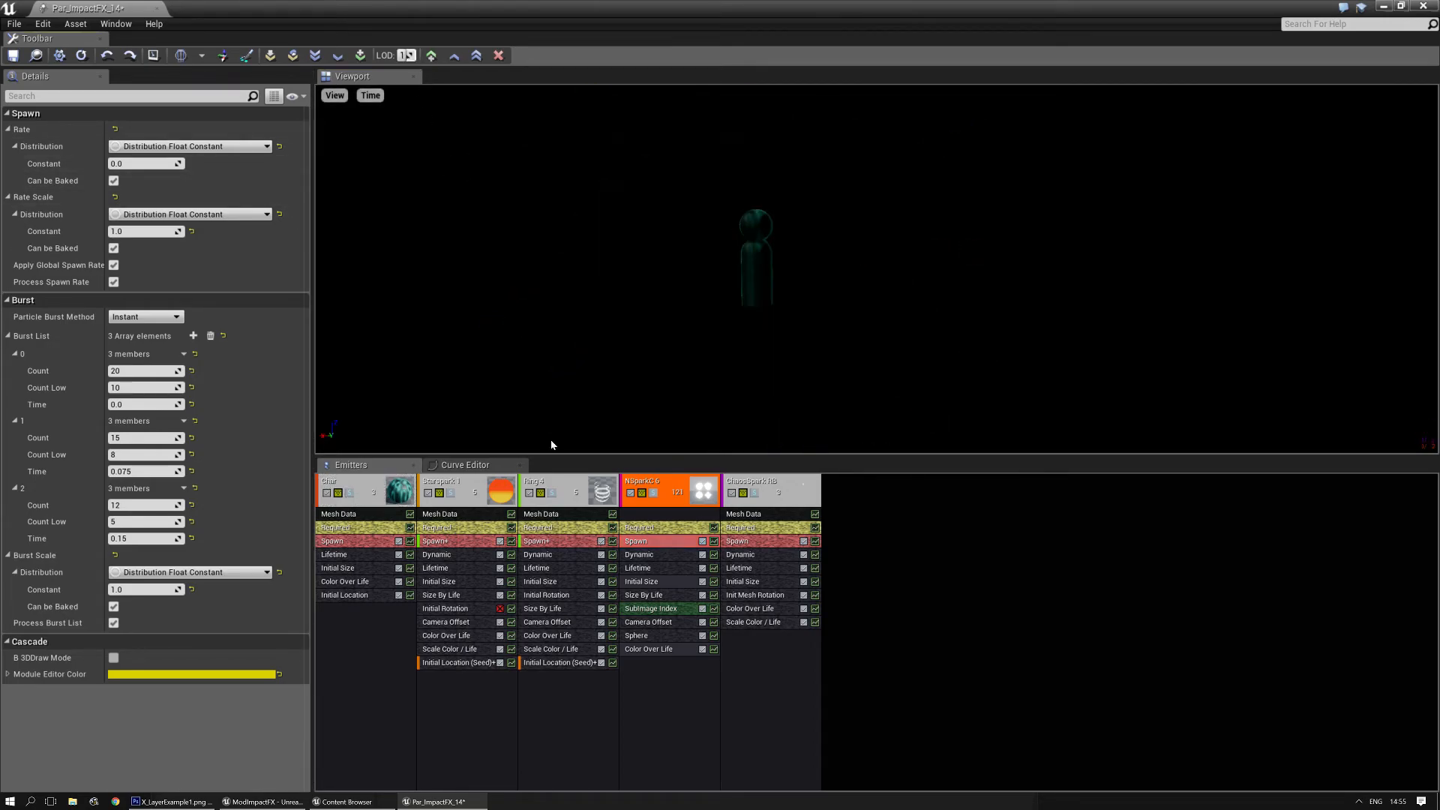
- Share NSparkC 6's Color Over Life module from the higher LOD at both LOD 1 and LOD 2
left_click(649, 649)
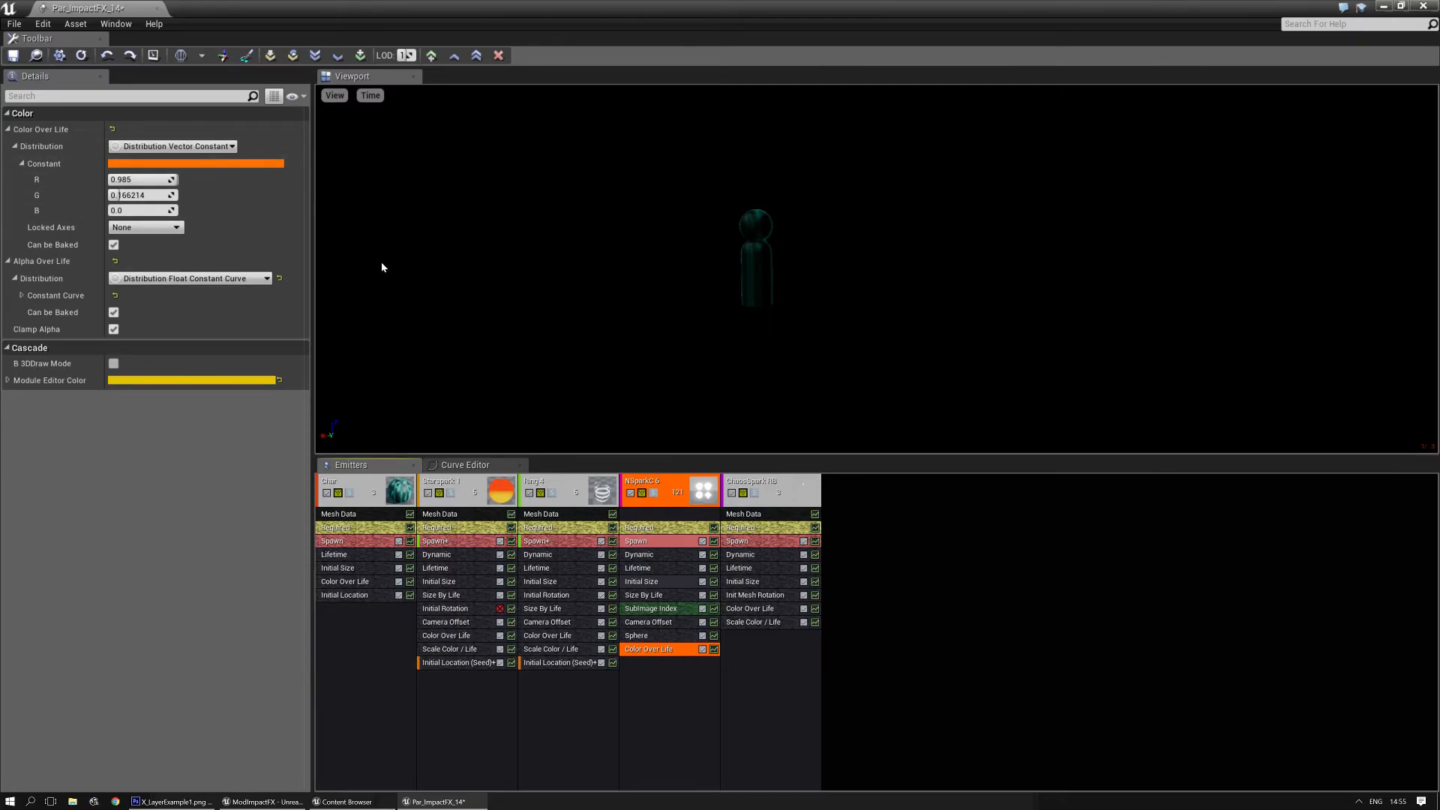
right_click(646, 656)
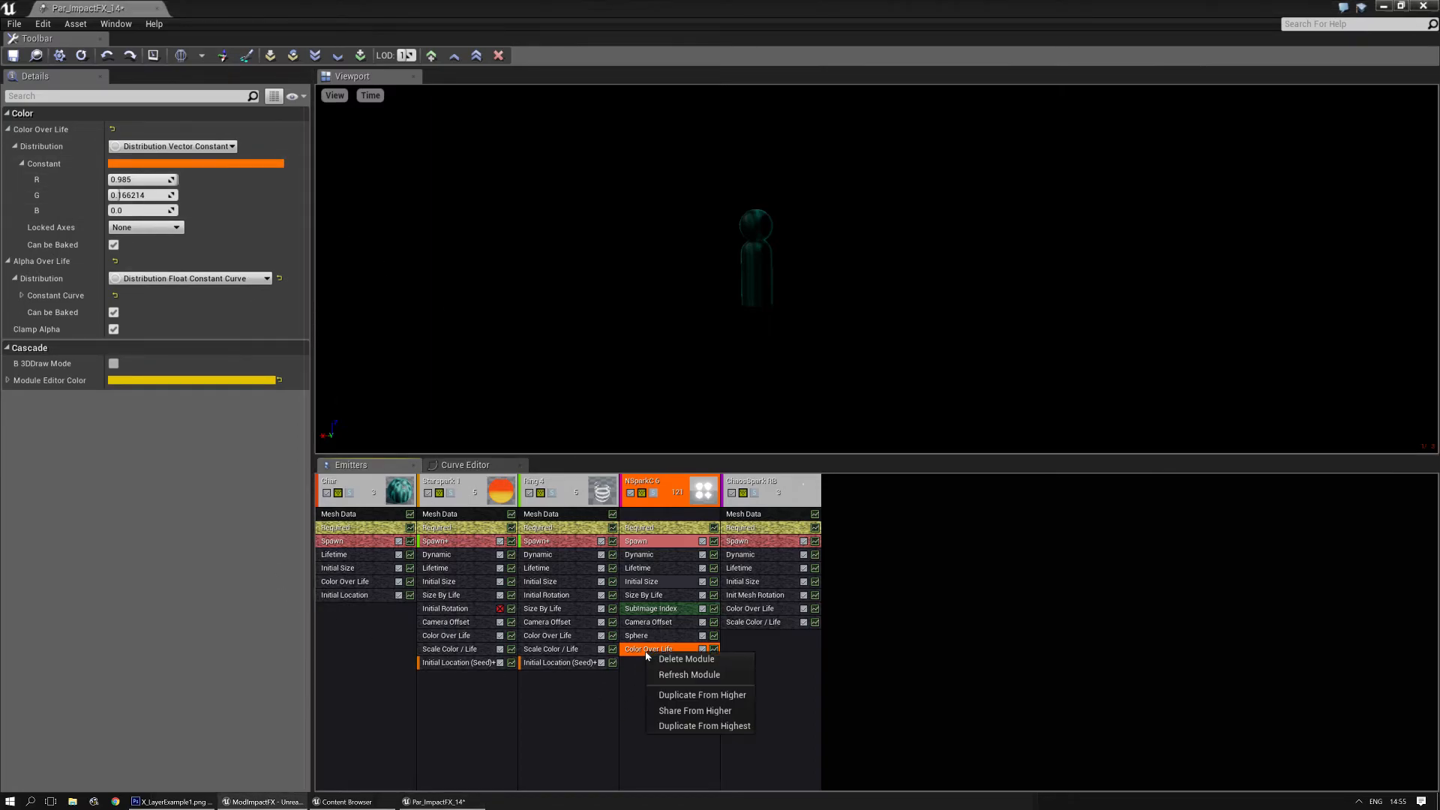
left_click(714, 716)
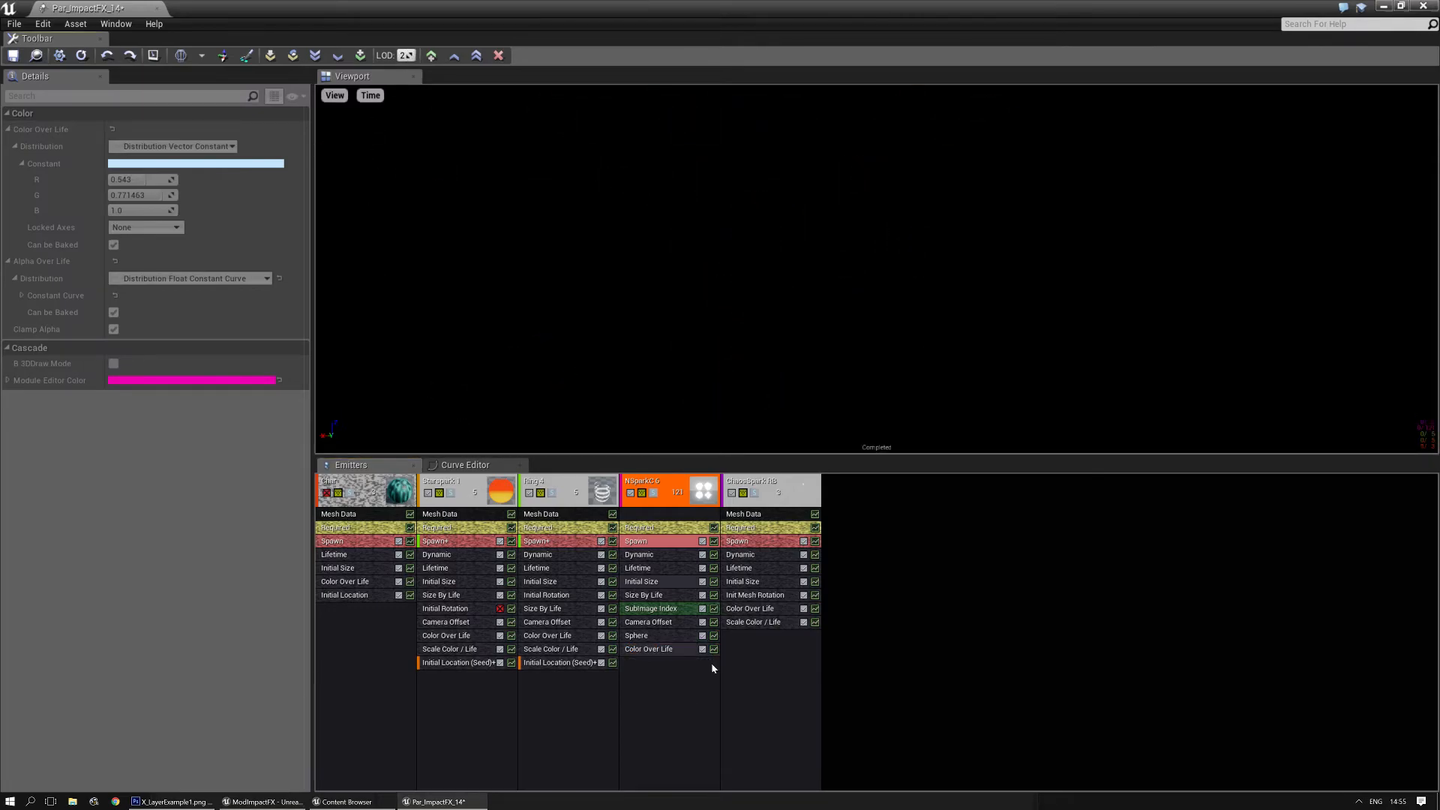
left_click(660, 649)
right_click(671, 649)
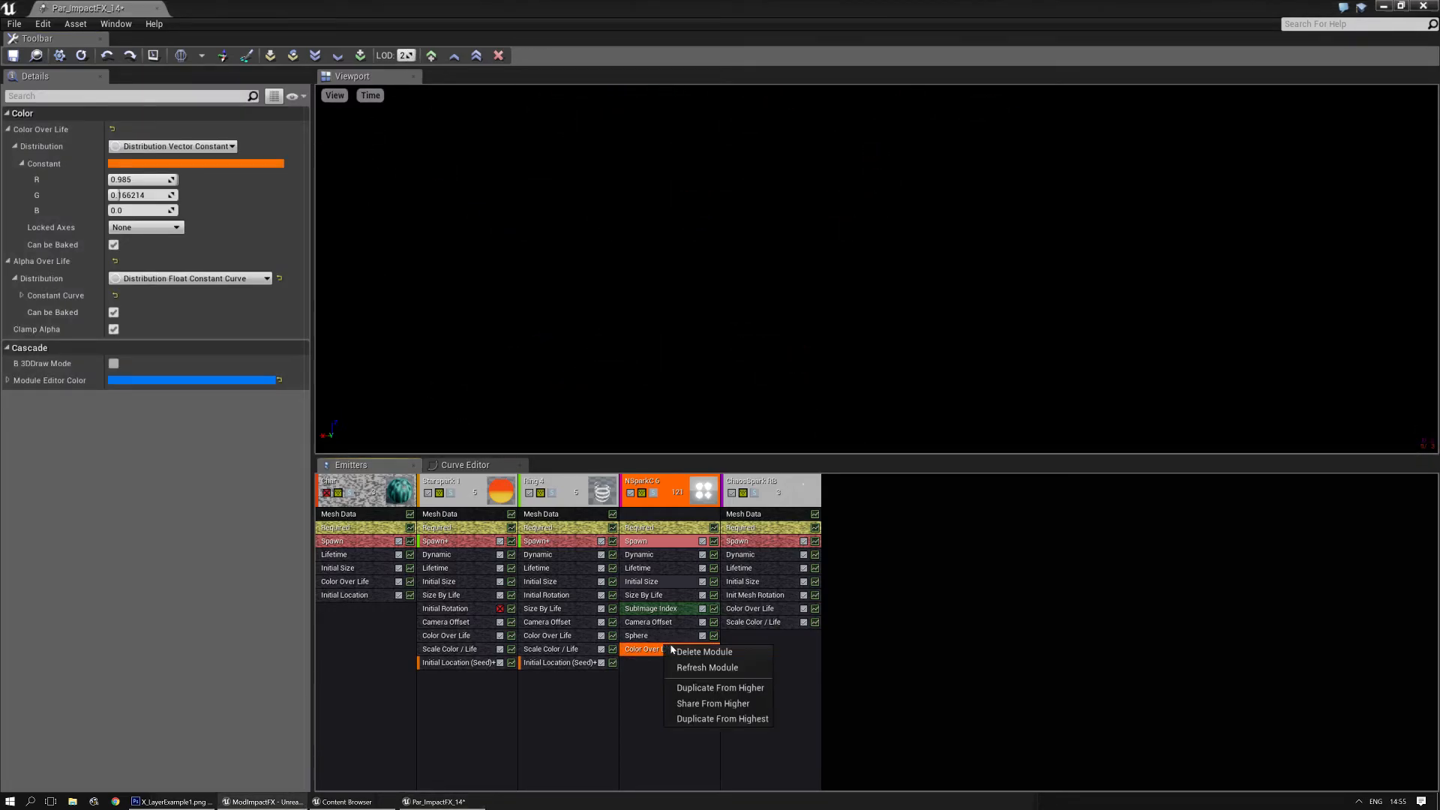
left_click(717, 703)
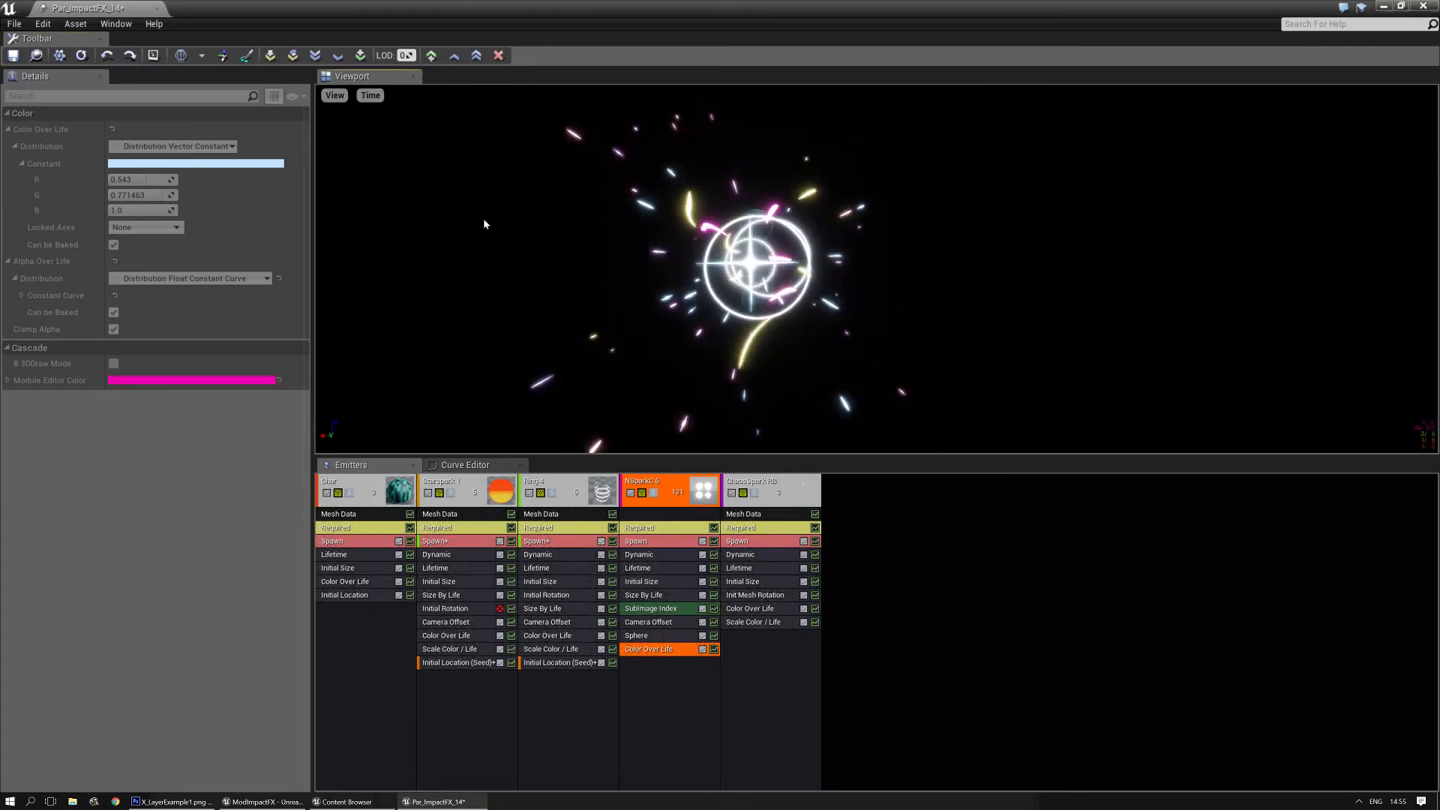
- At LOD 0, delete the Char emitter from the particle system, accepting its removal across all LODs
left_click_drag(407, 55, 402, 55)
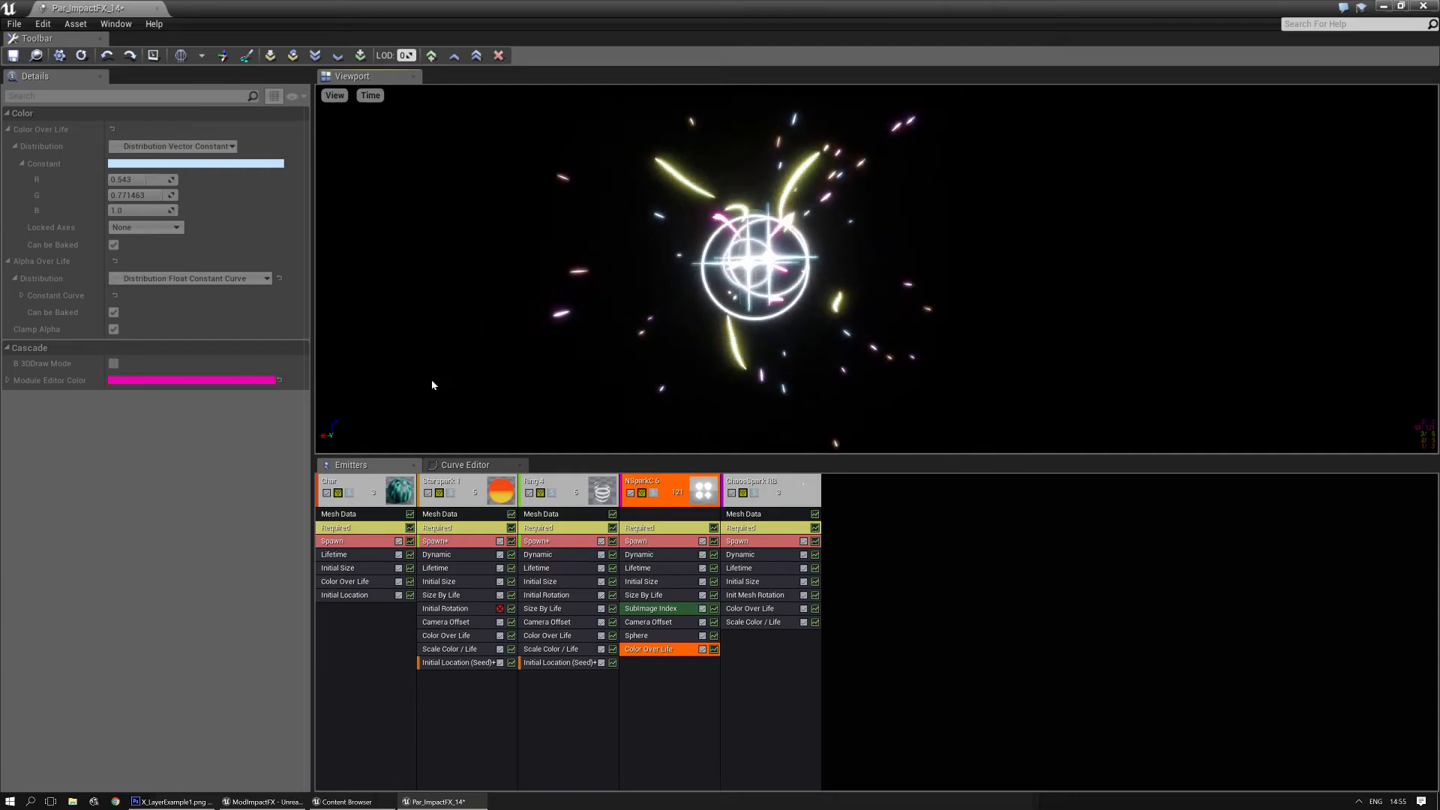
left_click(359, 482)
key("Delete")
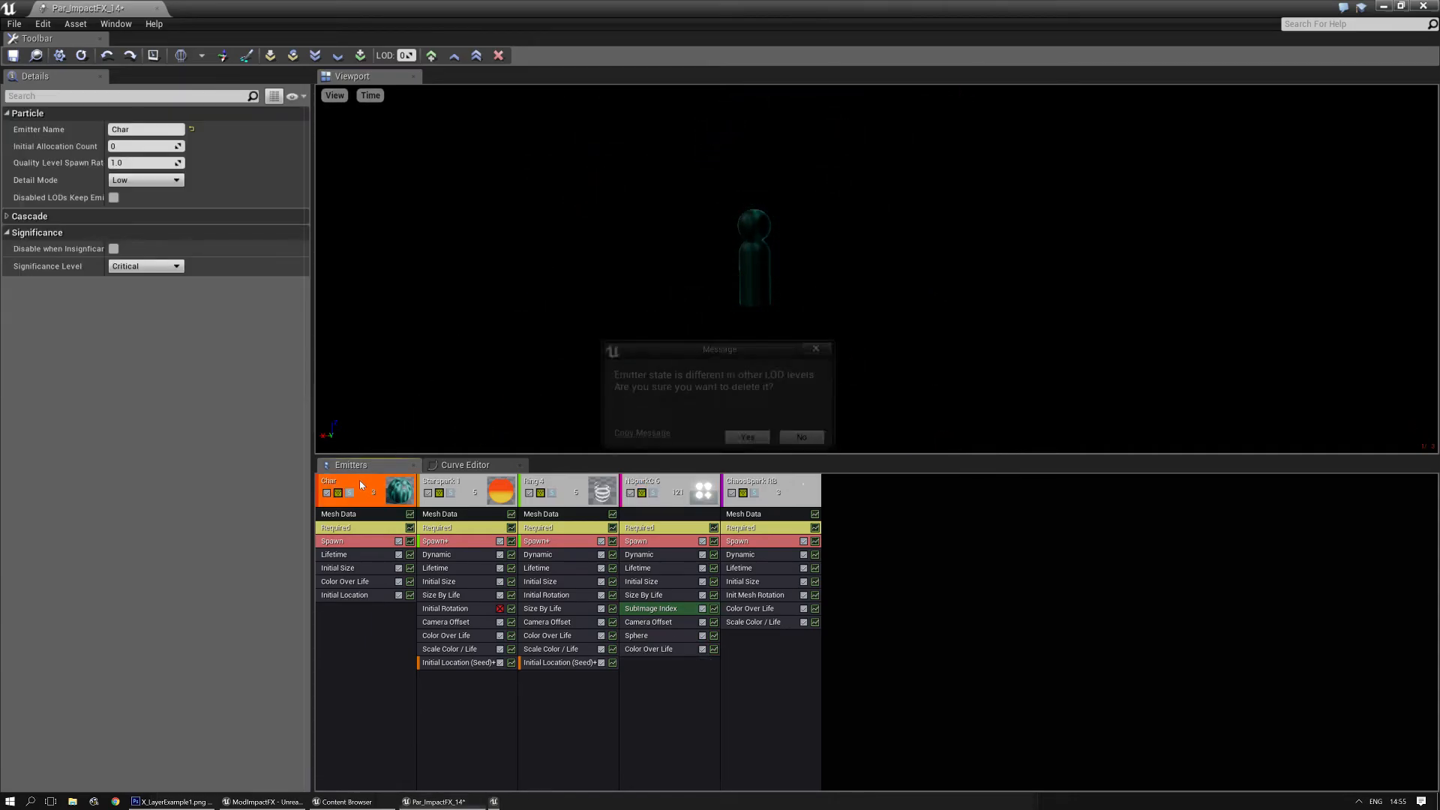
left_click(747, 440)
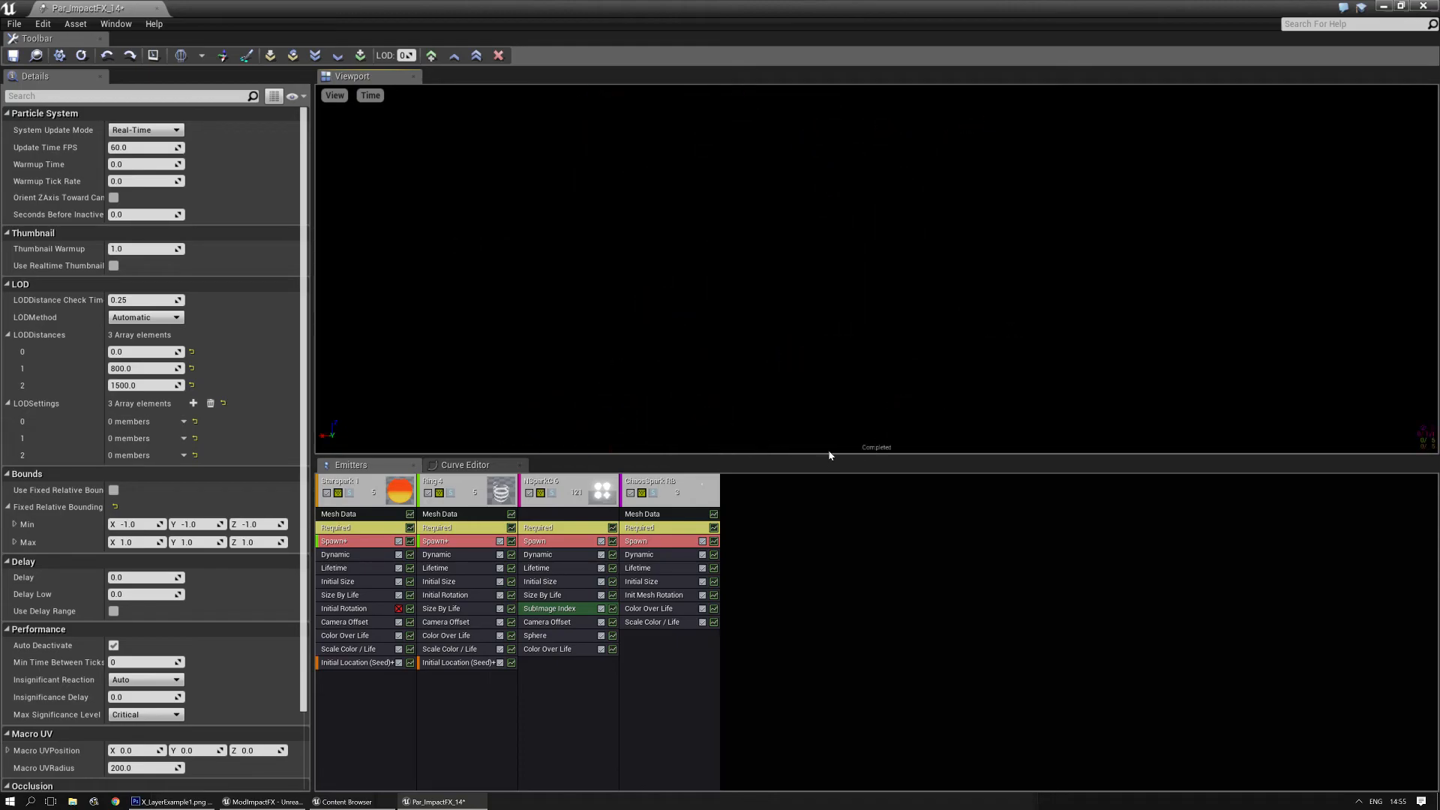
- Enlarge the preview viewport and save Par_ImpactFX_14
left_click_drag(830, 455, 811, 616)
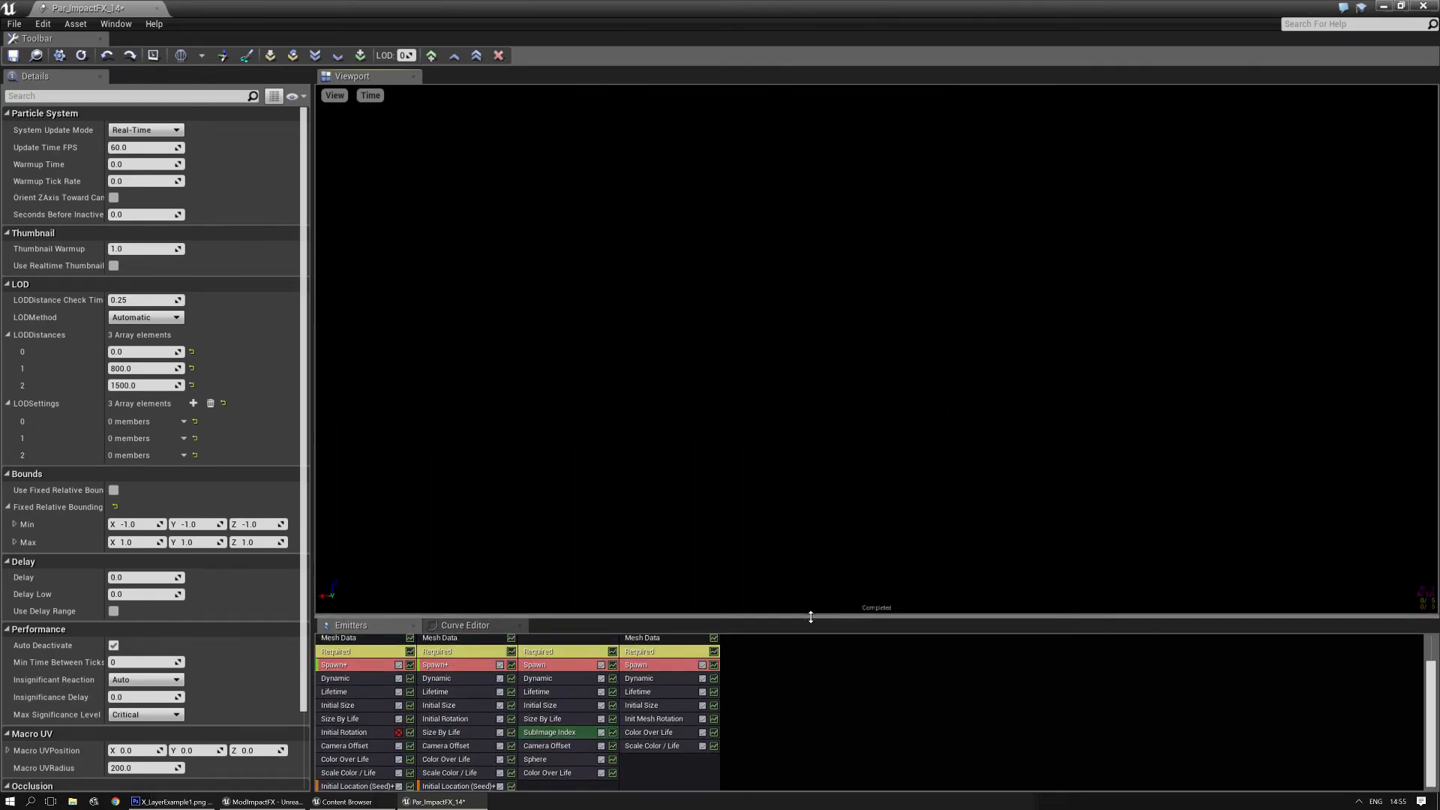
left_click(13, 55)
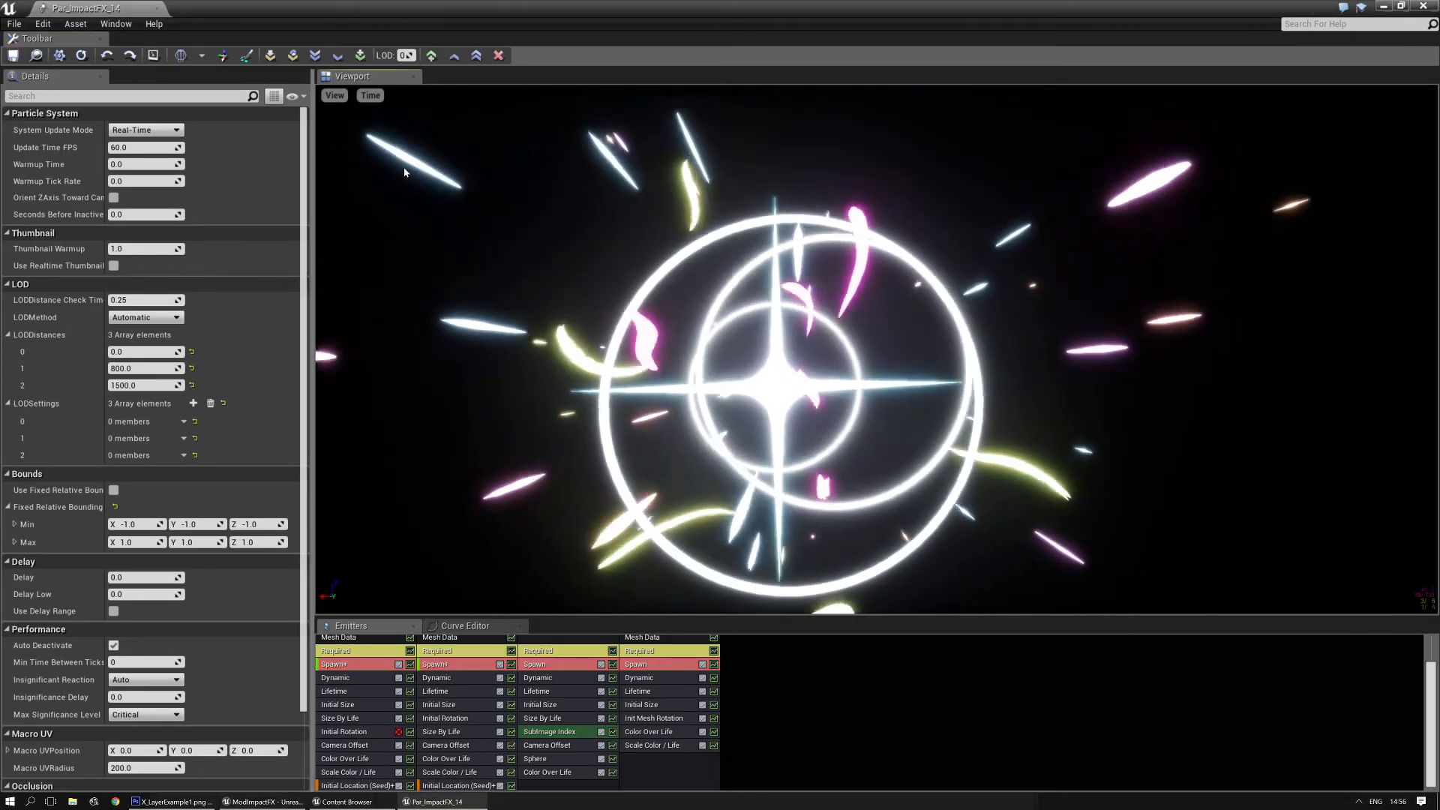
- Look at the available preview animation speeds without changing the current one
left_click(370, 95)
mouse_move(391, 162)
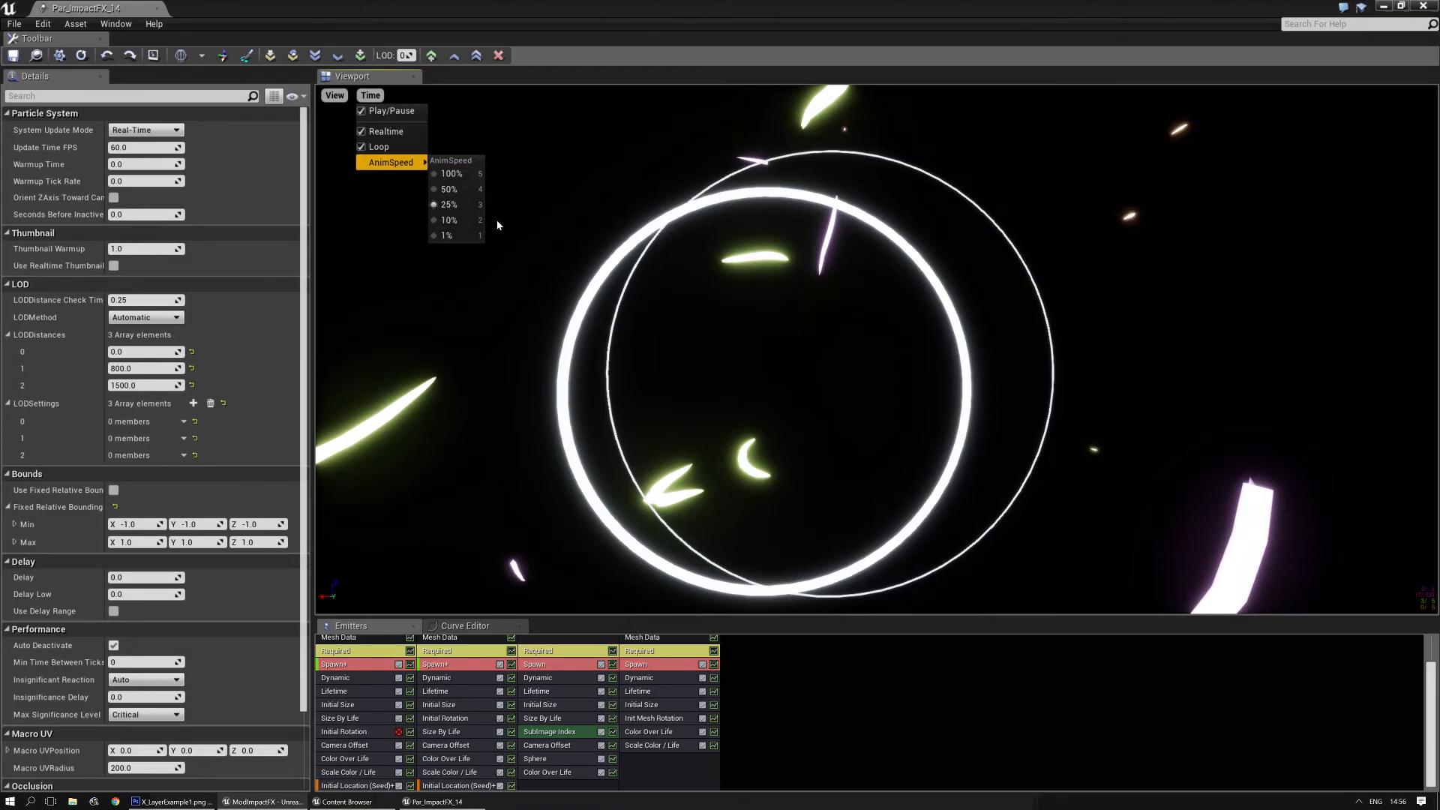
left_click(806, 406)
- Restore the particle editor to a smaller window and open the Keyboard Shortcuts page of the Editor Preferences
double_click(616, 9)
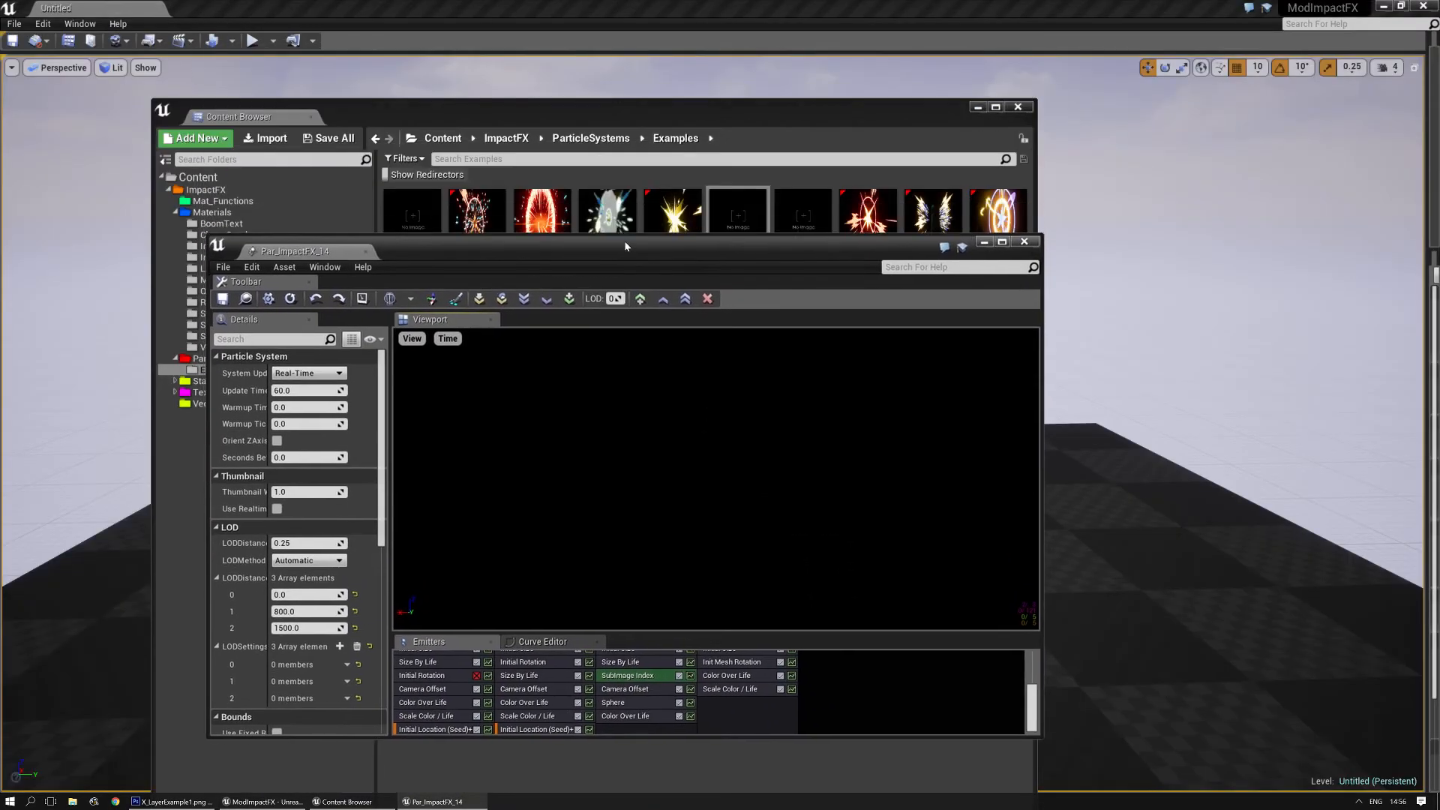
left_click(71, 29)
mouse_move(52, 25)
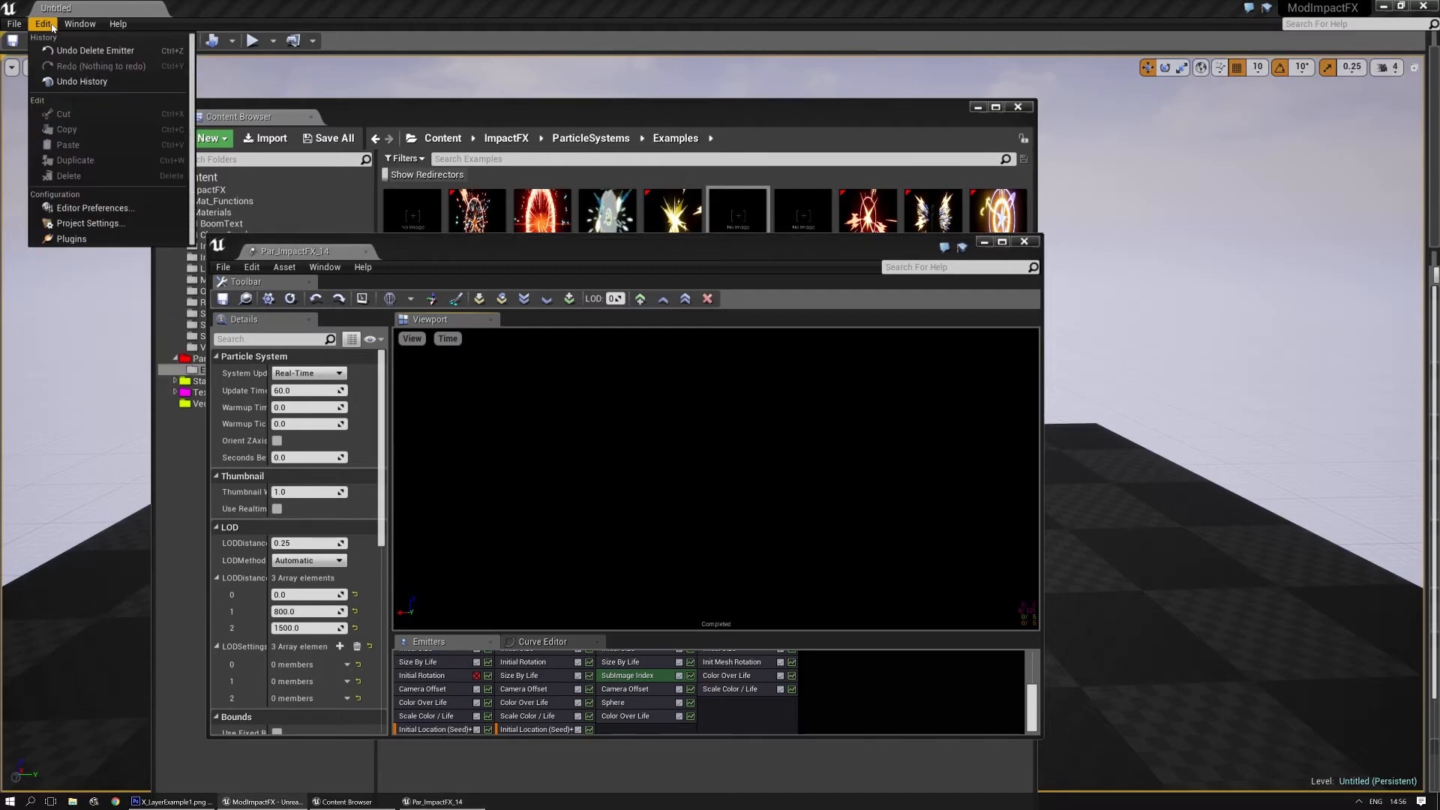
left_click(85, 210)
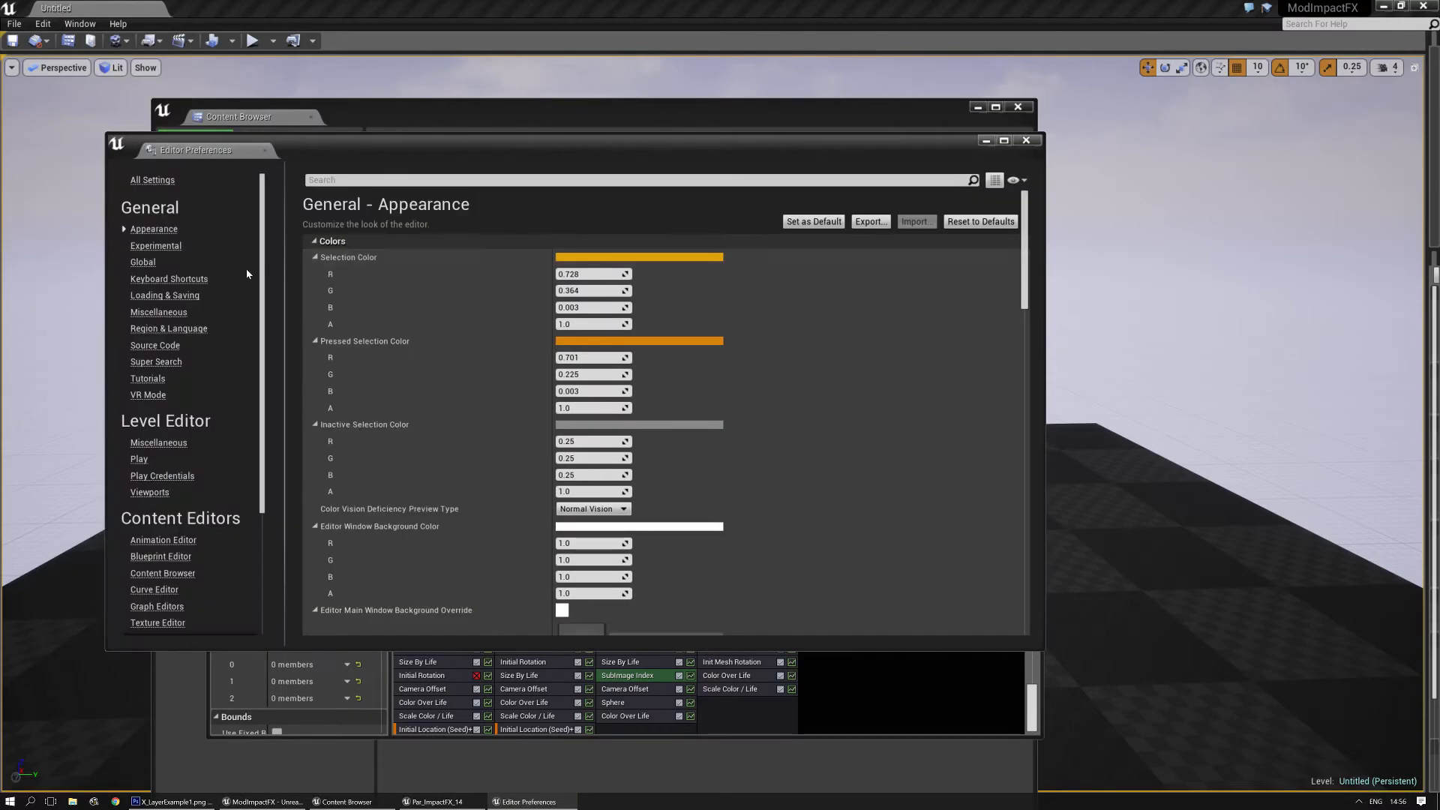
left_click(169, 280)
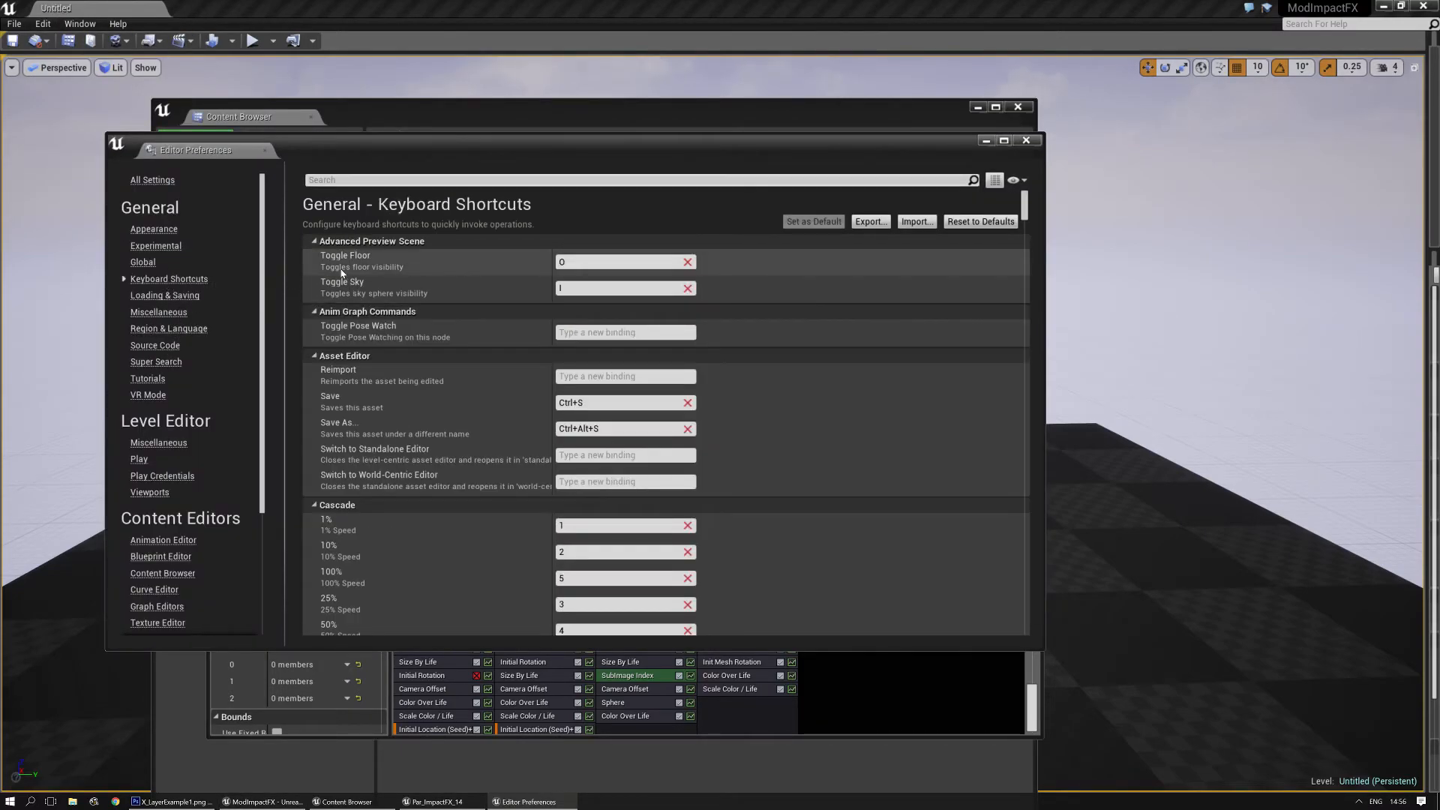
- Review the Cascade keyboard bindings for animation speed, emitters, modules, LODs and restarting, and close the Editor Preferences
scroll(327, 405, "down", 3)
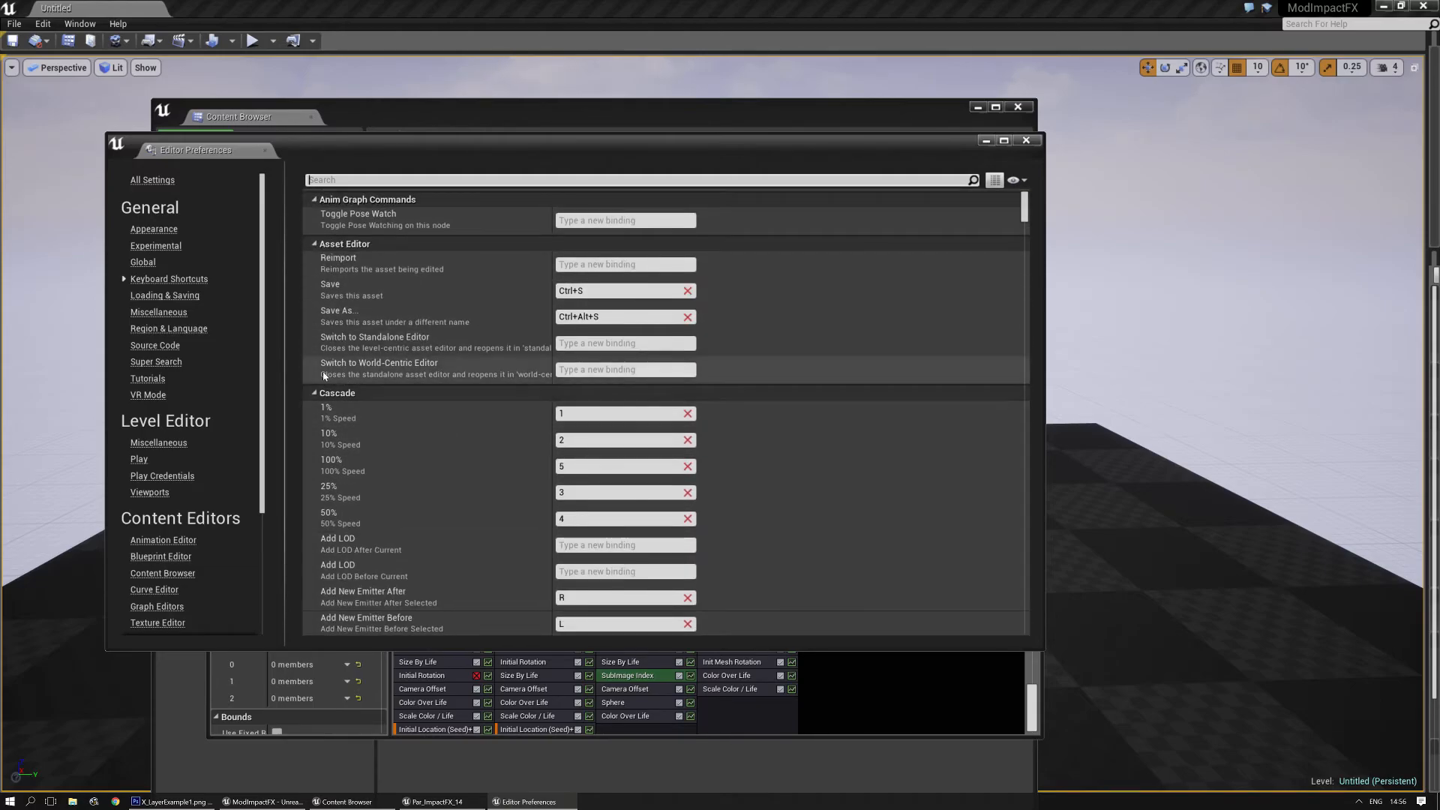
scroll(389, 385, "down", 2)
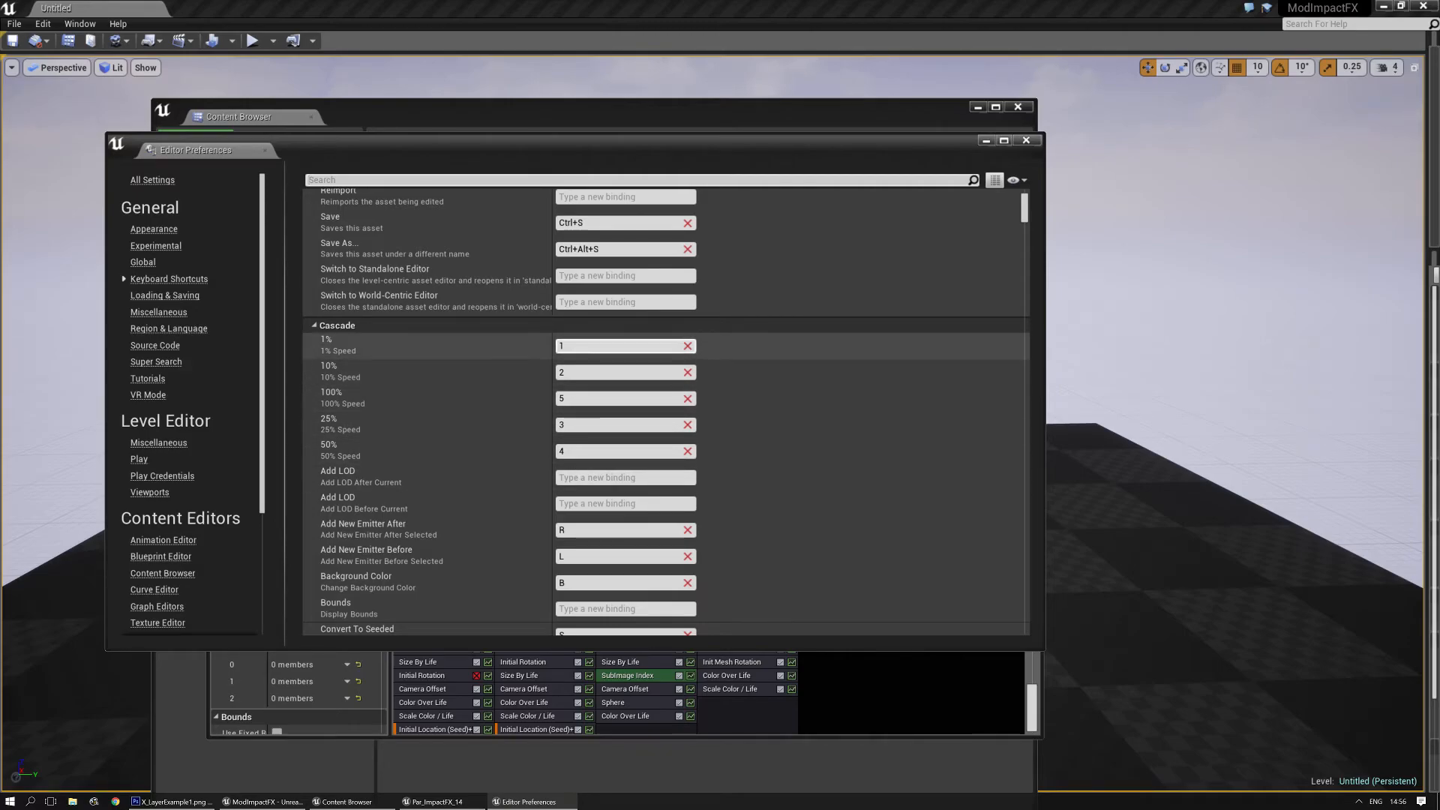
scroll(474, 434, "down", 3)
scroll(477, 436, "down", 6)
scroll(492, 467, "down", 1)
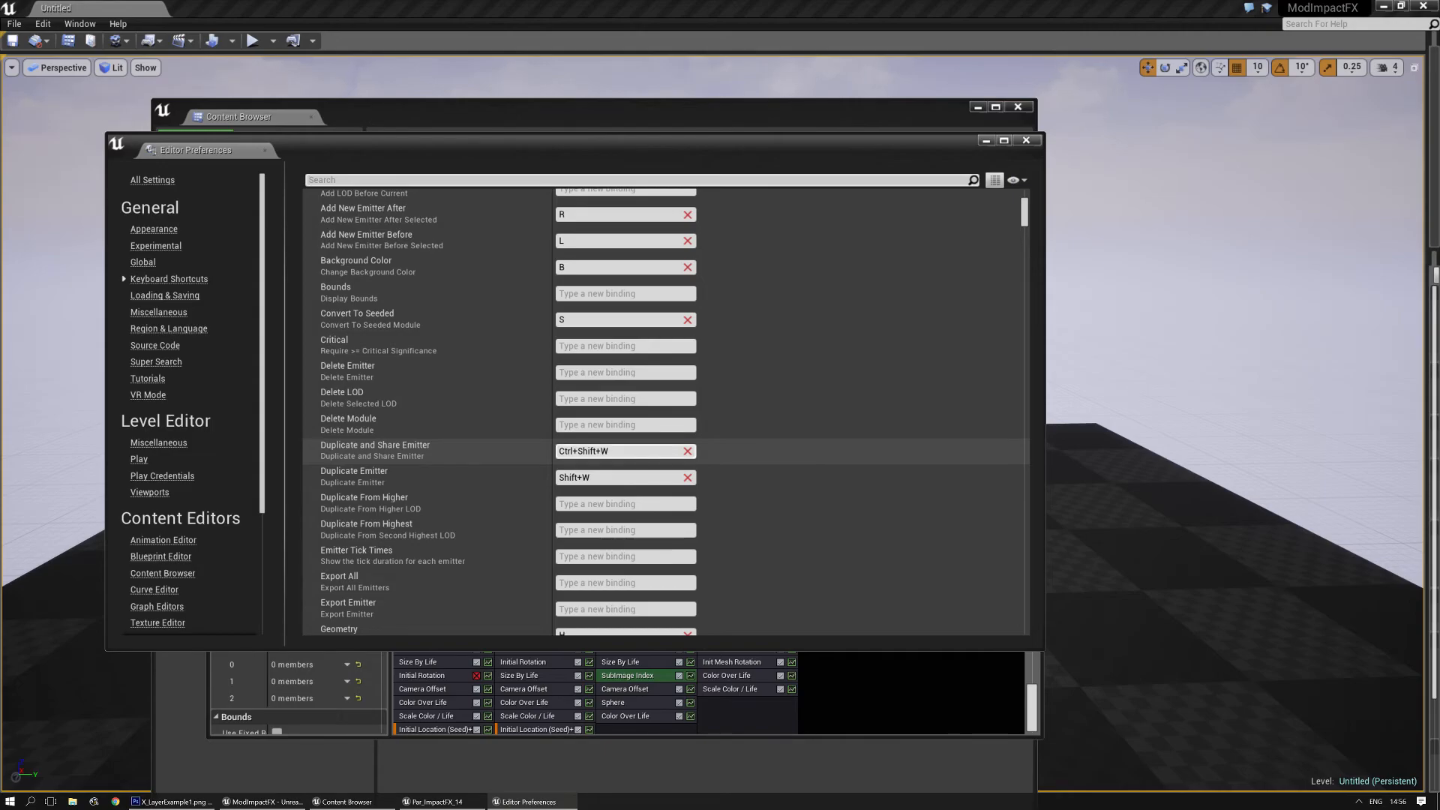
scroll(626, 472, "down", 5)
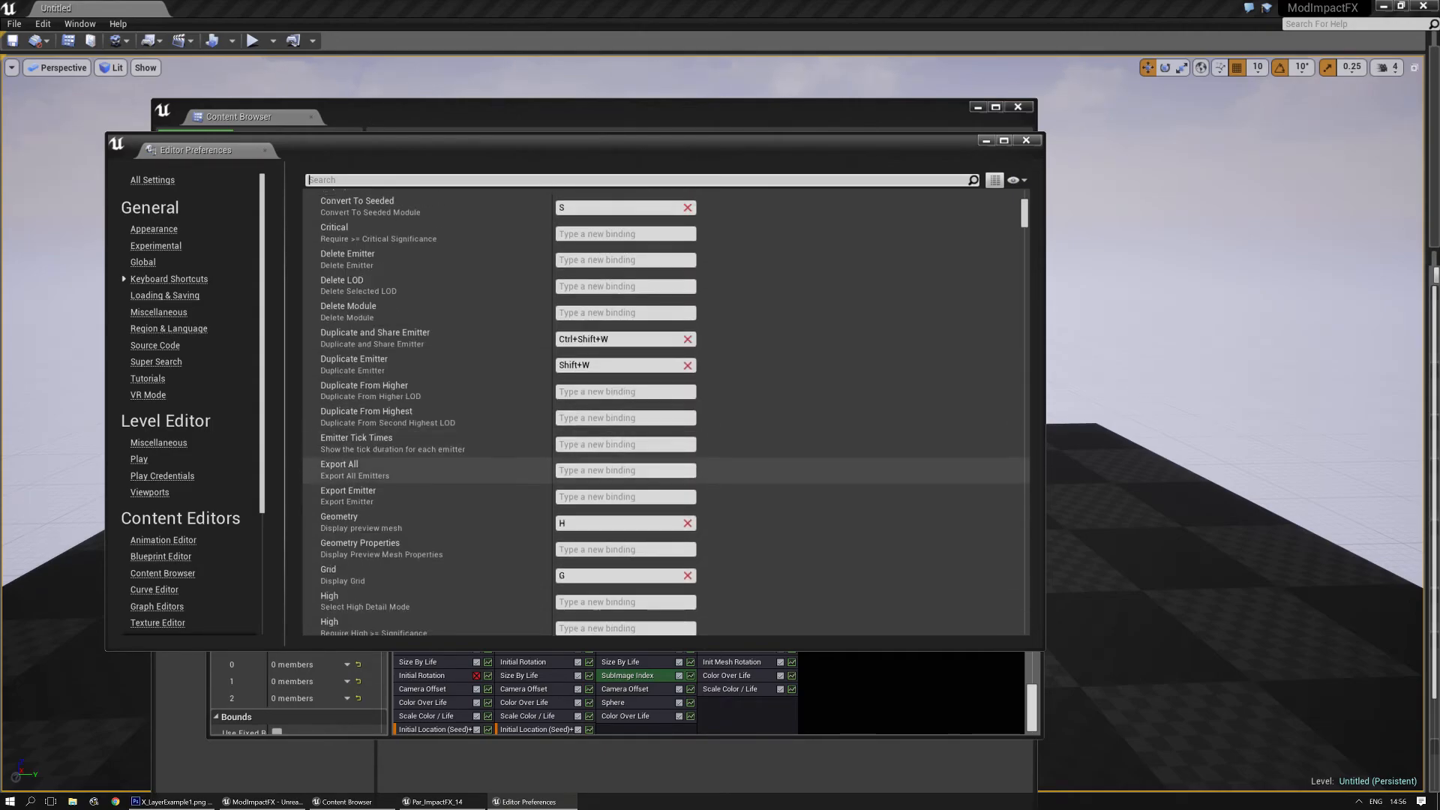
scroll(626, 488, "down", 2)
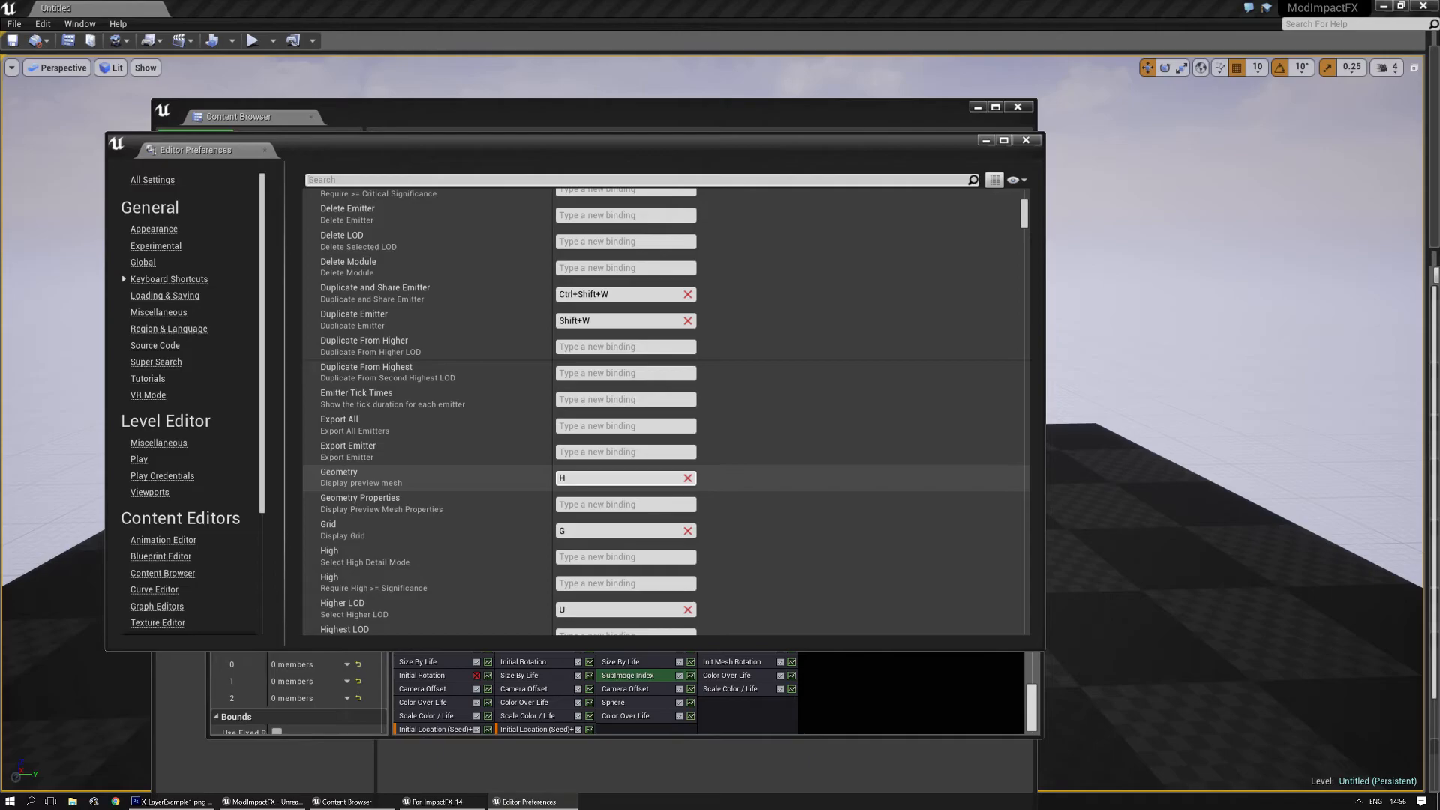
scroll(626, 480, "down", 2)
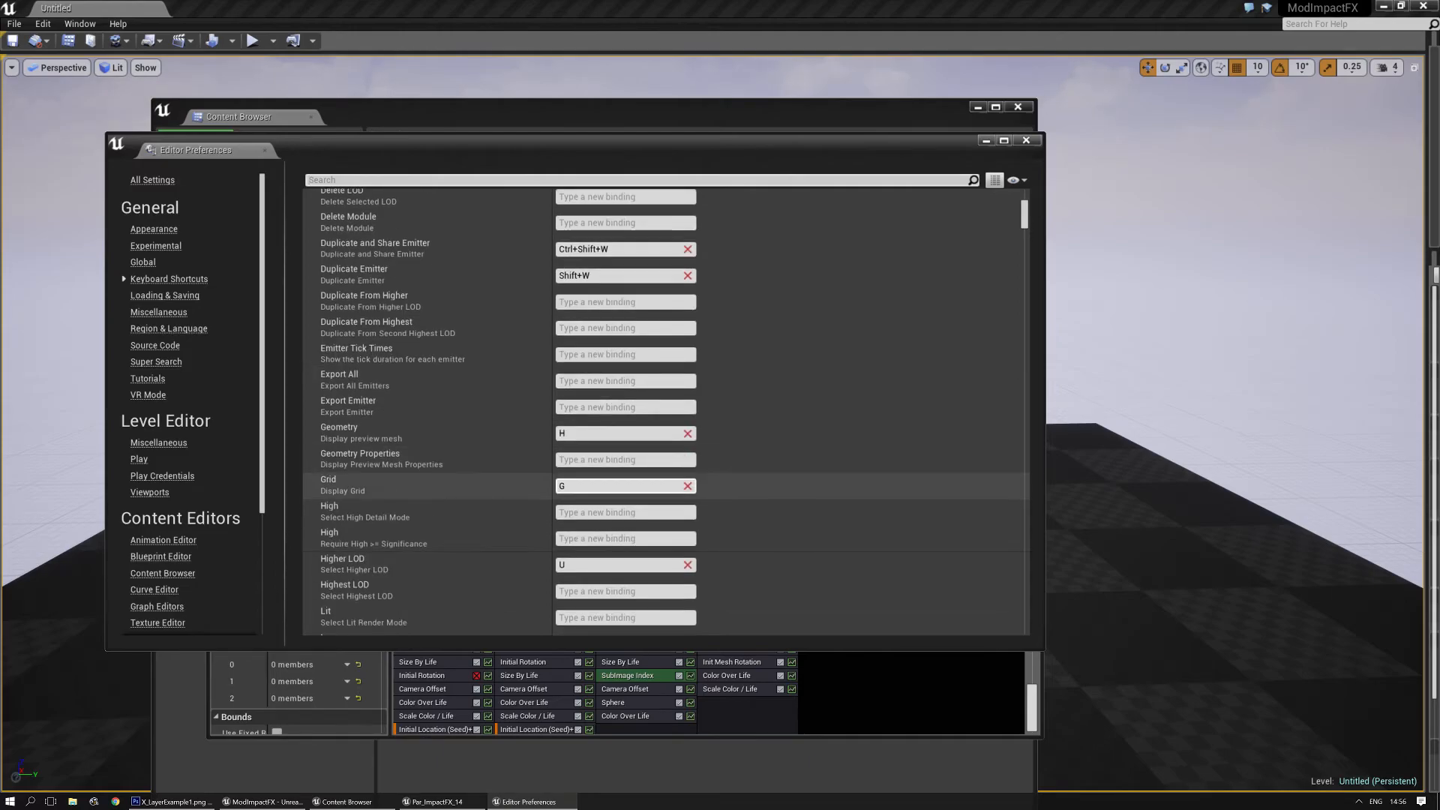
scroll(591, 540, "down", 20)
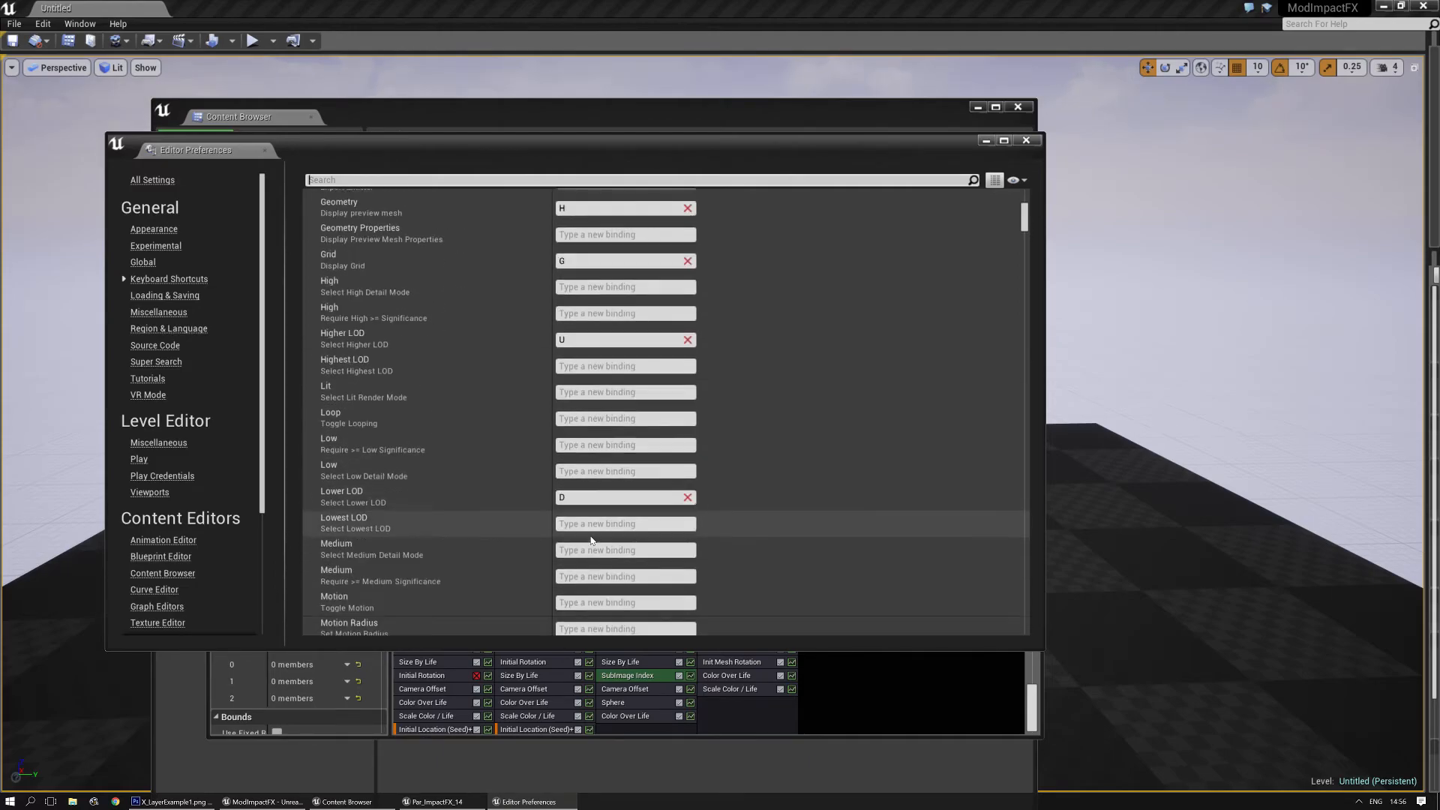
scroll(591, 539, "down", 17)
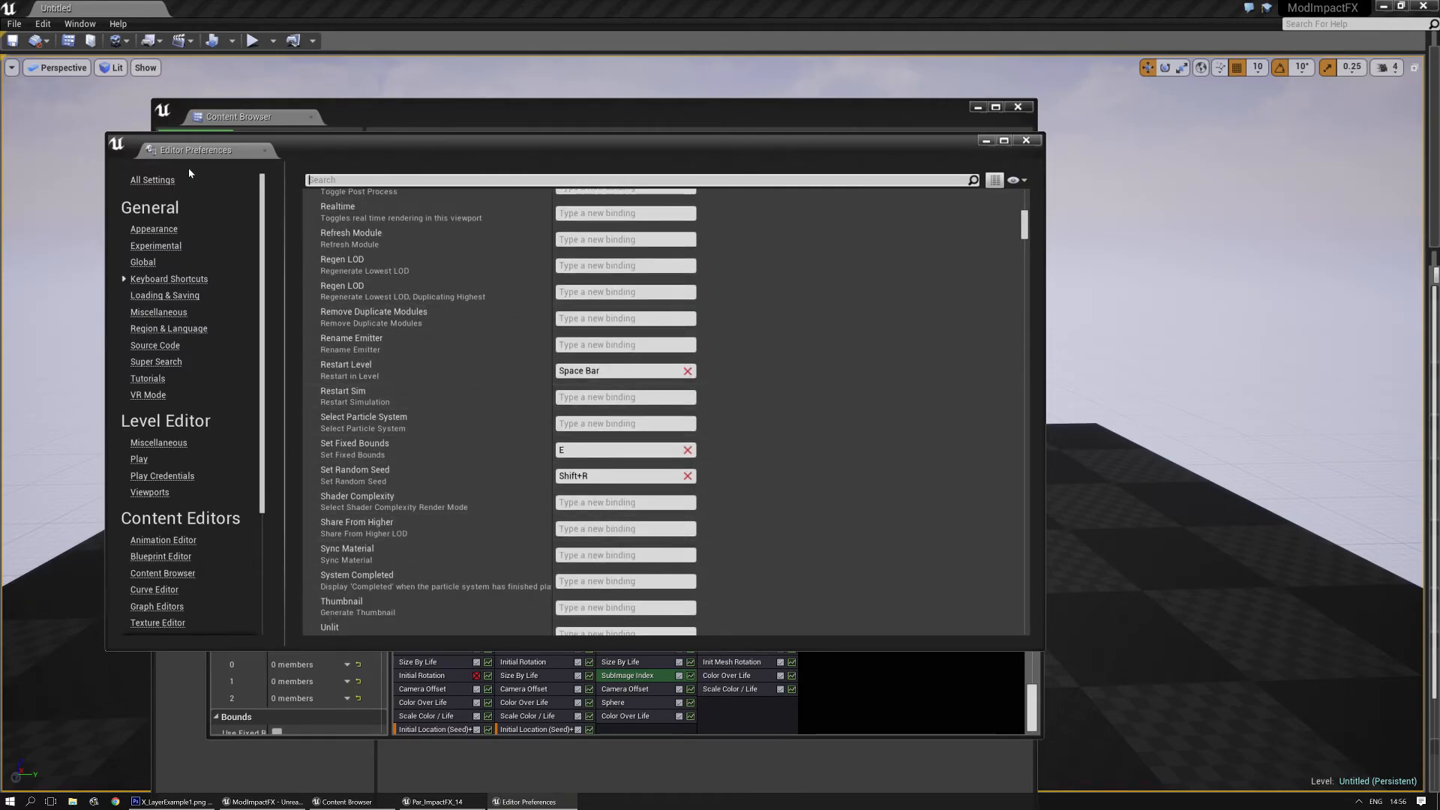
left_click(264, 151)
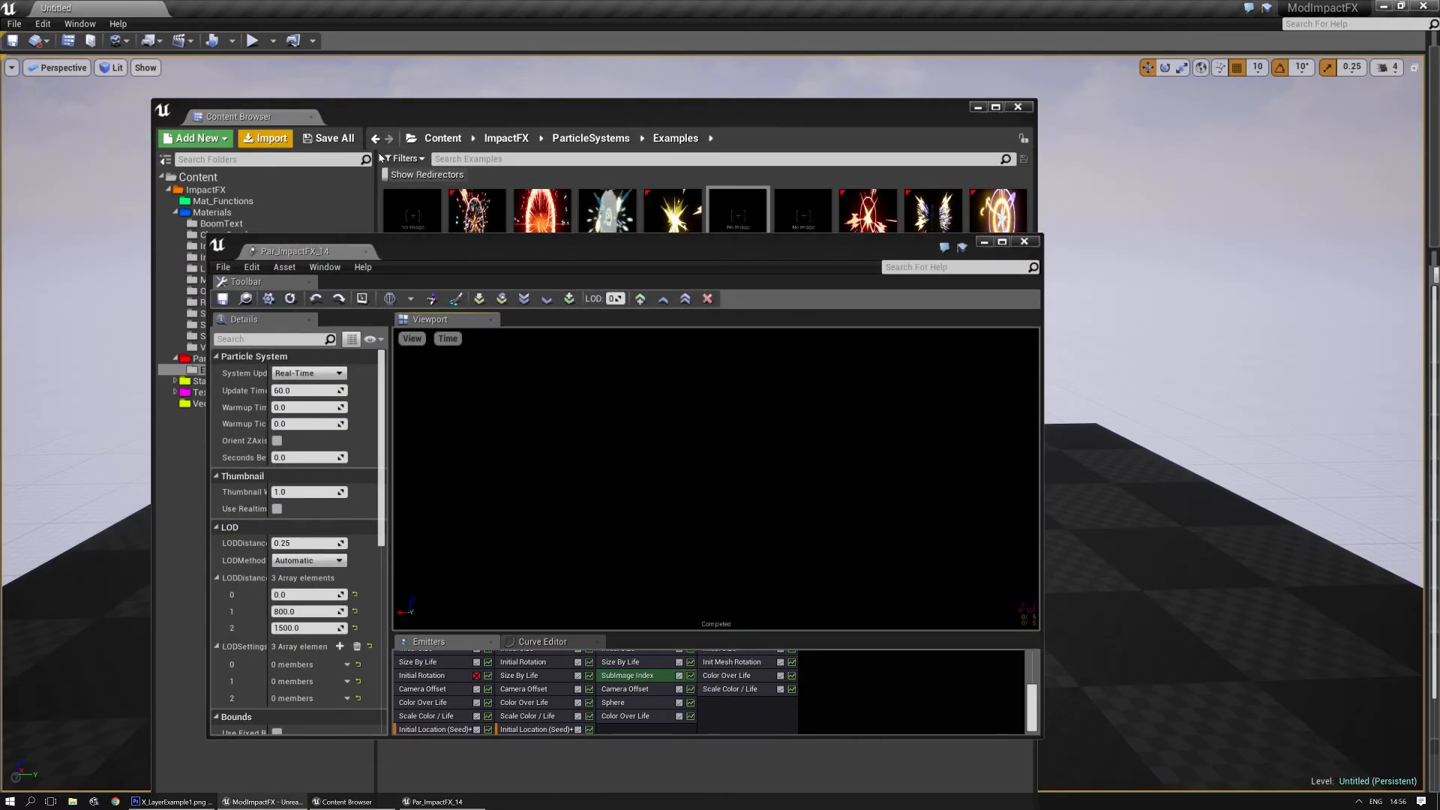
- Generate a thumbnail for Par_ImpactFX_14 and arrange the Content Browser and particle editor windows to check it
double_click(571, 251)
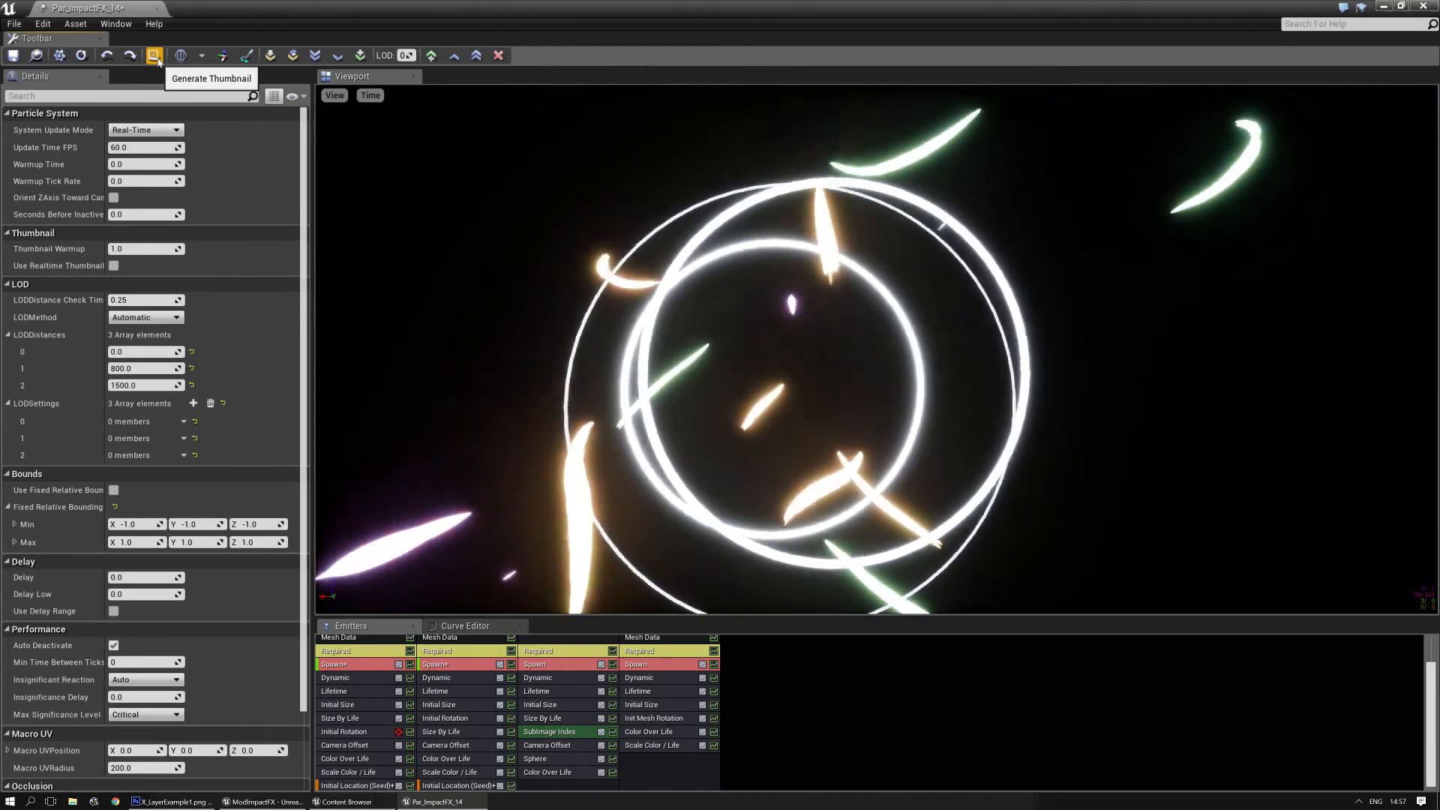
left_click(155, 56)
left_click_drag(304, 15, 588, 336)
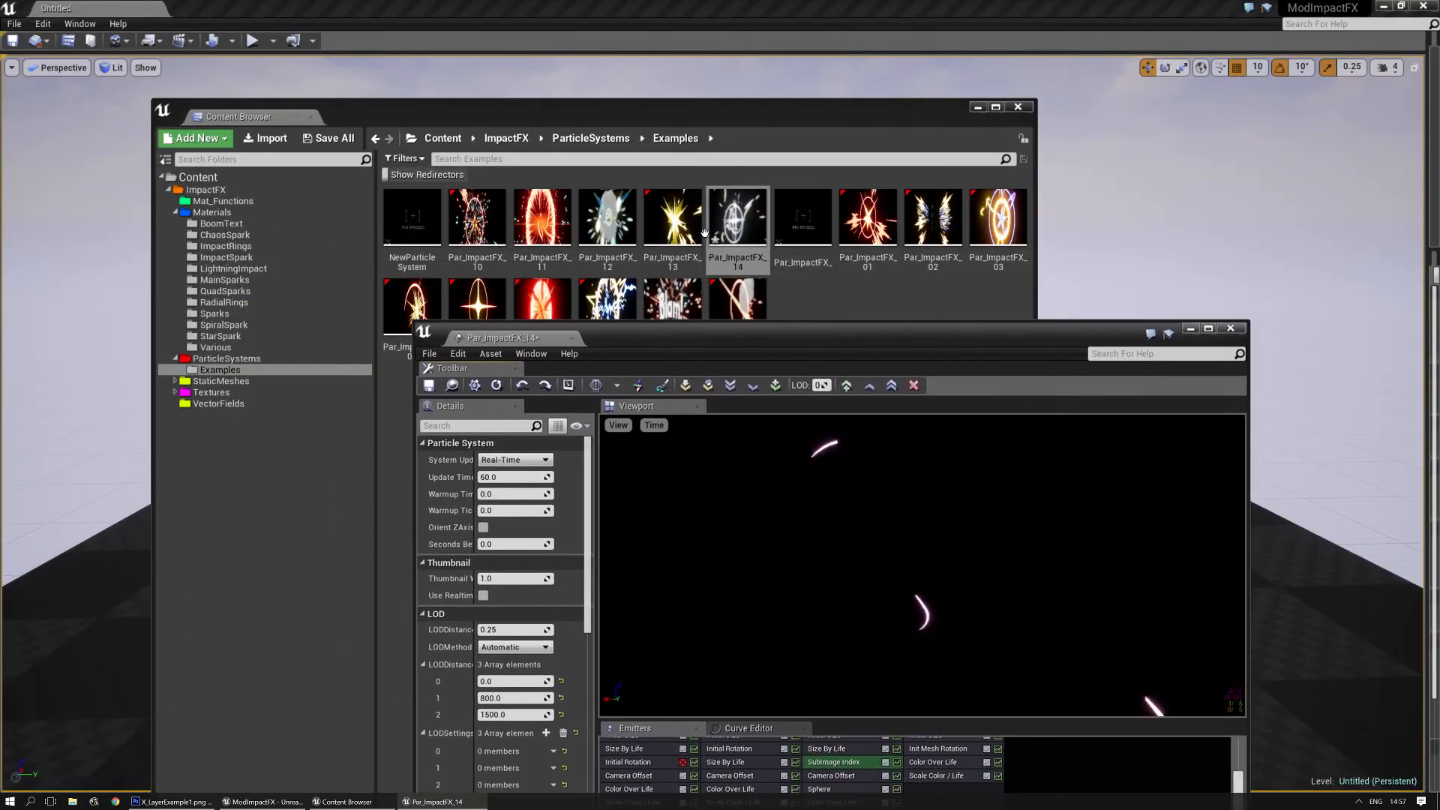
left_click_drag(784, 120, 555, 38)
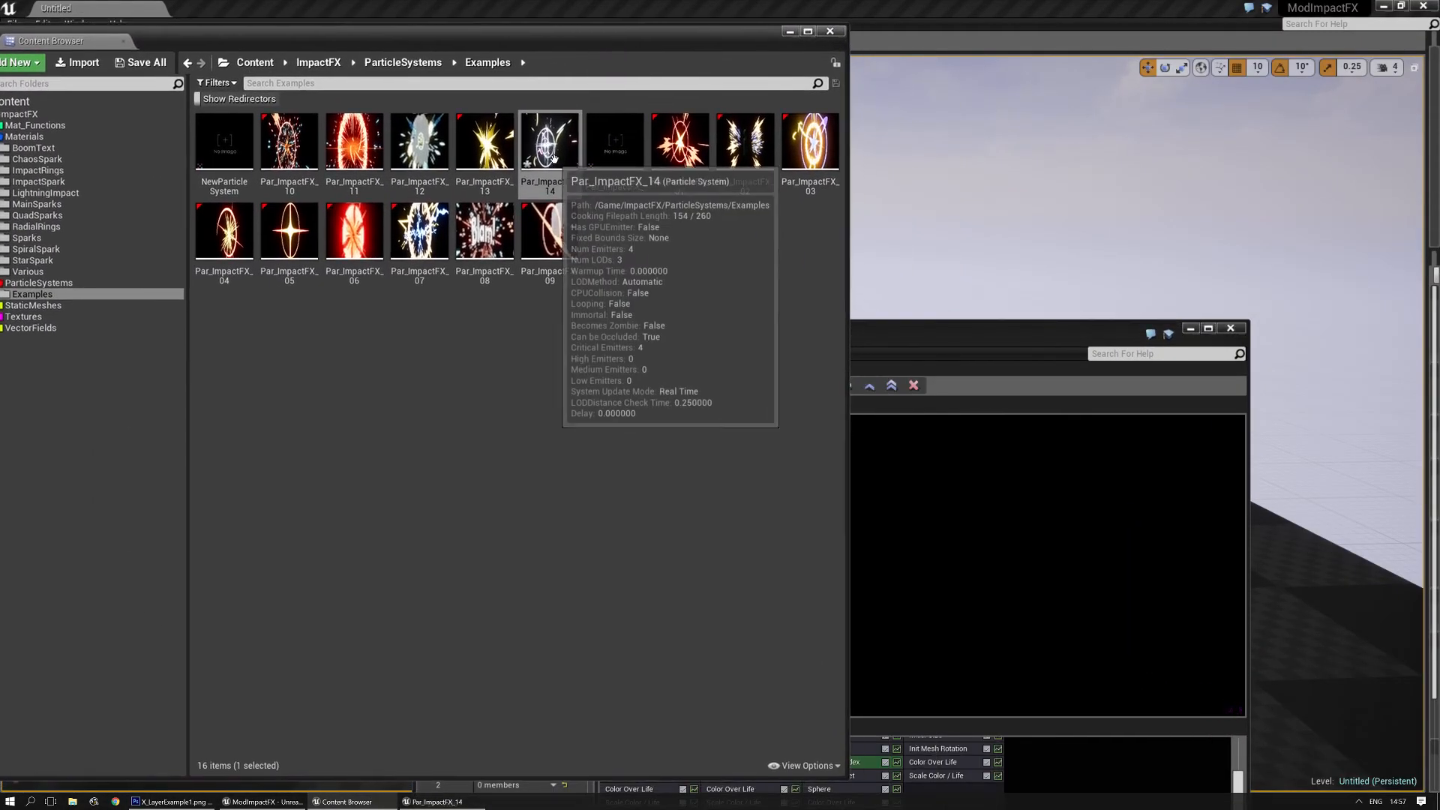
left_click_drag(929, 331, 1023, 112)
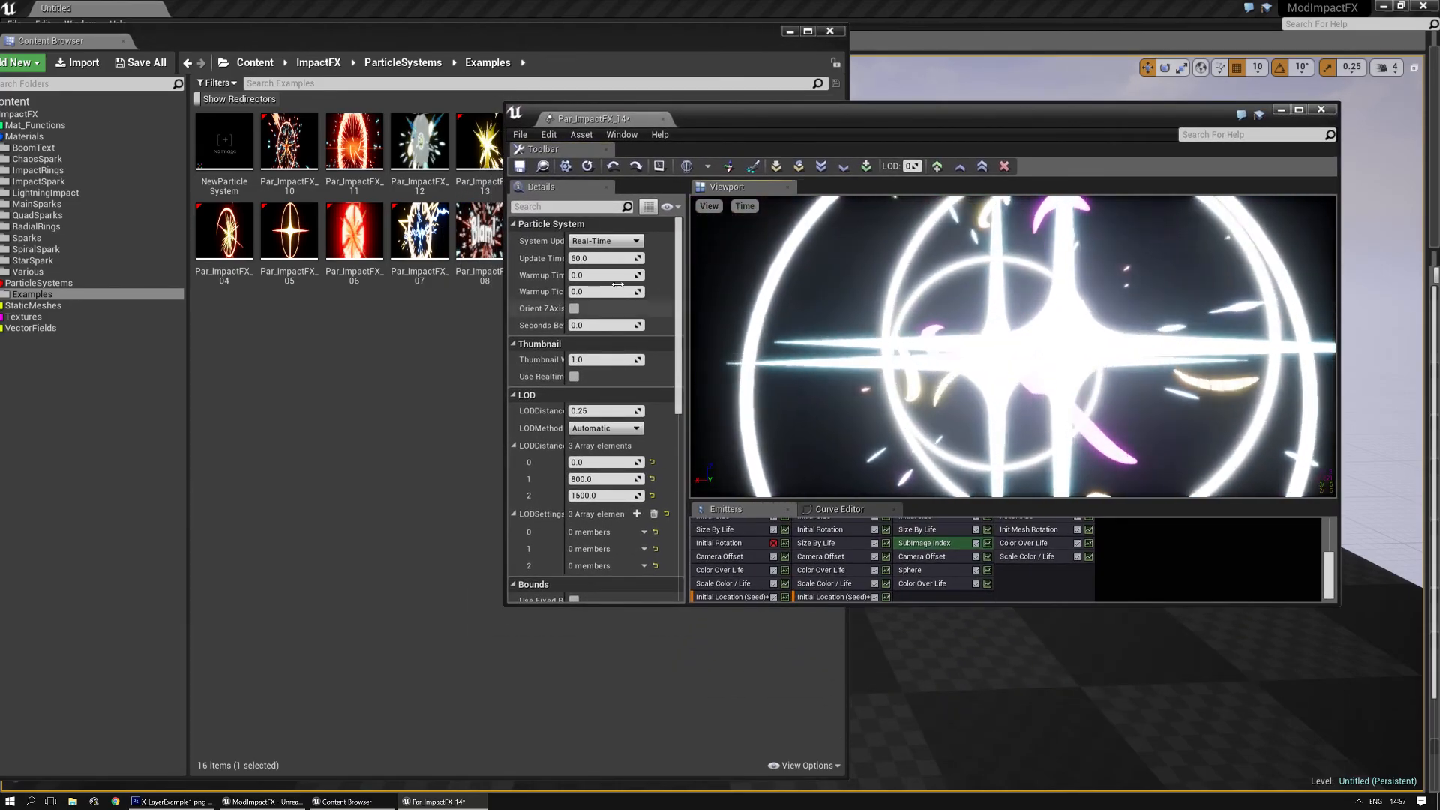
- Regenerate Par_ImpactFX_14's thumbnail from new preview frames, keeping the asset uncovered in the Content Browser
left_click(660, 167)
left_click_drag(789, 118, 779, 214)
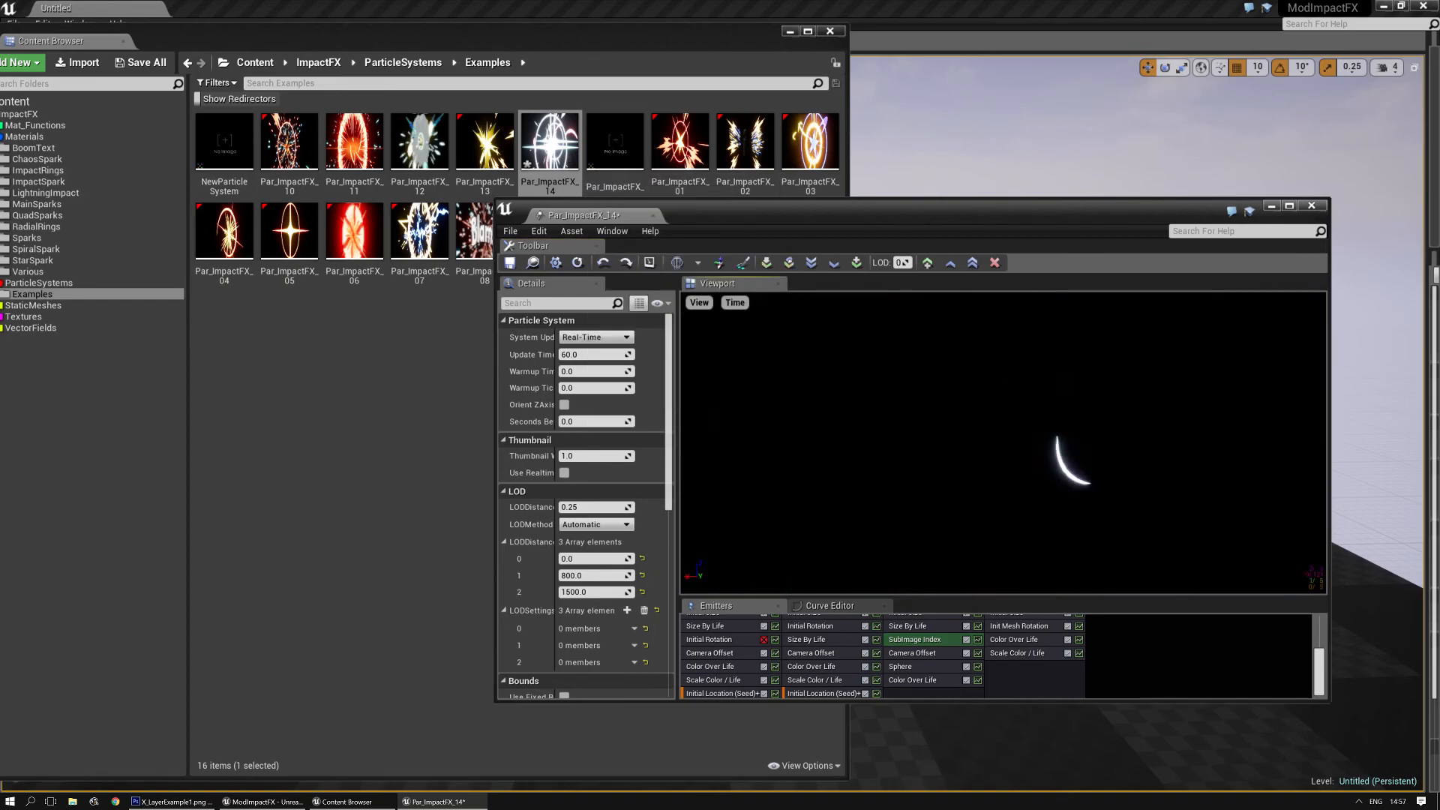
left_click(651, 262)
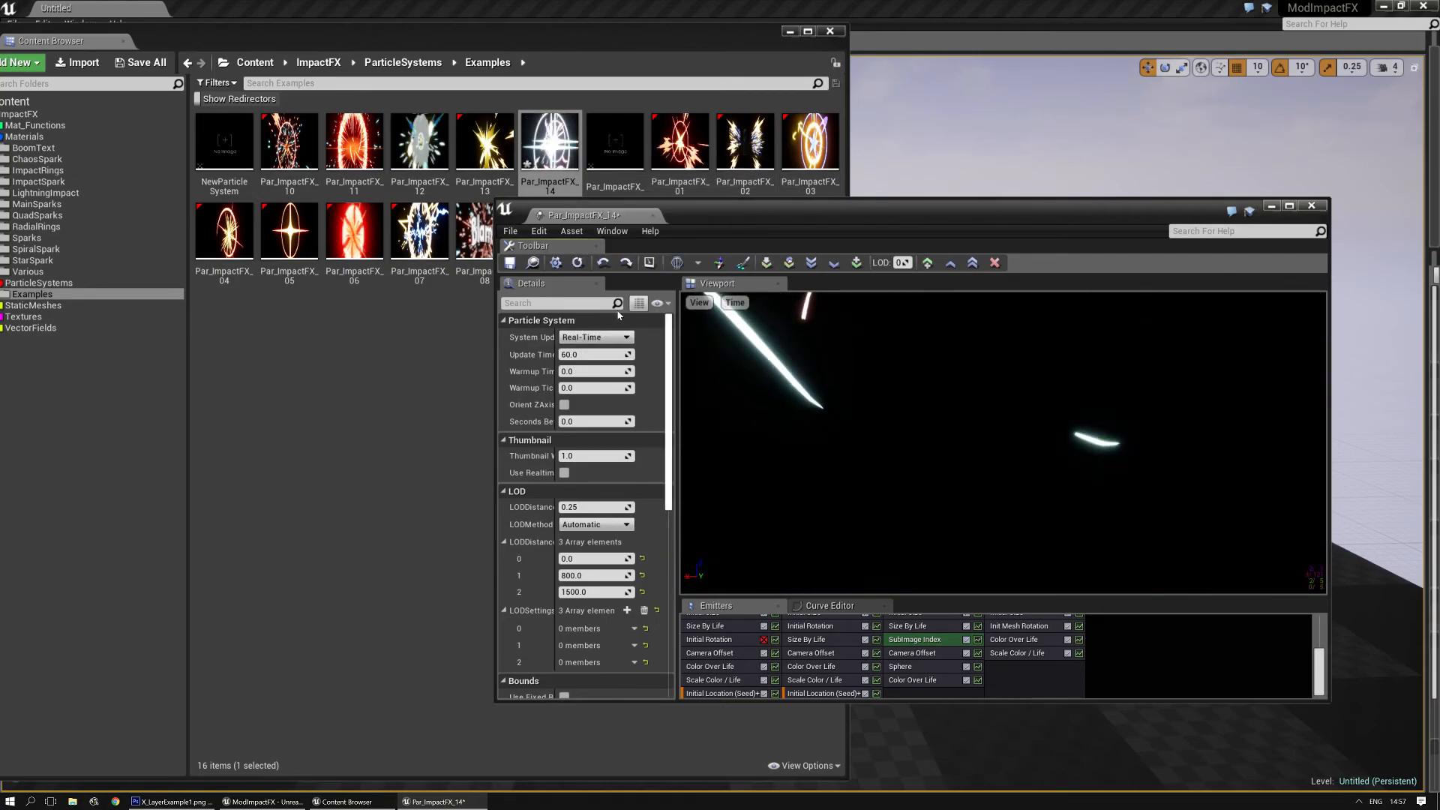
- Save Par_ImpactFX_14, close its particle editor and move the Content Browser so its folder tree is fully on screen
left_click(509, 262)
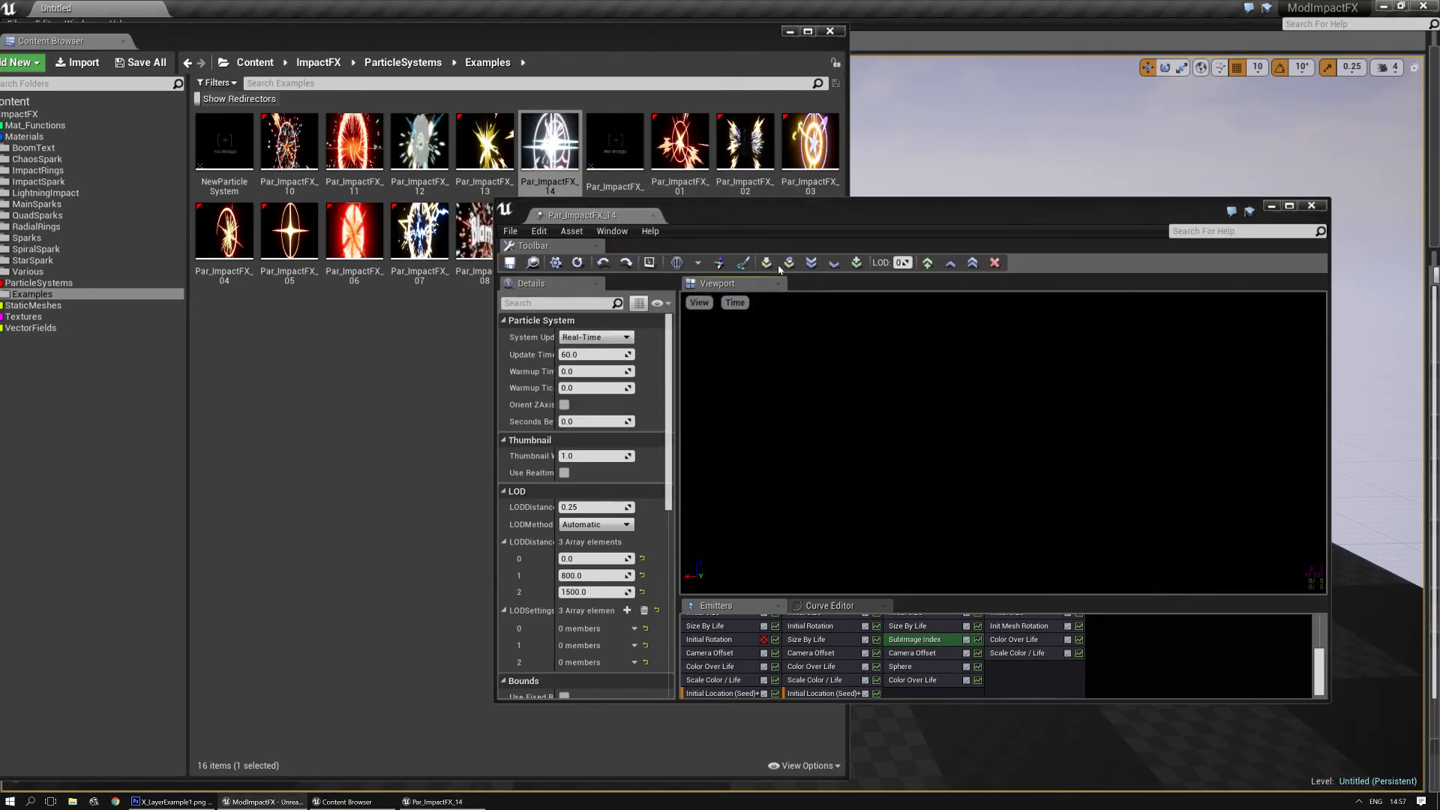
left_click(654, 216)
left_click(546, 390)
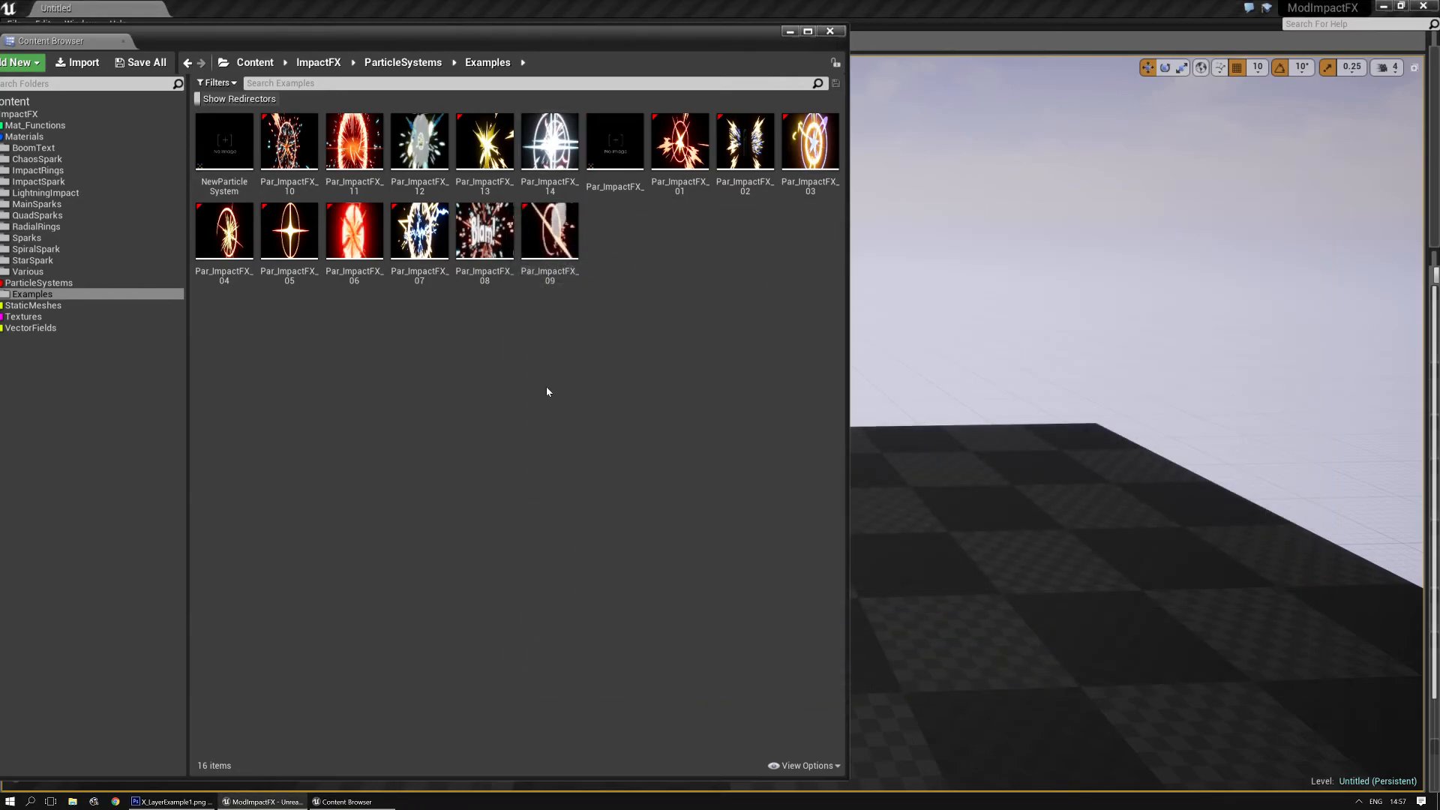
left_click_drag(541, 39, 744, 89)
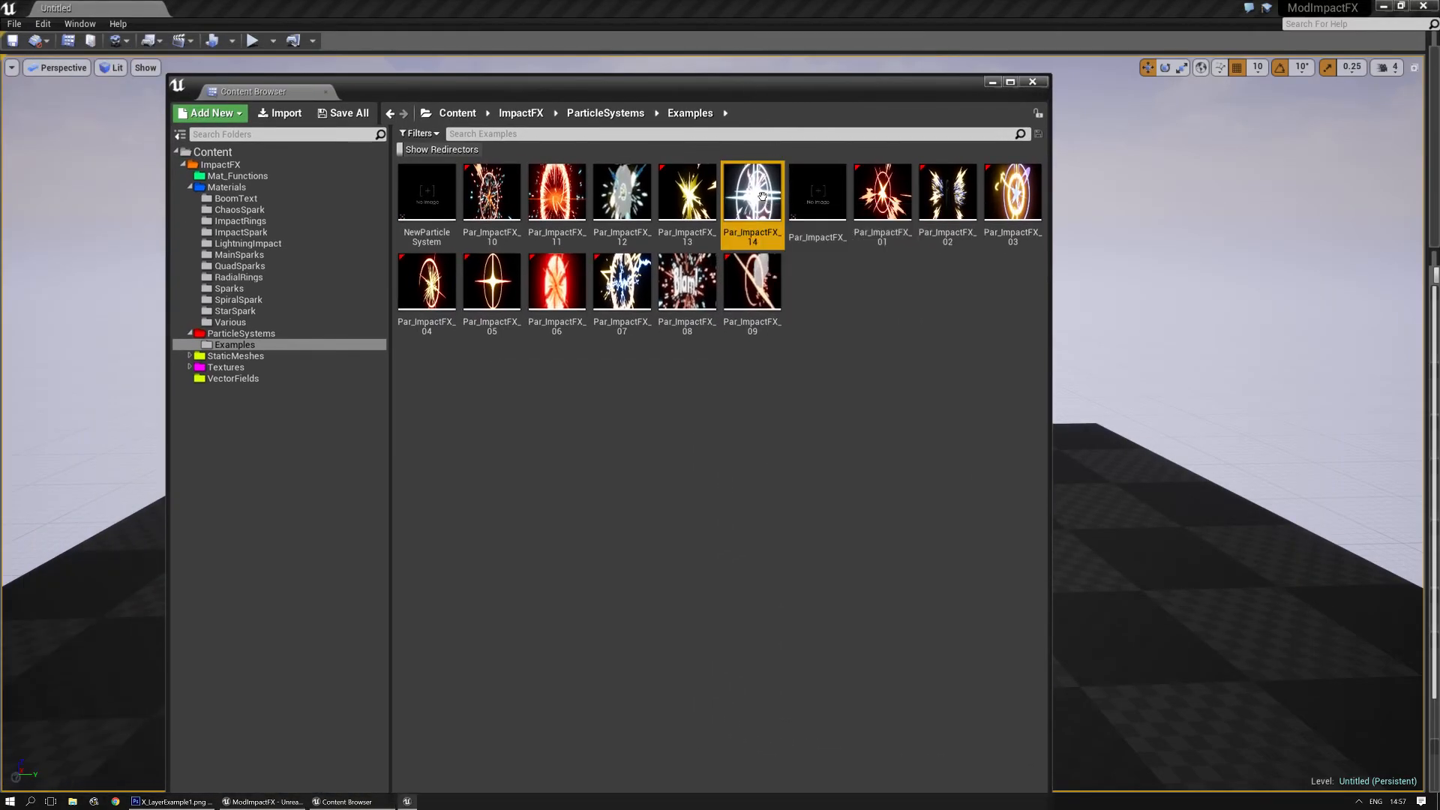
- Reopen Par_ImpactFX_14 in the particle editor, maximize its window and enlarge the emitter area to show all modules
double_click(762, 197)
double_click(811, 226)
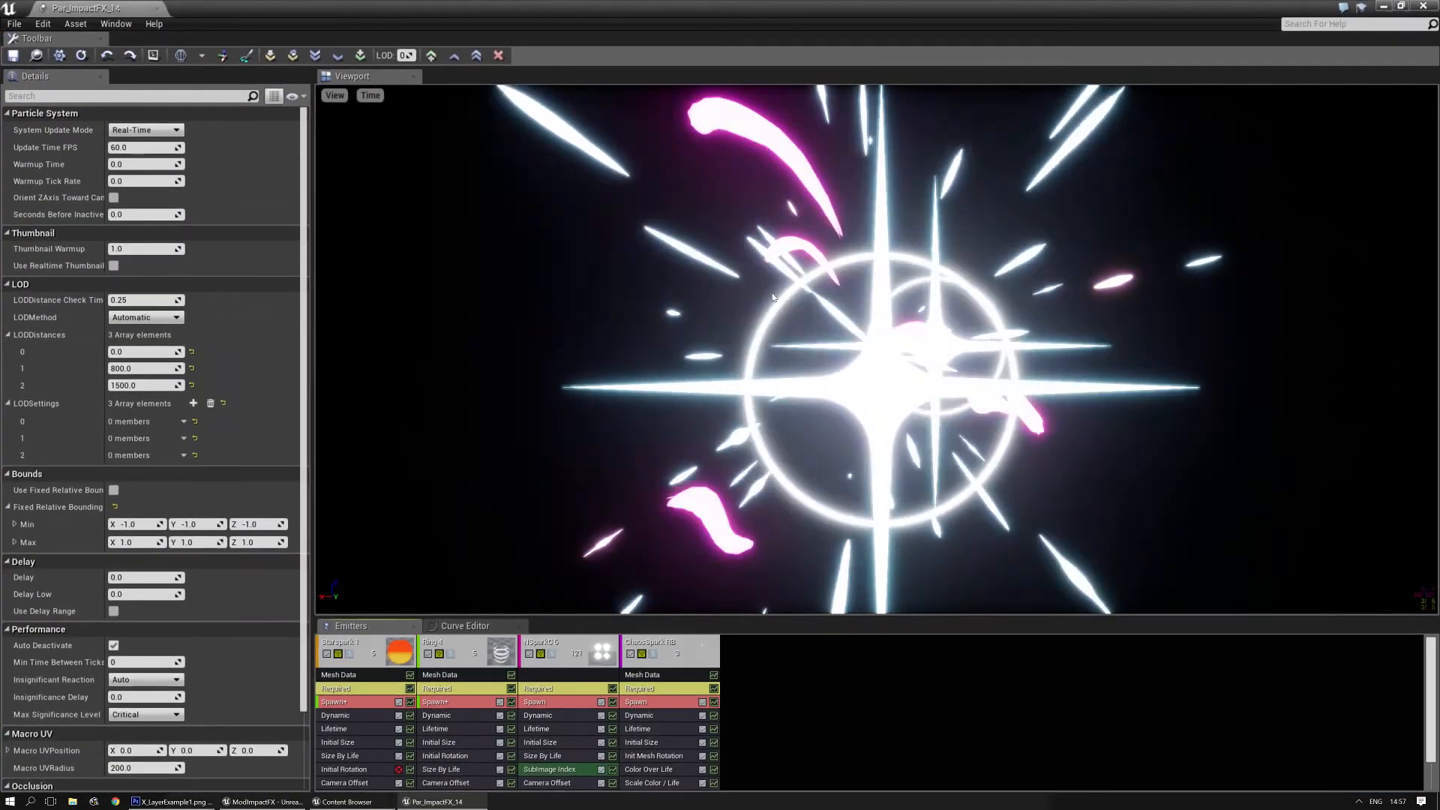
left_click_drag(675, 616, 679, 456)
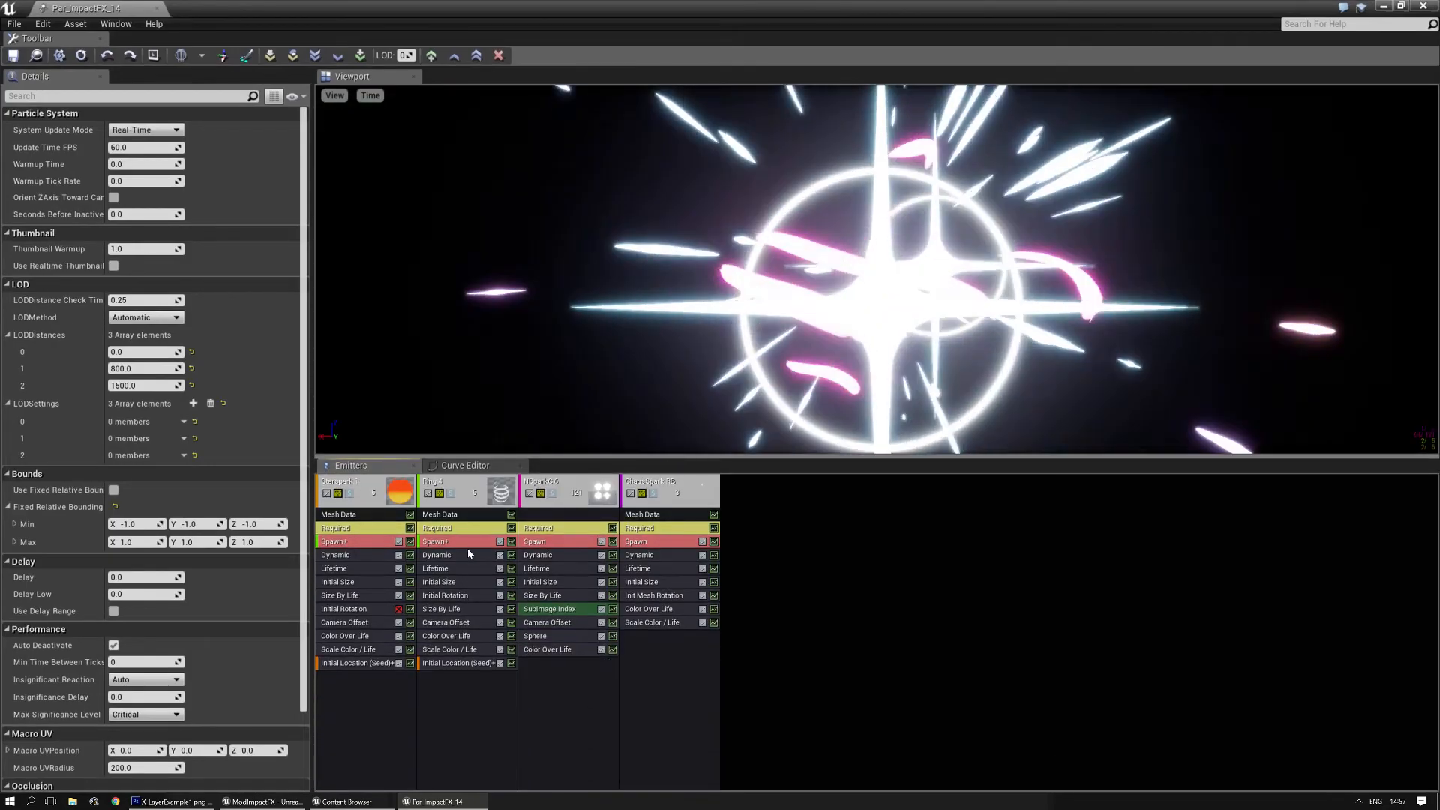
- Examine the materials in the Required modules of the star spark, Ring 4, NSparkC 6 and chaos spark emitters
left_click(385, 531)
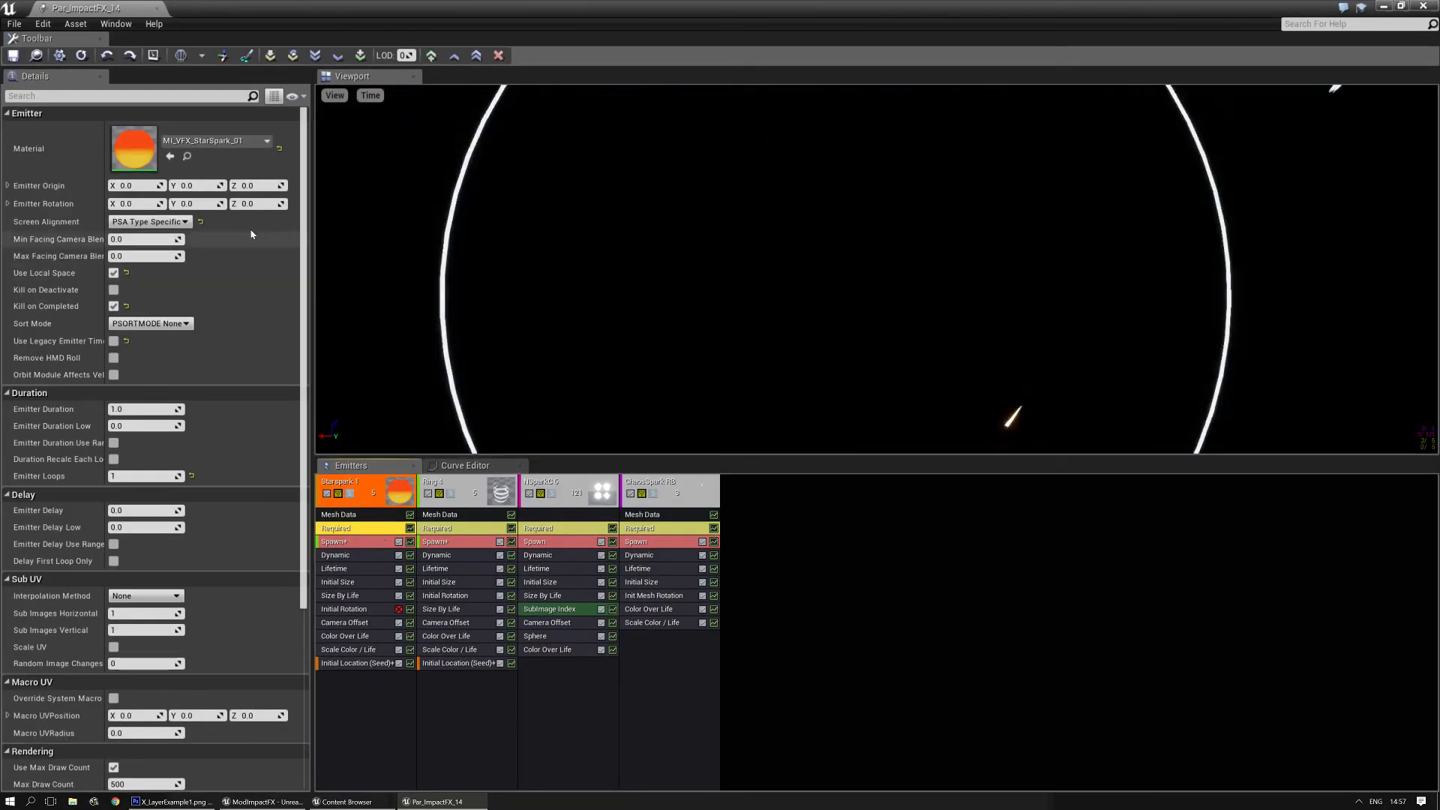
left_click(447, 531)
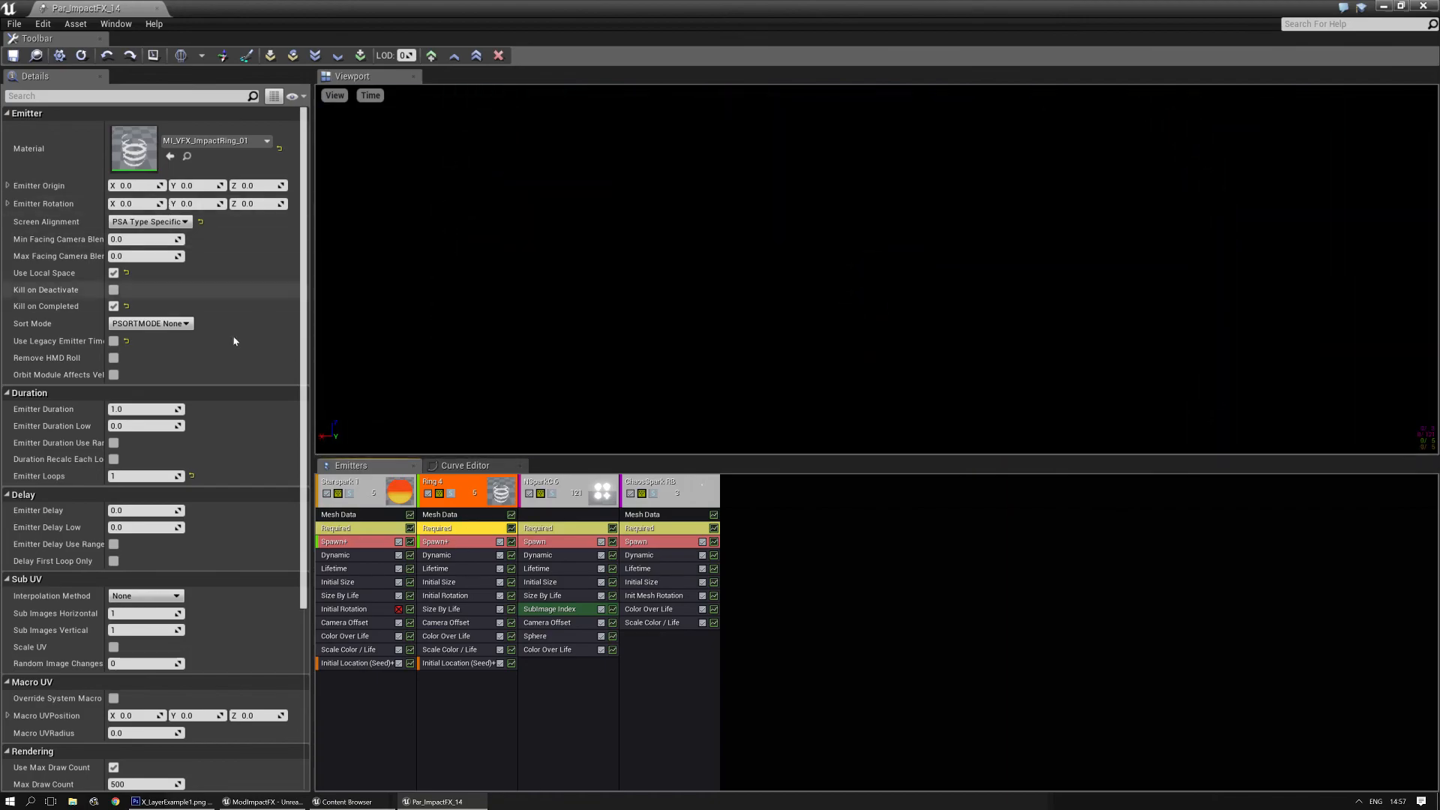
left_click(357, 526)
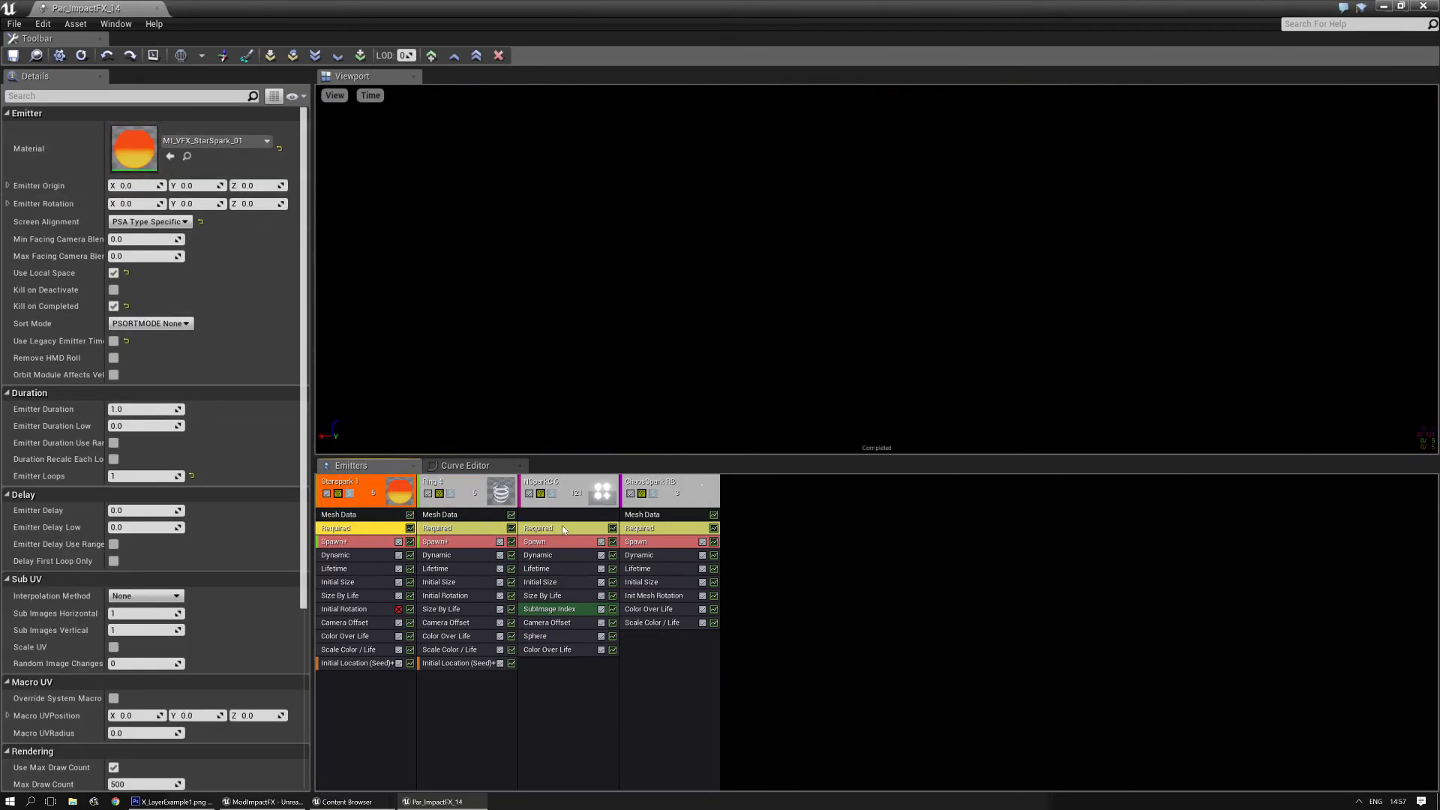
left_click(564, 529)
left_click(649, 531)
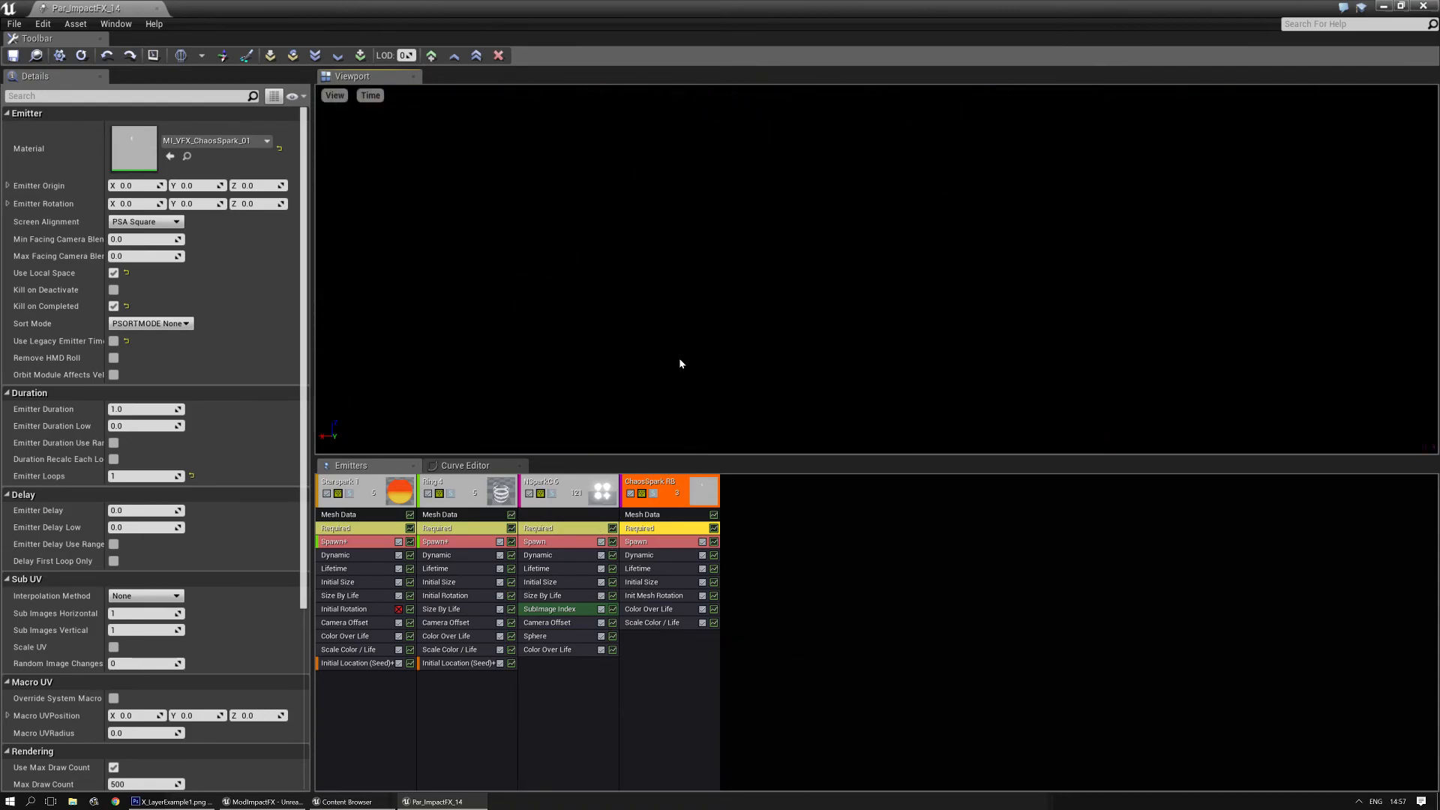
- Solo the Ring 4 emitter and review the parameters of its Dynamic module
left_click(450, 493)
left_click(453, 555)
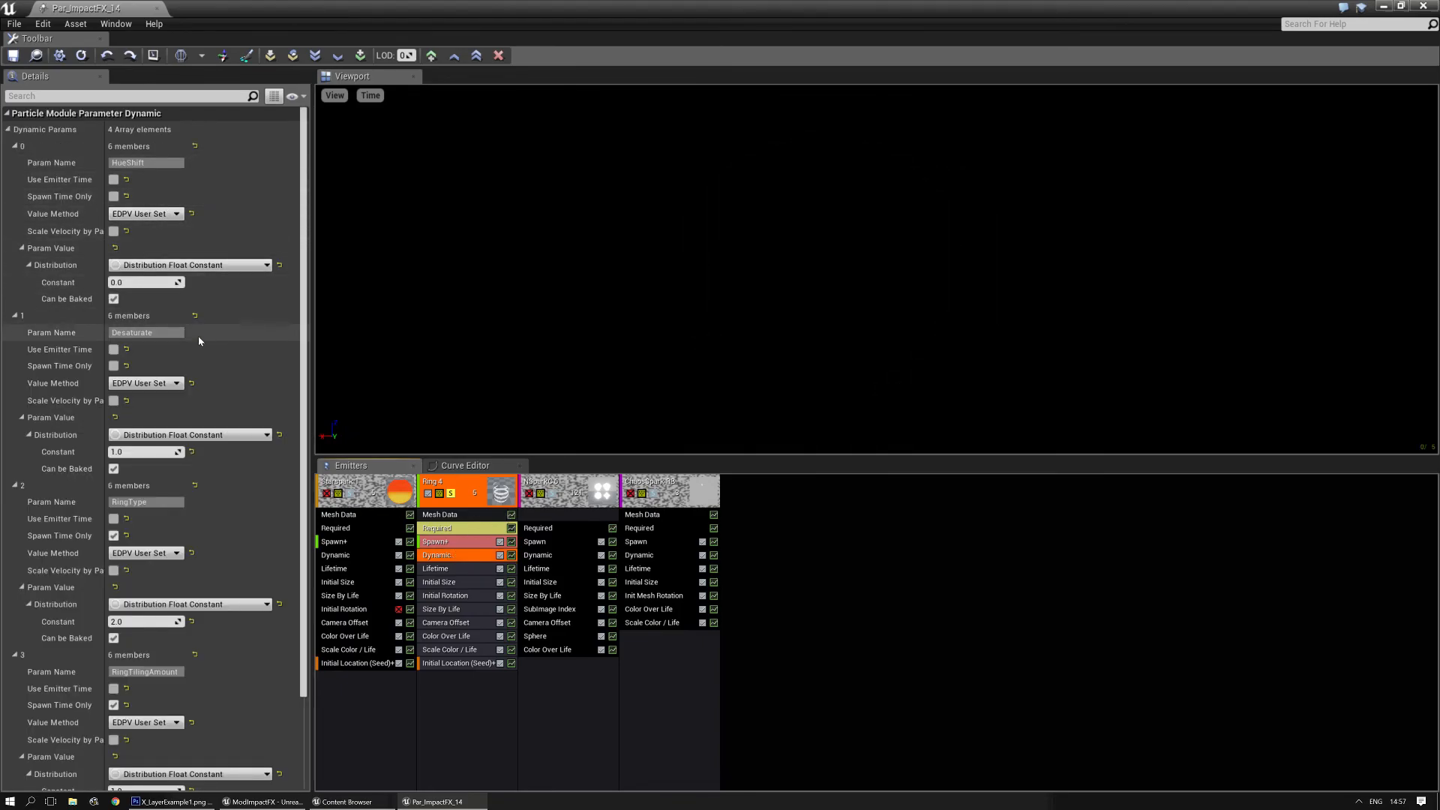
scroll(203, 450, "down", 2)
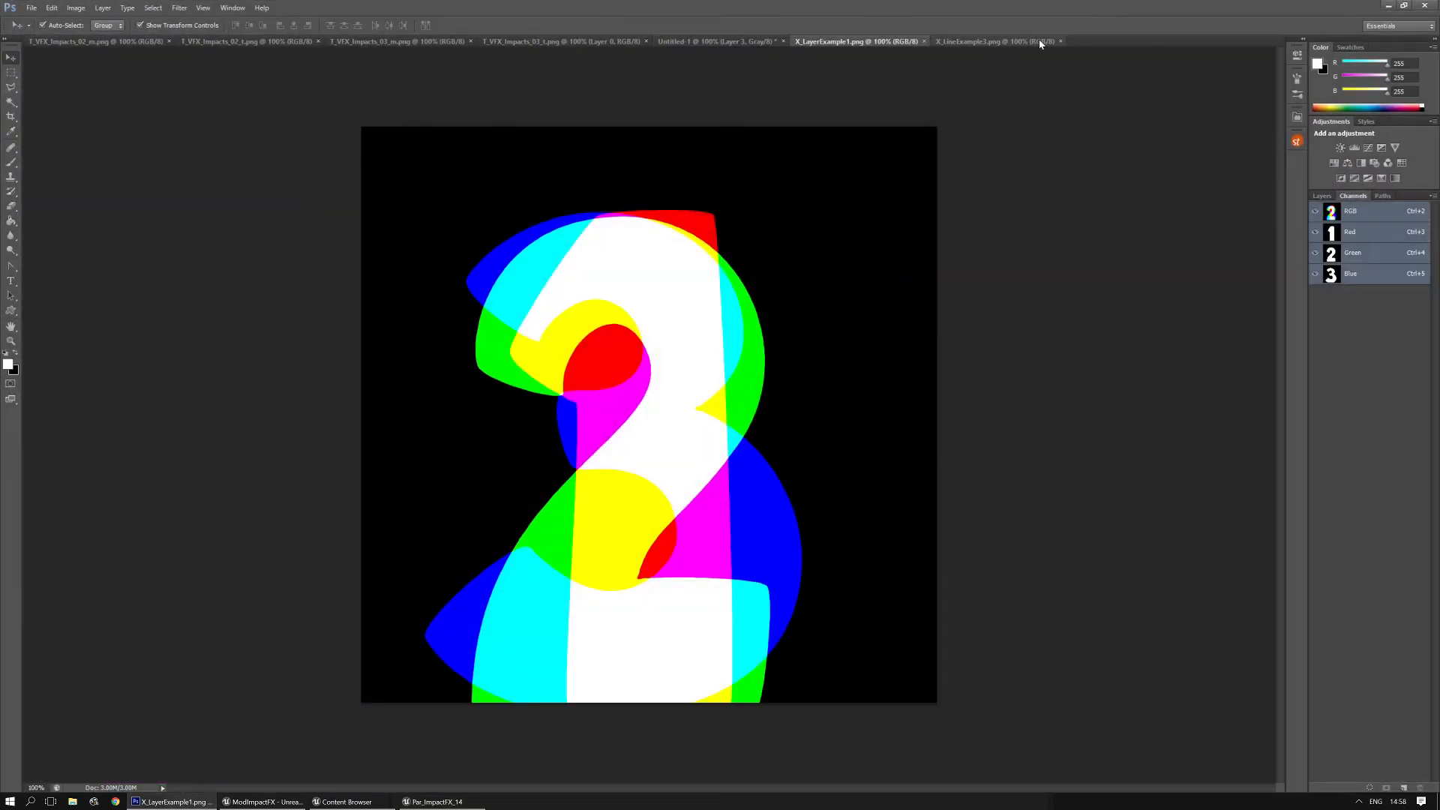
- Compare the X_LineExample3.png and Untitled-1 example textures in Photoshop, ending on the line example, and return to the particle editor
left_click(983, 43)
left_click(720, 42)
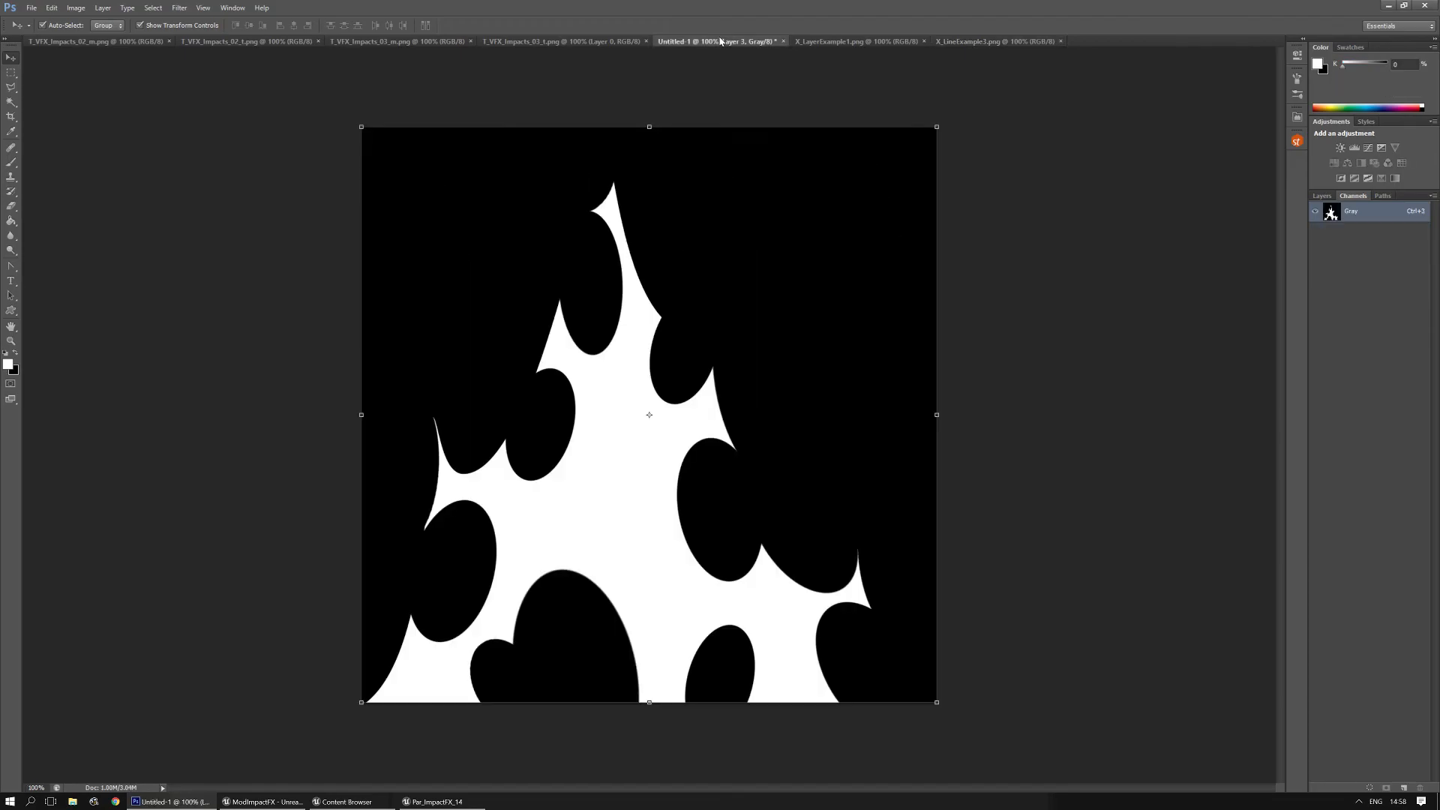
left_click(967, 40)
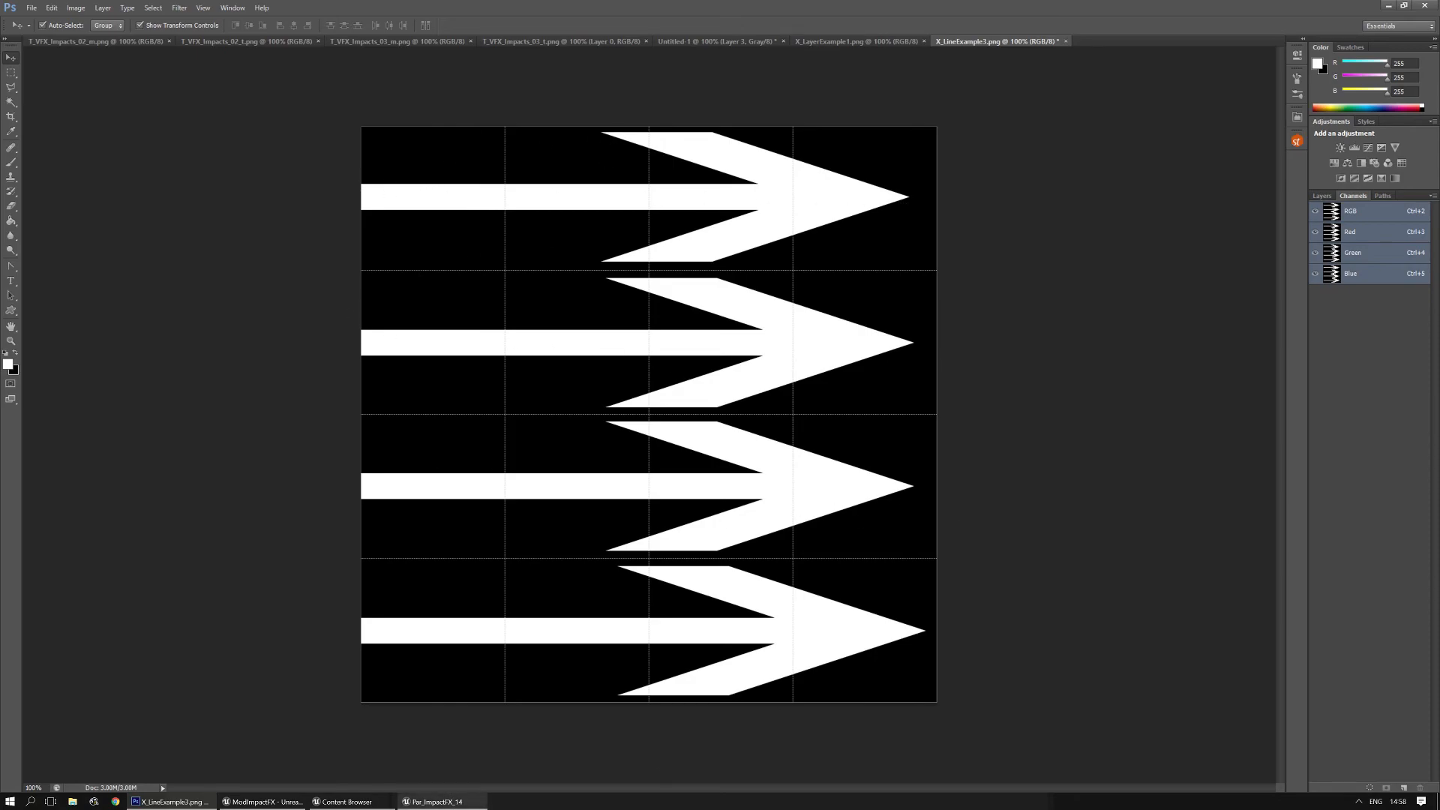
left_click(438, 802)
- Open Ring 4's material instance MI_VFX_ImpactRing_01 to examine its ring texture and image amount, and return to Par_ImpactFX_14
left_click(455, 528)
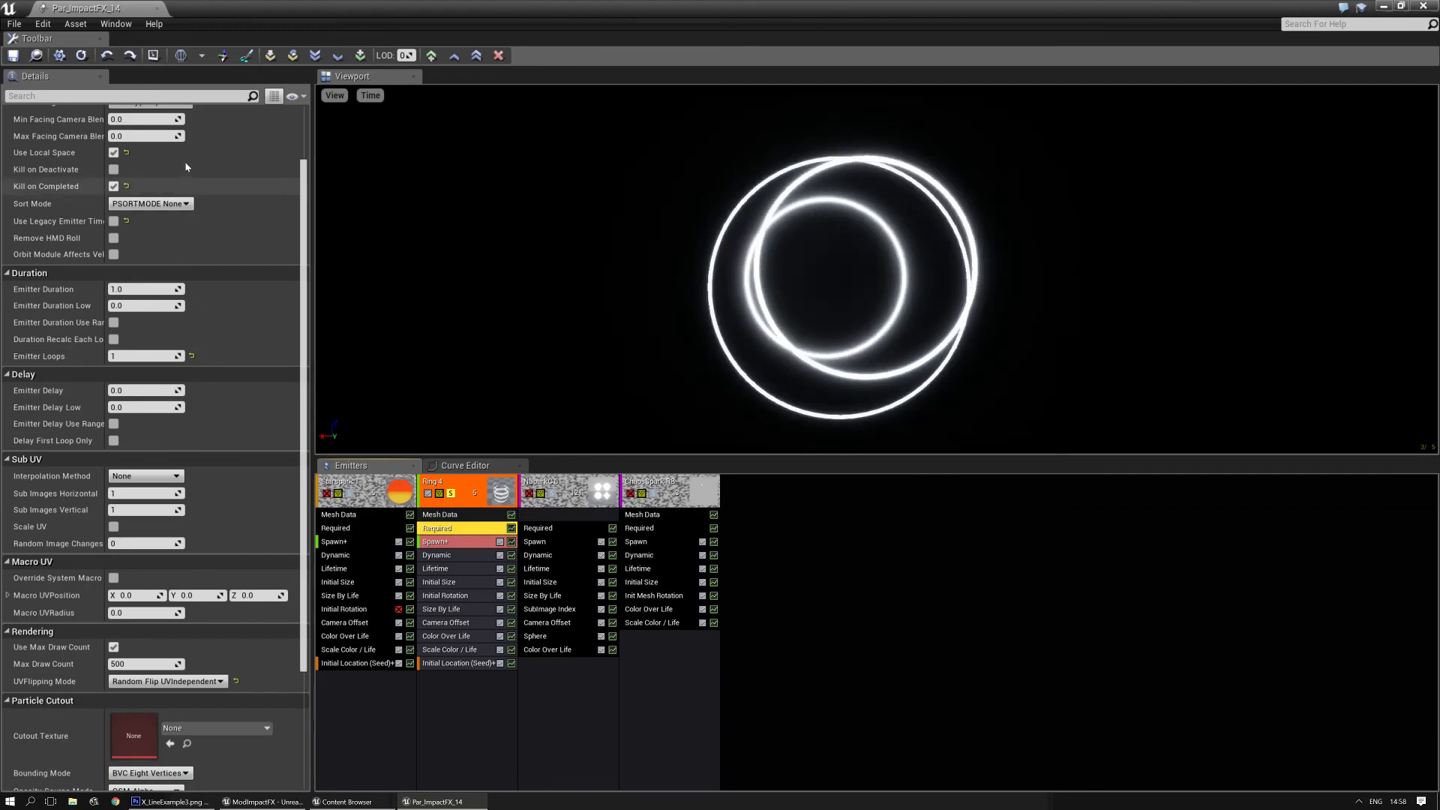
scroll(306, 259, "up", 10)
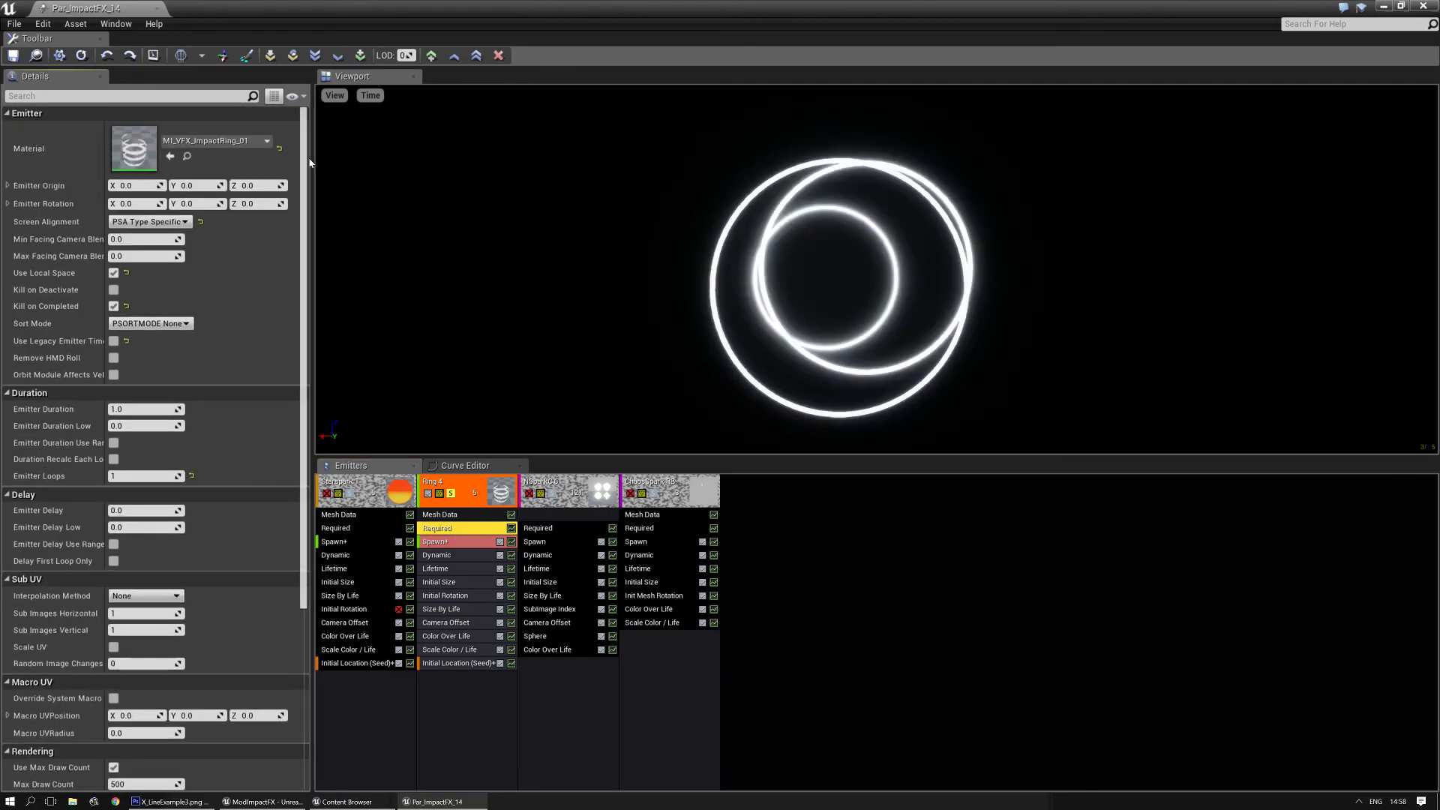
double_click(128, 145)
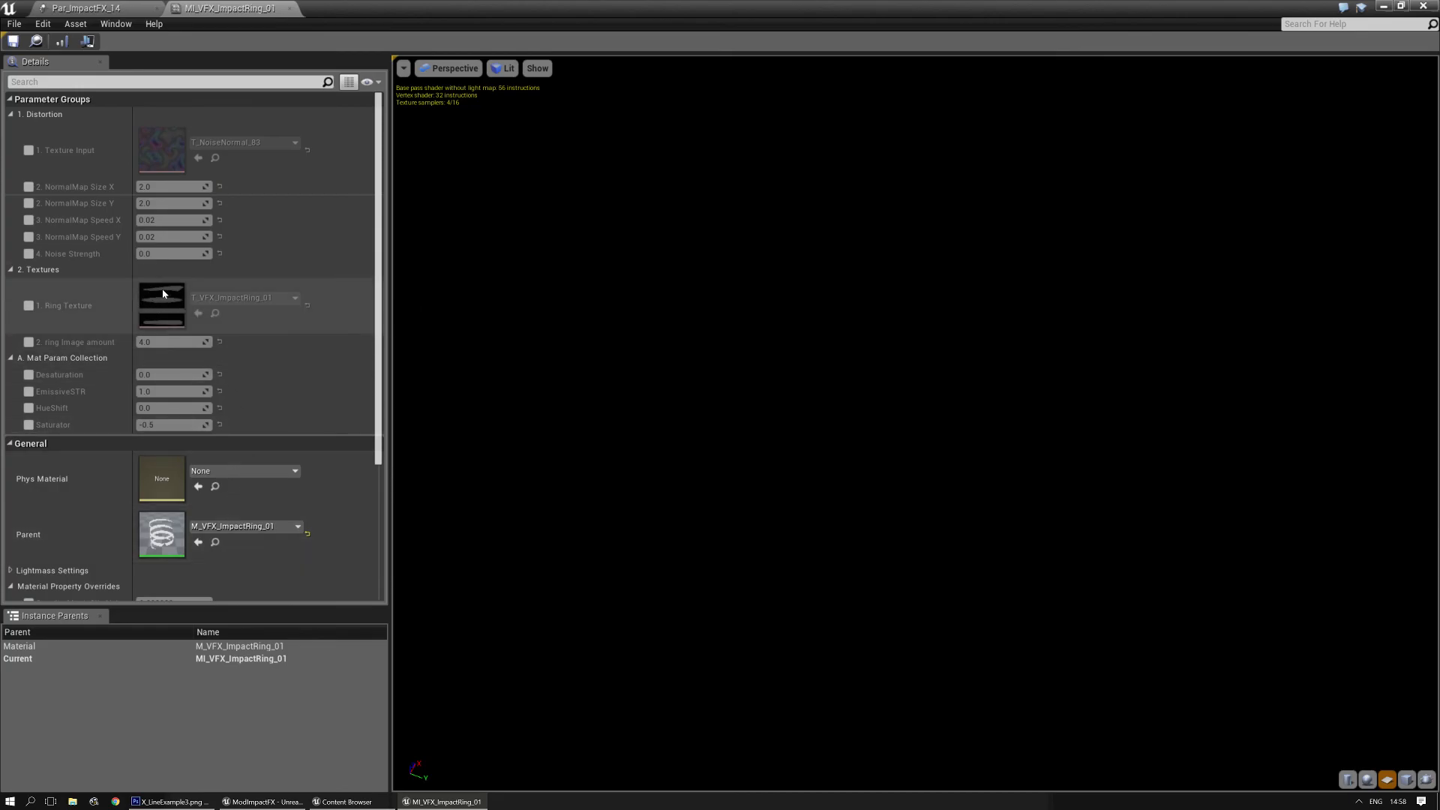
left_click(113, 9)
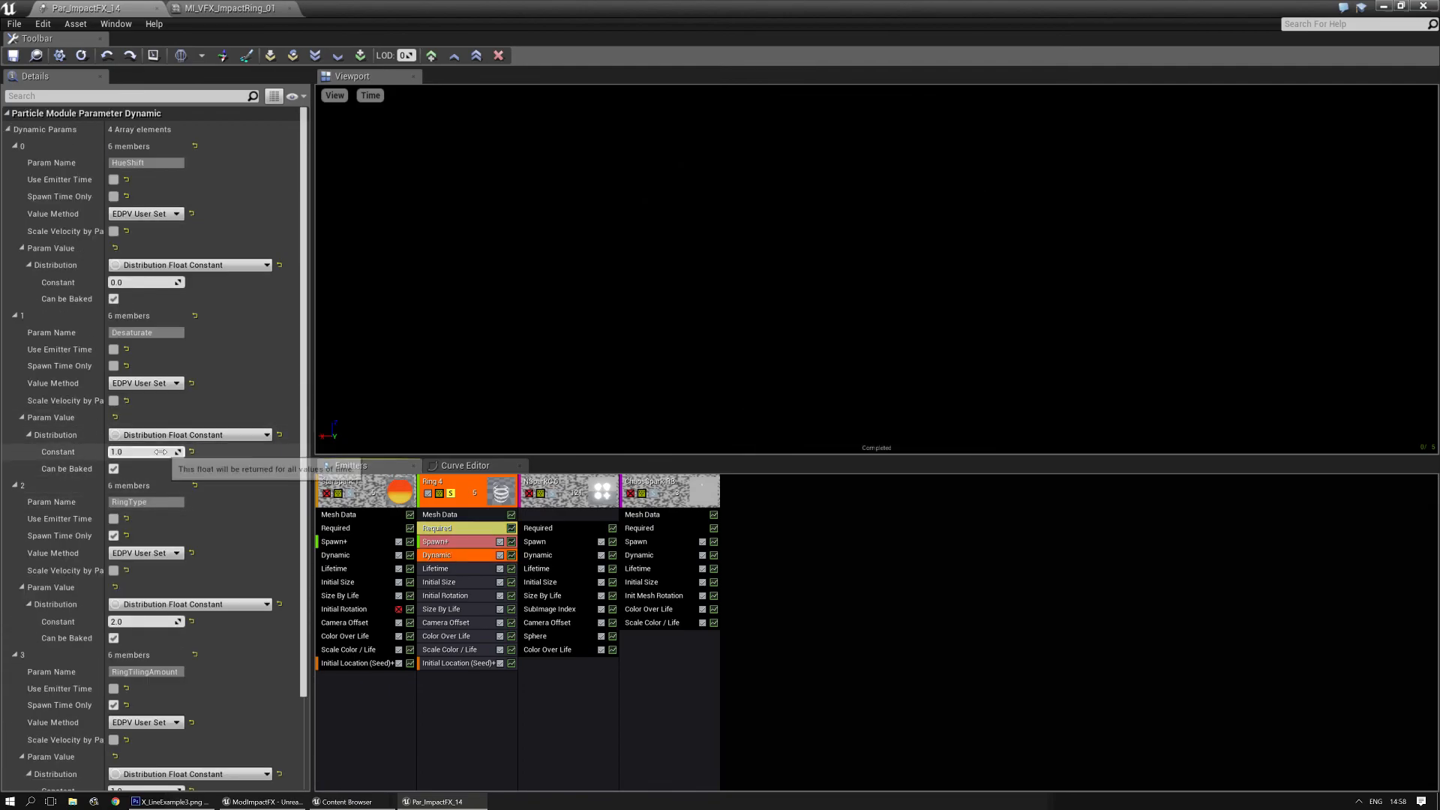
- Try different RingType constants in Ring 4's Dynamic module, including 1 and 4, and set it back to 1
scroll(160, 462, "down", 2)
left_click(140, 540)
type("1")
key("Return")
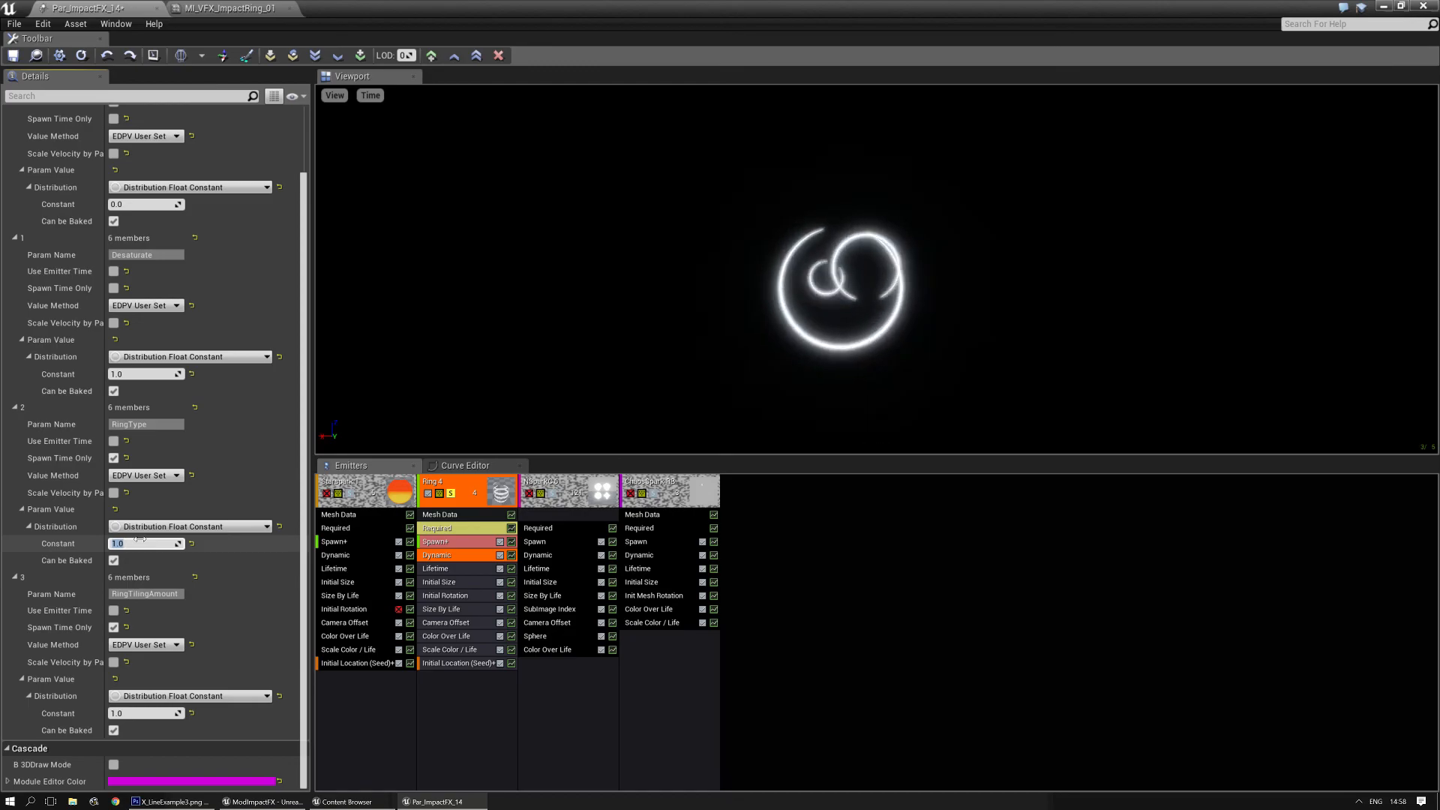
type("0")
key("Return")
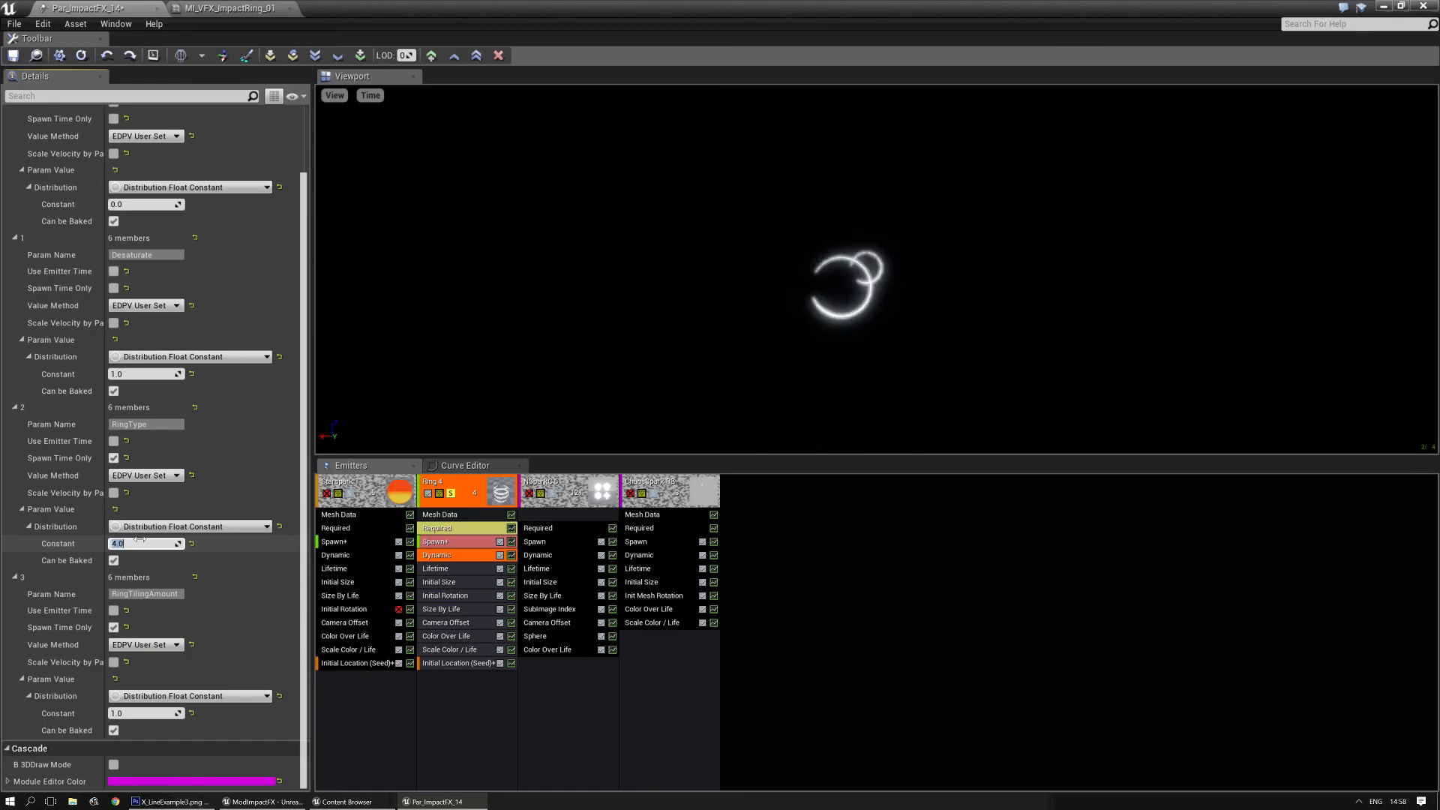
type("2")
key("Return")
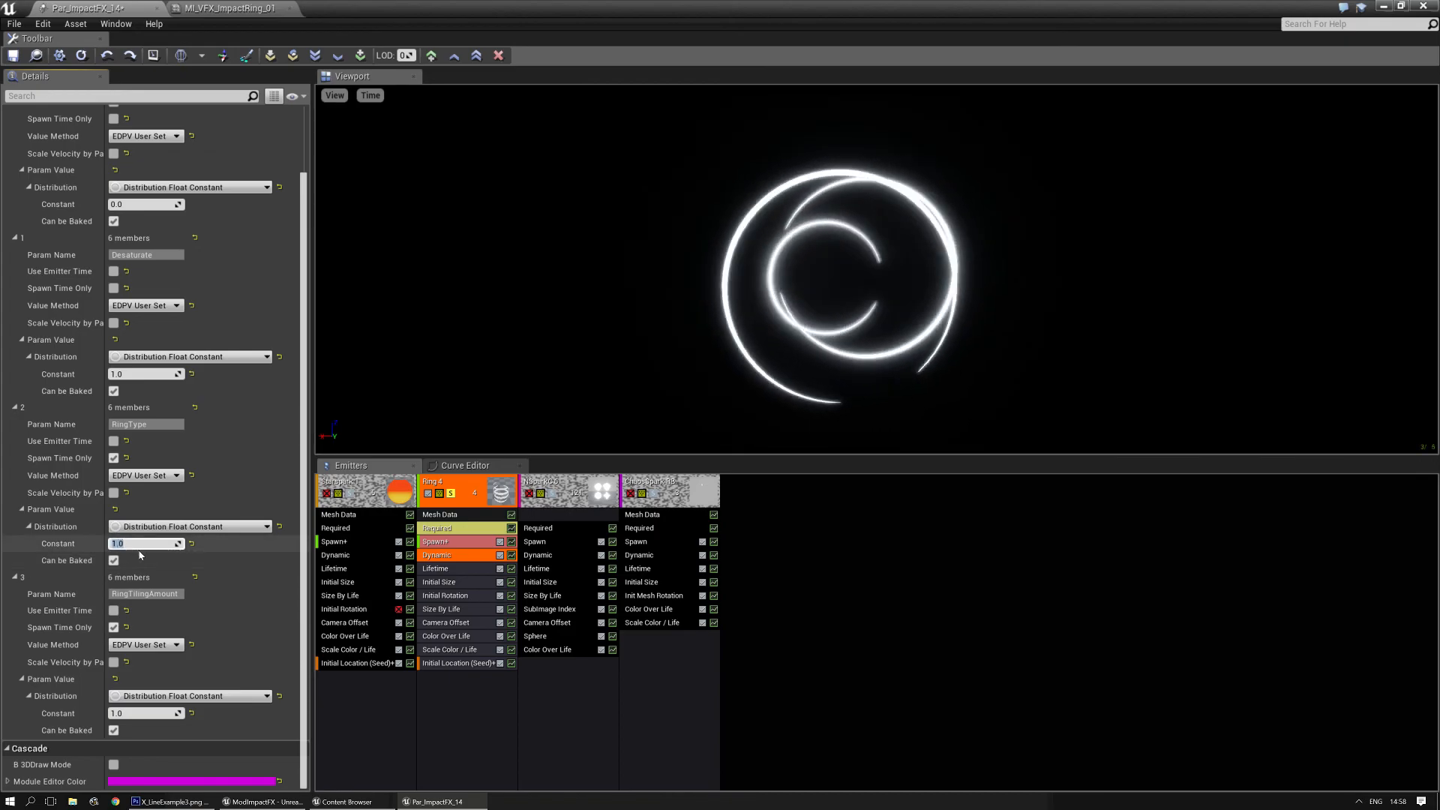
- Try RingTilingAmount constants of 3 and 5 in Ring 4's Dynamic module, and set it back to 1
left_click(142, 713)
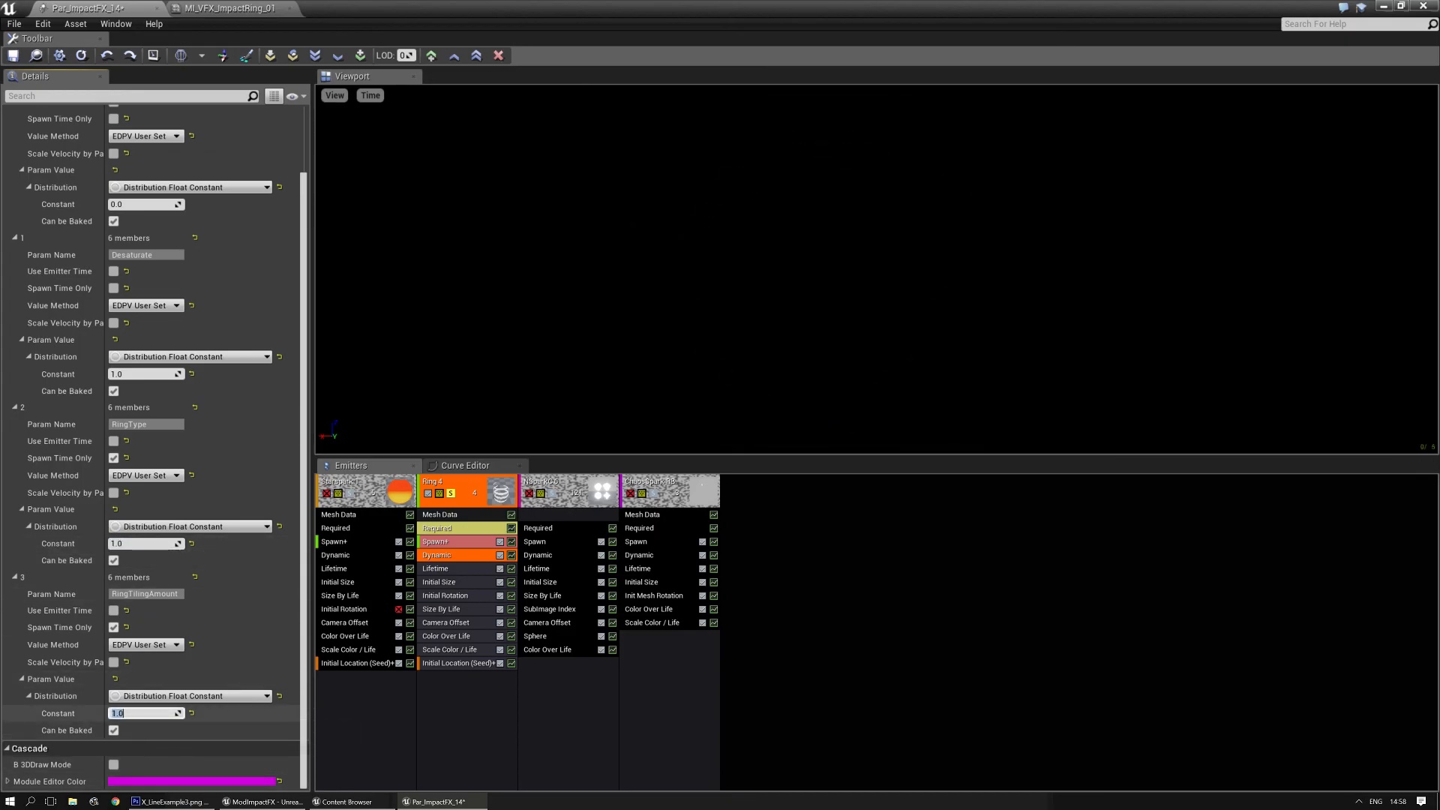
type("3")
key("Return")
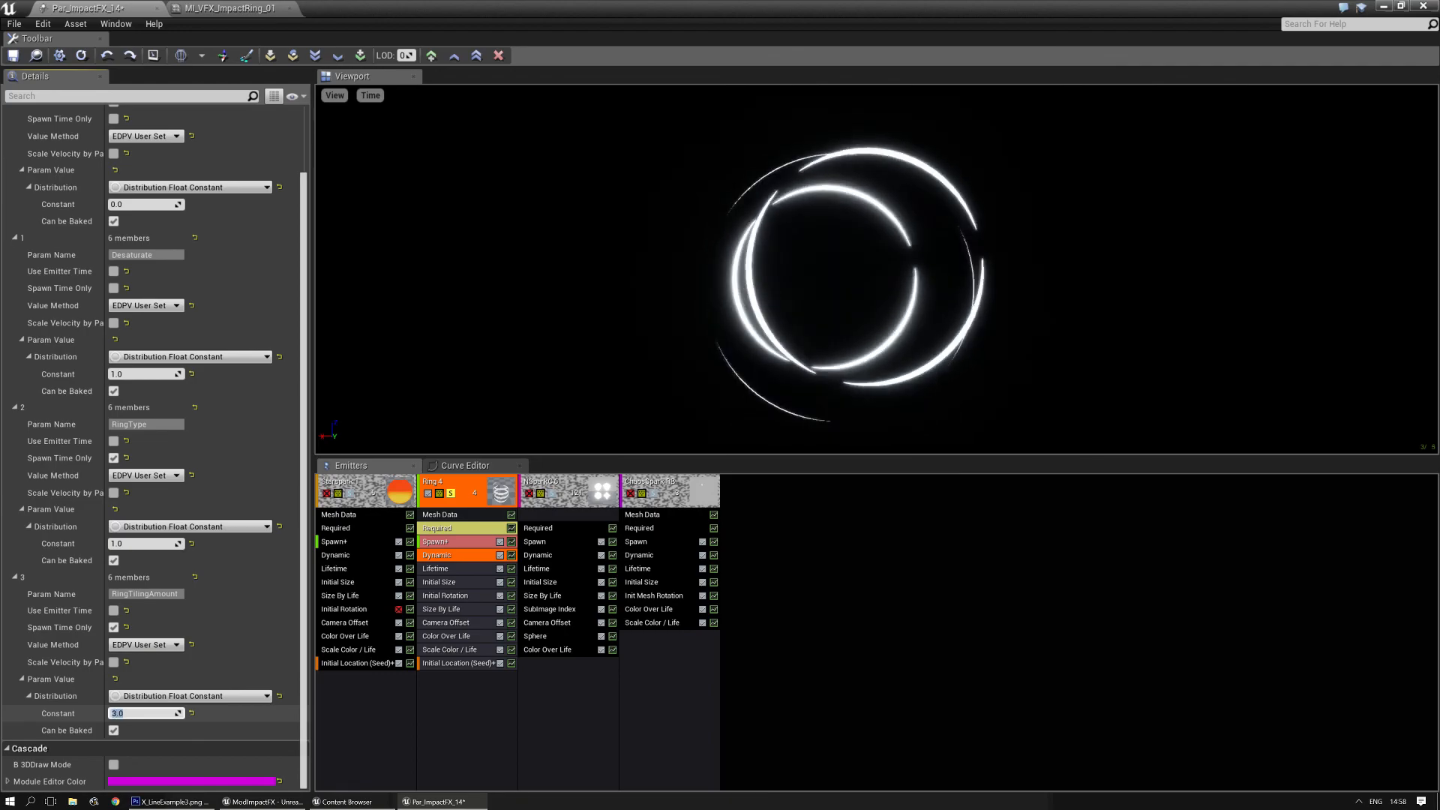
type("5")
key("Return")
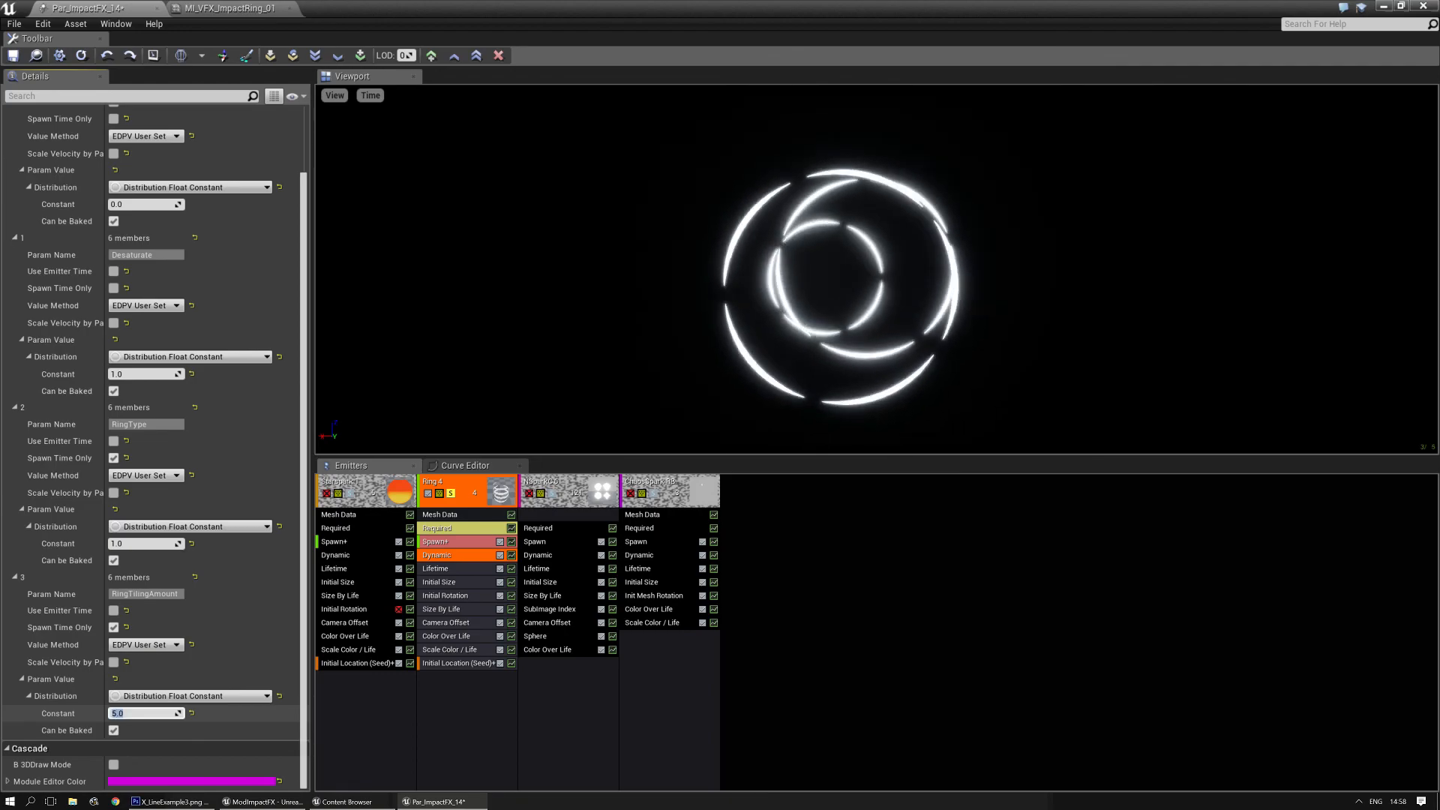
type("6")
key("Return")
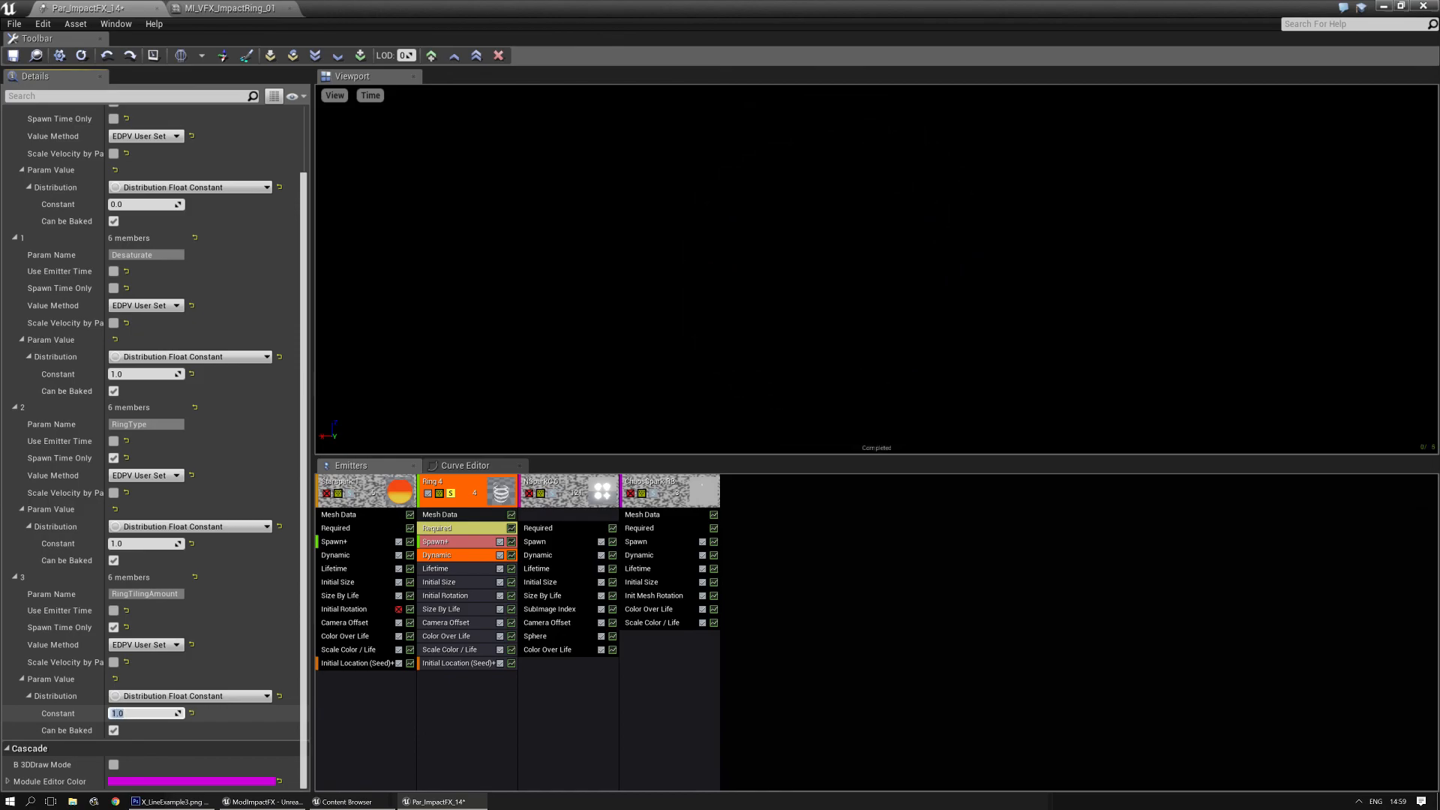
- Set Ring 4's RingType constant to 2 and turn off the emitter's solo mode to preview the complete effect
left_click(146, 541)
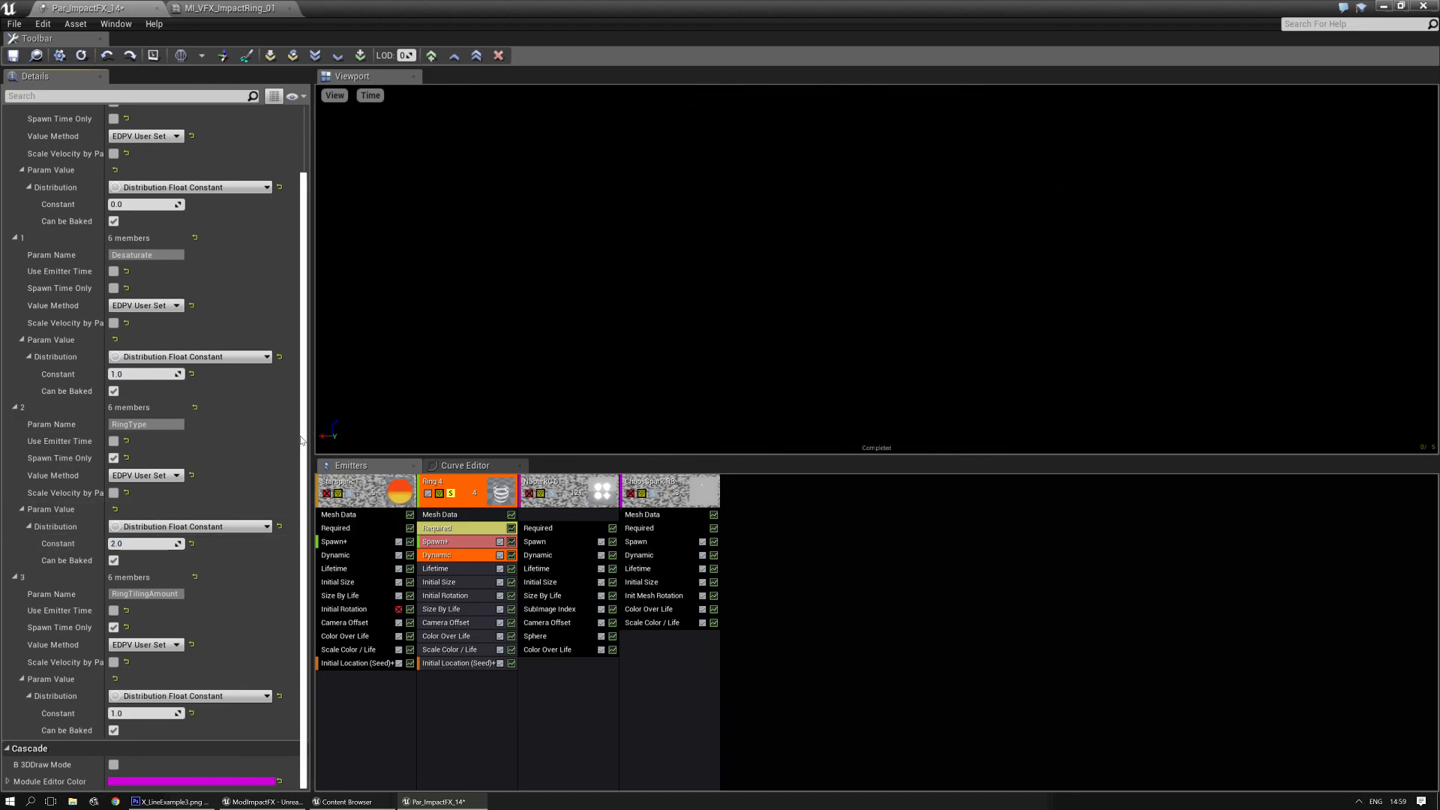
scroll(301, 440, "up", 3)
left_click(453, 500)
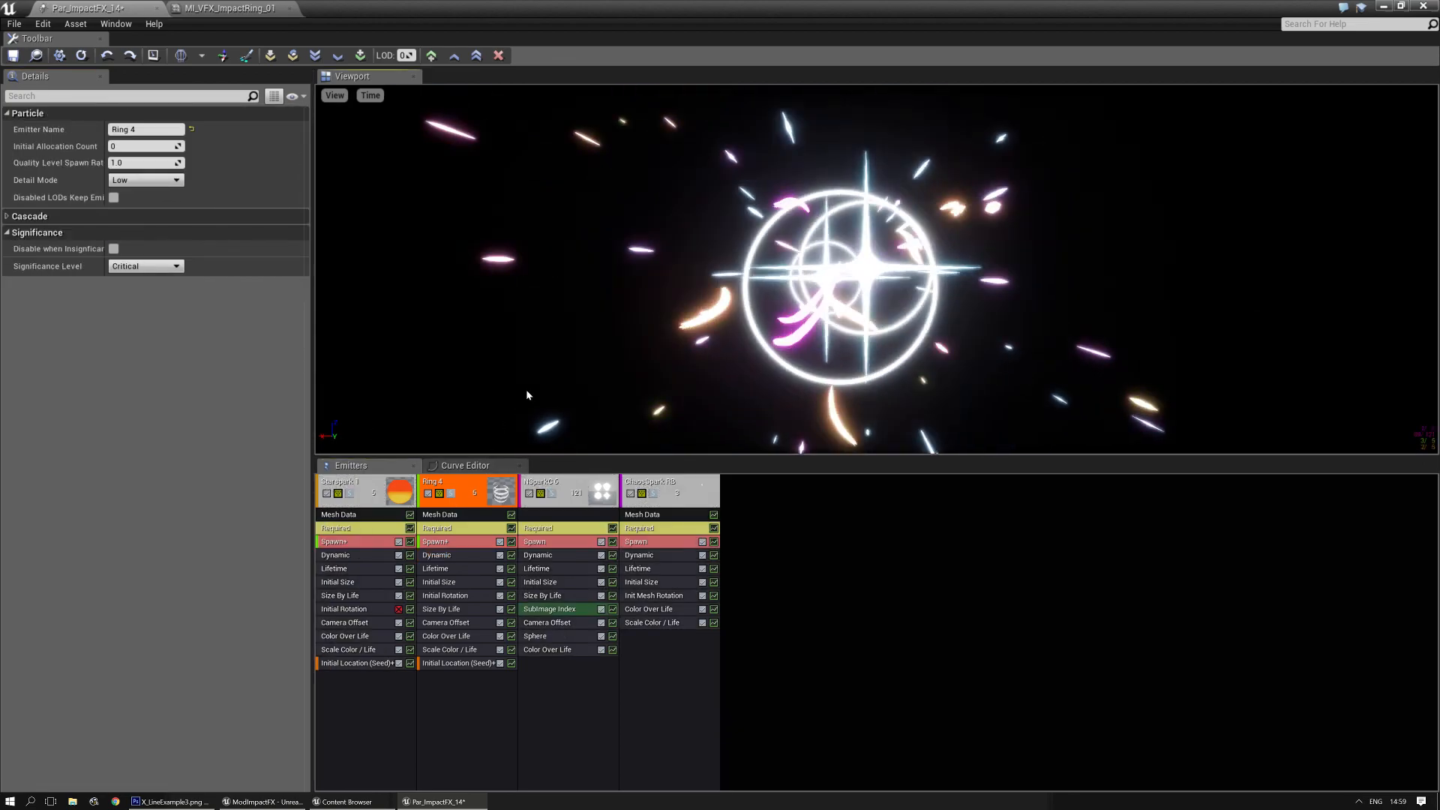